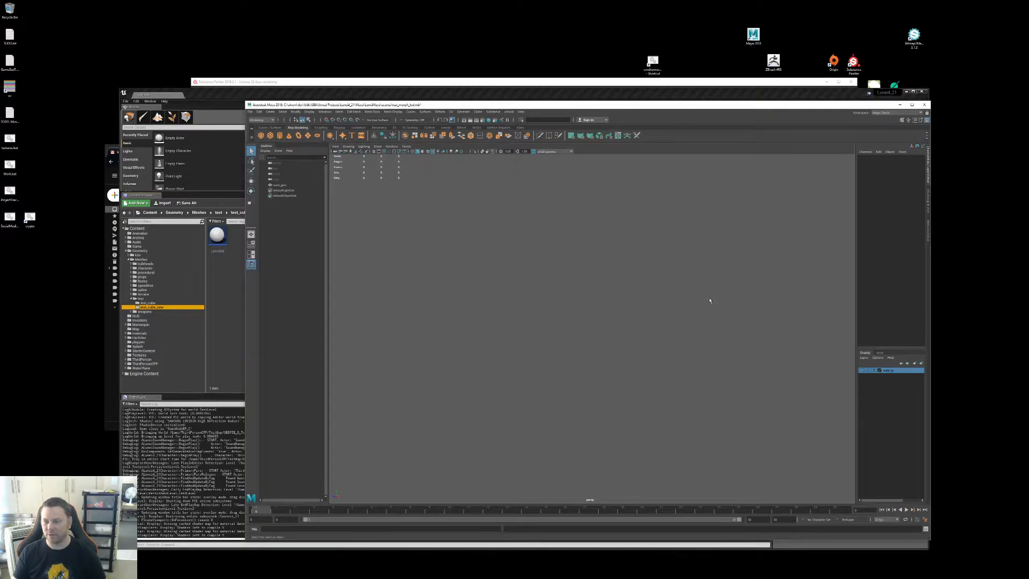
Step: Create a polygon cube and set its width, height and depth to 100
click(270, 111)
mouse_move(289, 137)
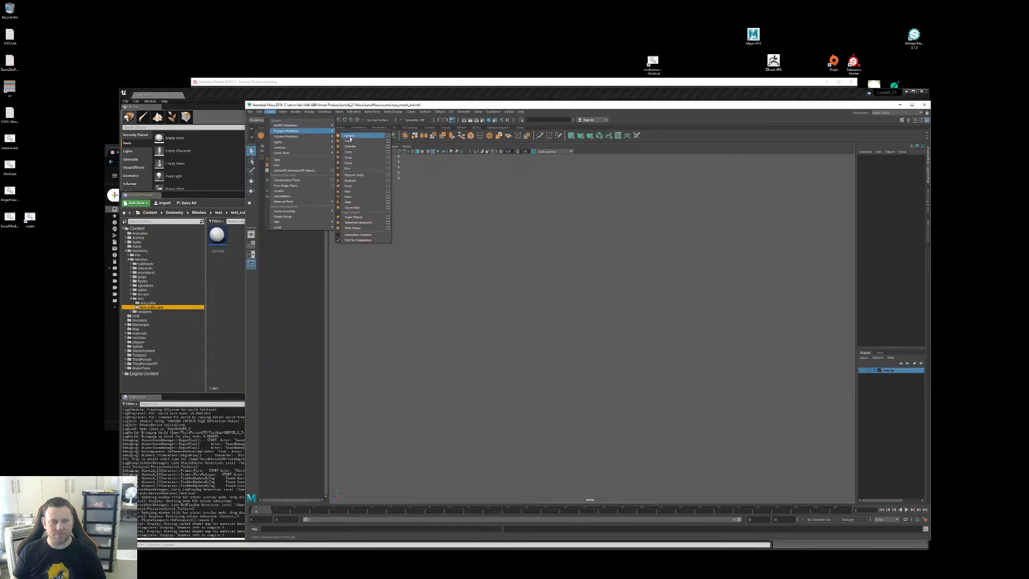
click(349, 141)
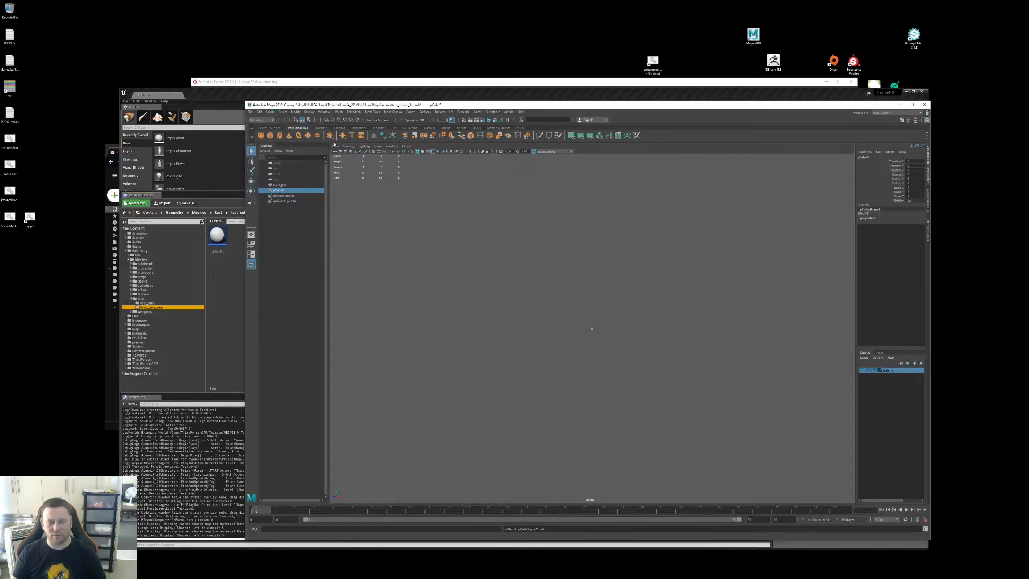
click(877, 218)
click(914, 222)
text(100)
key(Tab)
text(100)
key(Tab)
text(100)
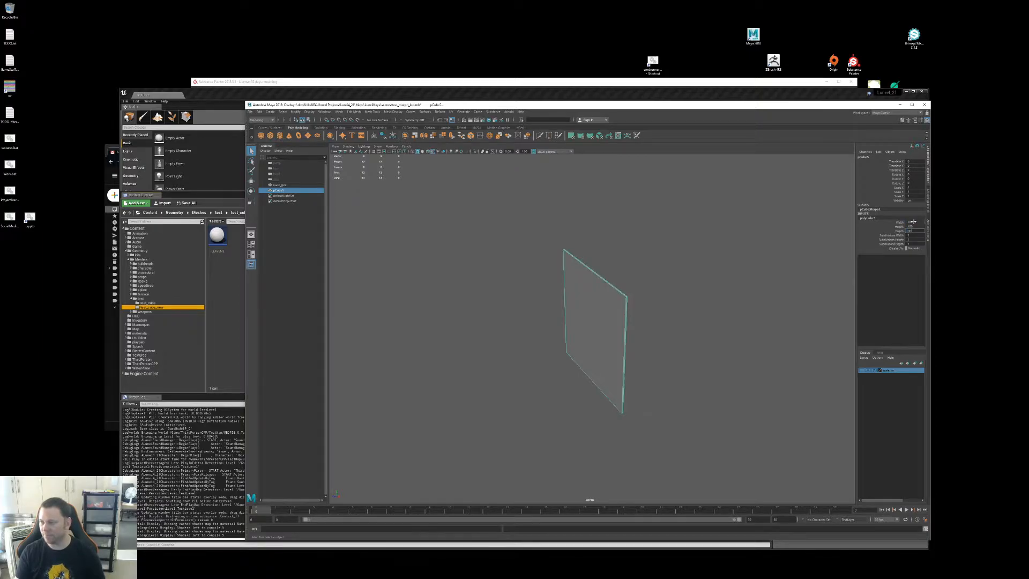
key(Tab)
mouse_move(619, 356)
alt+mouse_down()
mouse_move(659, 358)
mouse_move(610, 350)
alt+mouse_up()
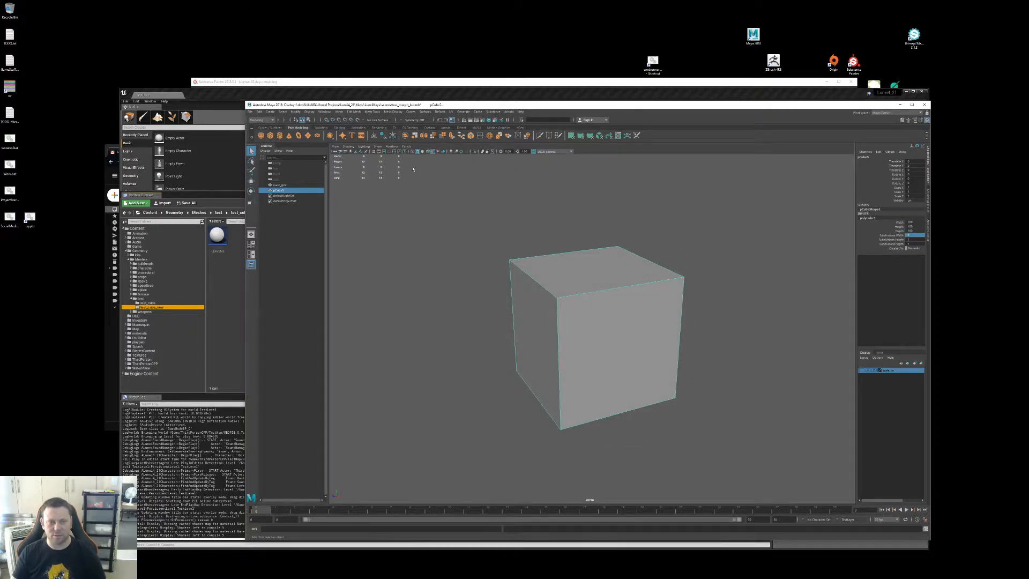
Step: Show the ground grid in the perspective view around the cube
click(374, 151)
scroll(578, 297, down, 3)
mouse_move(578, 298)
alt+mouse_down()
mouse_move(601, 316)
mouse_move(566, 314)
alt+mouse_up()
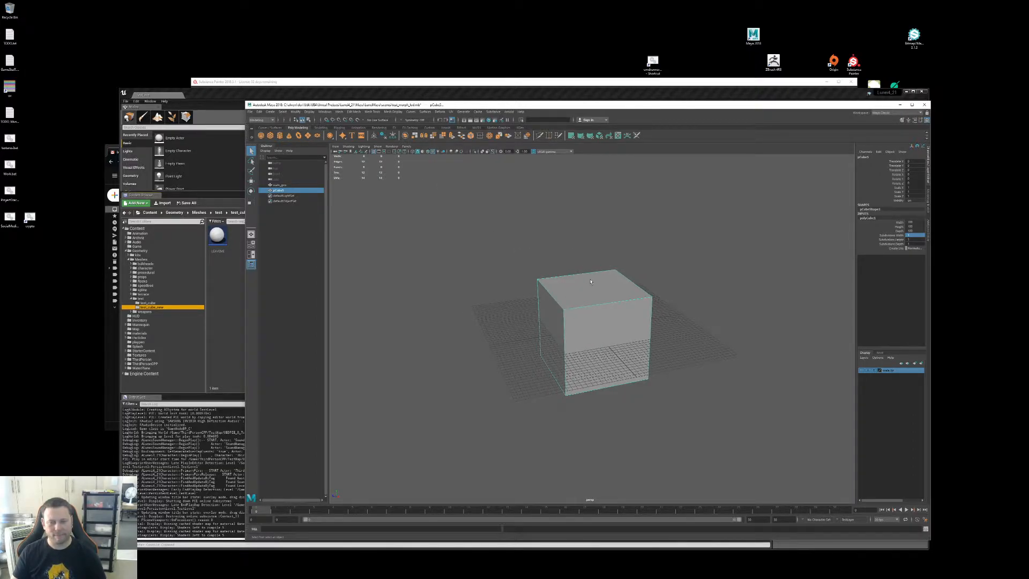
Step: Insert supporting edge loops close to the cube's edges with the Multi-Cut tool
click(540, 136)
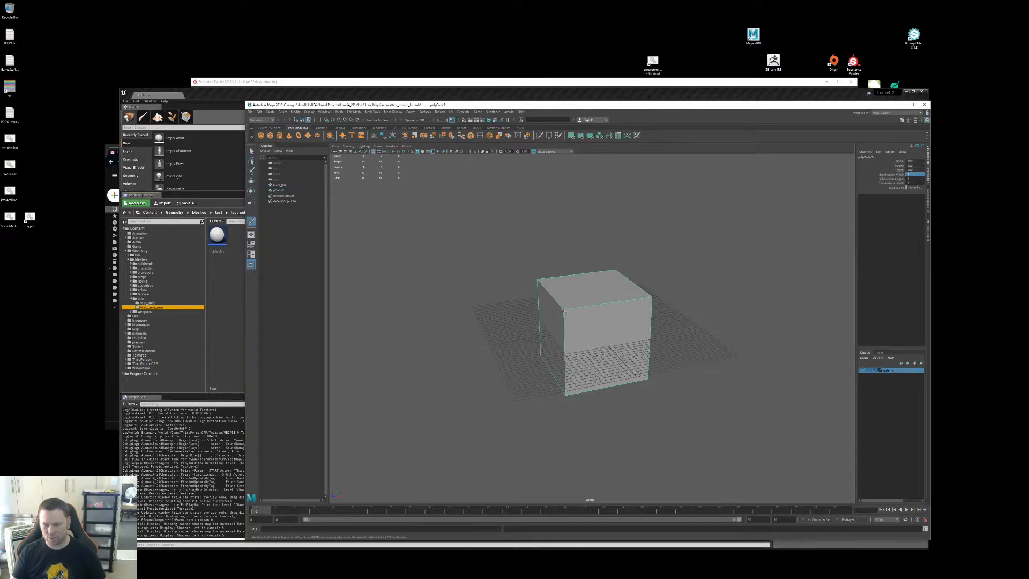
ctrl+click(597, 304)
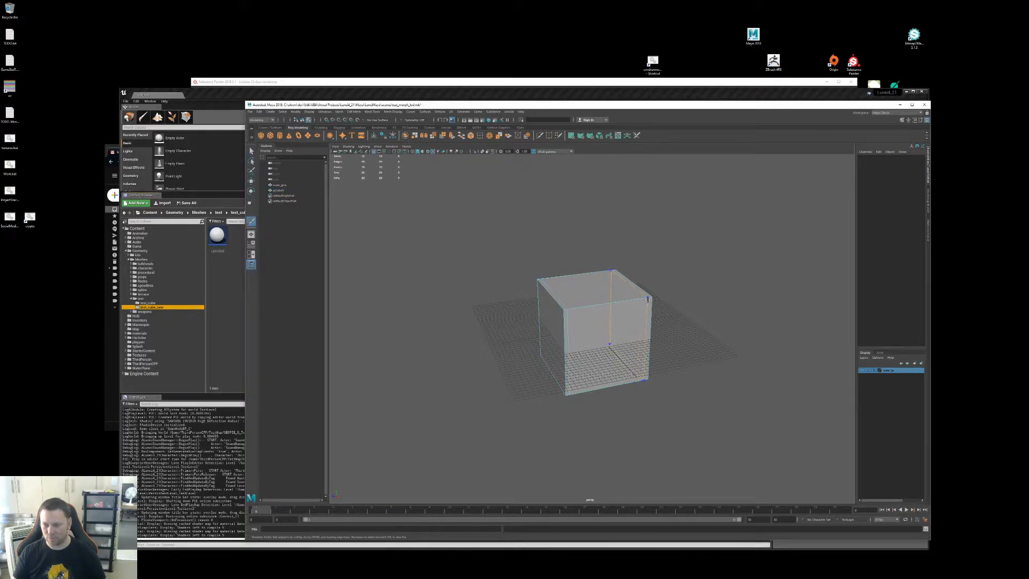
ctrl+click(567, 312)
ctrl+click(566, 390)
alt+drag(508, 375, 637, 345)
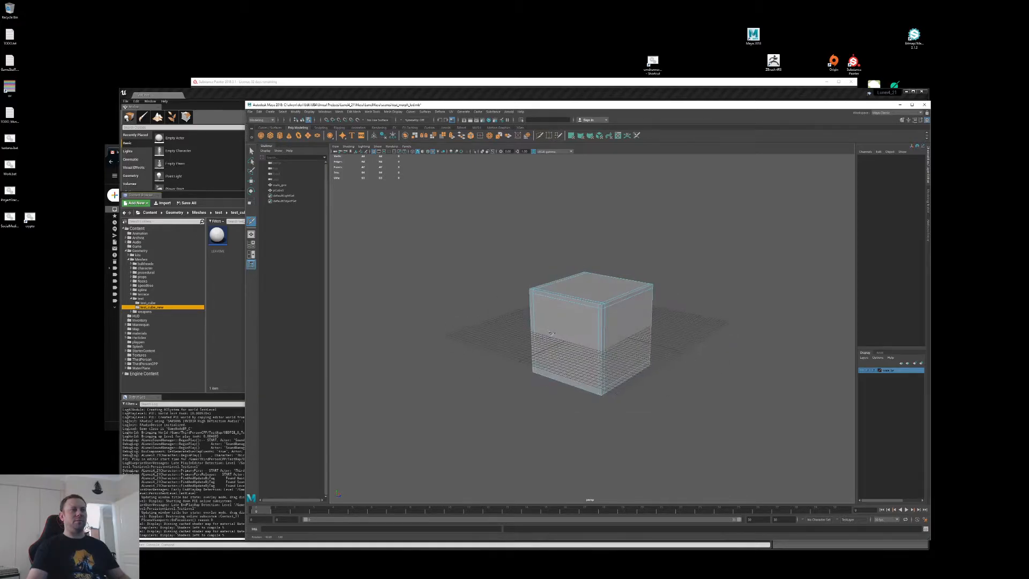
key(q)
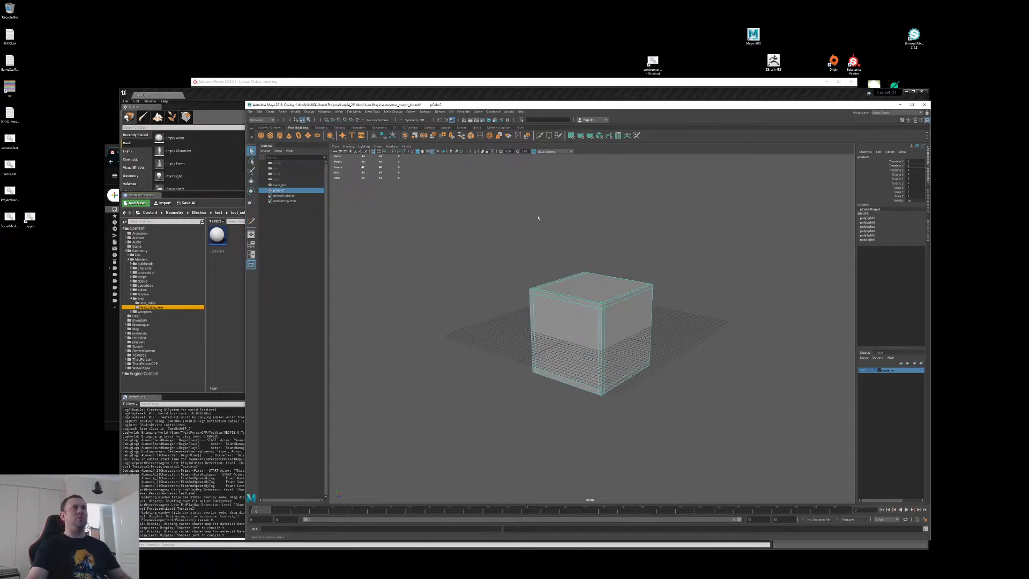
Step: Try smoothing the cube, undo it, and insert the missing edge loops near the cube's remaining edges
click(435, 135)
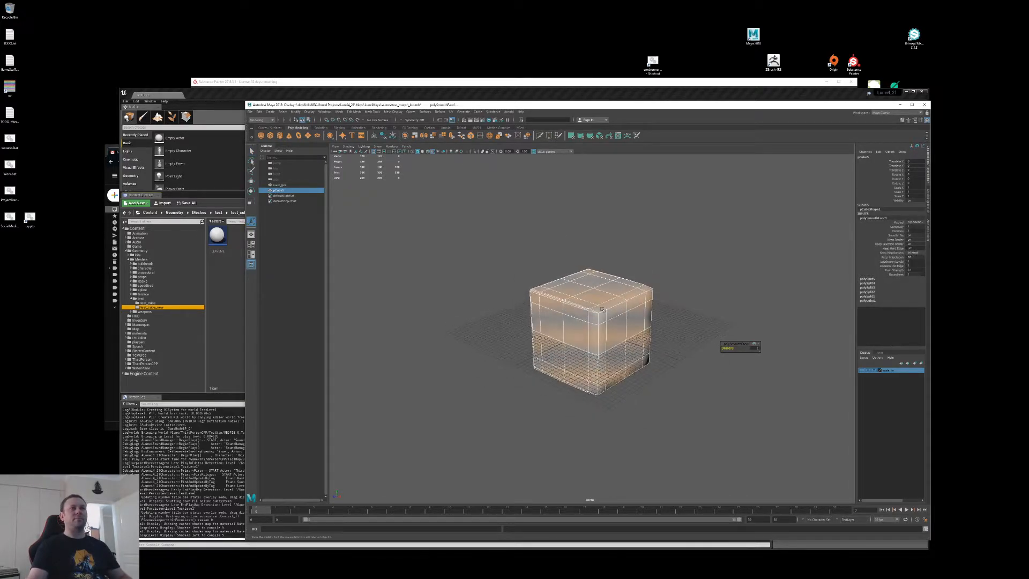
key(ctrl+z)
alt+drag(592, 313, 621, 320)
click(528, 323)
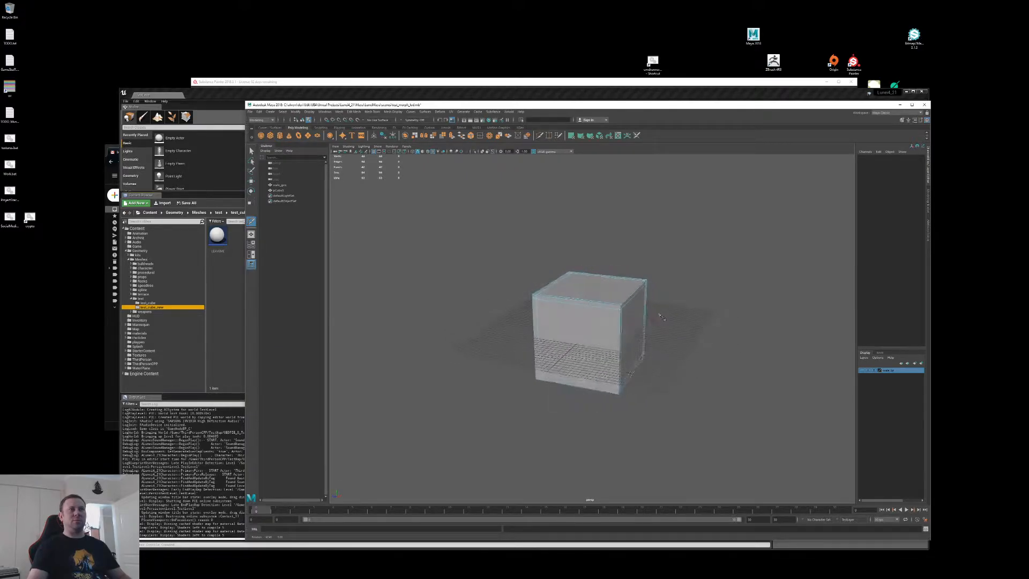
alt+drag(706, 315, 593, 319)
ctrl+click(551, 301)
key(q)
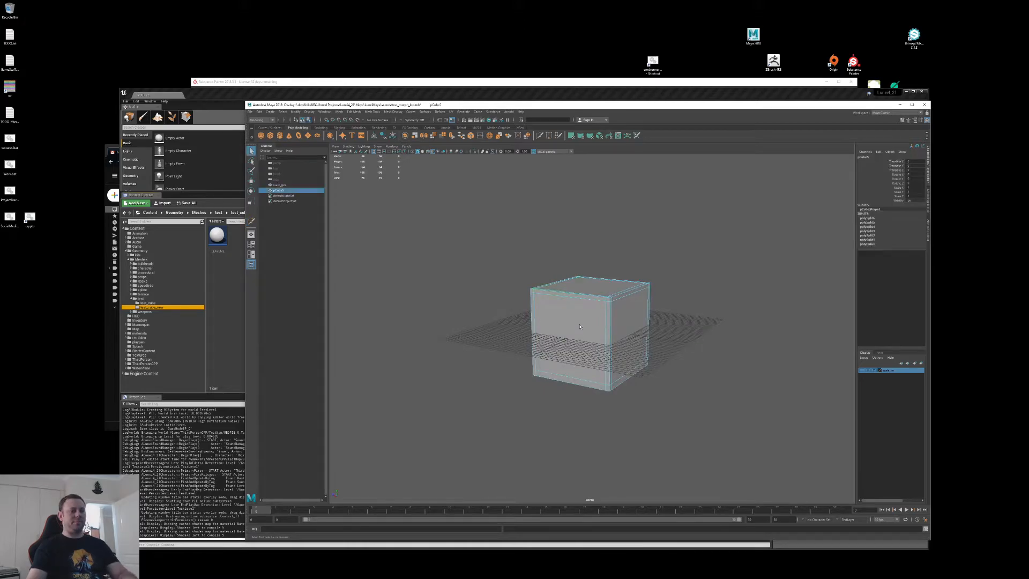
Step: Try smoothing the cube with its added edge loops and check the rounded edges
click(434, 136)
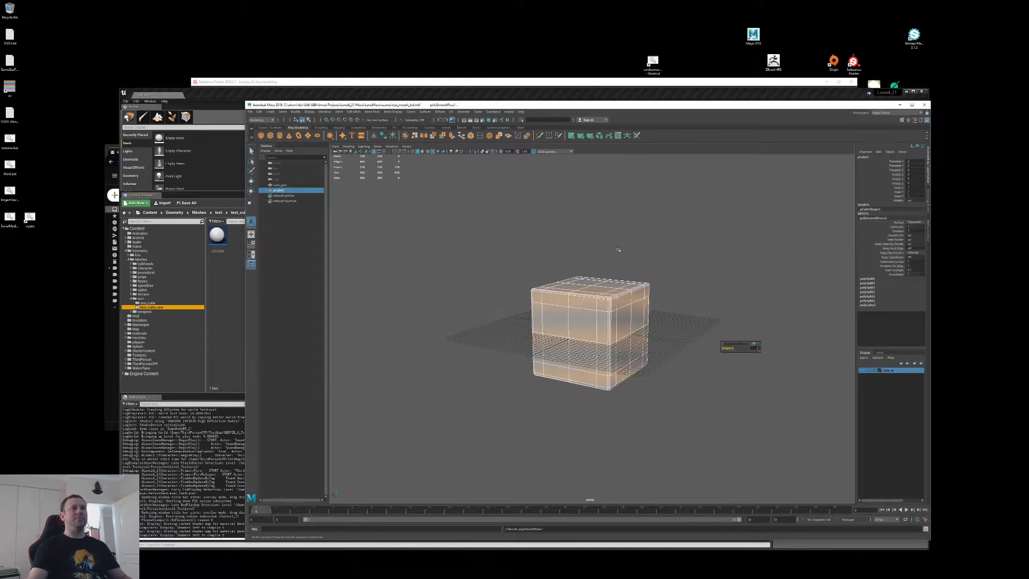
click(682, 273)
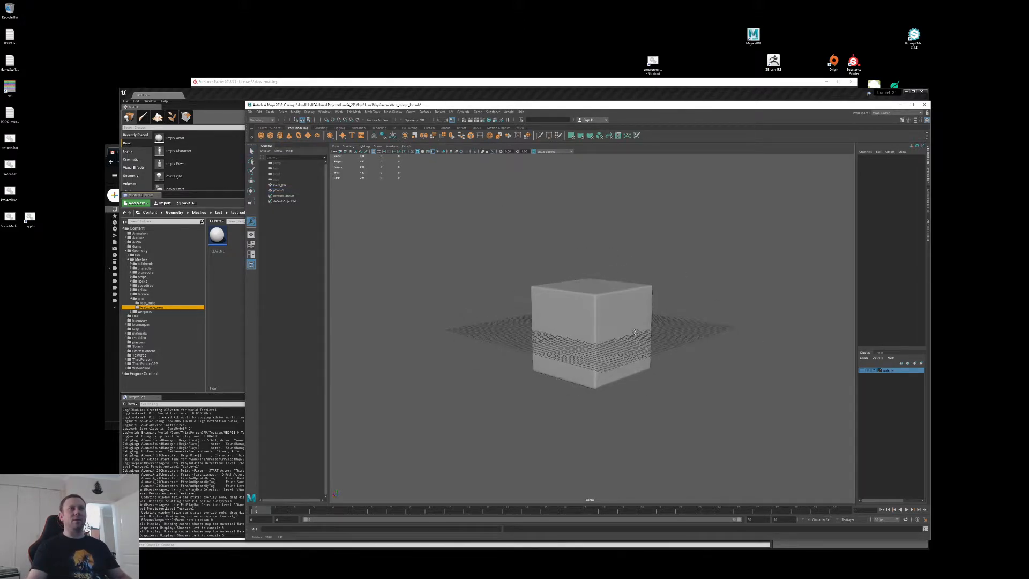
alt+drag(610, 331, 590, 308)
click(590, 309)
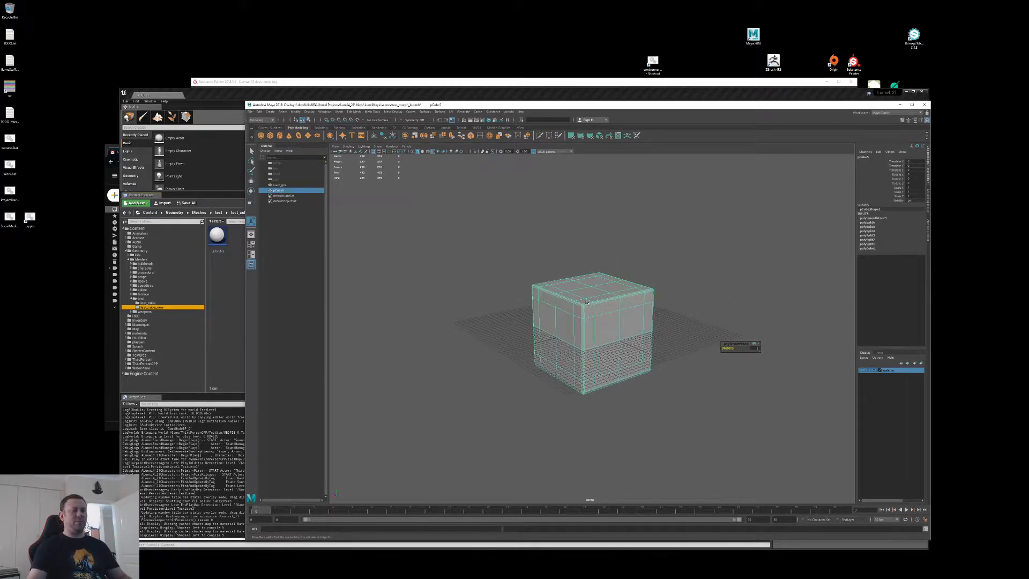
key(ctrl+z)
key(ctrl+z)
key(ctrl+z)
Step: Insert additional edge loops across the cube's faces in all directions with Multi-Cut and return to object selection
alt+drag(595, 313, 558, 346)
key(ctrl+shift+x)
ctrl+click(553, 328)
ctrl+click(553, 341)
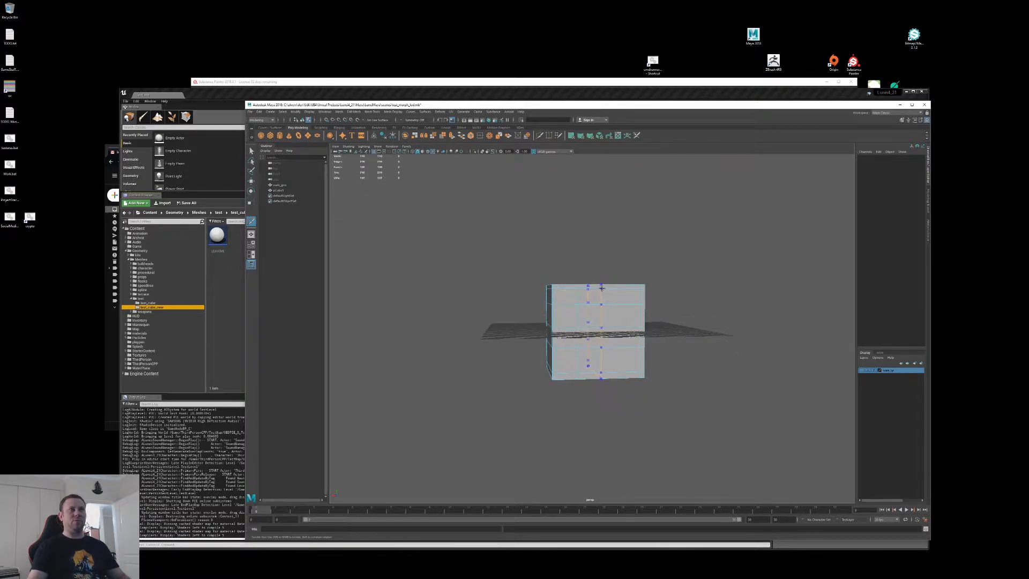
alt+drag(626, 289, 577, 302)
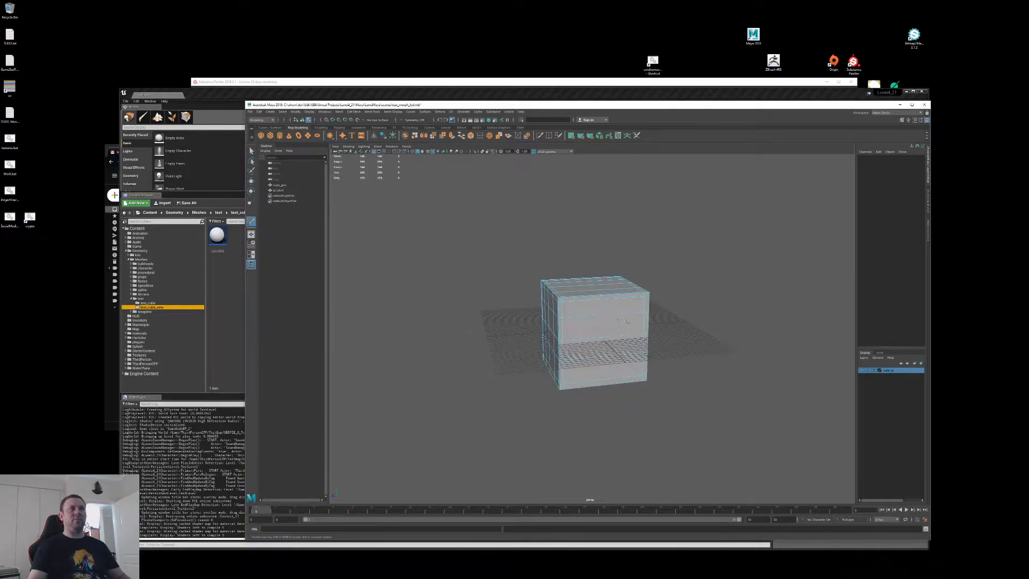
ctrl+click(619, 297)
key(q)
key(F8)
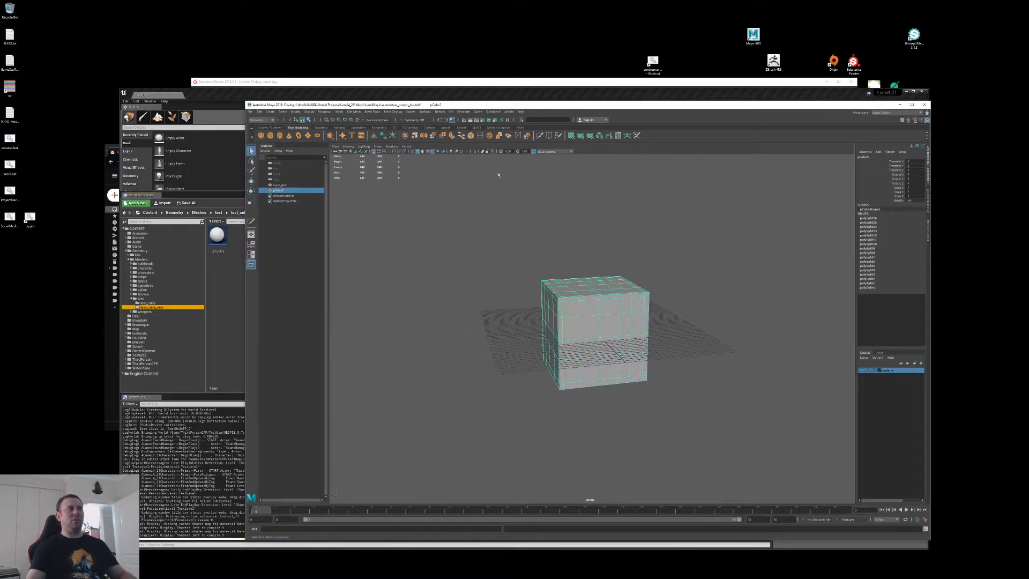
Step: Smooth the subdivided cube and inspect its rounded edges and wireframe
click(433, 135)
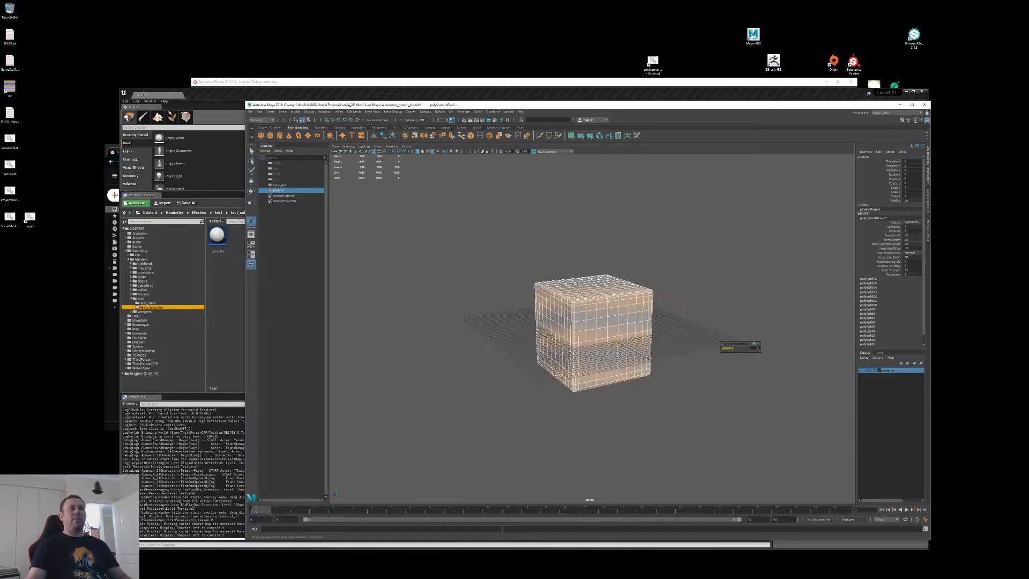
click(734, 347)
alt+drag(590, 305, 584, 321)
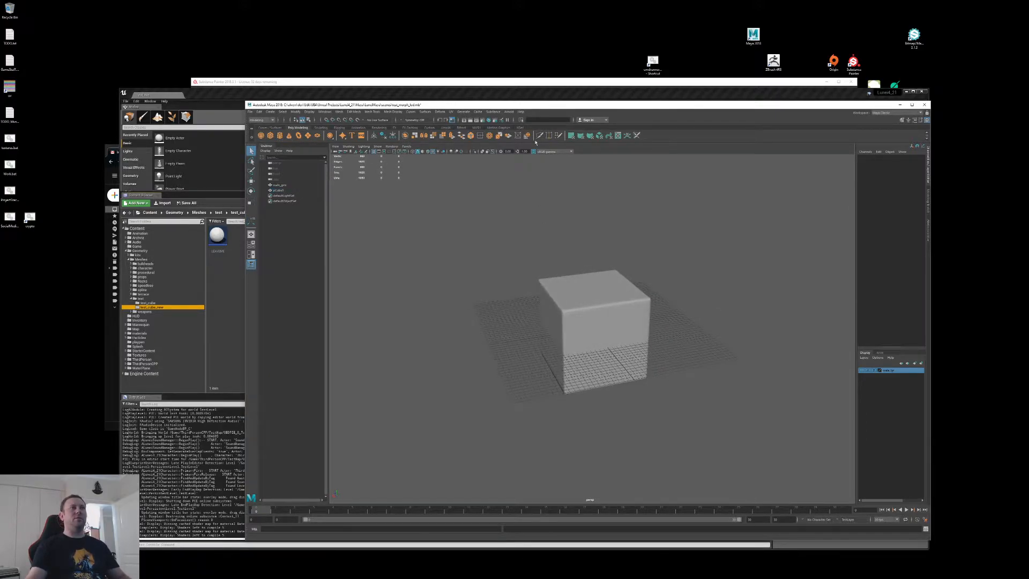
click(584, 304)
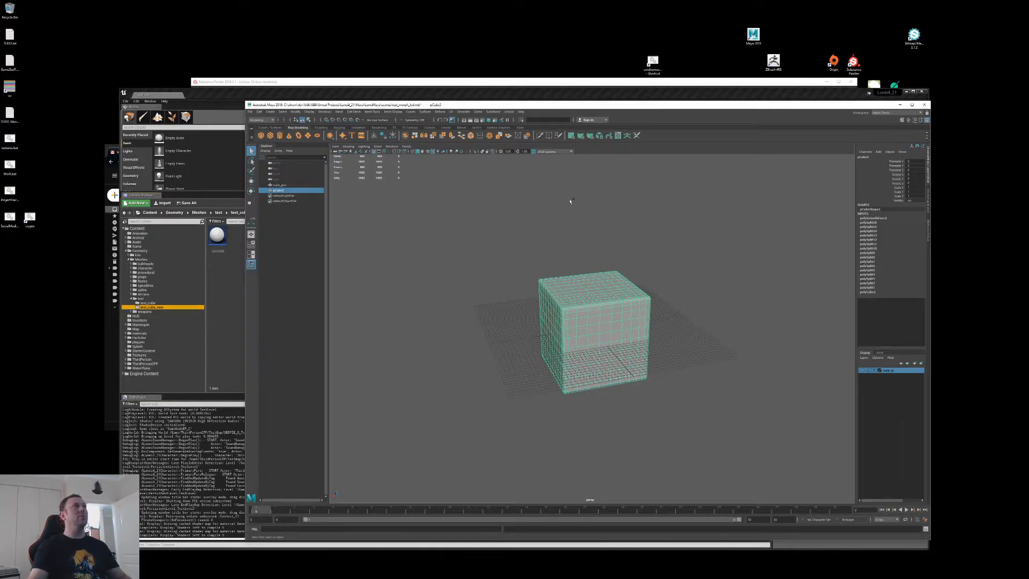
alt+drag(571, 227, 578, 231)
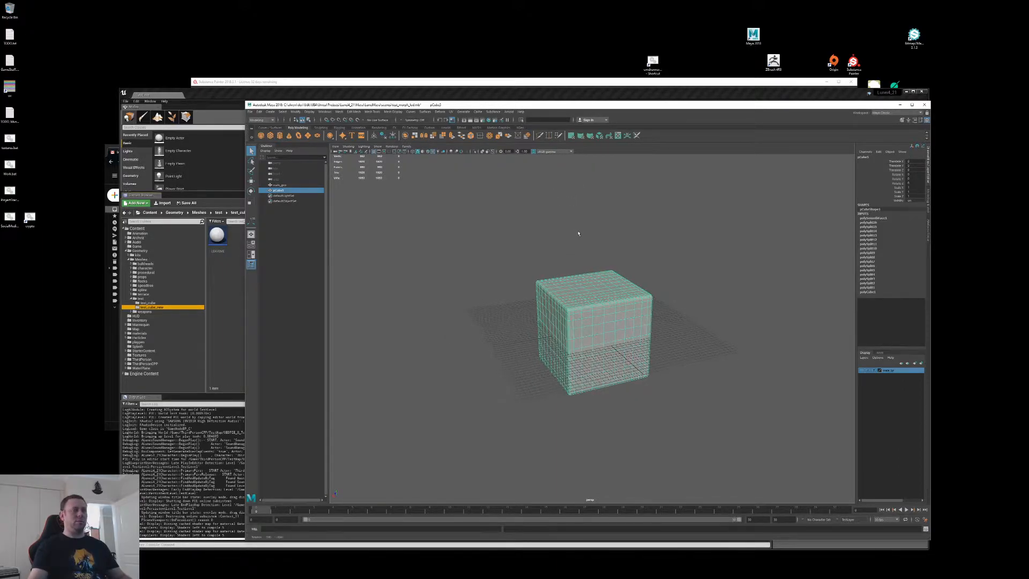
Step: Save an incremental version of the scene and delete the cube's construction history
key(ctrl+alt+s)
click(504, 294)
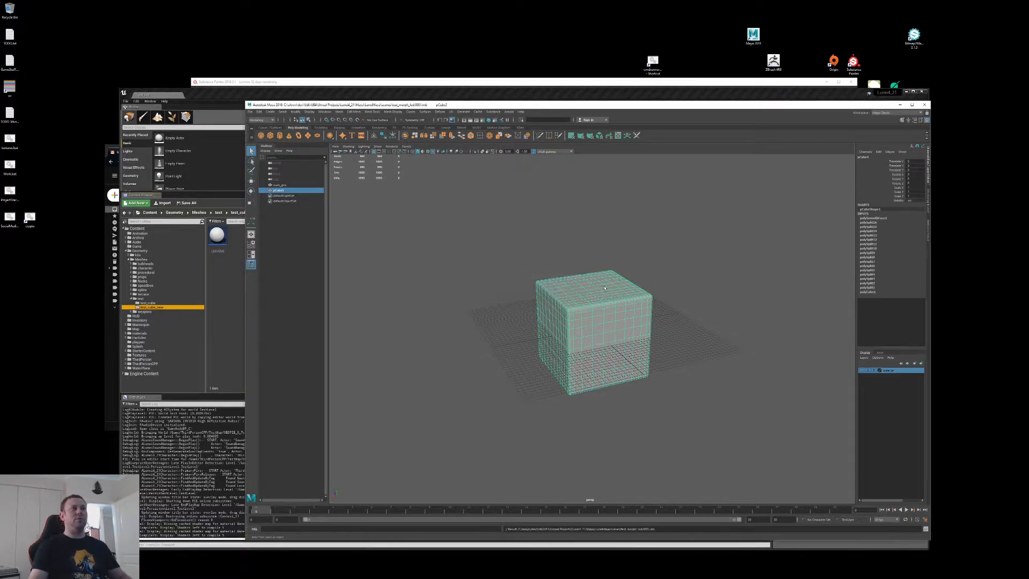
alt+drag(601, 287, 609, 288)
key(alt+shift+d)
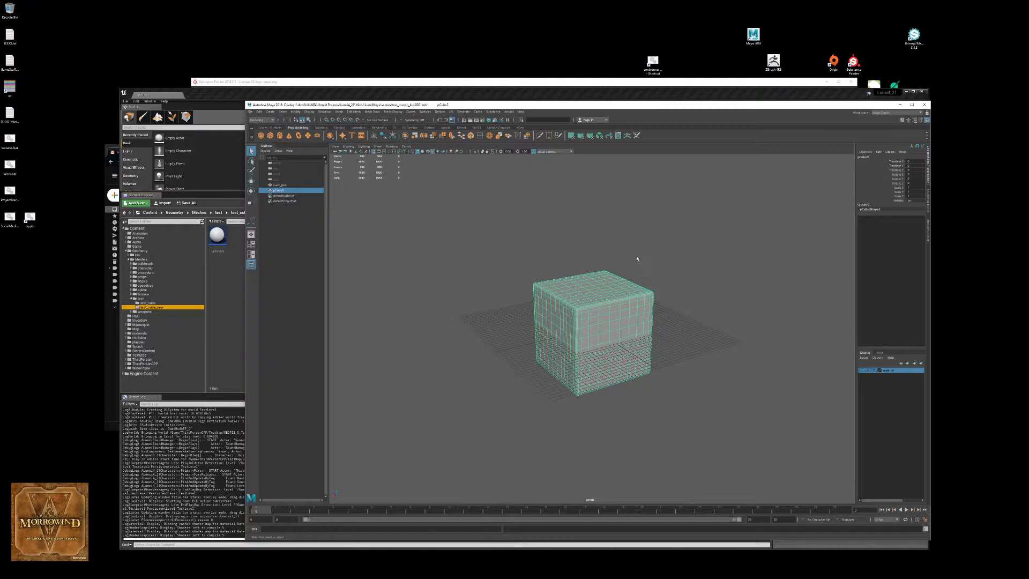
Step: View the cube's UV layout in the UV Editor and close the editor and its UV Toolkit
click(452, 112)
click(485, 126)
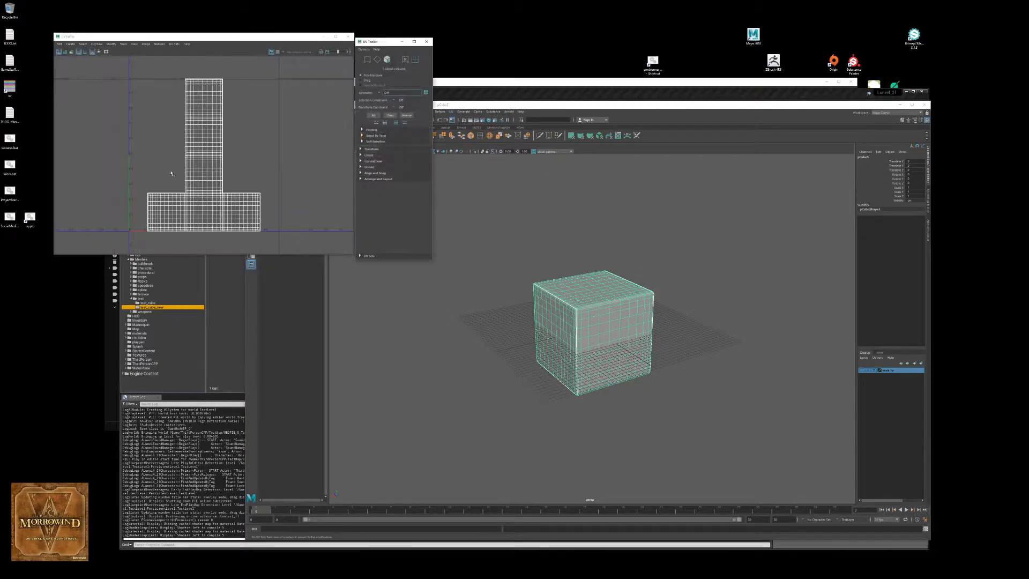
click(347, 36)
click(428, 41)
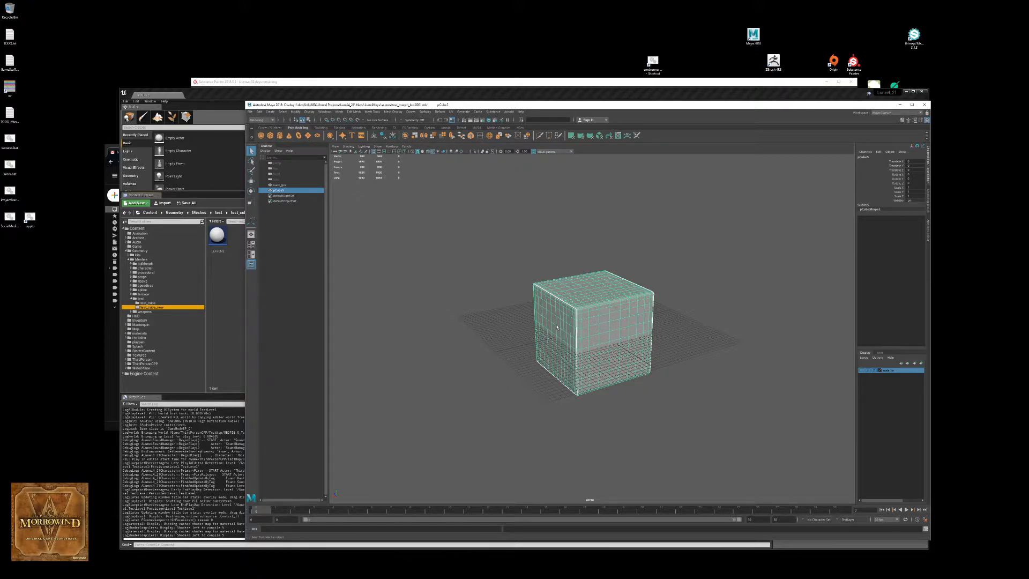
mouse_move(562, 310)
alt+mouse_down()
mouse_move(572, 317)
mouse_move(559, 318)
alt+mouse_up()
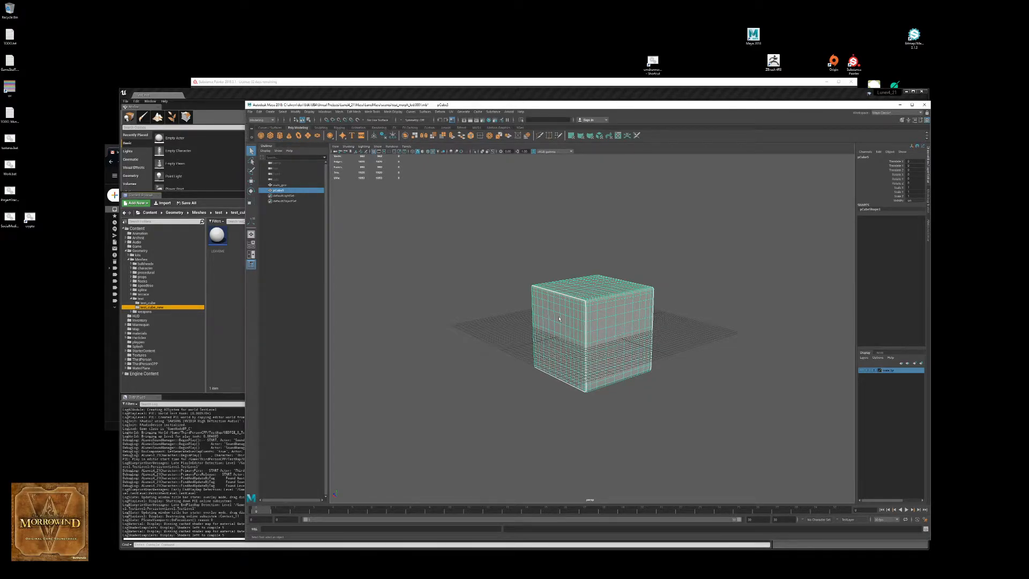
key(alt+Tab)
key(alt+Tab)
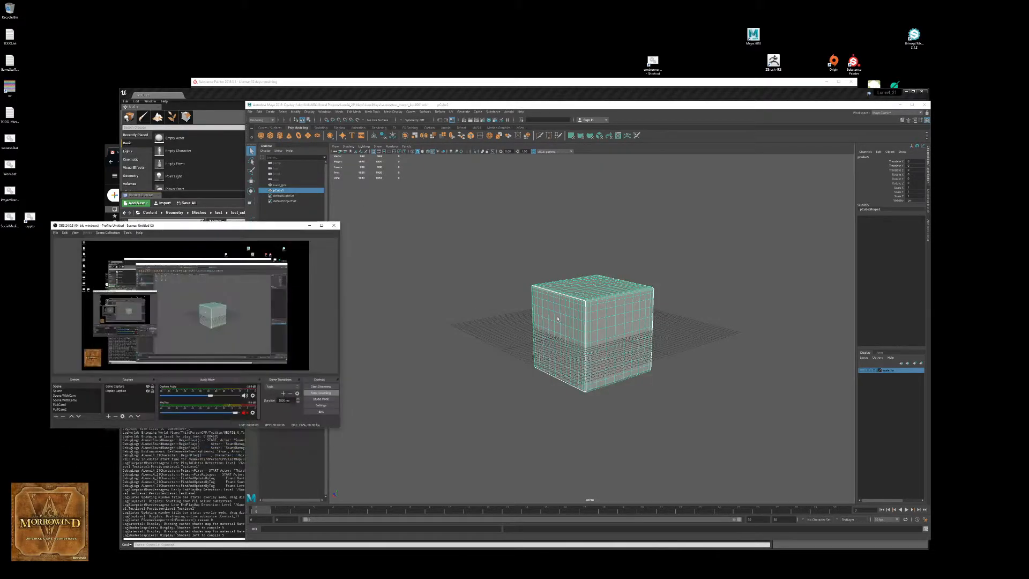
click(309, 225)
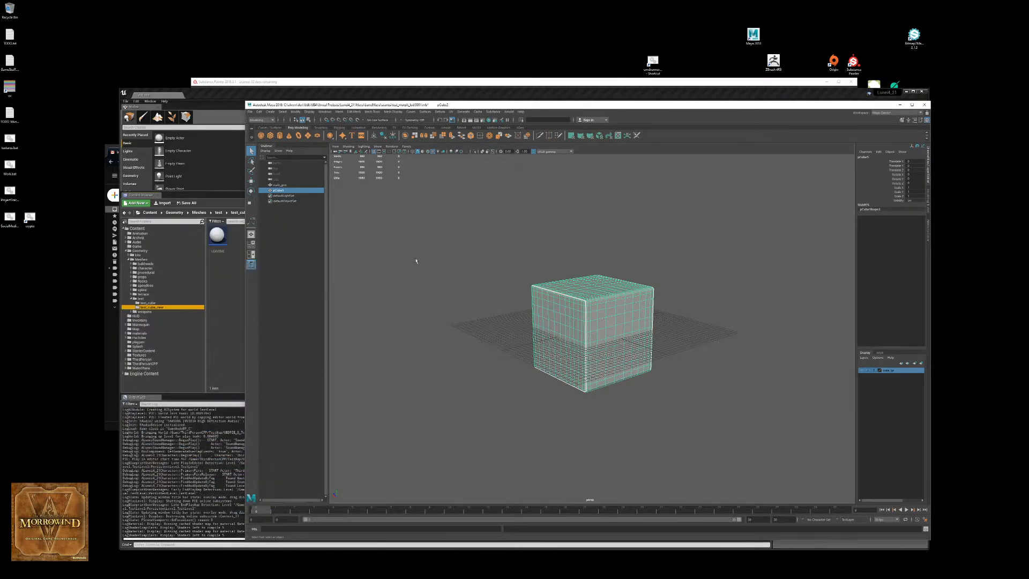
key(alt+Tab)
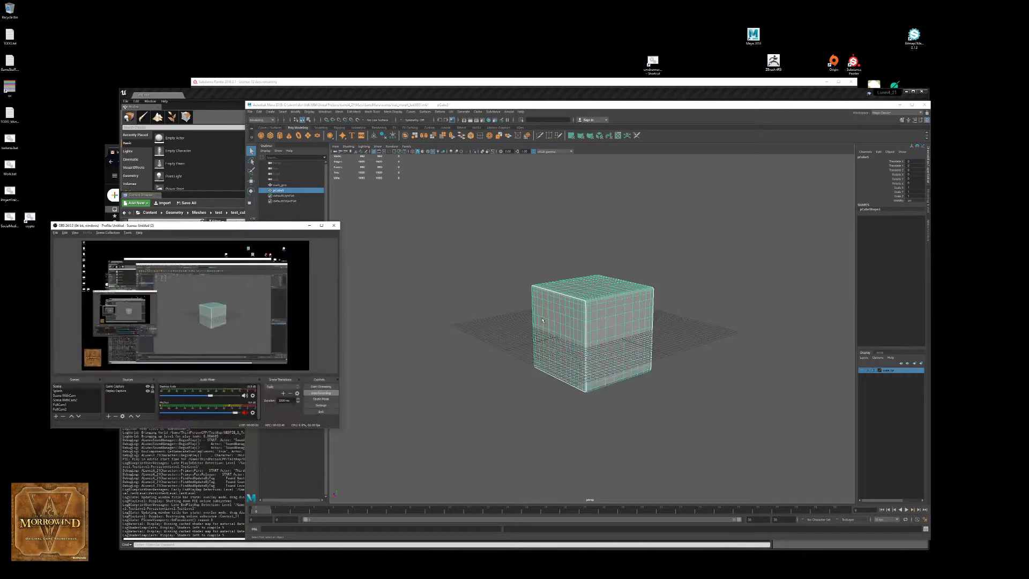
key(alt+Tab)
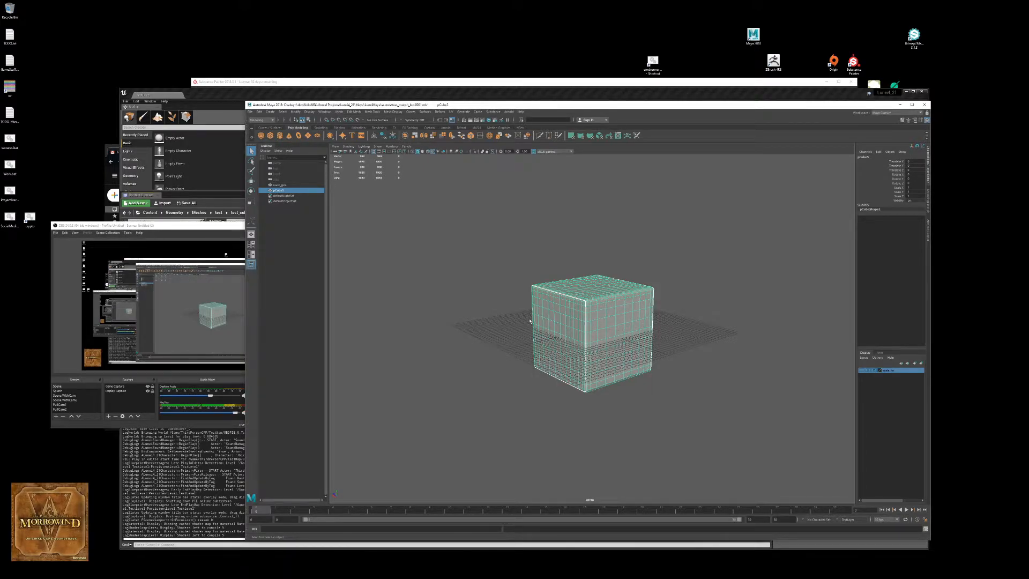
key(alt+Tab)
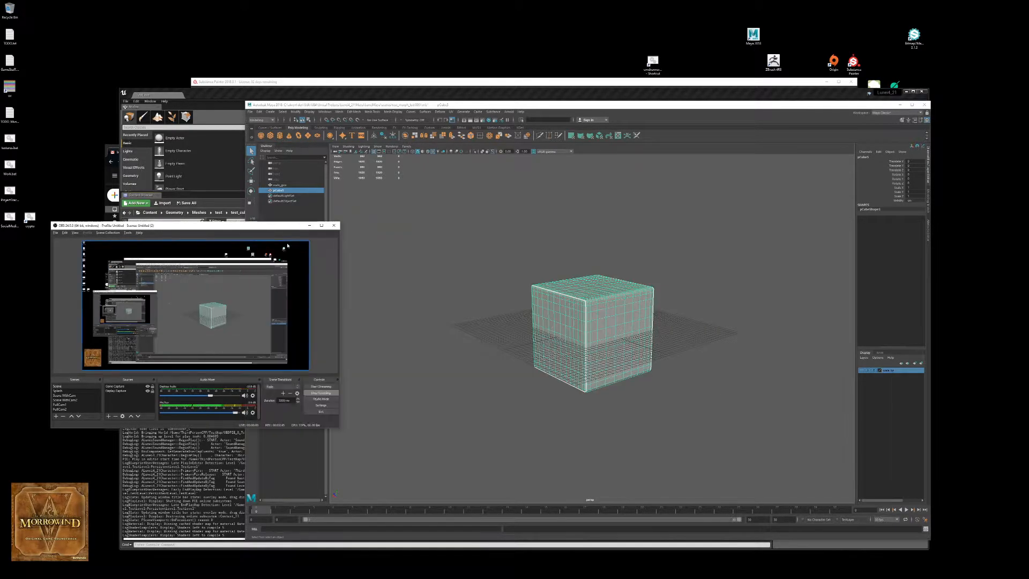
click(309, 226)
Step: Switch to the UV Editing workspace and assign the existing checker-textured material to the cube
alt+drag(555, 332, 588, 353)
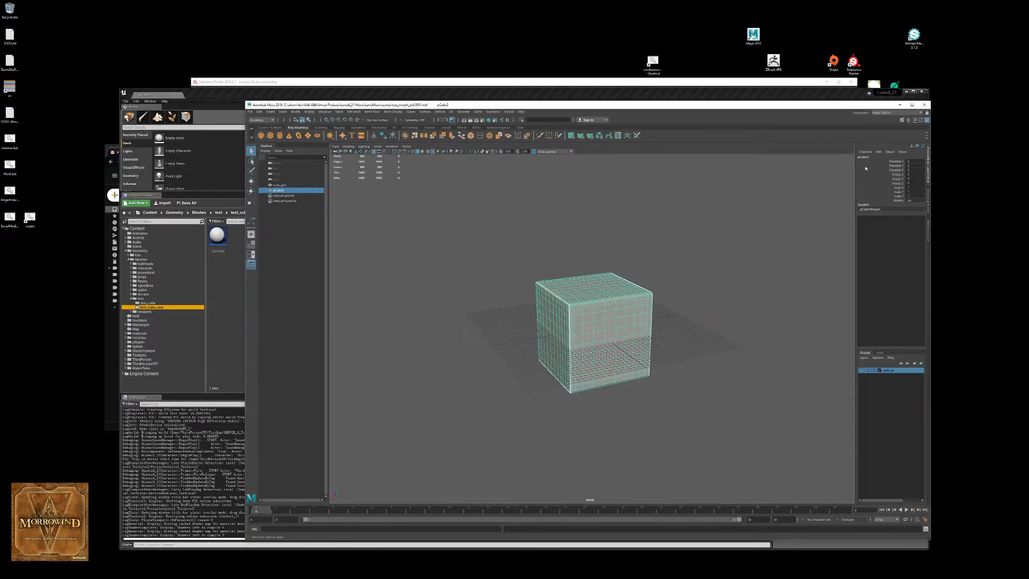
click(890, 113)
click(893, 151)
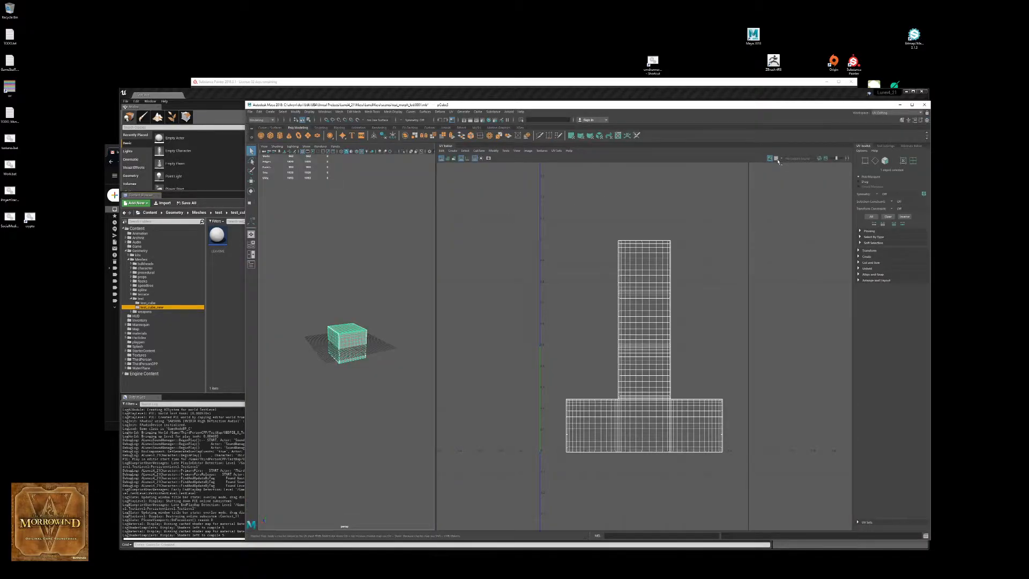
right_drag(347, 336, 385, 480)
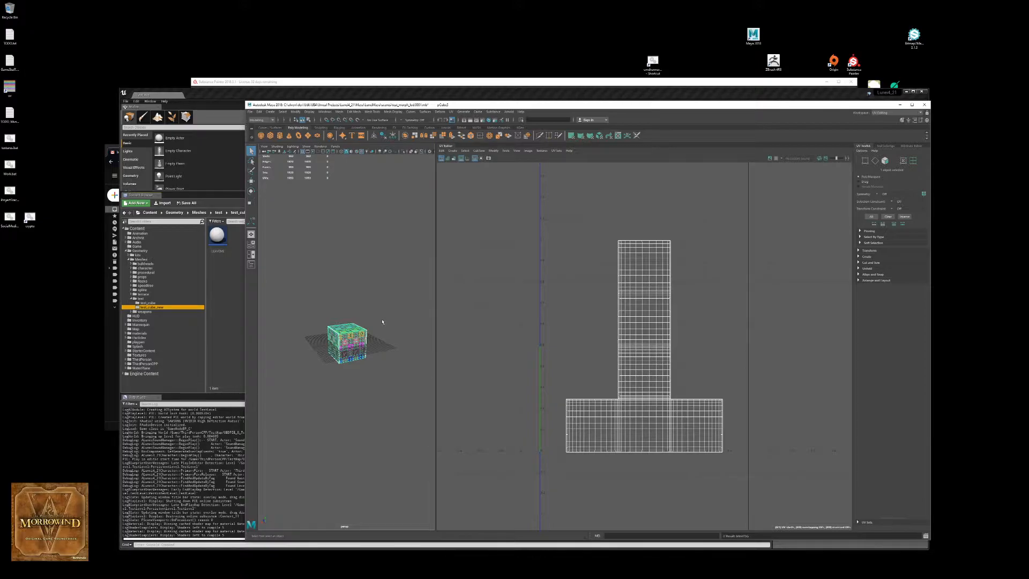
Step: Apply automatic UV mapping to the checker-textured cube
scroll(383, 322, up, 6)
scroll(383, 322, down, 3)
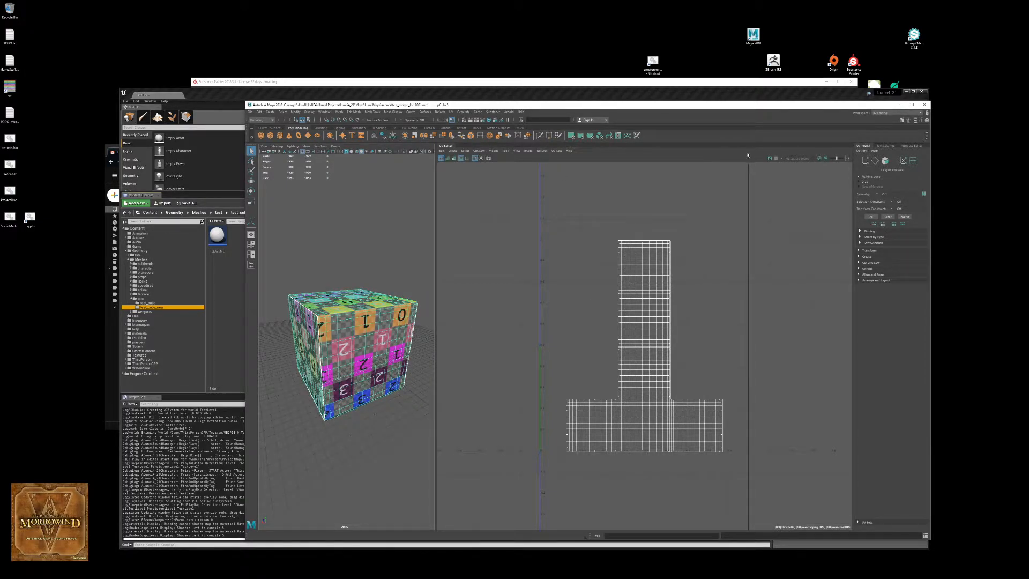
click(450, 111)
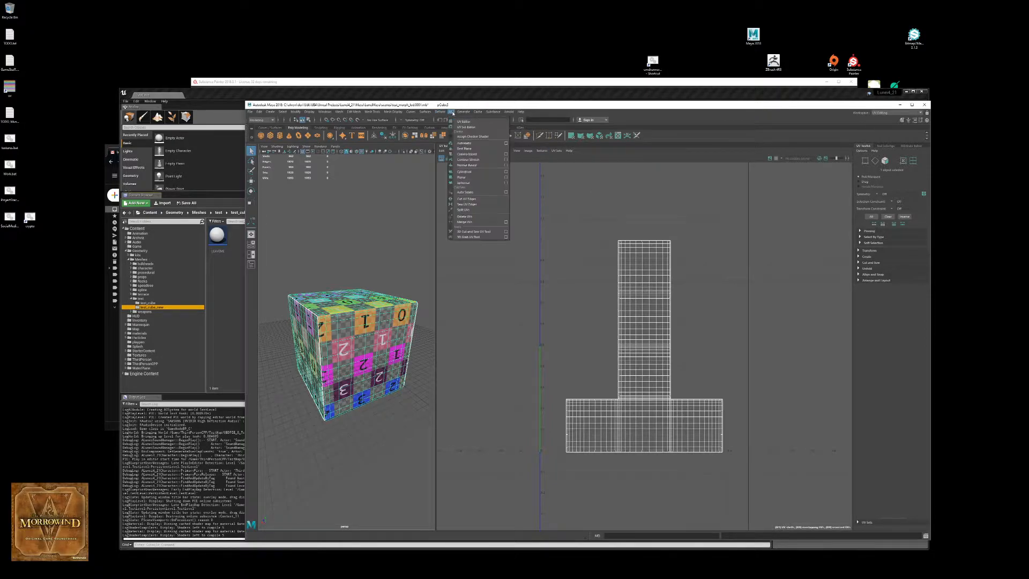
click(464, 142)
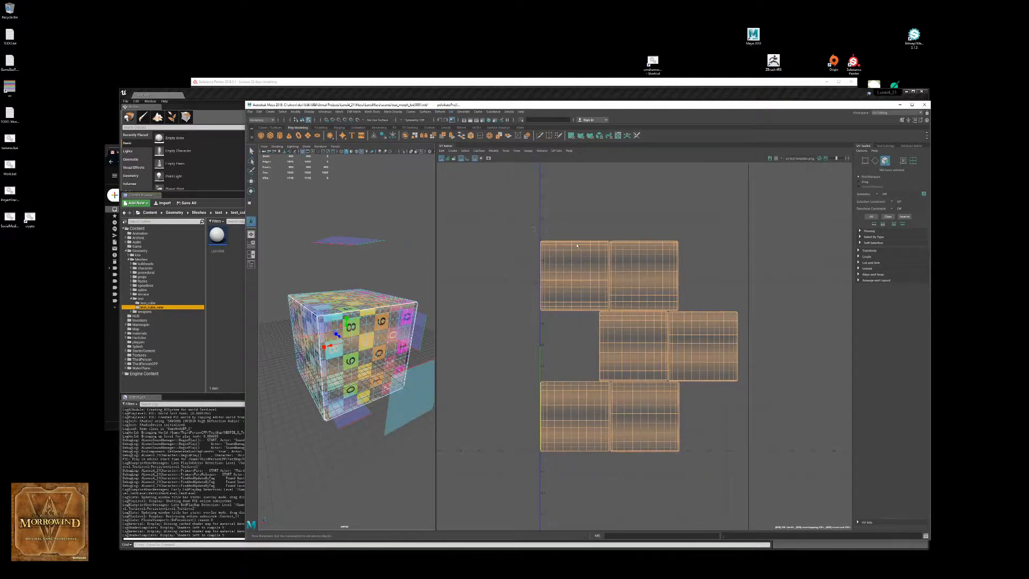
Step: Unfold the cube's UV shells with the toolkit's texel density applied and lay them out in UV space
click(860, 280)
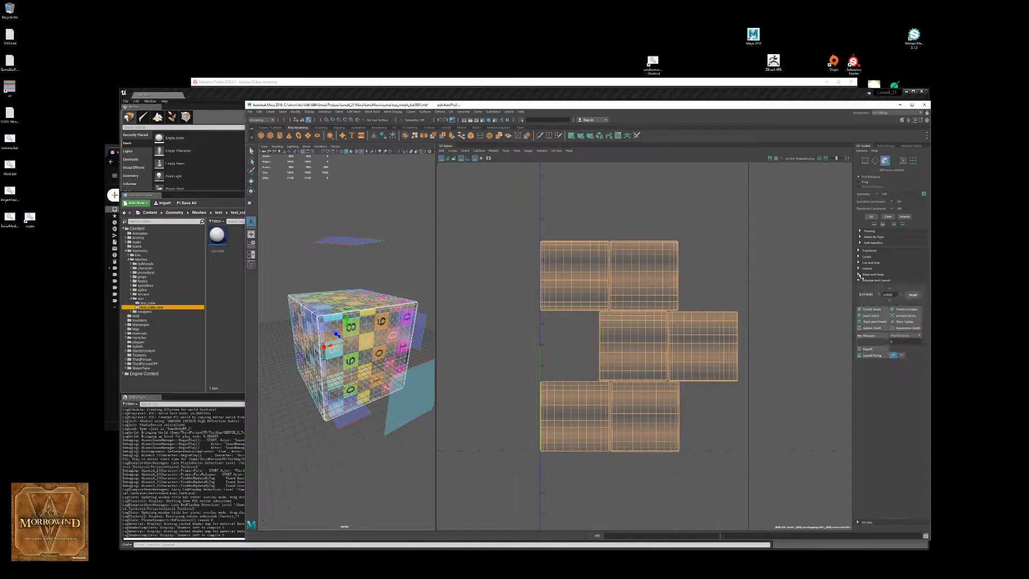
click(860, 269)
click(859, 251)
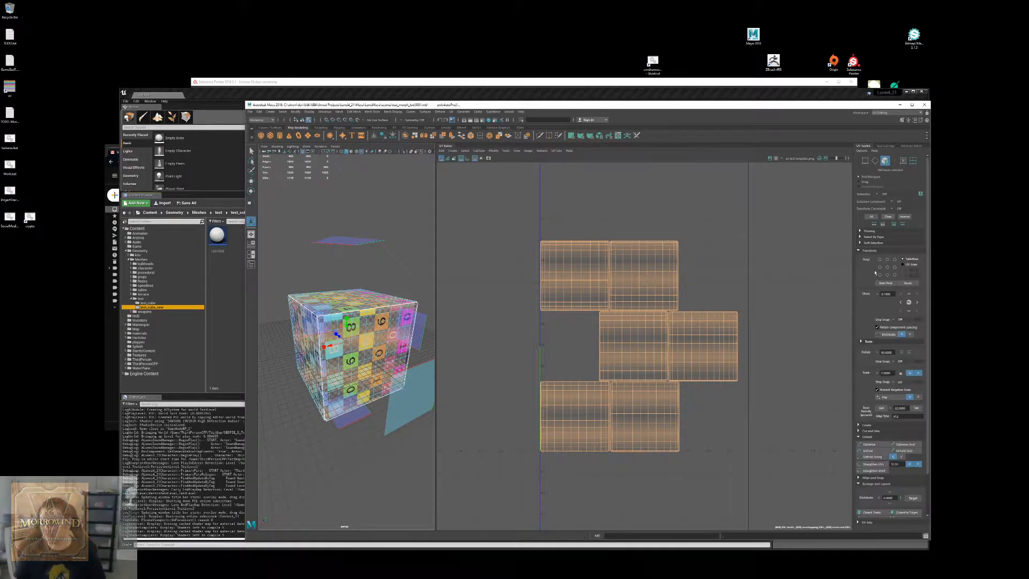
click(916, 362)
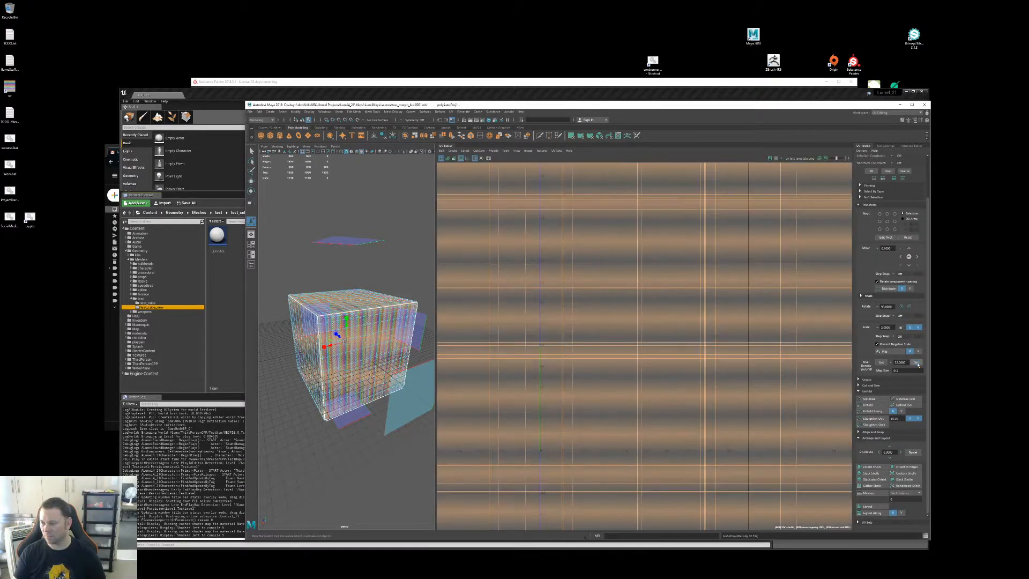
click(867, 404)
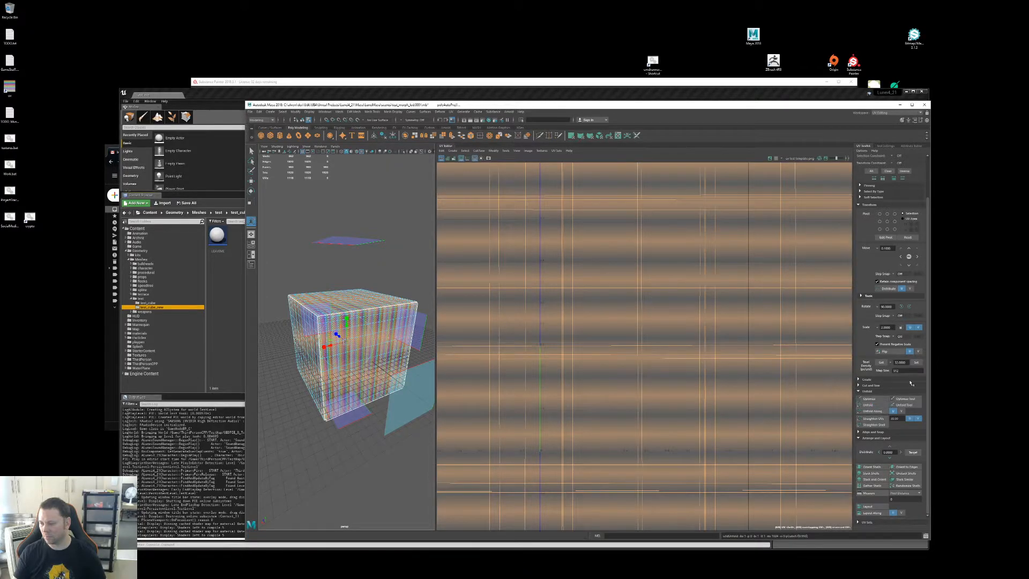
click(916, 362)
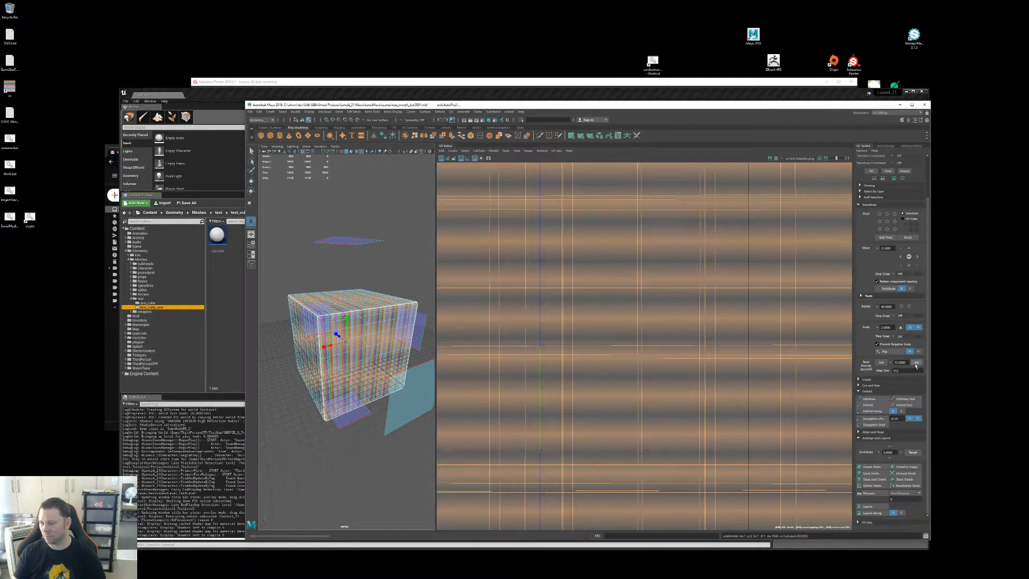
click(875, 512)
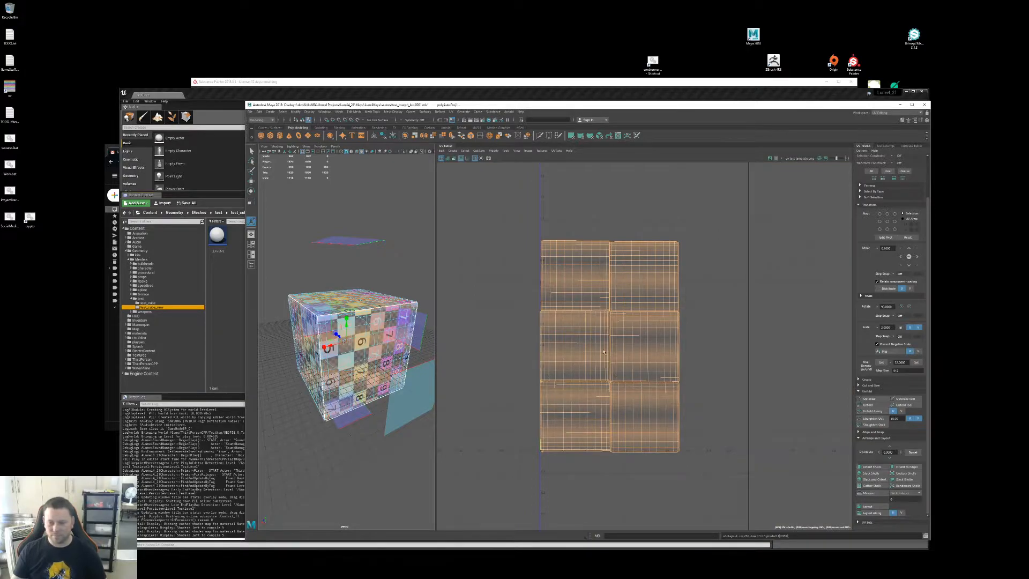
Step: Return to the Maya Classic workspace and switch from component selection back to object mode
click(887, 112)
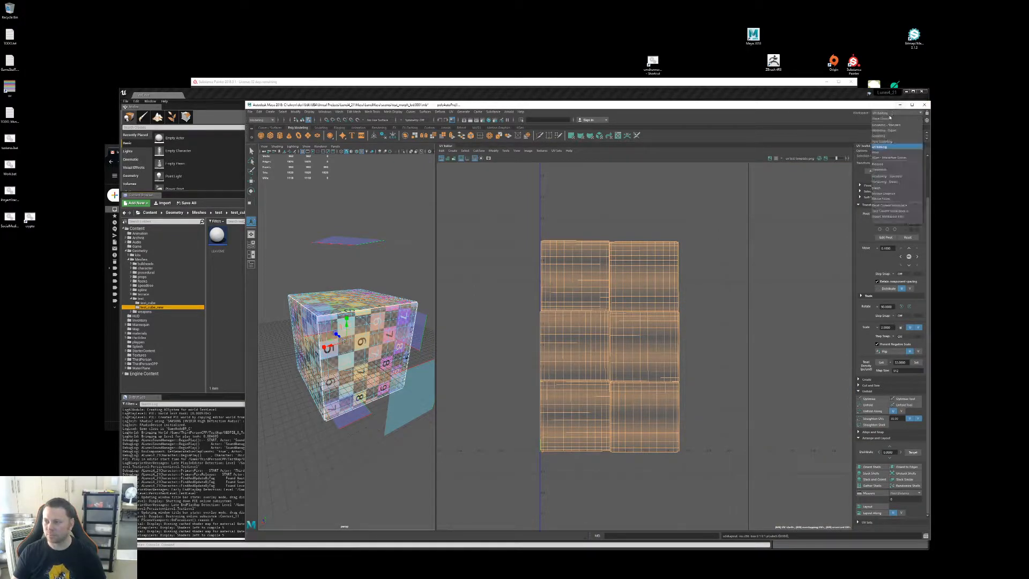
click(894, 118)
alt+drag(594, 253, 569, 268)
scroll(595, 290, down, 6)
alt+drag(623, 304, 573, 319)
key(q)
key(F8)
click(515, 312)
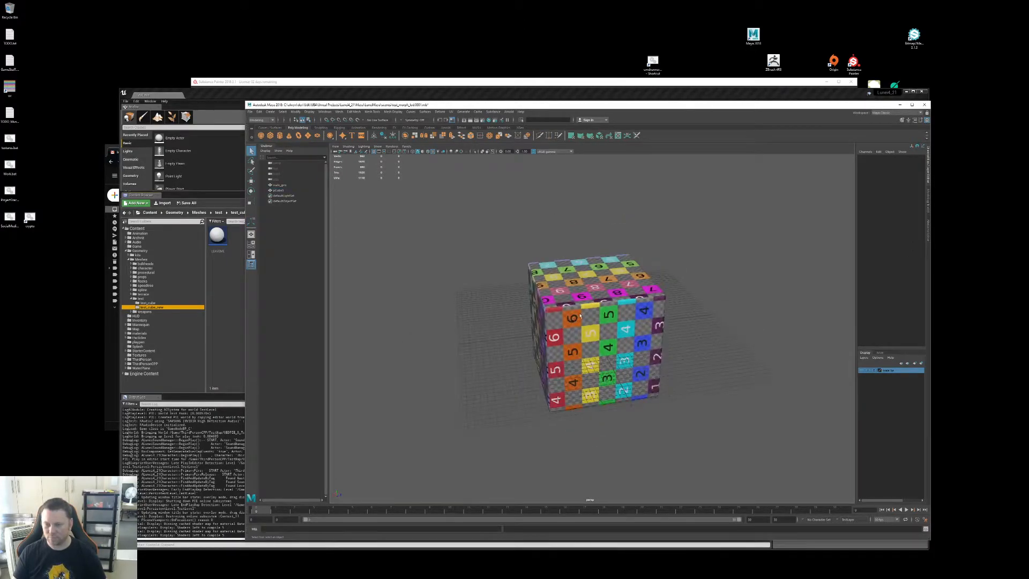
Step: Rename the cube to test_cube_new
click(574, 319)
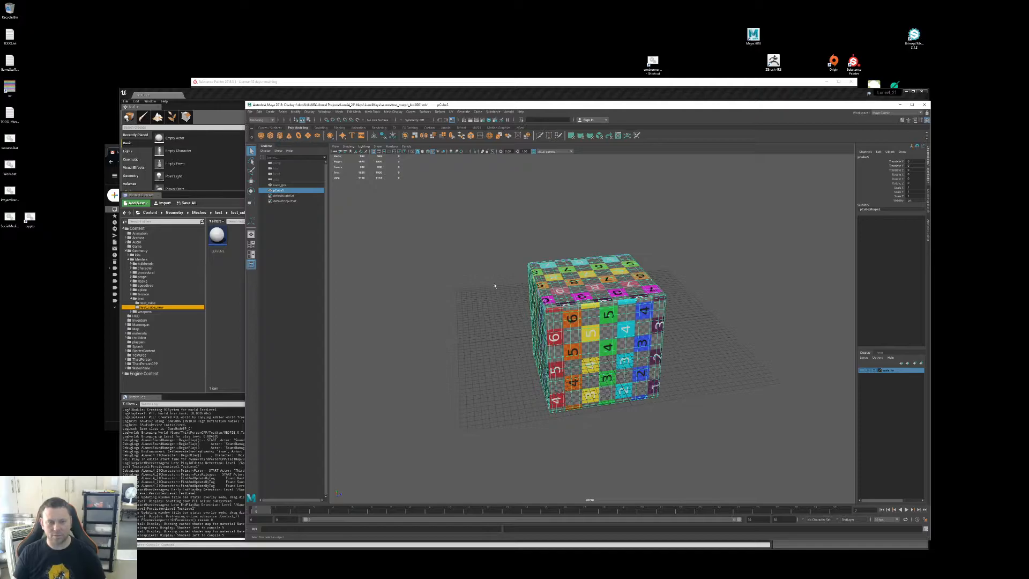
double_click(310, 191)
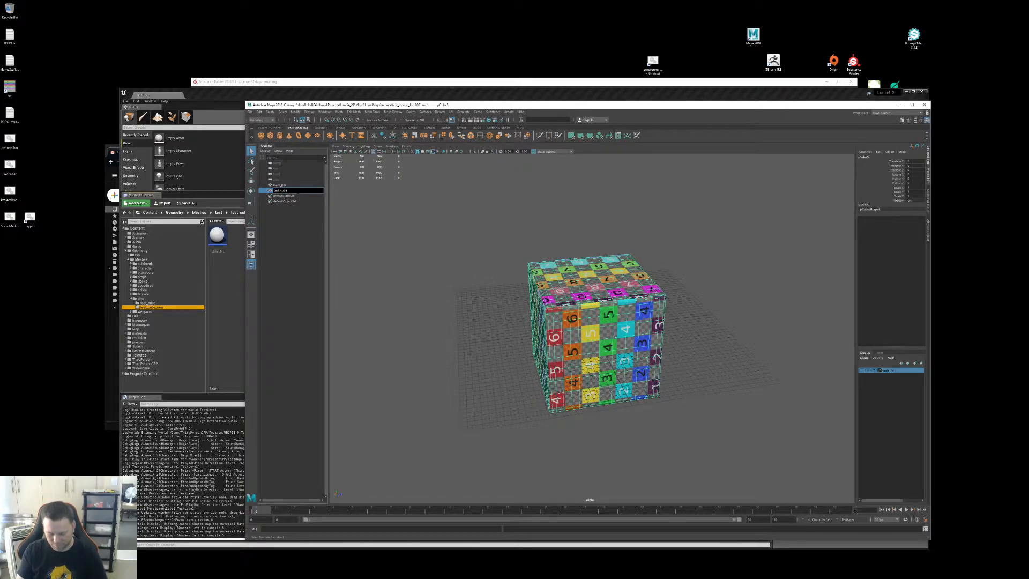
text(test_cube_new)
key(Return)
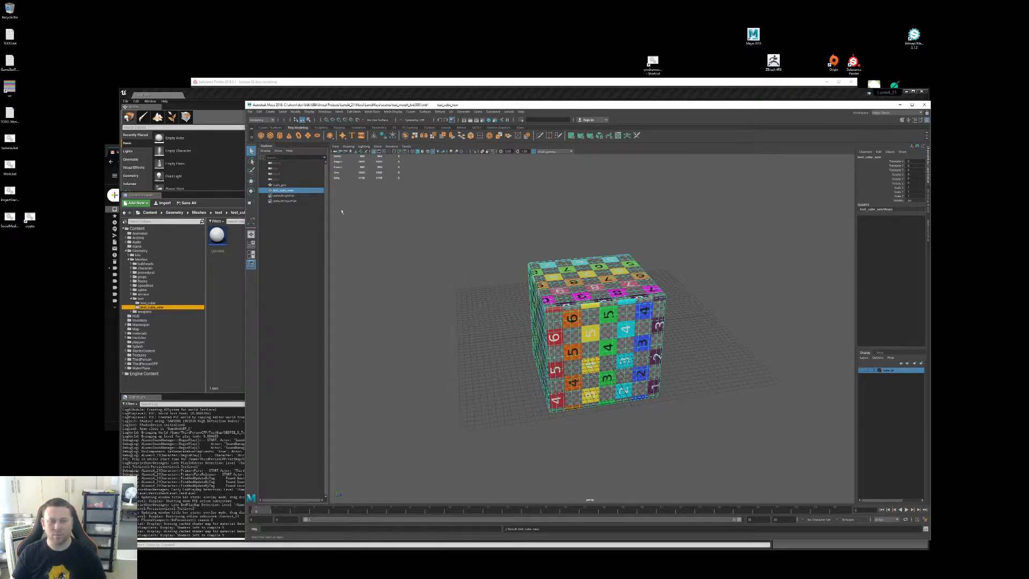
Step: Try the existing test_cube_mat material on the cube
alt+drag(562, 314, 564, 282)
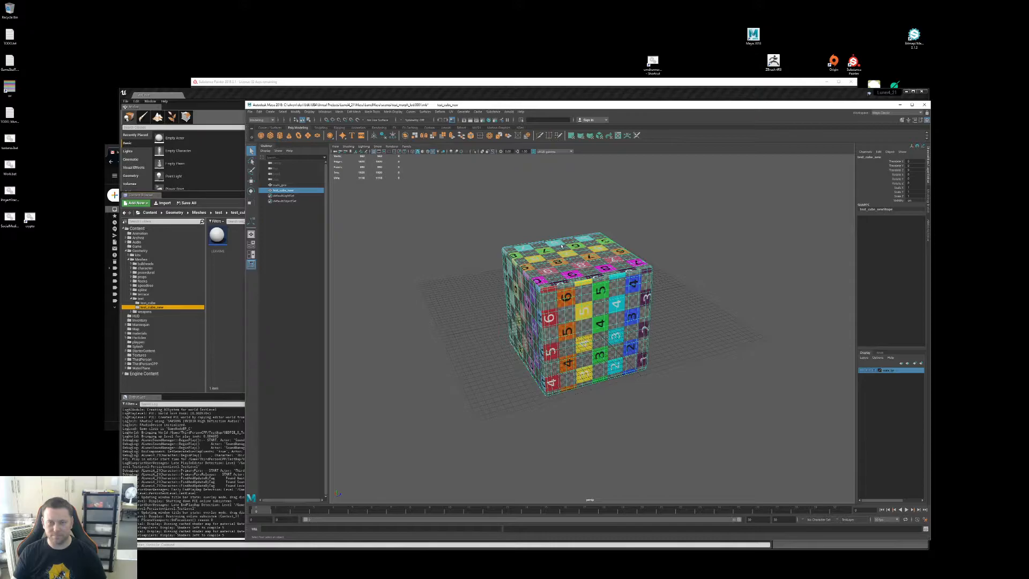
right_drag(567, 262, 622, 413)
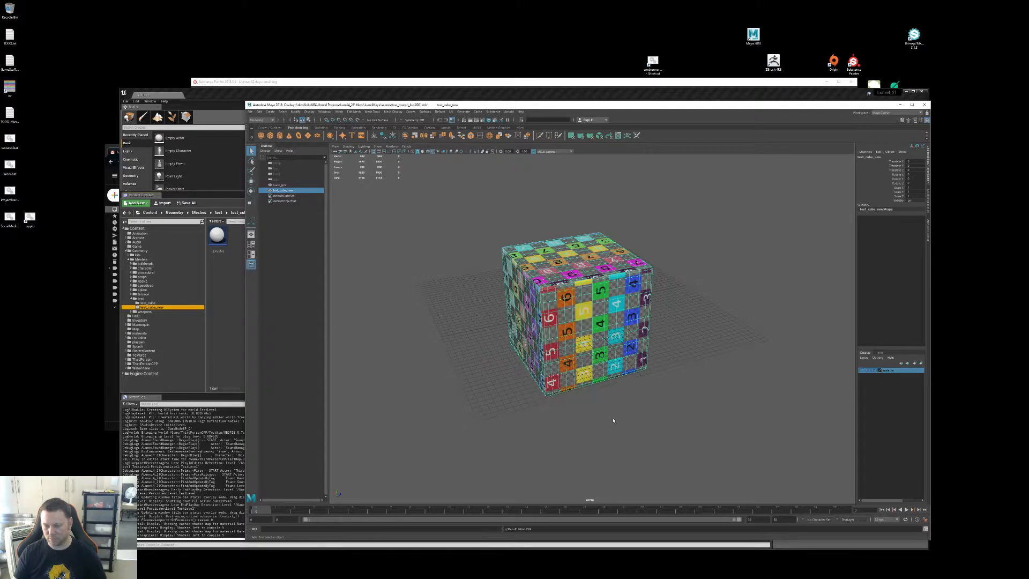
right_drag(603, 312, 638, 460)
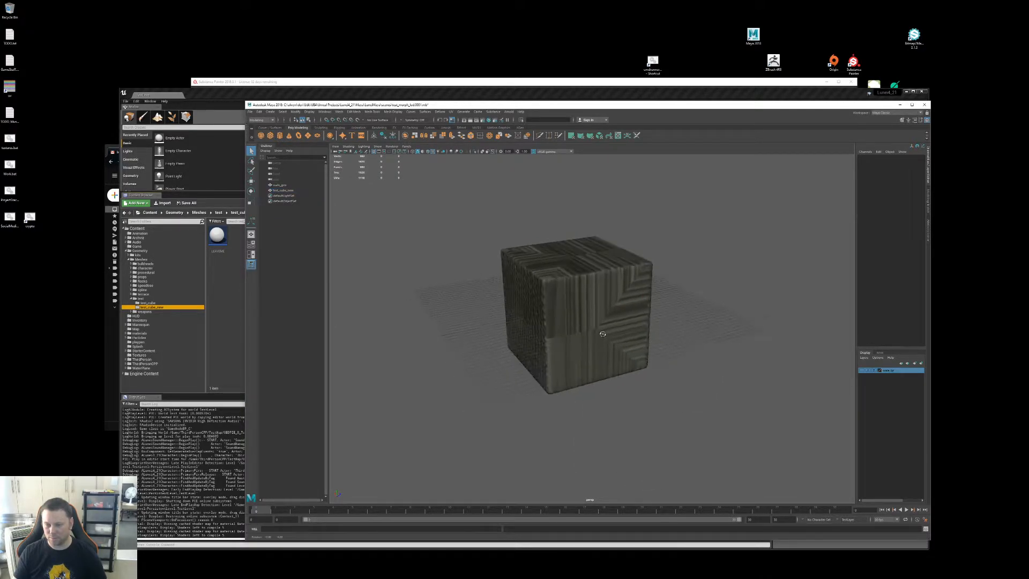
Step: Reassign the checker material to the cube and delete the unused shading nodes in the Hypershade
click(491, 123)
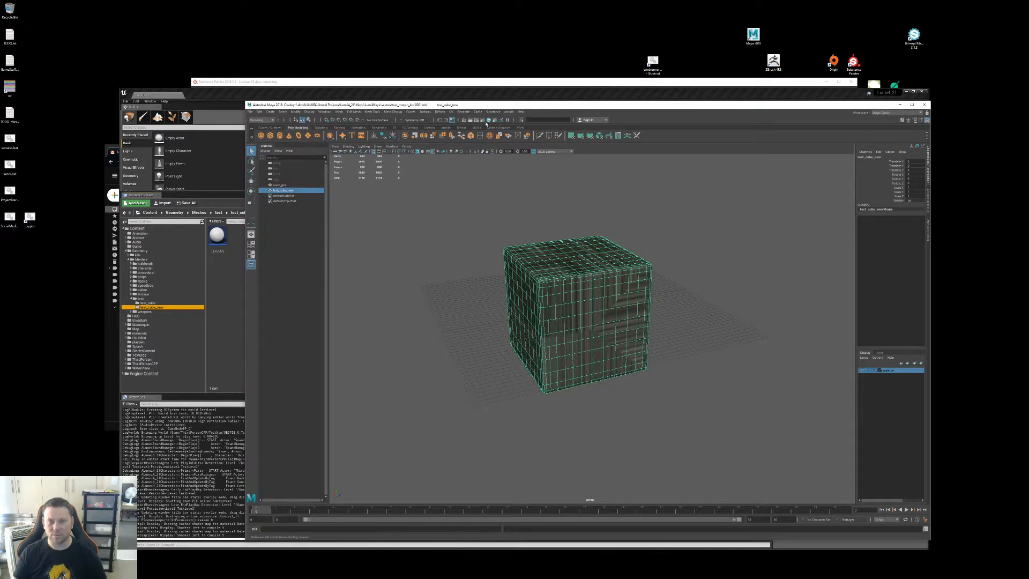
right_drag(566, 289, 577, 422)
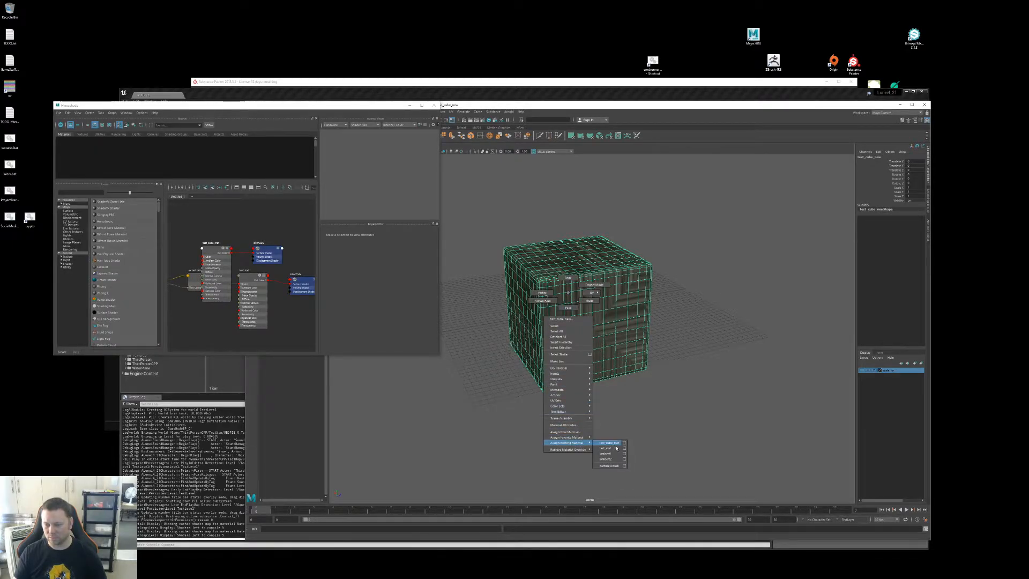
click(617, 450)
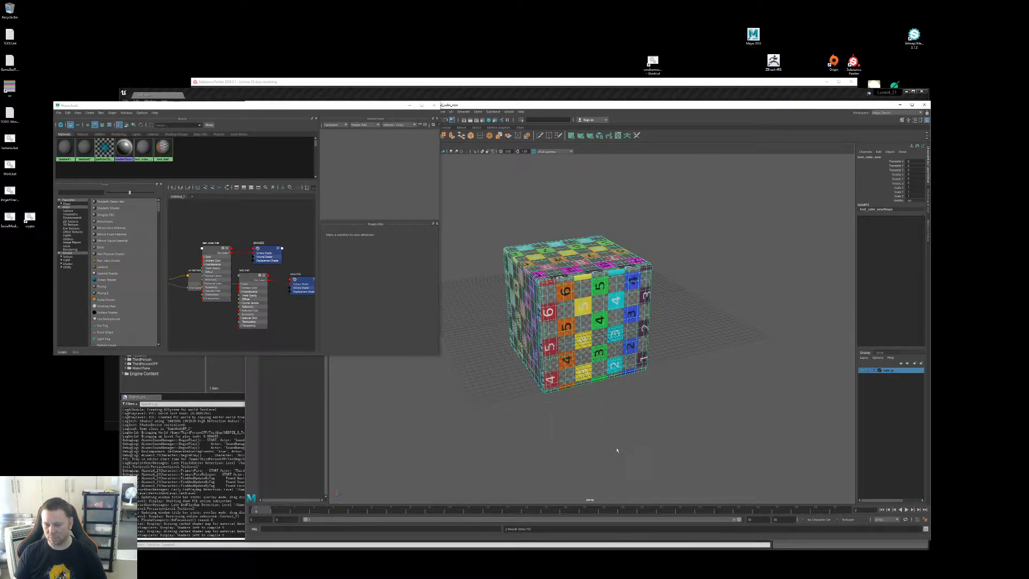
click(67, 112)
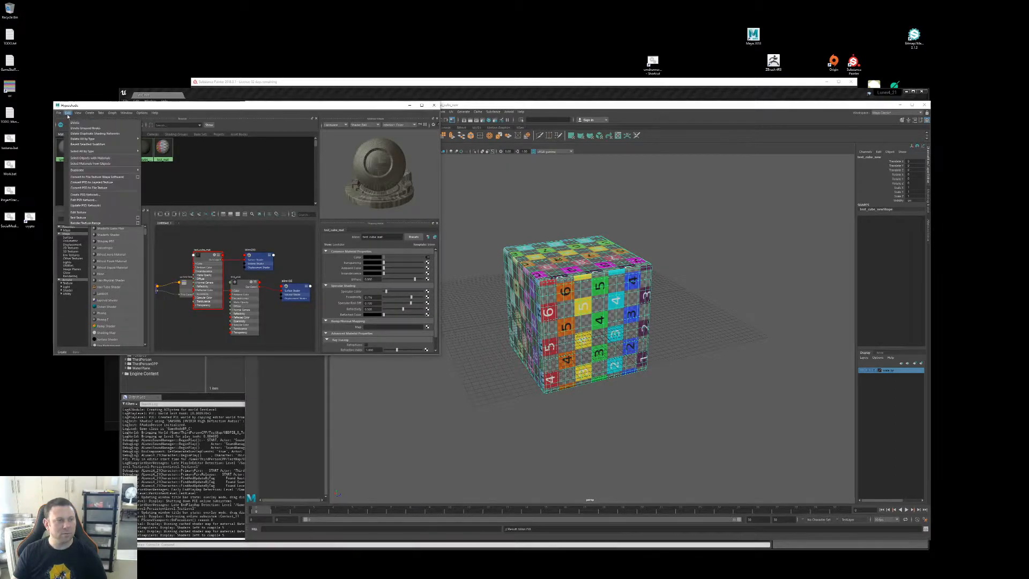
click(90, 128)
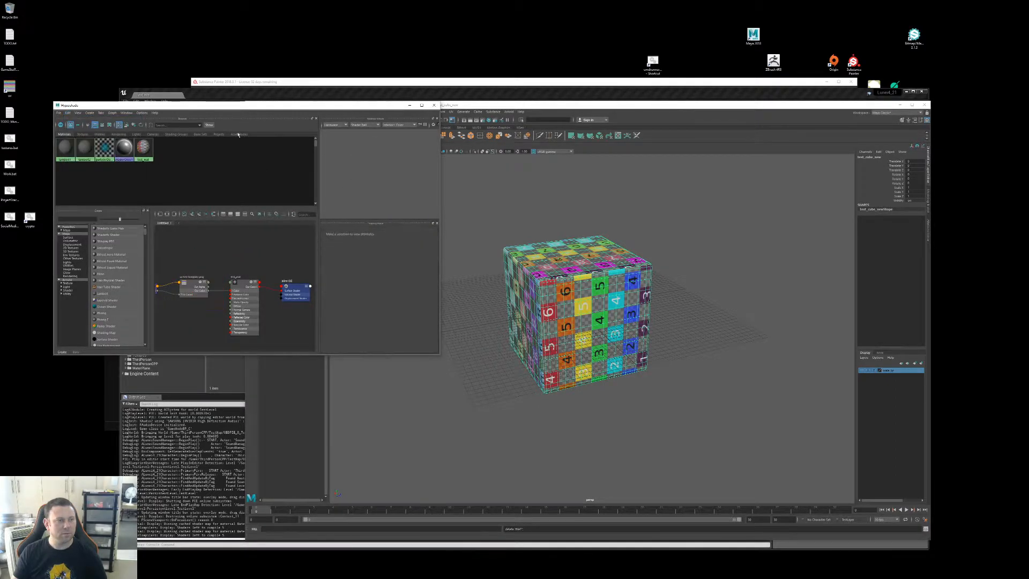
click(433, 105)
alt+drag(557, 273, 597, 271)
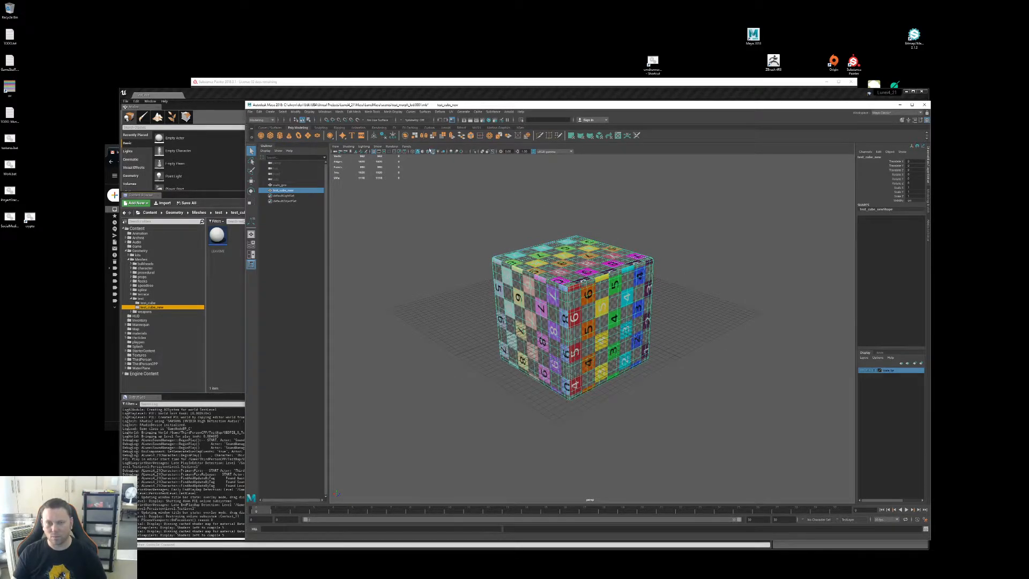
Step: Create a Blinn material with a darker specular color and higher eccentricity, and name it test_cube_mat
click(490, 120)
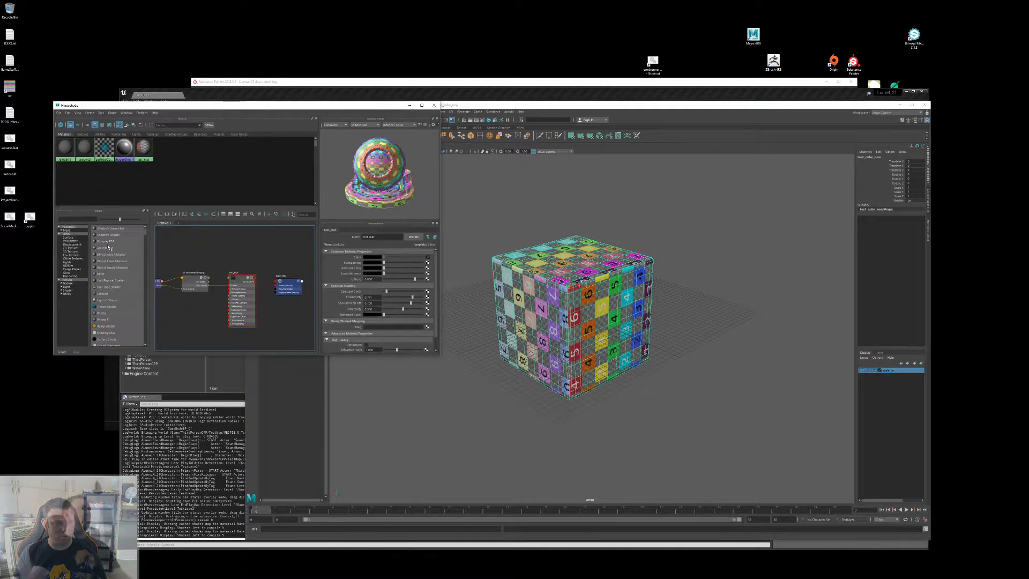
click(104, 274)
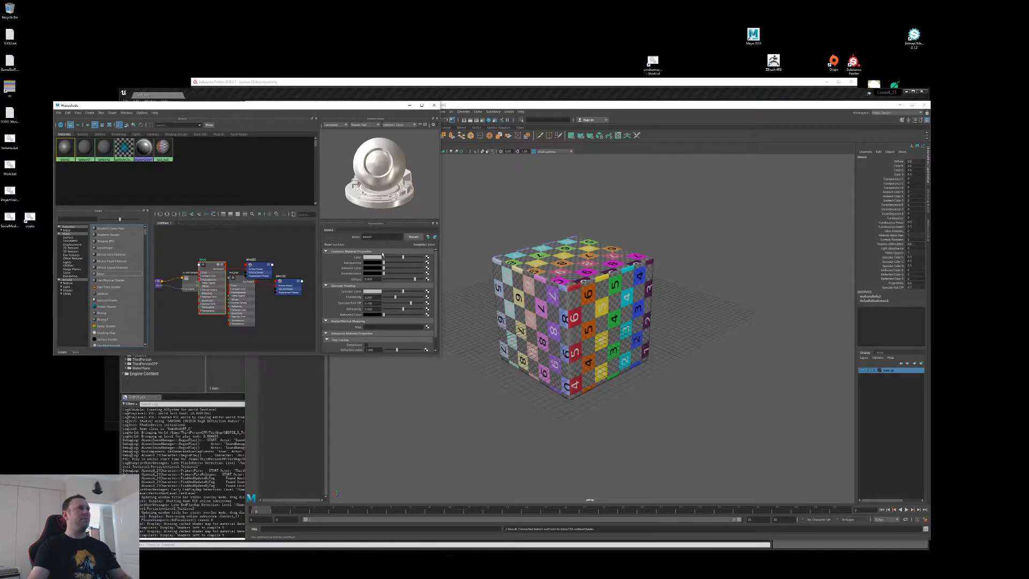
mouse_move(401, 290)
mouse_down()
mouse_move(387, 293)
mouse_move(415, 297)
mouse_up()
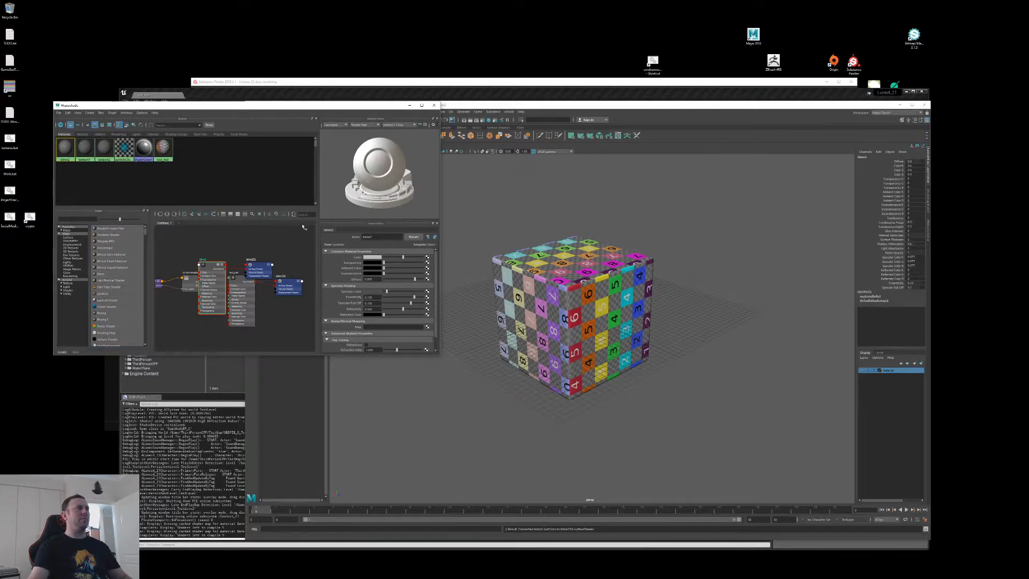
drag(372, 237, 315, 237)
text(test_cube_mat)
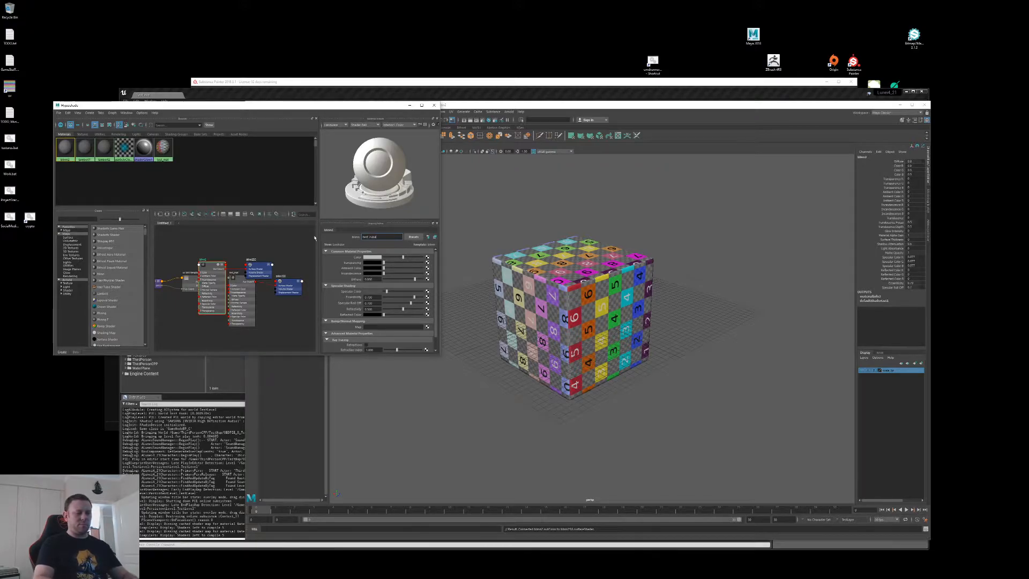
key(Return)
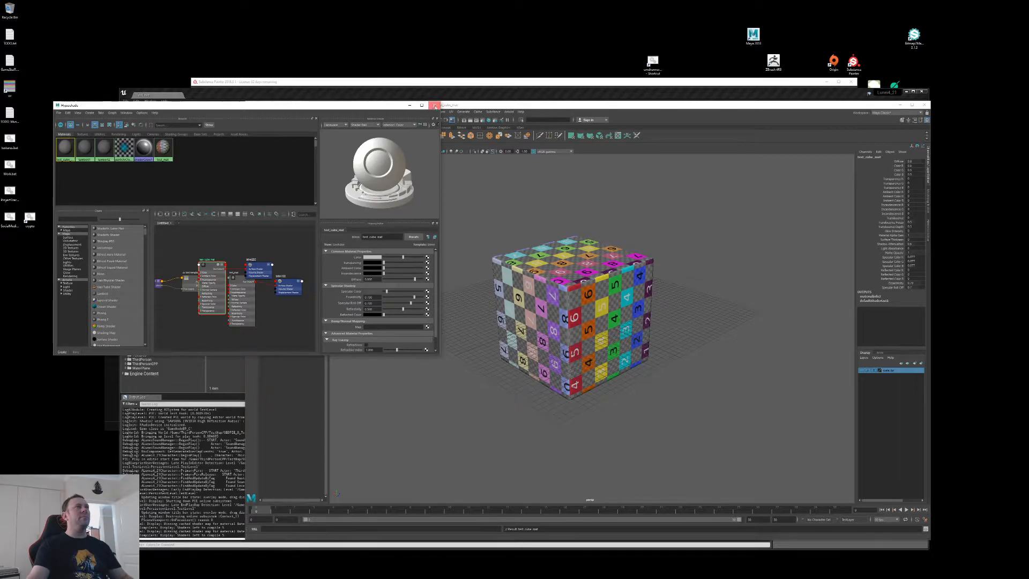
Step: Assign the new test_cube_mat material to the cube and save the scene
click(434, 105)
click(577, 280)
right_drag(577, 279, 618, 428)
click(627, 407)
alt+drag(637, 343, 575, 344)
key(ctrl+s)
click(564, 324)
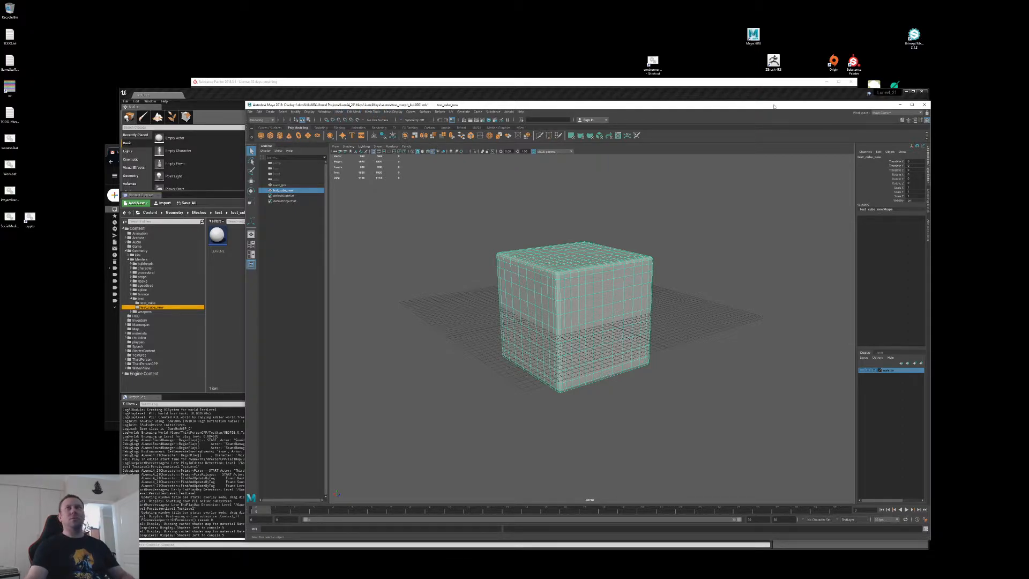
Step: Switch to the Rigging workspace and frame the cube in the top, front and side views of the four-view layout
click(900, 113)
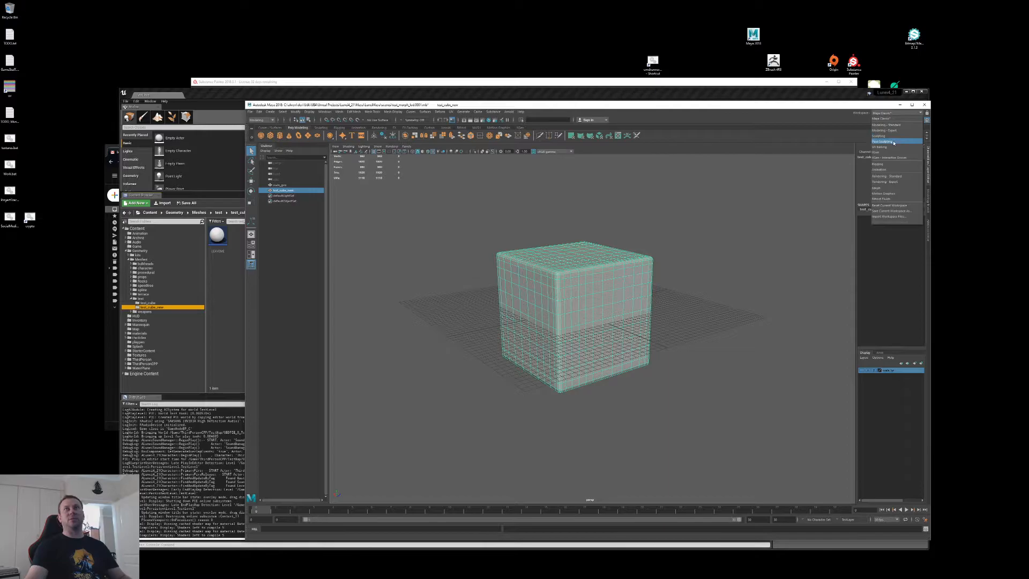
click(896, 165)
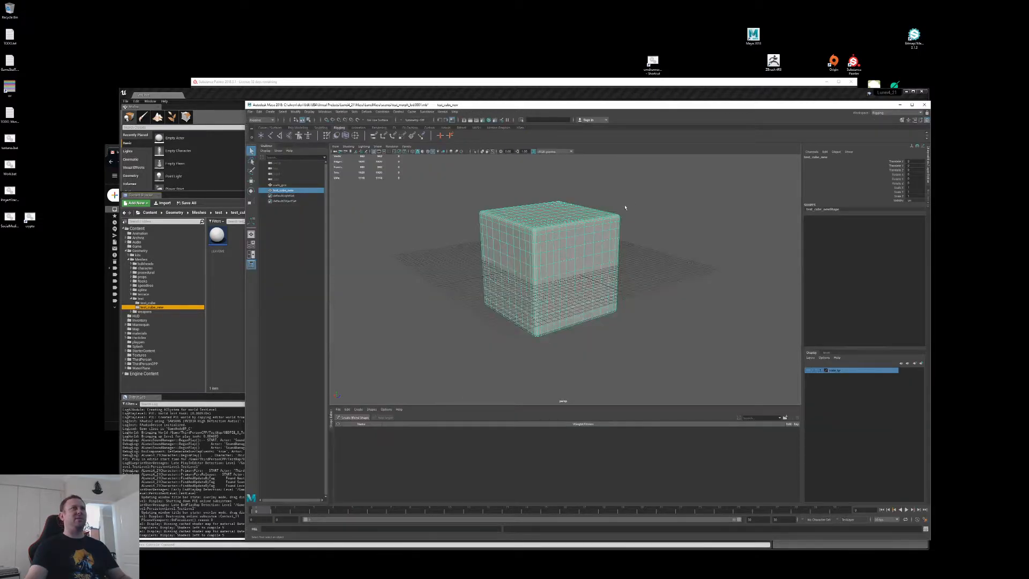
alt+middle_drag(560, 250, 567, 262)
alt+right_drag(566, 262, 586, 265)
alt+drag(585, 265, 598, 287)
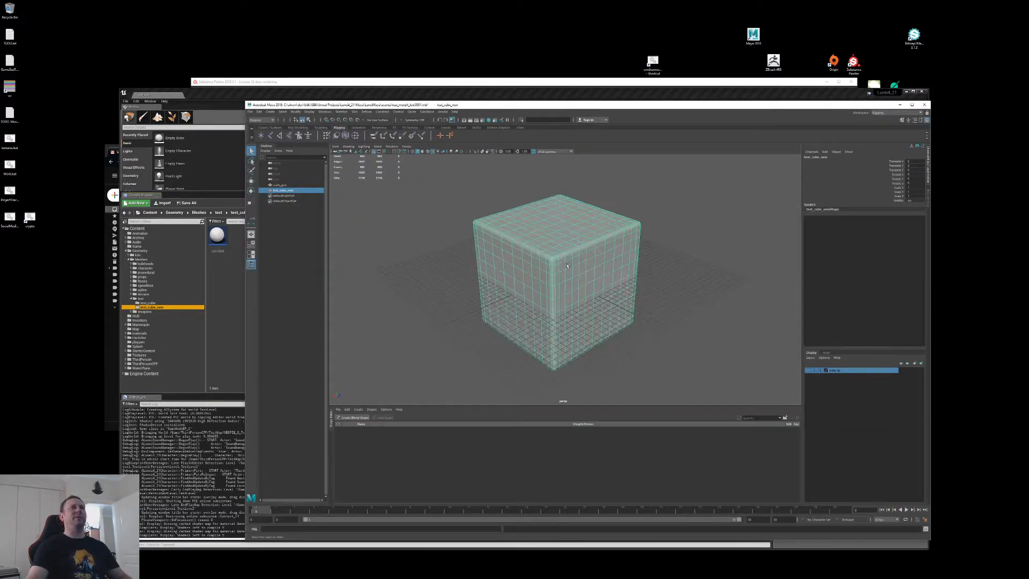
key(space)
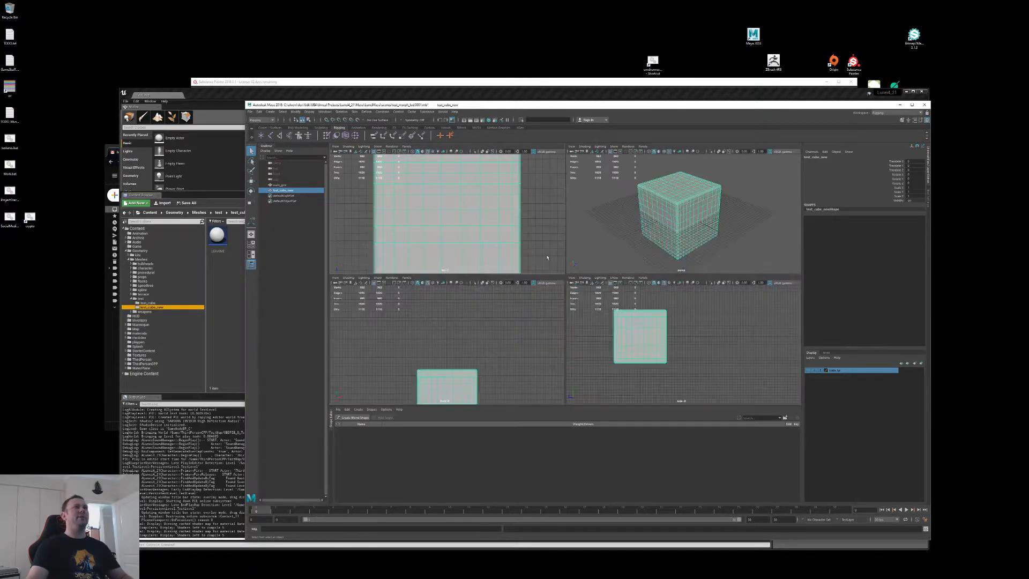
key(f)
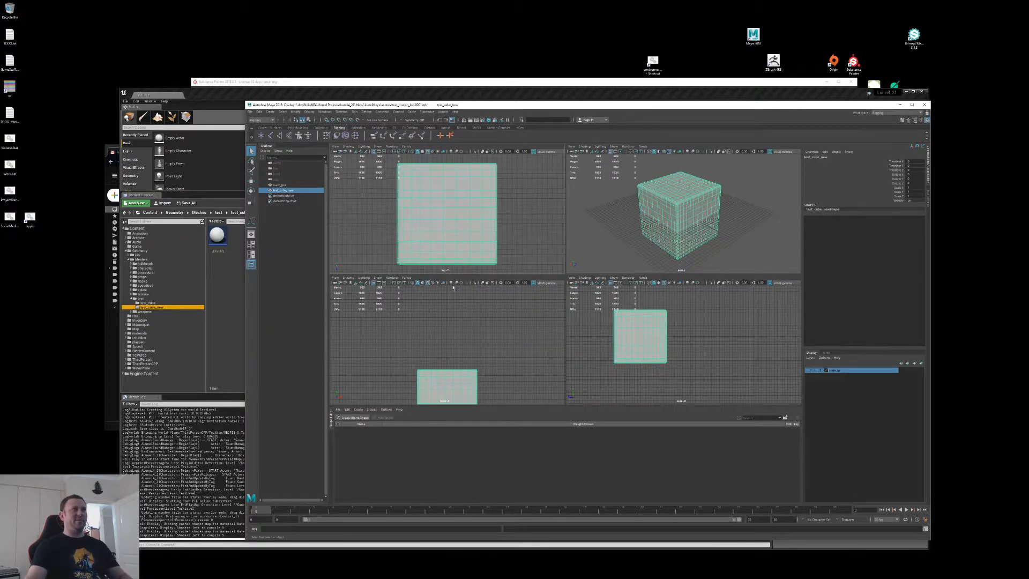
key(f)
key(f)
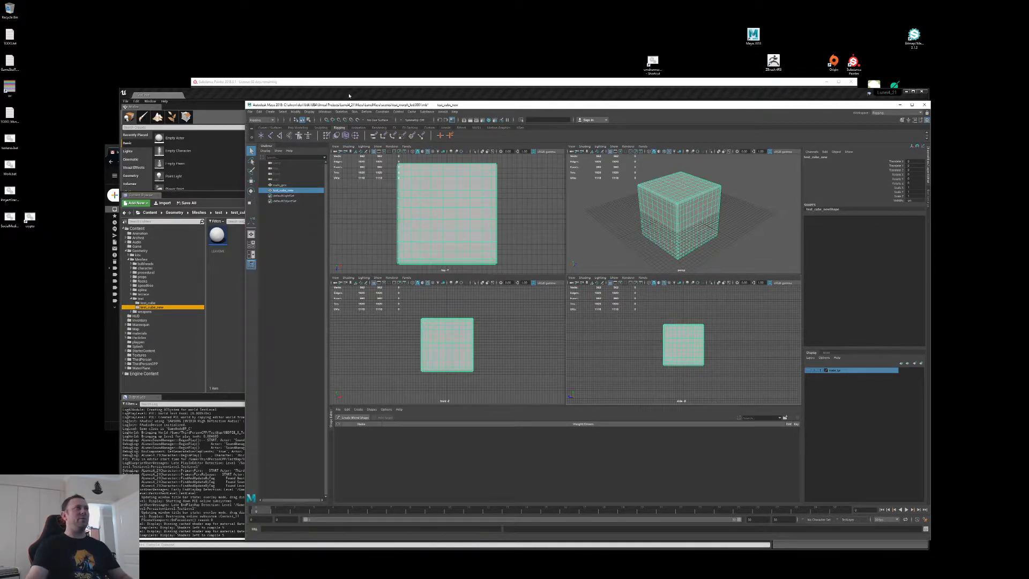
Step: Create a vertical chain of three joints through the cube's centre, from top to bottom, in the side view
click(355, 112)
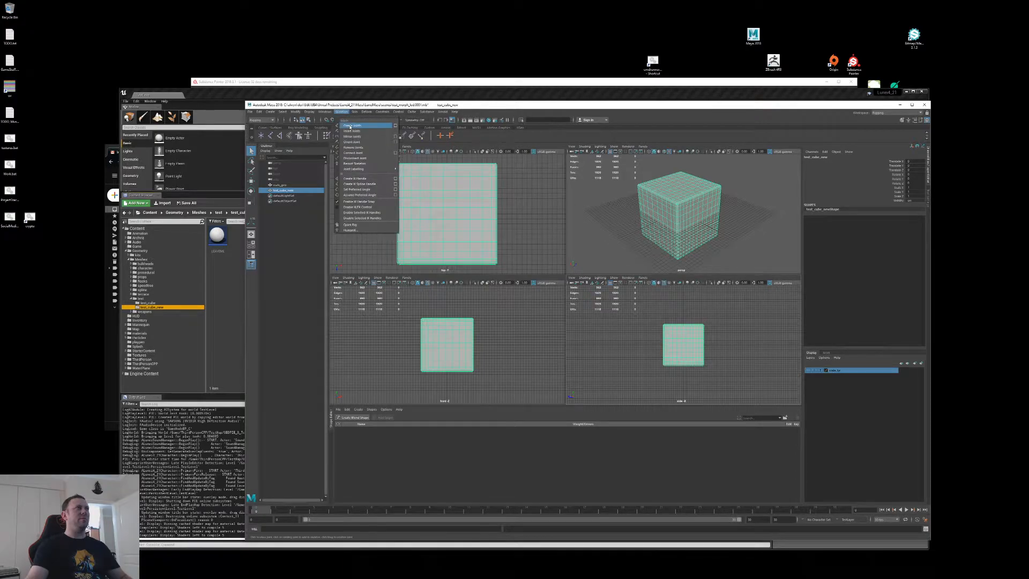
click(353, 126)
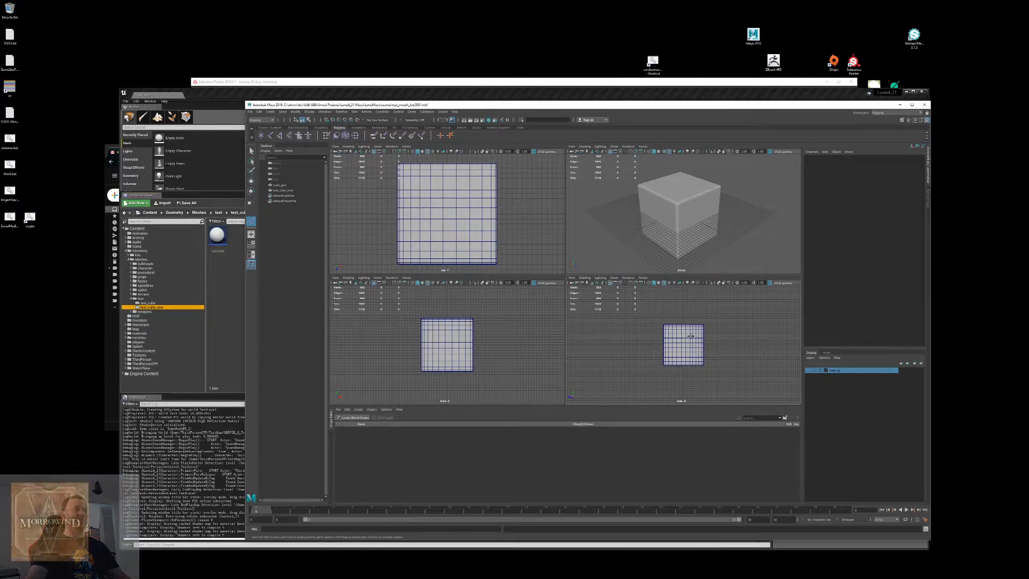
key(space)
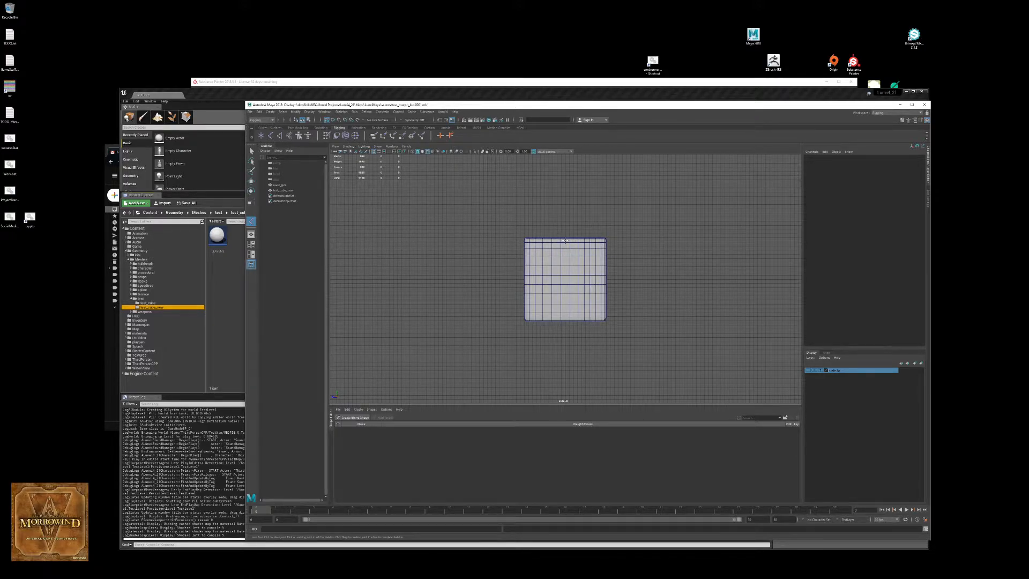
click(565, 241)
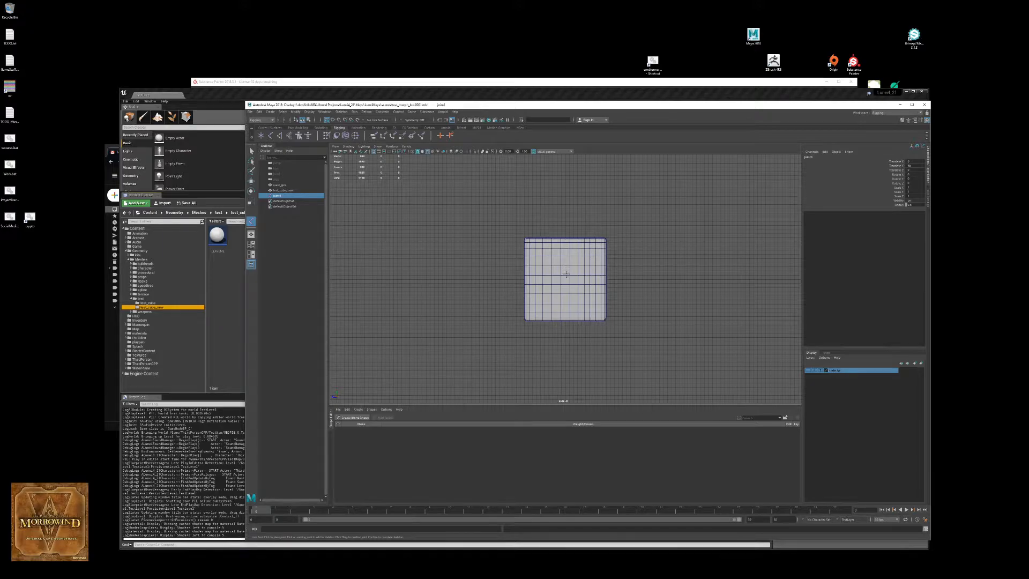
click(568, 290)
key(Return)
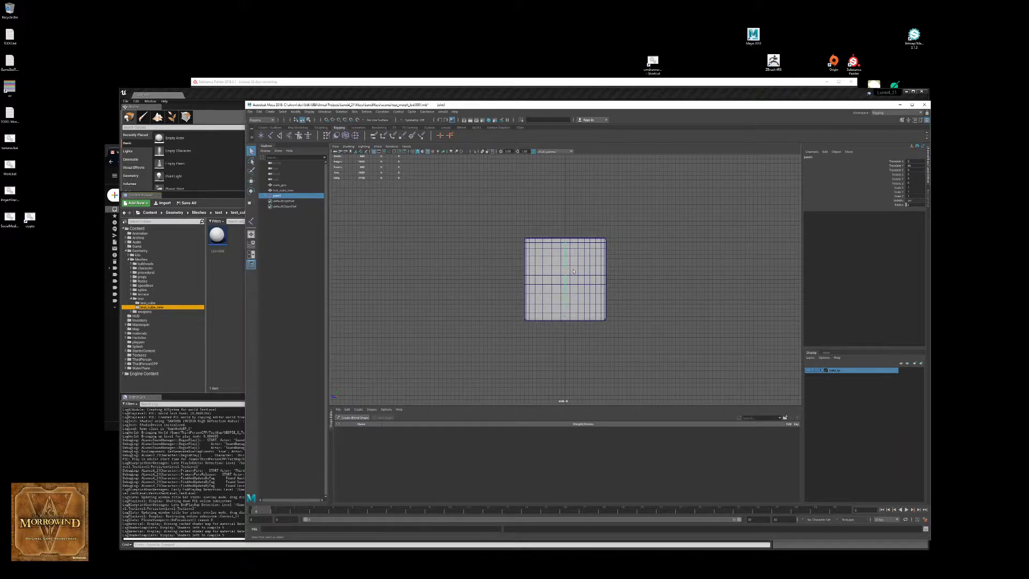
Step: Show the wireframe over shading in the perspective view and bind the cube's skin to the joint chain
key(space)
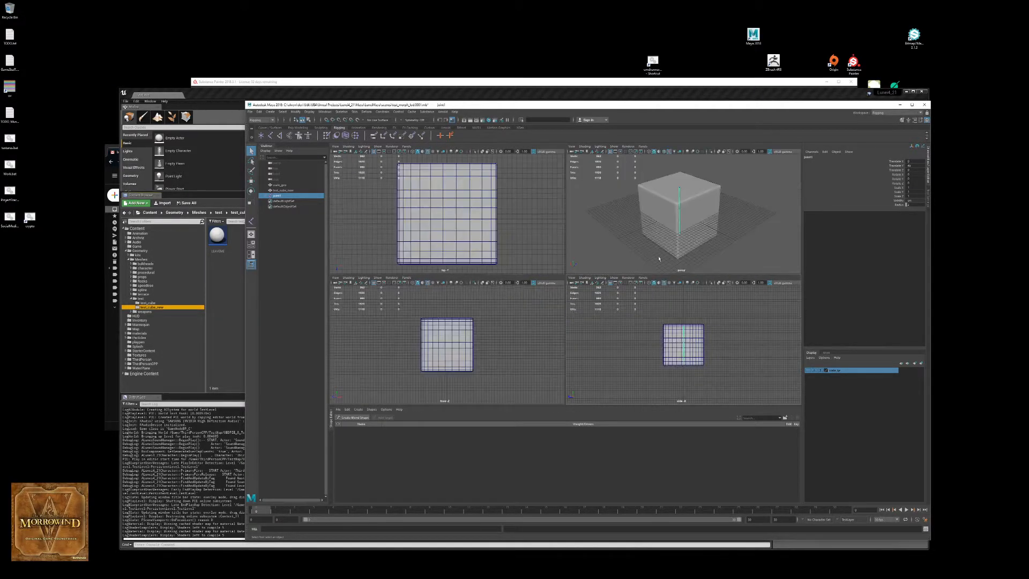
key(space)
alt+drag(677, 276, 600, 238)
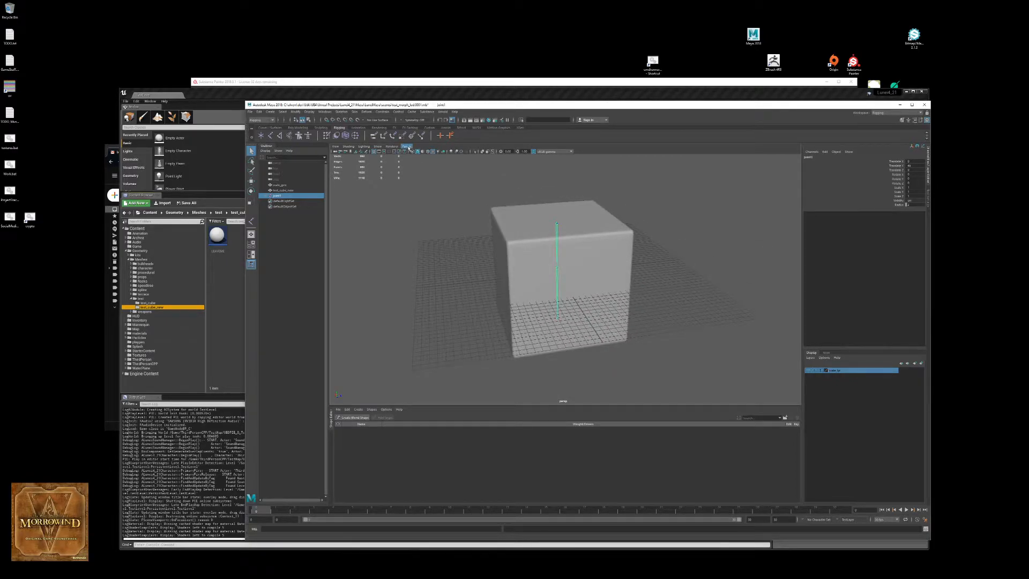
click(427, 151)
alt+drag(554, 240, 565, 244)
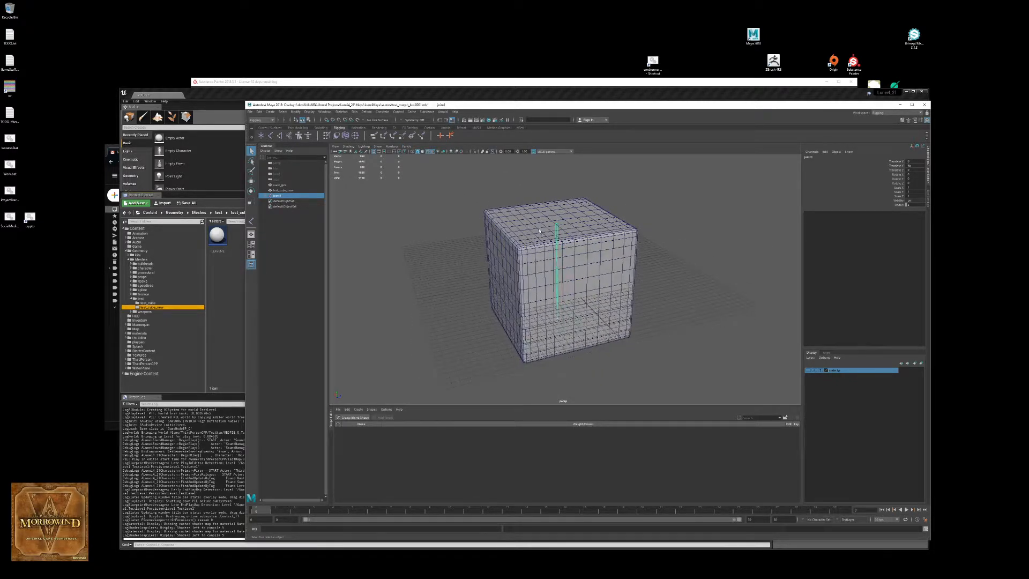
click(501, 218)
click(354, 111)
click(366, 125)
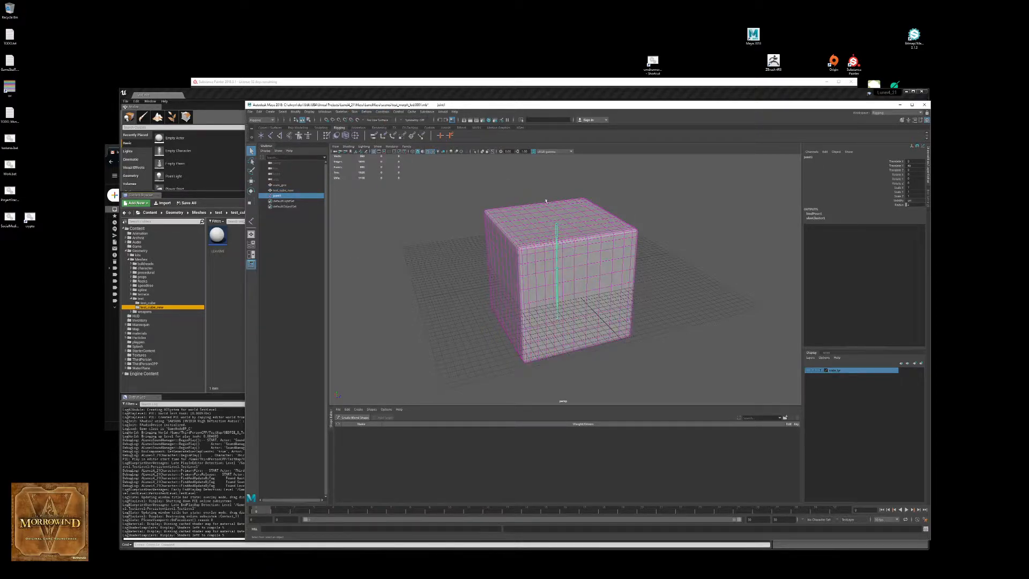
Step: Check the skin cluster's smooth skin attributes in the Attribute Editor
key(ctrl+a)
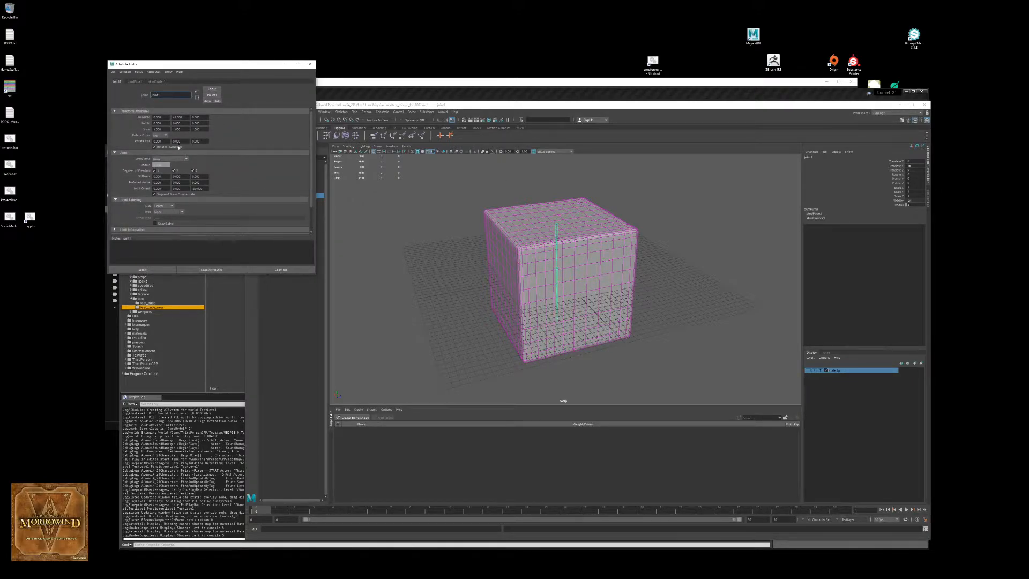
click(156, 81)
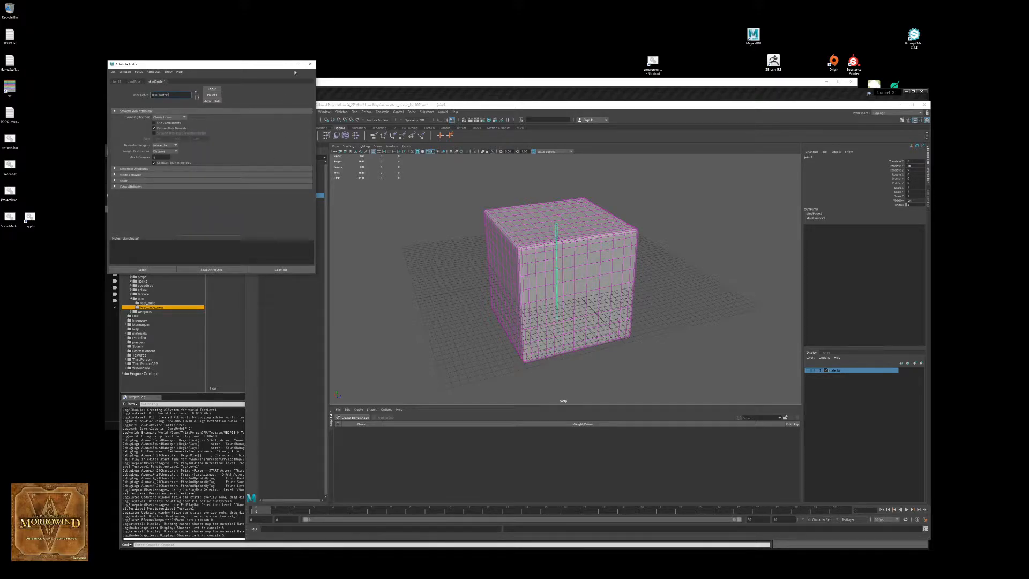
click(310, 65)
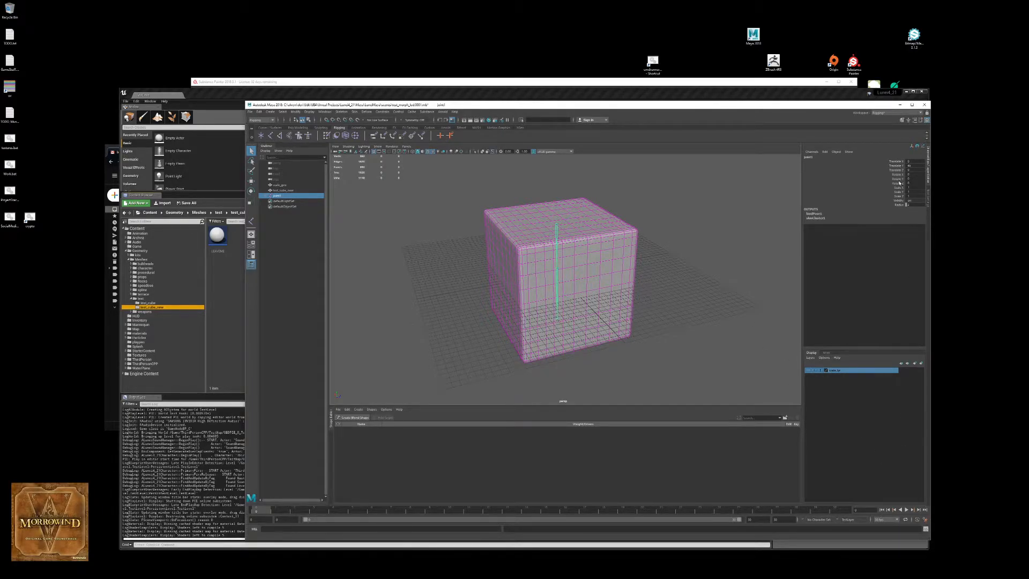
Step: Switch to the Maya Classic workspace and open the skin-weighting script in the Script Editor
click(896, 113)
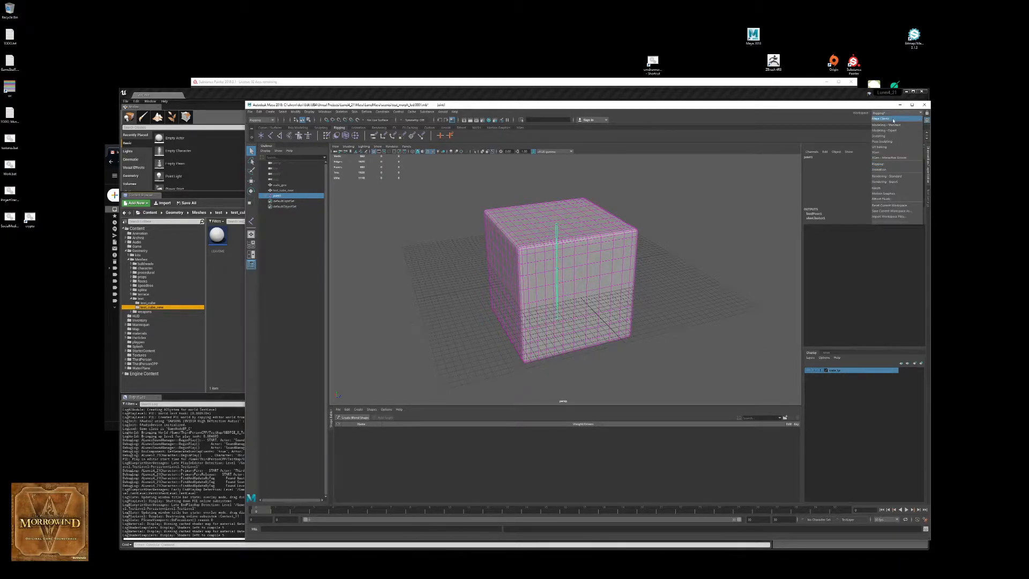
click(894, 119)
click(926, 529)
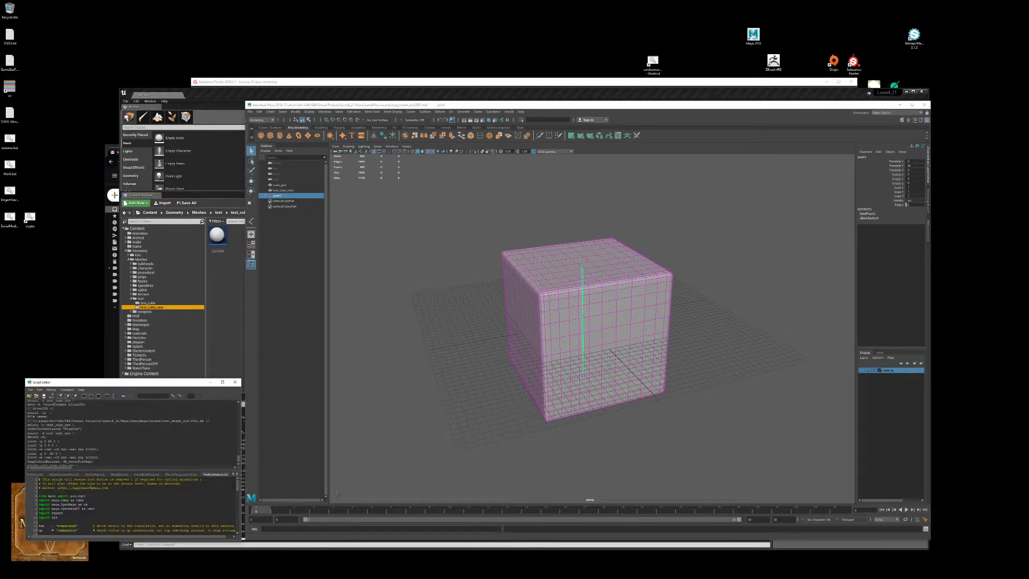
click(118, 475)
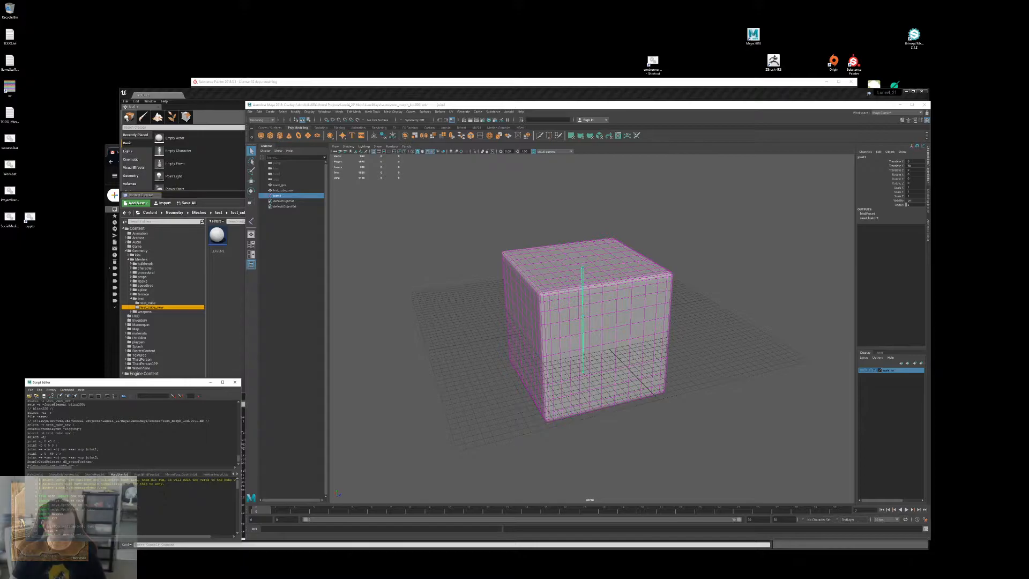
Step: Select all of the cube's vertices together with the root joint and run the script to assign full weight to that joint
click(554, 266)
key(F9)
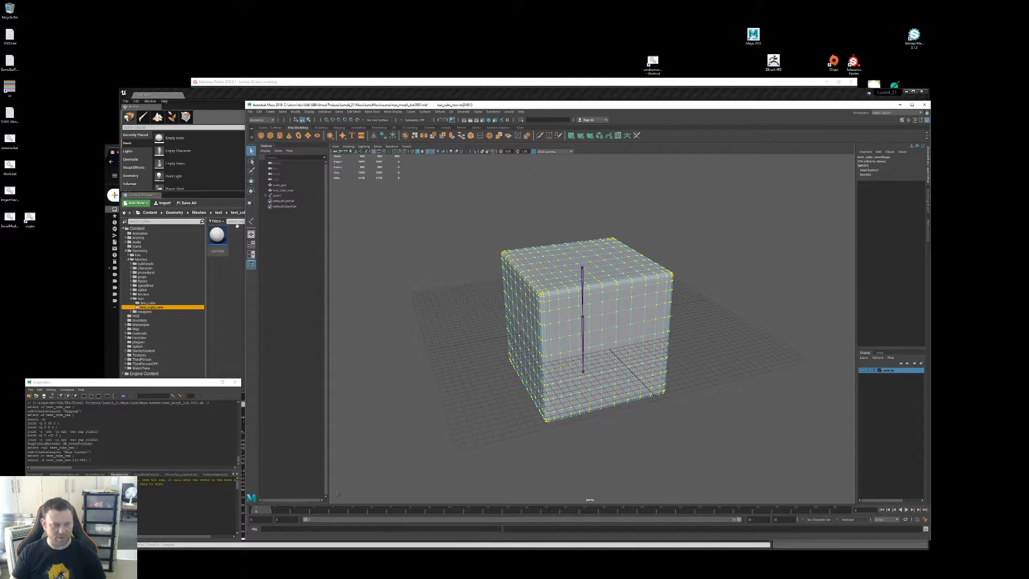
ctrl+click(279, 196)
click(125, 397)
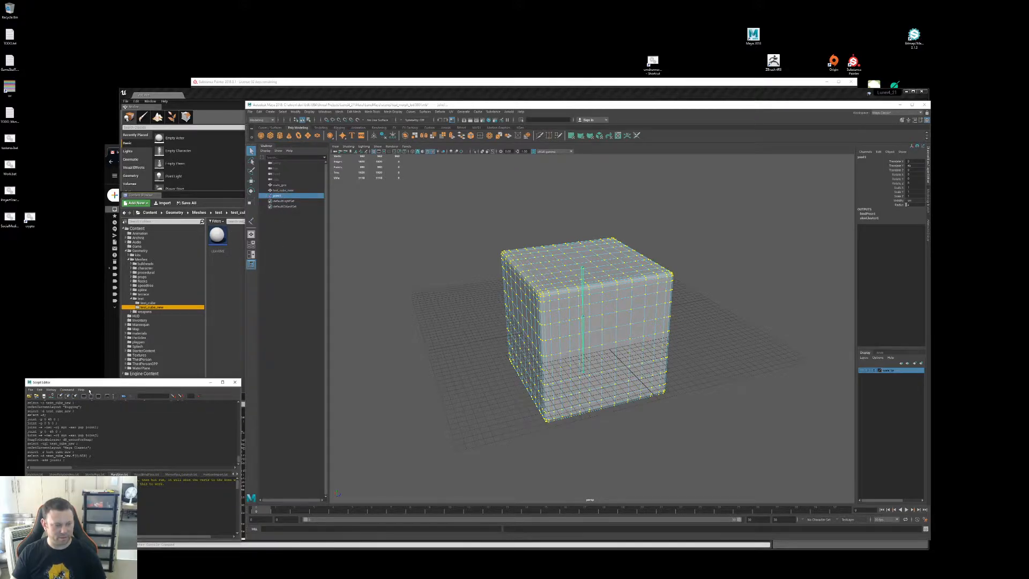
click(124, 397)
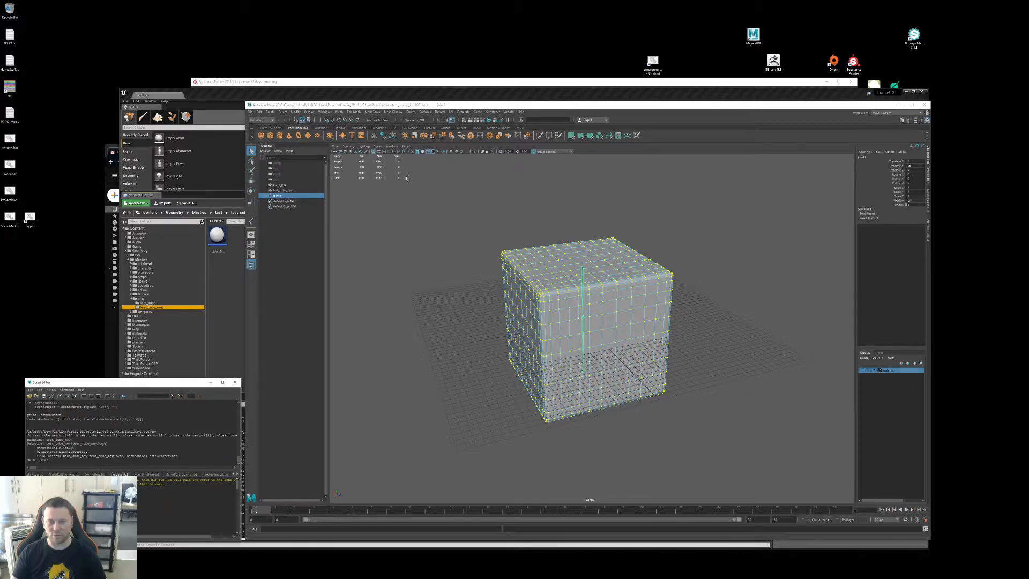
Step: Inspect the root joint's influence on the cube with the Paint Skin Weights tool
click(457, 245)
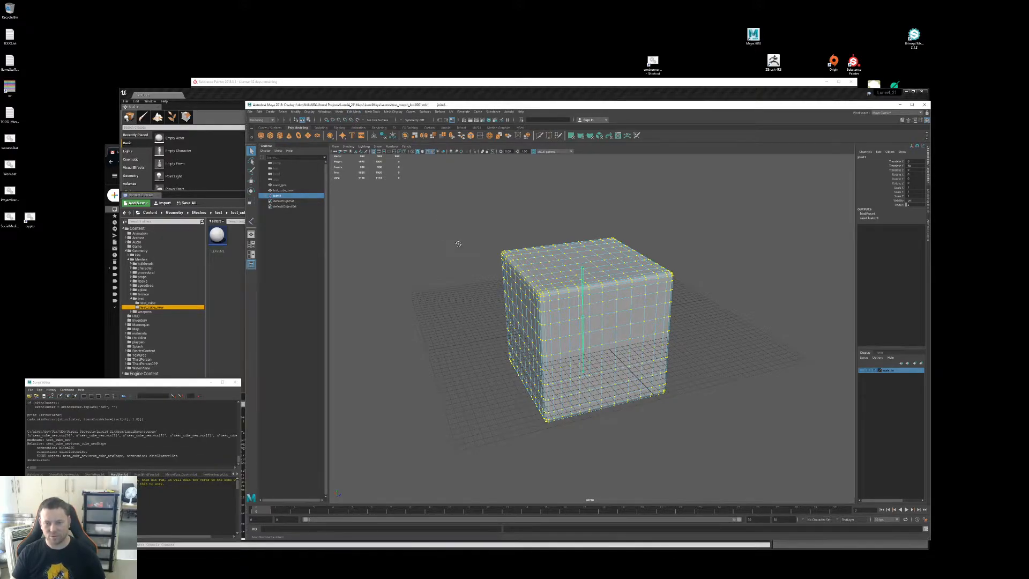
key(F11)
click(526, 257)
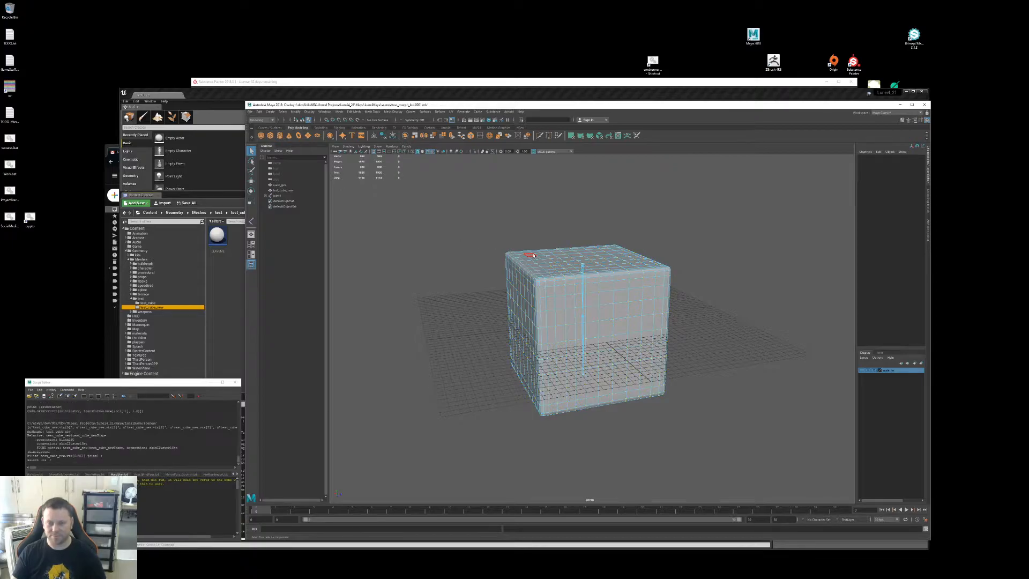
key(F8)
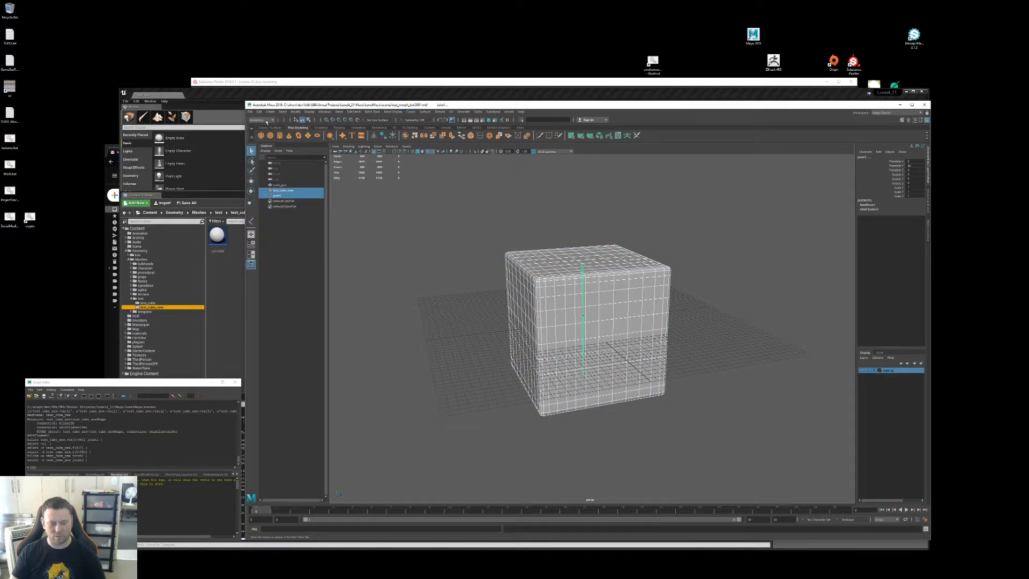
key(F3)
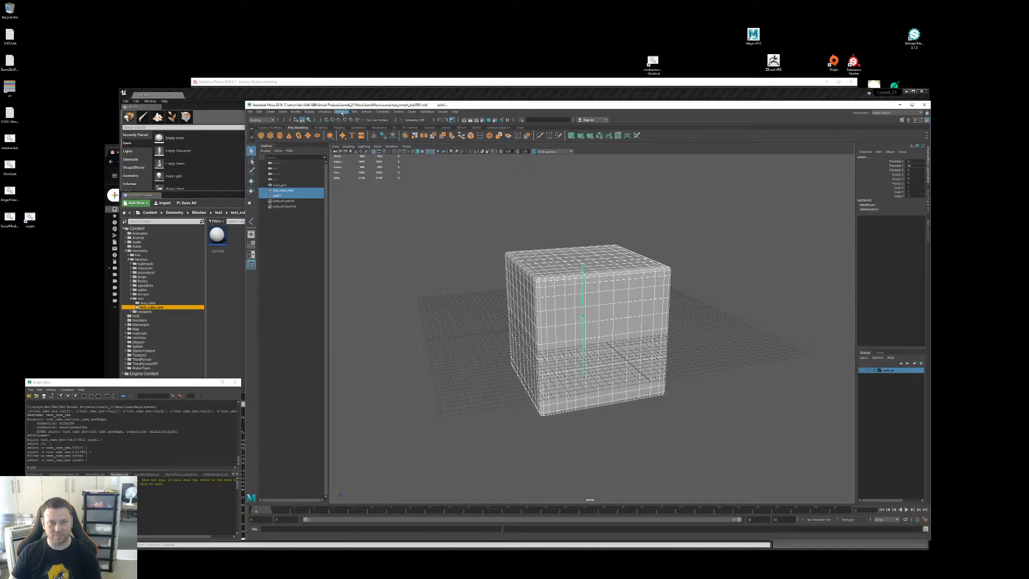
click(337, 112)
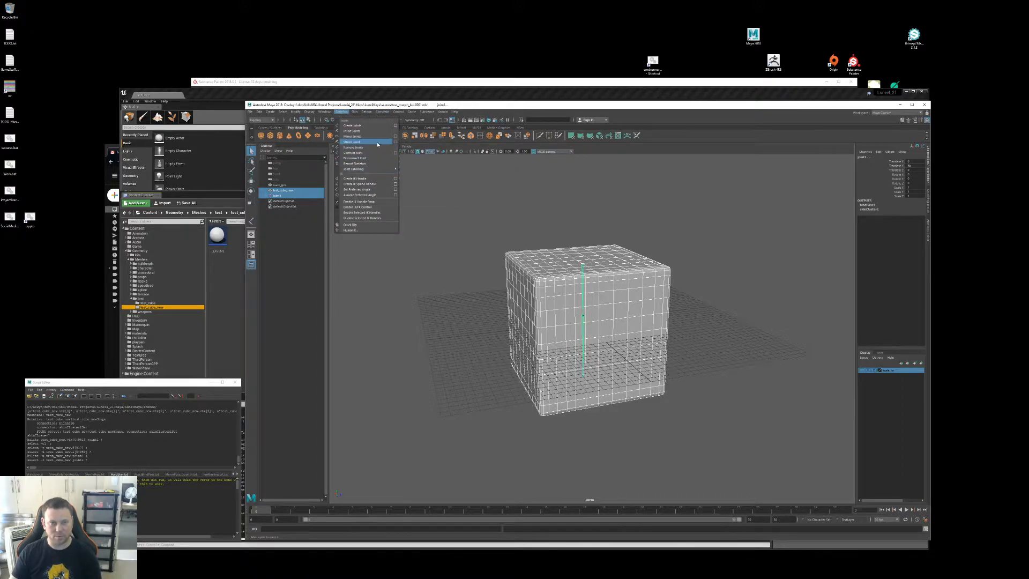
mouse_move(354, 112)
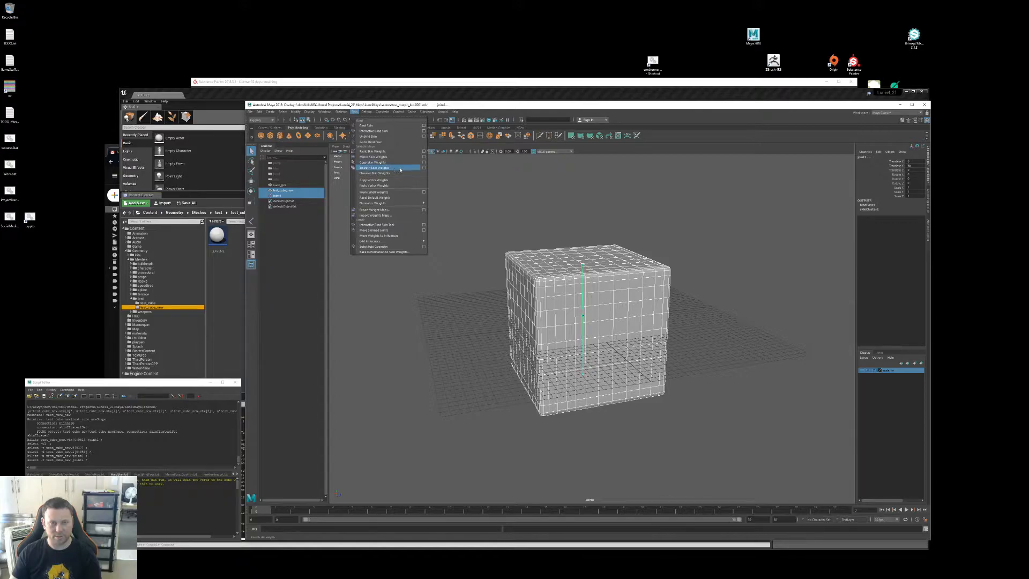
click(424, 151)
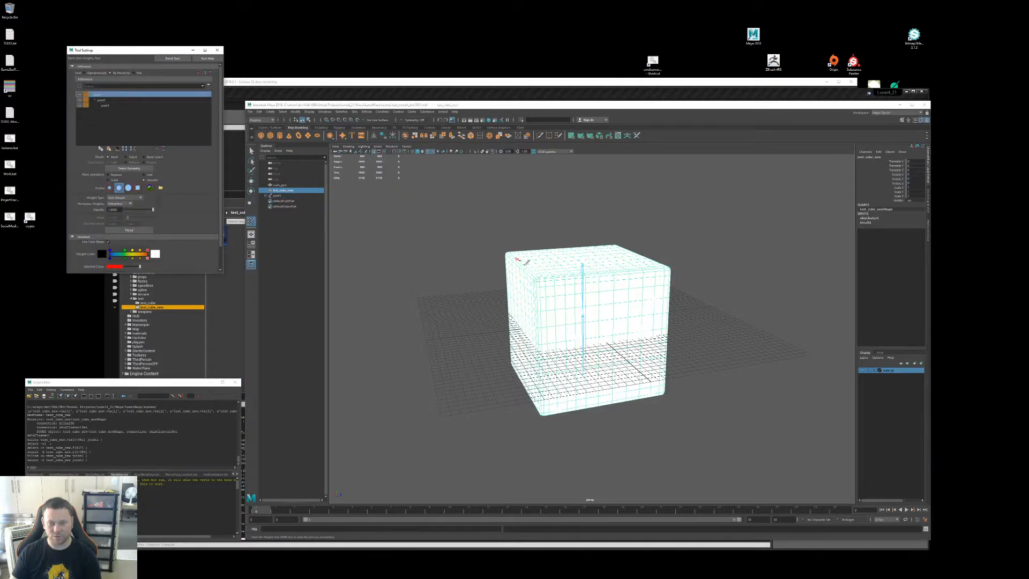
click(217, 50)
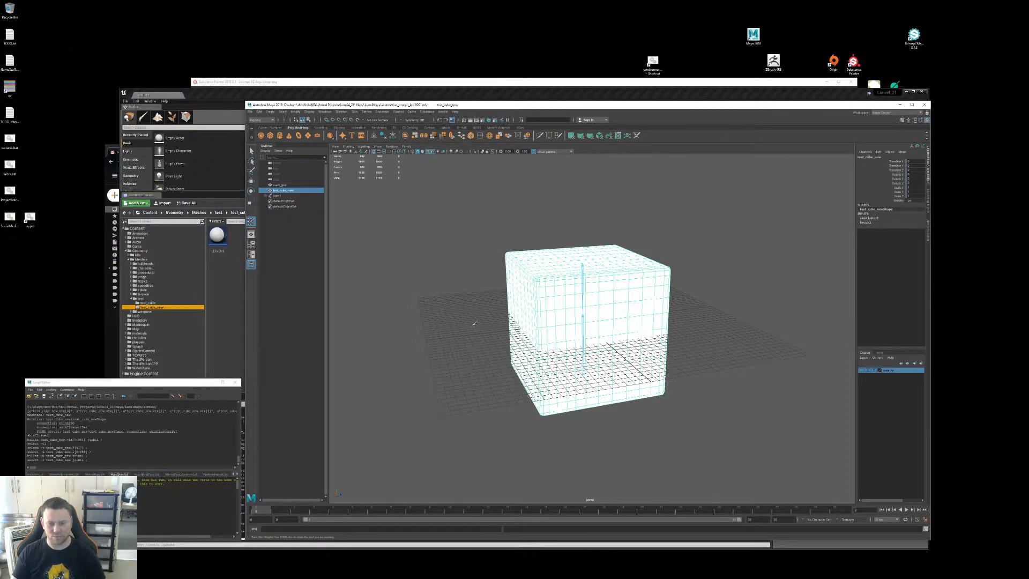
key(q)
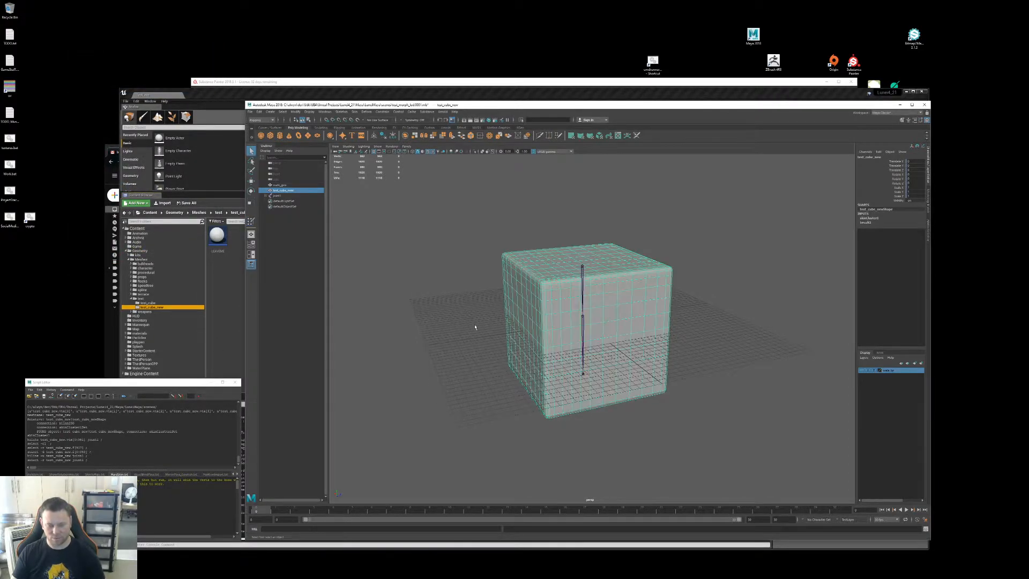
Step: Rename the root joint as test_cube_new_root_jnt
double_click(283, 196)
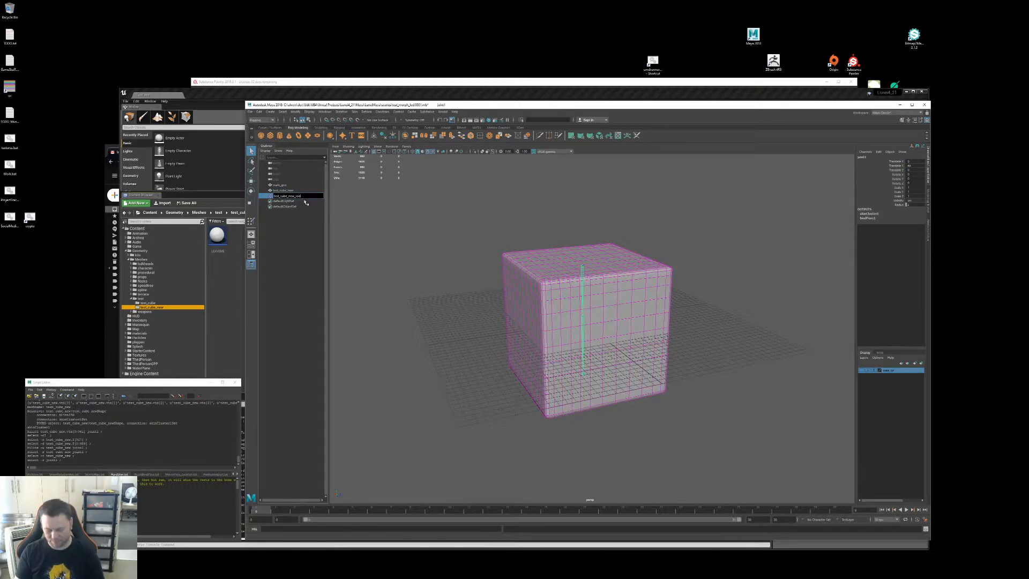
text(test_cube_new_root_jnt)
key(Return)
Step: Rename the middle joint as test_cube_new_jnt_2 and give the last joint a matching test_cube_new name
shift+click(266, 196)
double_click(282, 202)
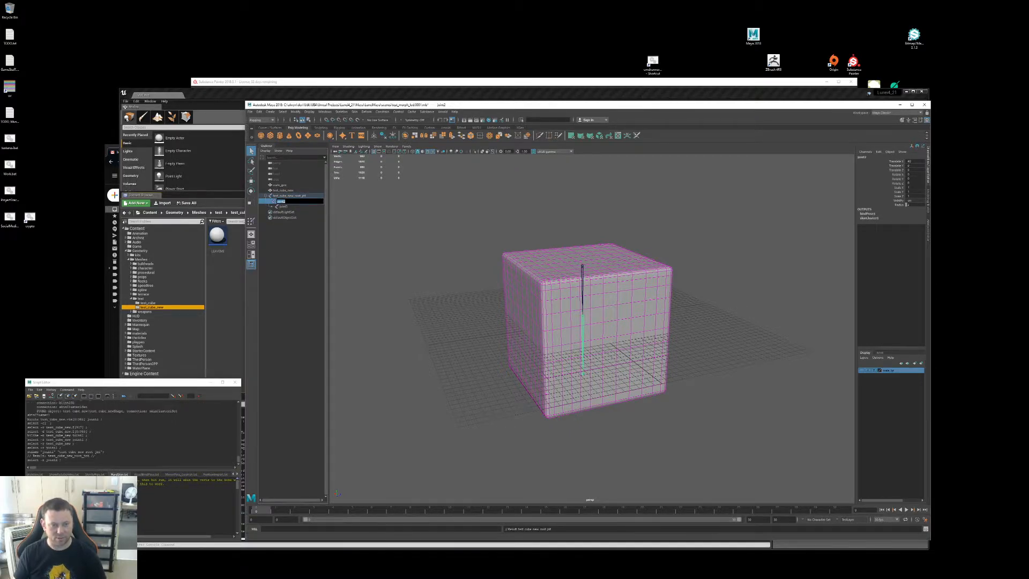
text(test_cube_new)
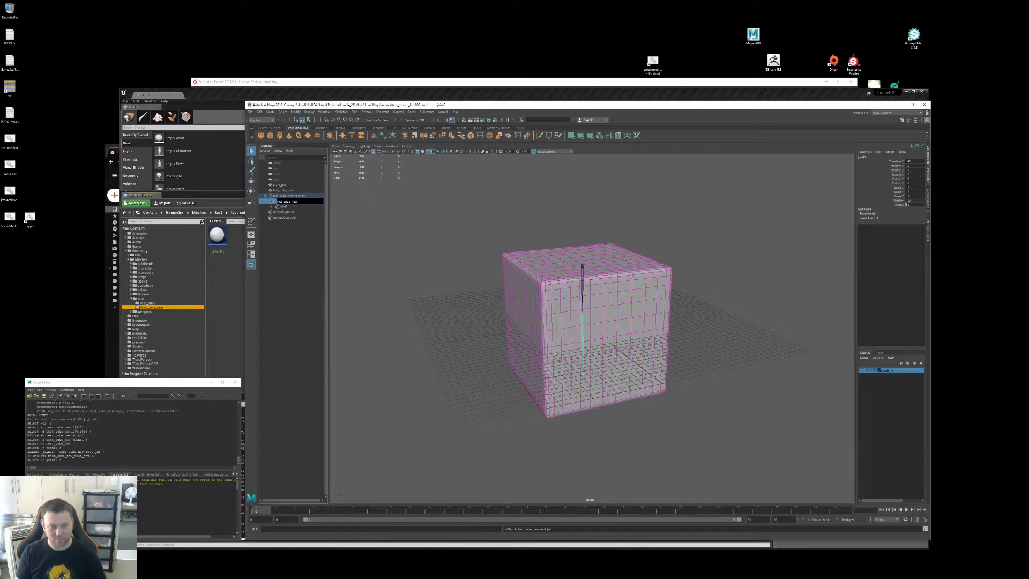
text(_jnt_2)
key(Return)
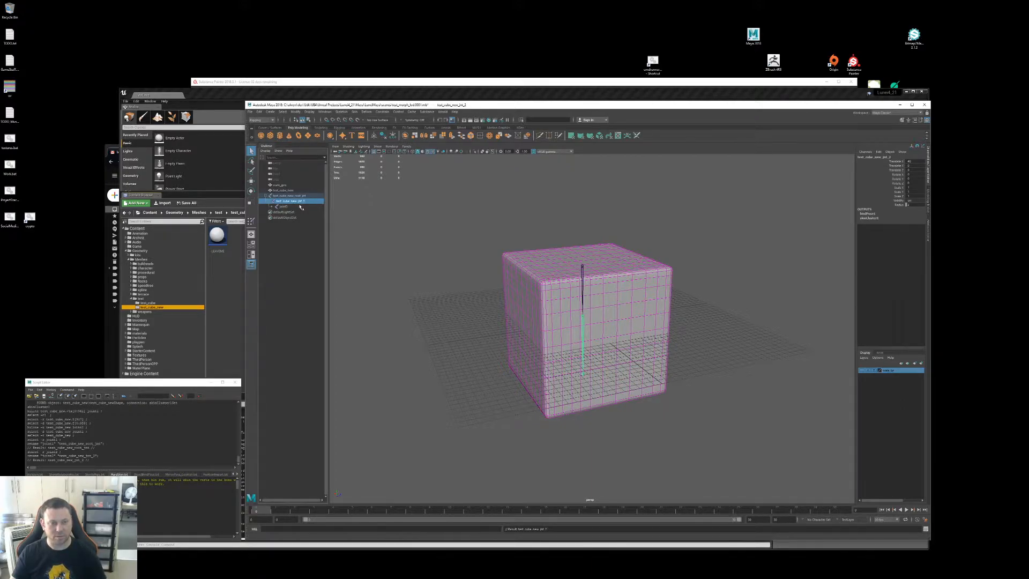
double_click(301, 207)
key(ctrl+v)
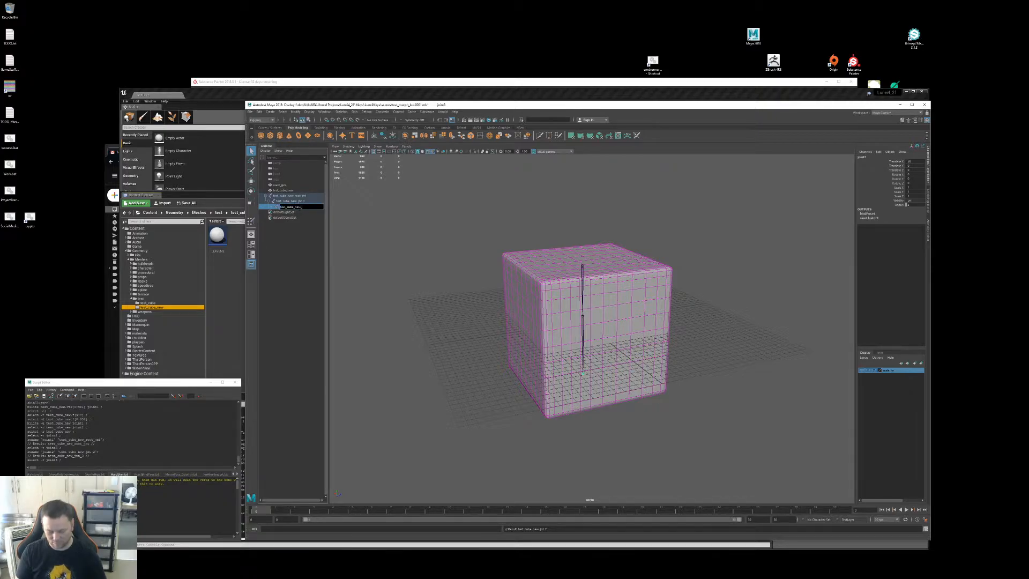
key(Return)
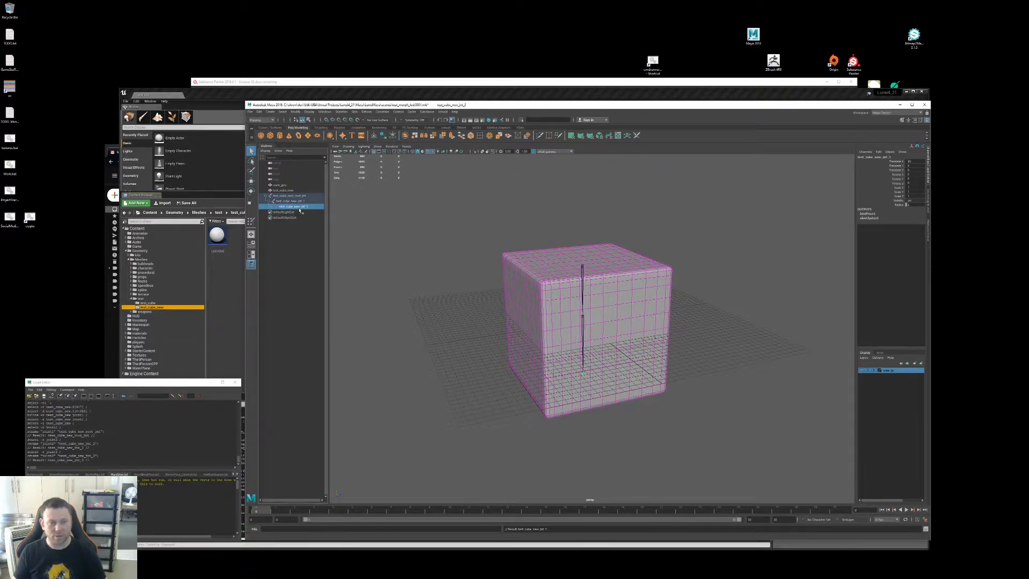
Step: Open the Paint Skin Weights tool settings for the cube and choose the middle joint as the influence
click(304, 201)
alt+drag(542, 300, 582, 306)
click(553, 297)
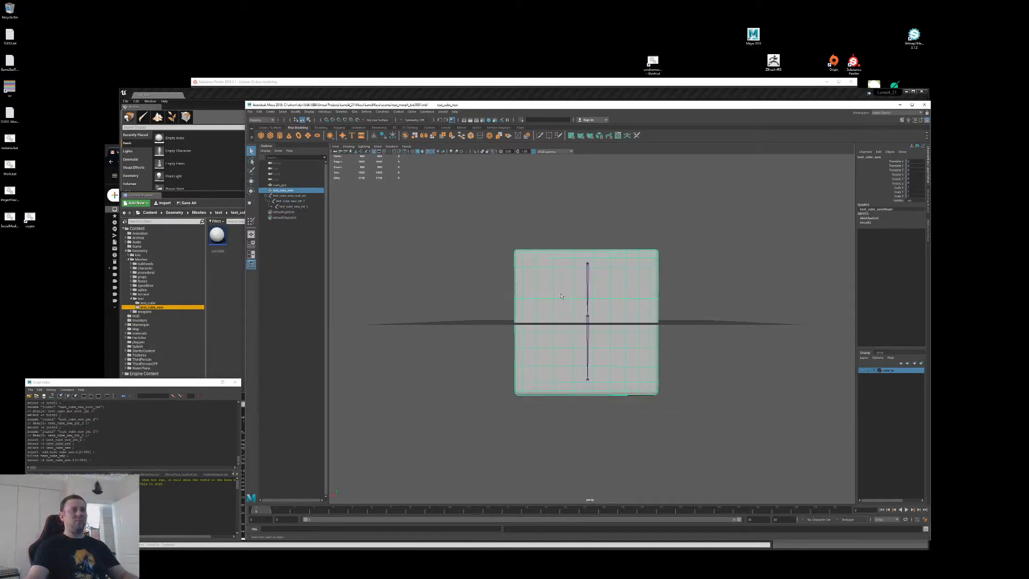
key(F9)
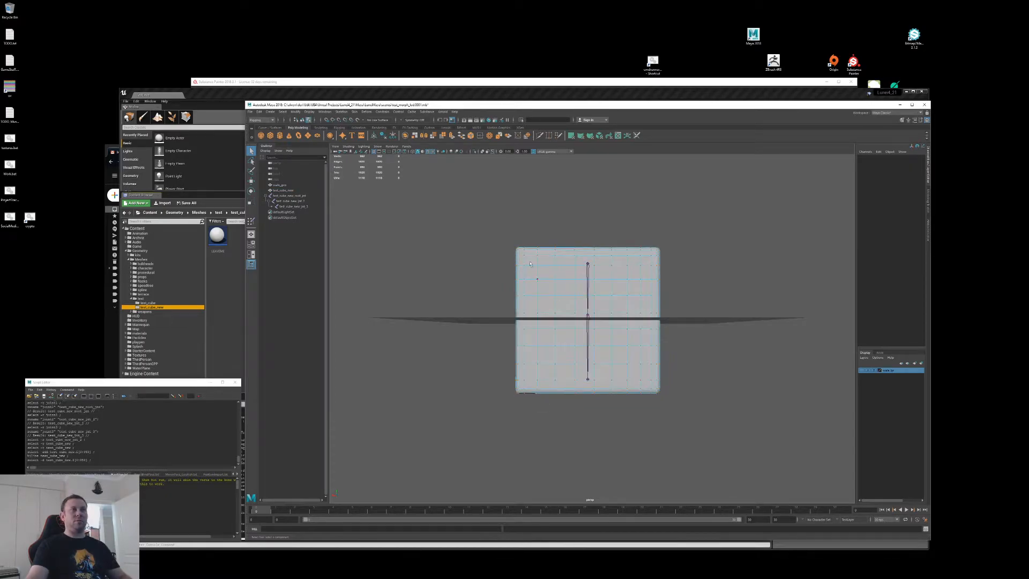
key(F8)
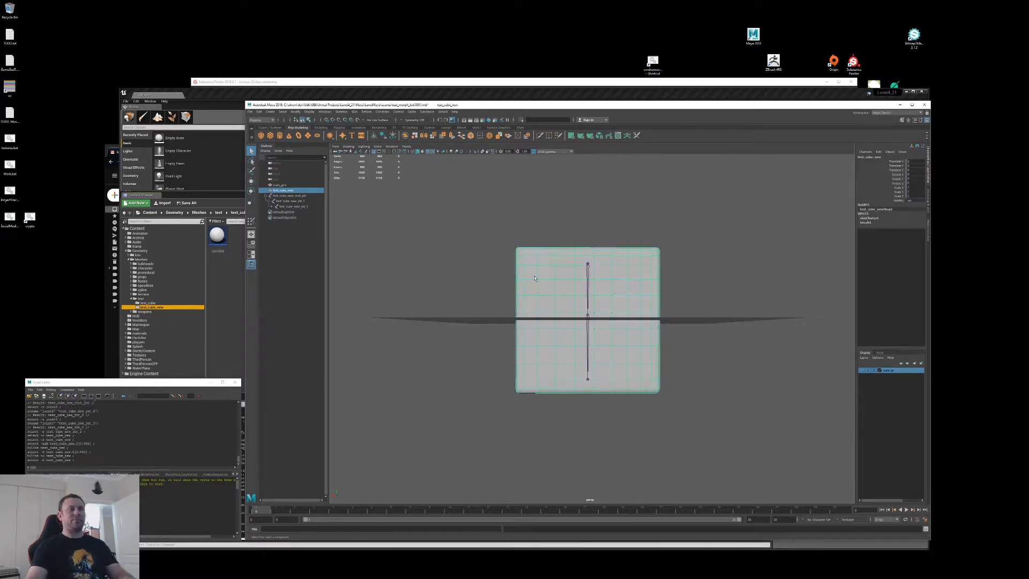
alt+drag(537, 280, 540, 283)
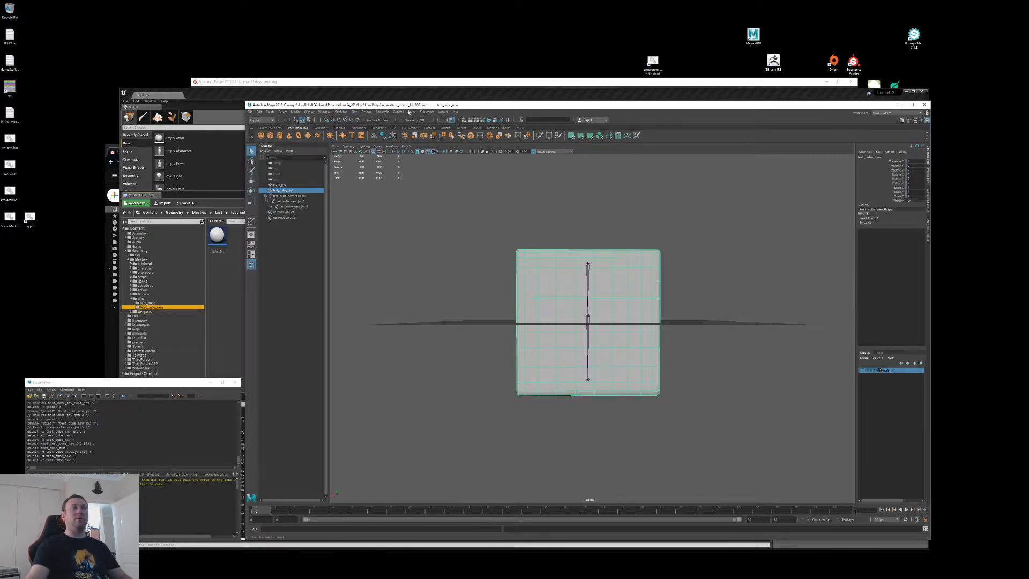
click(354, 111)
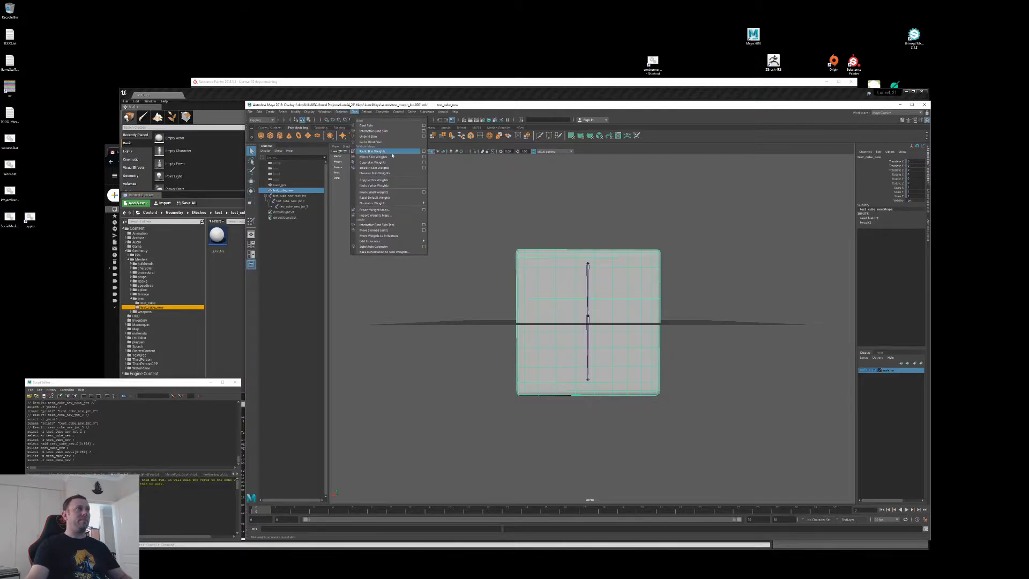
click(386, 152)
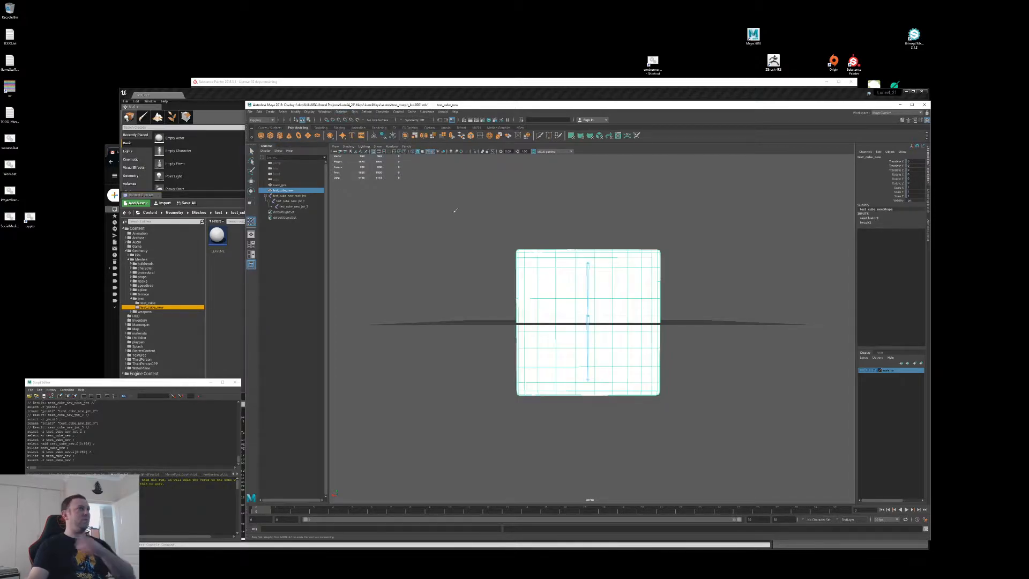
click(354, 112)
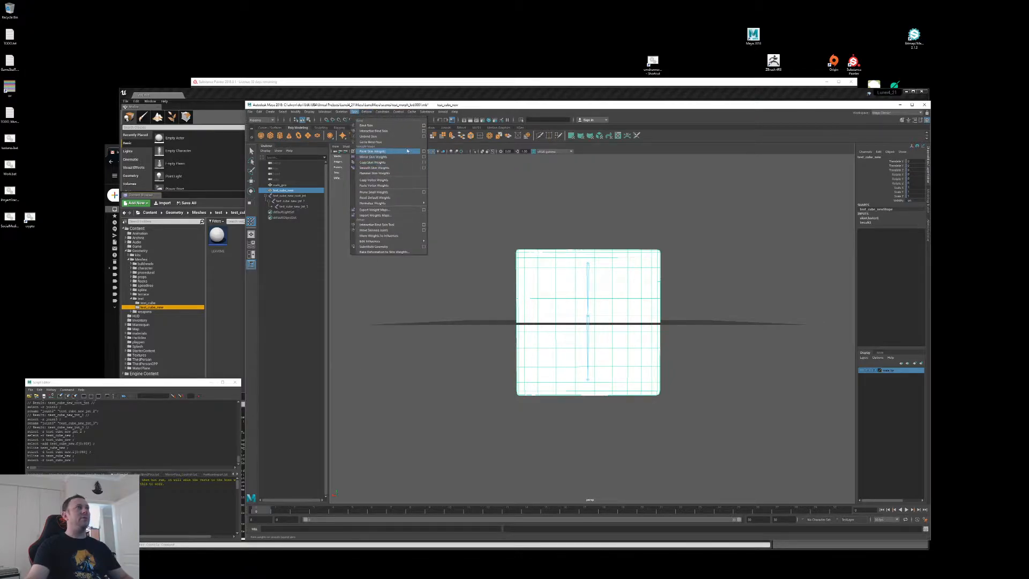
click(423, 152)
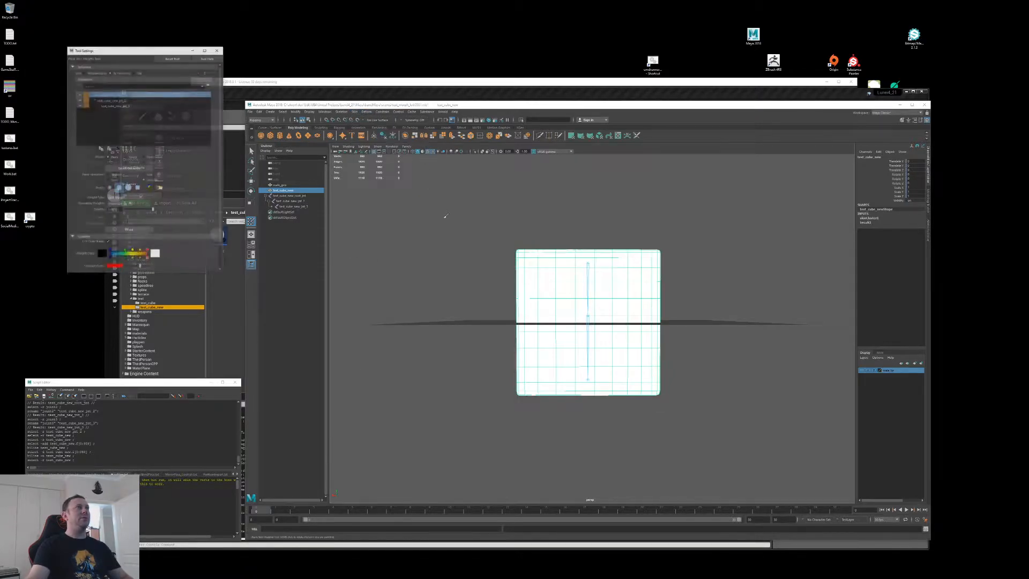
click(134, 100)
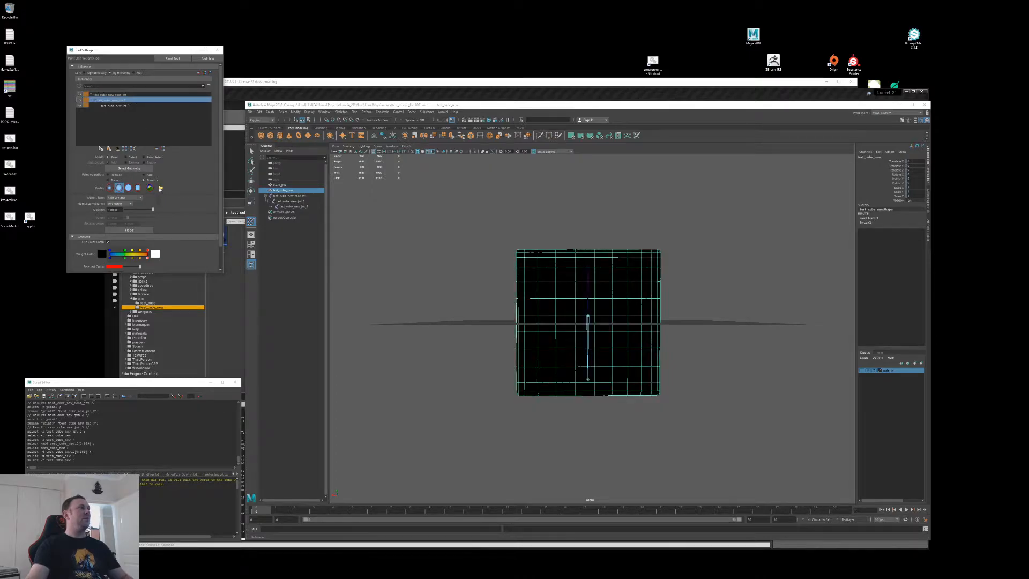
alt+drag(523, 296, 520, 304)
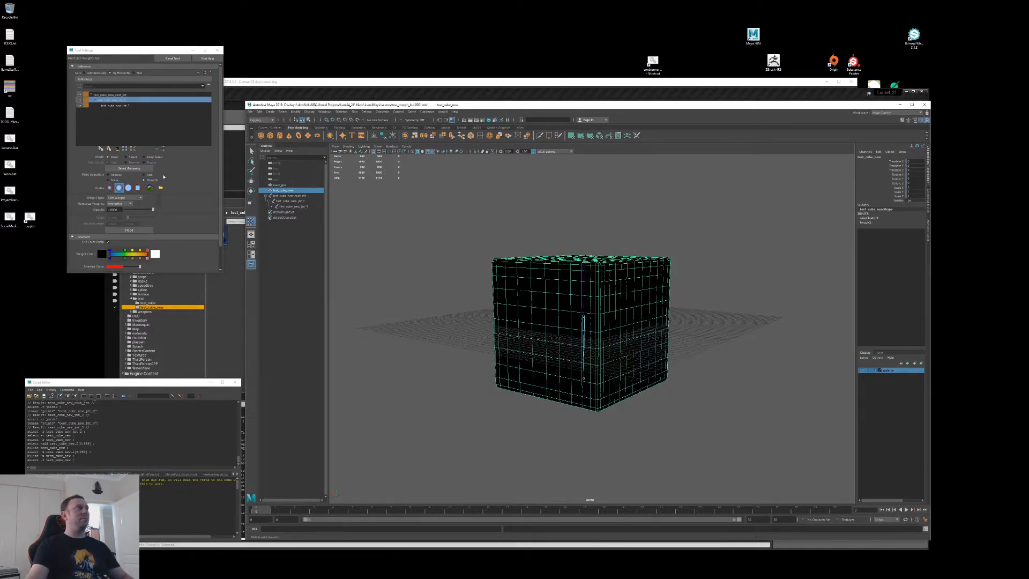
Step: Switch the weight tool to Select mode and select the vertices of the cube's lower half, growing the selection
click(132, 158)
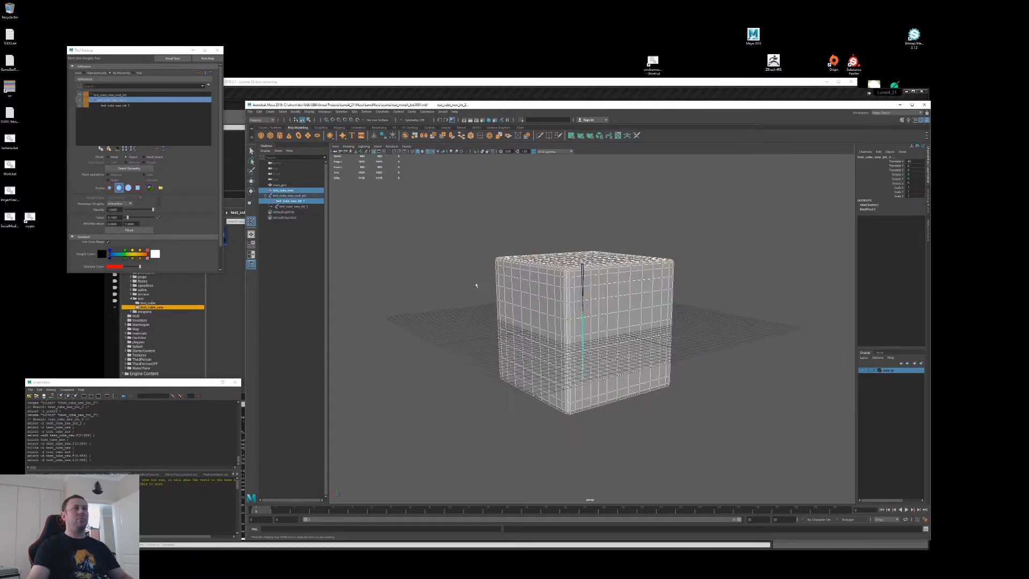
alt+drag(550, 308, 726, 418)
alt+drag(529, 354, 507, 350)
key(shift+period)
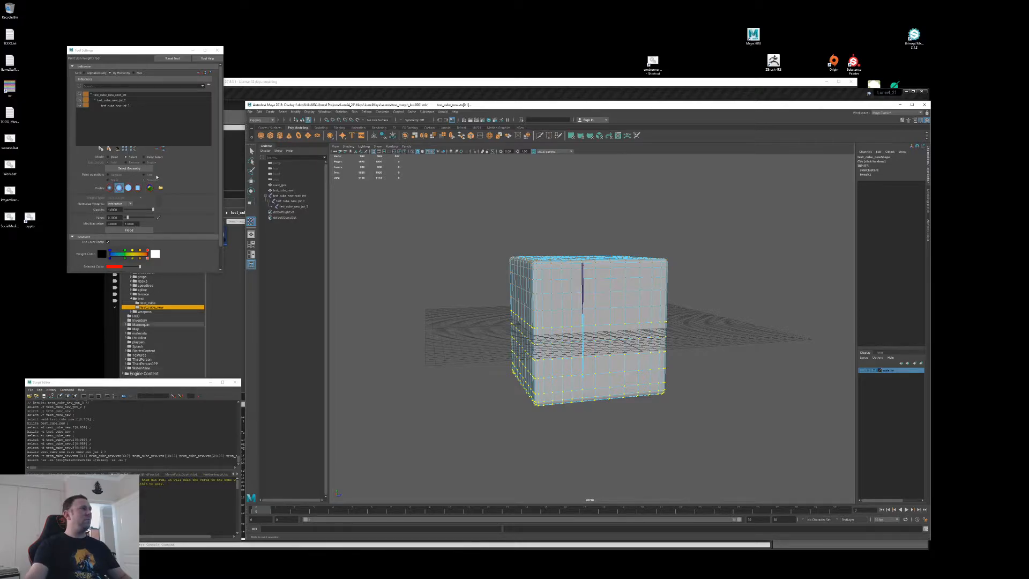
Step: Flood the selected vertices with a Replace value of 1 for the middle joint's influence
click(133, 100)
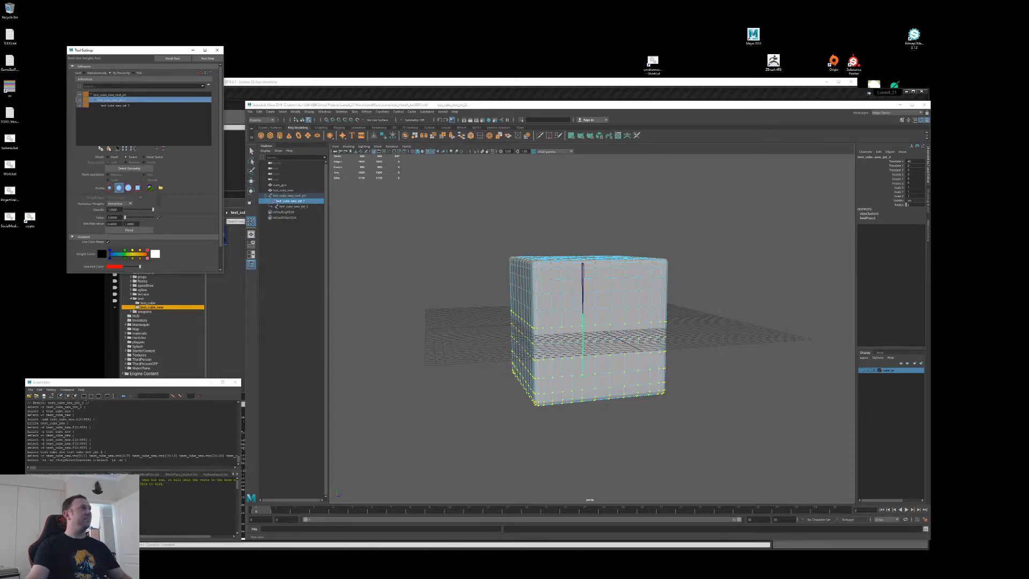
click(120, 168)
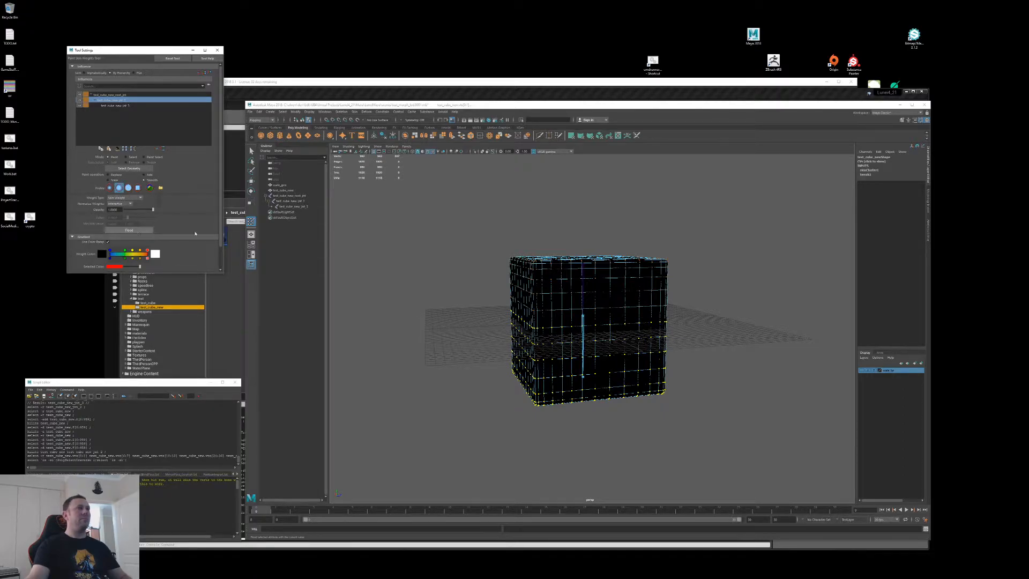
alt+drag(444, 294, 391, 251)
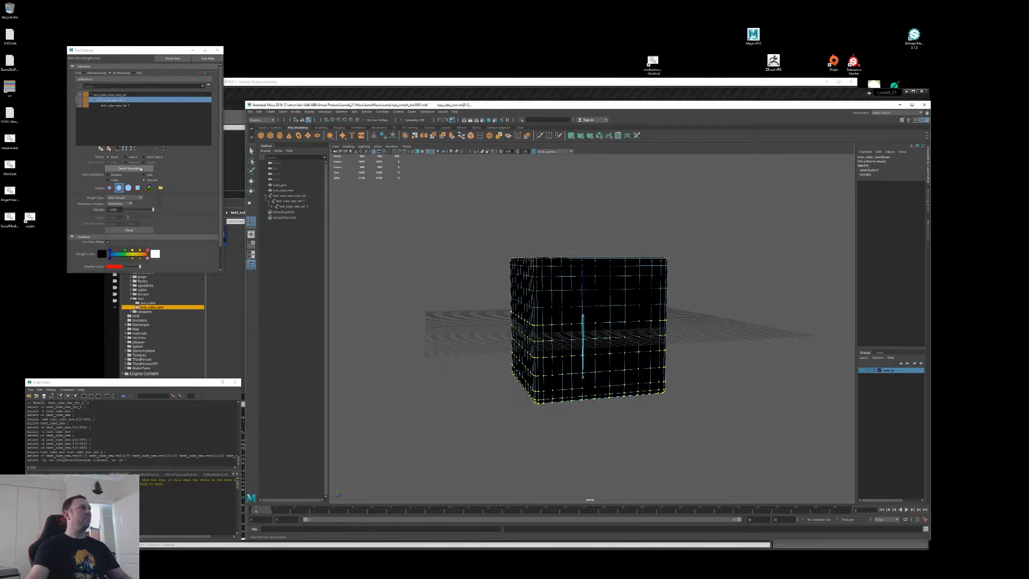
click(115, 175)
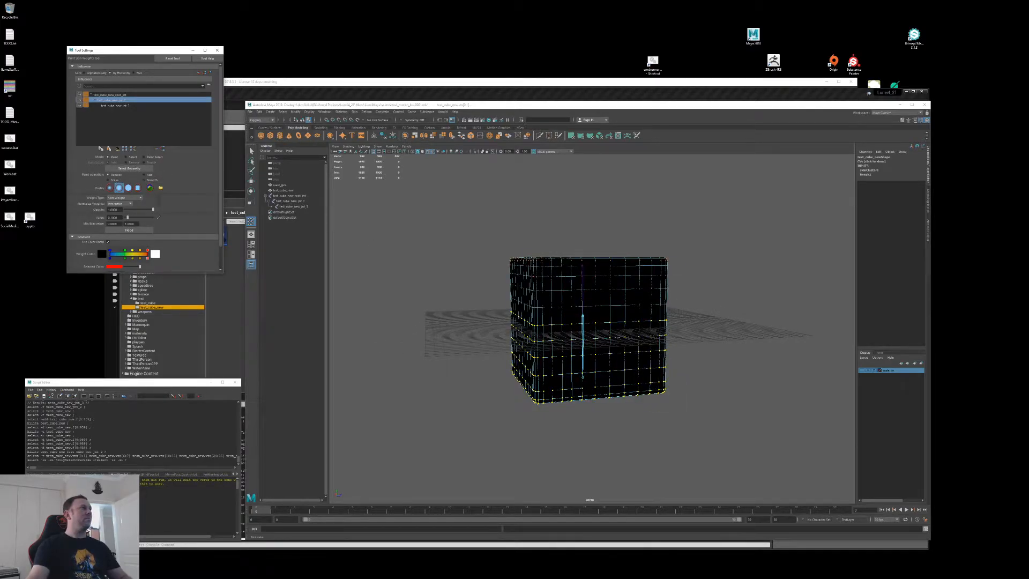
click(129, 230)
mouse_move(376, 259)
alt+mouse_down()
mouse_move(385, 267)
mouse_move(376, 260)
alt+mouse_up()
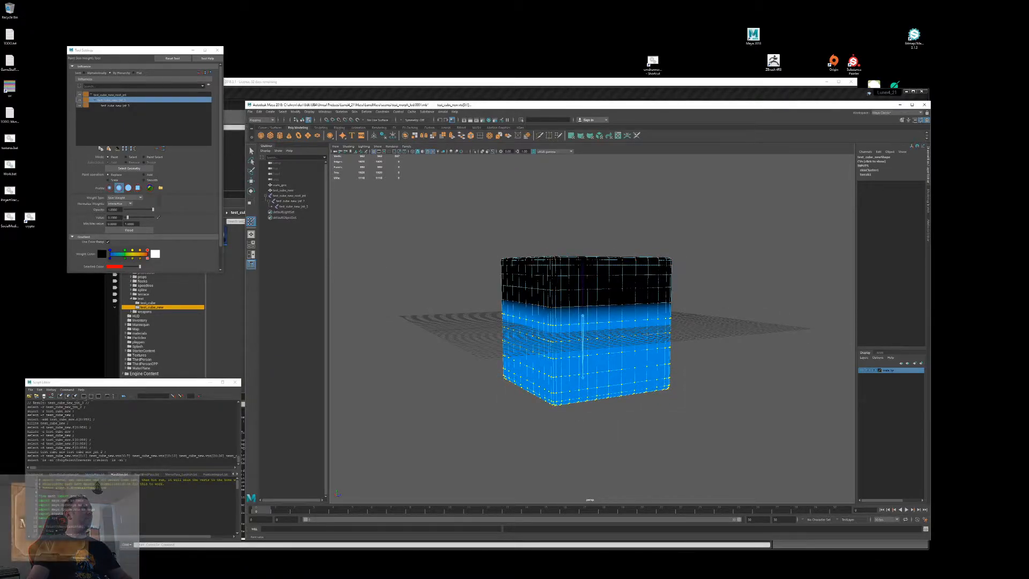
drag(127, 218, 154, 218)
click(131, 231)
alt+drag(382, 245, 390, 248)
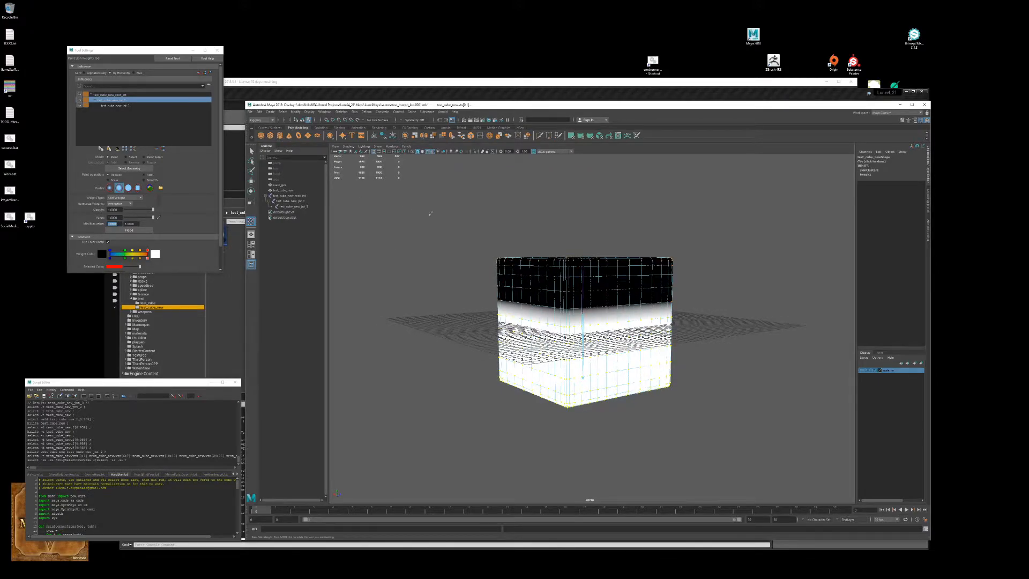
Step: Smooth the middle joint's weights with repeated Smooth floods, then leave the paint tool and select the cube
click(149, 181)
click(130, 231)
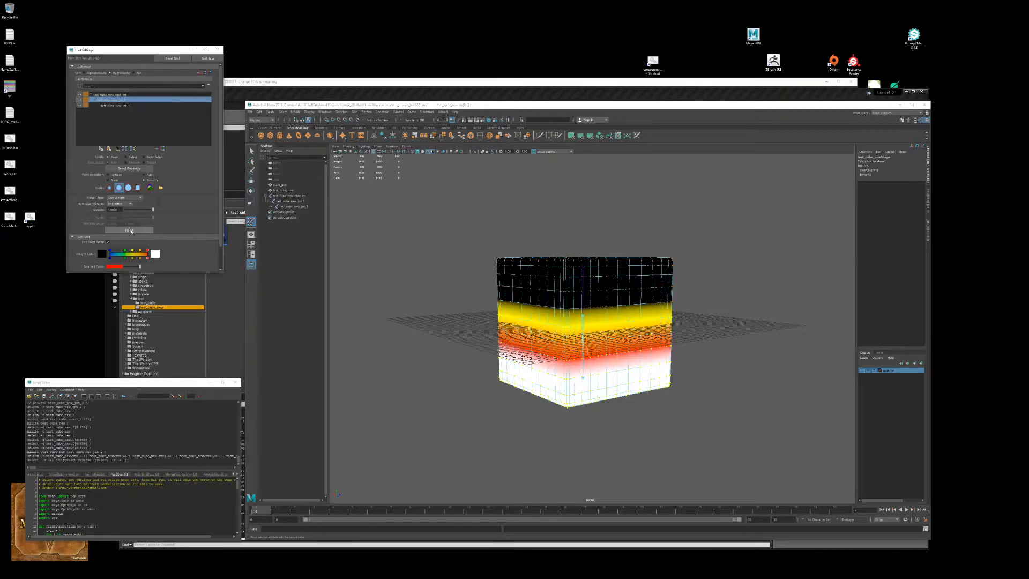
click(132, 231)
alt+drag(389, 265, 448, 290)
key(q)
click(461, 298)
click(616, 318)
mouse_move(622, 320)
alt+mouse_down()
mouse_move(597, 317)
mouse_move(611, 319)
alt+mouse_up()
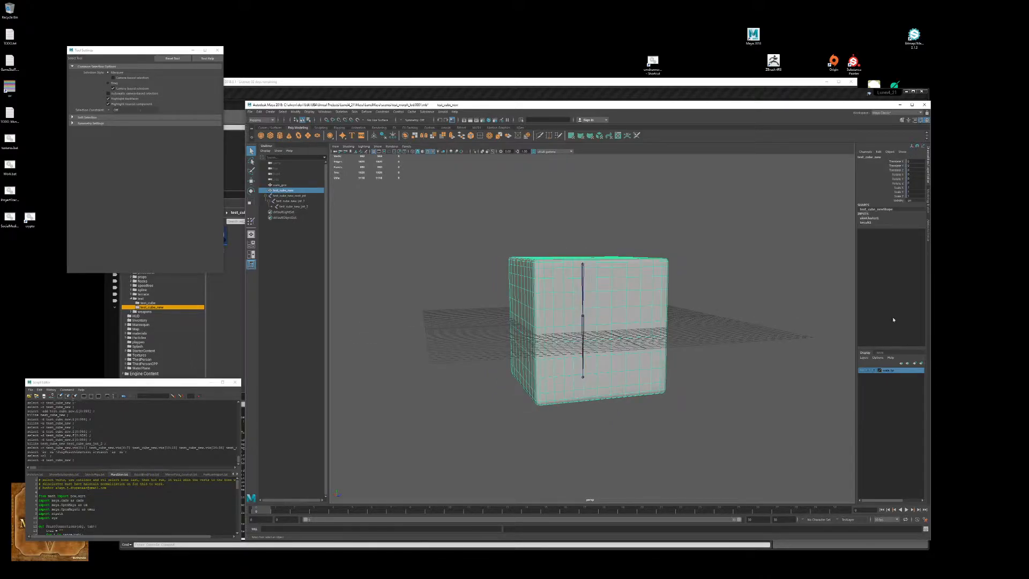
Step: Close the tool settings, select all three joints and delete the existing animation layer above BaseAnimation
click(881, 353)
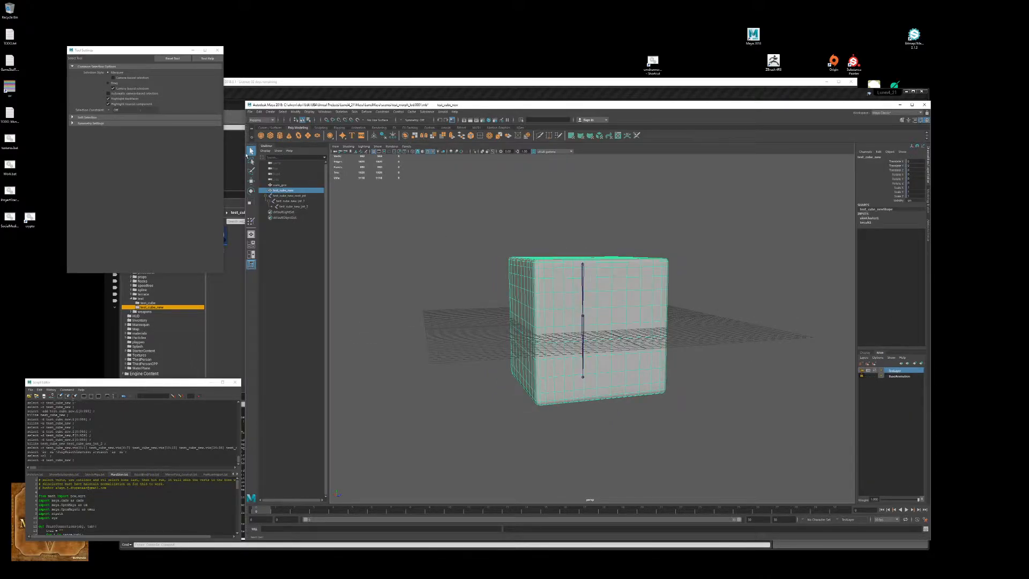
click(217, 50)
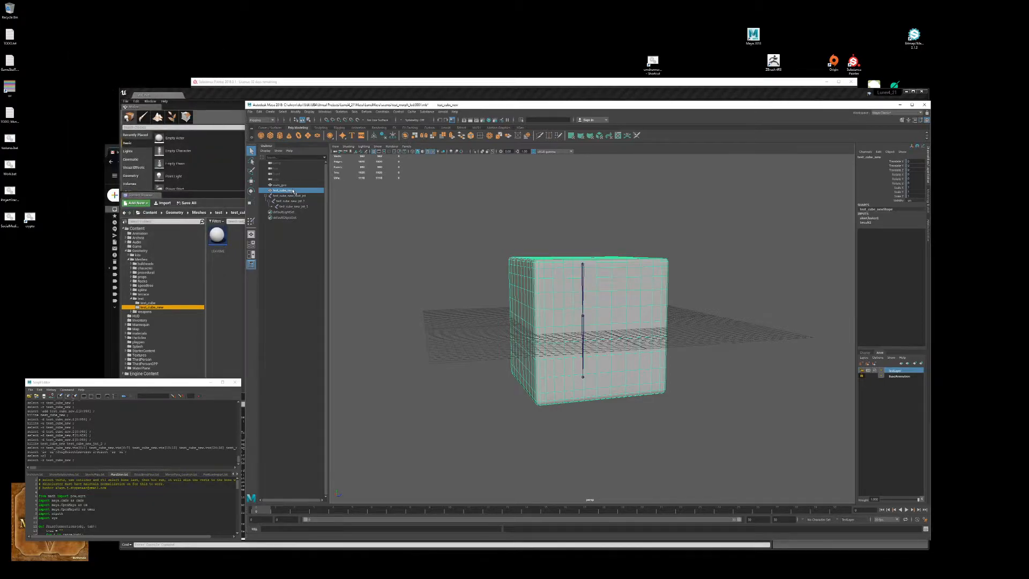
click(298, 196)
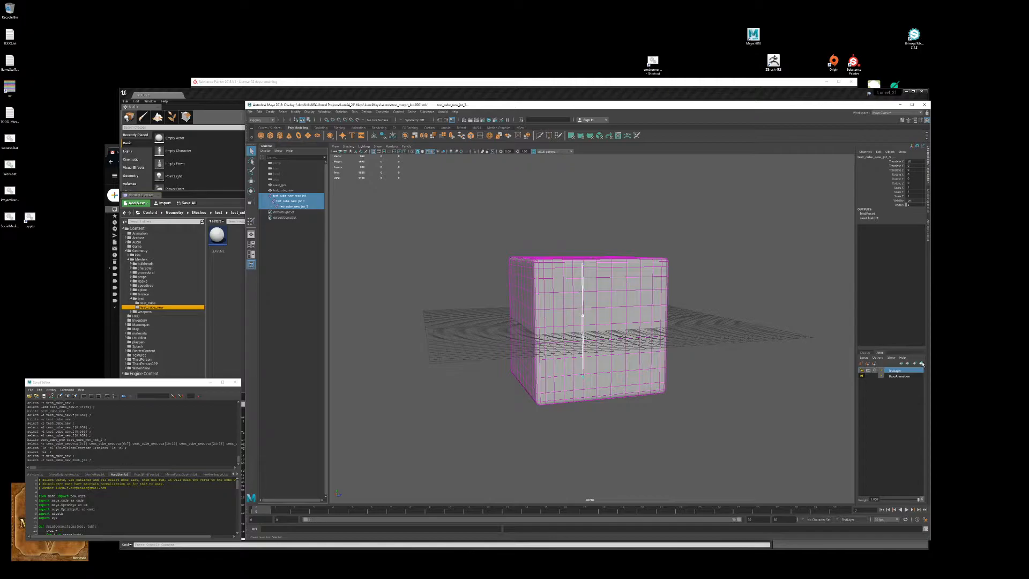
right_click(893, 373)
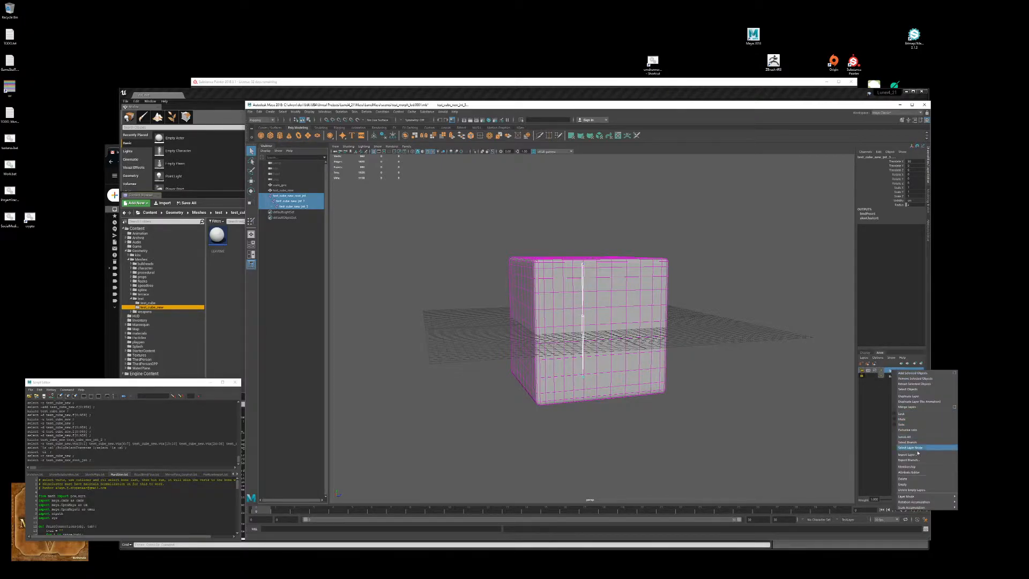
click(903, 478)
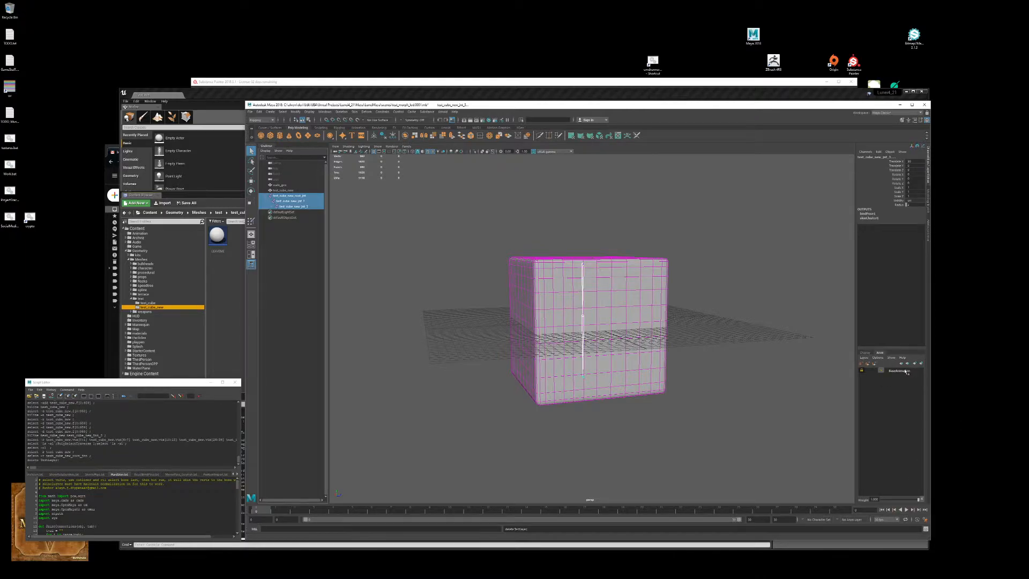
Step: Create an animation layer from the selected joints and name it Test_Anim_30
click(922, 364)
double_click(898, 371)
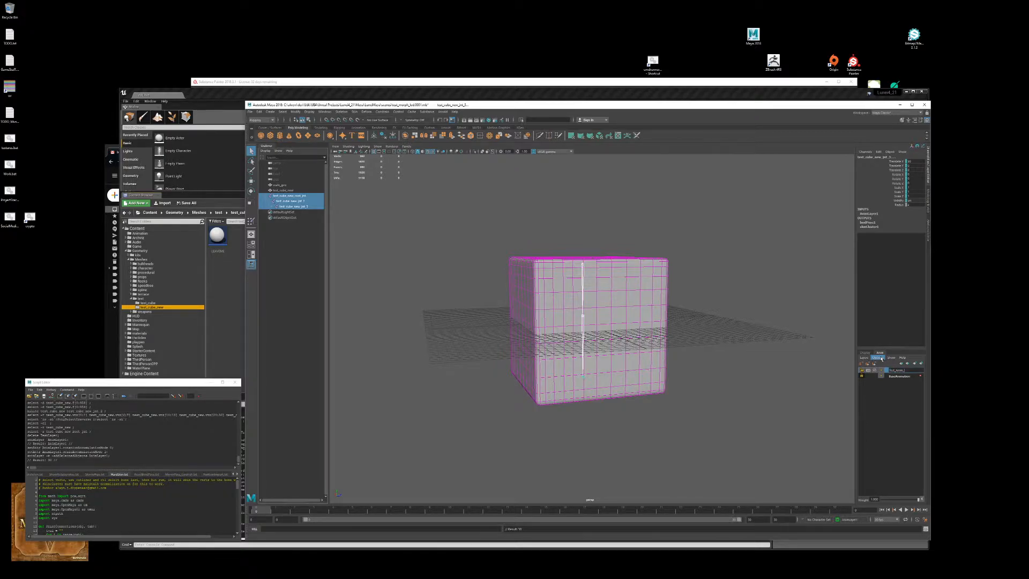
text(Test_Anim_30)
key(Return)
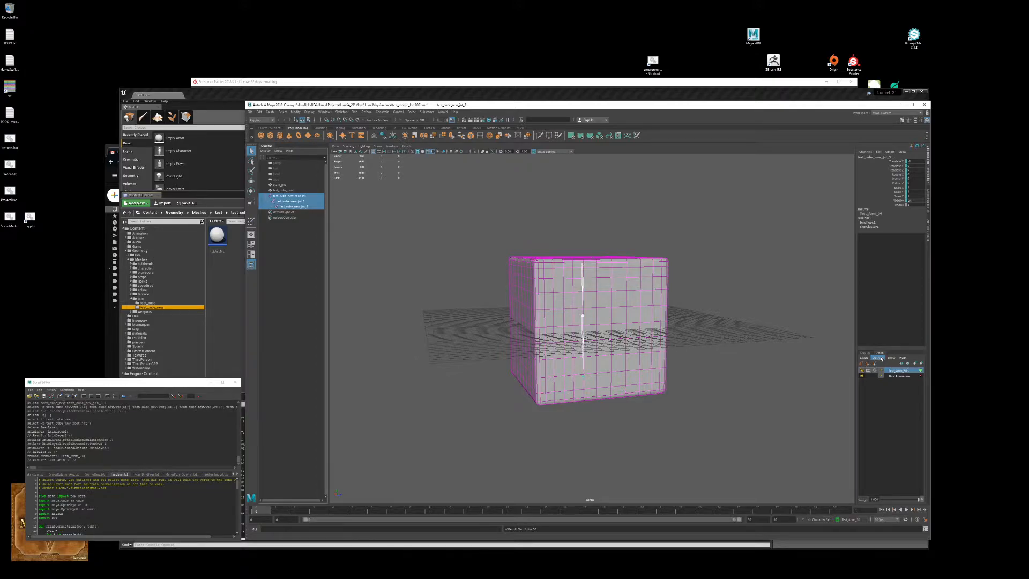
Step: Select the middle joint inside the cube and activate the Rotate tool
alt+drag(742, 336, 779, 358)
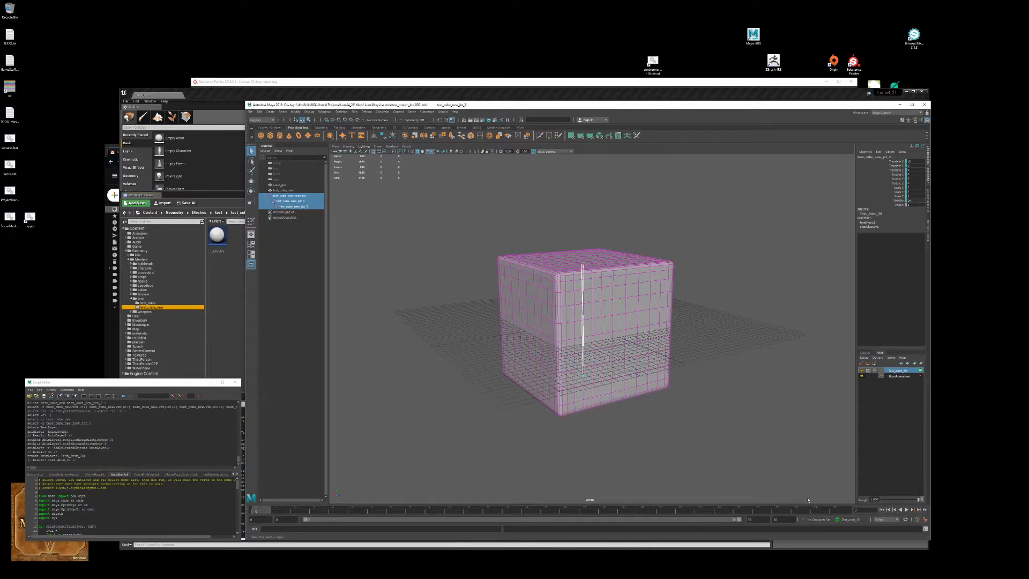
alt+drag(597, 360, 591, 332)
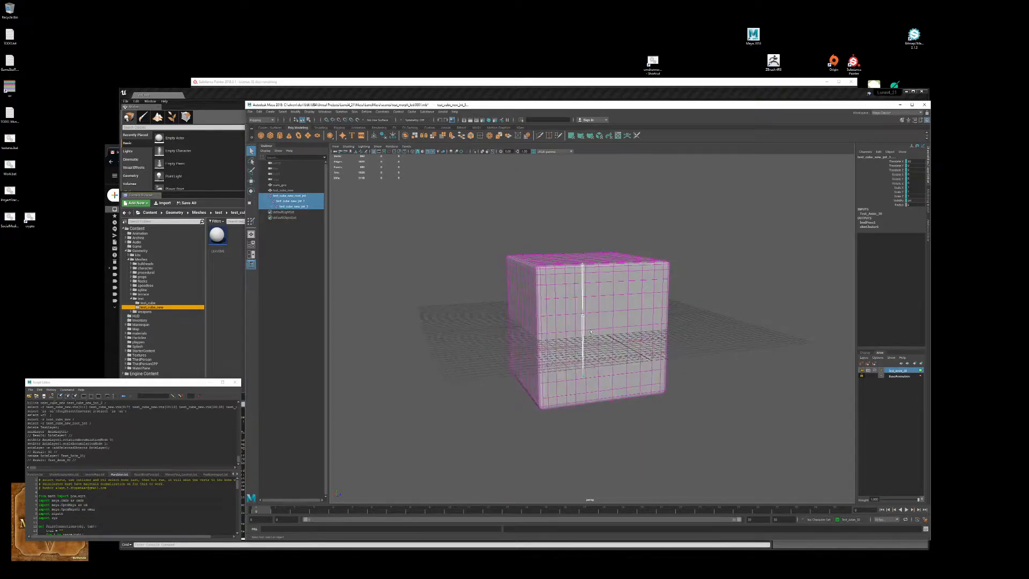
click(721, 321)
click(584, 306)
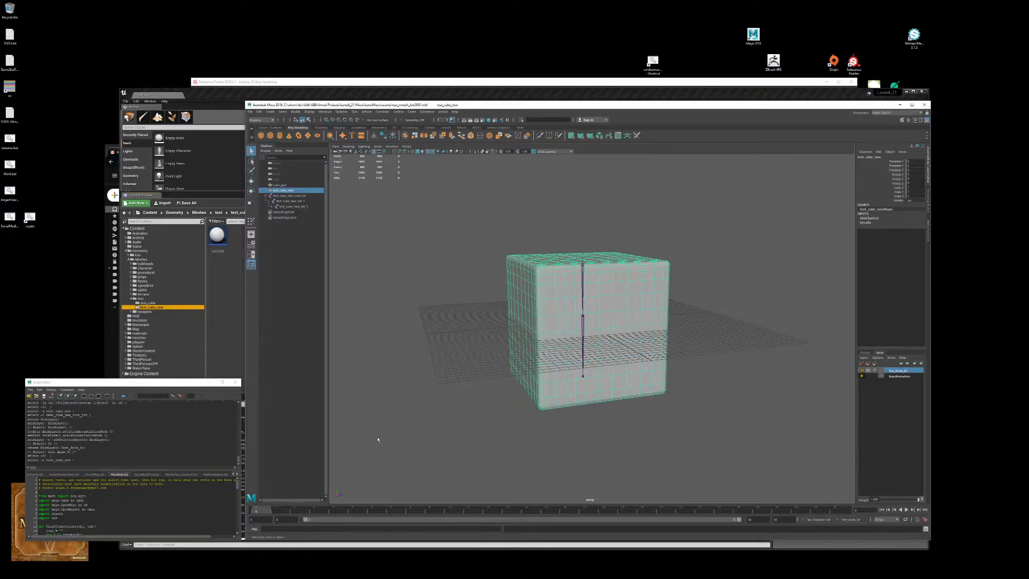
alt+drag(599, 307, 586, 286)
click(584, 325)
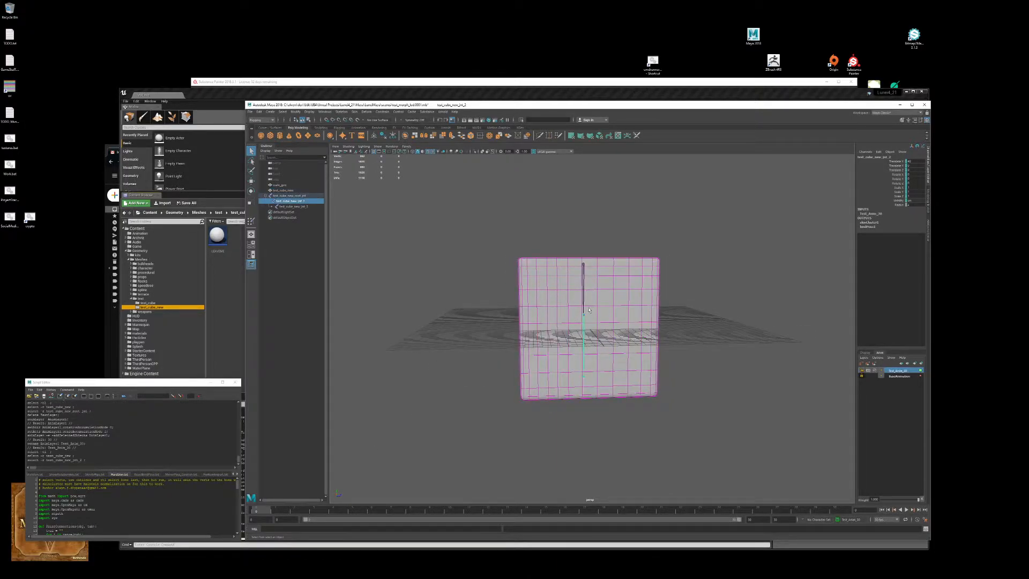
key(e)
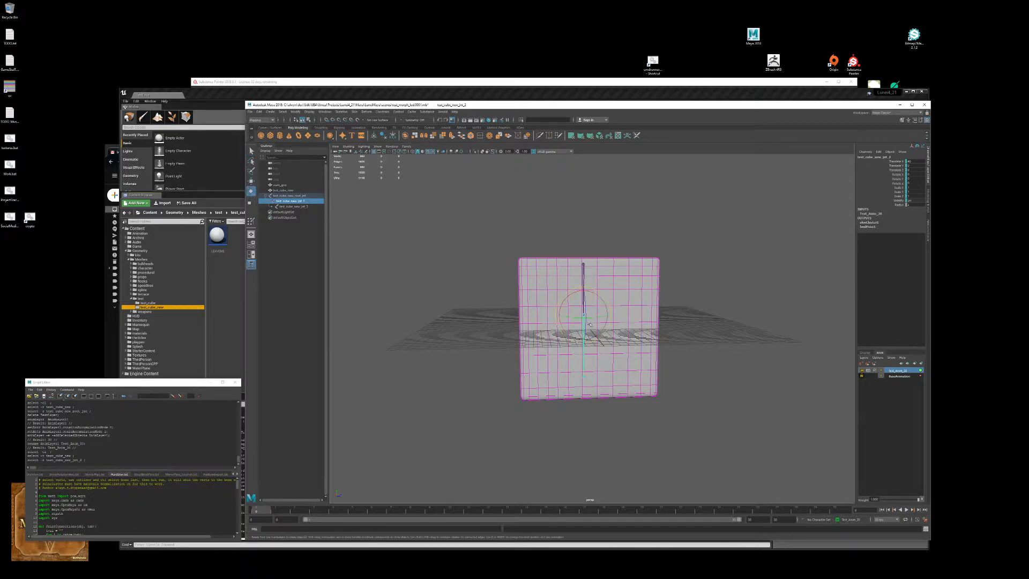
click(905, 174)
shift+click(899, 184)
right_click(895, 177)
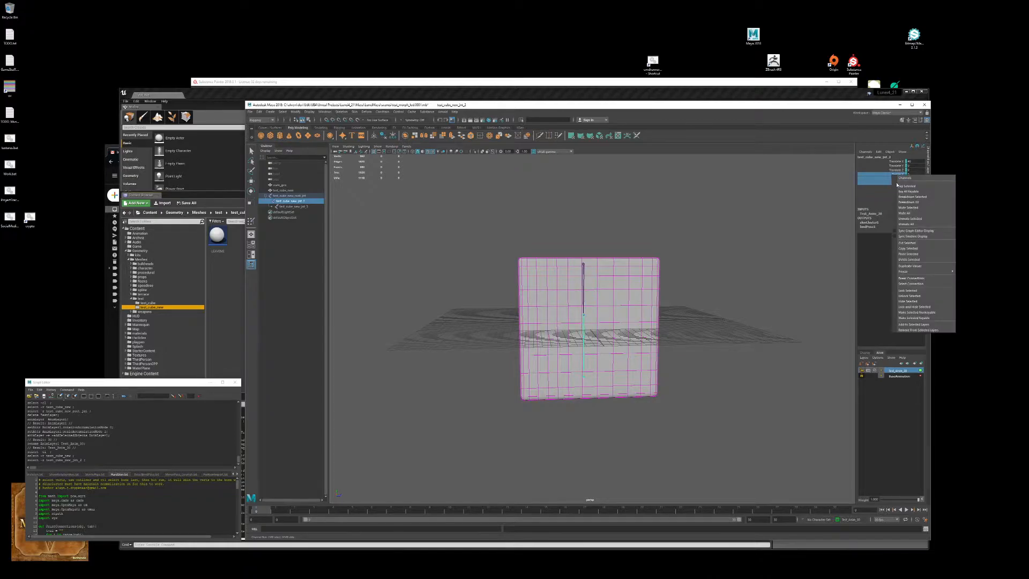
click(771, 206)
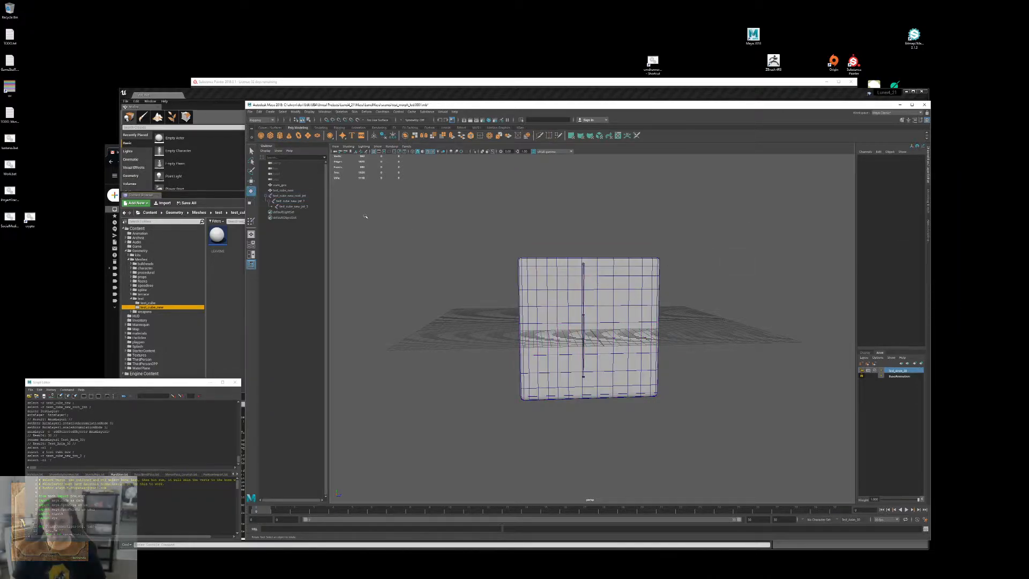
Step: Select the root and middle joints and key their three rotate channels at frame 0
click(300, 197)
ctrl+click(311, 202)
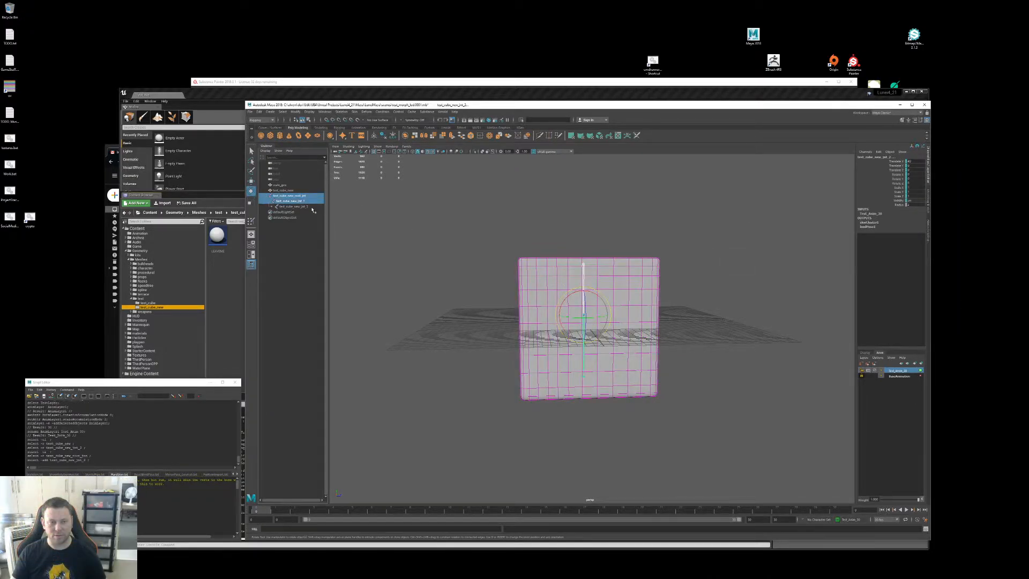
click(897, 175)
shift+click(897, 184)
right_click(894, 181)
click(911, 195)
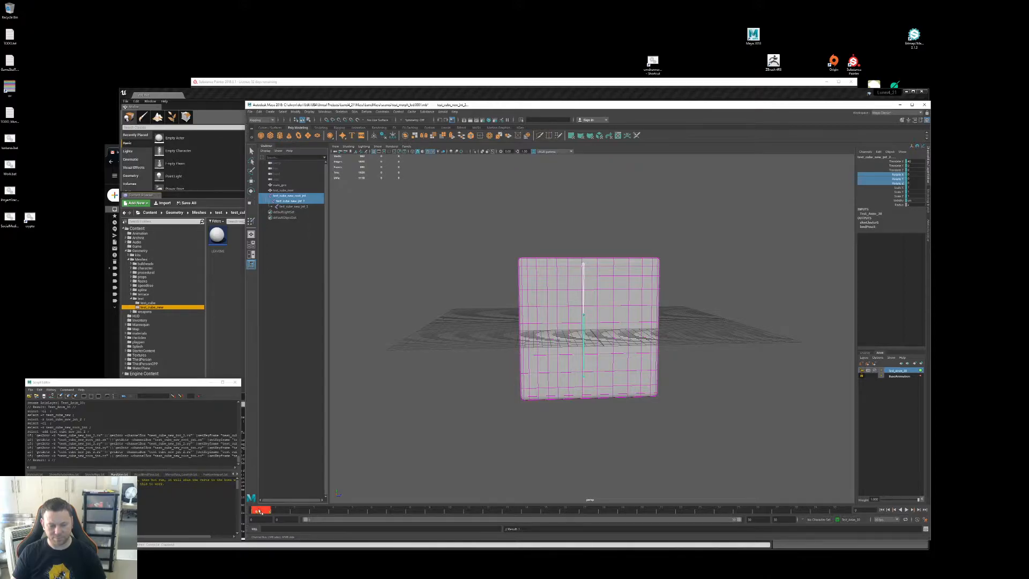
Step: Copy the frame 0 rotation keys, paste them at frame 30, and set the current time to frame 5
right_click(260, 511)
click(284, 432)
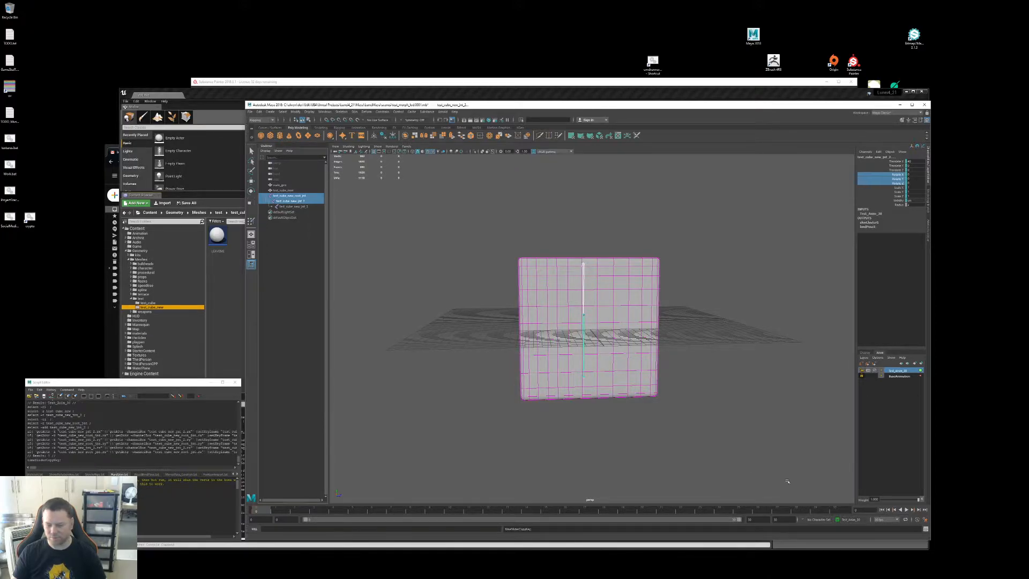
click(842, 510)
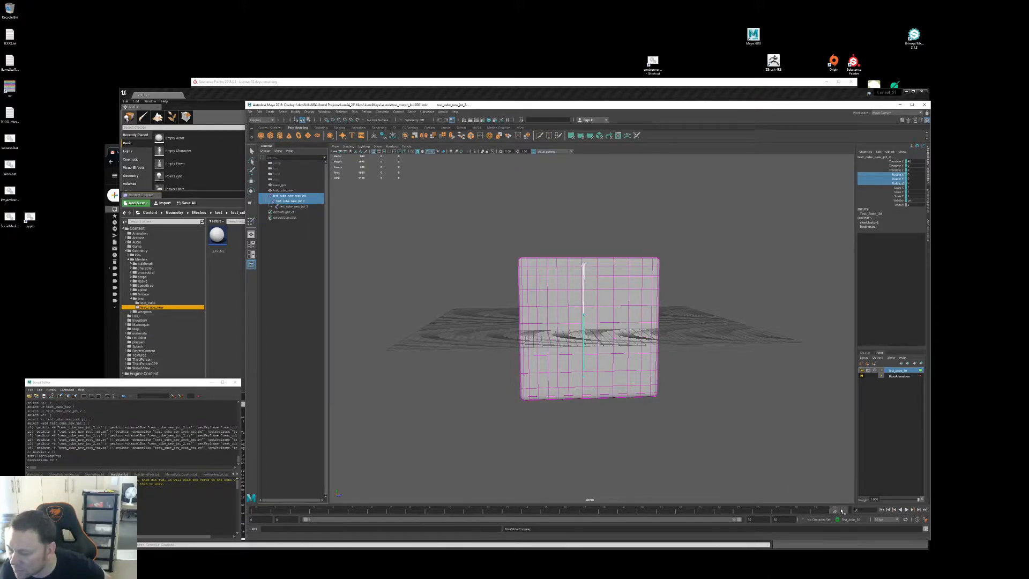
right_click(842, 511)
mouse_move(884, 434)
click(915, 439)
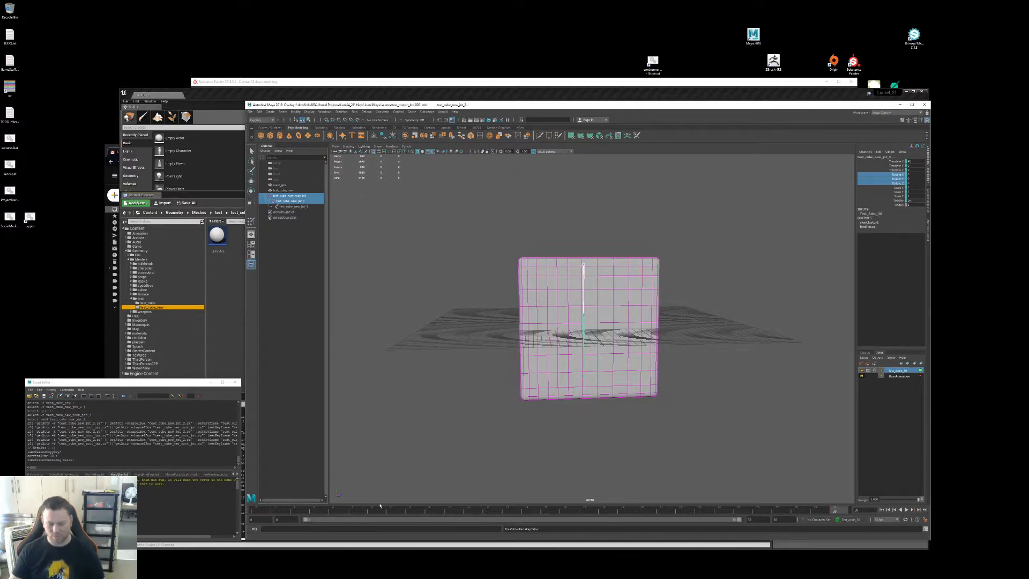
click(352, 510)
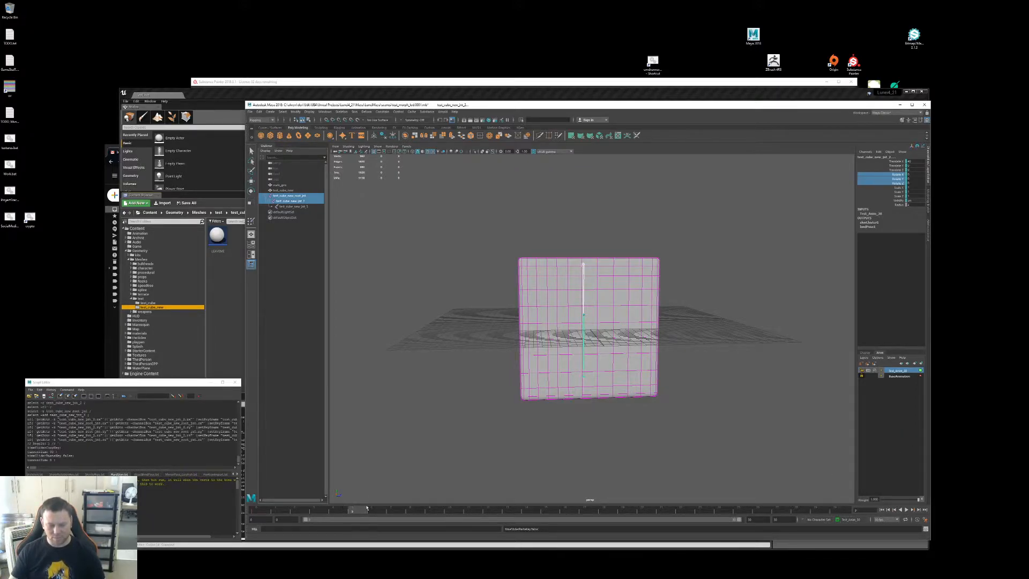
Step: Try rotating the middle joint to check how the cube deforms, and undo the rotation
click(604, 319)
click(582, 321)
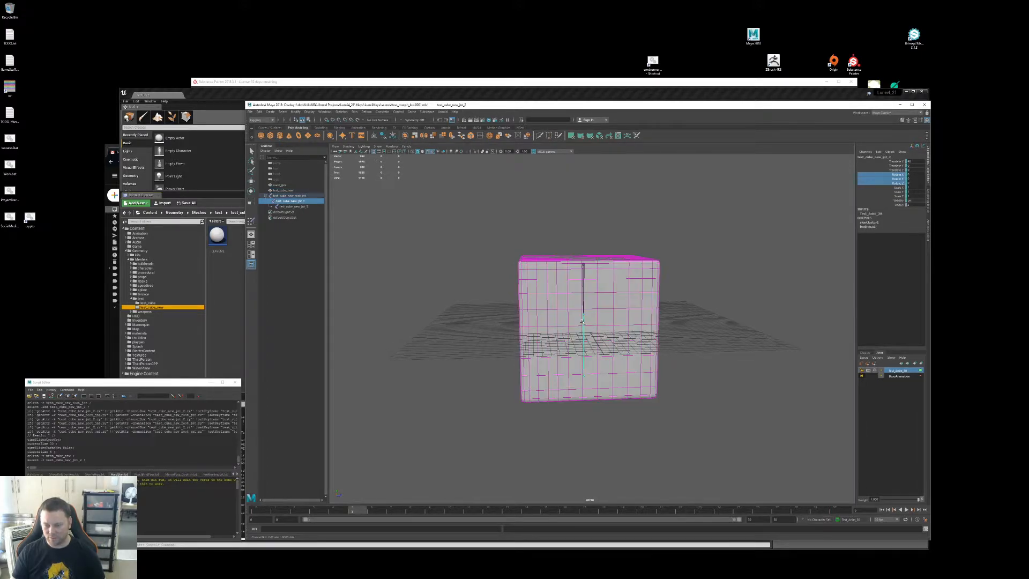
key(e)
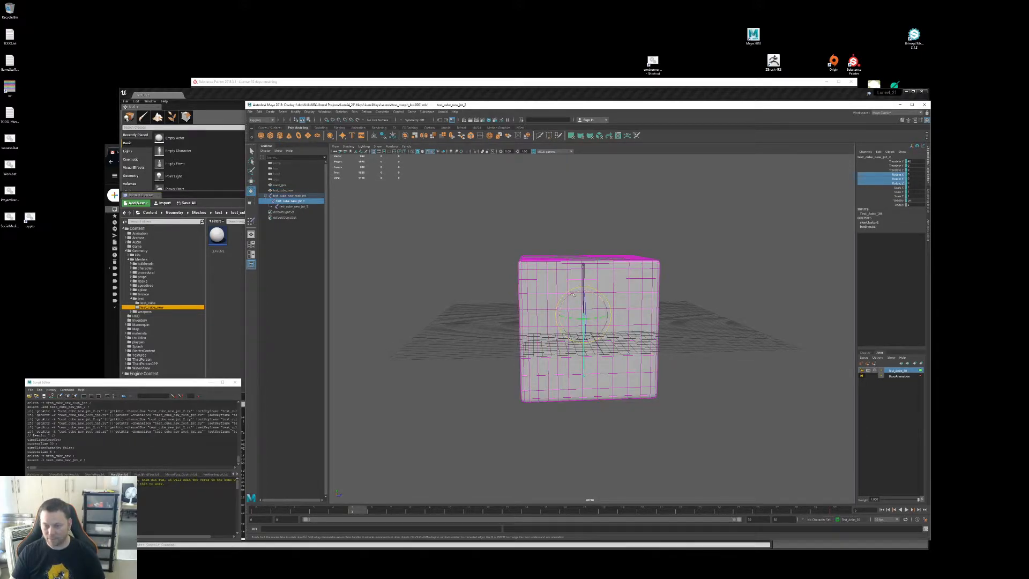
drag(578, 293, 530, 319)
key(ctrl+z)
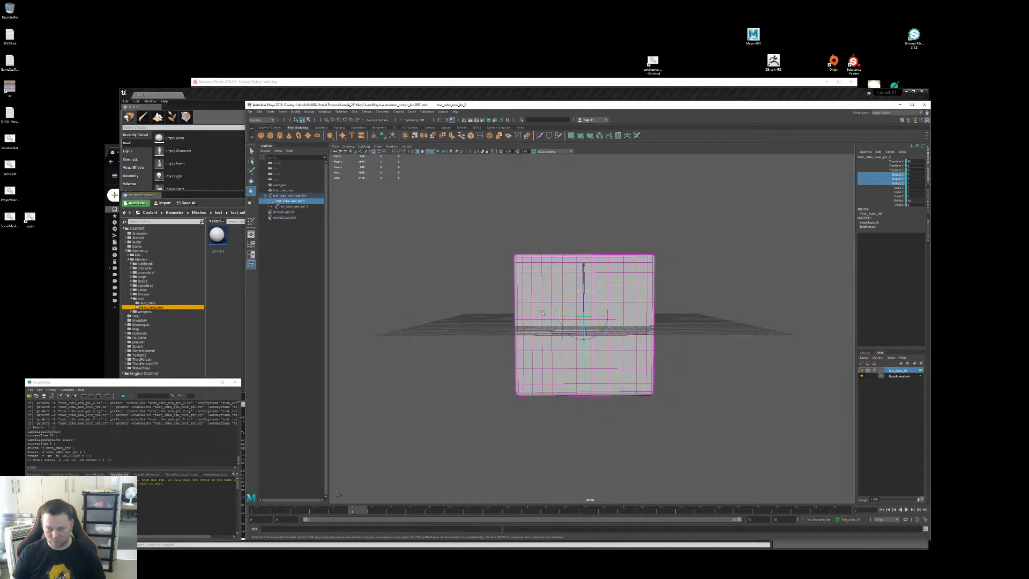
Step: Select the vertex loop around the cube at the middle joint, then grow and shrink the selection to a narrow band
click(539, 315)
key(F9)
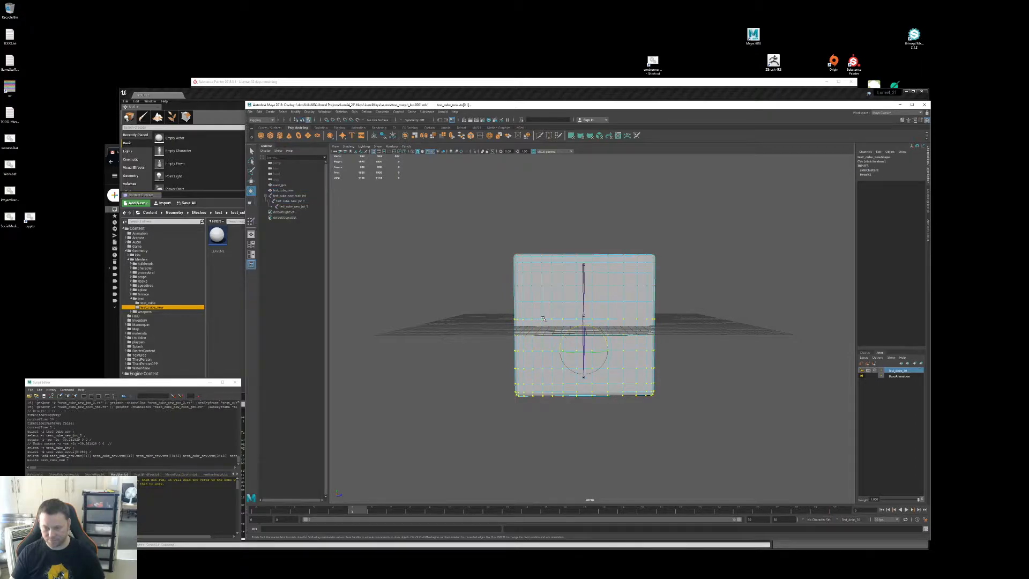
key(q)
click(543, 319)
click(575, 320)
click(563, 321)
shift+double_click(554, 321)
key(shift+period)
key(shift+period)
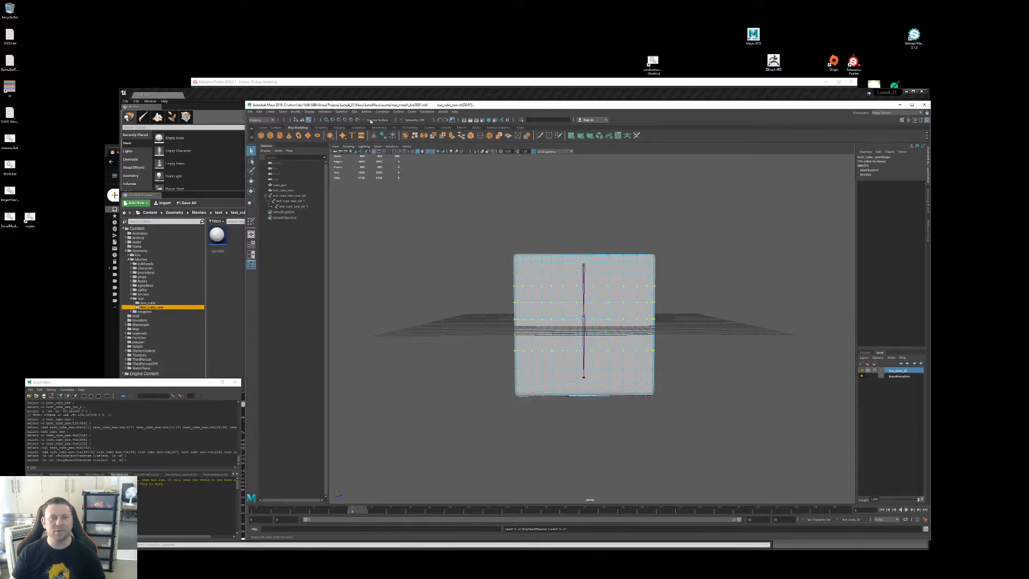
key(shift+comma)
key(shift+comma)
key(shift+comma)
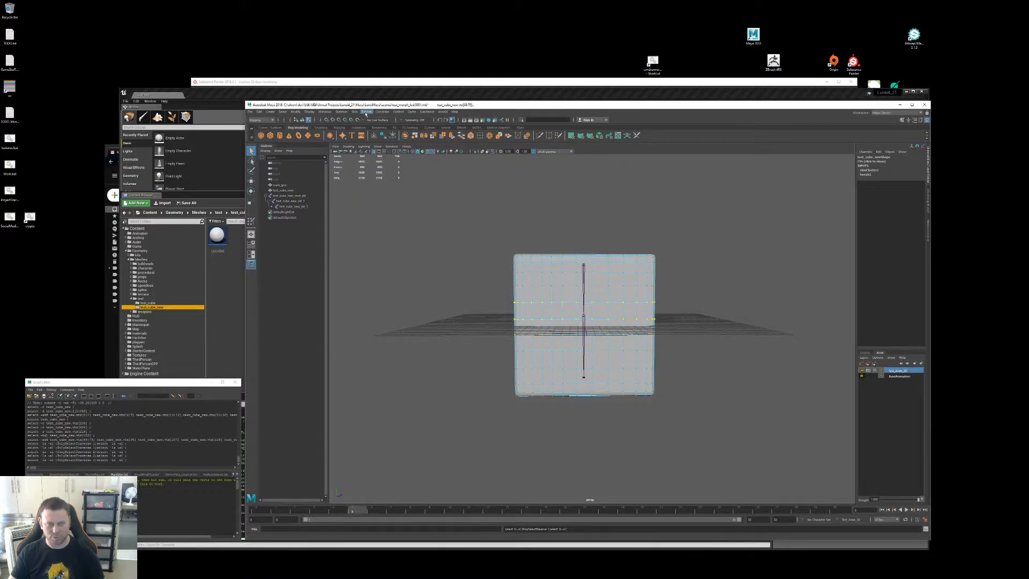
Step: Smooth the middle joint's skin weights with repeated floods while growing the vertex selection, then close the paint settings and leave the tool
click(354, 112)
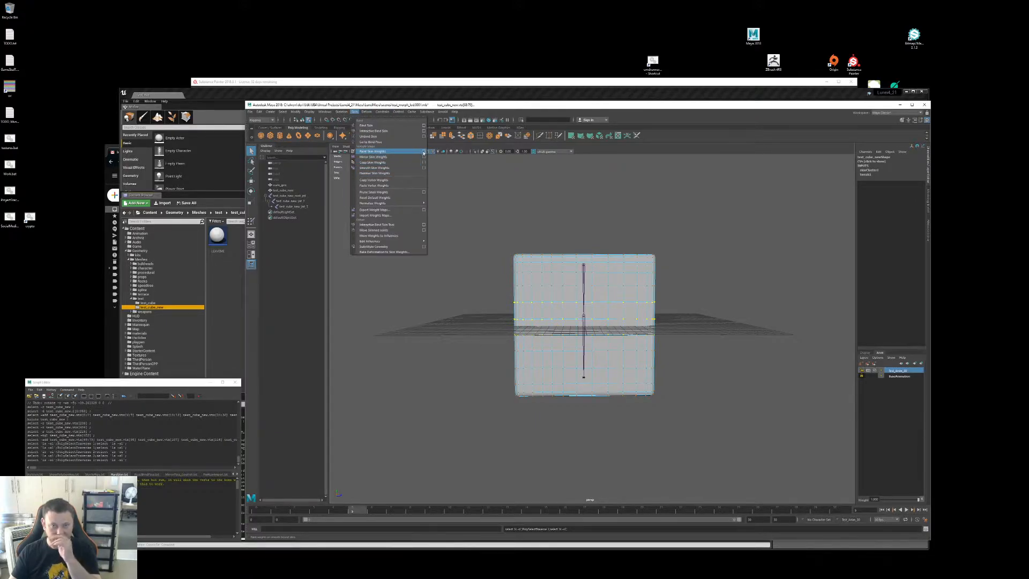
click(423, 151)
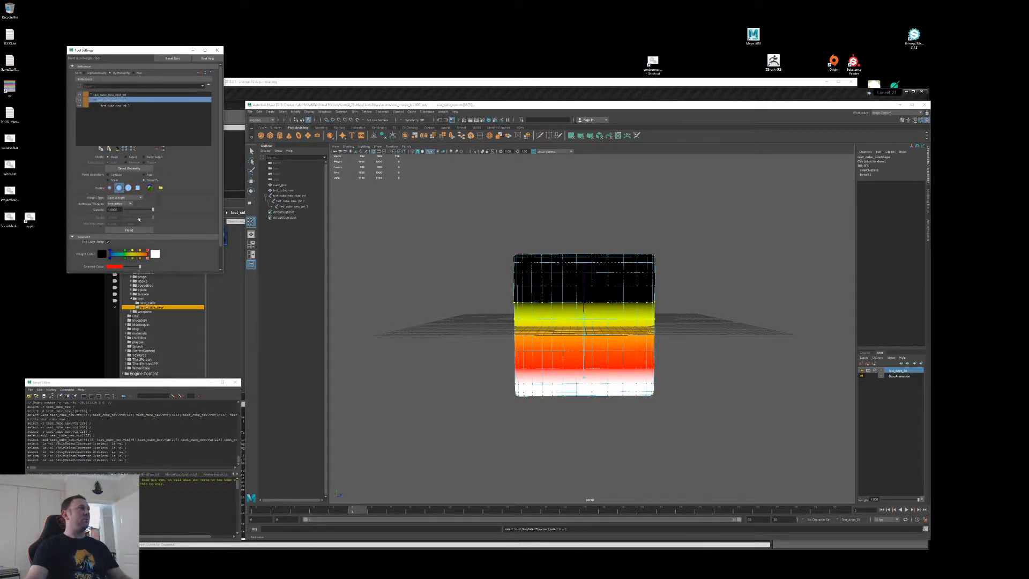
click(136, 231)
click(136, 231)
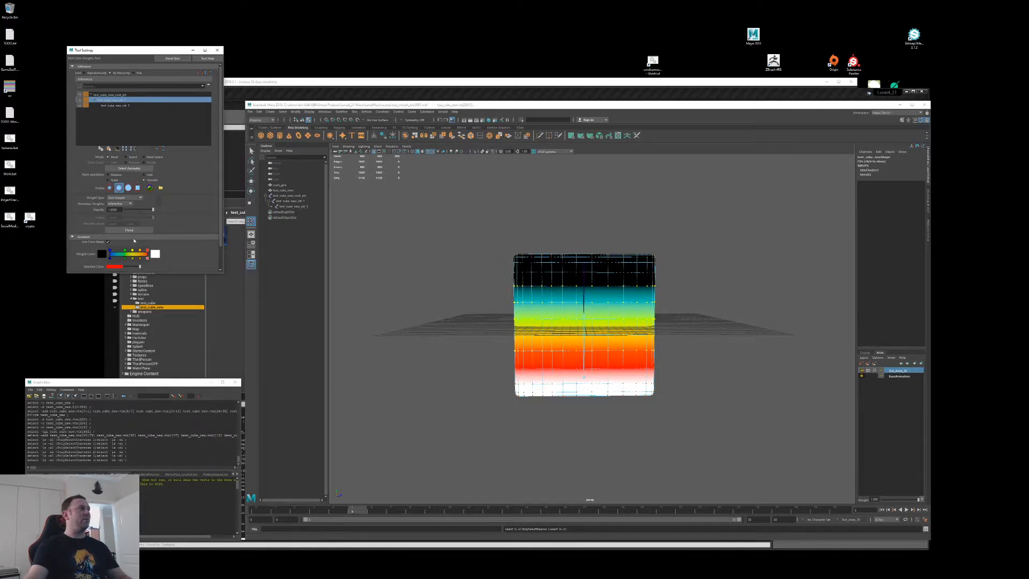
click(135, 231)
key(ctrl+z)
key(ctrl+z)
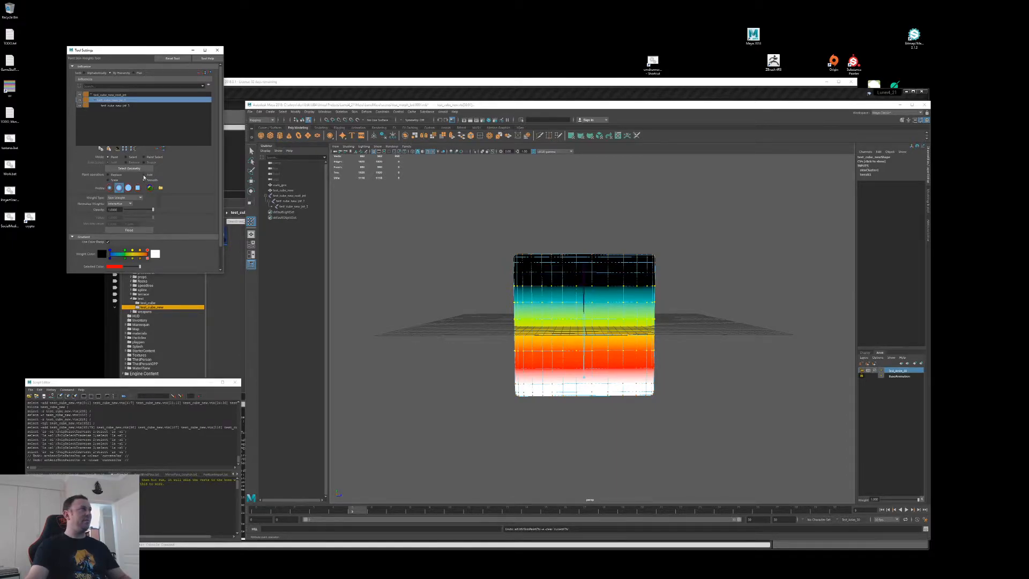
click(129, 230)
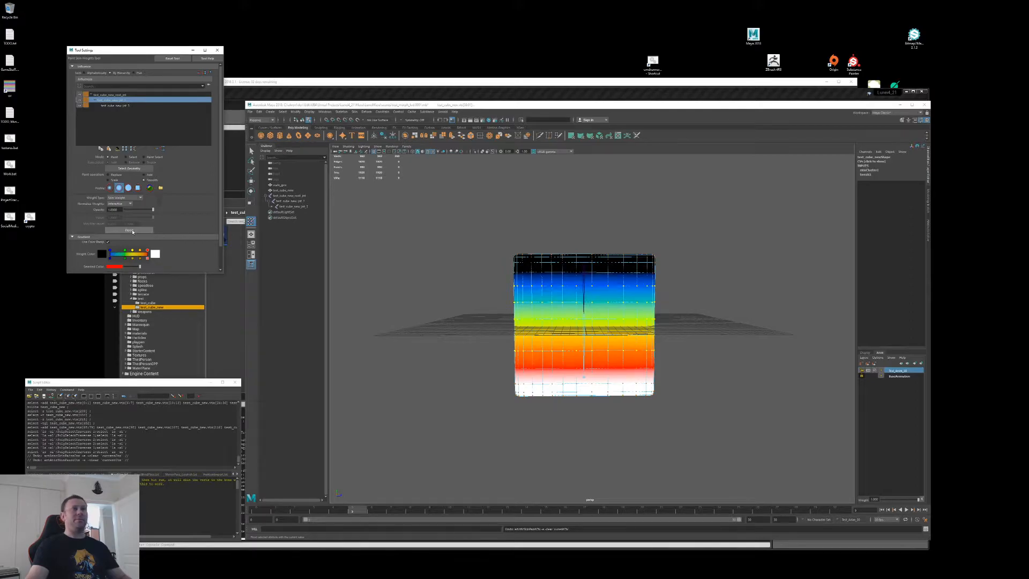
click(217, 49)
alt+drag(414, 267, 515, 300)
key(q)
Step: Rotate the middle joint at frame 5 to bend the cube's lower half sideways, and key its rotate channels
click(478, 295)
click(584, 322)
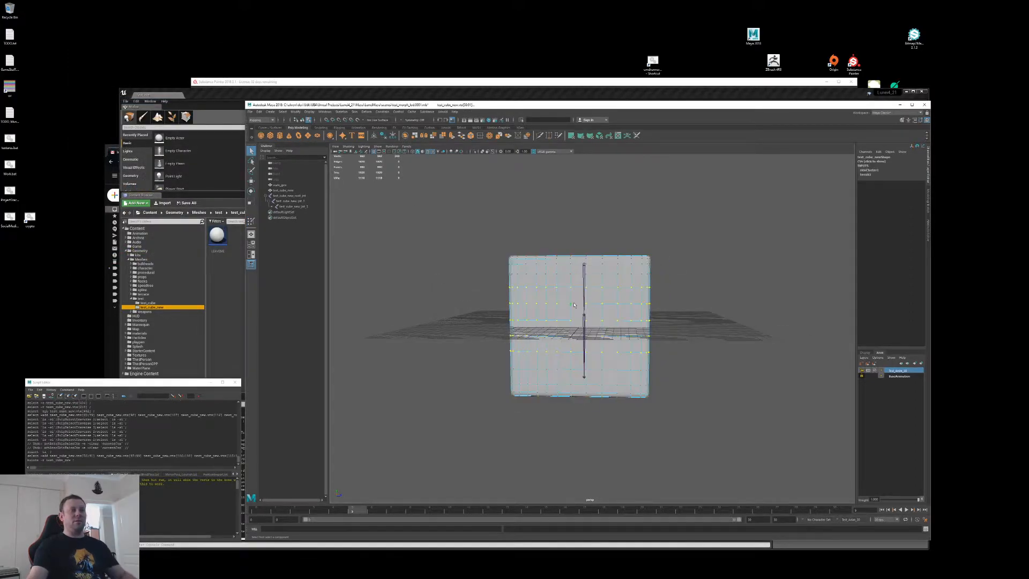
click(585, 322)
key(e)
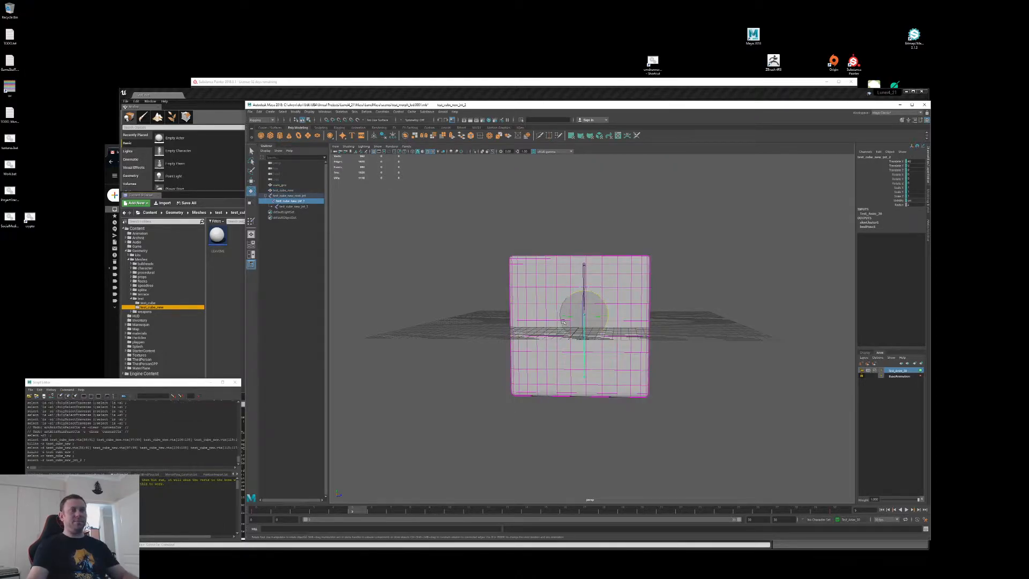
drag(570, 313, 545, 325)
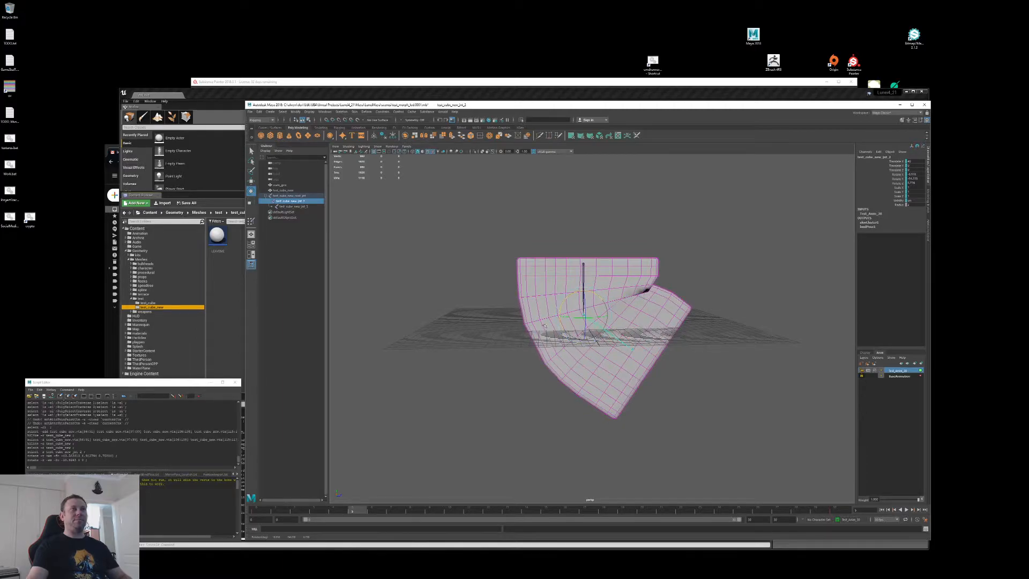
drag(895, 174, 895, 183)
right_click(899, 182)
click(904, 191)
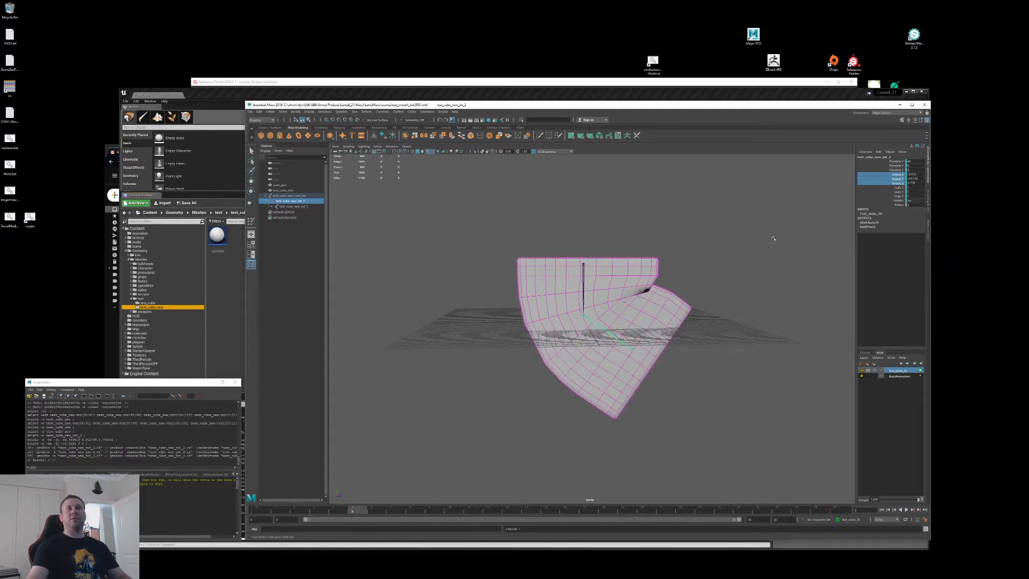
Step: At frame 12, rotate the middle joint to bend the lower half the opposite way and key its rotate channels
mouse_move(359, 512)
mouse_down()
mouse_move(504, 510)
mouse_move(370, 510)
mouse_move(487, 510)
mouse_up()
key(e)
alt+drag(466, 315, 622, 326)
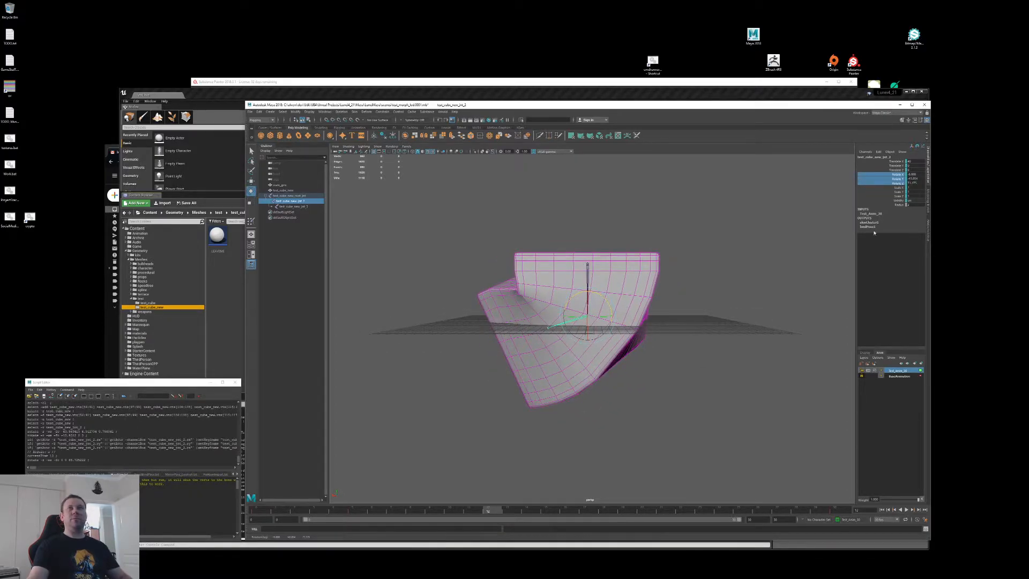
right_click(893, 179)
click(916, 191)
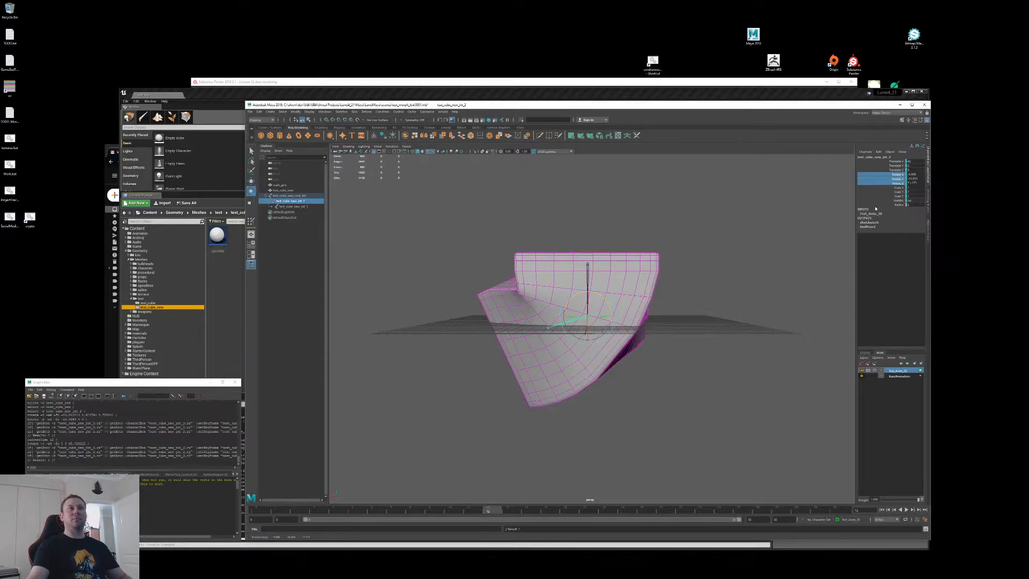
Step: At frame 21, rotate the middle joint into a third bent pose, key its rotate channels and clear the selection
drag(488, 510, 662, 513)
alt+drag(472, 321, 600, 313)
right_click(901, 178)
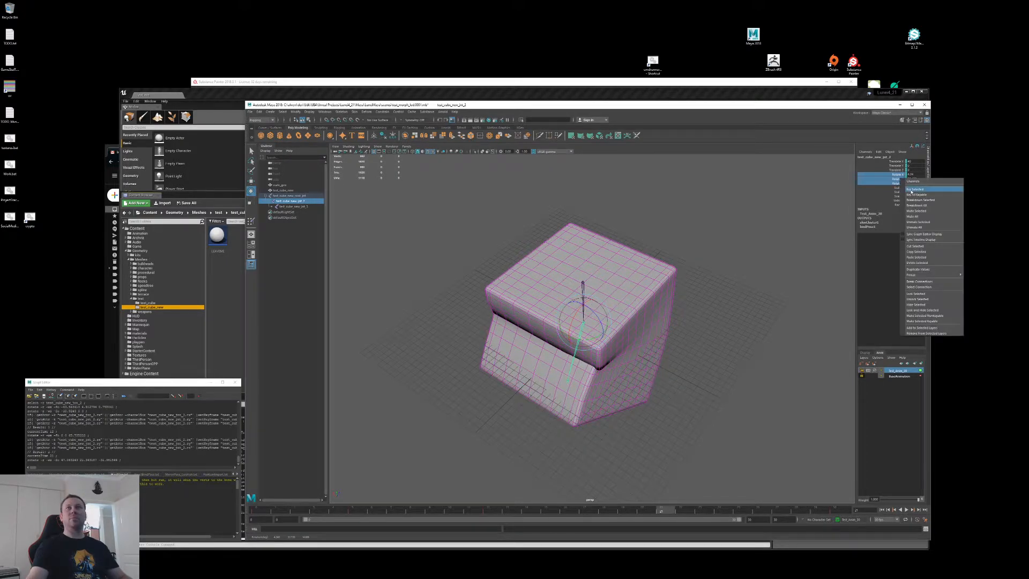
click(932, 190)
click(718, 260)
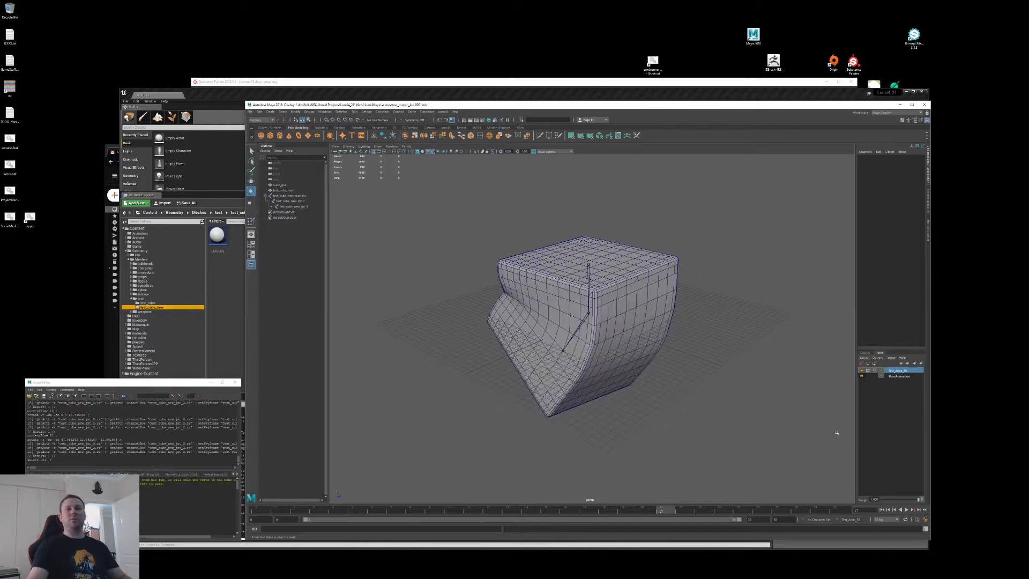
Step: Play the cube's bending animation, stop it and return to frame 0
click(906, 510)
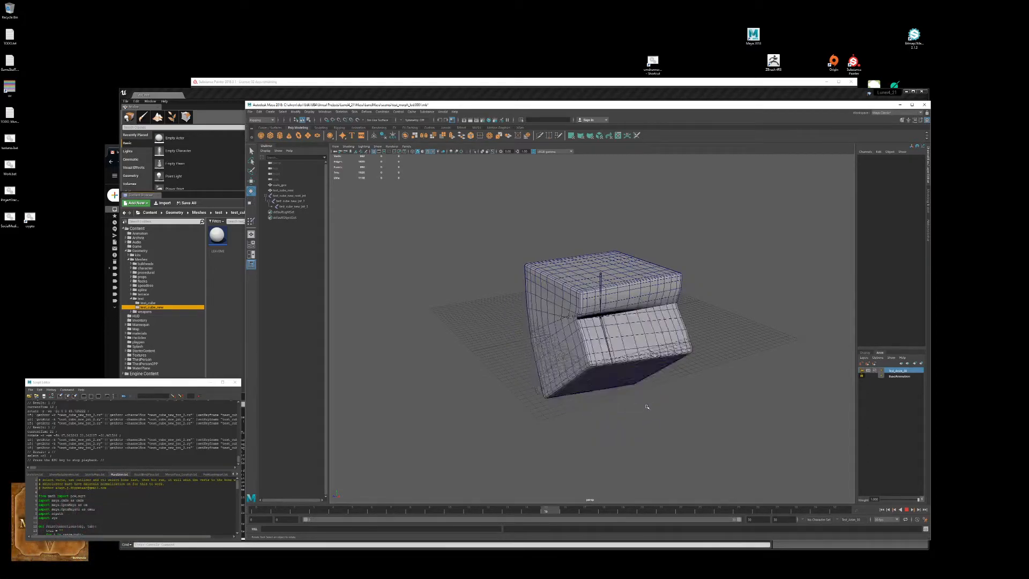
click(907, 510)
click(887, 511)
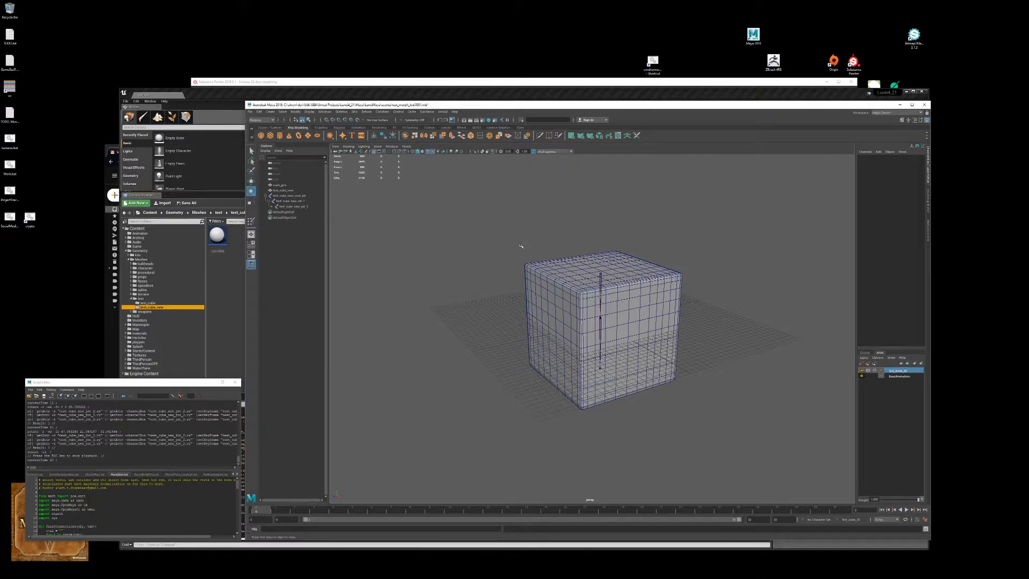
Step: Save an incremental version of the scene and triangulate the test cube mesh, returning to object selection
key(ctrl+alt+s)
alt+drag(600, 296, 574, 297)
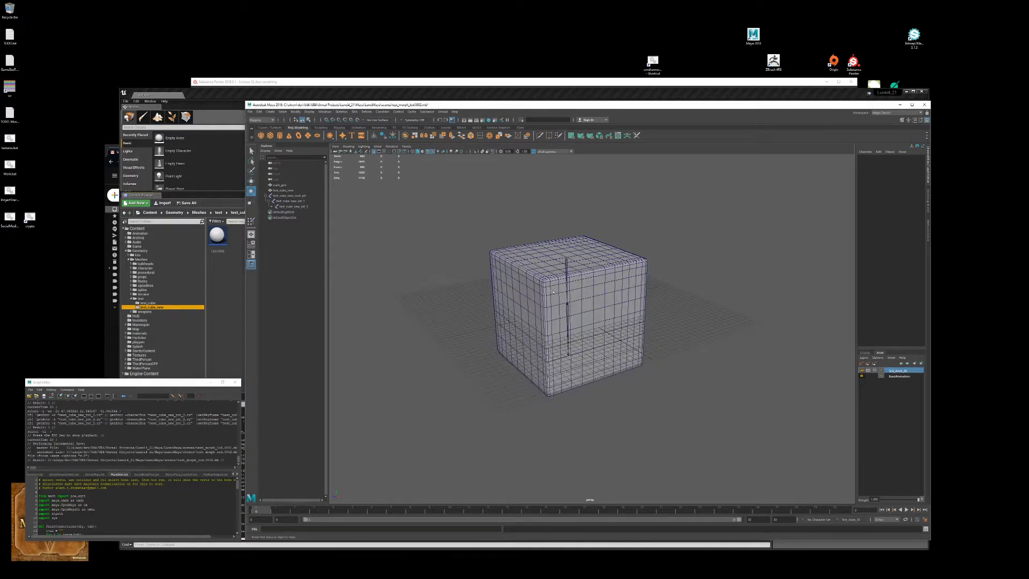
click(554, 291)
key(q)
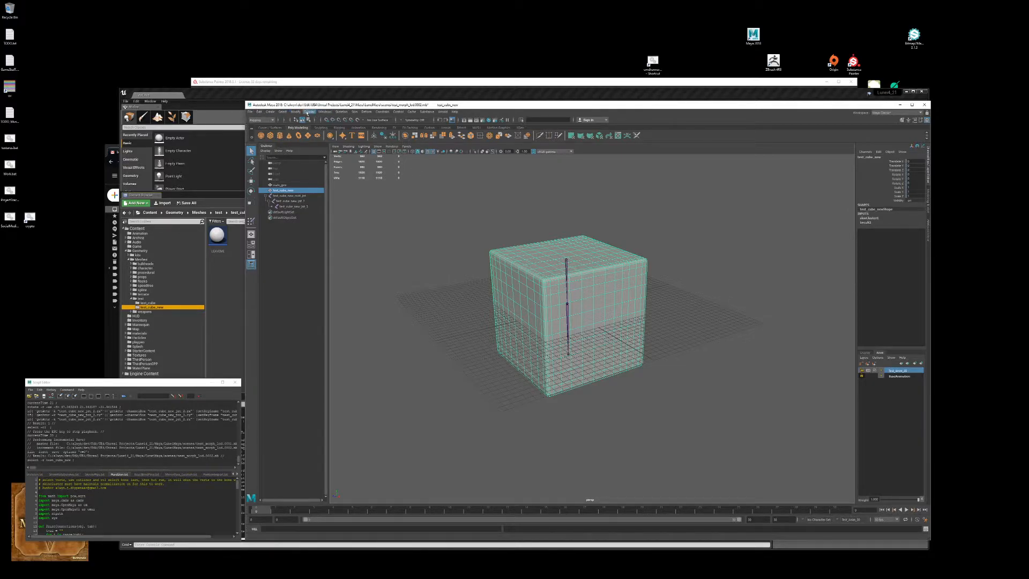
key(F2)
click(340, 111)
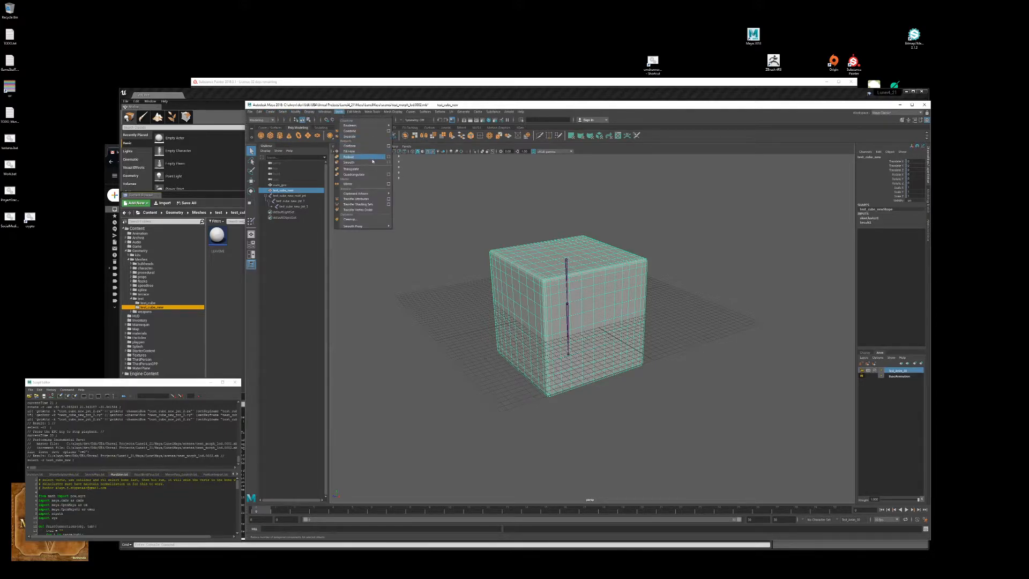
click(351, 169)
click(334, 162)
key(F8)
Step: Delete the cube's non-deformer history
click(259, 111)
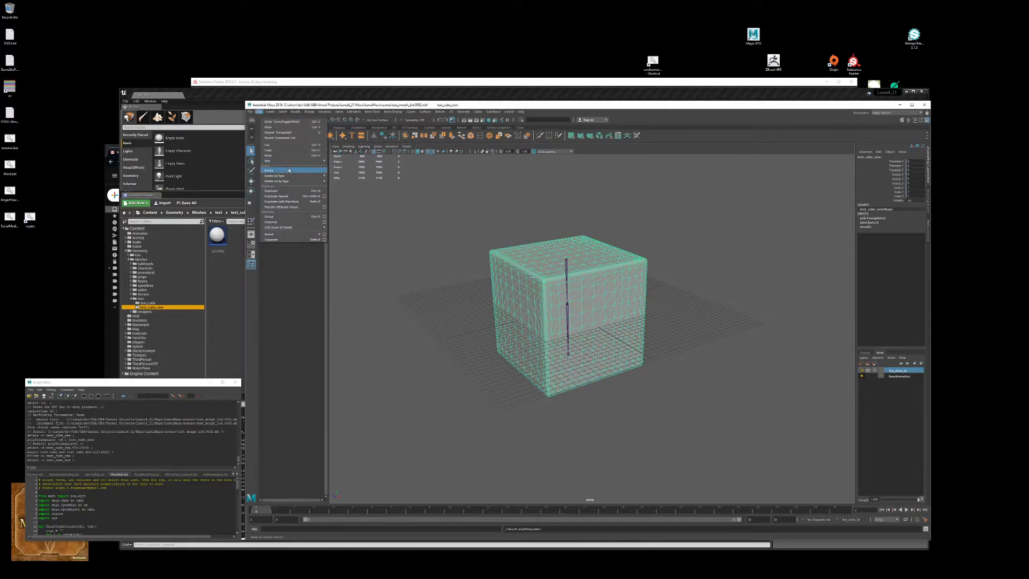
mouse_move(300, 176)
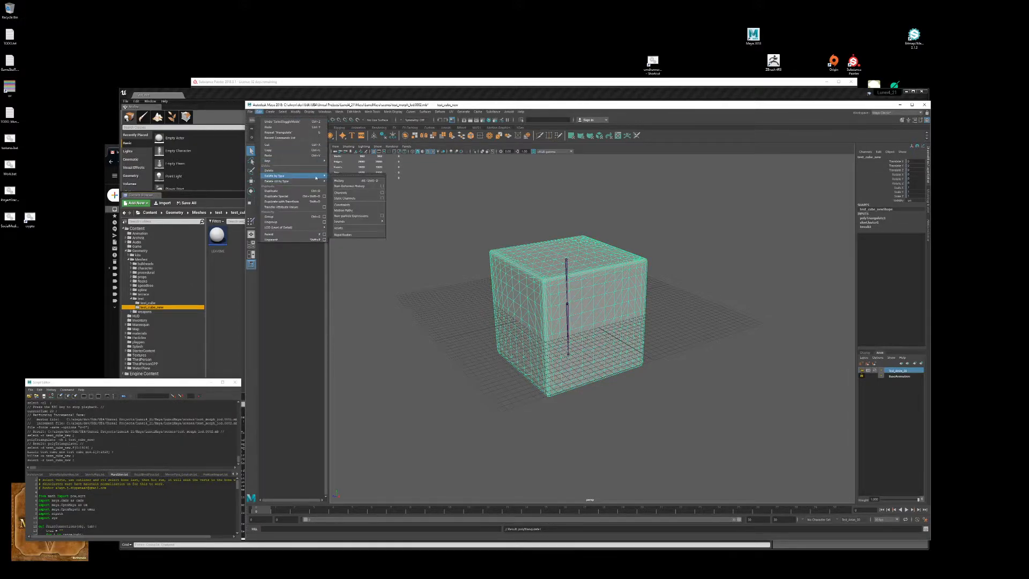
click(351, 186)
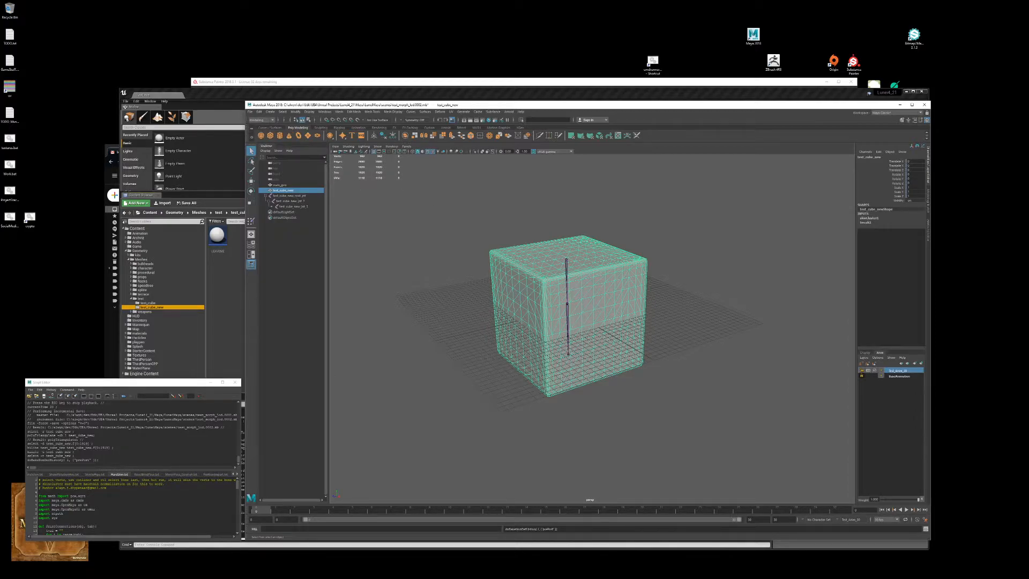
Step: Set up an FBX export of the selected test cube with Bake Animation and Animation turned off
click(234, 475)
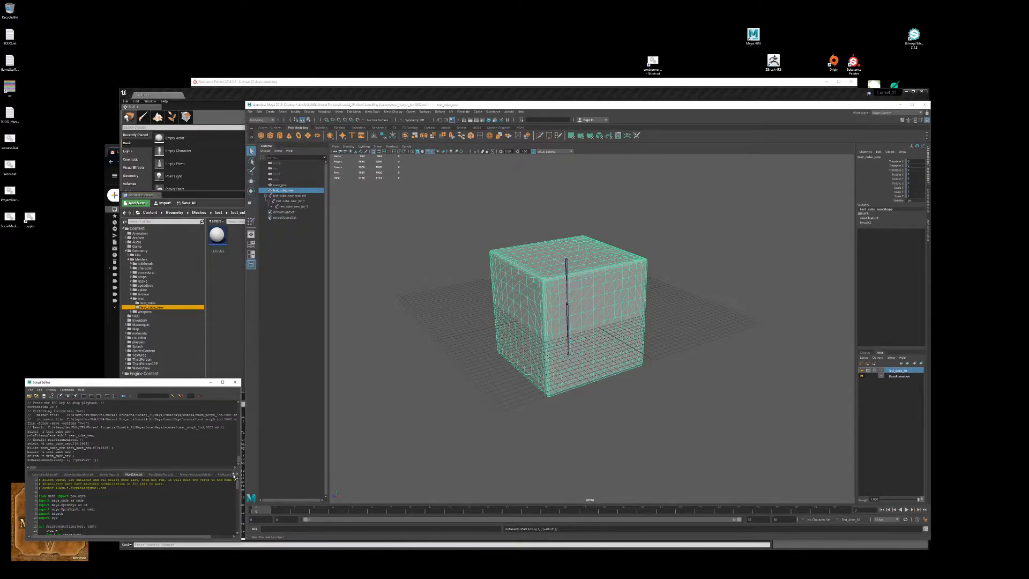
click(251, 112)
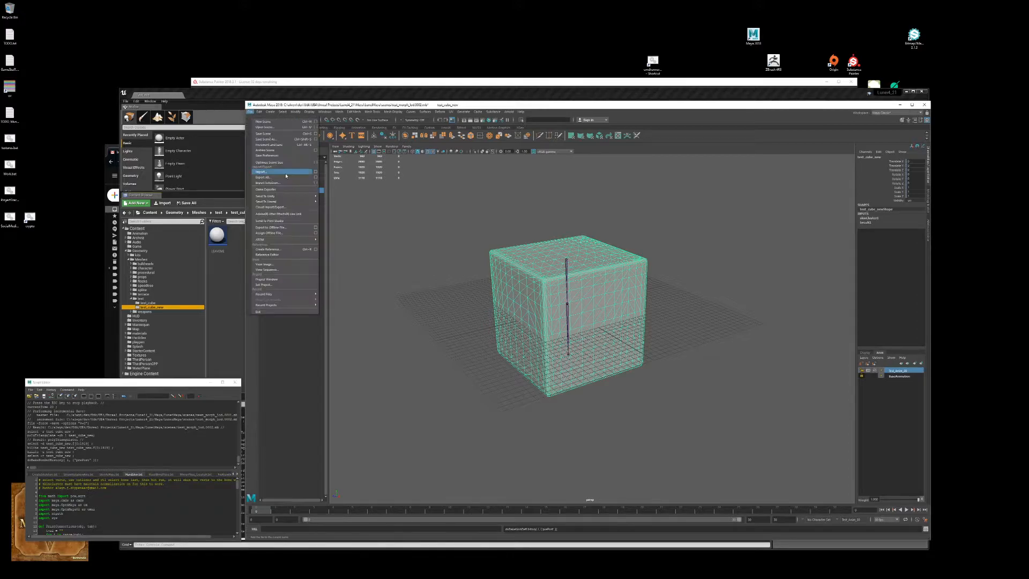
click(287, 185)
click(250, 112)
click(268, 183)
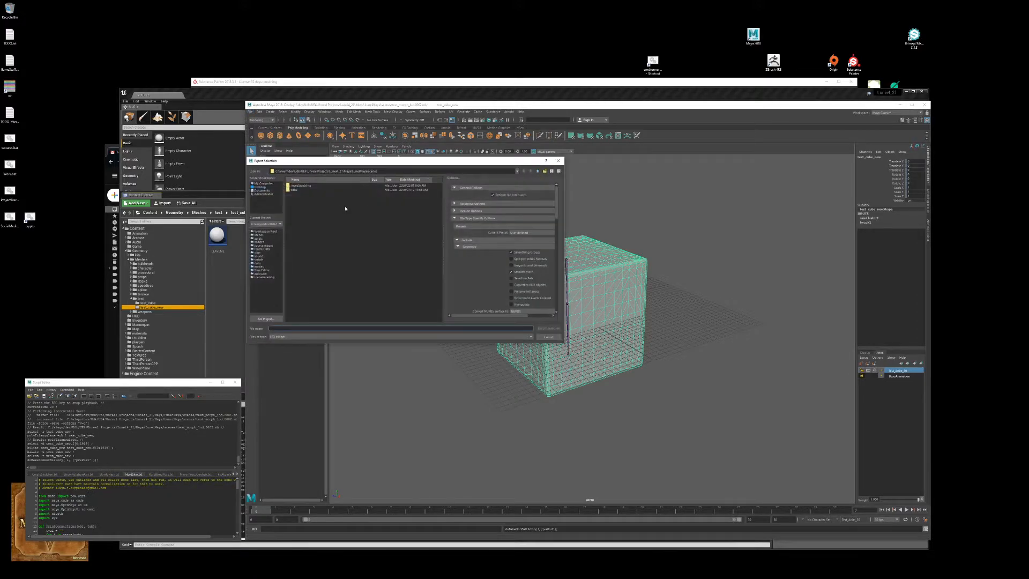
scroll(483, 257, down, 8)
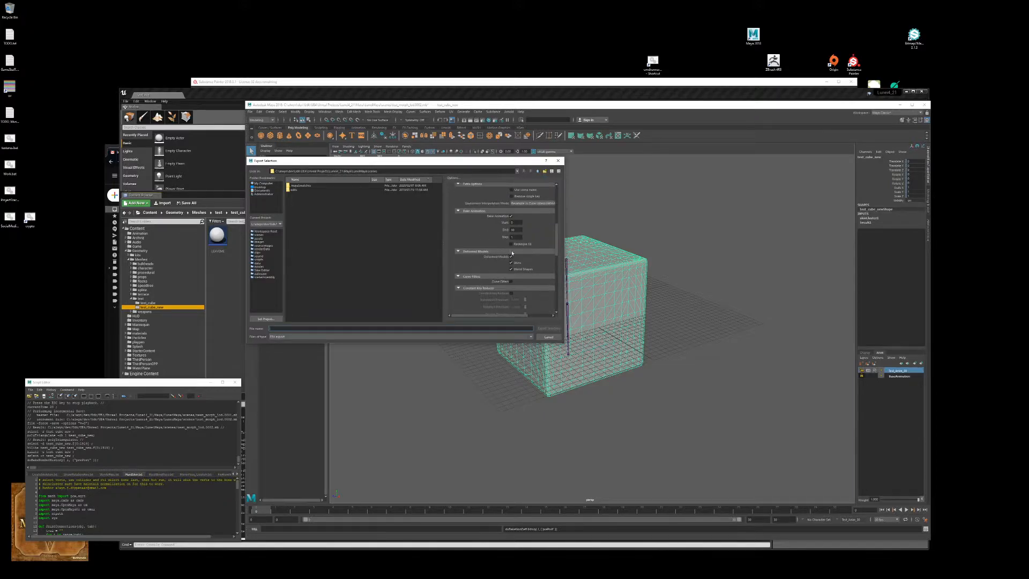
click(510, 216)
scroll(475, 243, up, 4)
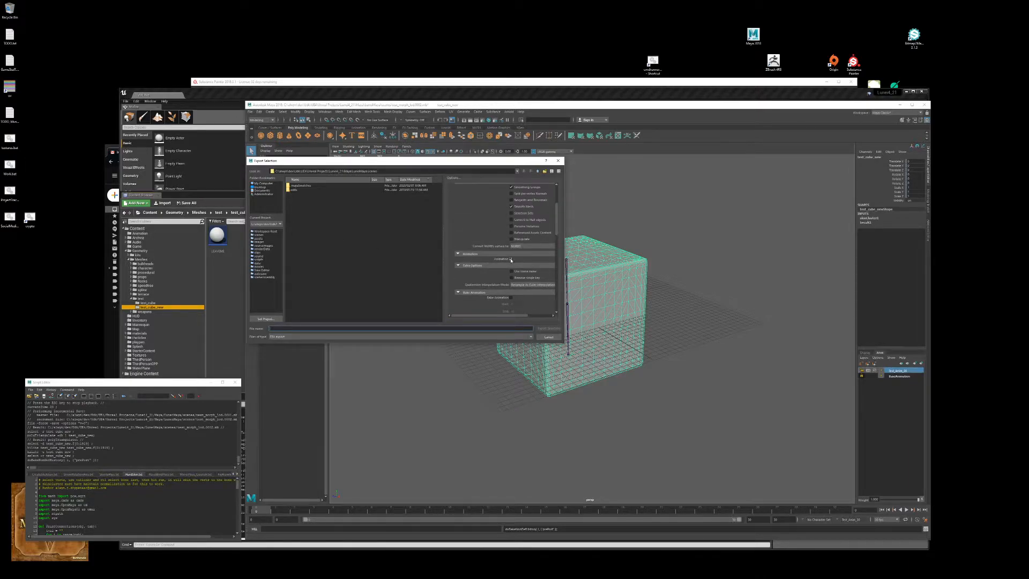
click(511, 259)
Step: Export the selected cube to the project's assets folder under the file name test_cube_new
click(260, 239)
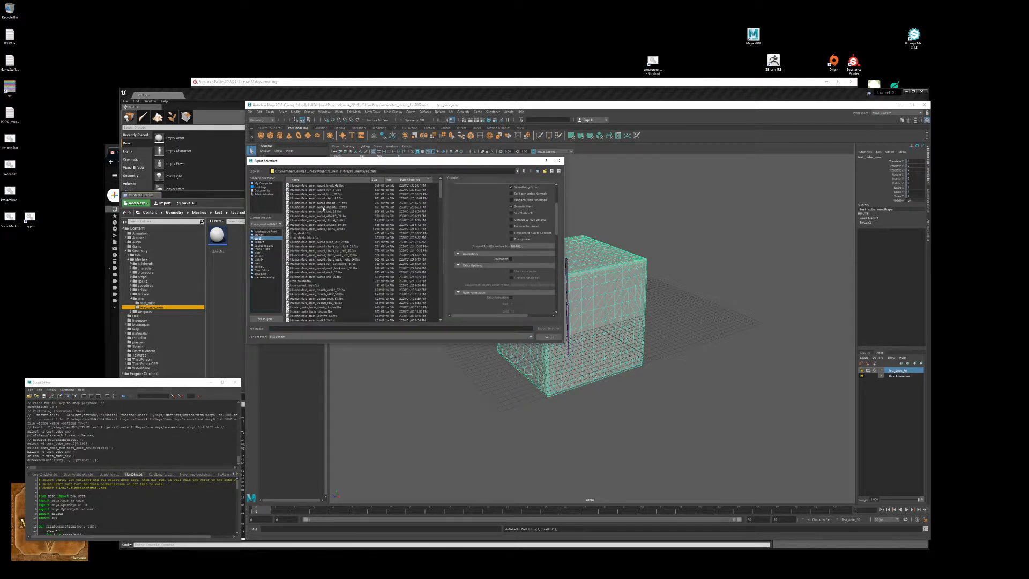
scroll(338, 242, down, 10)
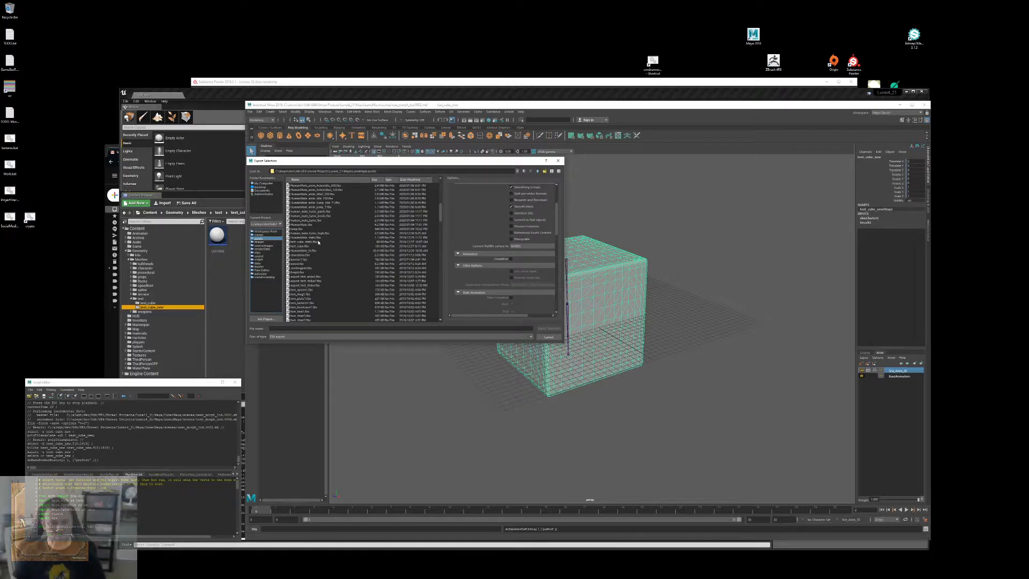
scroll(315, 252, up, 8)
click(304, 328)
text(test_cube_new)
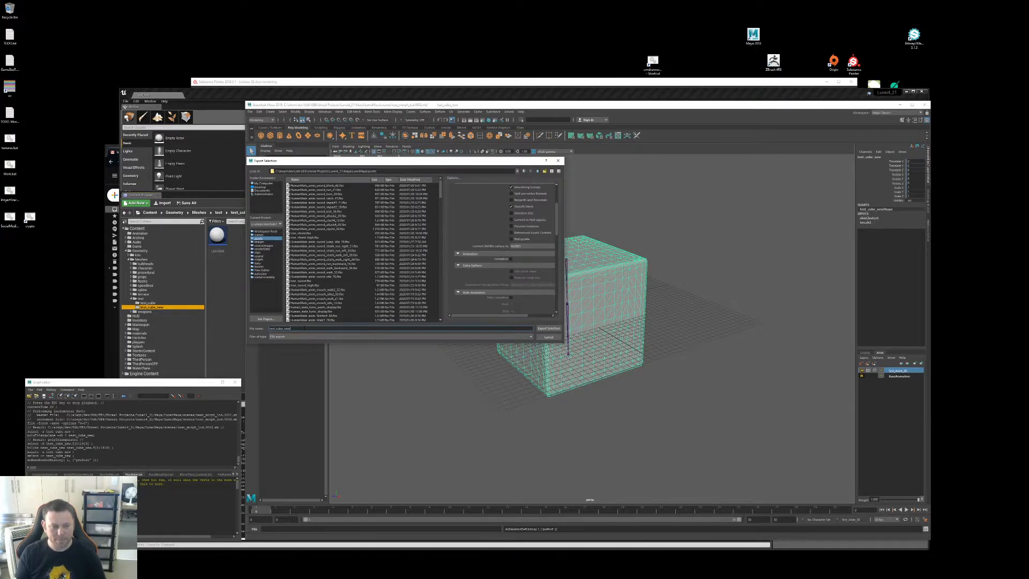
key(Return)
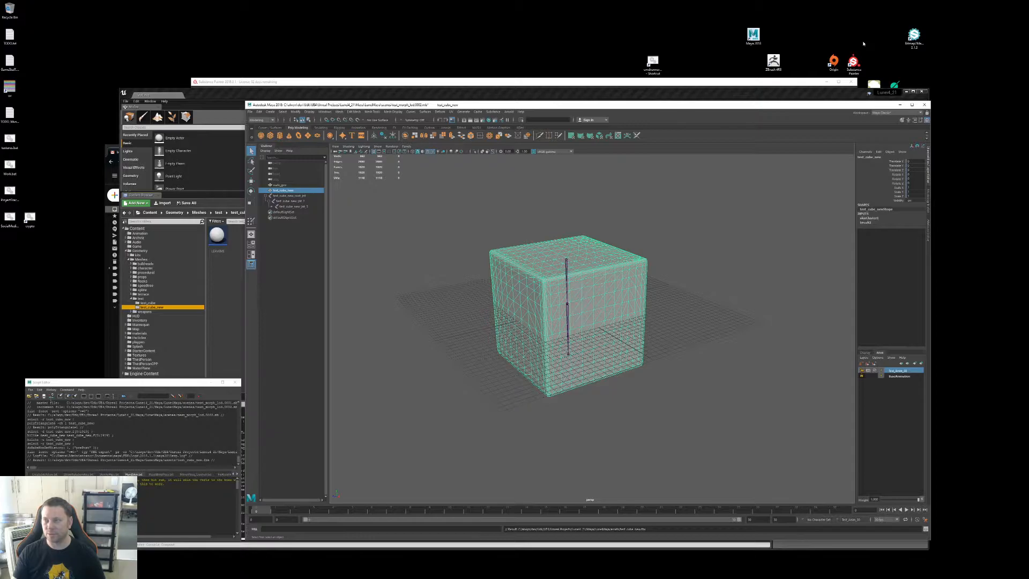
Step: Switch to Substance Painter, start a new project and enable computing tangent space per fragment
key(alt+Tab)
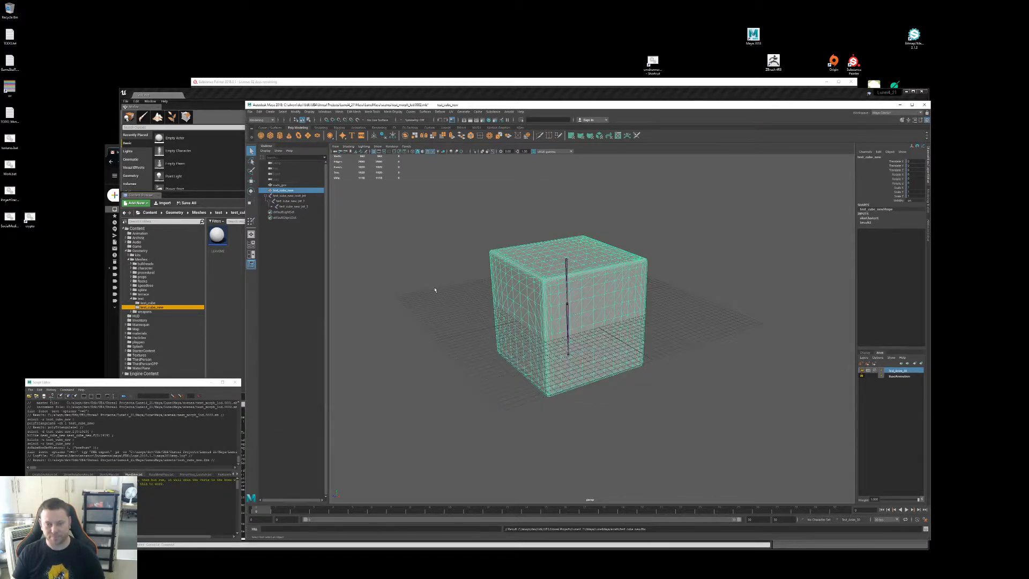
key(alt+Tab)
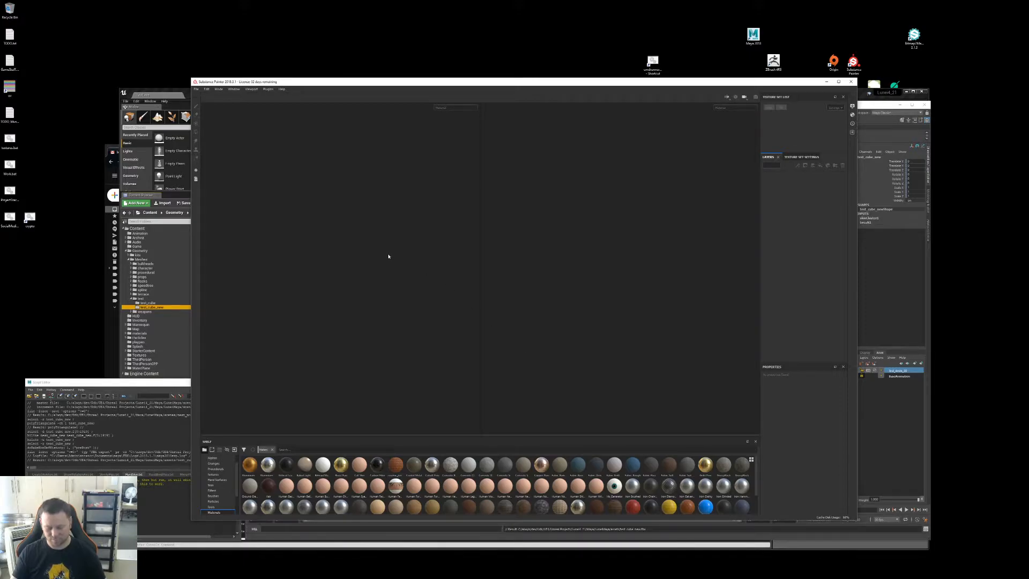
key(ctrl+n)
key(alt+Tab)
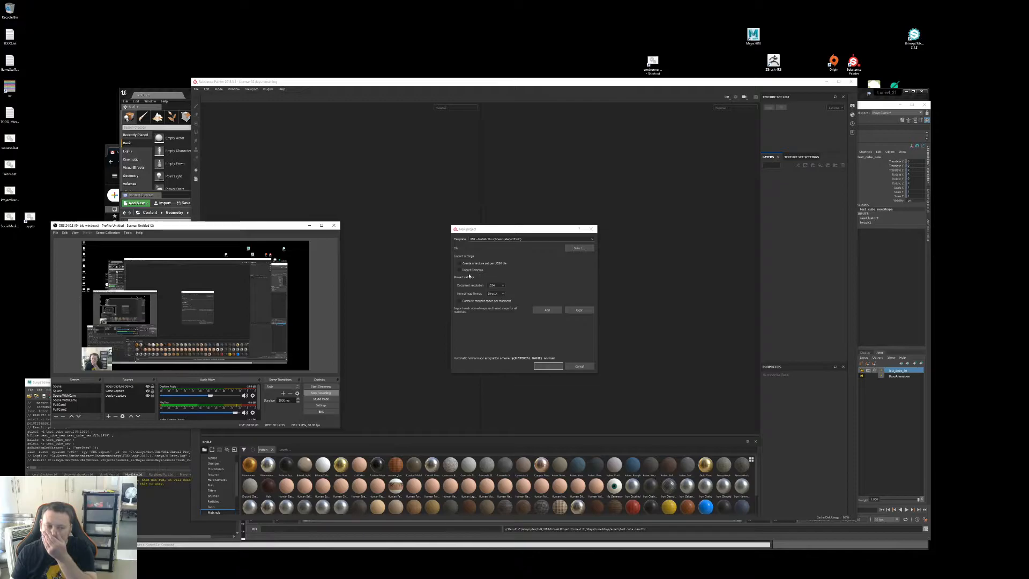
click(310, 226)
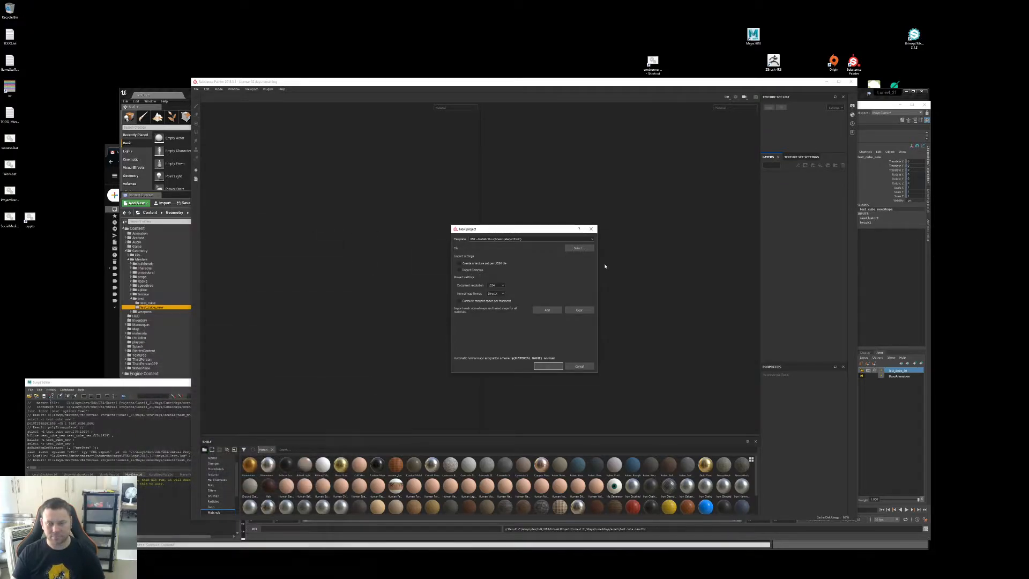
click(491, 288)
click(524, 285)
click(481, 301)
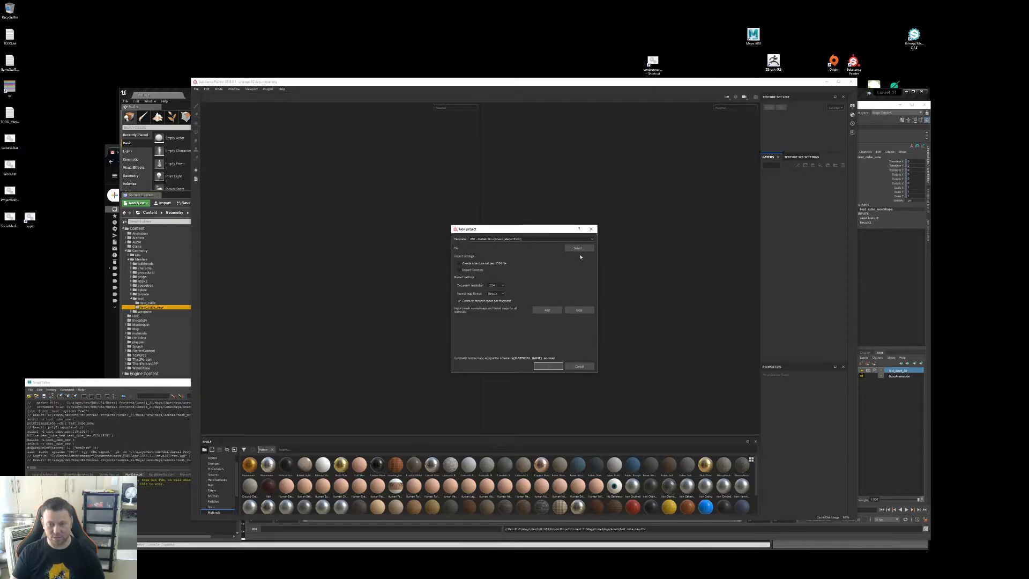
Step: Switch back to Maya and reopen the latest saved scene from the scenes folder, discarding the triangulated version
key(alt+Tab)
key(alt+Tab)
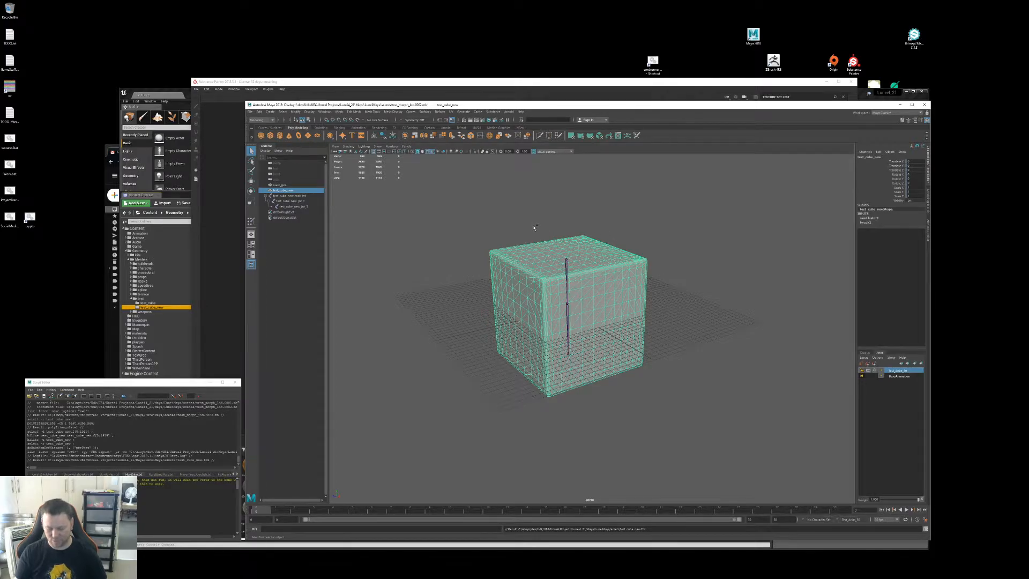
key(ctrl+o)
click(263, 238)
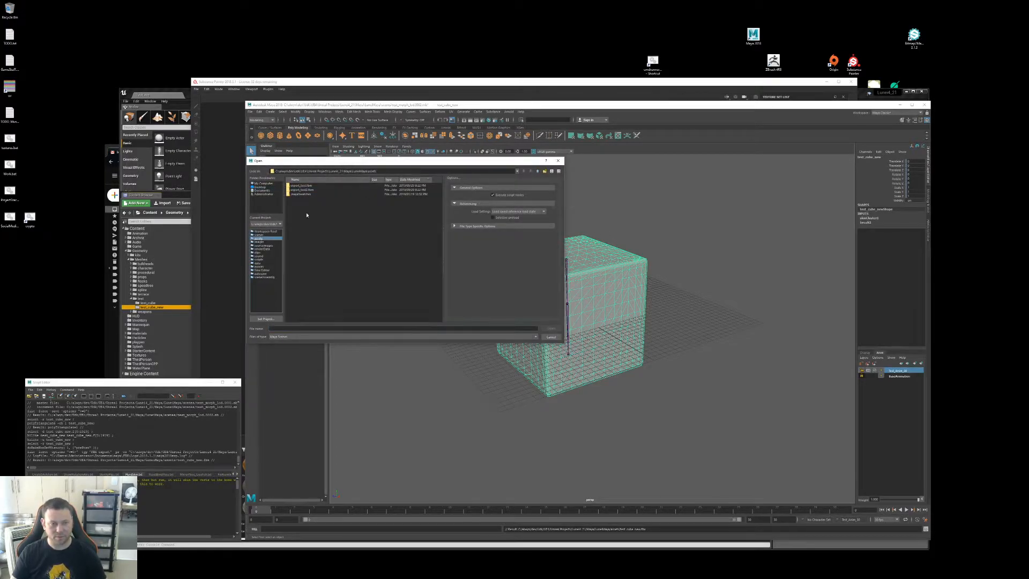
click(262, 235)
double_click(323, 185)
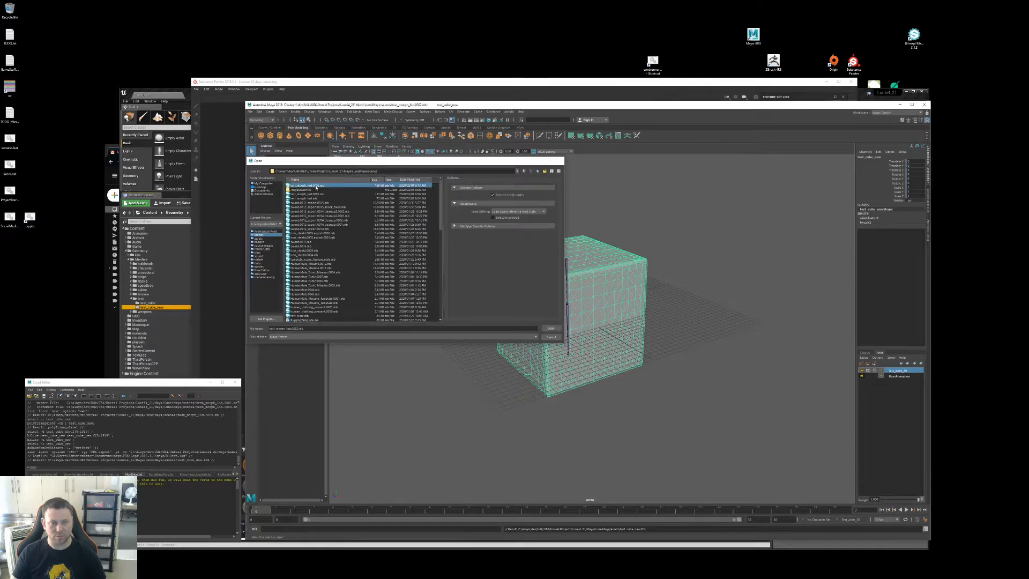
click(516, 296)
Step: Play the reopened cube's bending animation, stop it and return to the start frame
alt+drag(605, 291, 566, 292)
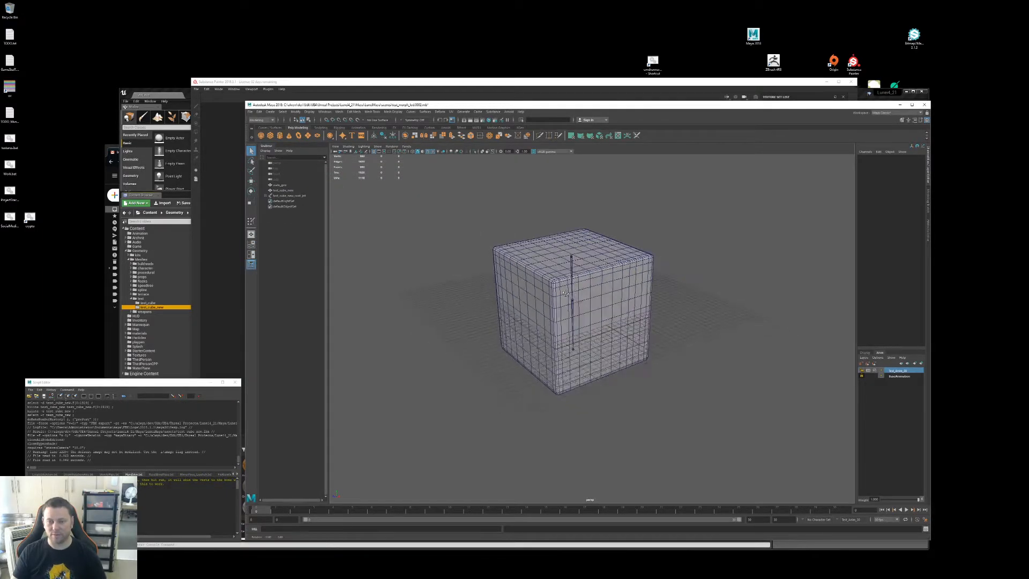
click(906, 509)
click(906, 510)
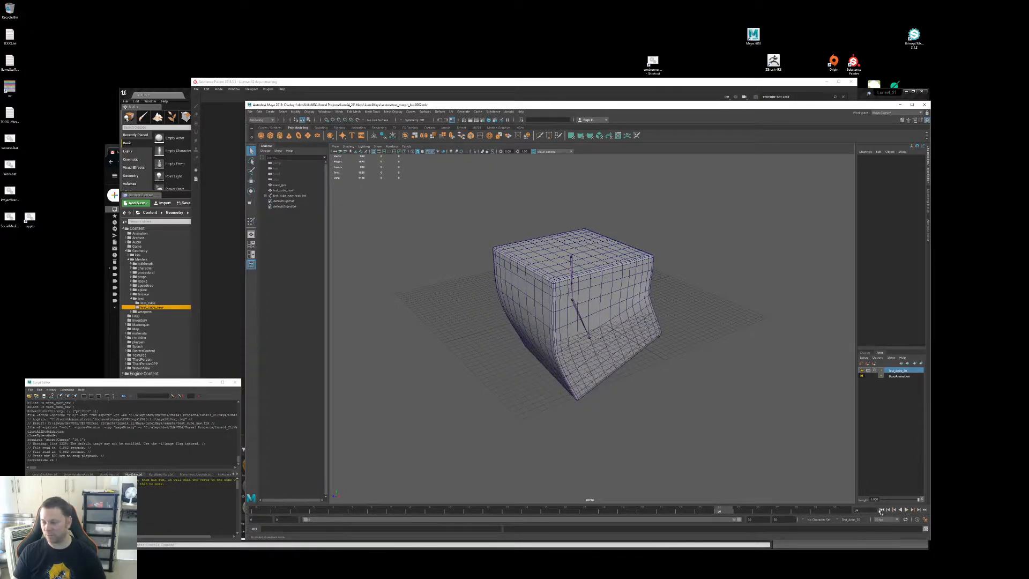
click(881, 509)
Step: Switch to Substance Painter, choose the exported test_cube_new FBX as the project mesh and create the project
key(alt+Tab)
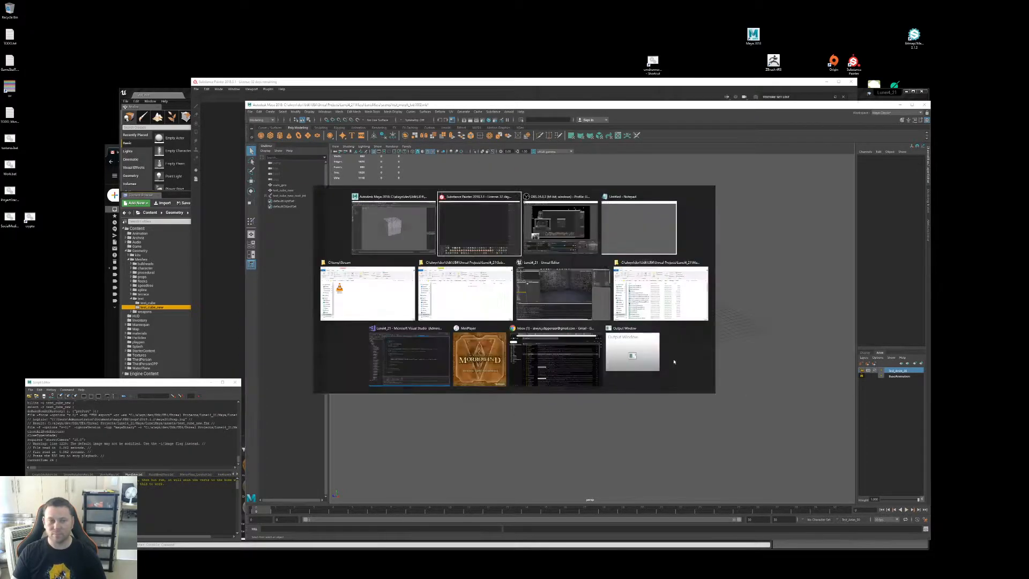
click(579, 248)
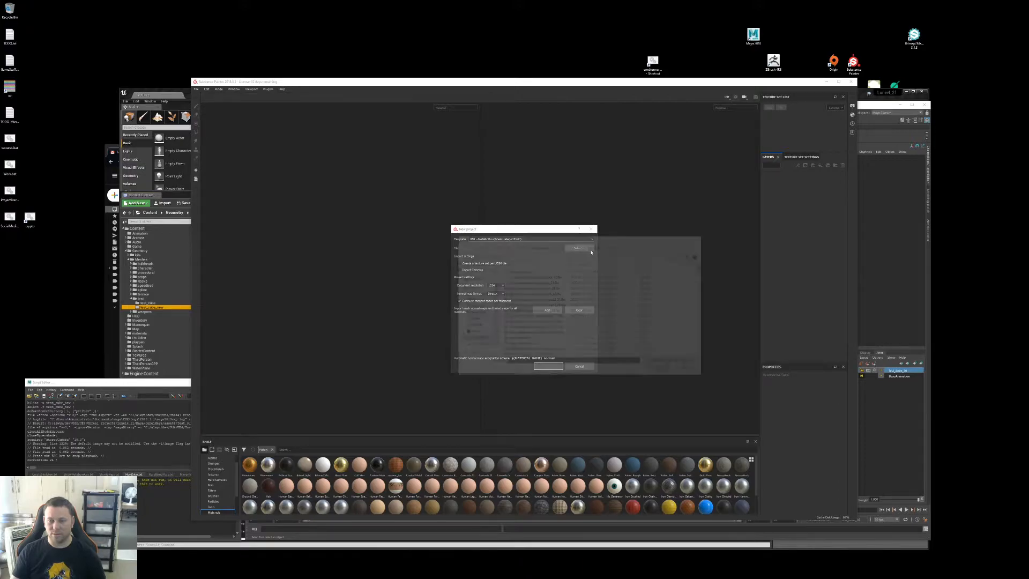
double_click(529, 272)
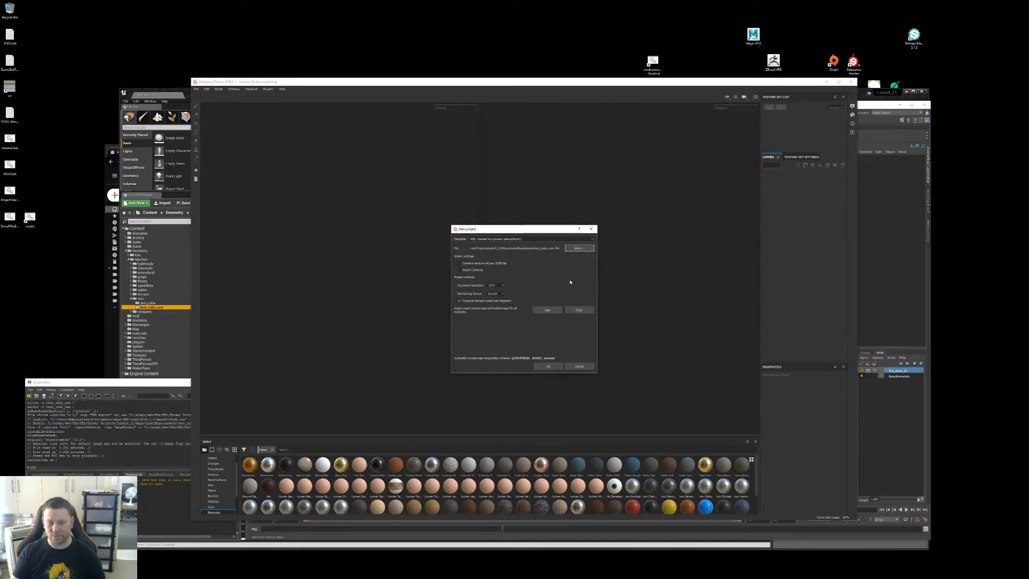
click(548, 366)
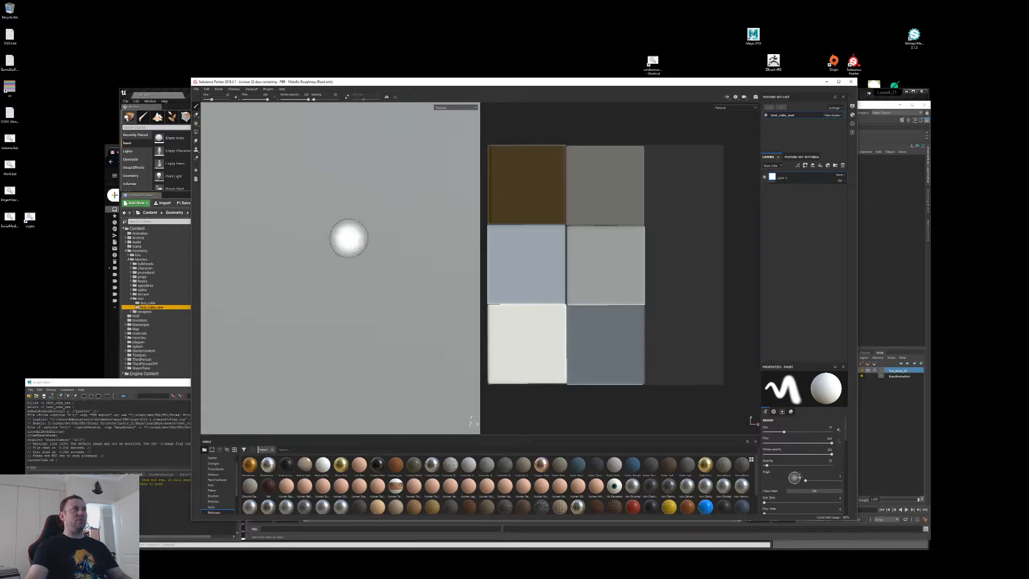
Step: Bake all mesh maps for the cube's texture set with the default baking settings
scroll(349, 239, down, 2)
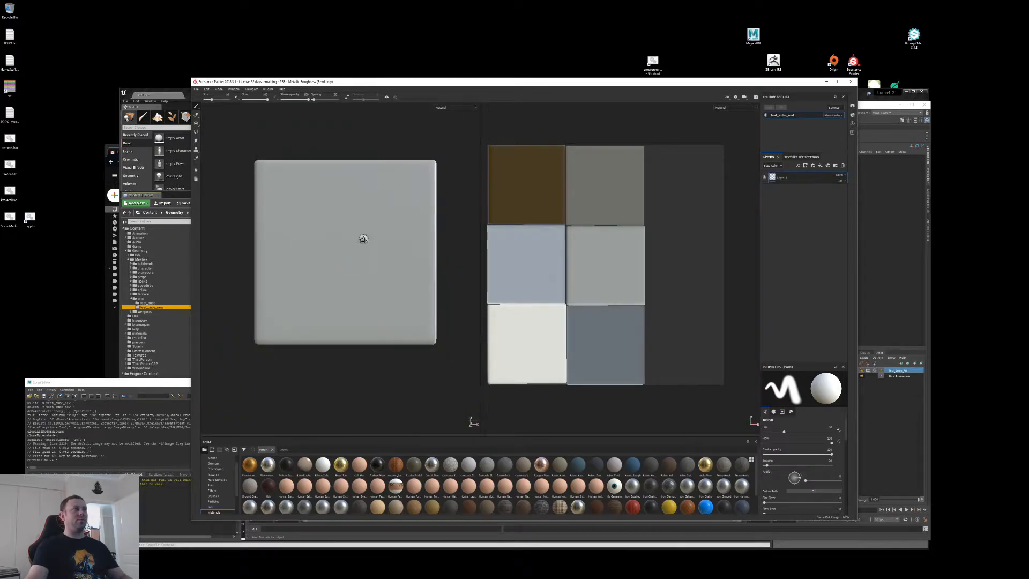
alt+drag(364, 239, 350, 249)
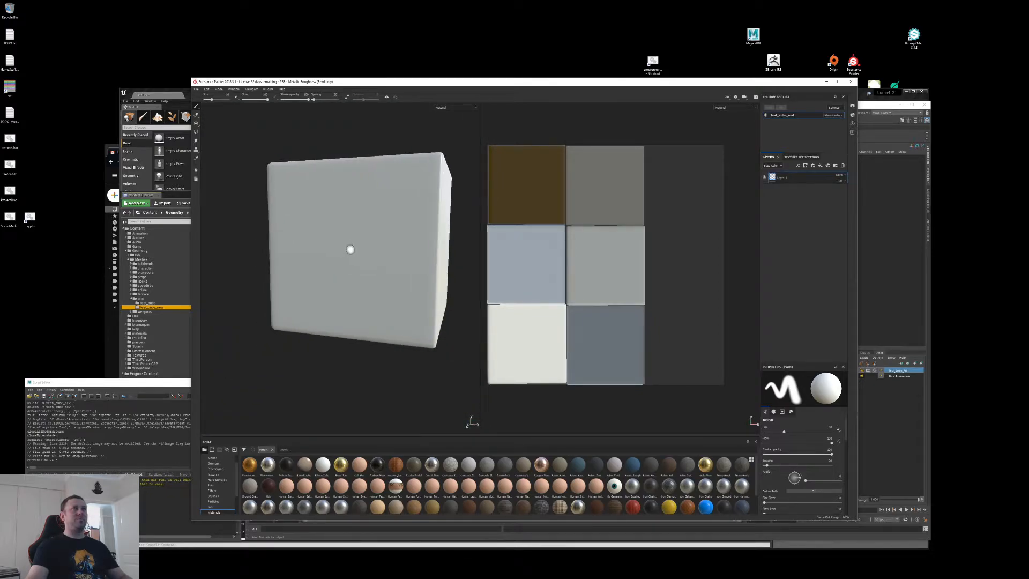
click(801, 157)
click(830, 252)
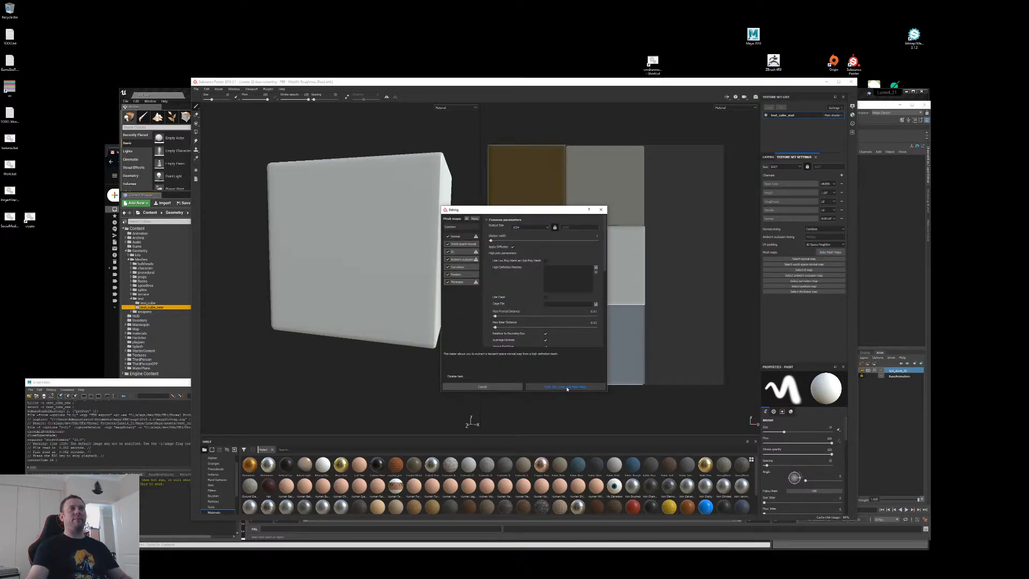
click(567, 387)
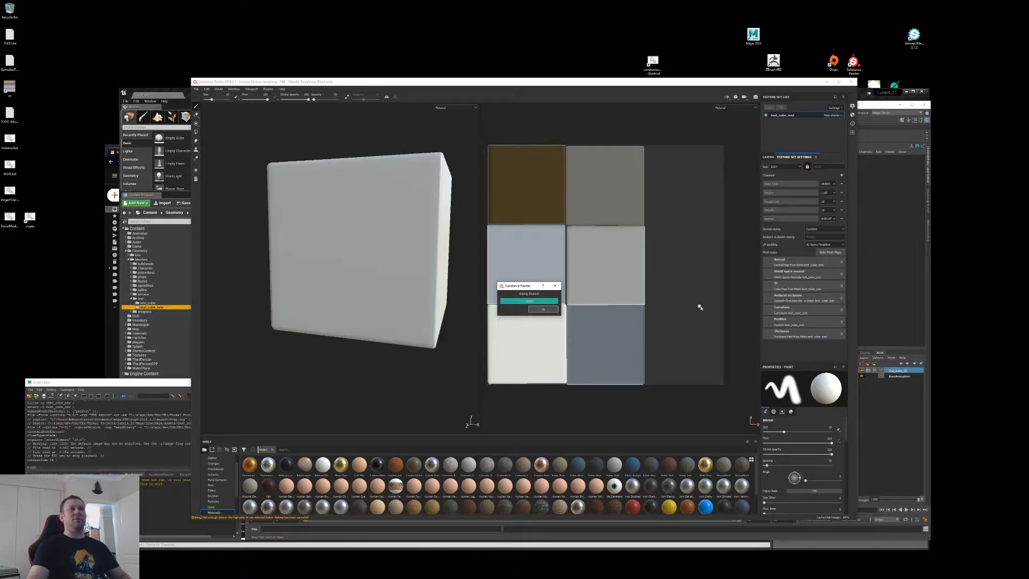
Step: Add a fill effect to Layer 1 and set its projection to tri-planar
click(768, 157)
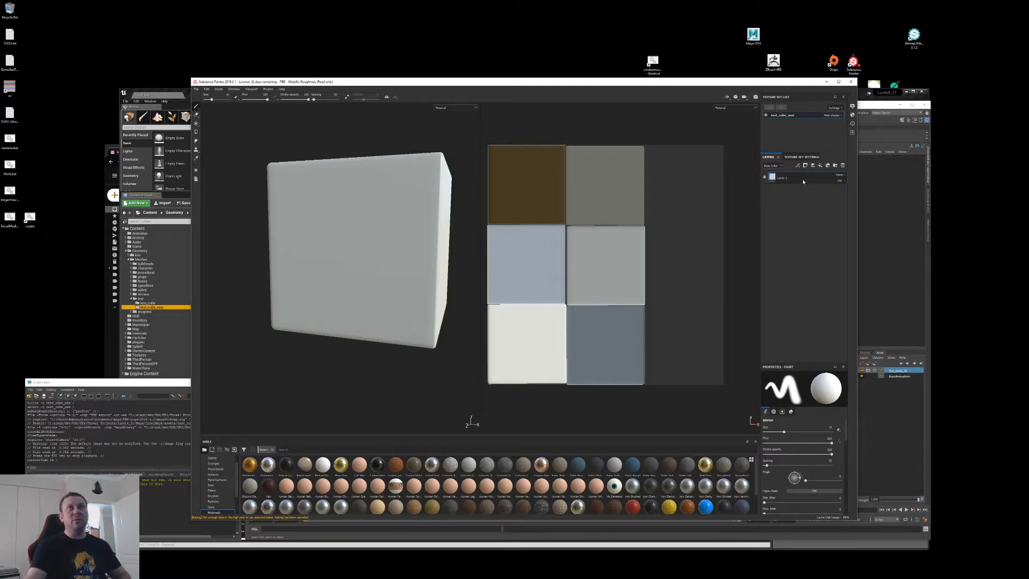
right_click(803, 182)
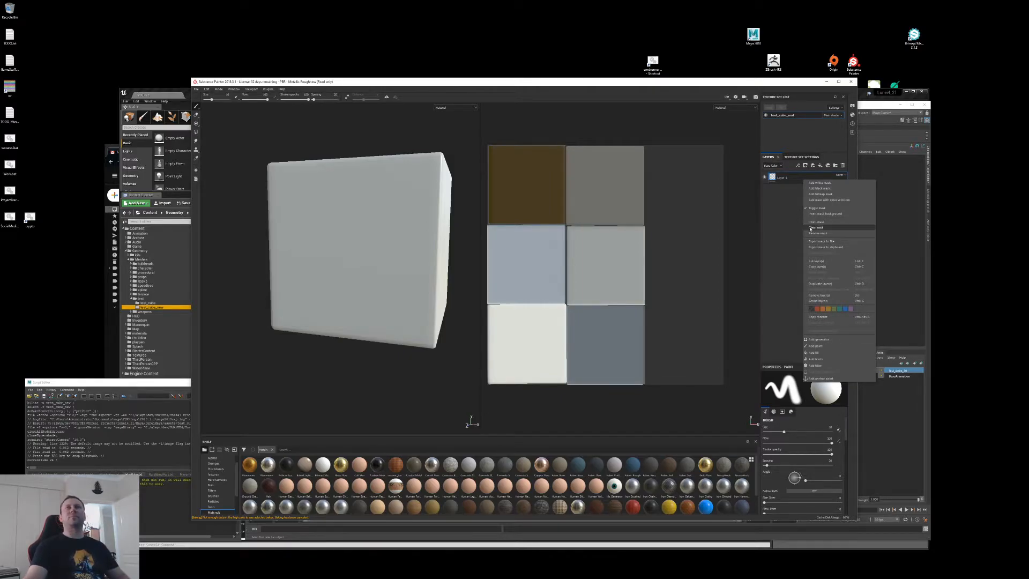
click(834, 352)
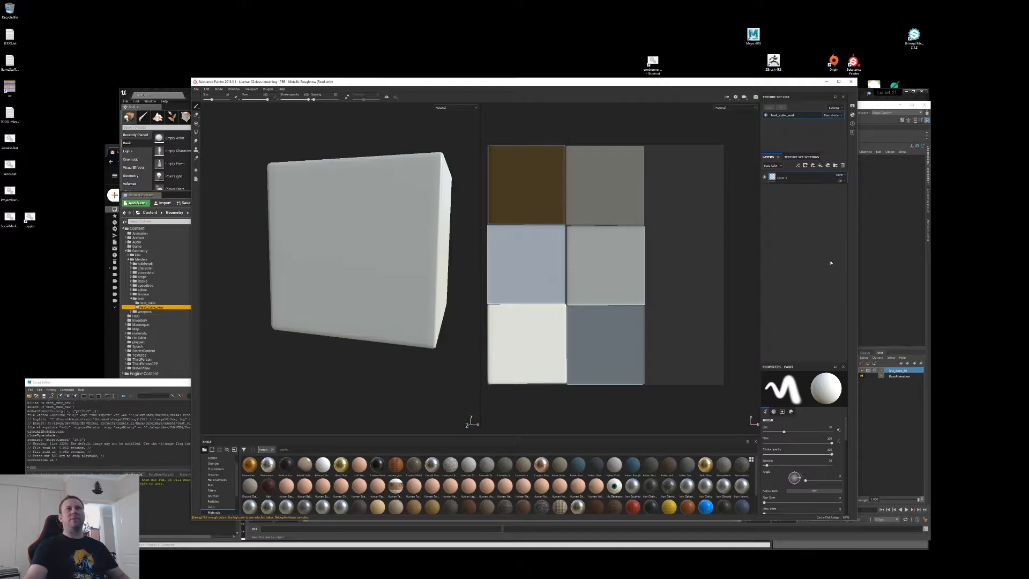
click(804, 394)
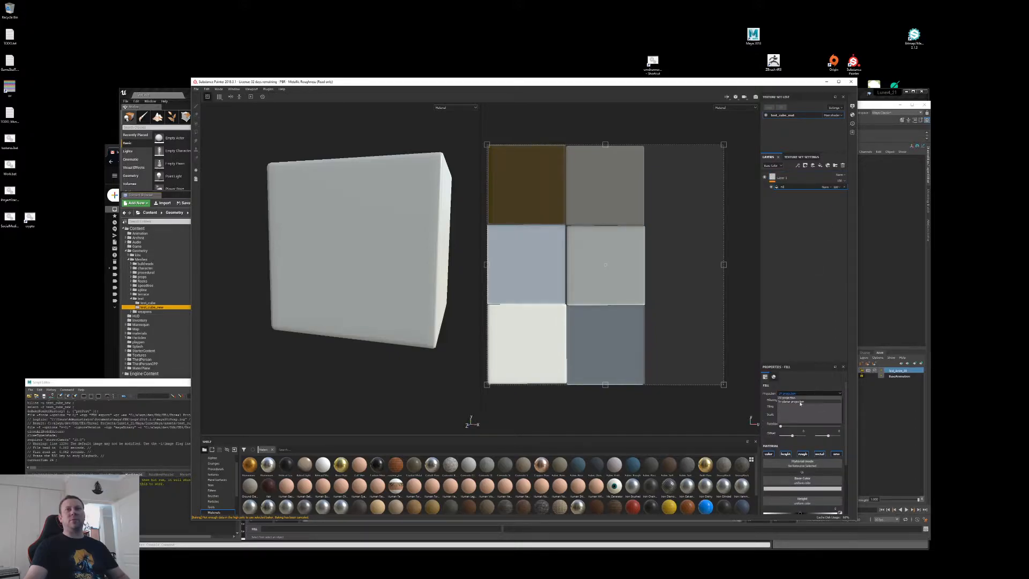
click(801, 402)
key(q)
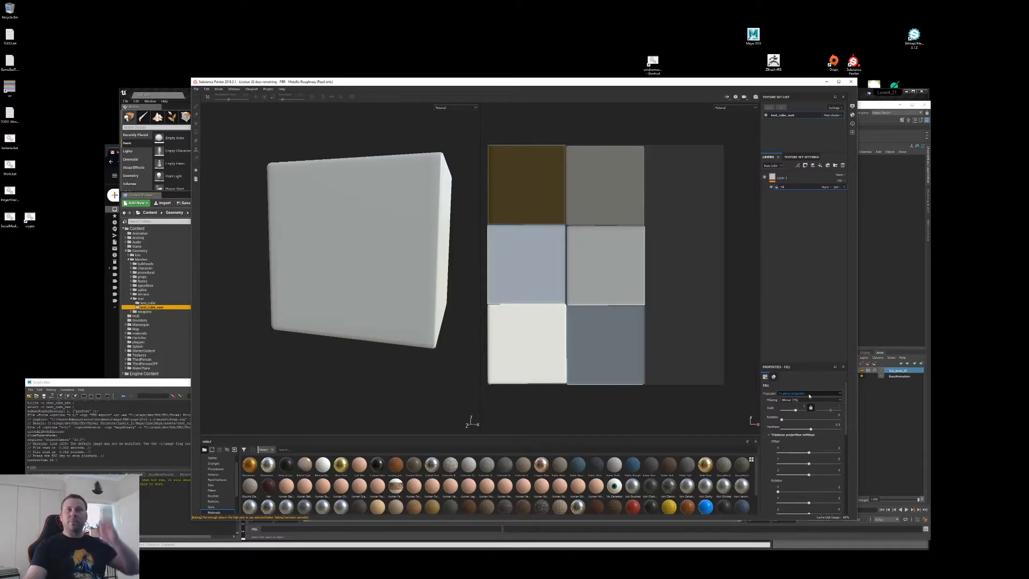
Step: Try a stone brick material on the fill and replace it with an orange-brown quilted leather material
scroll(606, 490, down, 1)
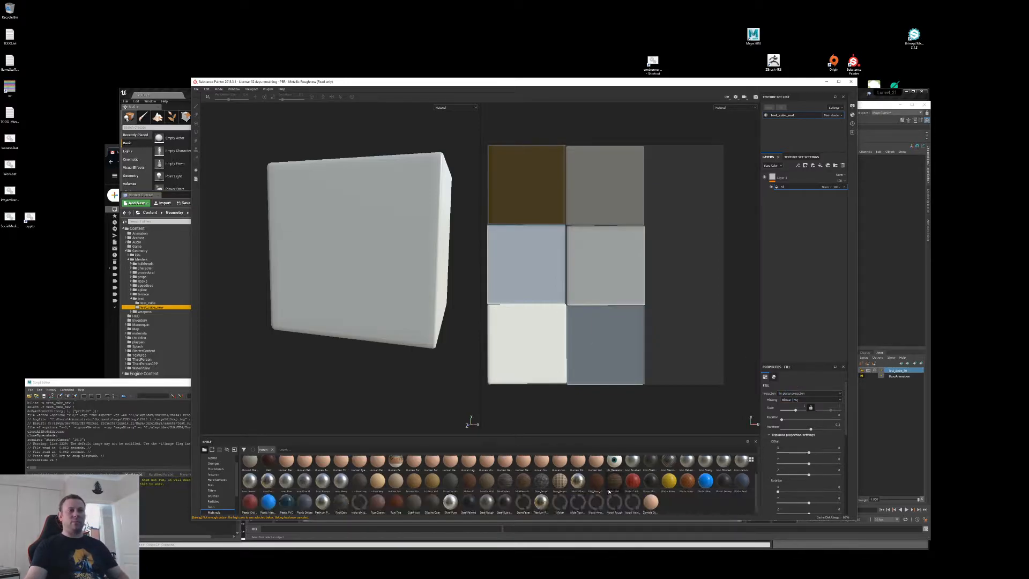
click(543, 484)
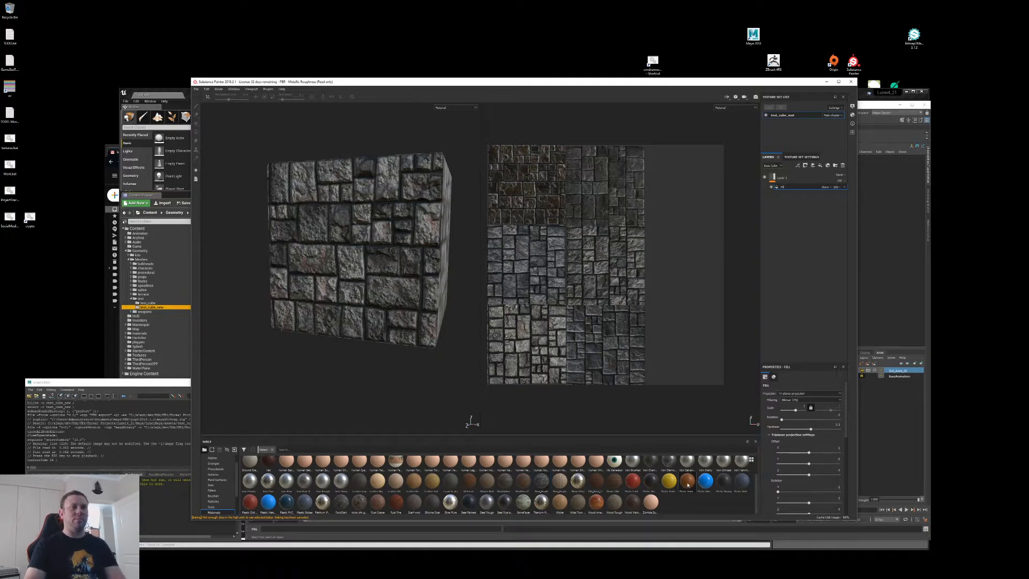
click(558, 480)
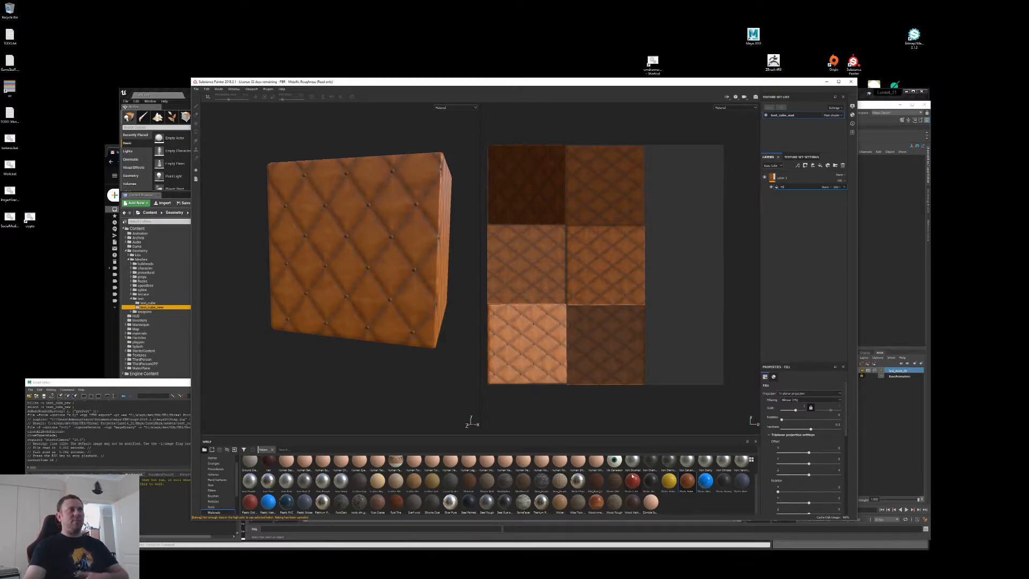
Step: Try a red striped knitted fabric material on the Layer 1 fill and view it from a raised corner angle
mouse_move(624, 472)
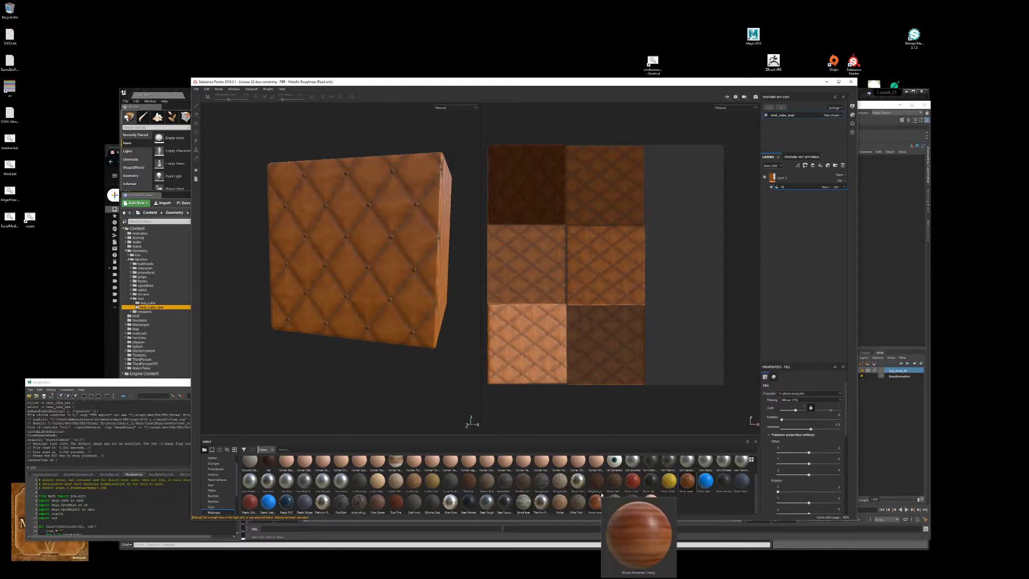
click(637, 485)
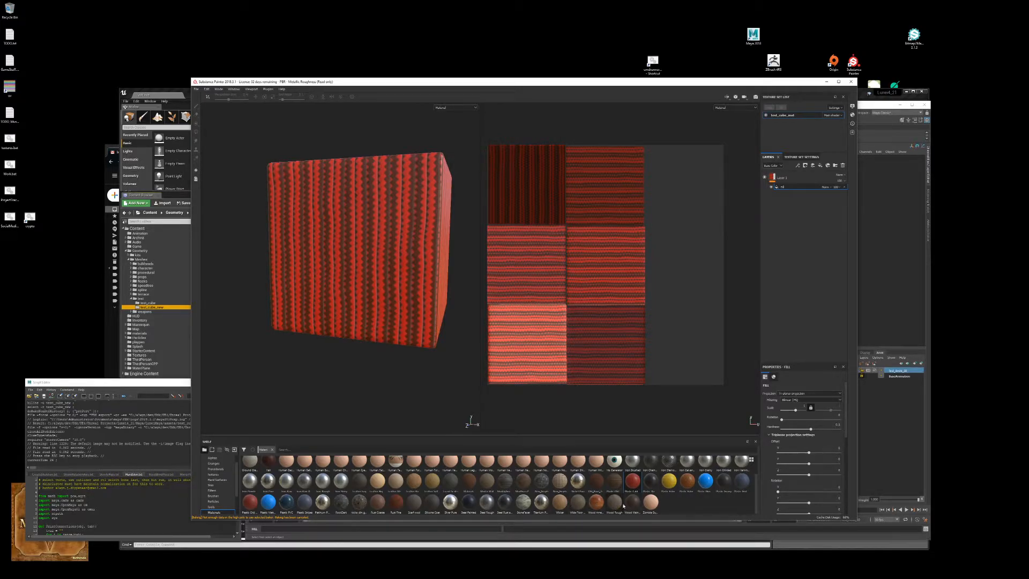
alt+drag(380, 325, 295, 358)
alt+middle_drag(295, 358, 348, 336)
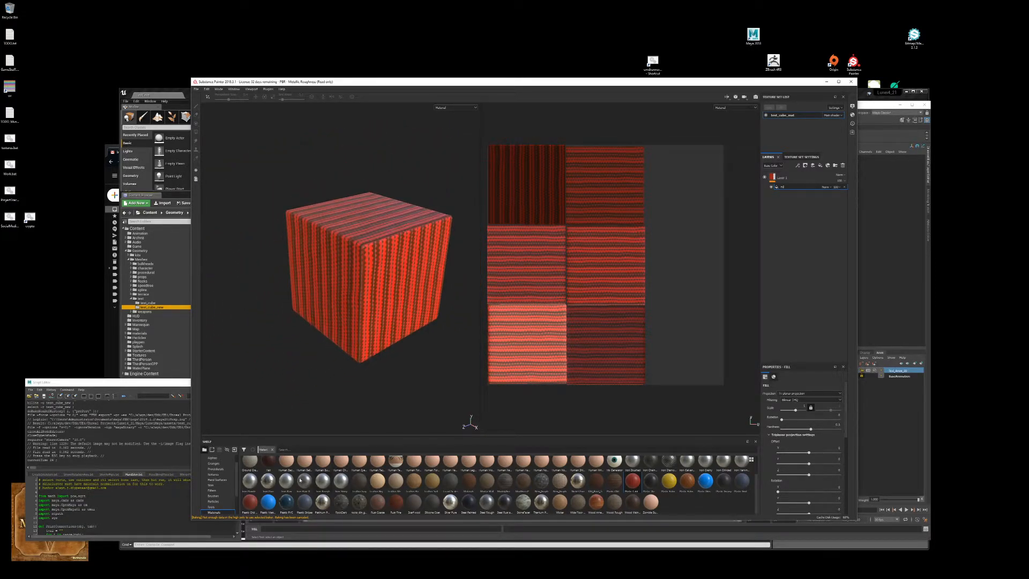
Step: Try a woven wicker material on the Layer 1 fill and replace it with a reddish-brown roof tile material
scroll(221, 491, down, 3)
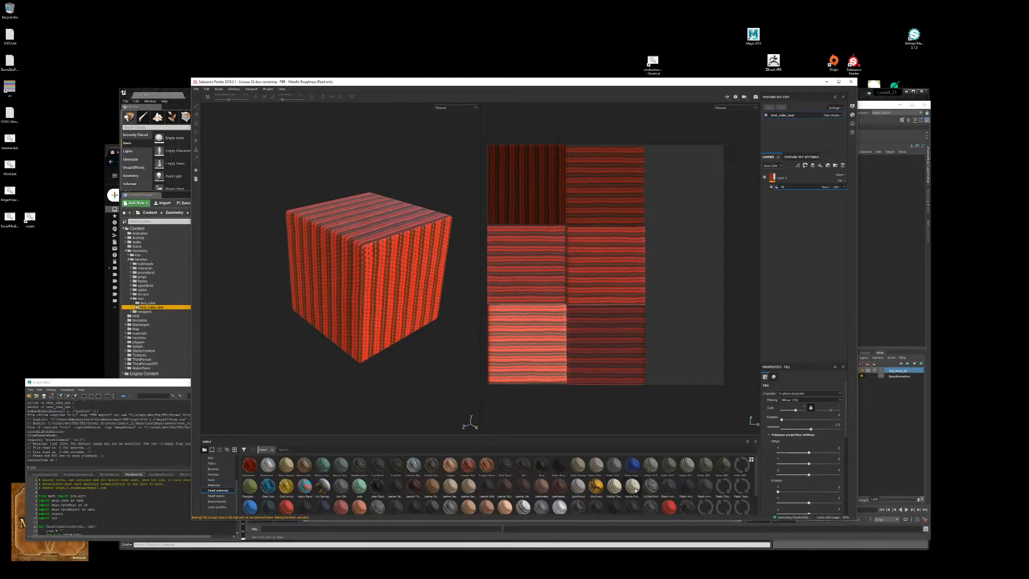
scroll(637, 491, down, 2)
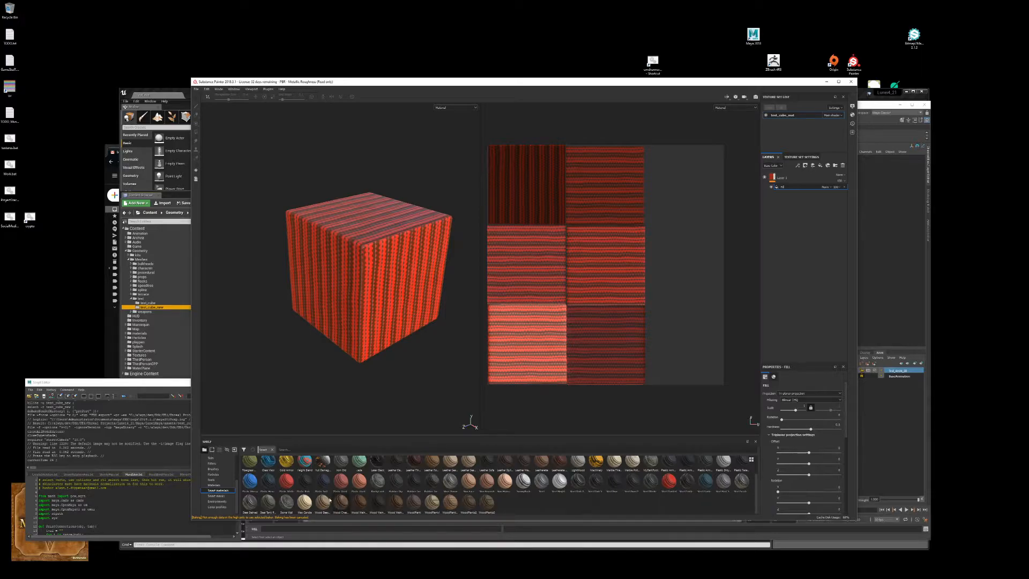
scroll(427, 491, up, 1)
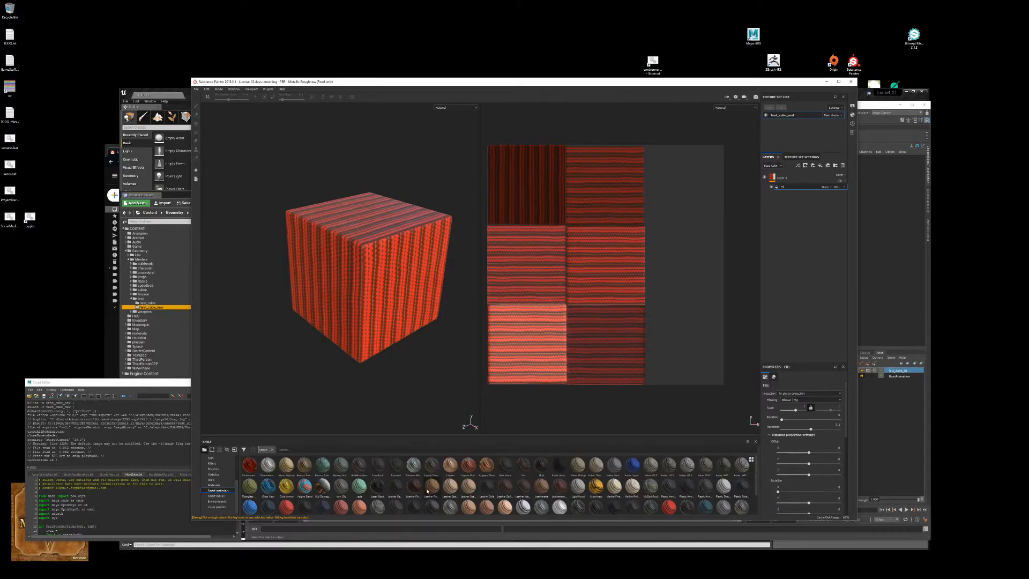
click(222, 485)
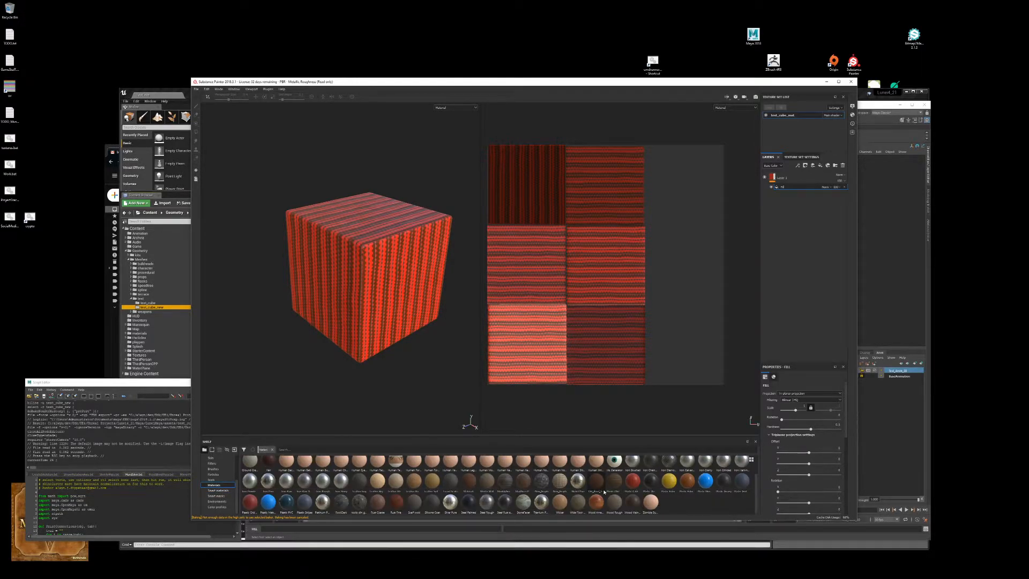
click(560, 481)
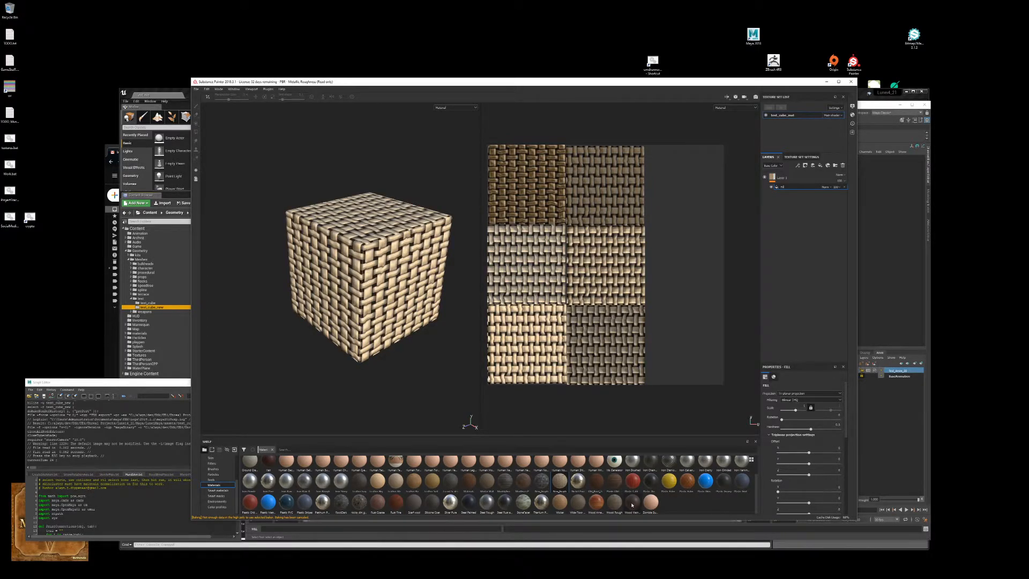
click(596, 481)
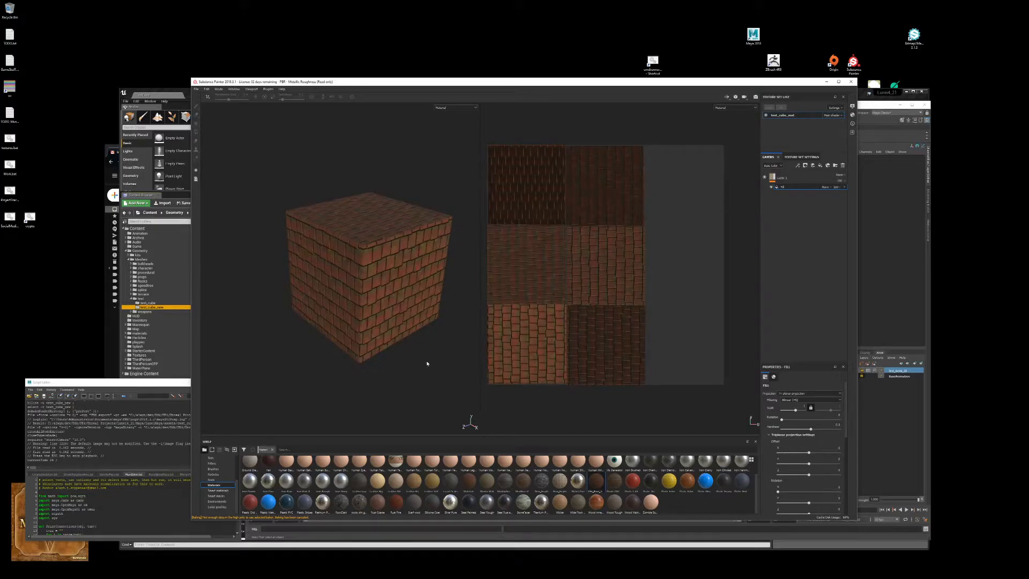
alt+drag(429, 363, 432, 356)
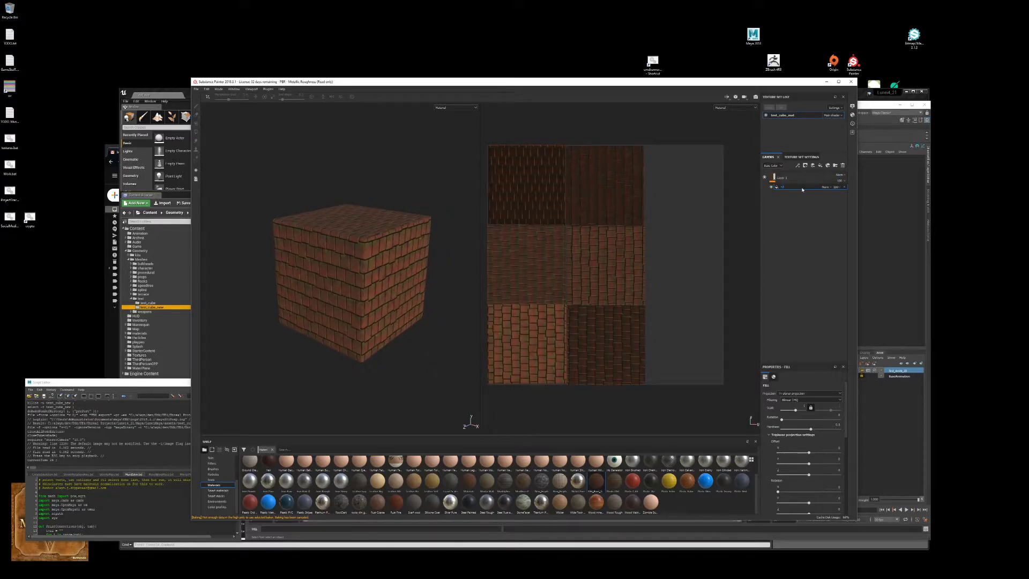
Step: Add a second layer with a fill effect and apply the Wood Rough material to it
click(813, 165)
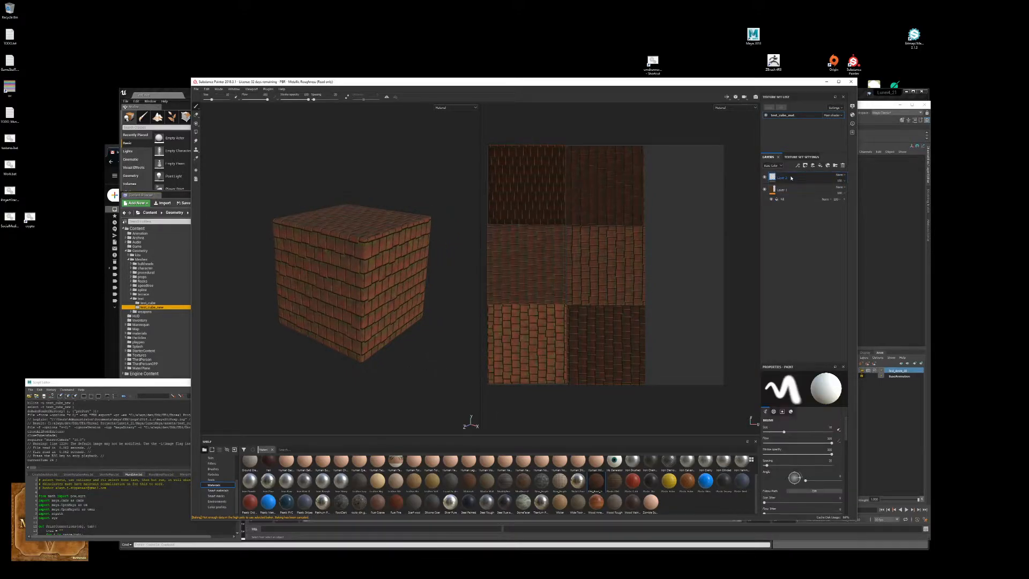
right_click(791, 177)
click(826, 343)
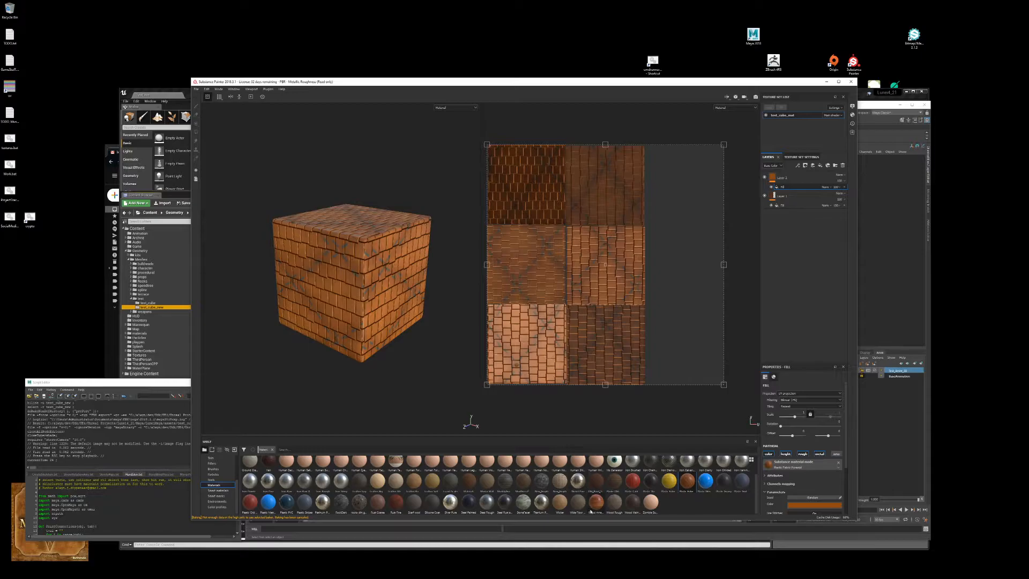
drag(614, 502, 638, 324)
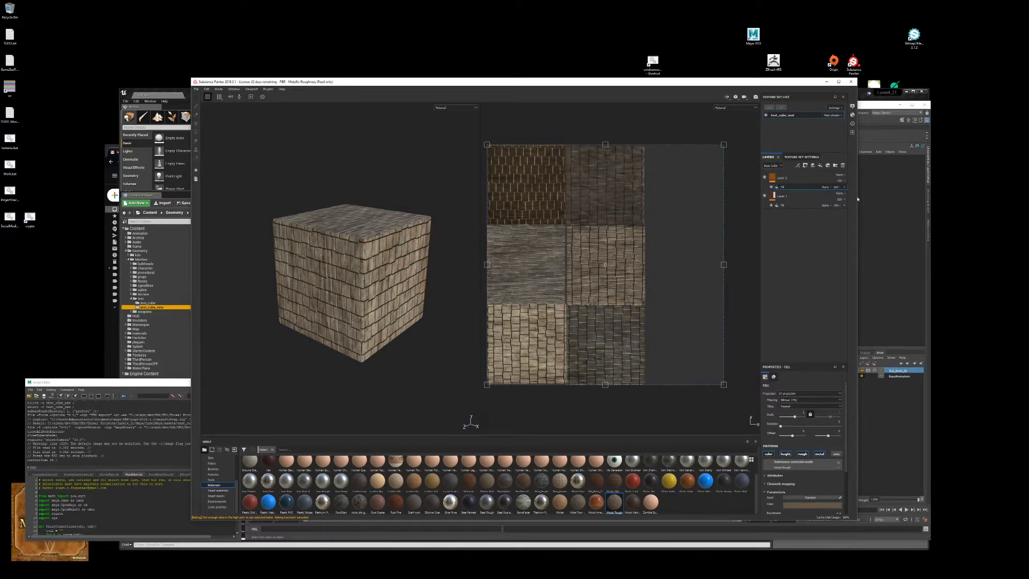
Step: Set the projection of the Layer 2 fill effect to tri-planar
right_click(802, 177)
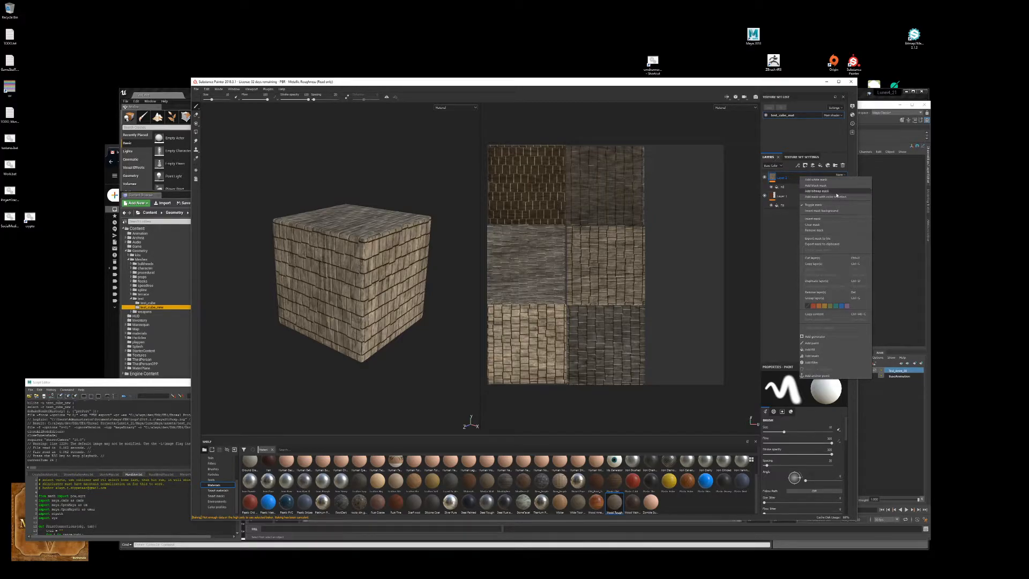
click(785, 186)
click(809, 393)
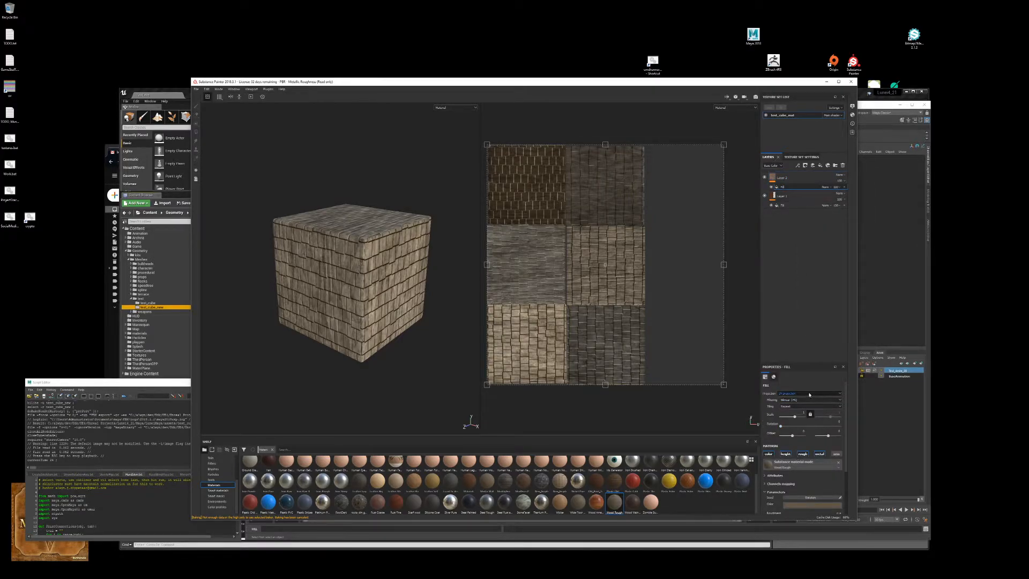
click(807, 403)
Step: Add a black mask to Layer 2 and drive it with a Dripping Rust generator
right_click(802, 178)
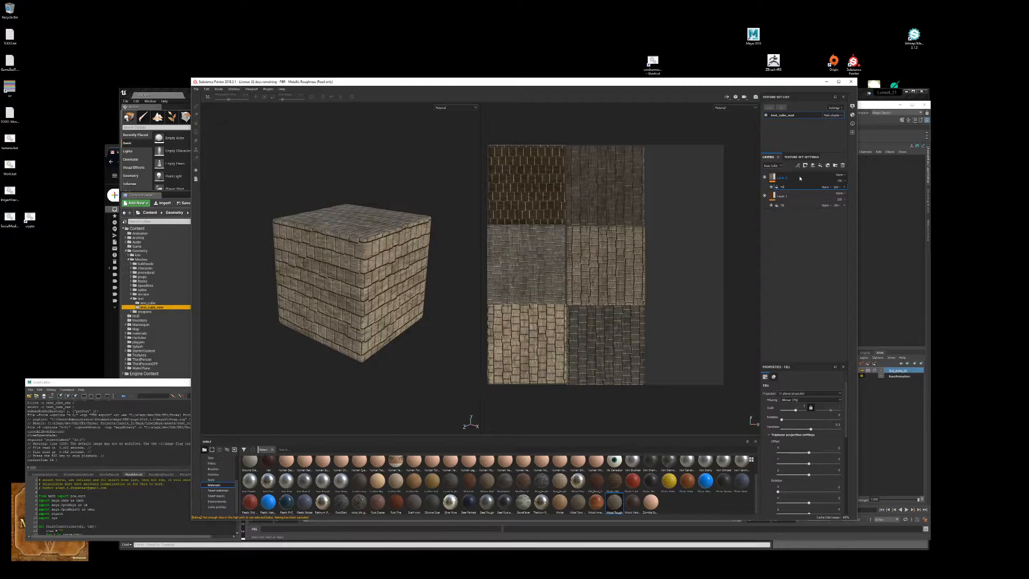
click(826, 186)
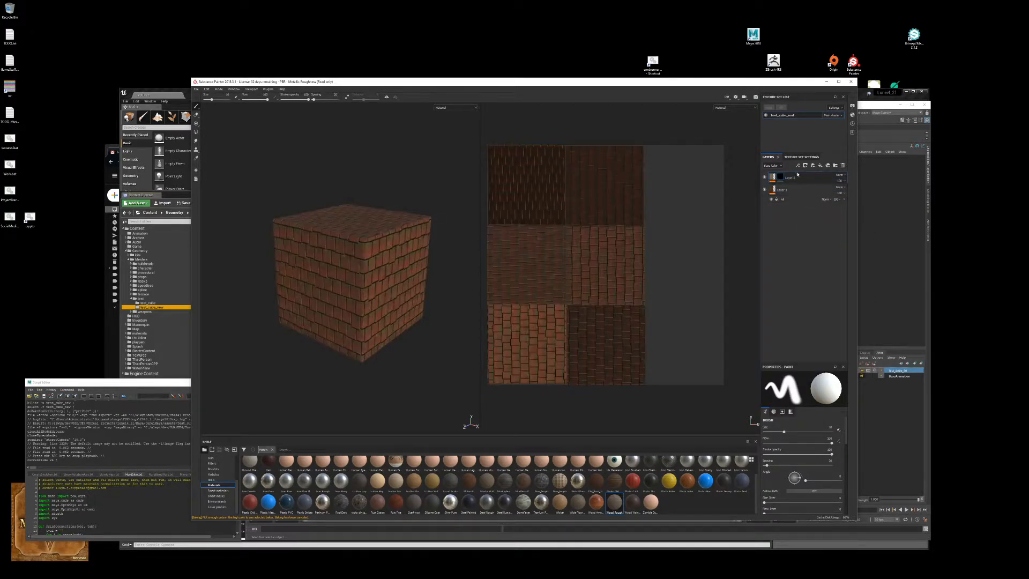
right_click(782, 177)
click(809, 284)
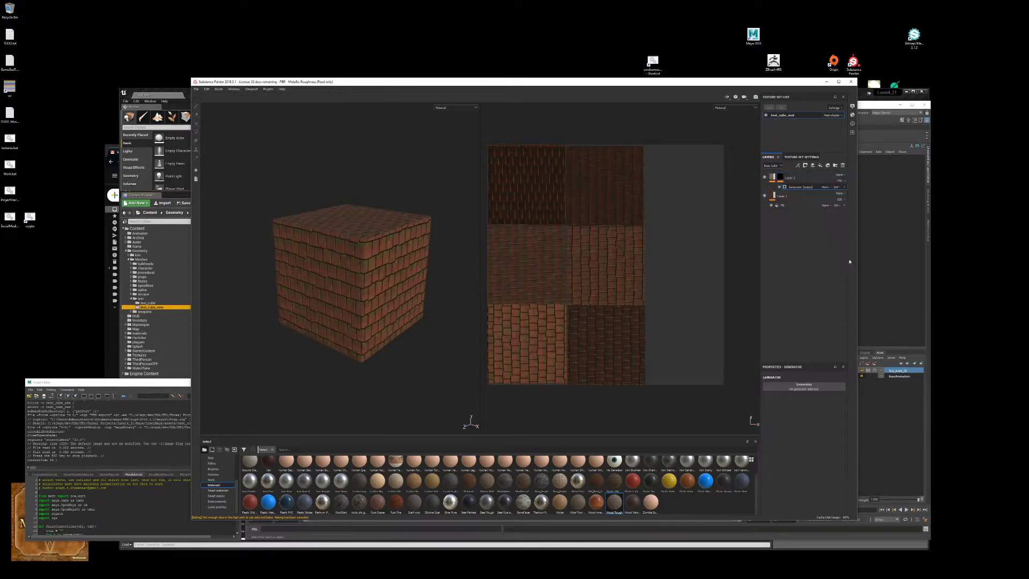
click(804, 385)
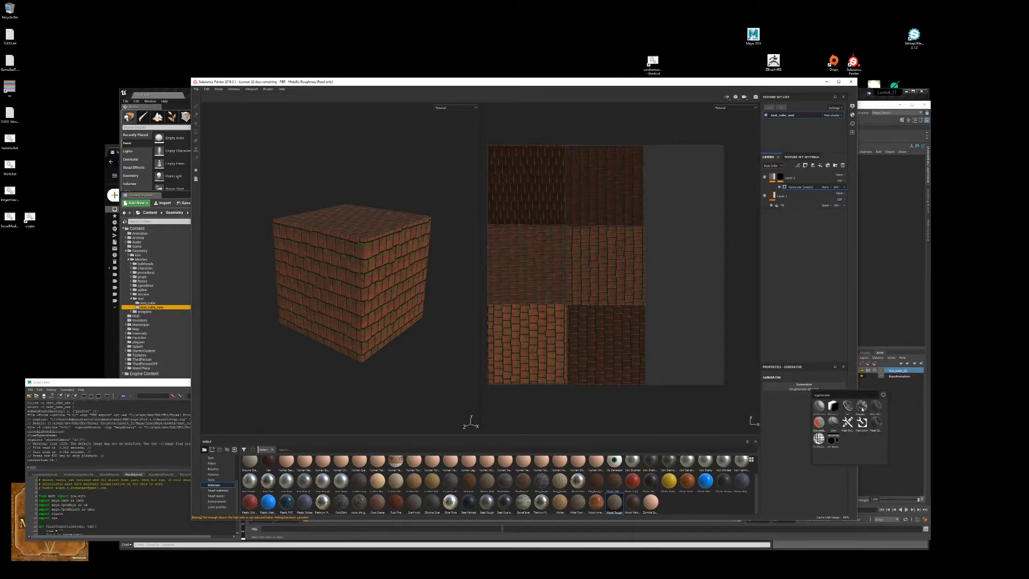
click(861, 406)
alt+drag(449, 291, 450, 293)
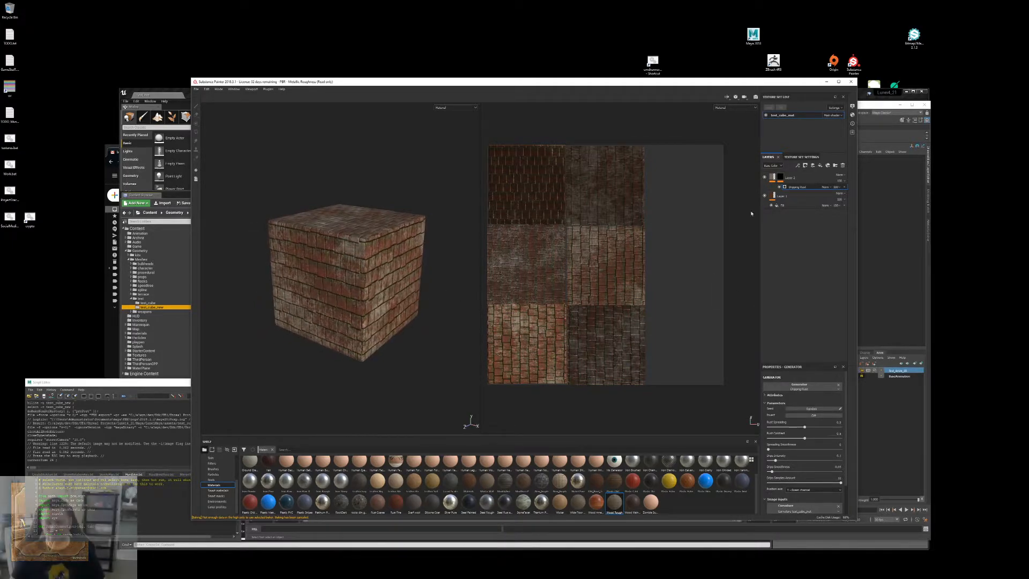
Step: Darken the color parameter of the Wood Rough material on the Layer 2 fill to a dark orange-brown
click(780, 178)
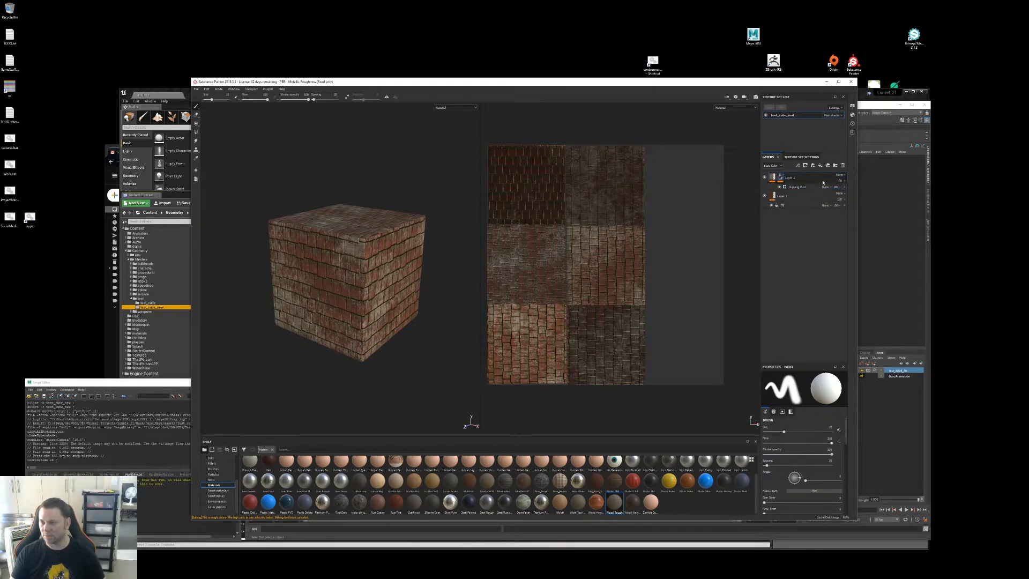
click(773, 177)
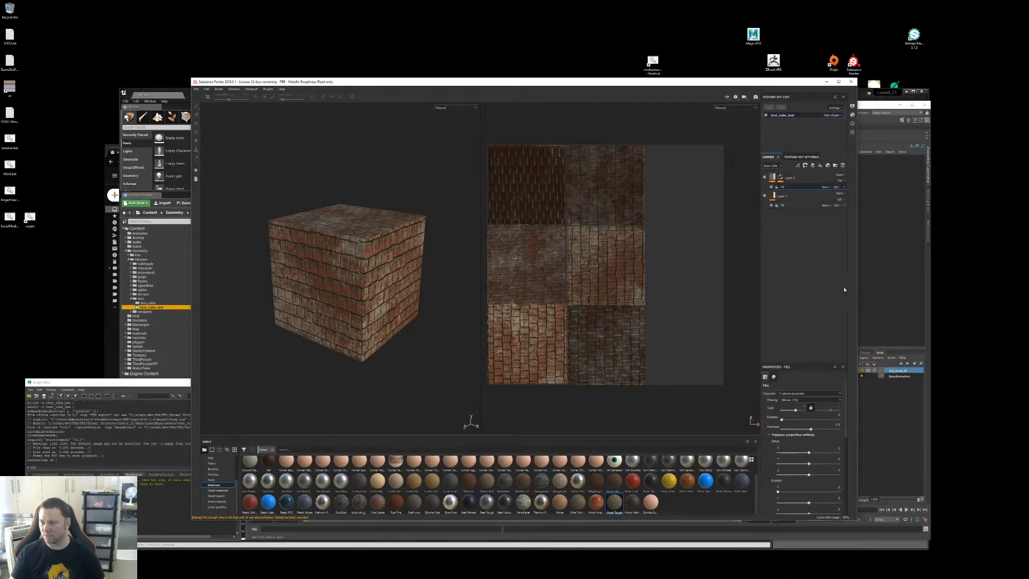
scroll(803, 442, down, 5)
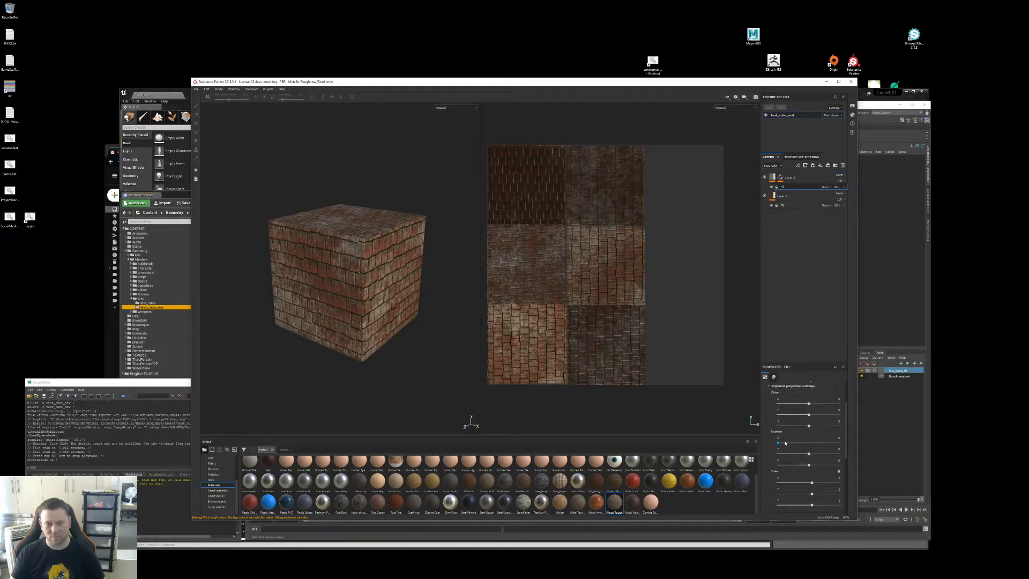
scroll(787, 443, down, 2)
click(812, 445)
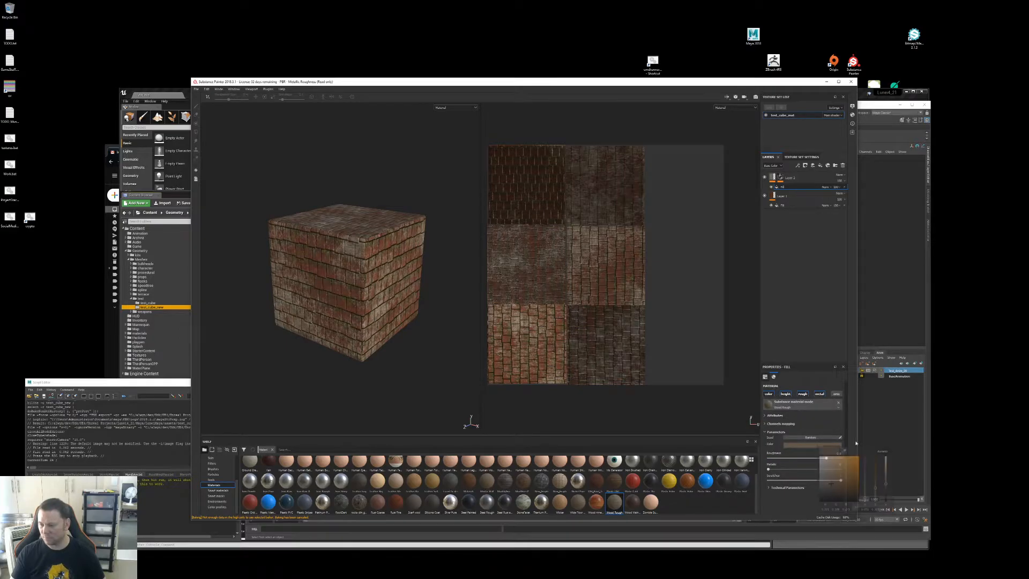
drag(888, 486, 888, 491)
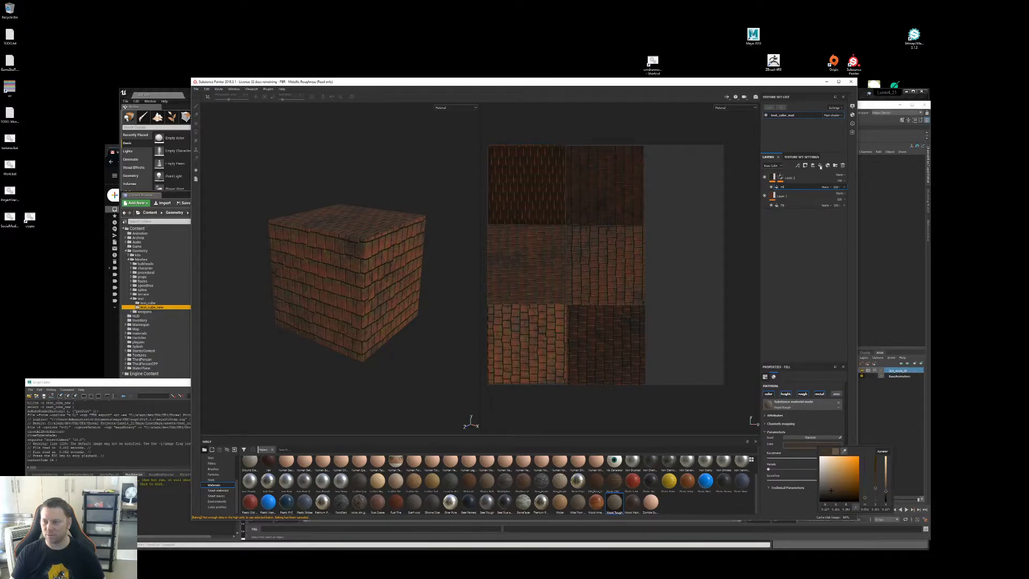
click(781, 178)
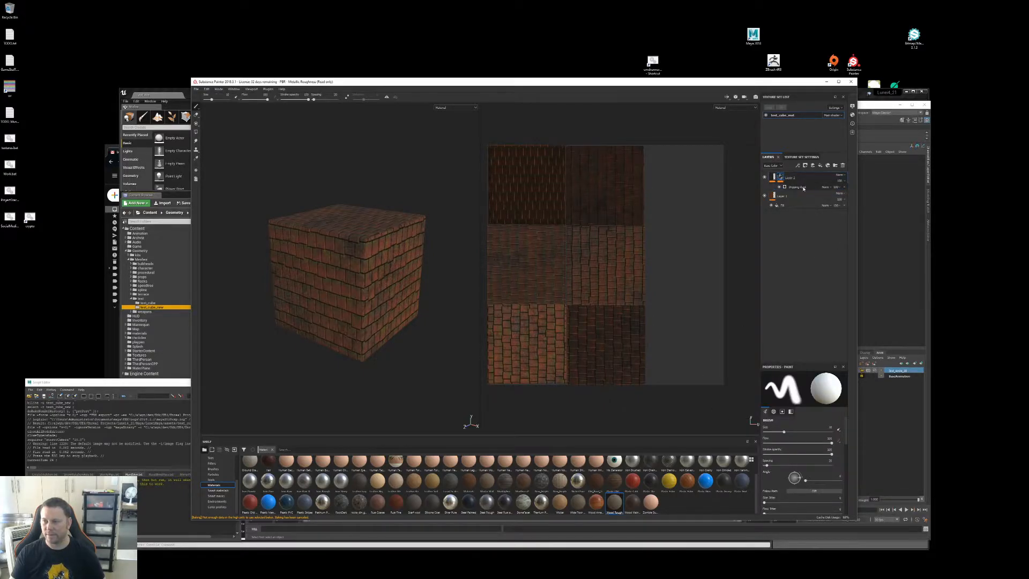
click(804, 188)
click(815, 178)
click(844, 177)
click(846, 183)
click(846, 184)
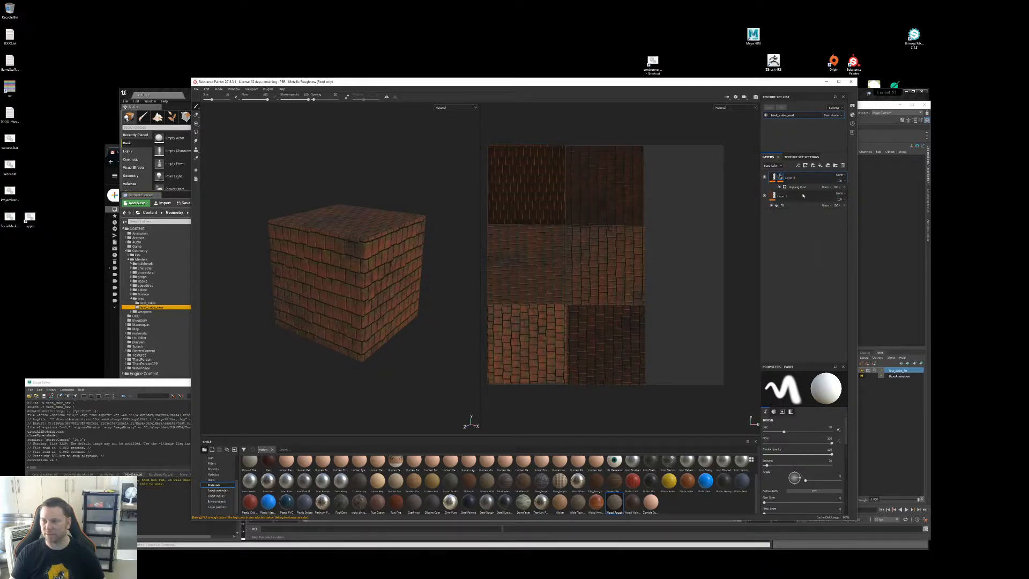
Step: Start saving the project, switch to File Explorer and copy the path of the empty test_cube_new folder
key(ctrl+s)
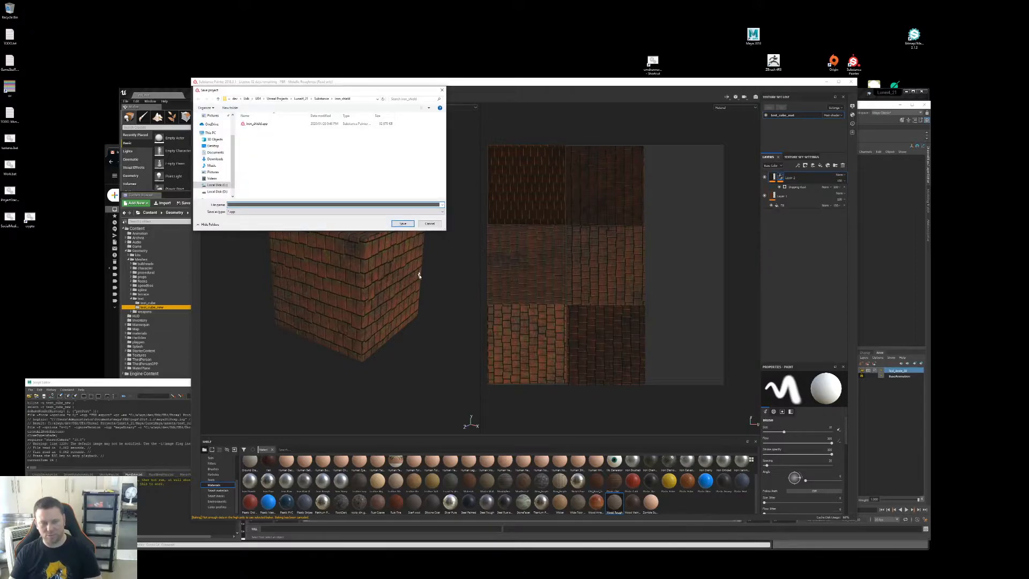
key(alt+Tab)
key(alt+Tab)
key(alt+Tab)
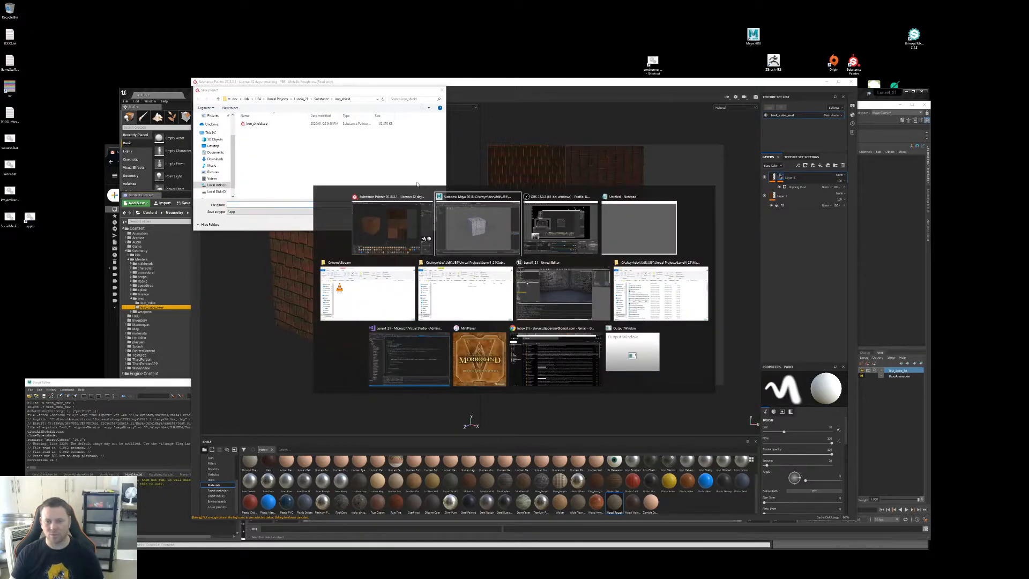
key(alt+Tab)
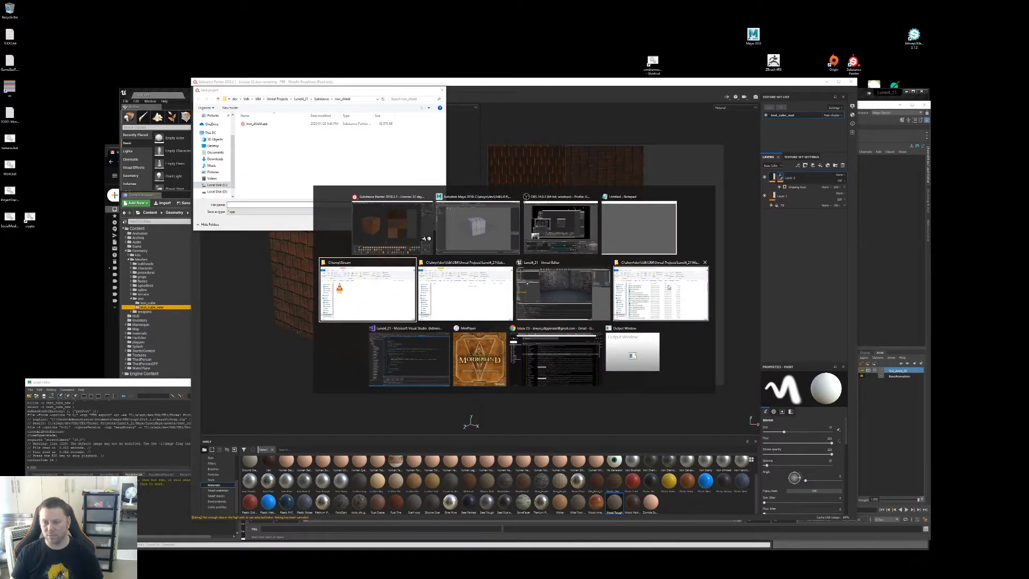
key(Escape)
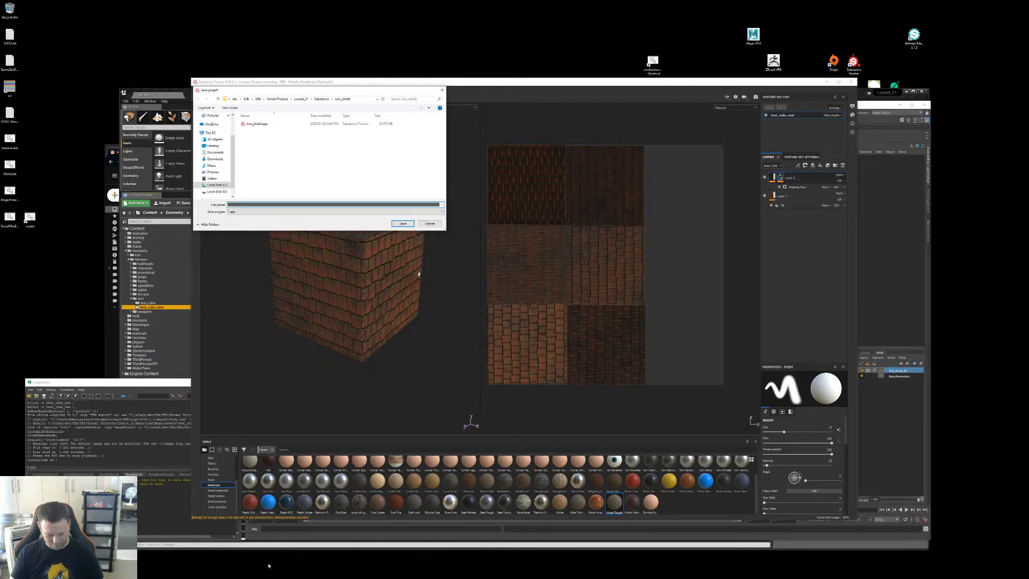
key(alt+Tab)
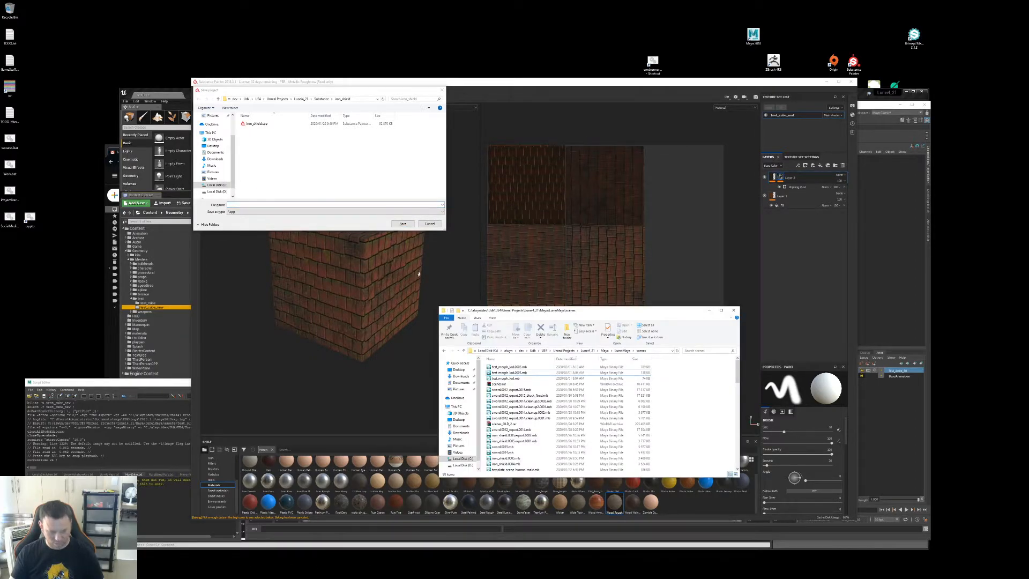
key(alt+Tab)
key(alt+d)
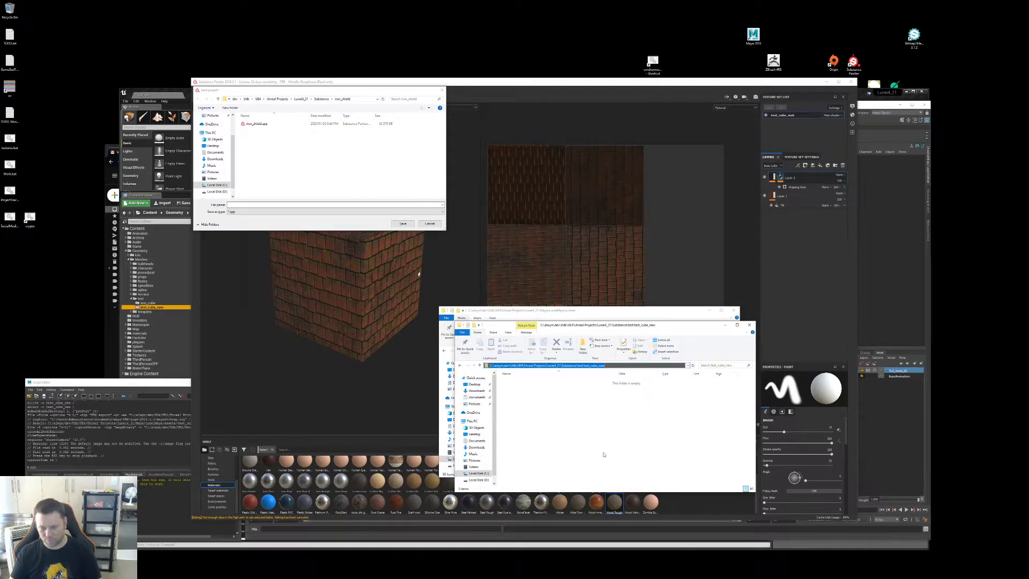
key(ctrl+c)
Step: Save the Substance Painter project as test_cube_new in the test_cube_new folder
click(343, 204)
key(ctrl+v)
key(Return)
key(alt+d)
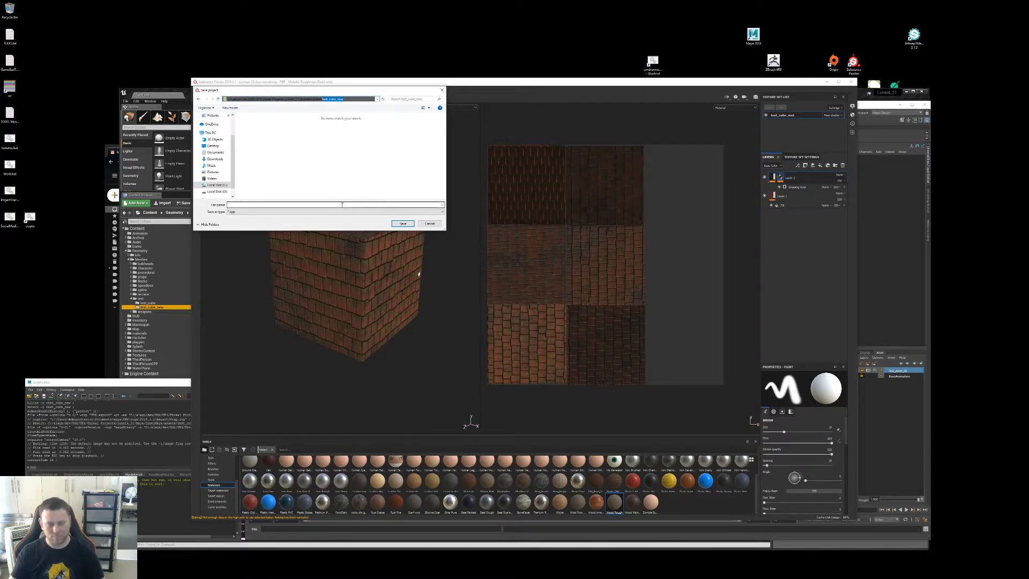
click(341, 205)
key(ctrl+v)
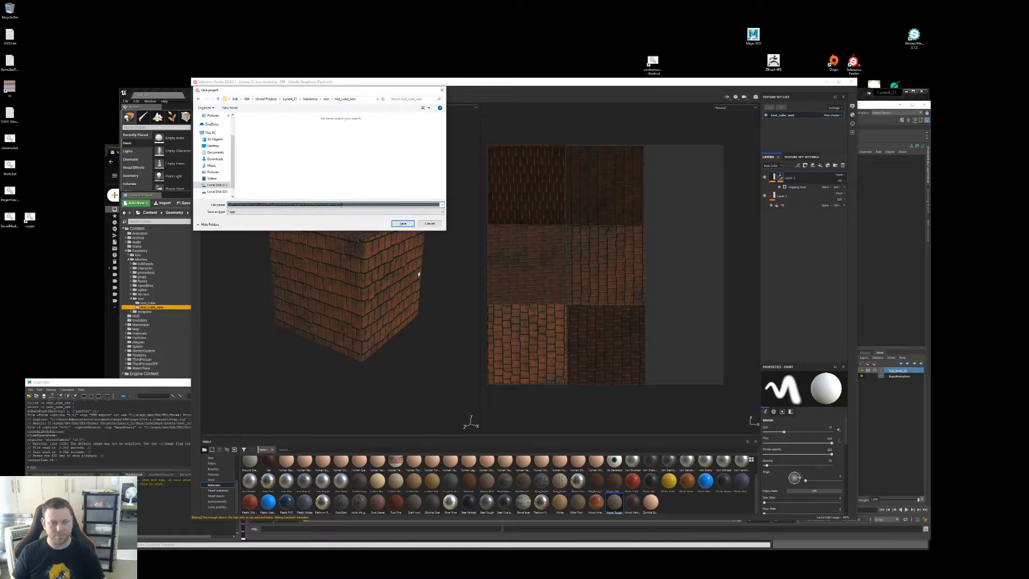
key(Return)
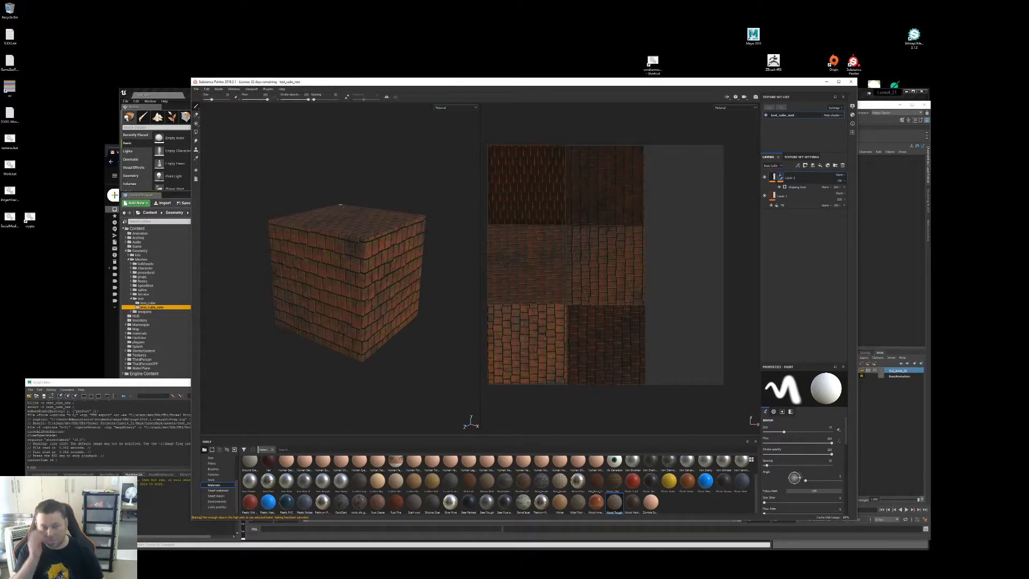
Step: Export the cube's textures to the test_cube_new folder with the Unreal Engine 4 (Packed) configuration
key(ctrl+shift+e)
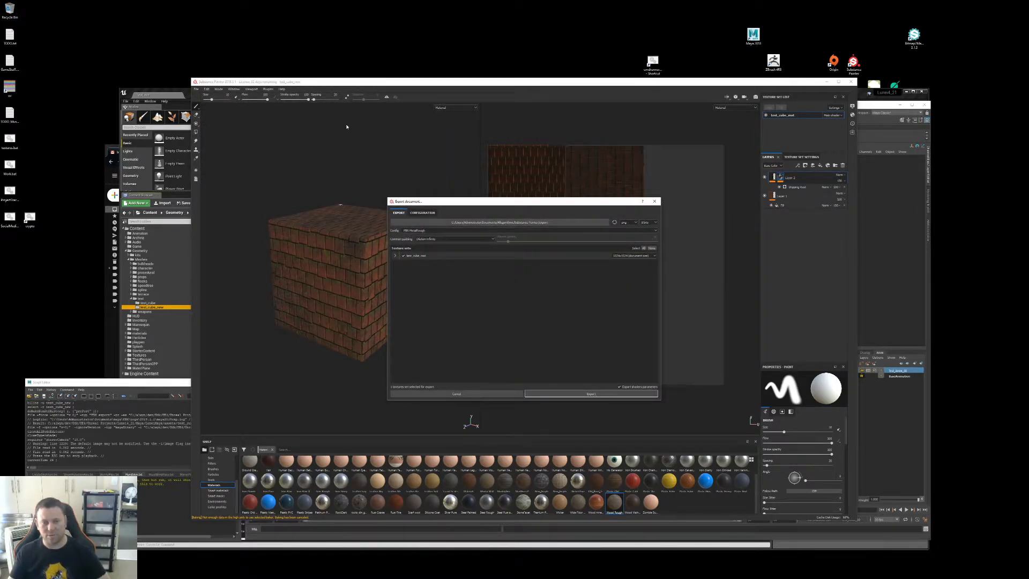
click(448, 231)
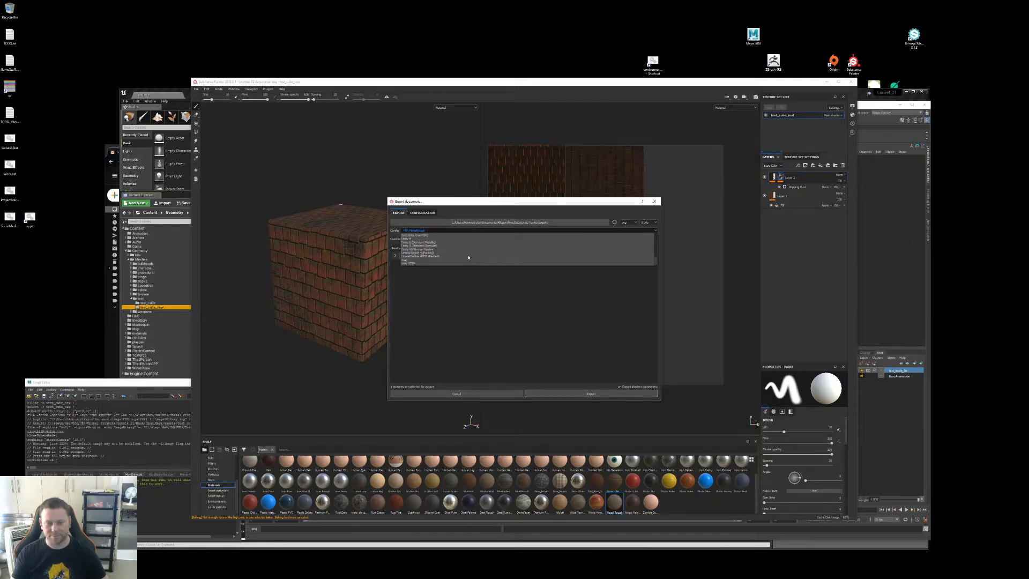
click(454, 256)
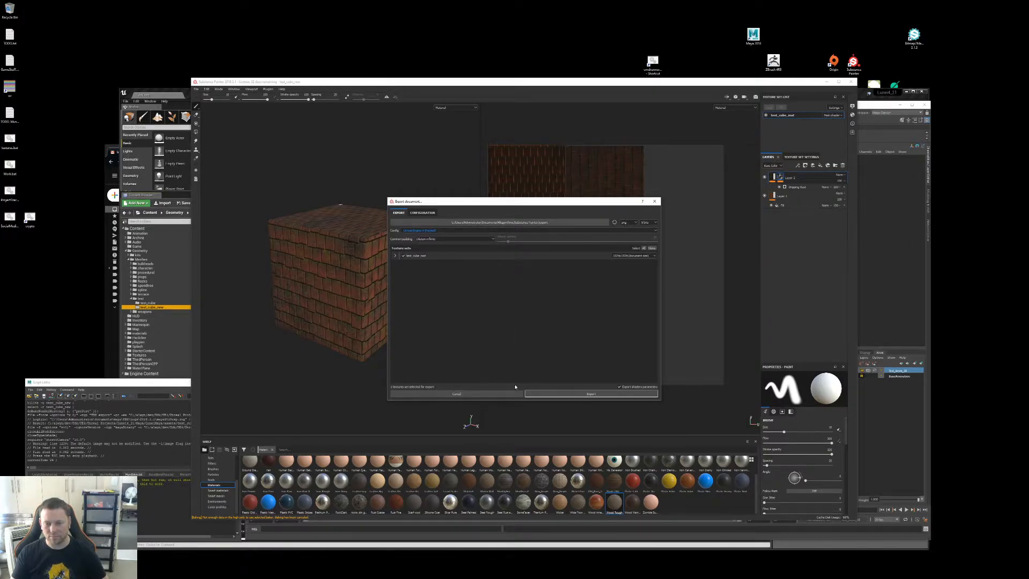
click(563, 222)
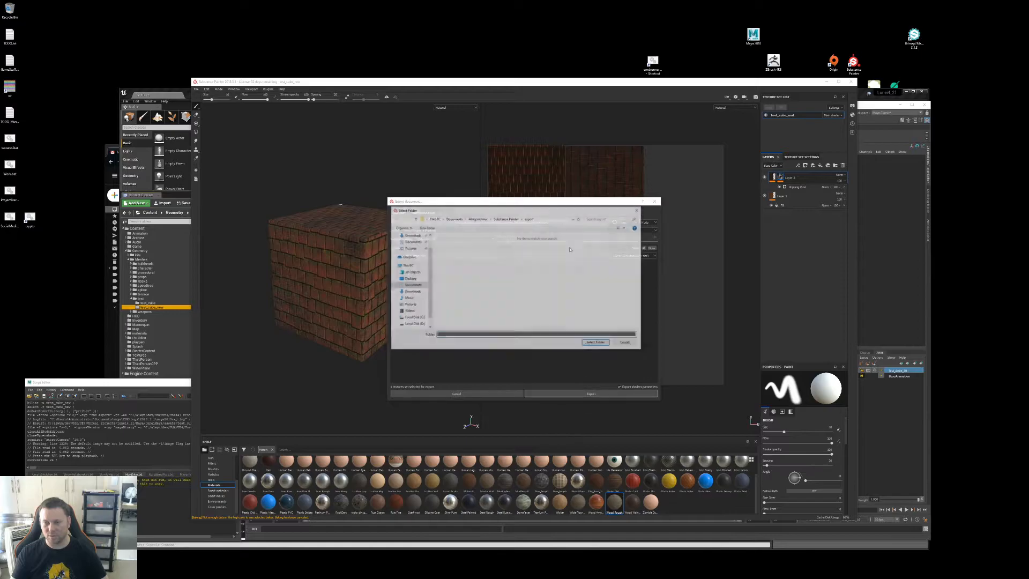
key(Return)
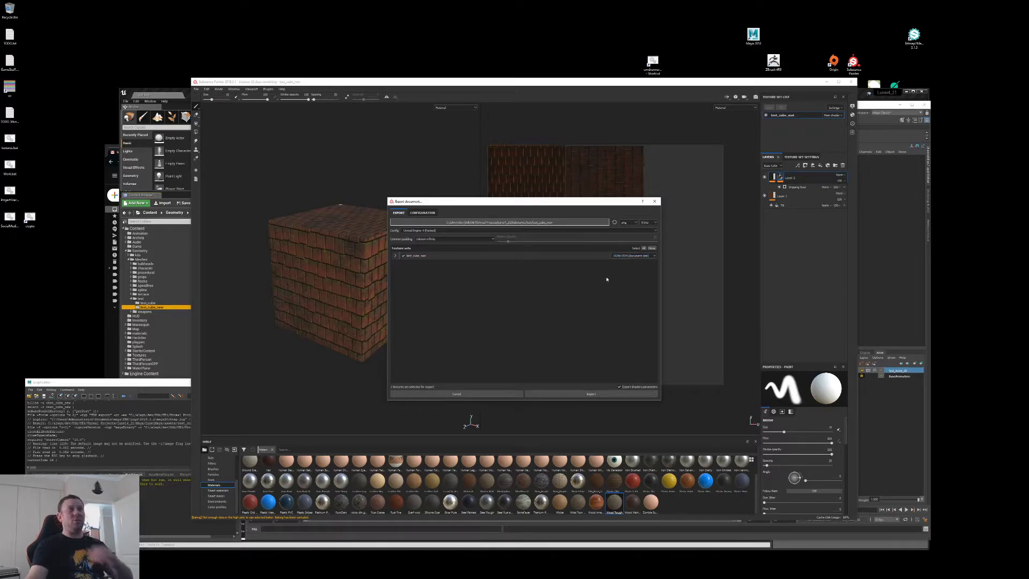
click(591, 394)
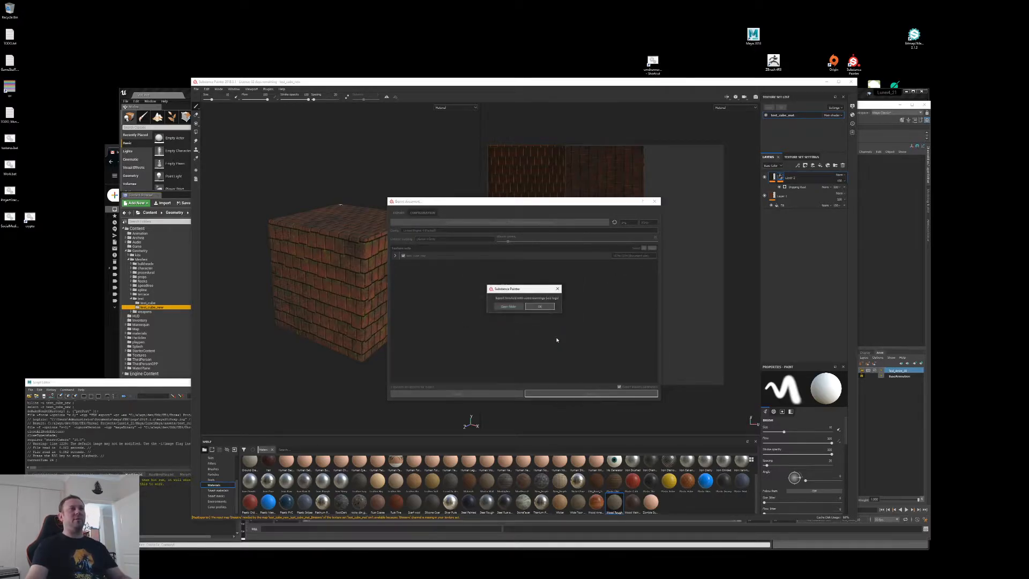
click(540, 306)
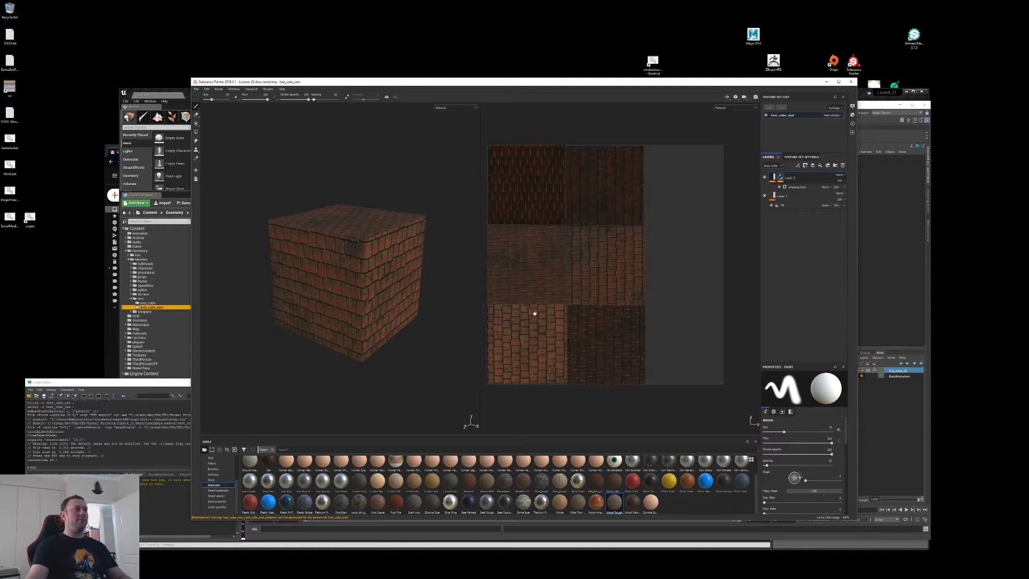
Step: In File Explorer, copy test_cube_new_test_cube_mat_BaseColor.png into the Maya project's images folder, replacing the existing file
key(alt+Tab)
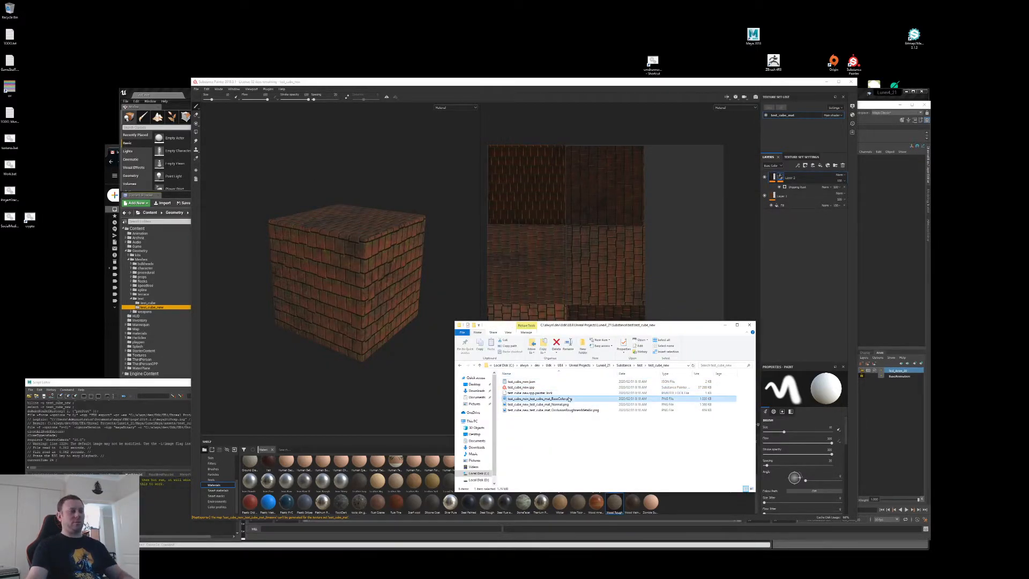
key(alt+Tab)
key(alt+Tab)
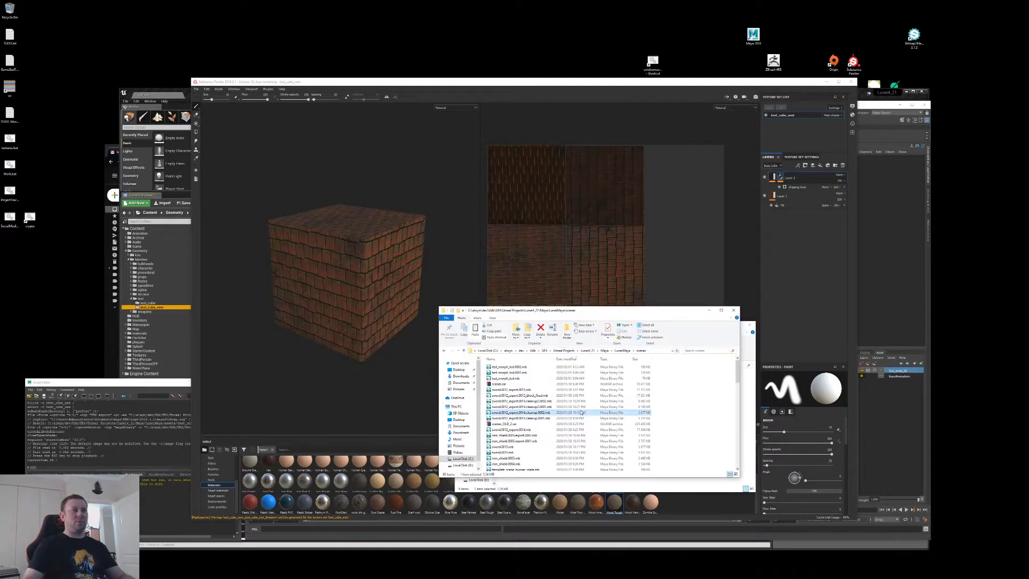
key(i)
key(Return)
key(ctrl+v)
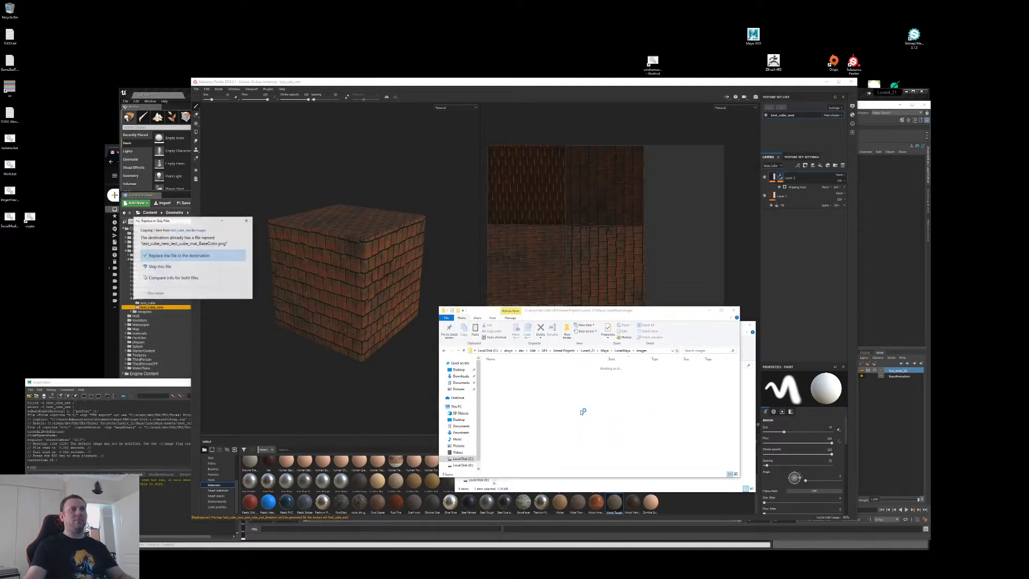
key(Return)
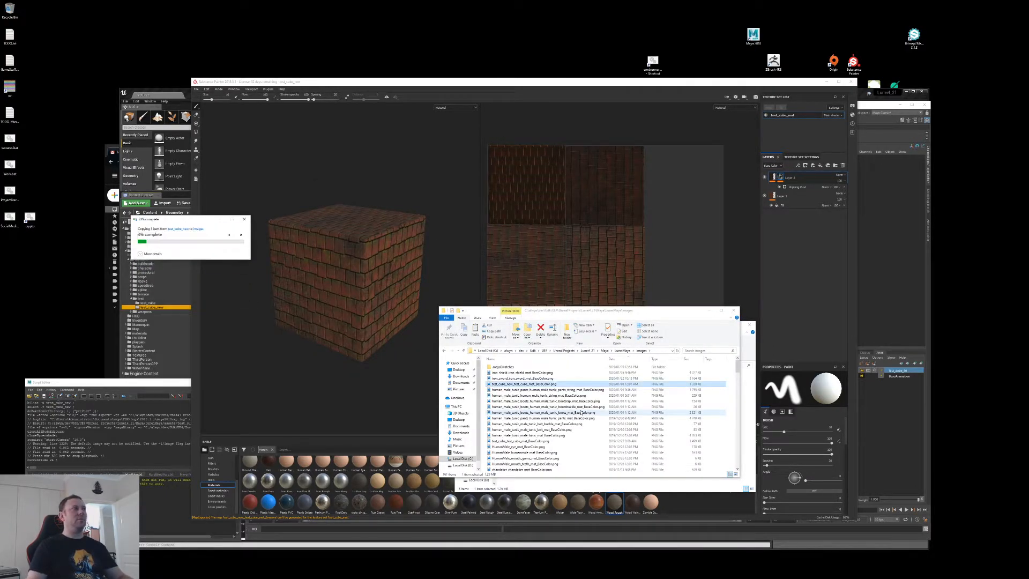
key(alt+Up)
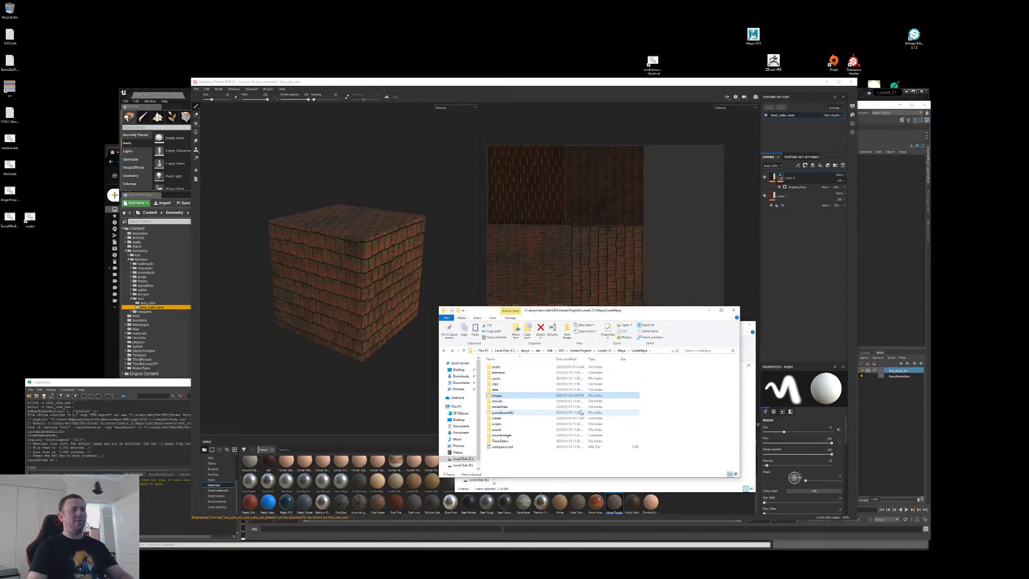
Step: Switch to Maya, move through the Script Editor's scripts and turn off wireframe-on-shaded display in the viewport
key(alt+Tab)
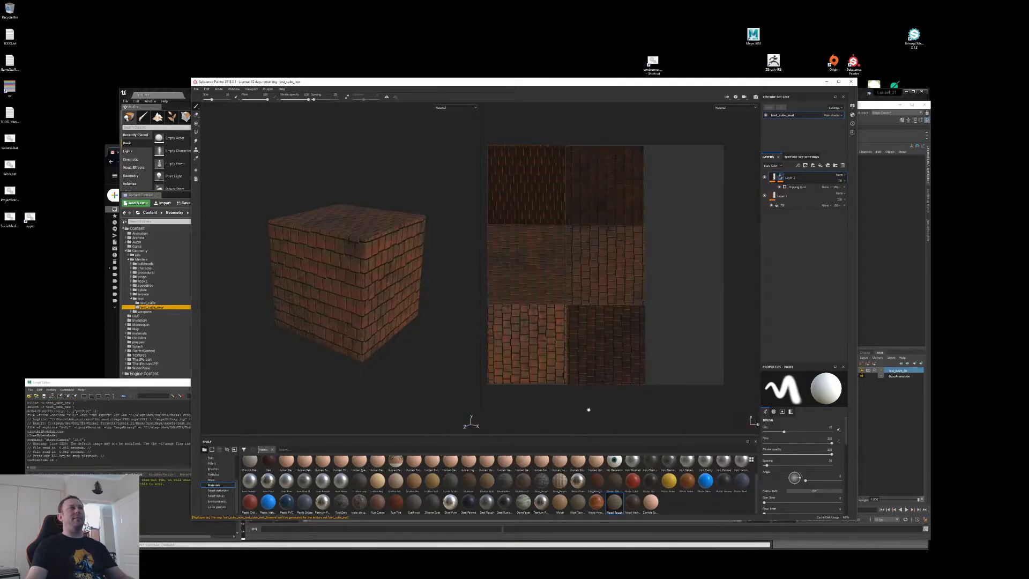
key(alt+Tab)
key(Tab)
key(Tab)
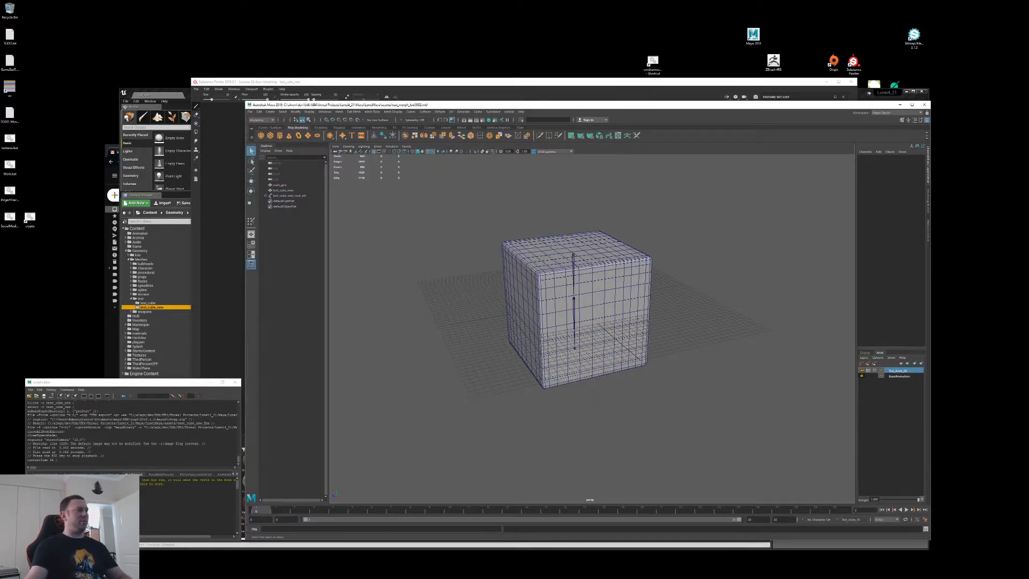
click(233, 475)
click(234, 475)
click(234, 474)
click(234, 475)
click(234, 475)
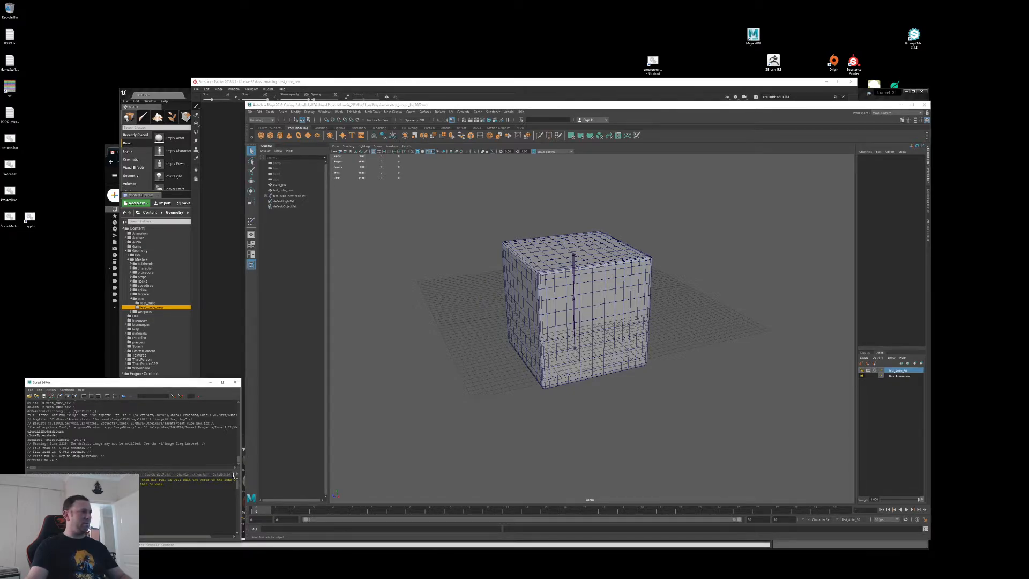
alt+drag(526, 217, 532, 240)
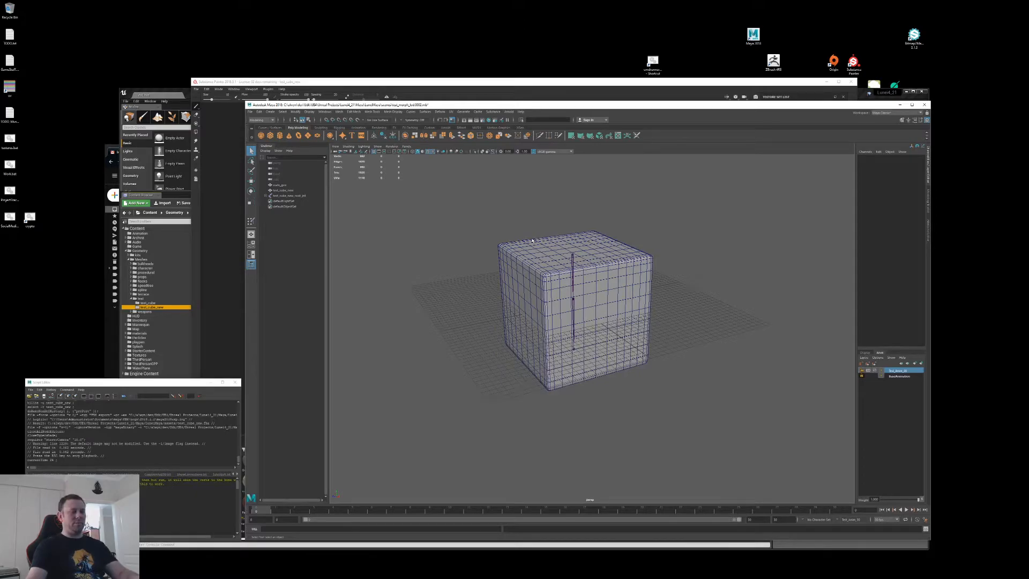
click(428, 152)
alt+drag(500, 290, 504, 290)
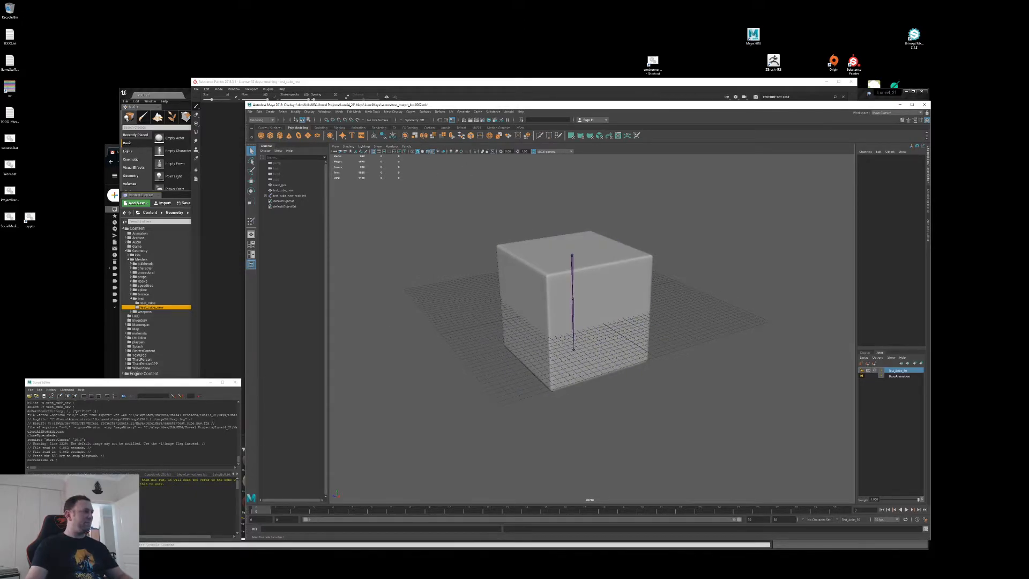
Step: Run the script that auto-assigns texture files to matching materials so the cube receives its base color texture
click(47, 475)
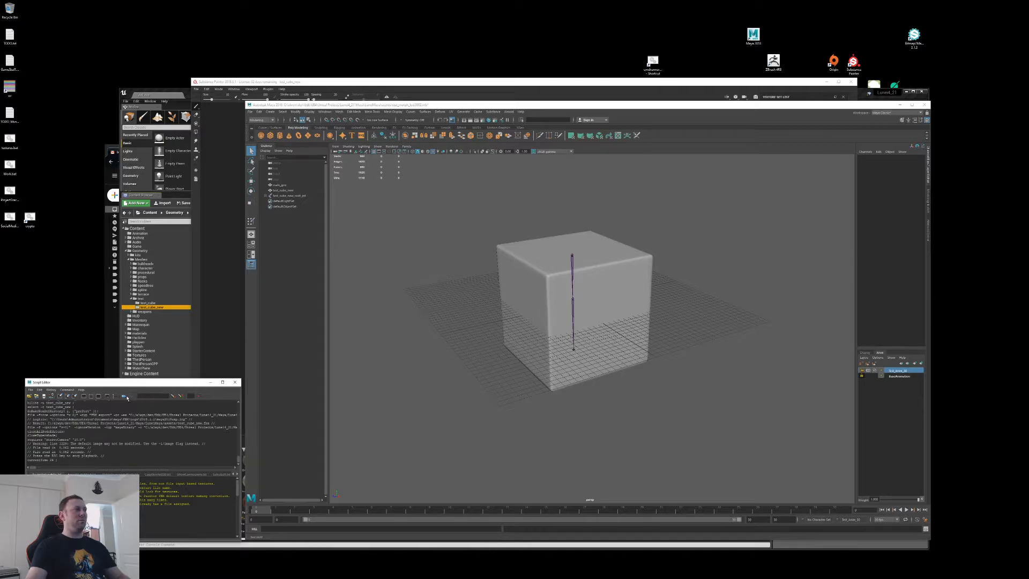
click(124, 396)
alt+drag(592, 345, 531, 365)
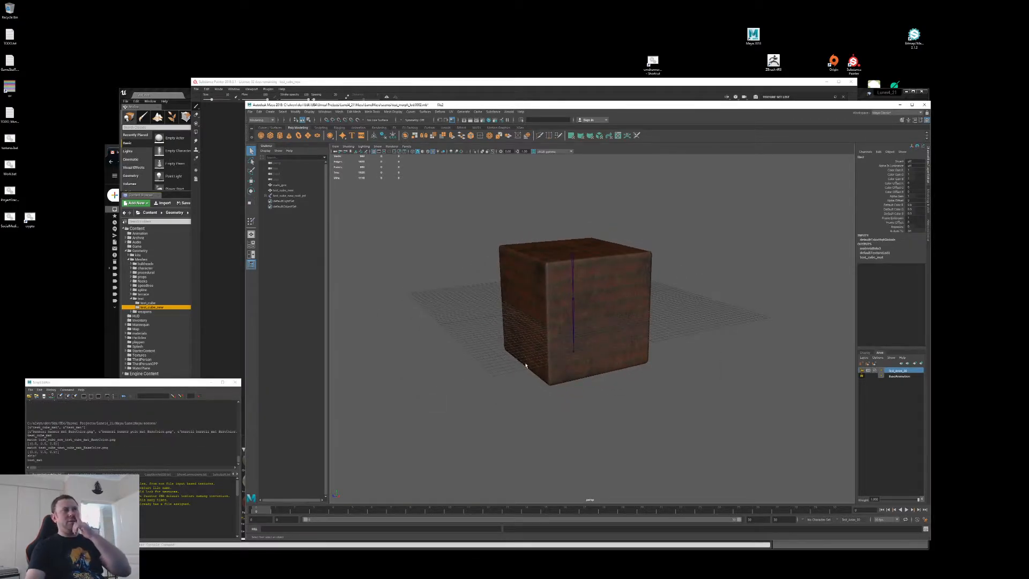
scroll(132, 508, down, 4)
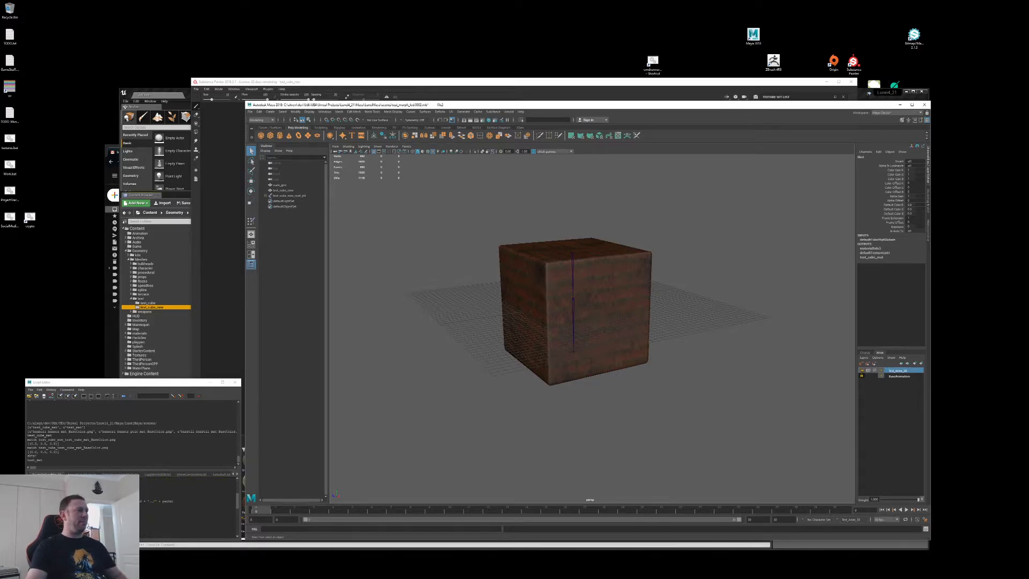
scroll(131, 508, up, 4)
alt+drag(588, 315, 551, 317)
Step: Inspect the textured cube, select its mesh and save the Maya scene
click(557, 294)
click(704, 294)
alt+drag(665, 340, 616, 324)
click(636, 307)
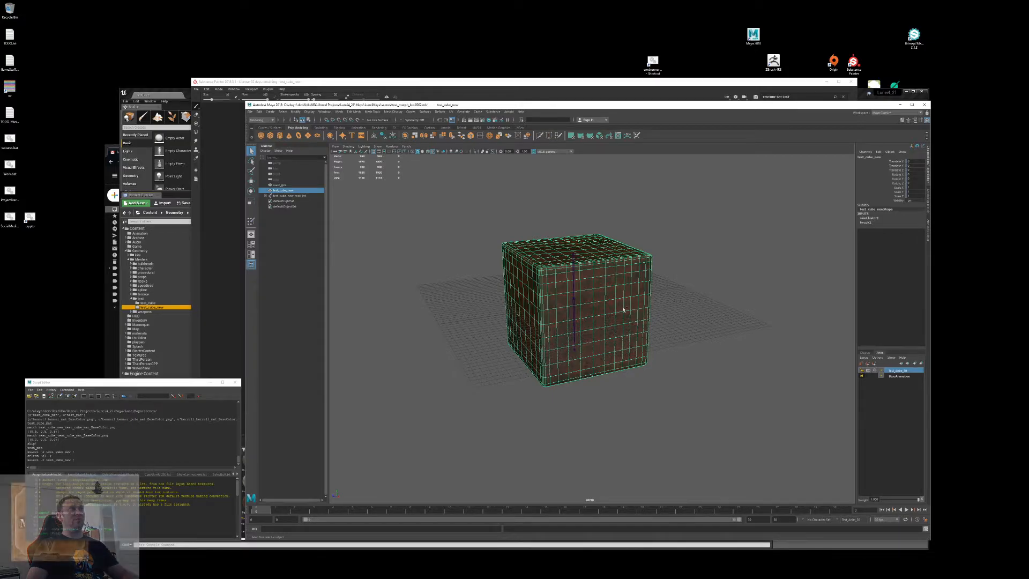
key(ctrl+s)
alt+drag(590, 317, 604, 315)
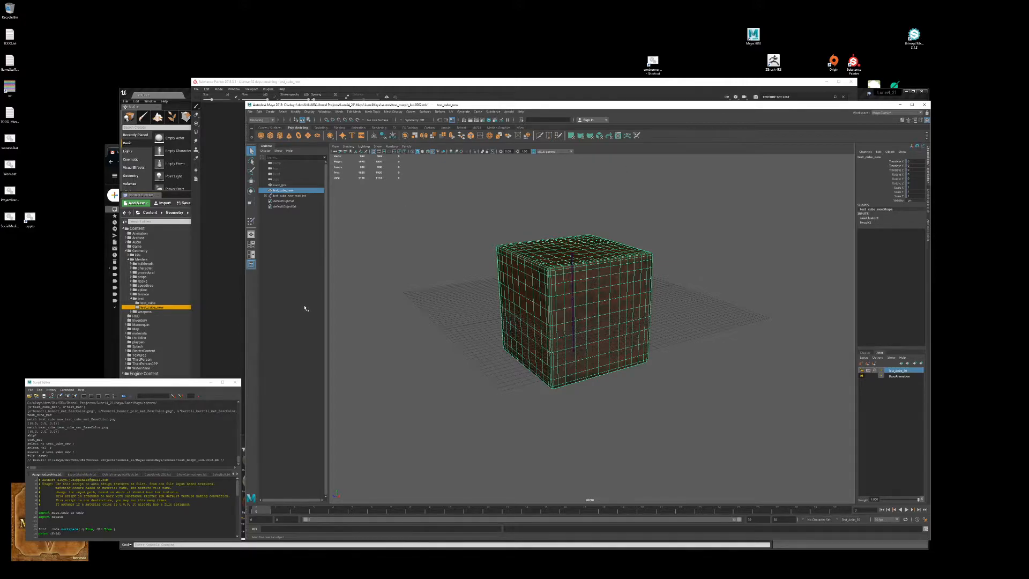
Step: Close the Script Editor and change the Maya workspace to Sculpting
click(235, 382)
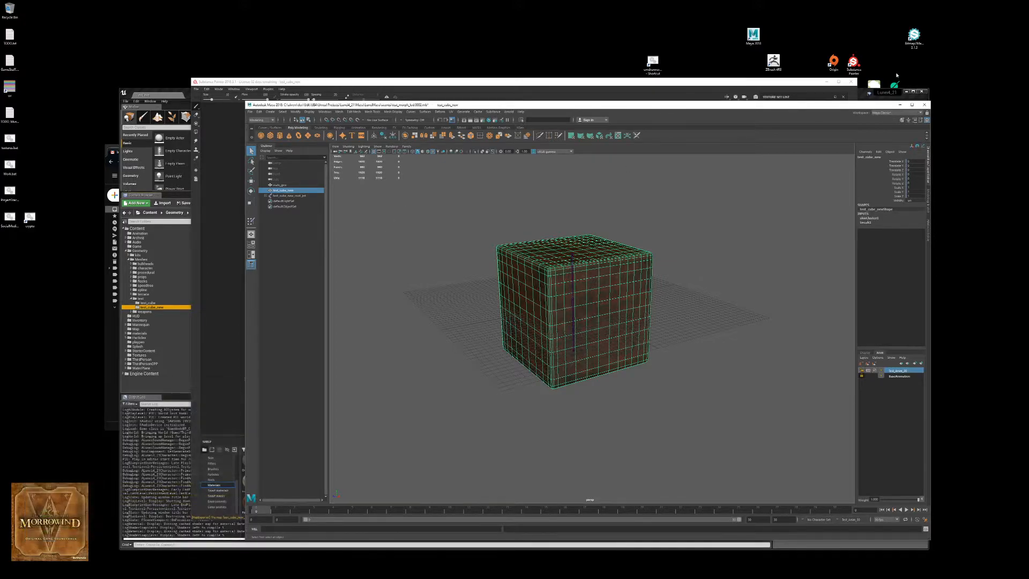
click(886, 114)
click(890, 137)
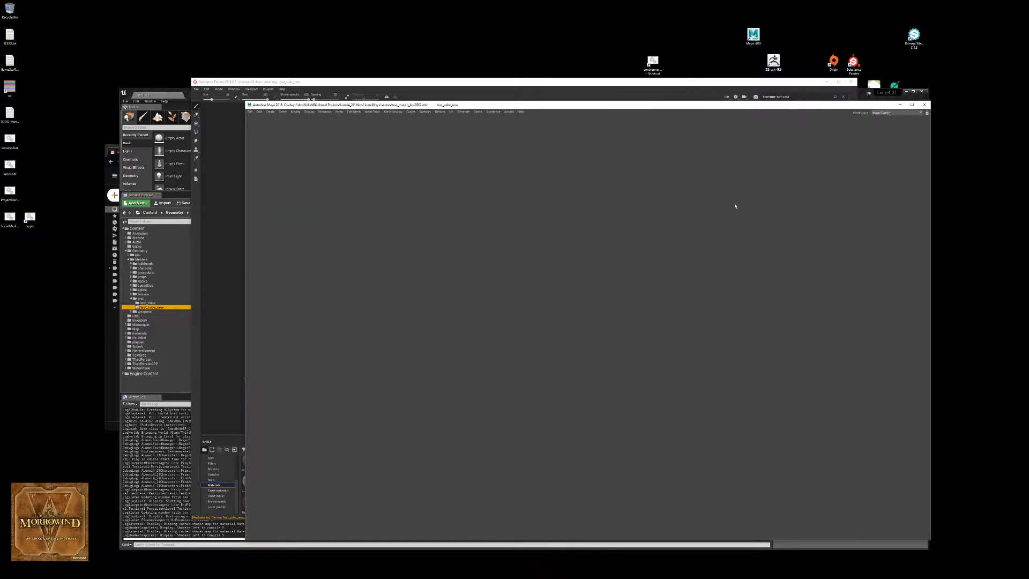
scroll(554, 337, up, 6)
alt+drag(556, 330, 560, 335)
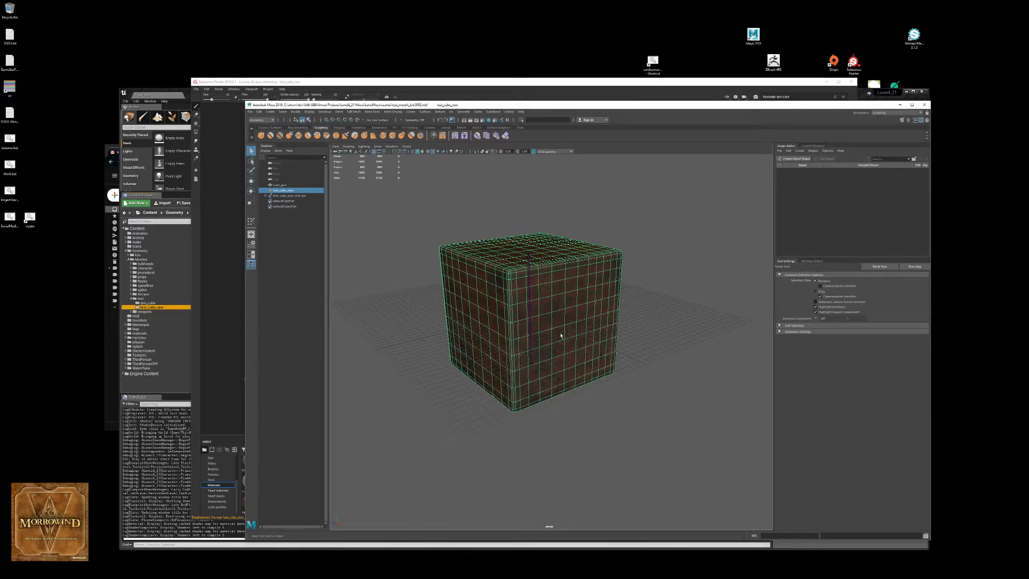
key(alt+Tab)
key(alt+Tab)
key(alt+Tab)
key(alt+Tab)
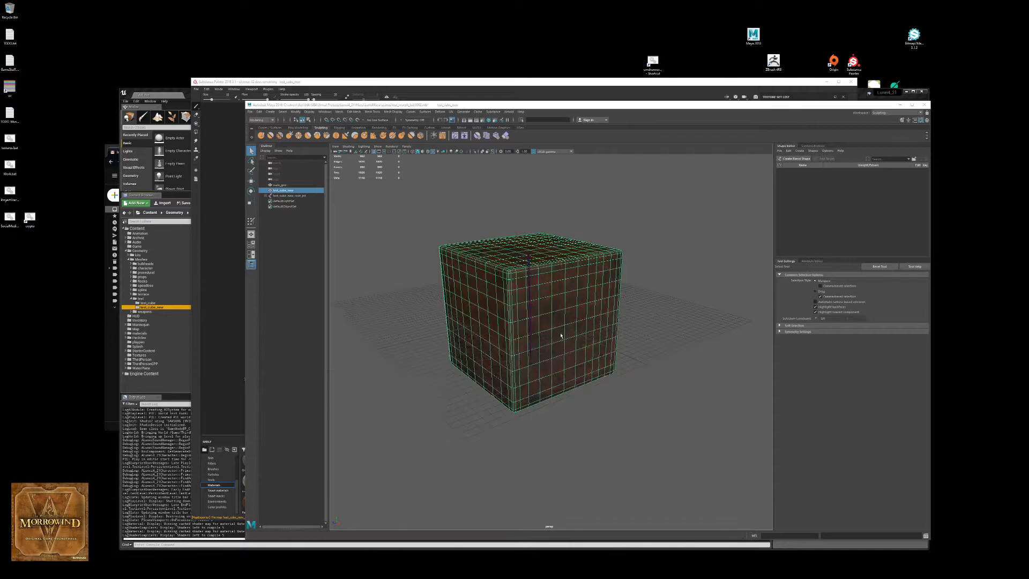
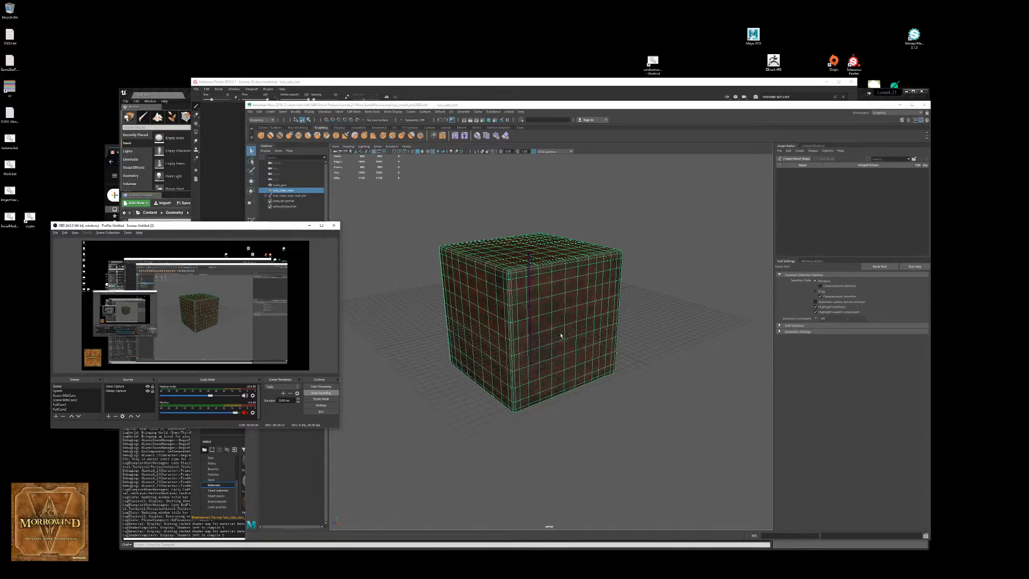
key(F3)
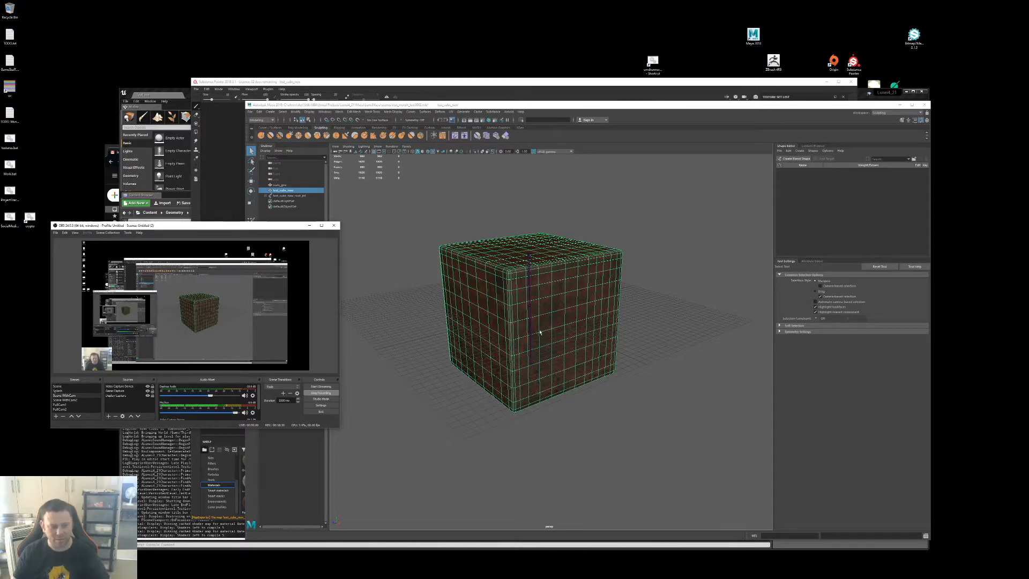
click(312, 226)
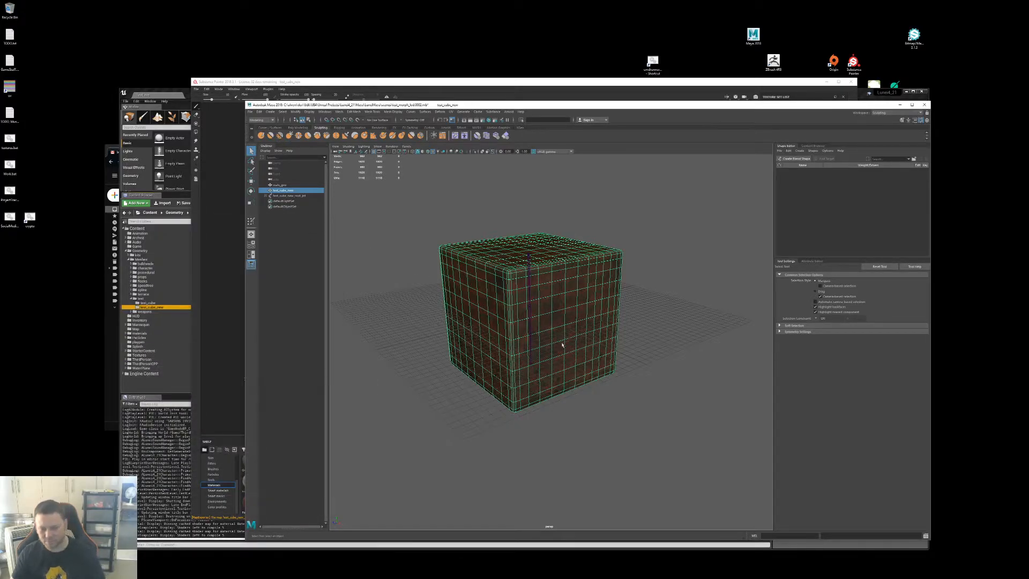
Step: Create a blend shape deformer on the cube mesh and rename it to the mesh's name plus _bs_LOD0
alt+drag(586, 362, 708, 306)
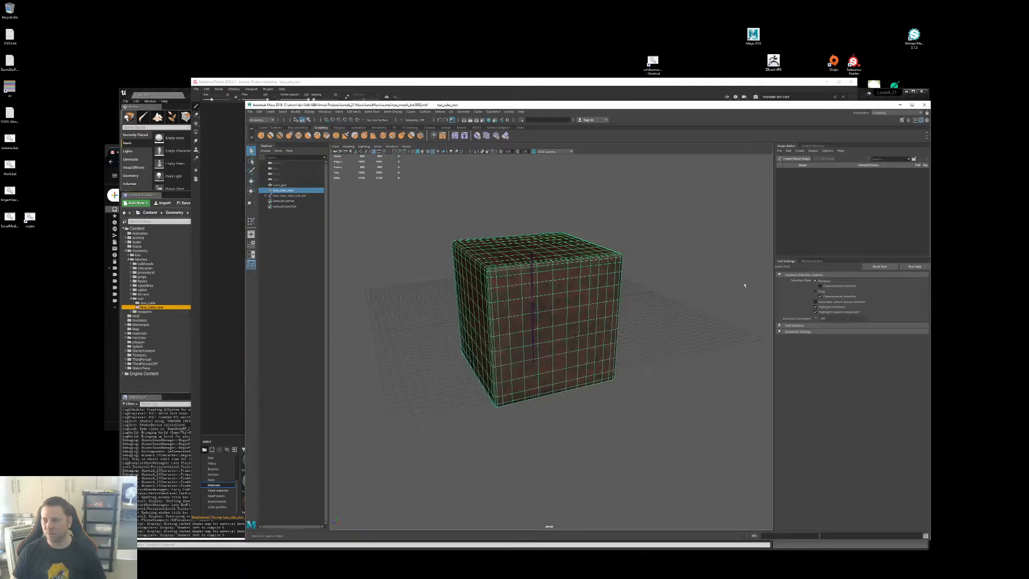
click(791, 159)
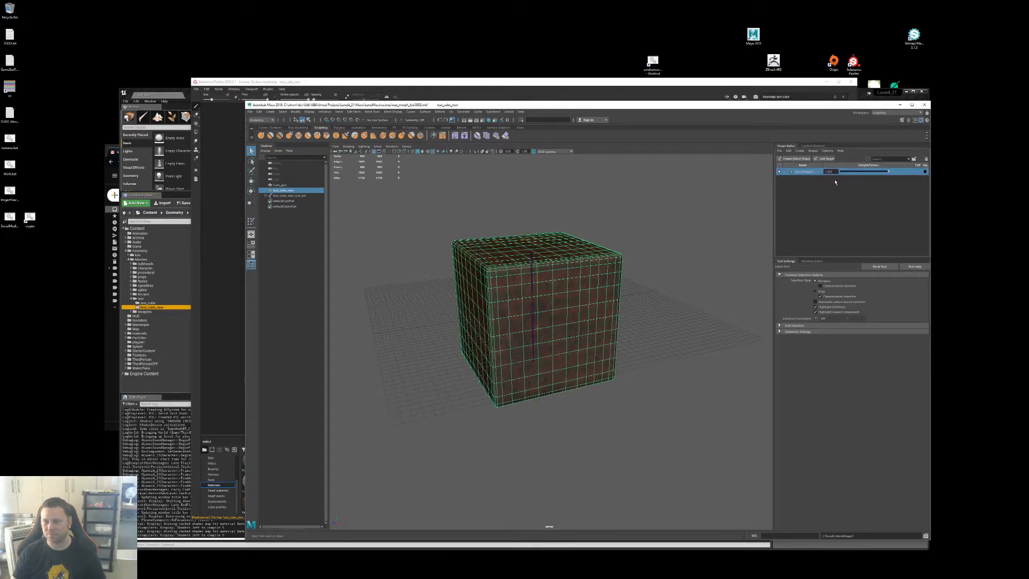
double_click(805, 171)
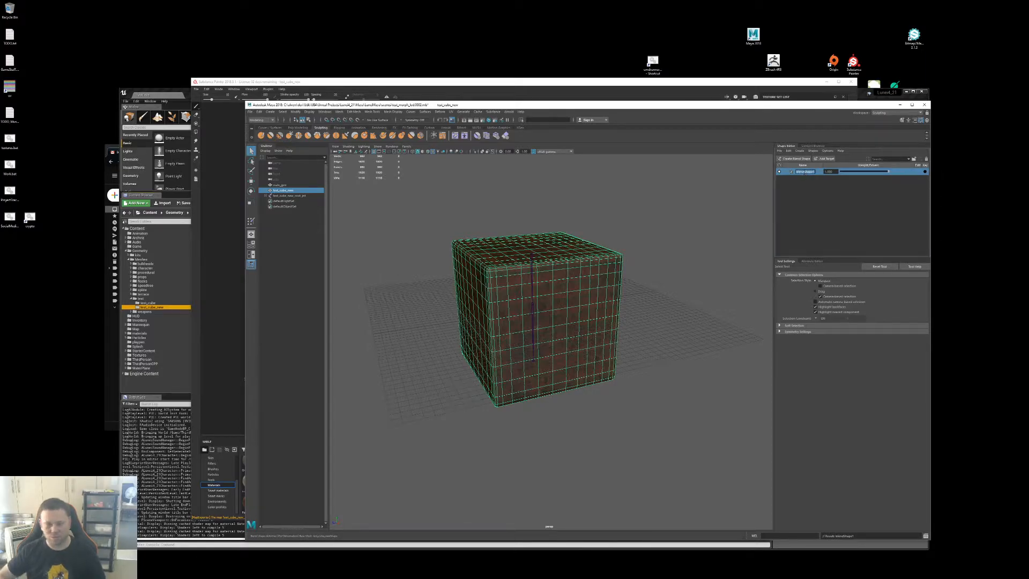
double_click(301, 192)
key(ctrl+c)
double_click(806, 172)
key(ctrl+v)
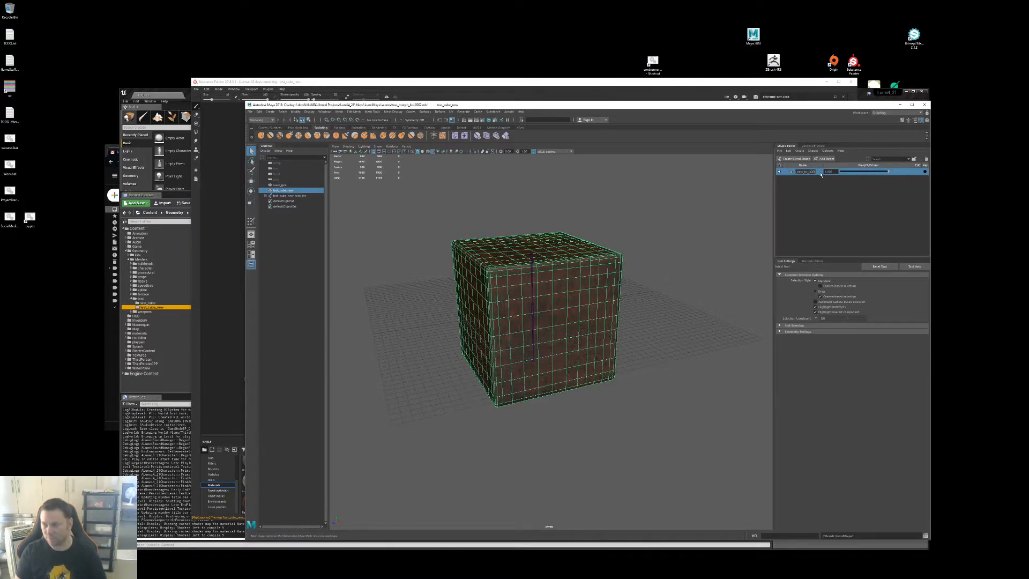
text(_to_LOD0)
key(Return)
drag(823, 166, 830, 164)
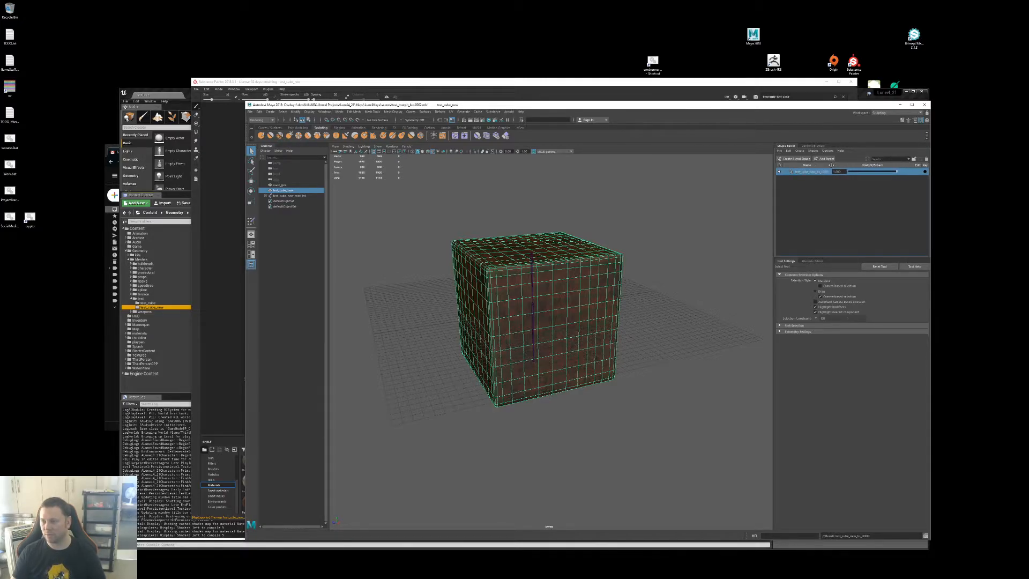
Step: Add a target to the blend shape, switch to vertex editing in shaded view and enable soft selection with an enlarged falloff radius
right_click(807, 174)
click(835, 177)
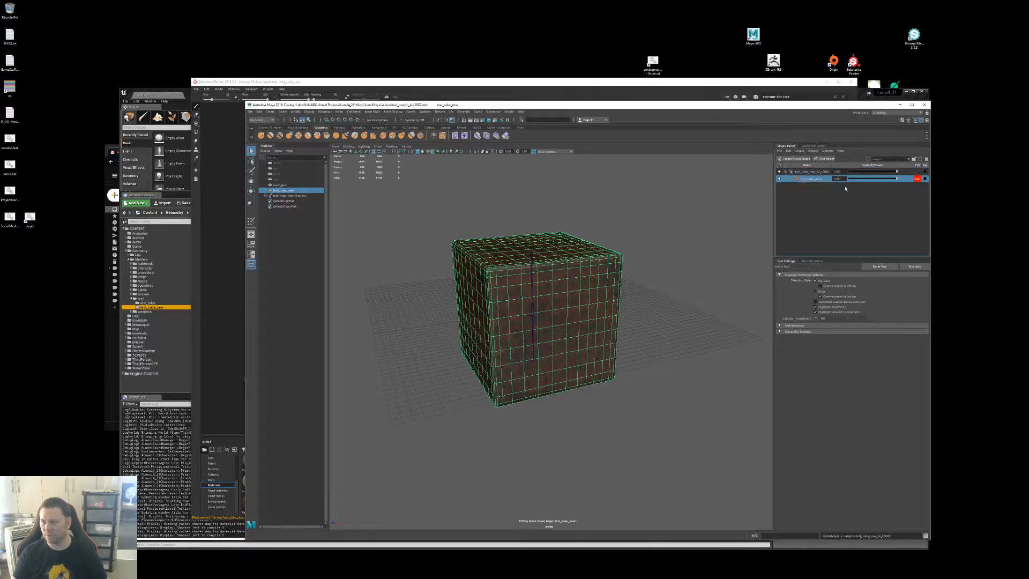
alt+drag(530, 326, 577, 318)
key(F9)
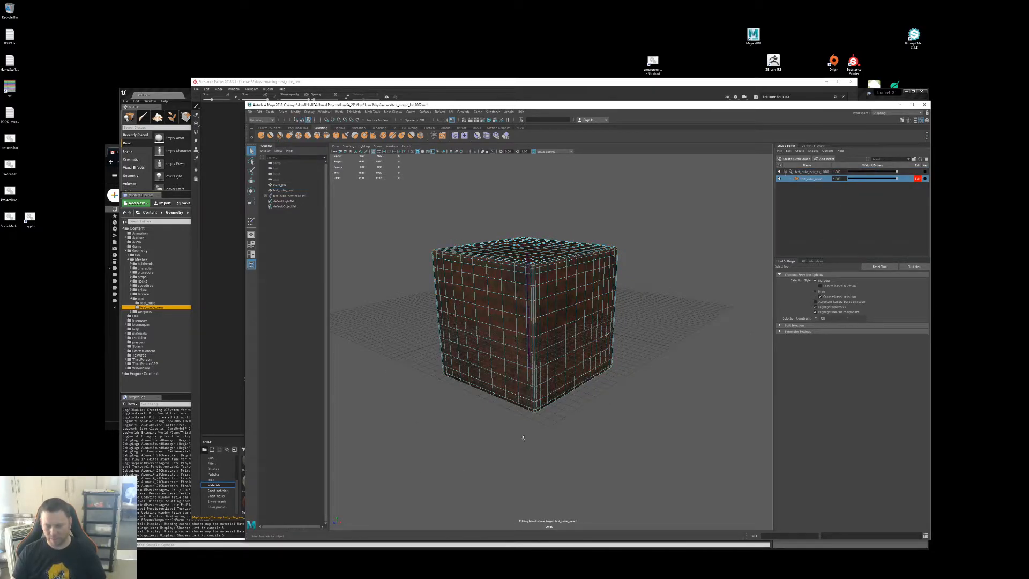
alt+drag(574, 362, 557, 311)
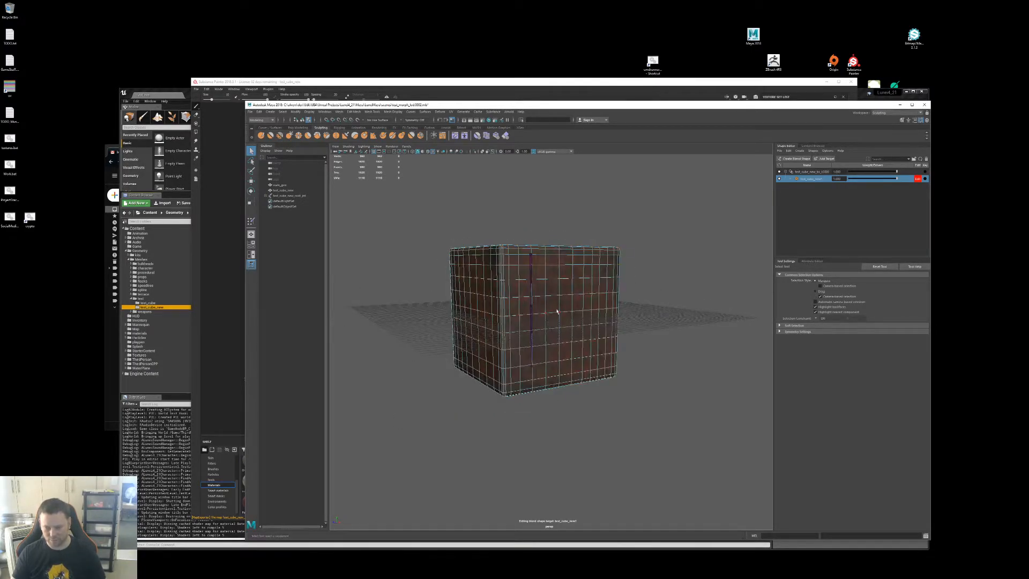
click(559, 315)
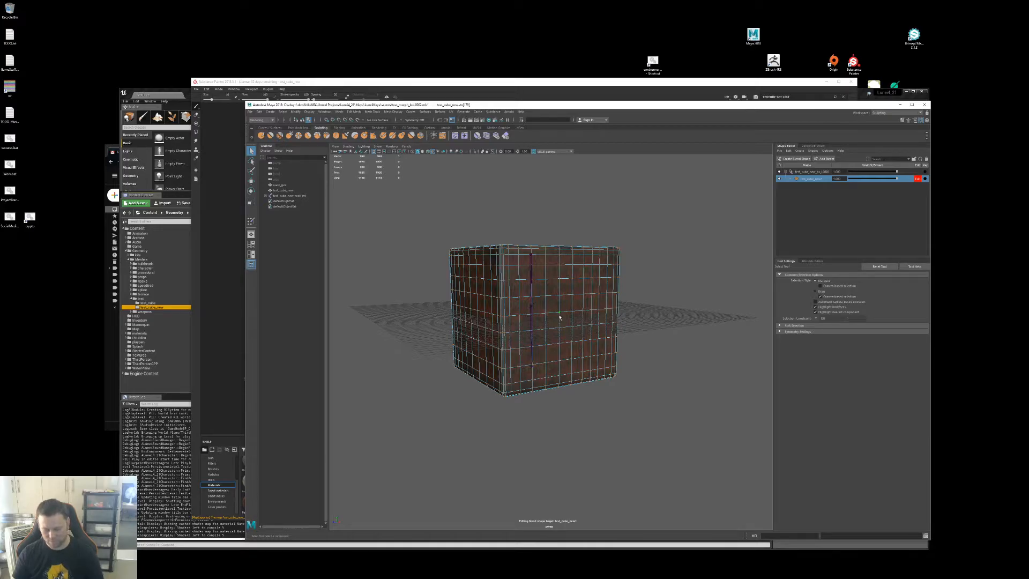
key(5)
key(b)
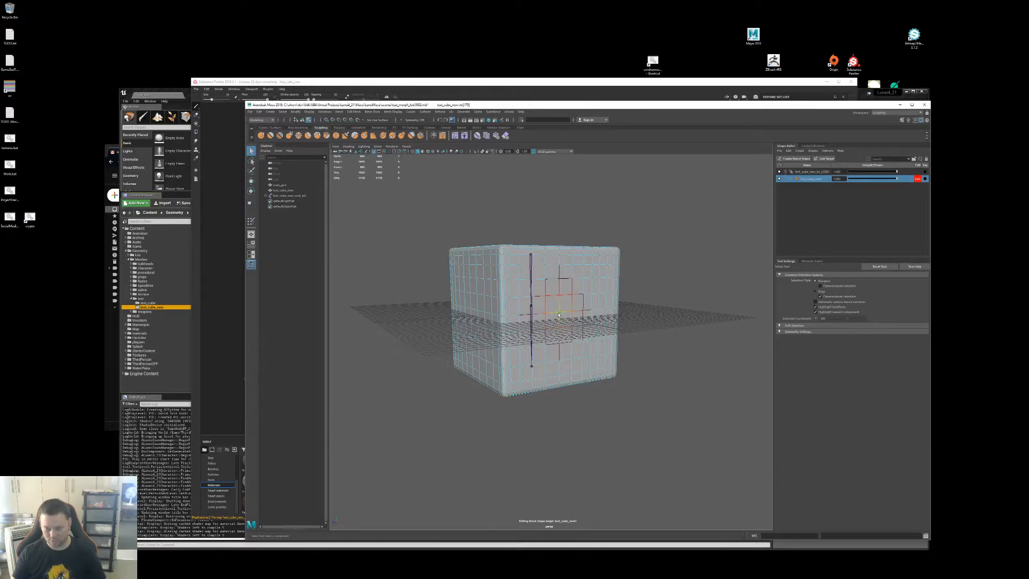
drag(559, 315, 632, 395)
alt+drag(553, 295, 579, 328)
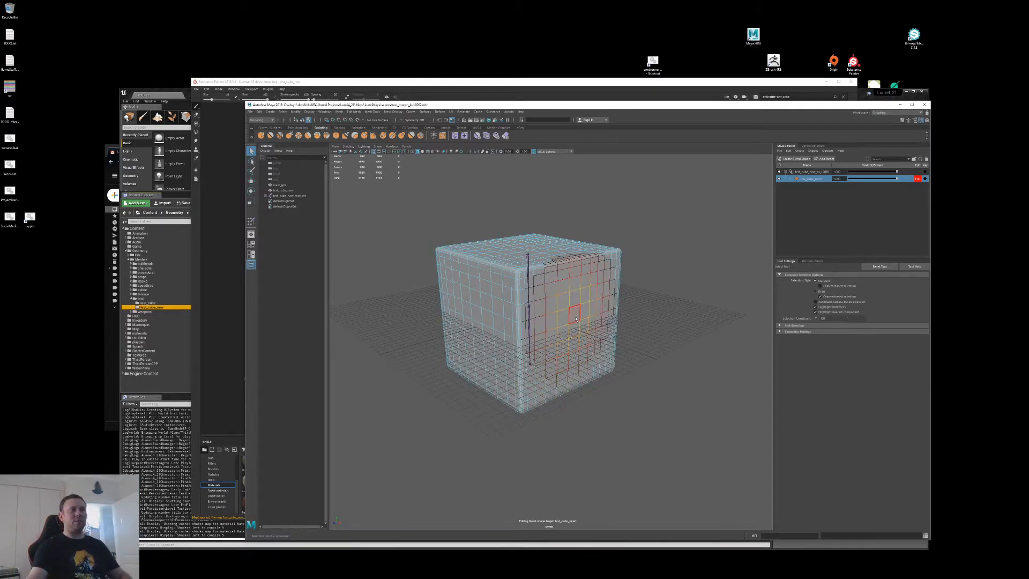
Step: Soft-select vertices in the middle of one side face, adjust the falloff radius and pull them outward
click(575, 319)
shift+click(575, 330)
shift+click(563, 318)
shift+click(563, 332)
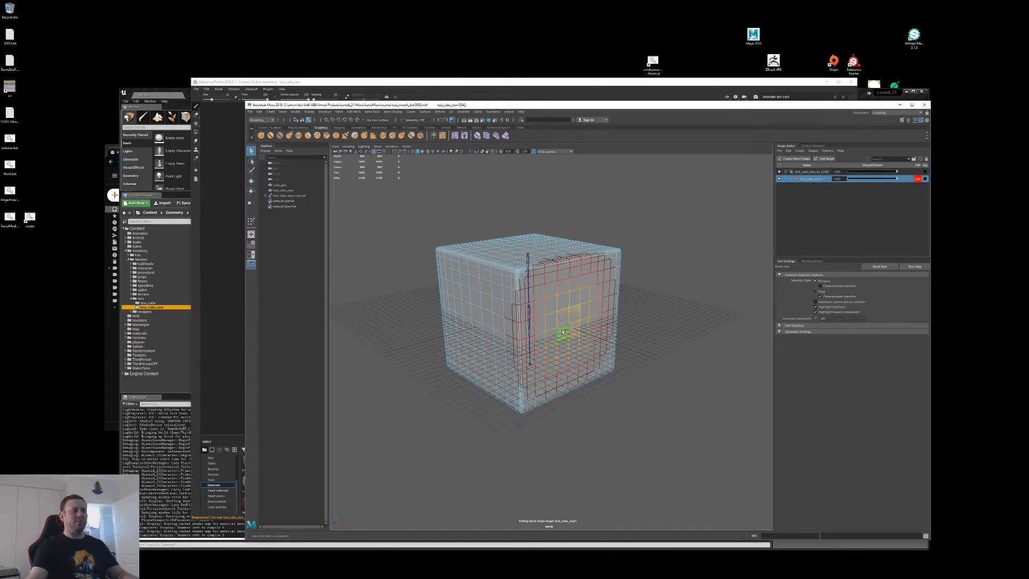
key(F9)
click(569, 324)
drag(569, 324, 634, 410)
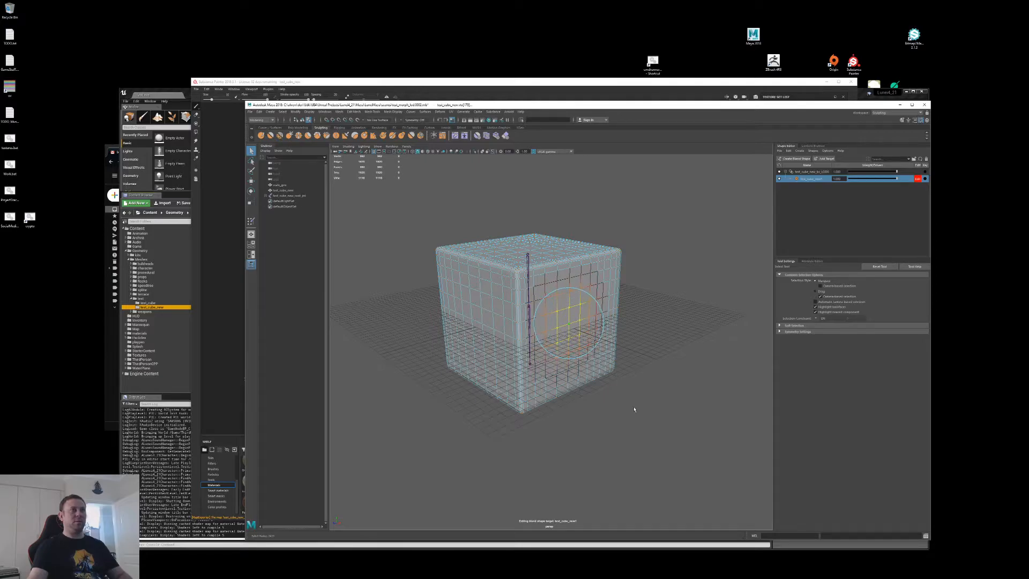
key(w)
drag(586, 329, 590, 354)
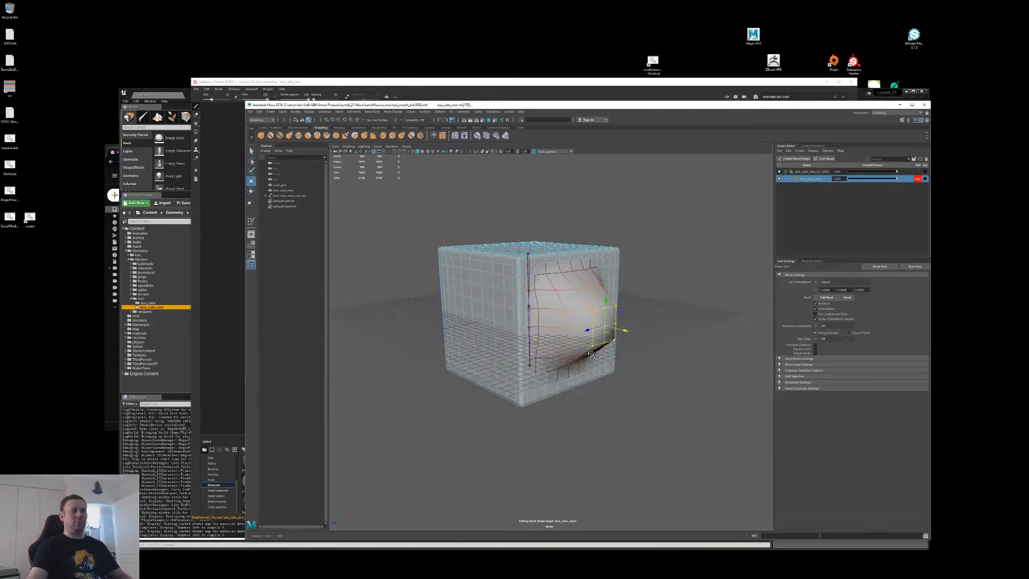
Step: Grow the selection on the bulging face, adjust its soft-selection falloff and pull it farther out from the cube
key(shift+period)
key(b)
drag(638, 446, 728, 505)
key(b)
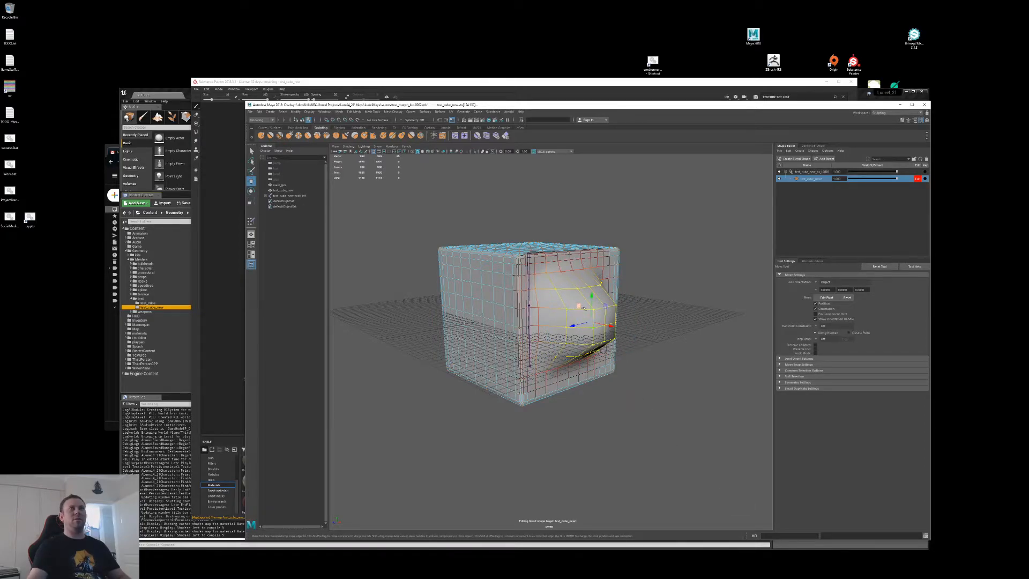
key(b)
drag(665, 403, 700, 487)
key(b)
key(b)
drag(529, 394, 740, 456)
drag(609, 326, 700, 405)
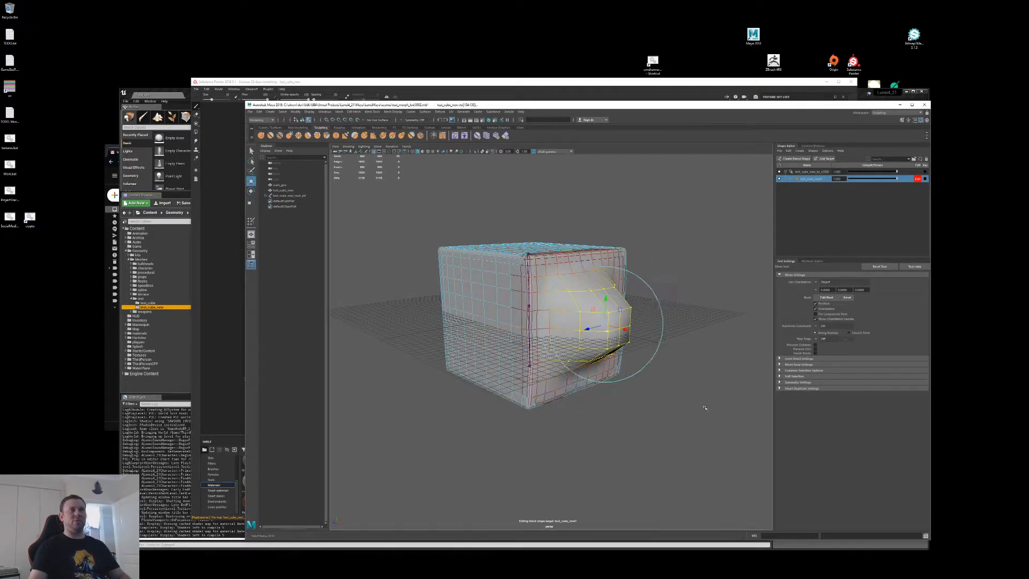
drag(622, 328, 587, 287)
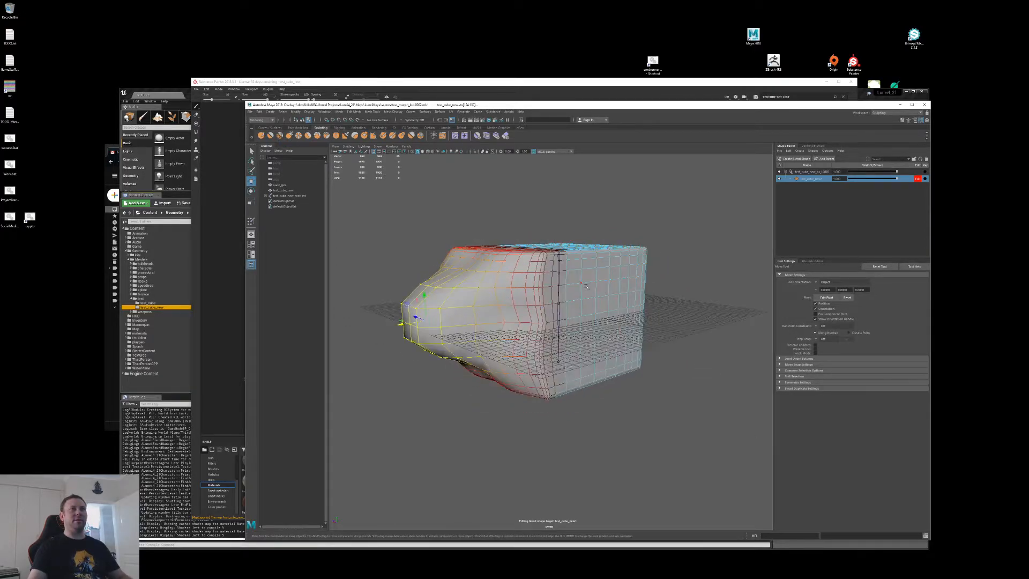
Step: Pull a bottom corner downward and bulge another side face of the cube outward
click(606, 303)
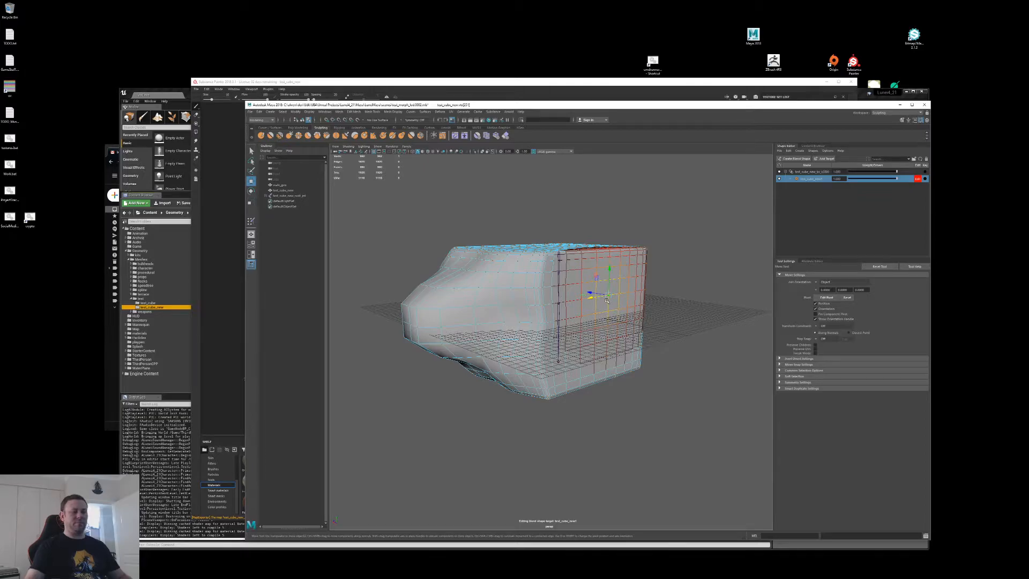
drag(606, 301, 638, 305)
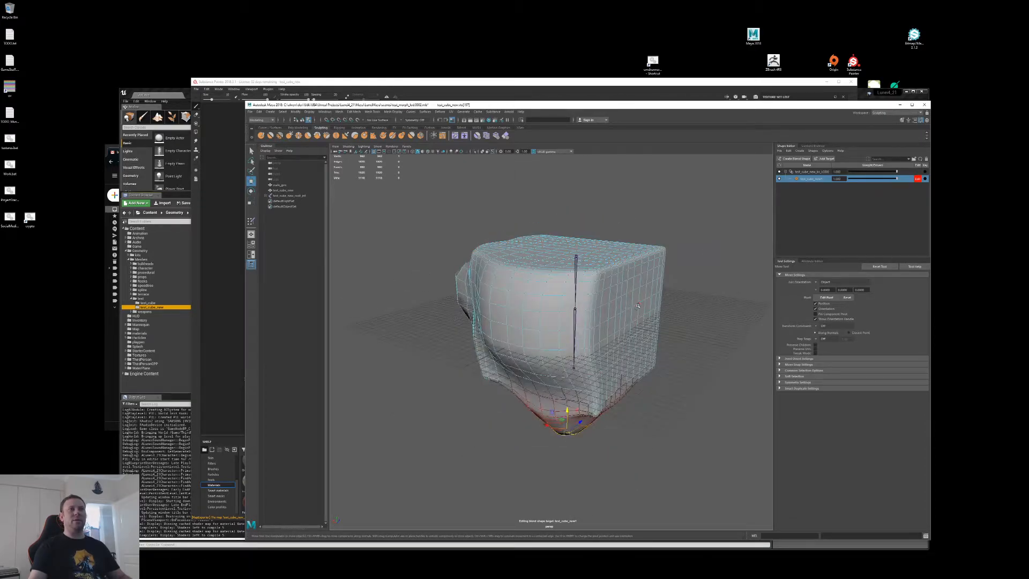
click(632, 307)
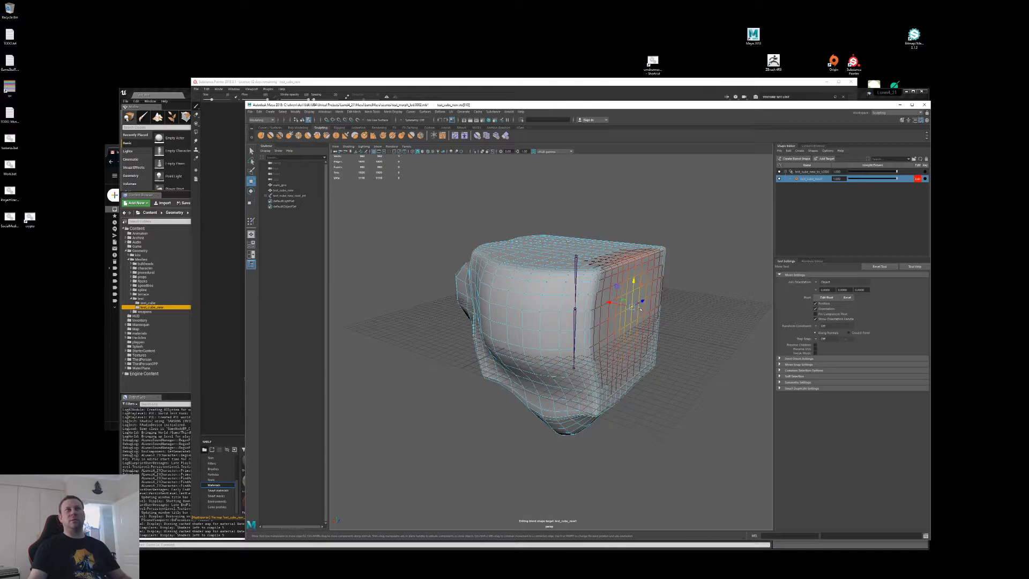
mouse_move(618, 306)
mouse_down()
mouse_move(638, 309)
mouse_move(612, 319)
mouse_up()
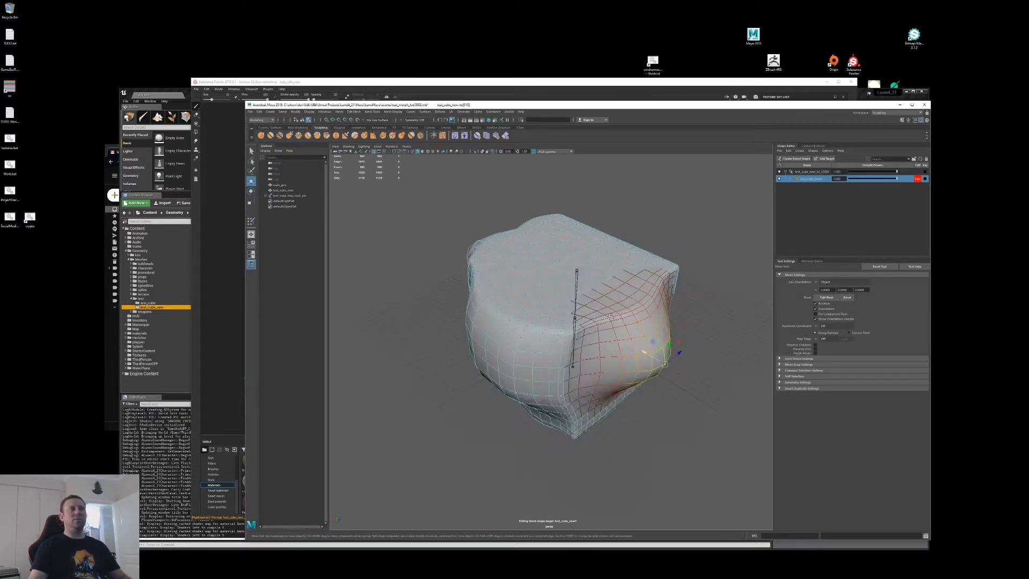
Step: Select the centre of the cube's top face, grow the selection and pull it up into a dome
click(573, 255)
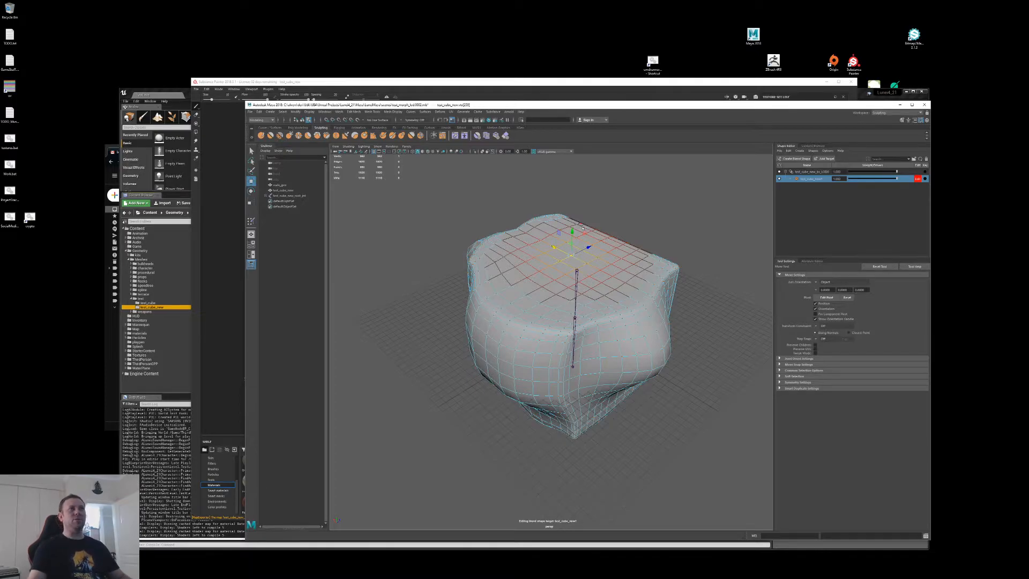
key(alt+Tab)
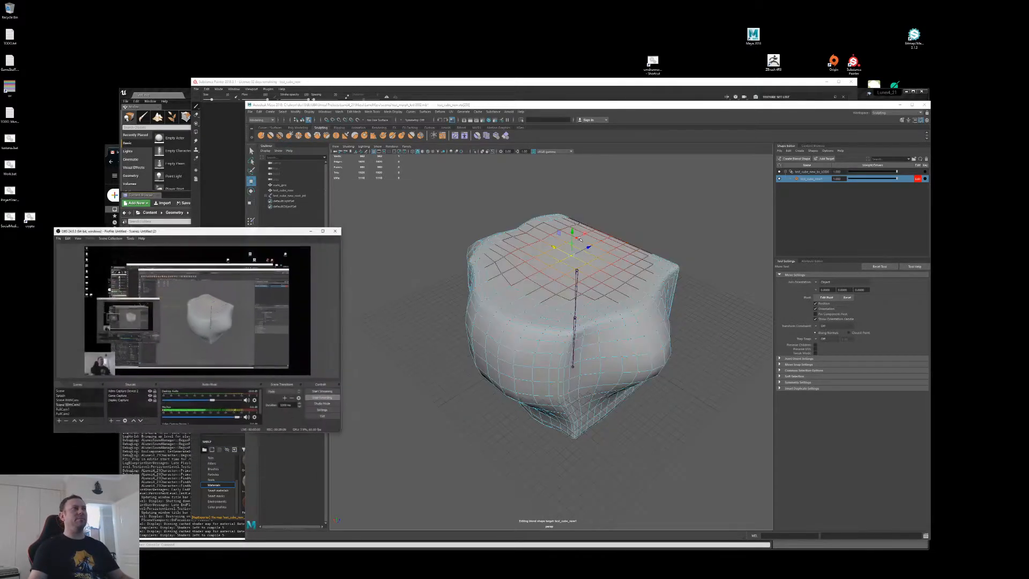
click(309, 225)
alt+drag(512, 320, 531, 308)
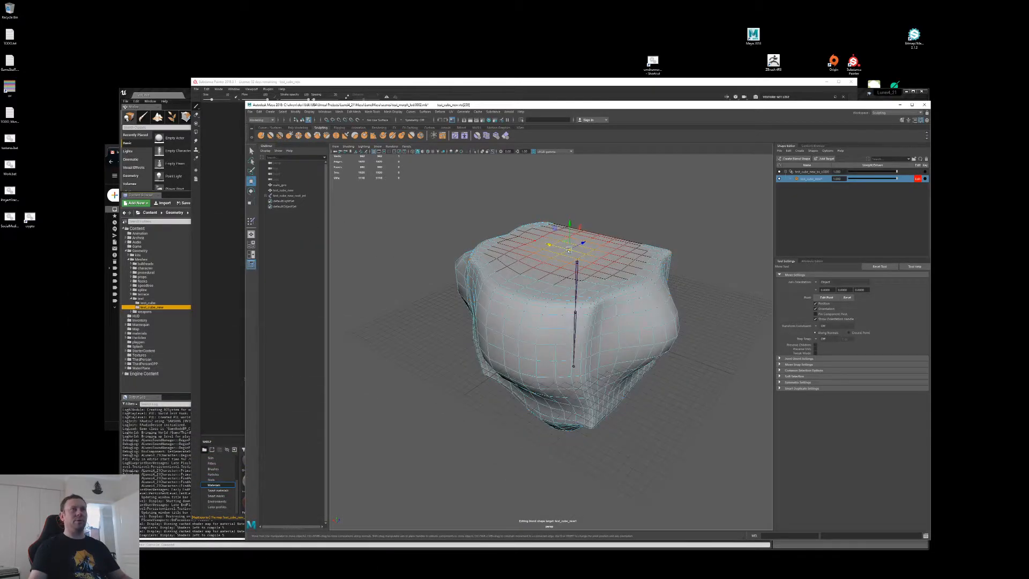
key(shift+period)
drag(569, 225, 570, 173)
scroll(636, 255, down, 2)
alt+drag(636, 256, 588, 265)
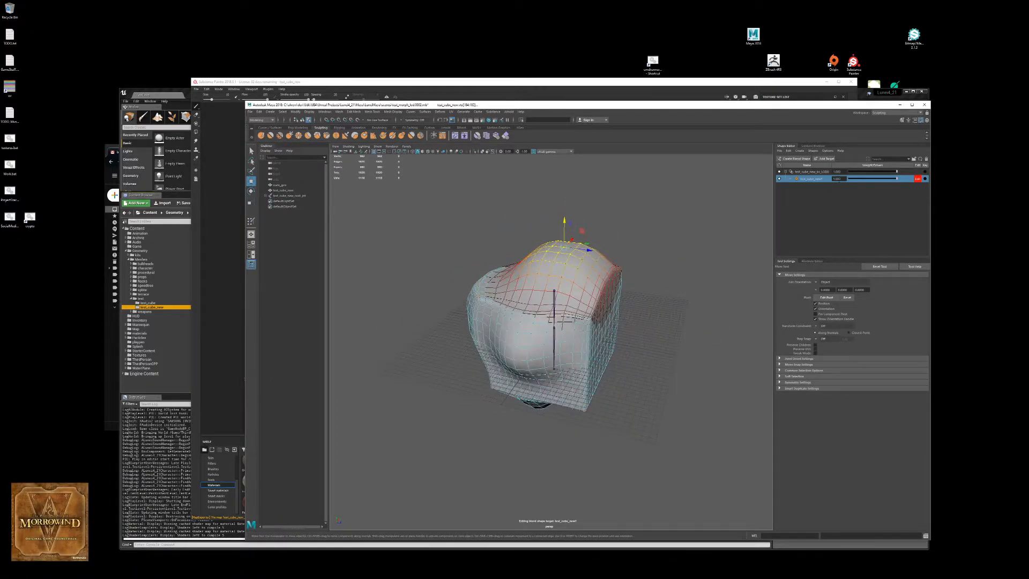
alt+drag(687, 232, 646, 244)
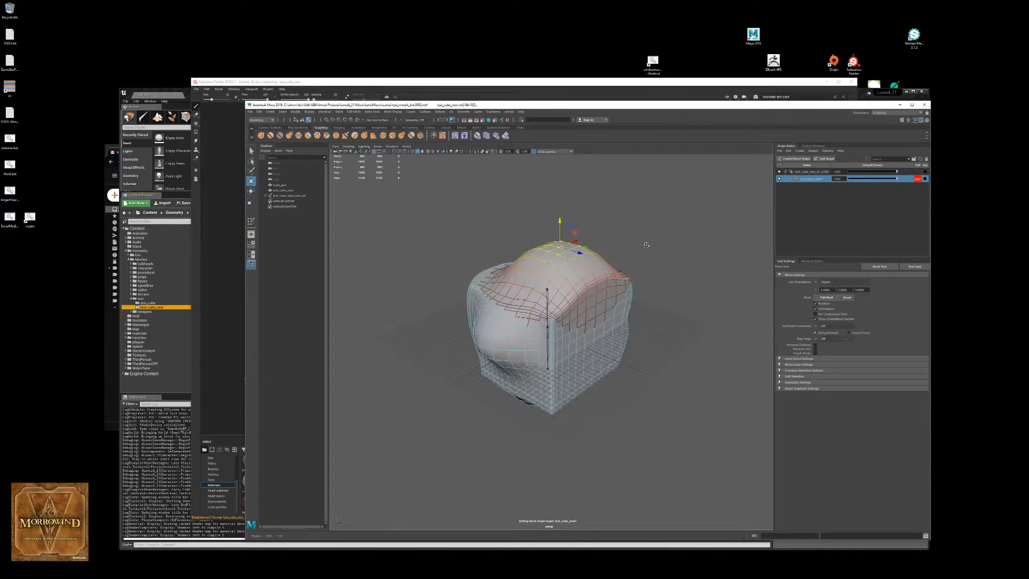
Step: Stop editing the first target, return to object mode and lower the target's weight to 0
click(917, 179)
alt+drag(704, 218, 669, 247)
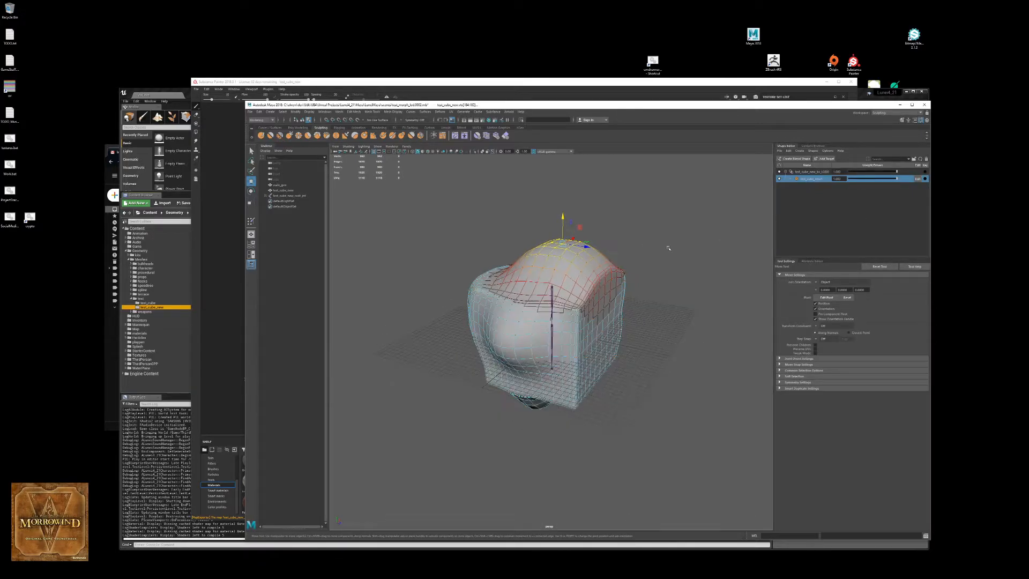
key(q)
key(F8)
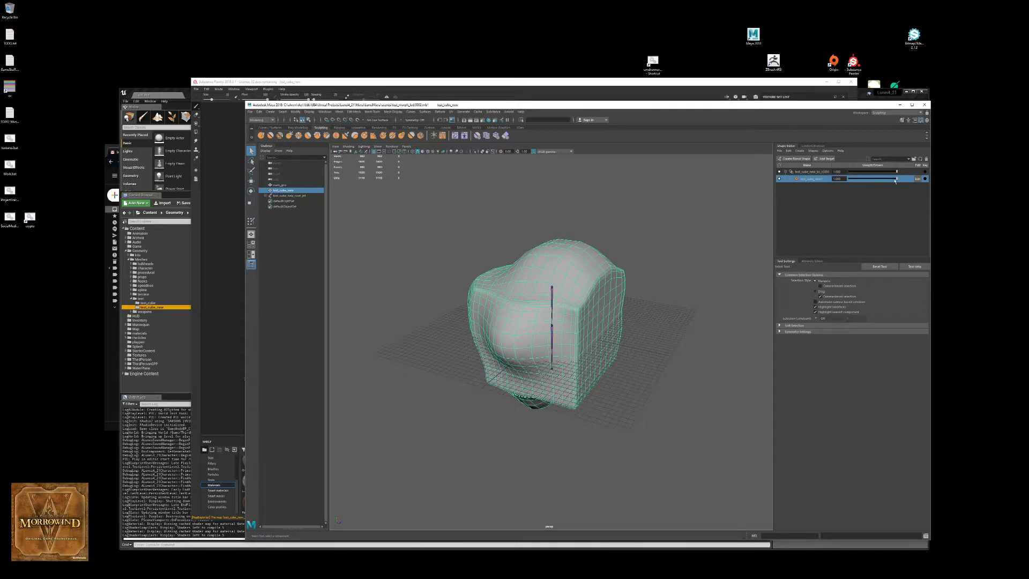
drag(898, 179, 846, 185)
alt+drag(645, 298, 675, 276)
Step: Add a second target to the blend shape and switch the cube to vertex editing
right_click(805, 172)
click(813, 176)
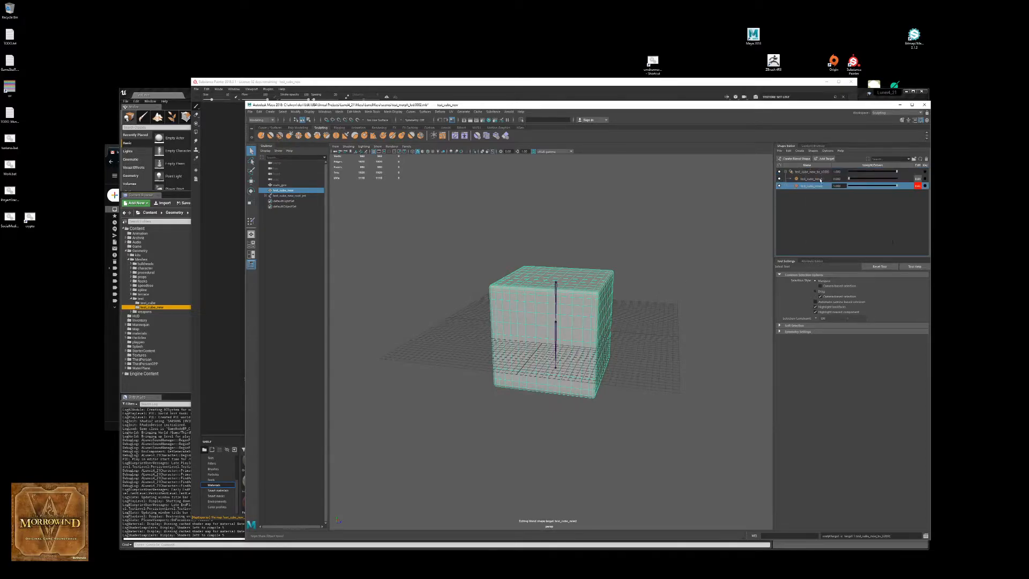
alt+drag(557, 277, 590, 311)
key(F8)
Step: Select the bottom face's central vertices, grow the selection twice and push them up into the cube
alt+drag(585, 358, 578, 314)
click(583, 345)
key(shift+period)
key(shift+period)
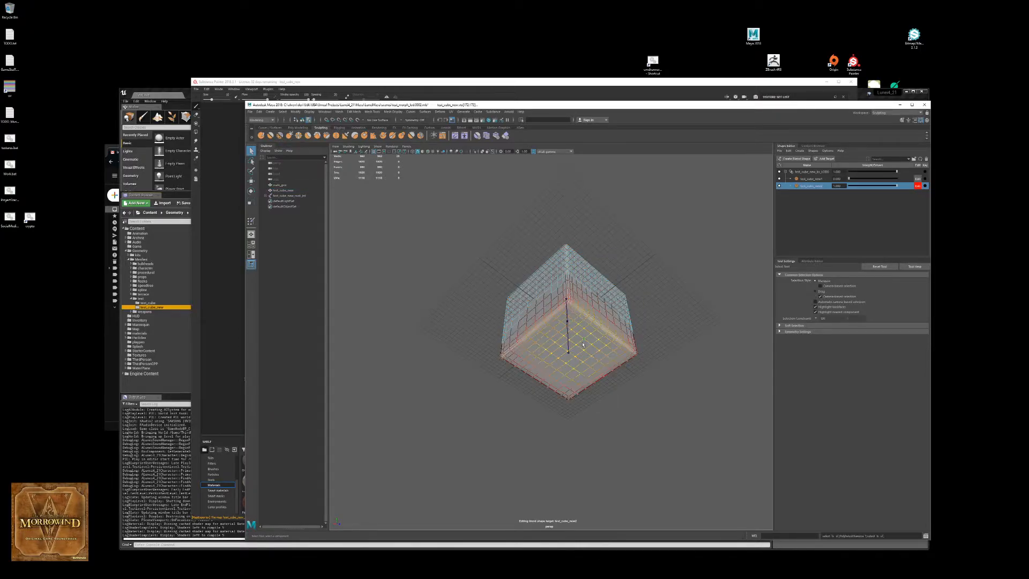
alt+drag(583, 345, 577, 356)
drag(569, 337, 570, 296)
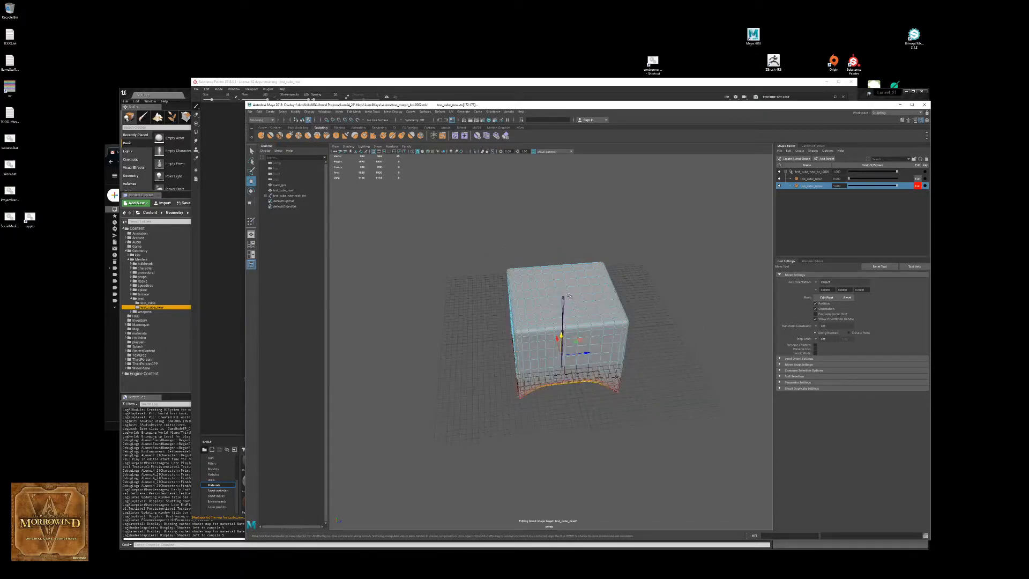
Step: Grow a vertex selection across the cube's top face and scale it outward into a flared rim
key(shift+period)
key(shift+period)
key(shift+period)
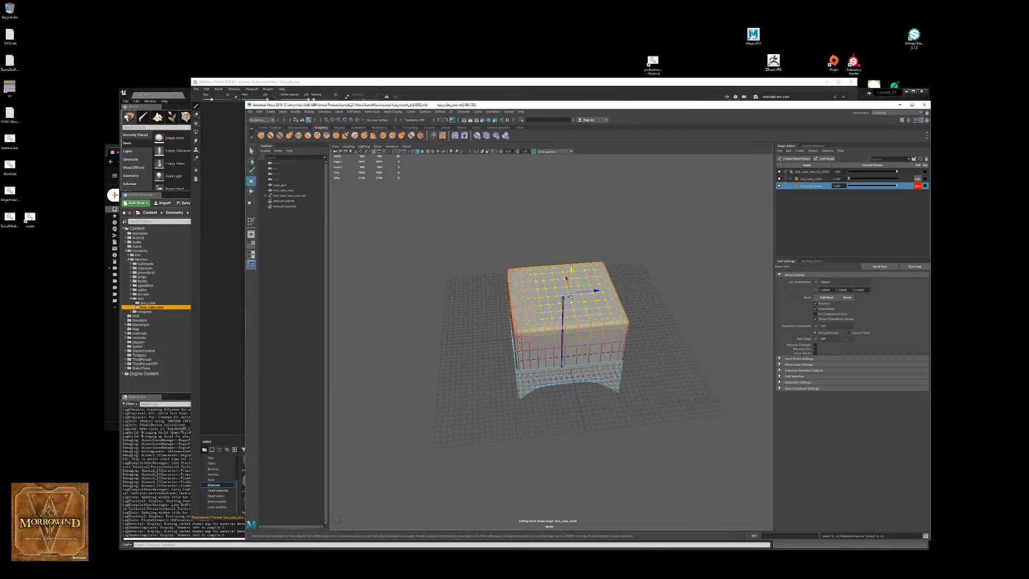
alt+drag(563, 302, 603, 283)
key(r)
alt+drag(603, 283, 553, 293)
Step: Select the centre of the flared top, grow the selection twice and push it downward
key(w)
click(548, 291)
key(shift+period)
key(shift+period)
alt+drag(548, 276, 629, 294)
Step: Stop editing the second target and return the cube to object selection mode
click(917, 186)
key(q)
key(F8)
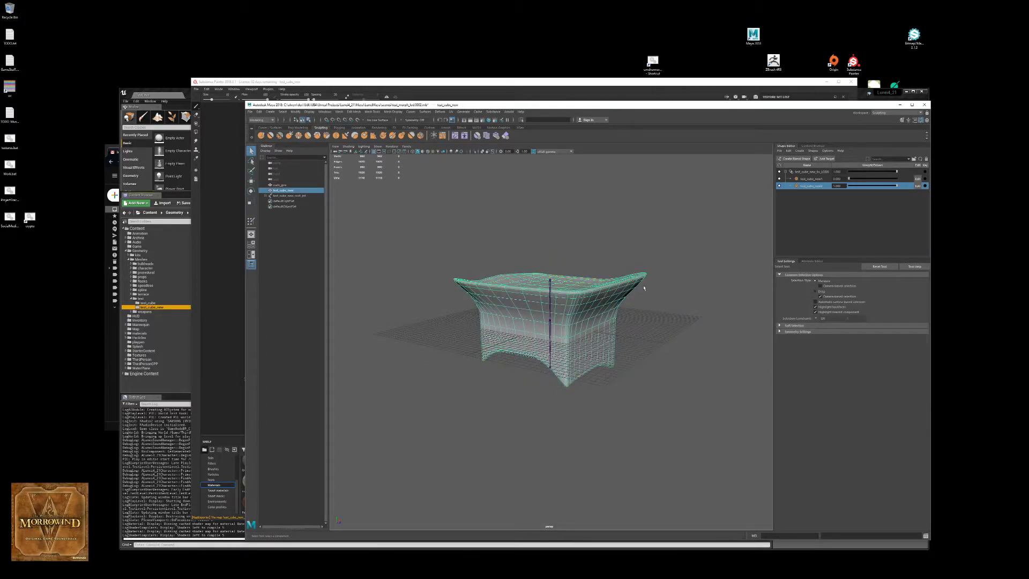
Step: Rename the first blend shape target to morph_out_1 and the second to morph_in_1
double_click(822, 179)
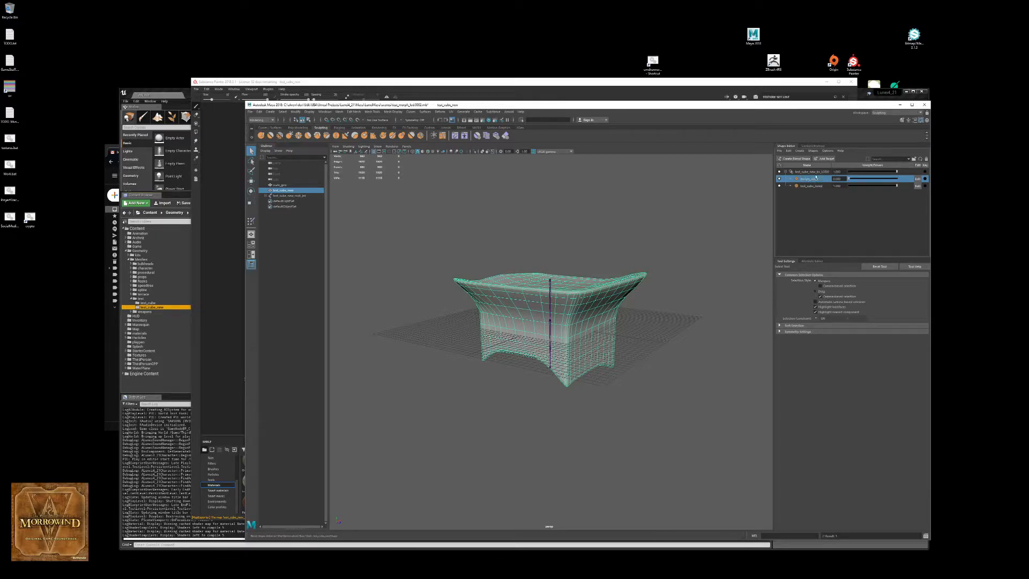
double_click(813, 185)
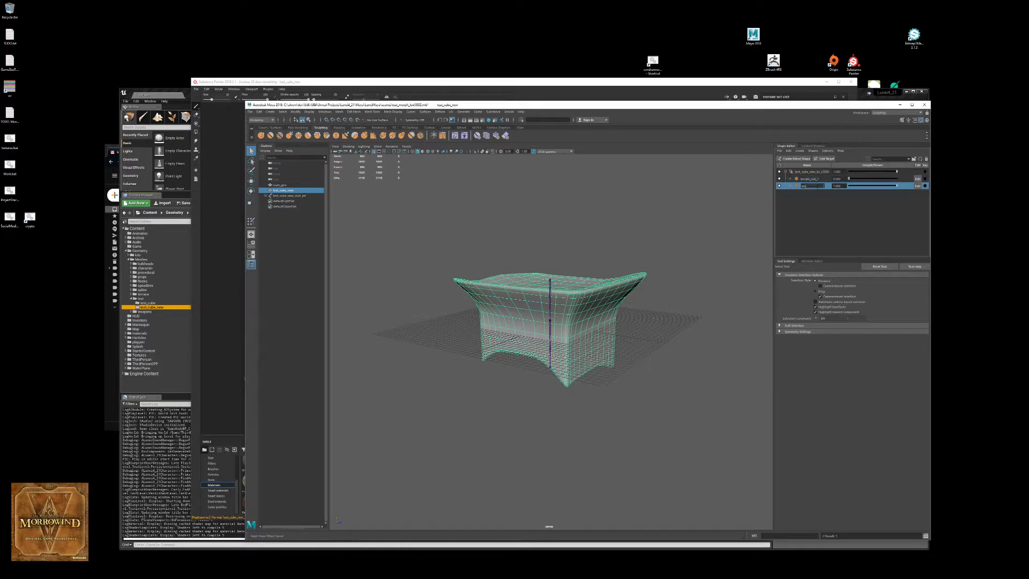
text(morph_in_1)
key(Return)
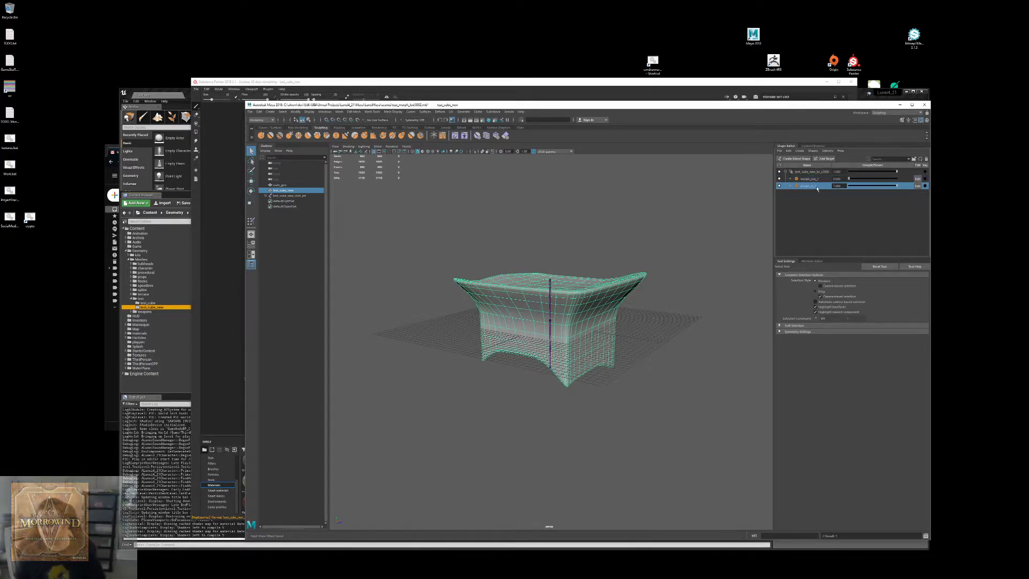
Step: Switch to the Maya Classic workspace and open the Shape Editor in its own window
alt+drag(647, 289, 668, 293)
click(881, 114)
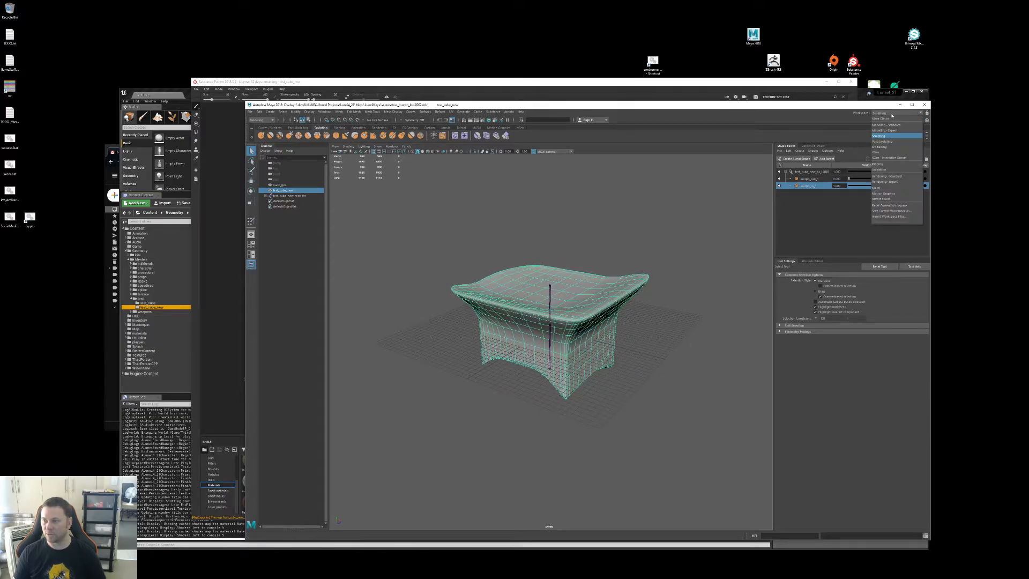
click(885, 118)
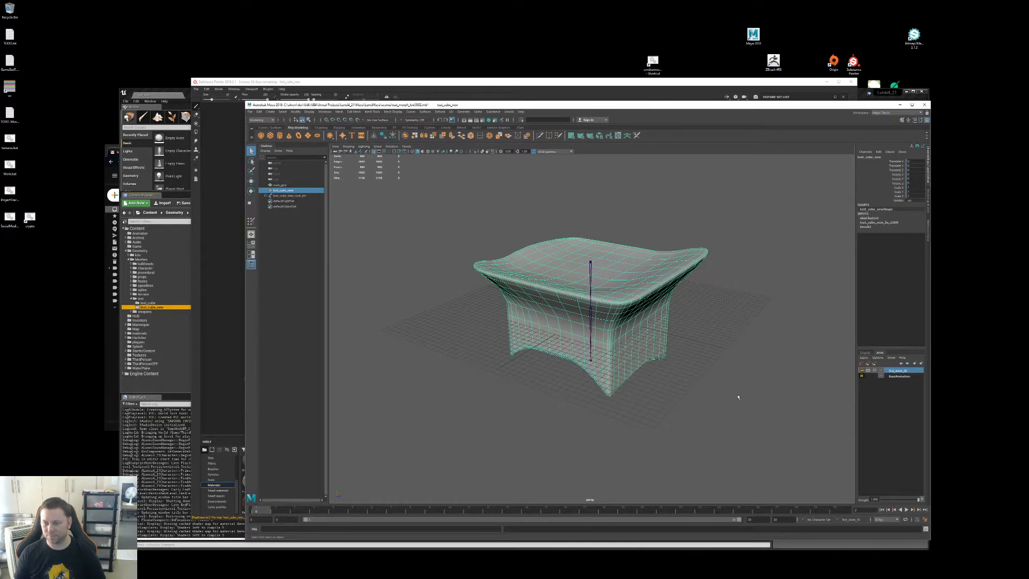
click(328, 112)
mouse_move(357, 142)
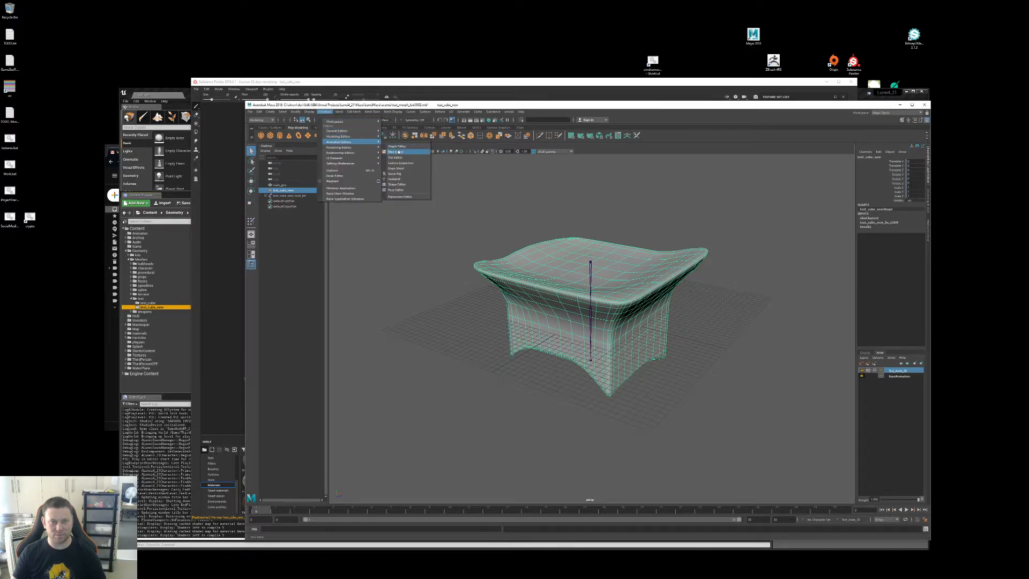
click(397, 185)
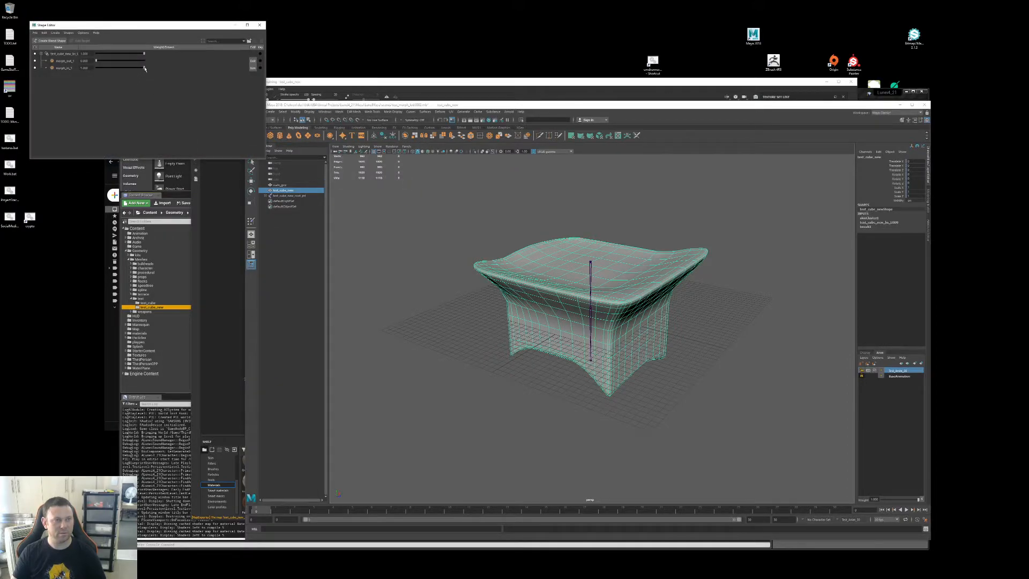
Step: Reset the morph_in_1 target's weight to 0 and save the scene
drag(143, 68, 91, 68)
alt+drag(525, 276, 534, 282)
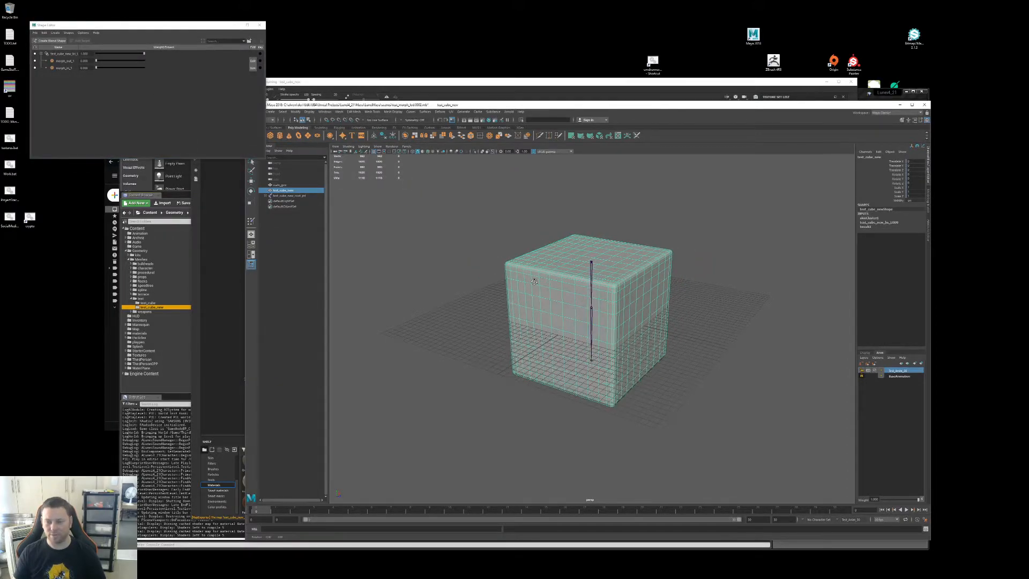
key(ctrl+s)
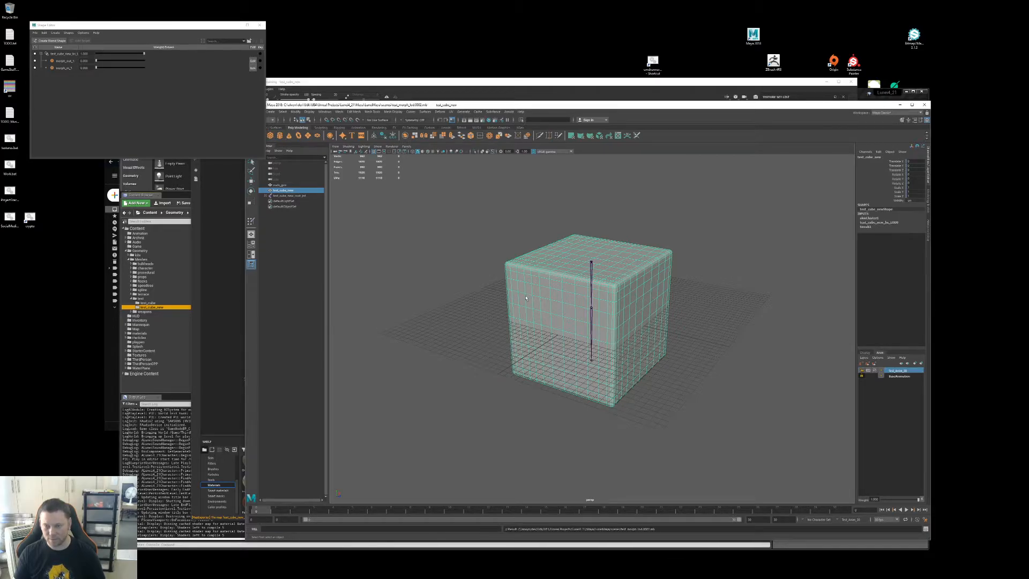
Step: Play back the cube's bending animation and return to the first frame
click(906, 510)
click(893, 513)
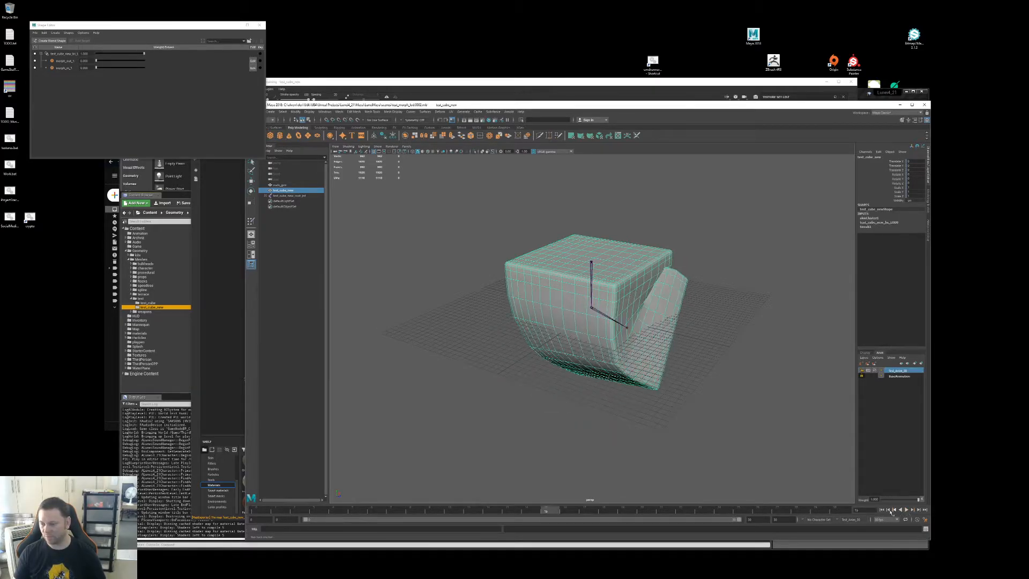
click(881, 510)
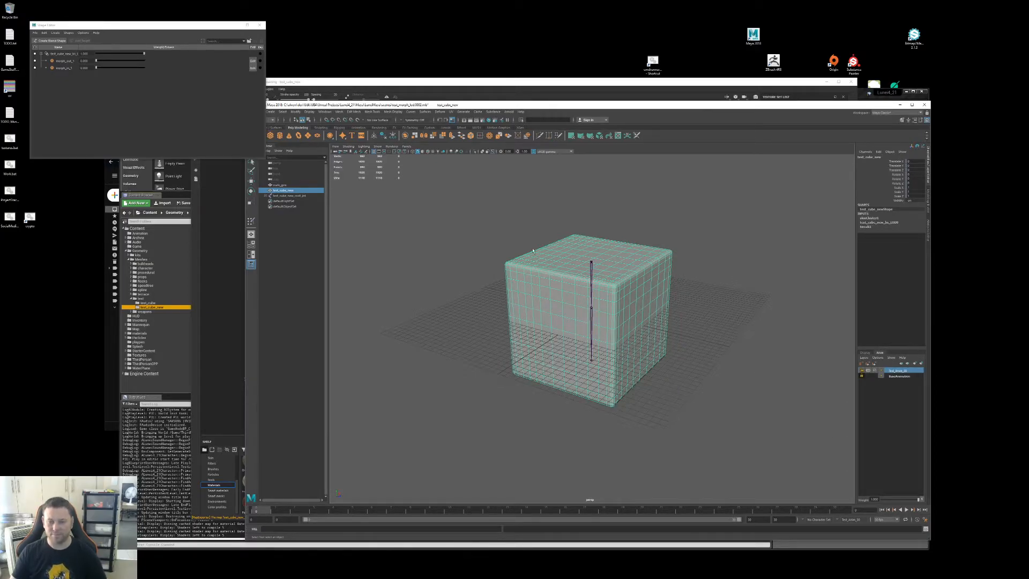
Step: Select the cube mesh together with its root joint, start exporting the selection and review the FBX animation and deformed model options
click(295, 195)
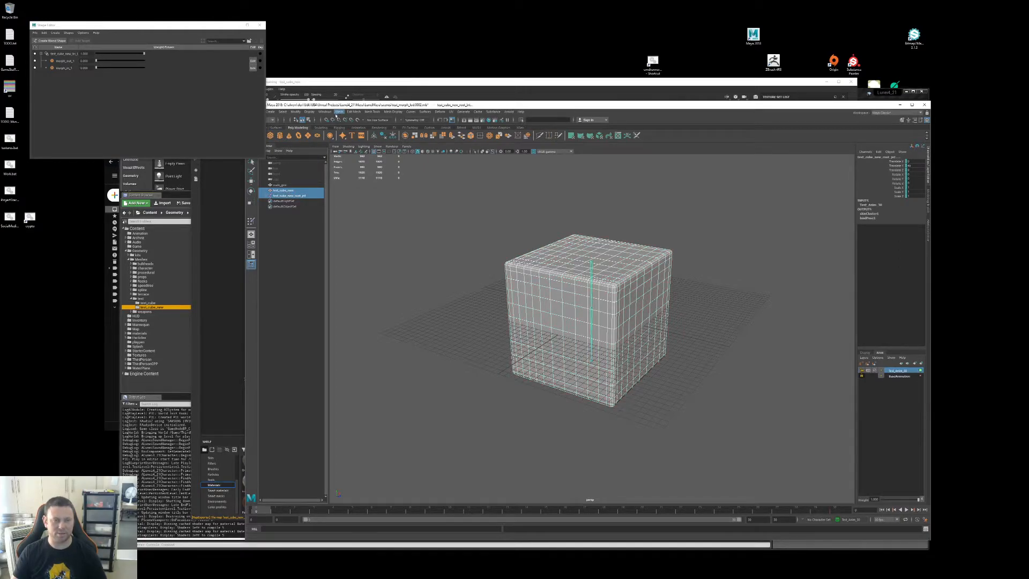
drag(267, 33, 240, 32)
click(252, 111)
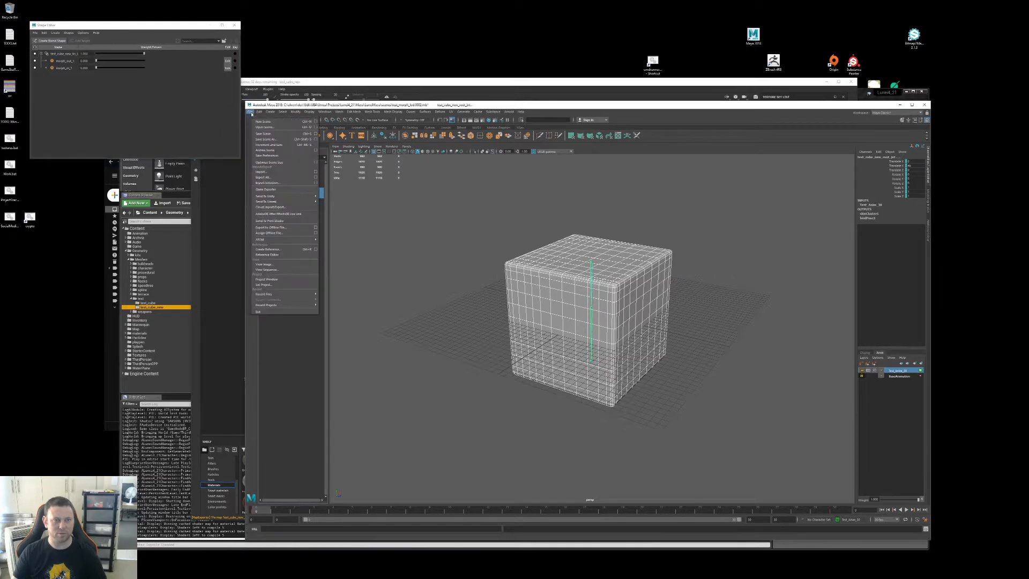
click(281, 183)
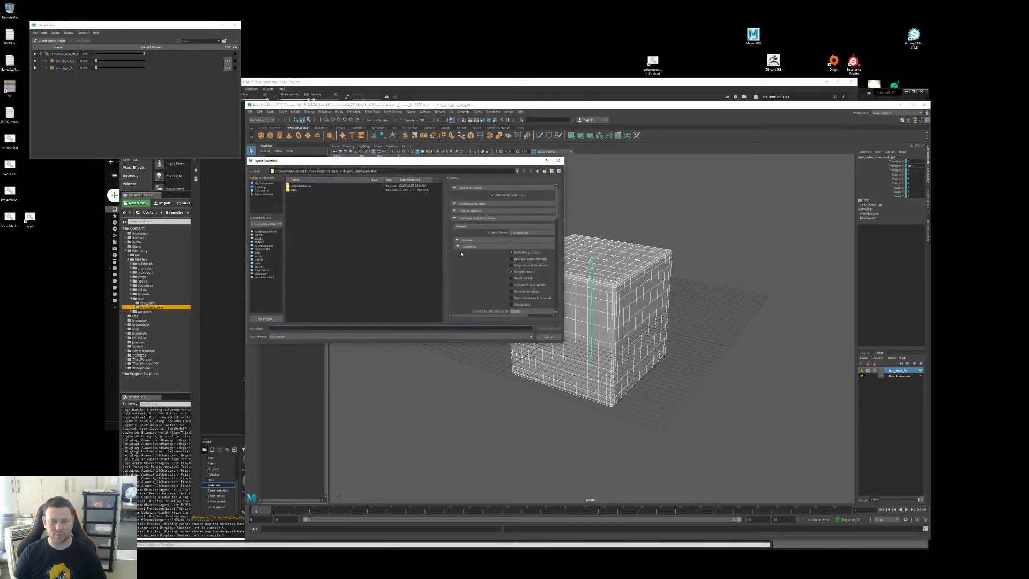
scroll(501, 223, up, 3)
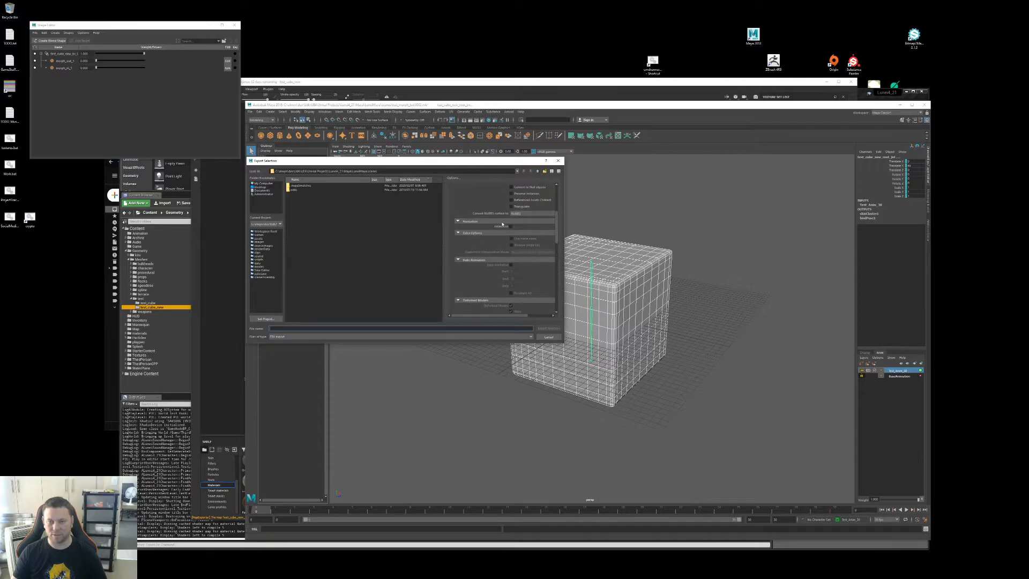
scroll(511, 227, down, 3)
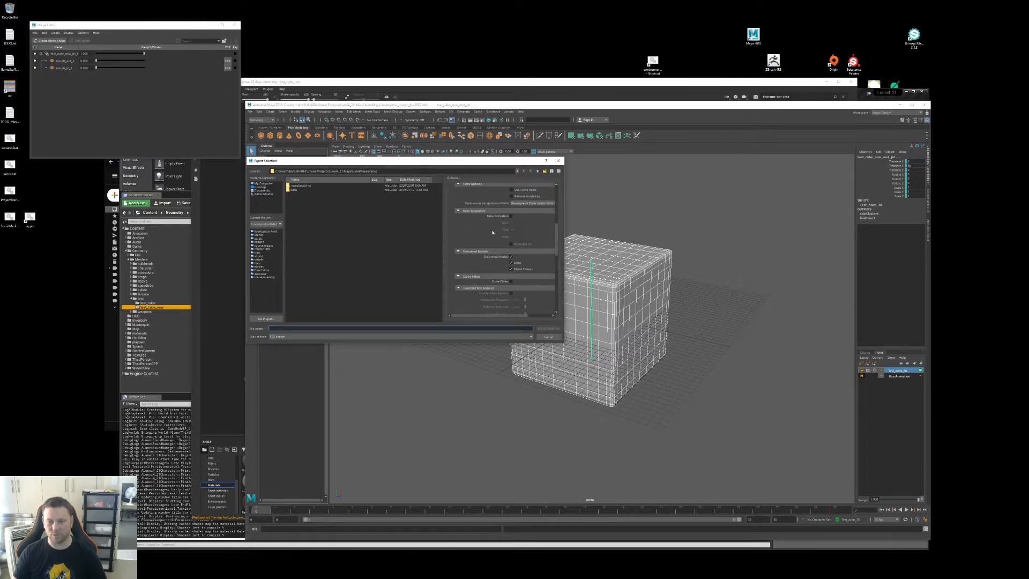
scroll(499, 236, up, 1)
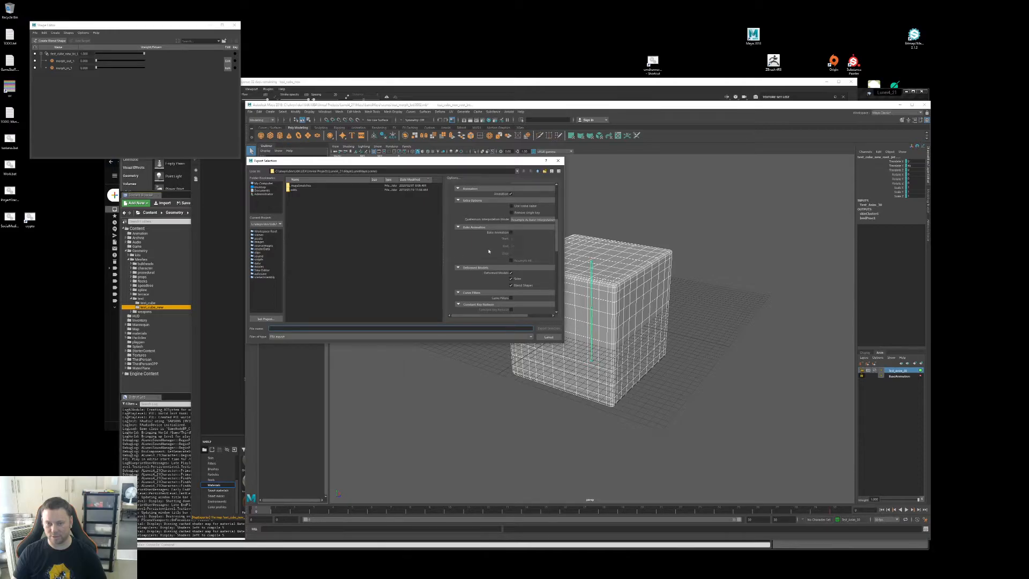
scroll(488, 251, up, 1)
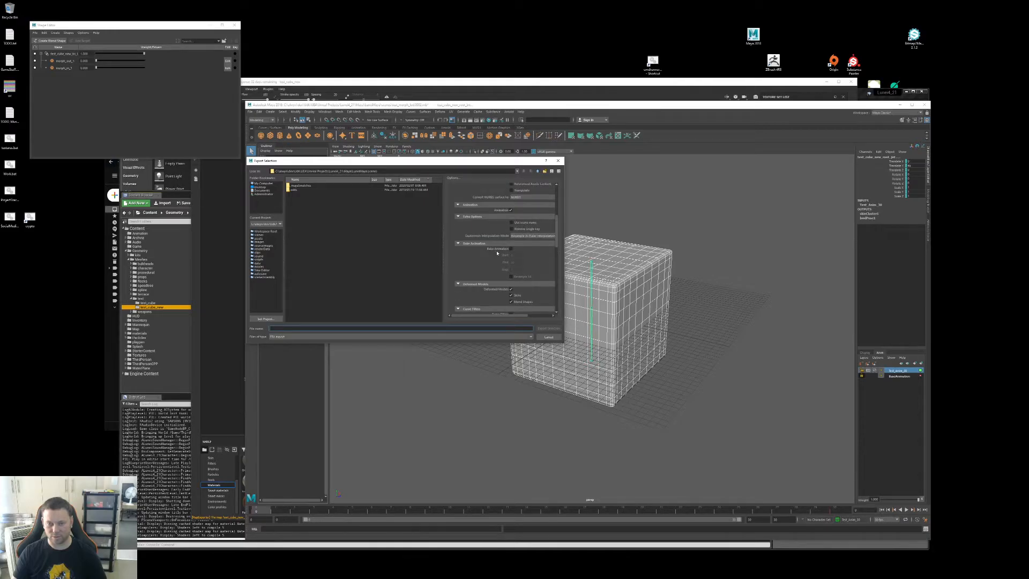
Step: Export the selection to the assets folder as FBX, overwriting test_cube_new.fbx
click(267, 239)
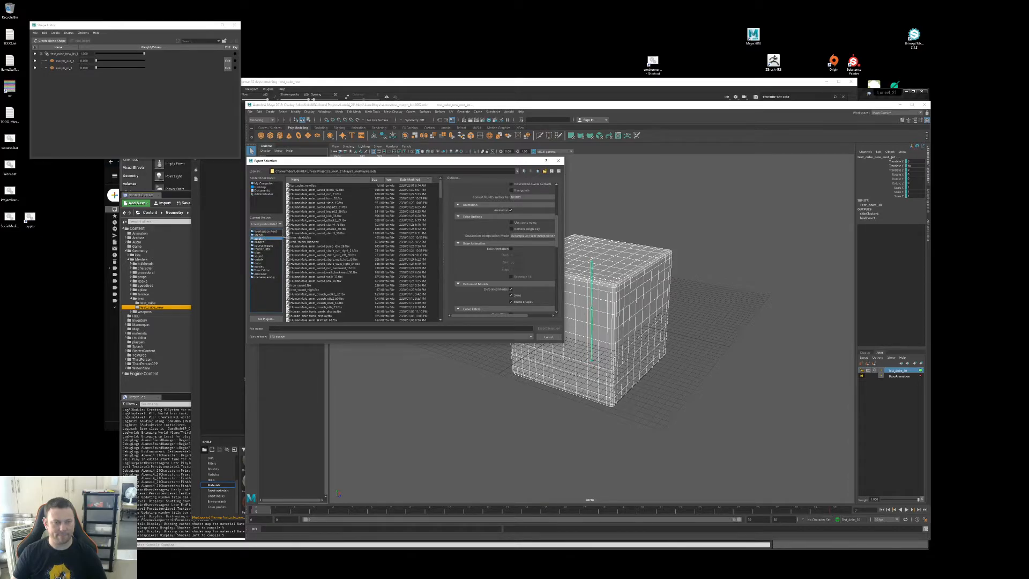
click(311, 186)
click(549, 329)
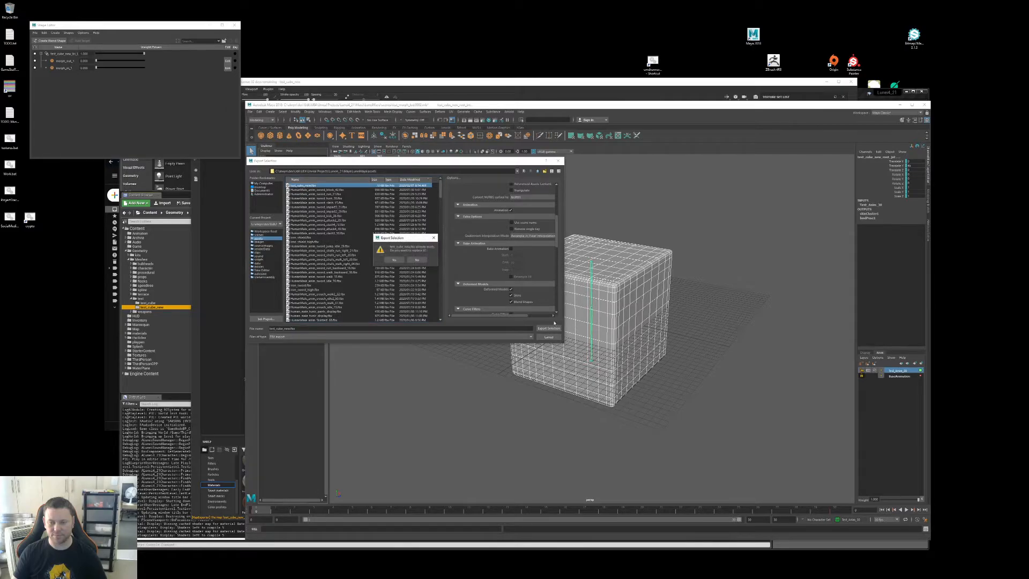
click(404, 262)
Step: Switch to Unreal Editor and open the Maya project's assets folder in File Explorer to locate test_cube_new.fbx
key(alt+Tab)
key(Tab)
key(Tab)
key(Tab)
key(Tab)
key(Tab)
key(Tab)
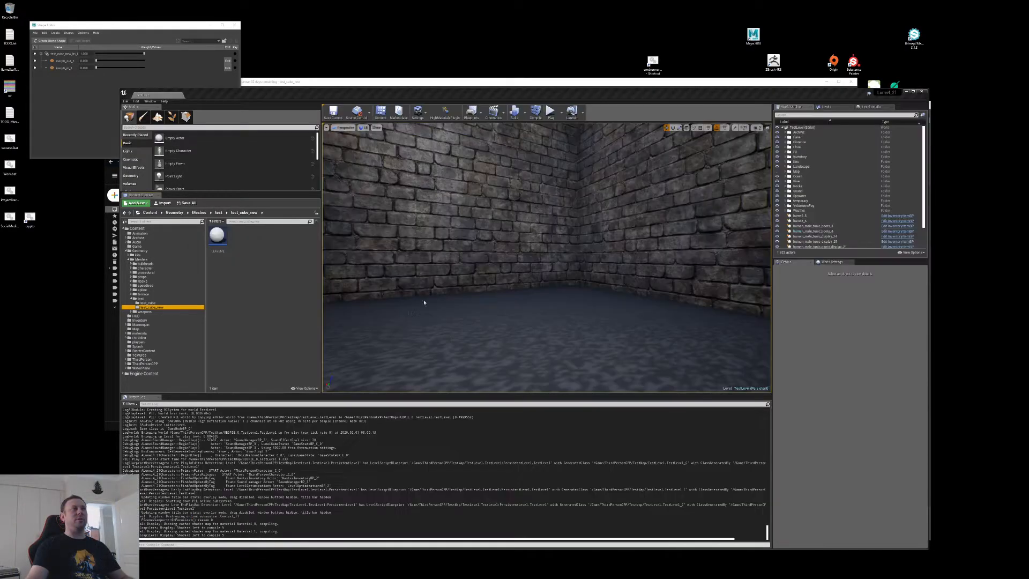
key(alt+Tab)
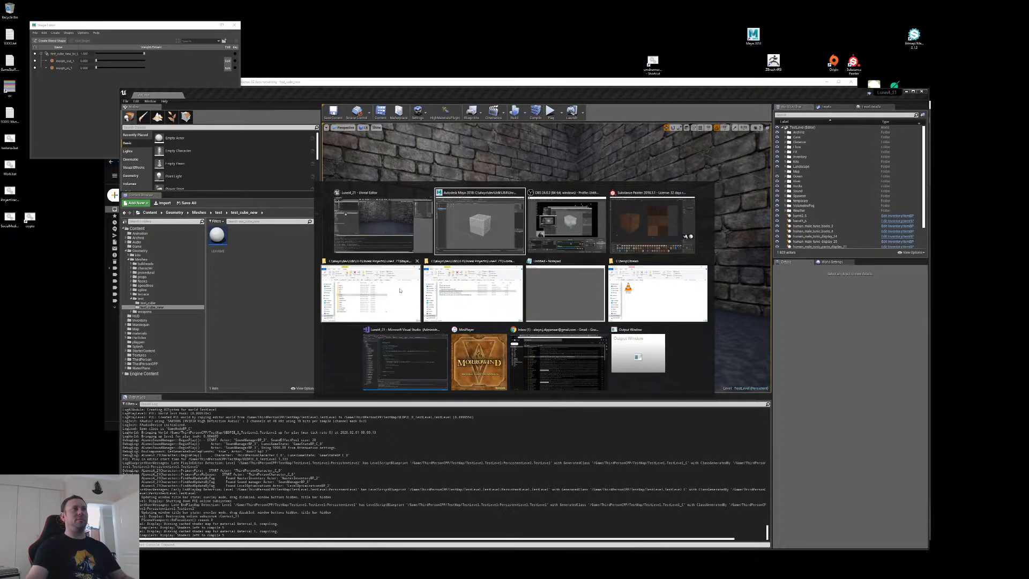
click(398, 290)
click(515, 379)
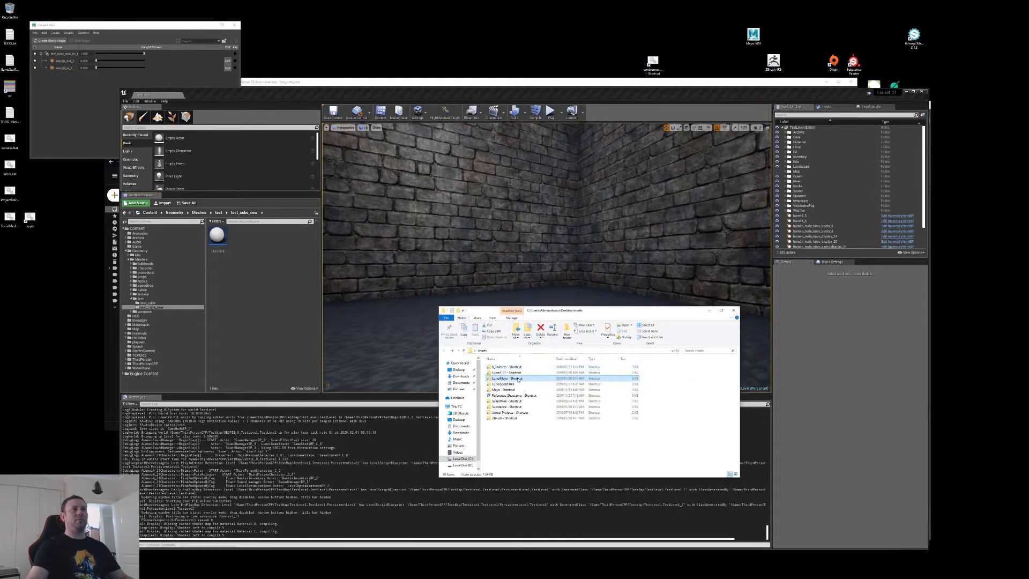
double_click(518, 379)
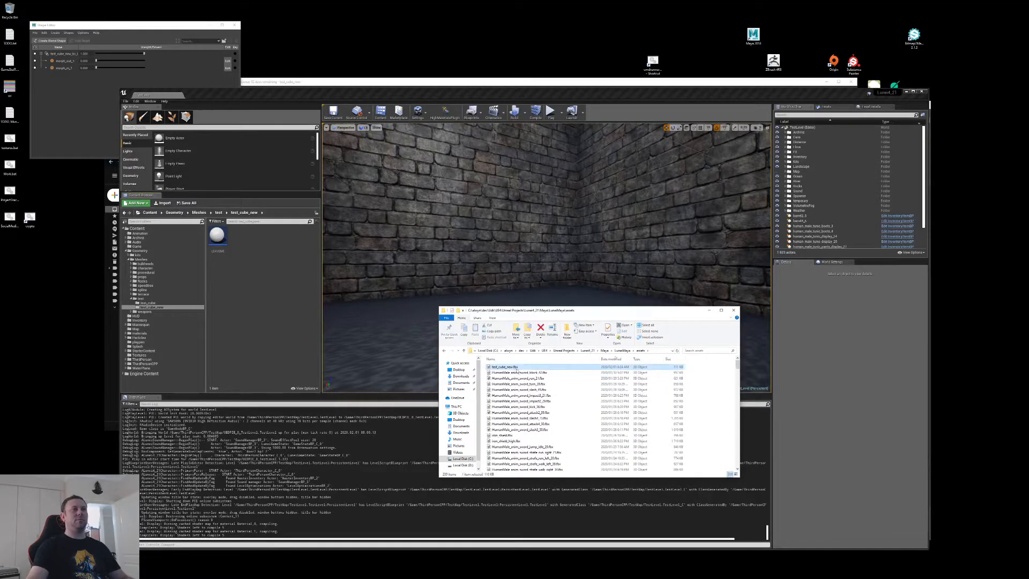
Step: Import test_cube_new.fbx as a skeletal mesh with animation and morph targets into the test_cube_new content folder, and save the new assets
key(alt+Tab)
click(357, 298)
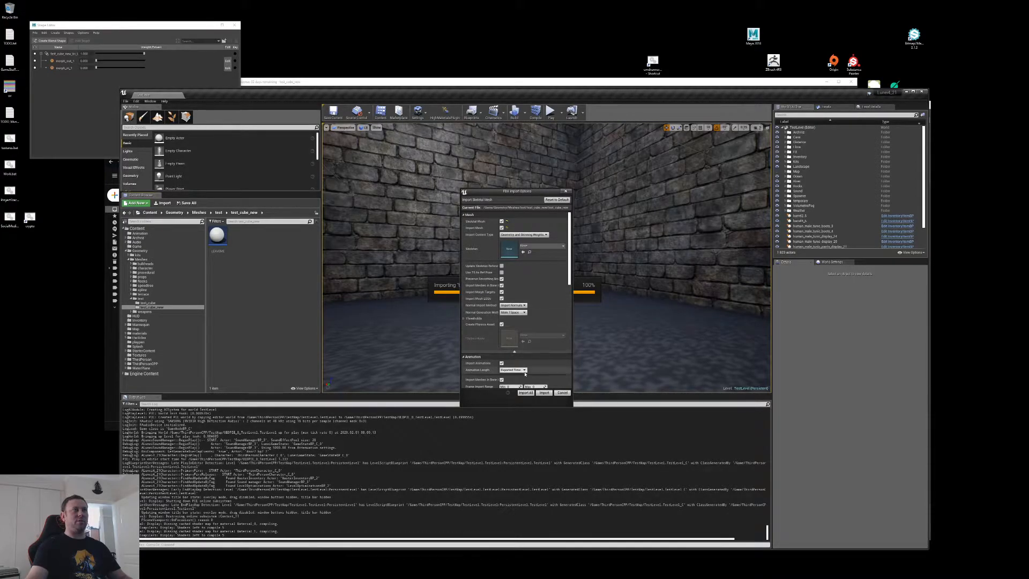
click(528, 394)
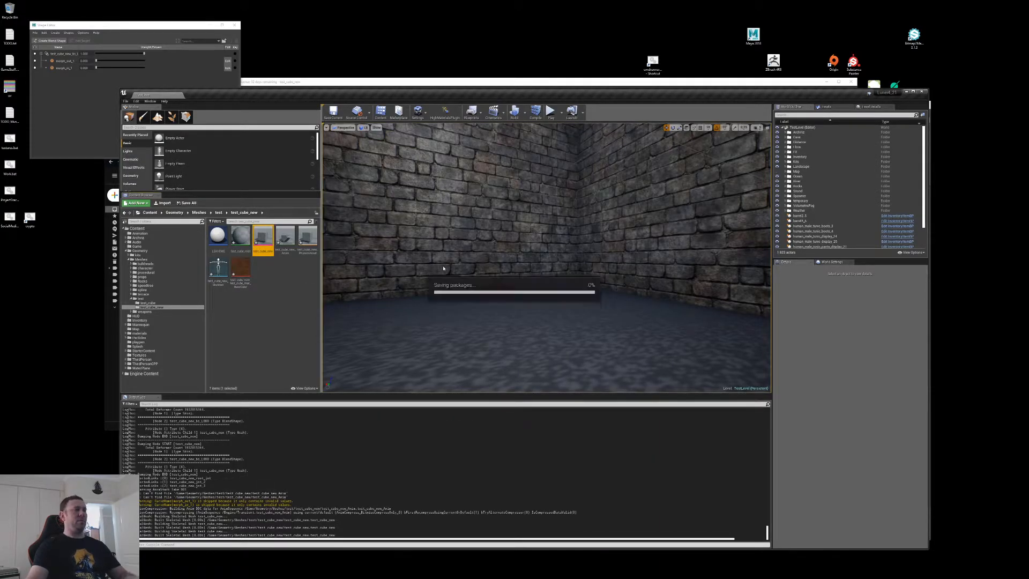
click(281, 280)
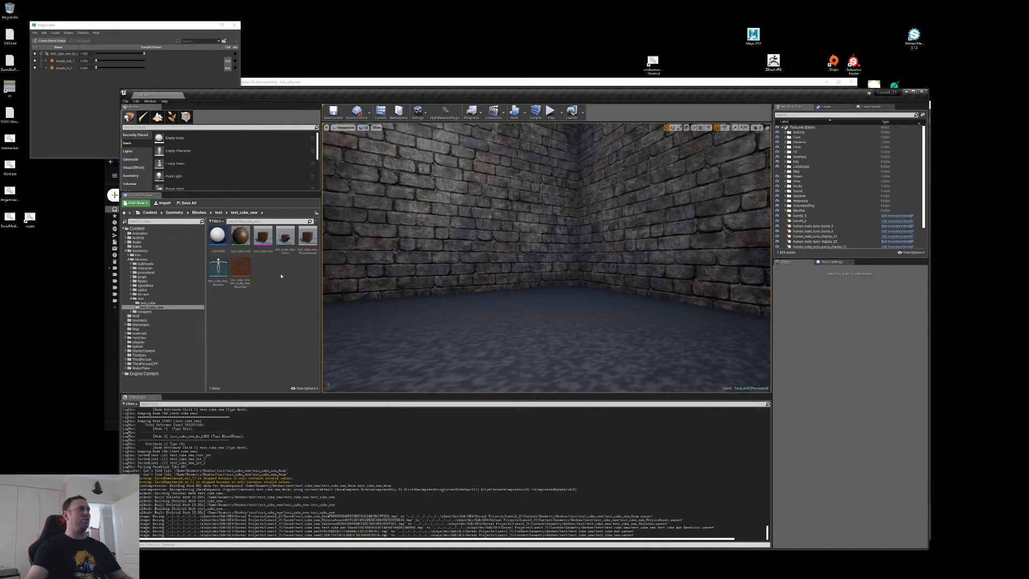
Step: Open the imported cube's skeletal mesh, dock its editor beside the level tab and examine the textured cube from several angles
double_click(263, 240)
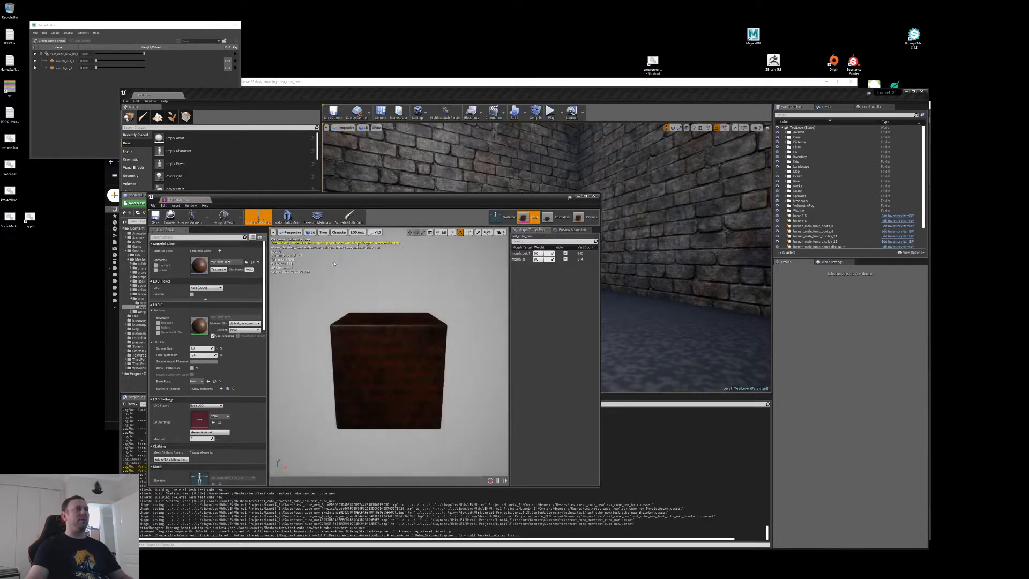
alt+drag(336, 261, 279, 271)
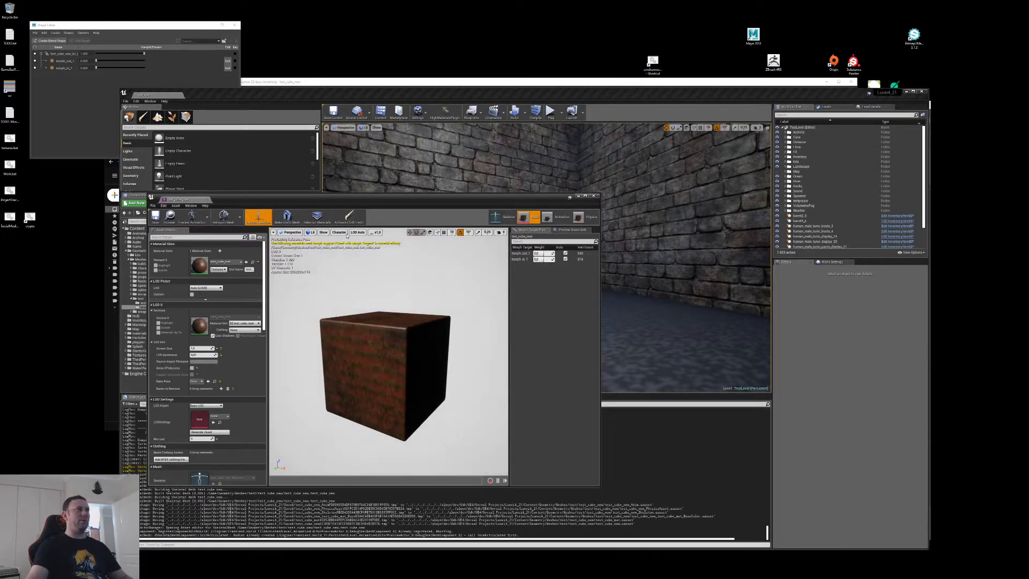
click(593, 196)
double_click(260, 237)
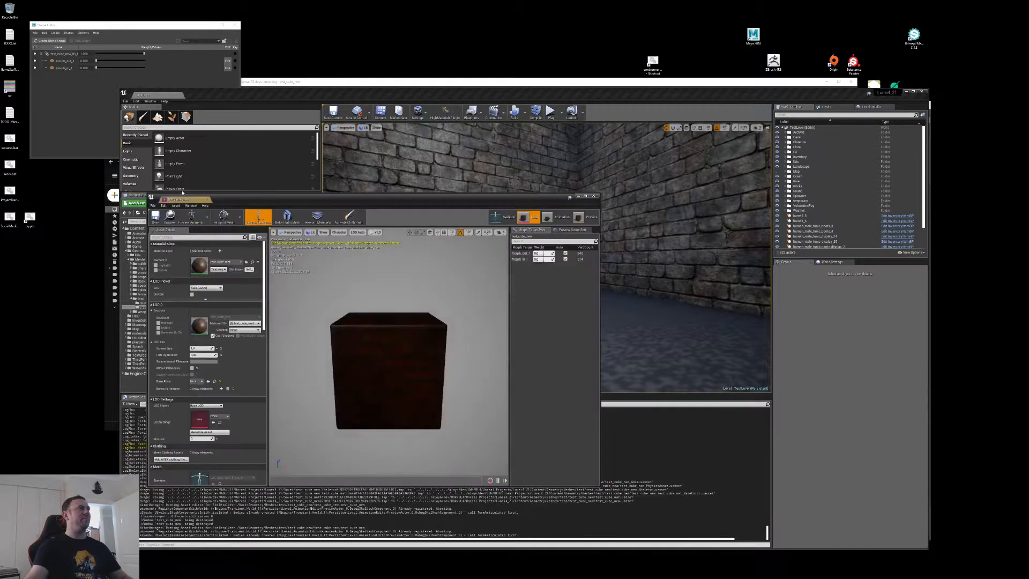
drag(192, 201, 211, 97)
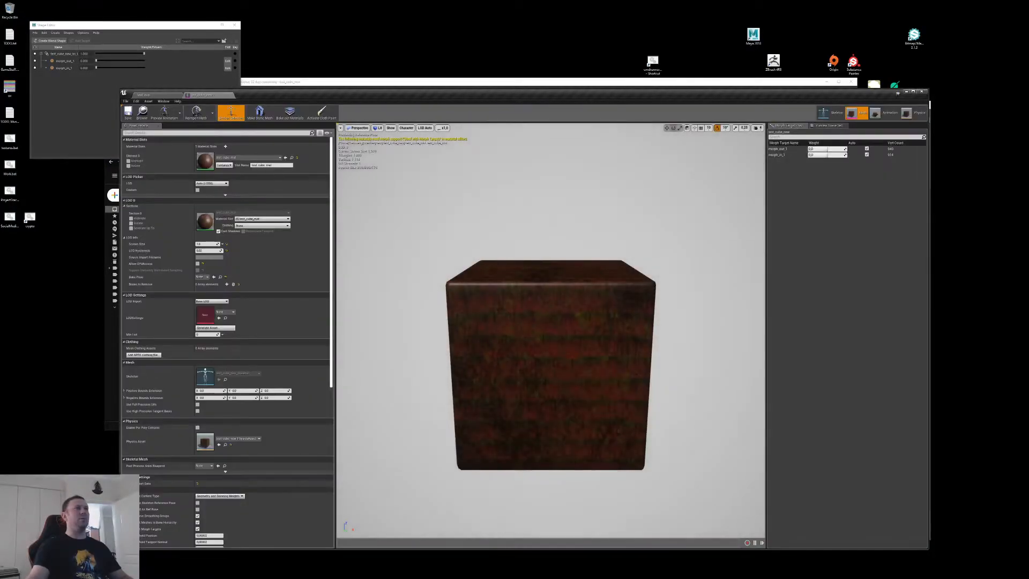
alt+drag(472, 252, 536, 273)
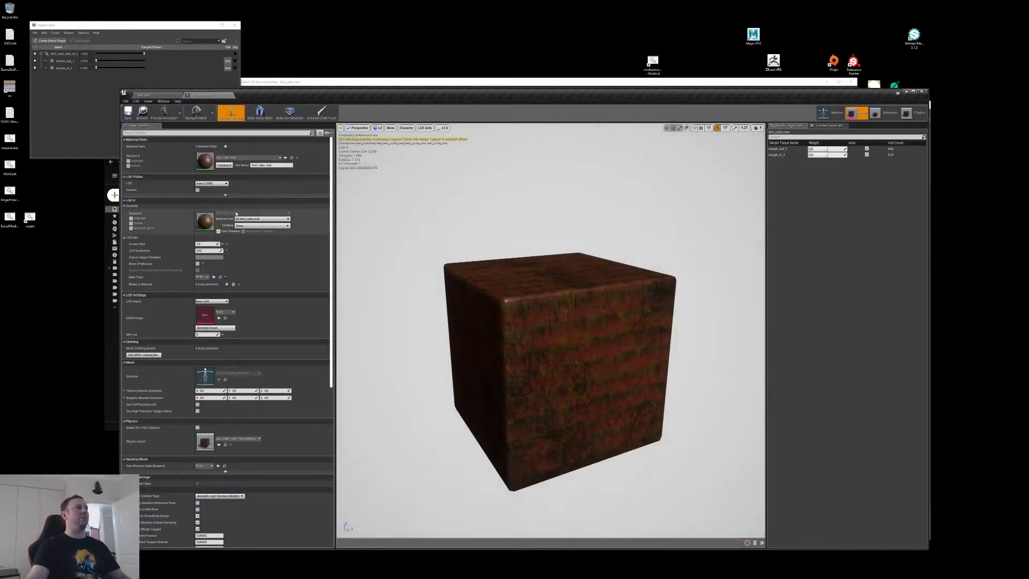
Step: Close the skeletal mesh editor and look over the imported cube material's node graph
click(231, 96)
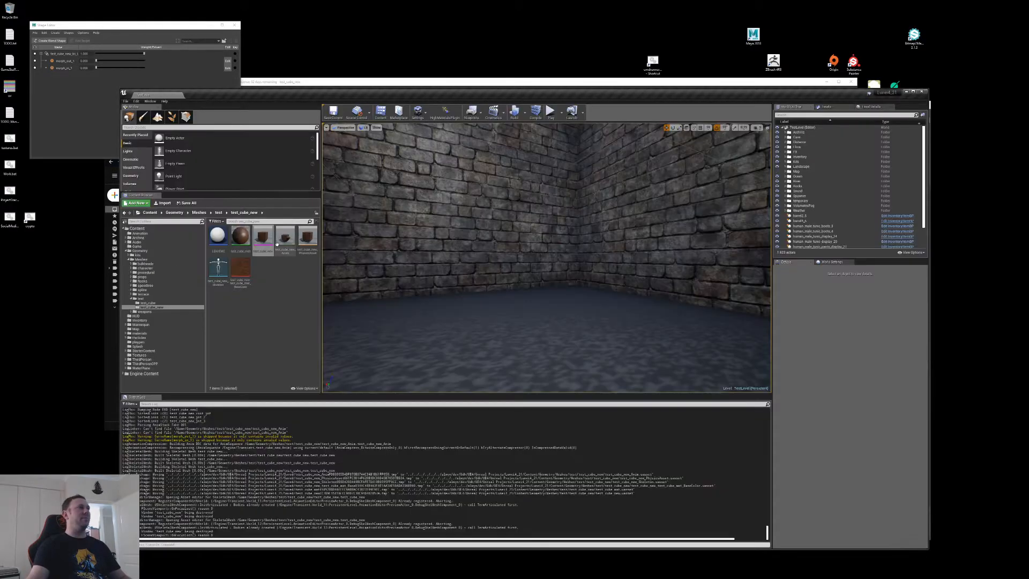
double_click(244, 250)
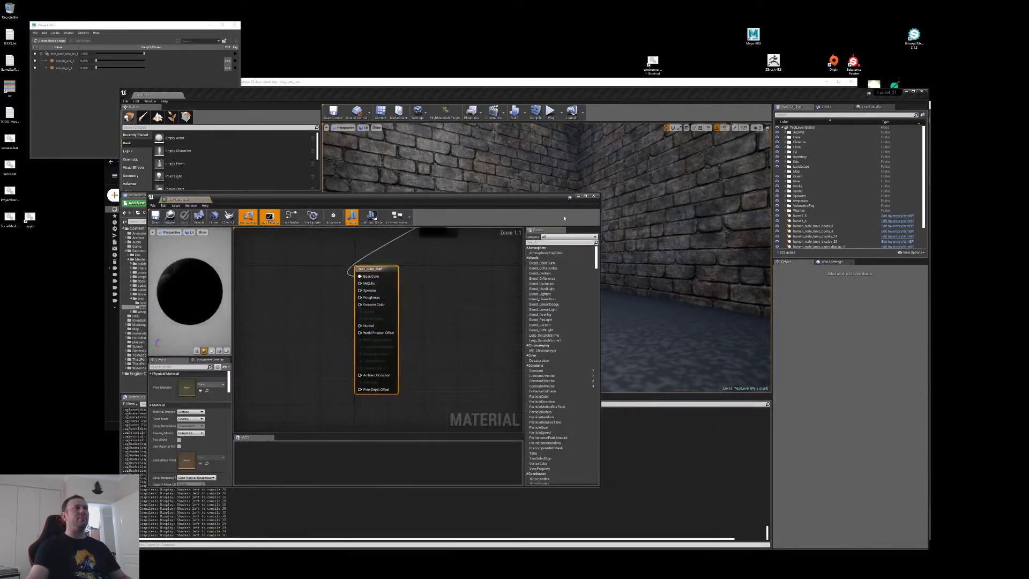
click(595, 196)
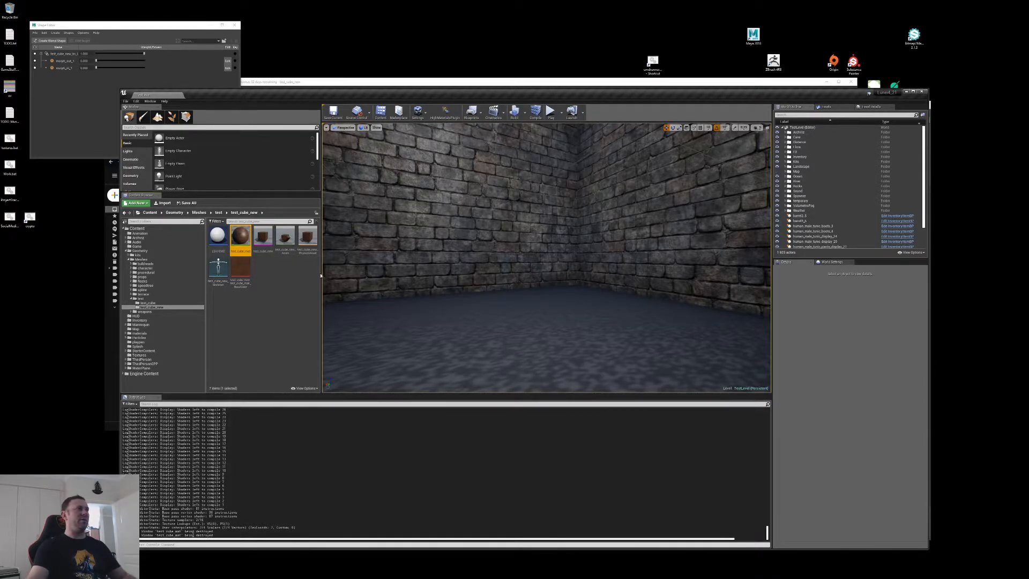
Step: Switch to File Explorer and import the cube's BaseColor, Normal and OcclusionRoughnessMetallic PNG textures into Unreal's test_cube_new content folder
key(alt+Tab)
click(503, 268)
click(589, 399)
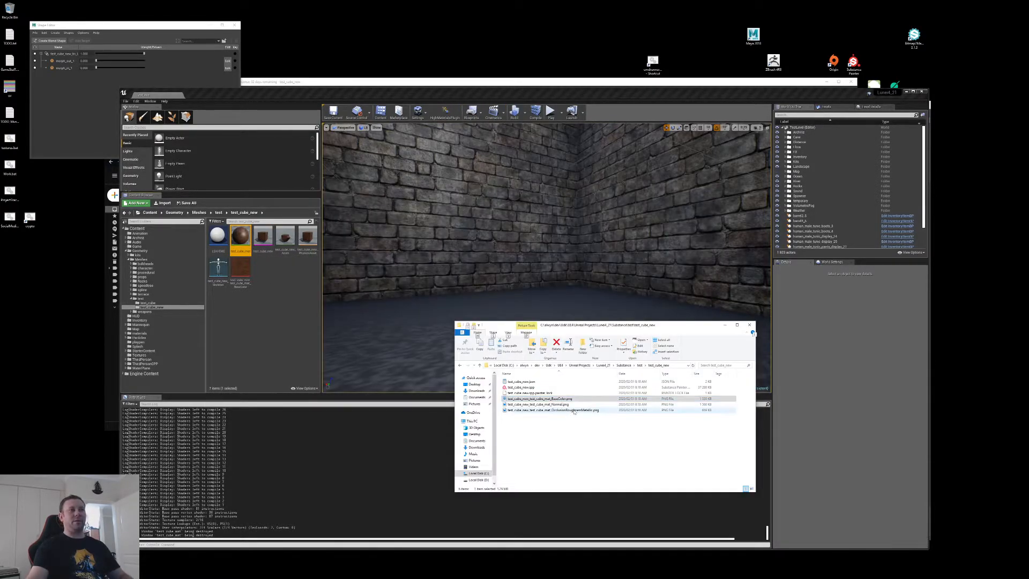
shift+click(576, 410)
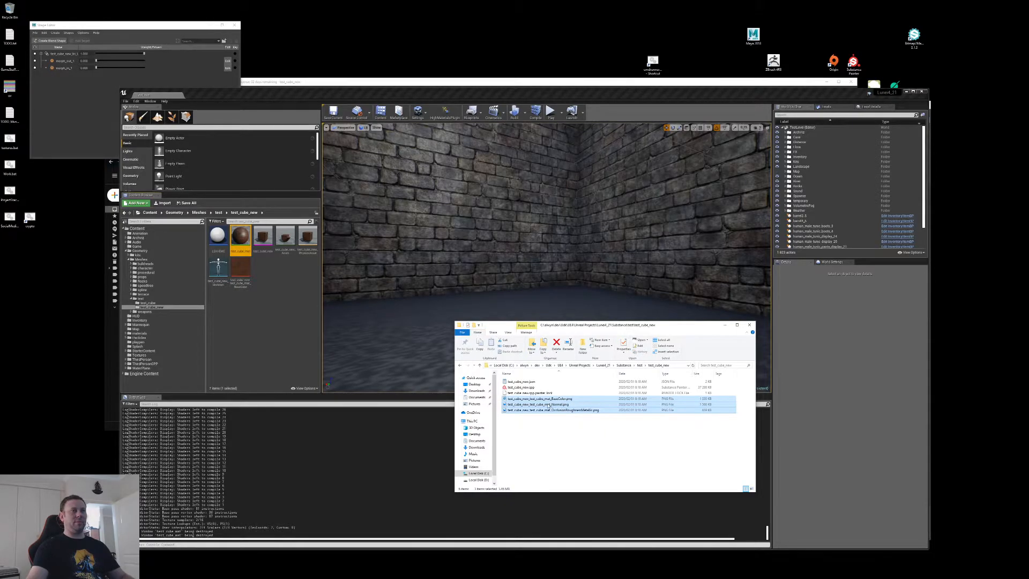
key(alt+Tab)
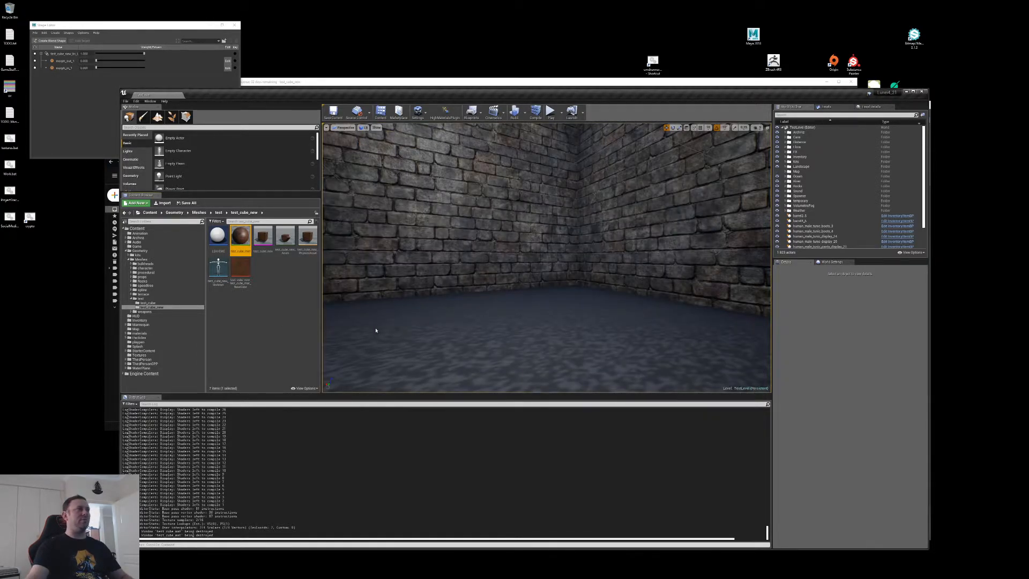
Step: Execute the HighMaterialPlugin action on the cube's material and on its skeletal mesh
click(241, 236)
click(444, 113)
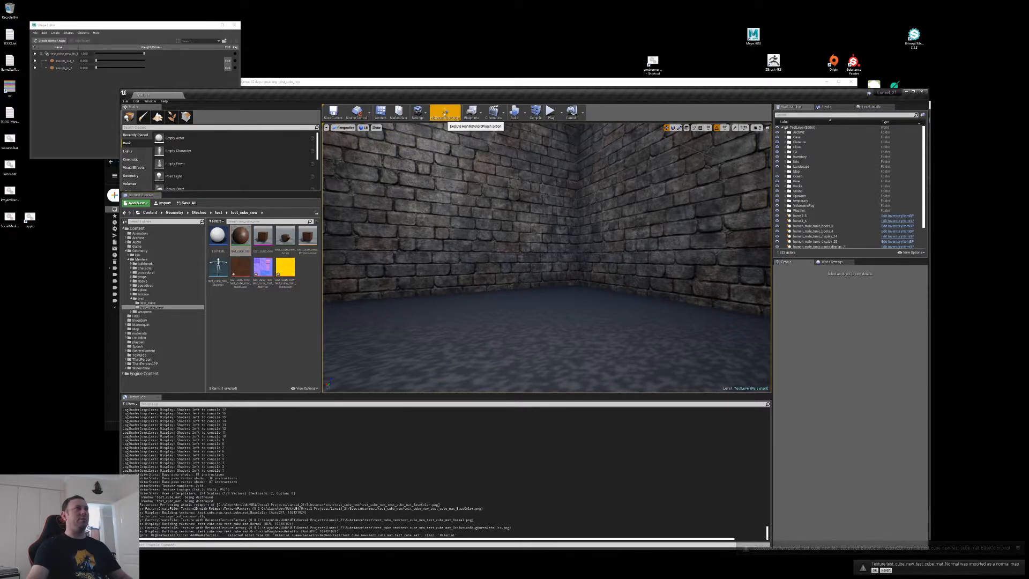
click(245, 303)
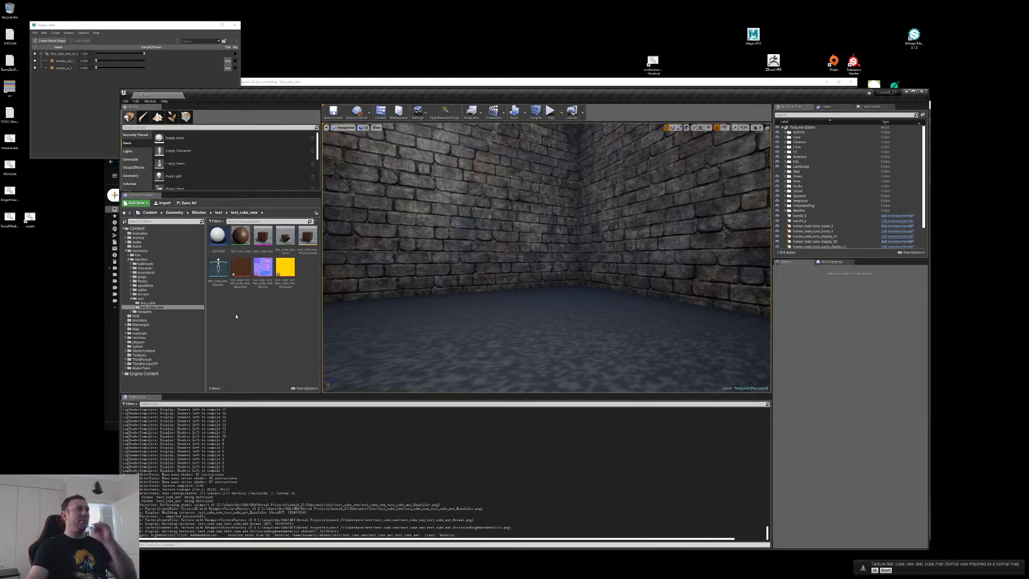
click(263, 236)
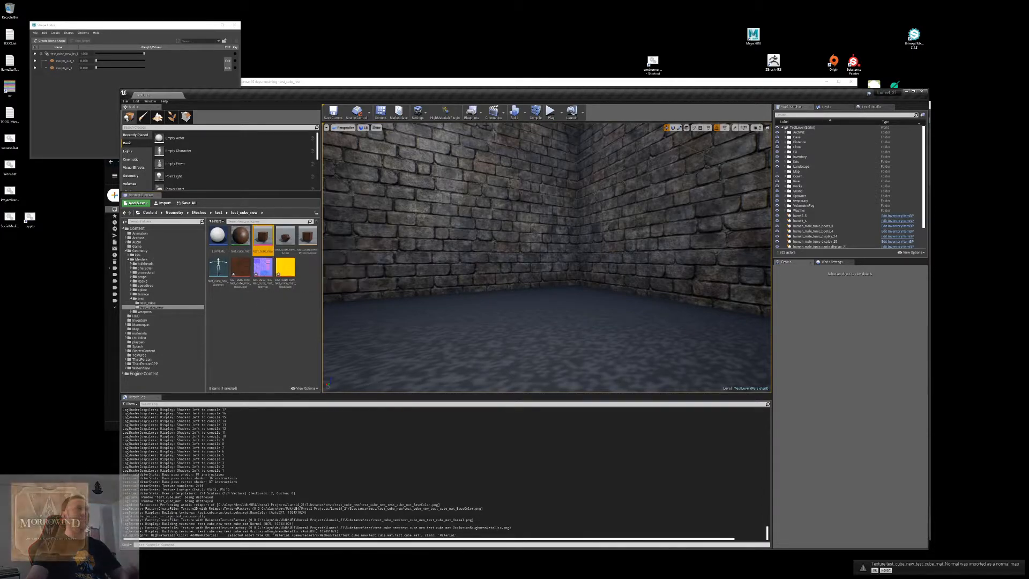
click(444, 113)
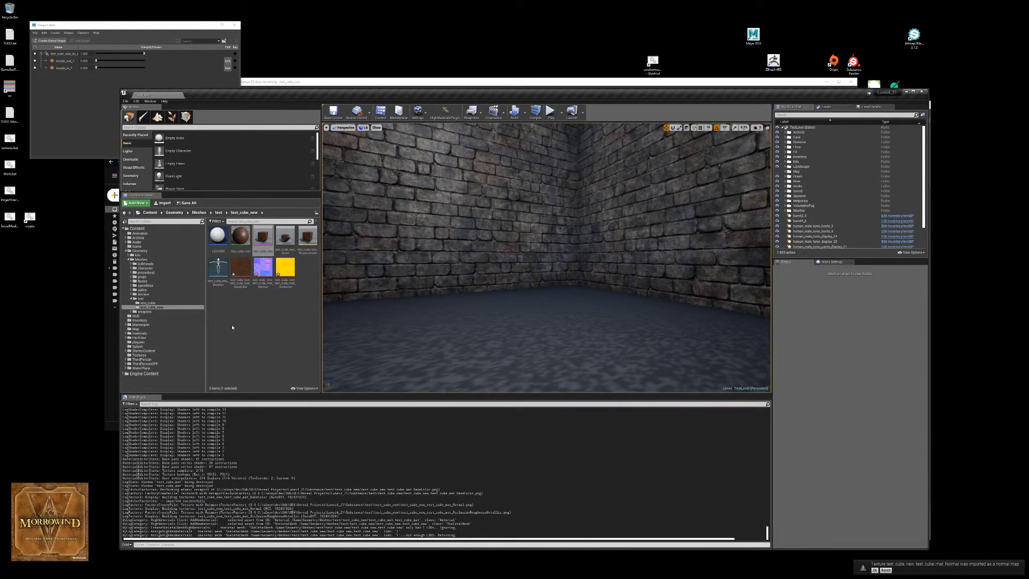
Step: Check the textured cube in its skeletal mesh editor, close it, and execute the HighMaterialPlugin action on the mesh again
click(252, 332)
click(263, 239)
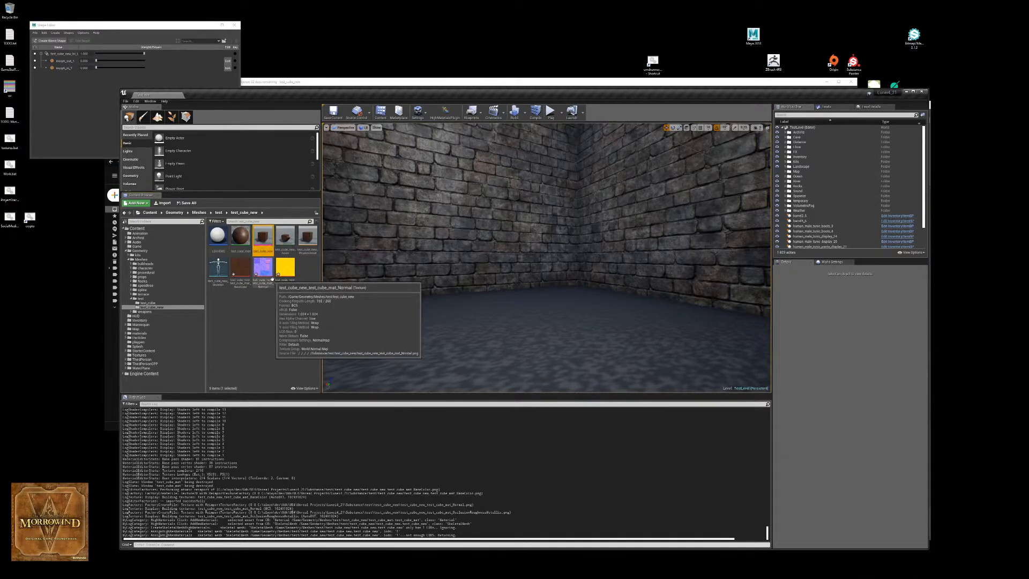
double_click(263, 239)
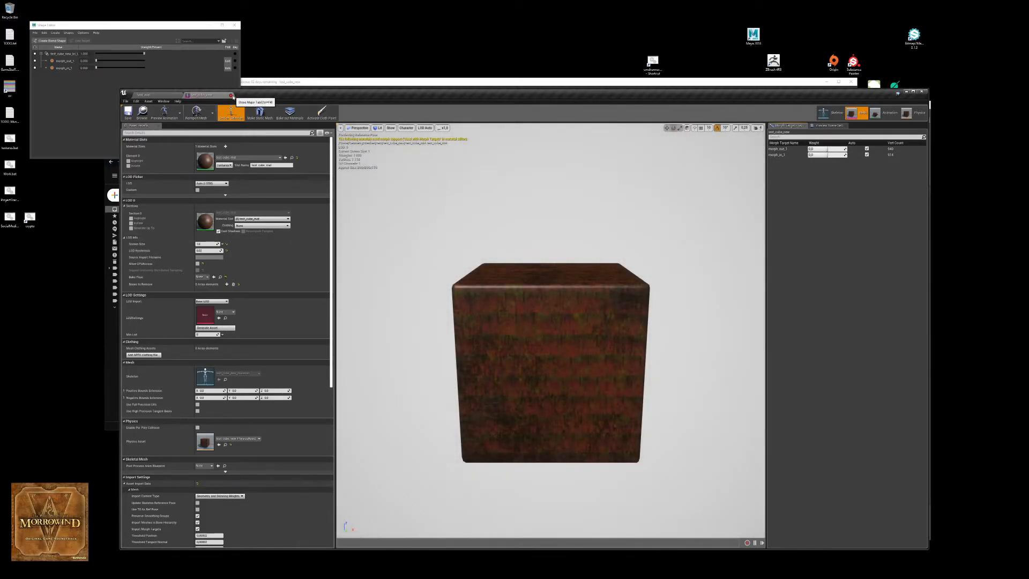
click(231, 96)
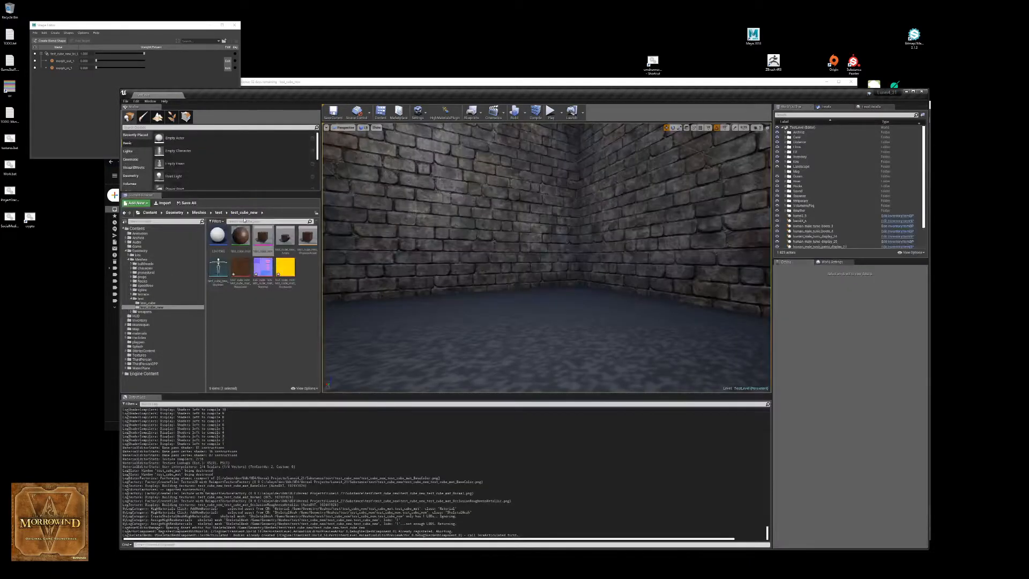
click(446, 115)
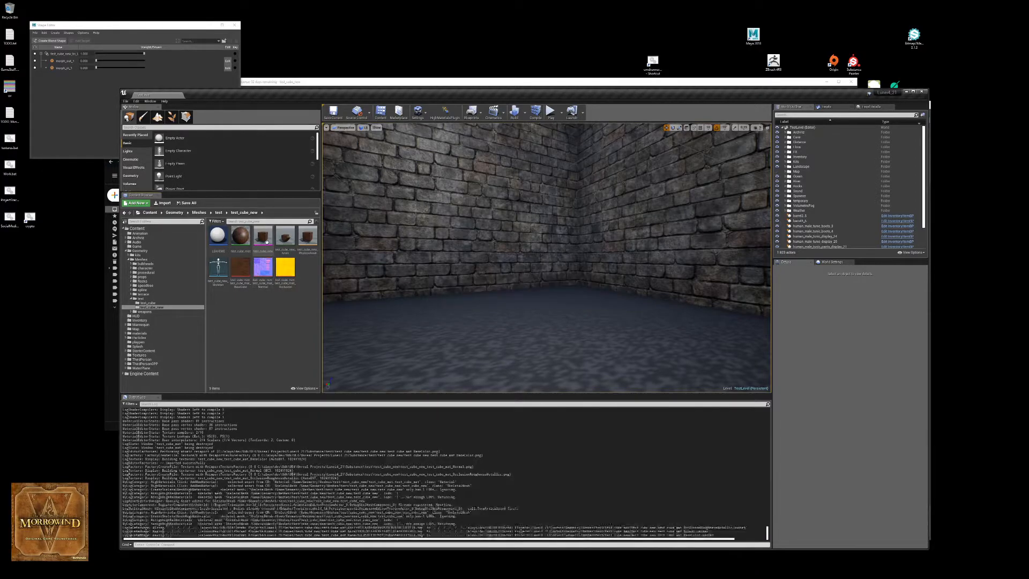
Step: Reopen the cube's skeletal mesh, raise the morph_out_1 weight, lower the morph_in_1 weight slightly, and examine the deformed cube
double_click(263, 239)
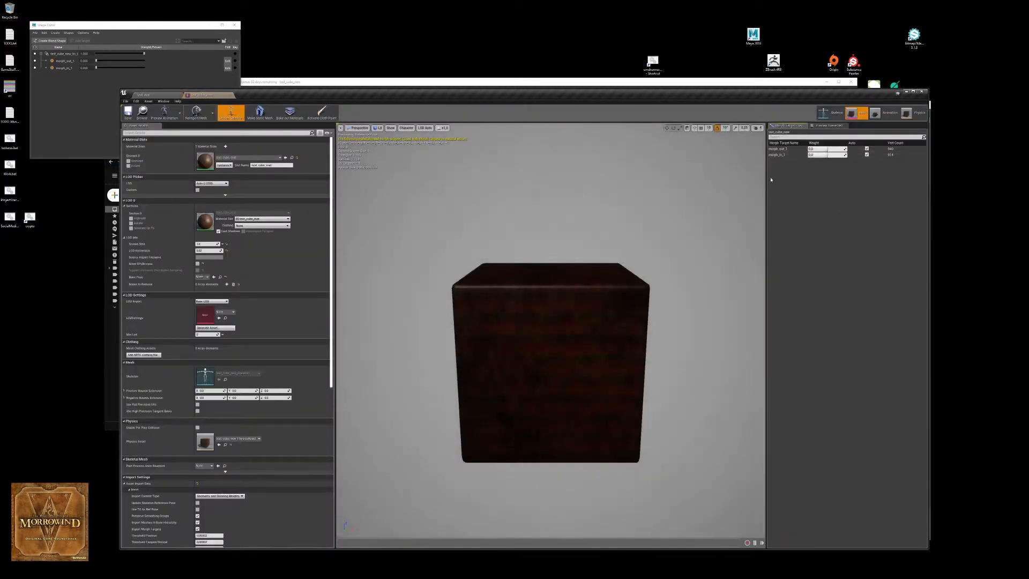
mouse_move(827, 149)
mouse_down()
mouse_move(847, 149)
mouse_move(816, 149)
mouse_move(839, 149)
mouse_up()
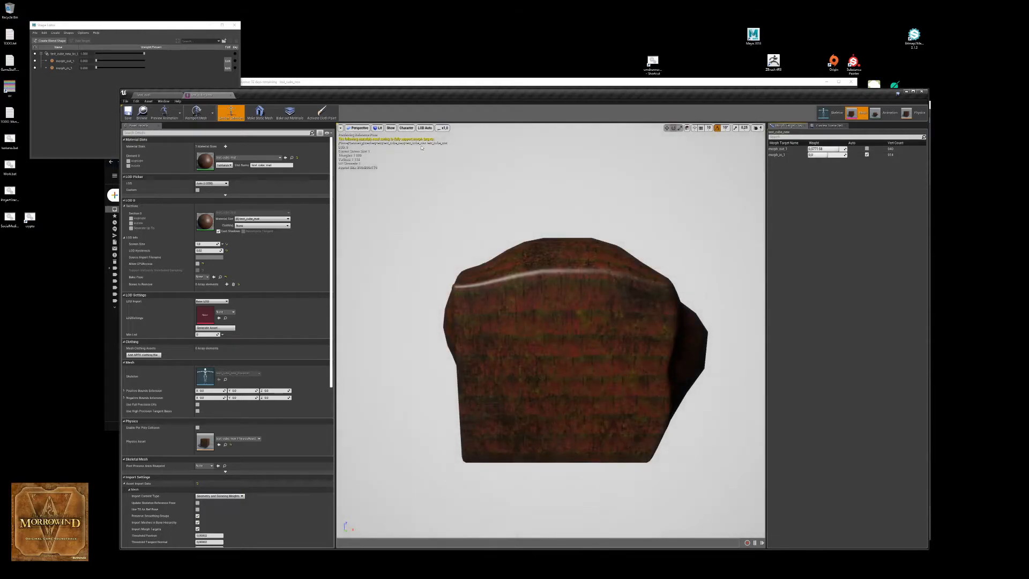
mouse_move(828, 155)
mouse_down()
mouse_move(813, 155)
mouse_move(825, 155)
mouse_up()
mouse_move(627, 223)
alt+mouse_down()
mouse_move(697, 236)
mouse_move(643, 223)
alt+mouse_up()
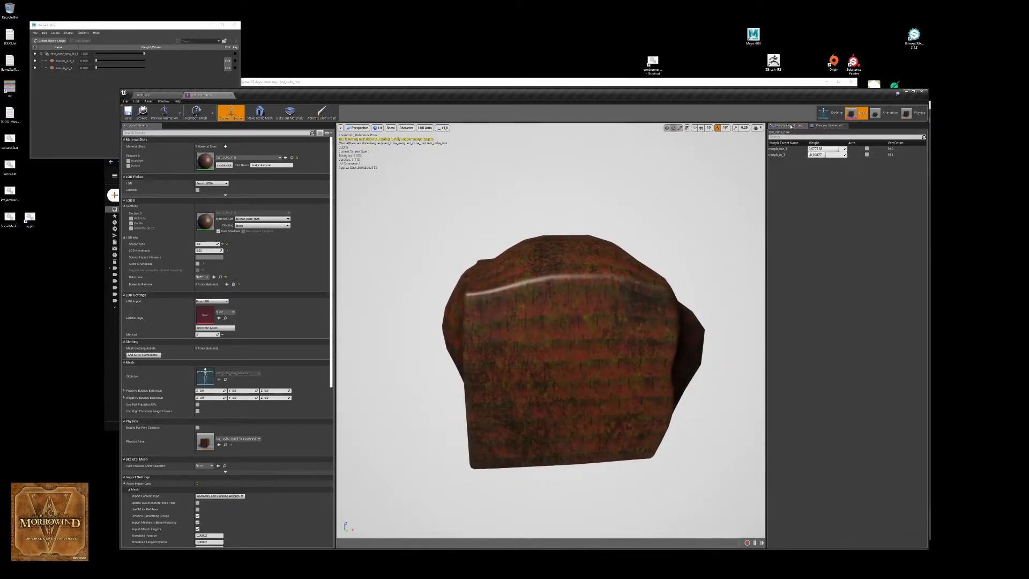
Step: View the cube's animation in its own docked editor, and close the animation and skeletal mesh editors
click(879, 114)
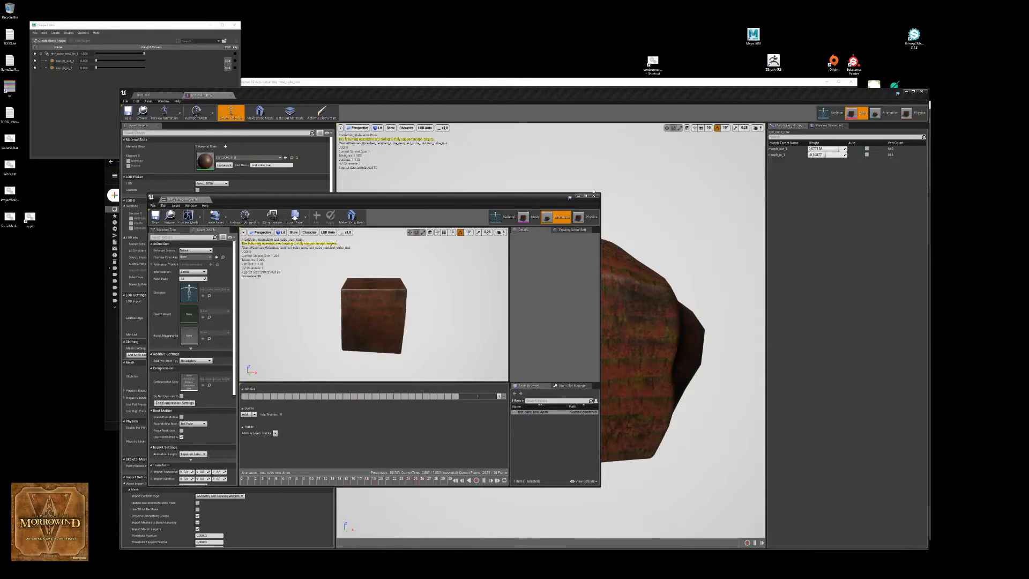
drag(182, 200, 260, 95)
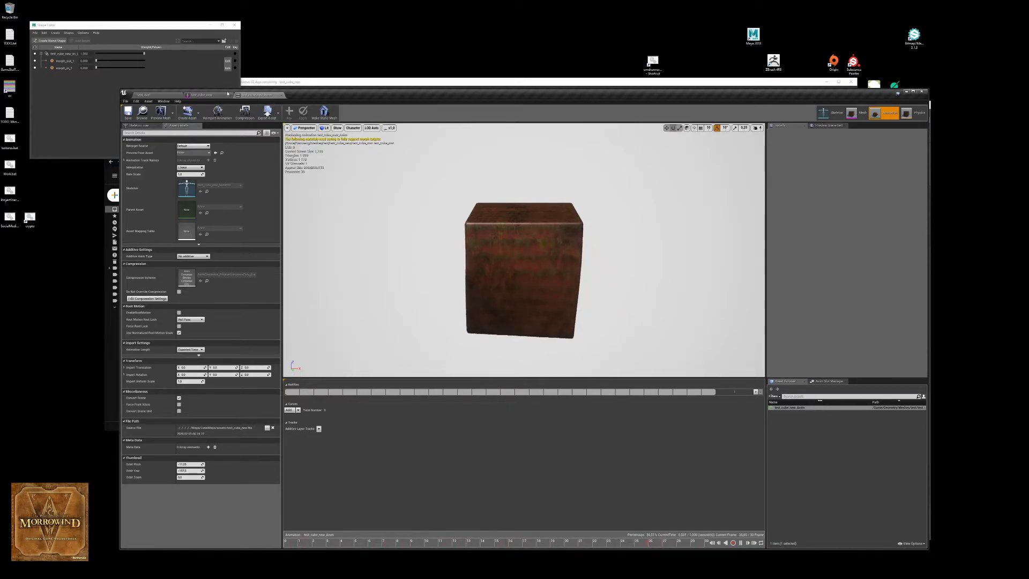
click(284, 95)
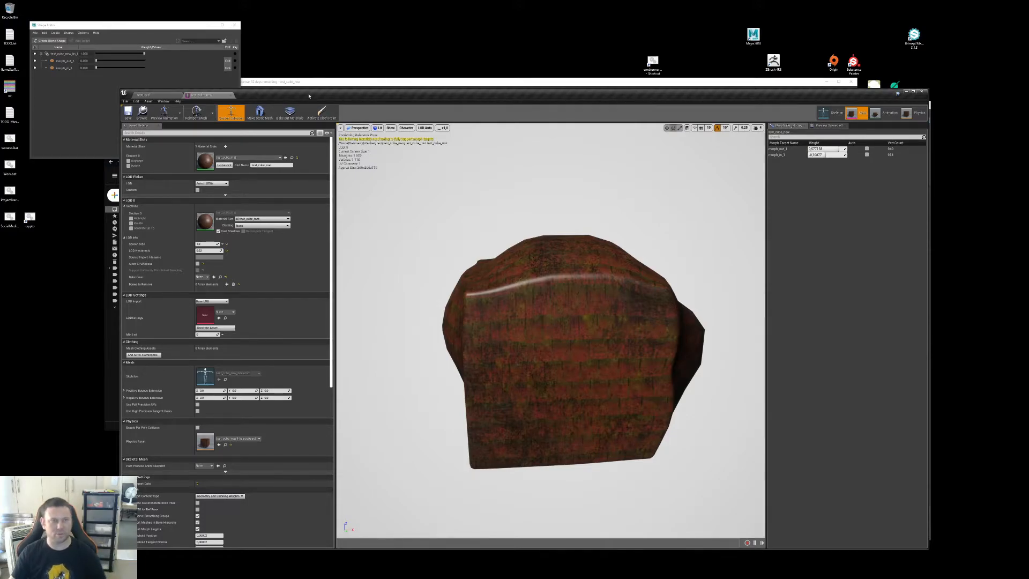
click(231, 95)
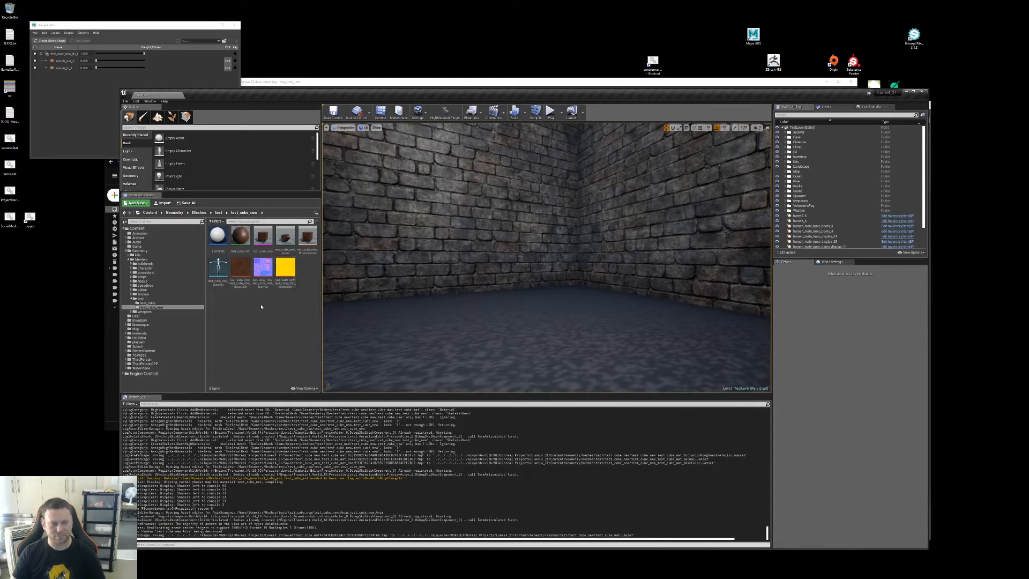
key(ctrl+a)
key(Home)
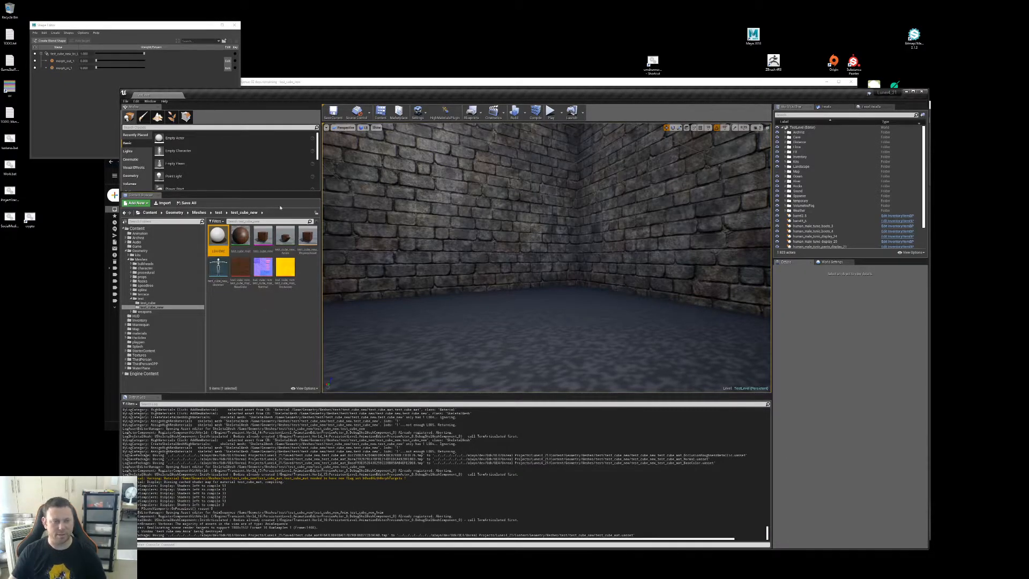
click(241, 236)
shift+click(285, 267)
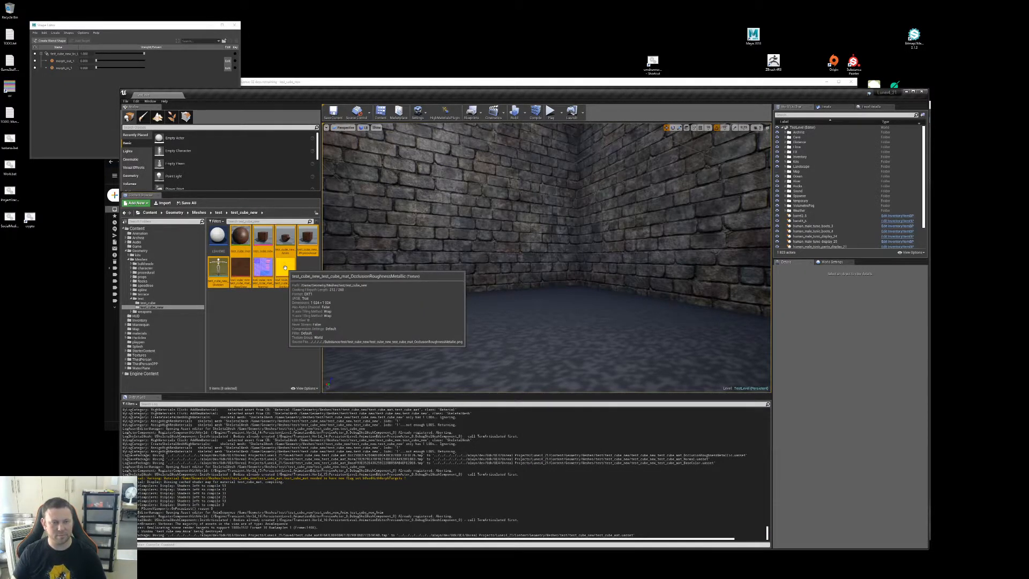
key(Delete)
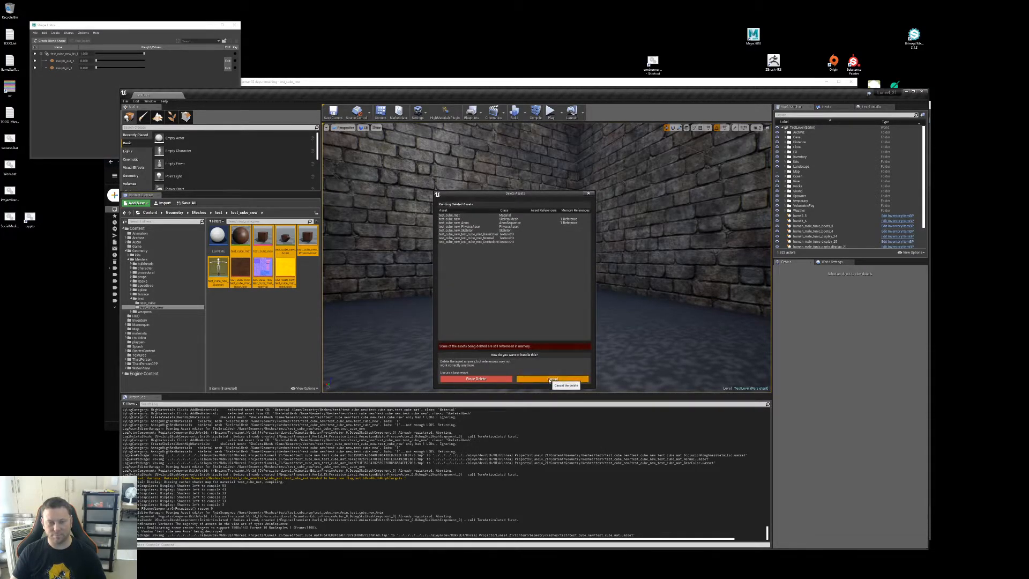
click(552, 379)
click(273, 320)
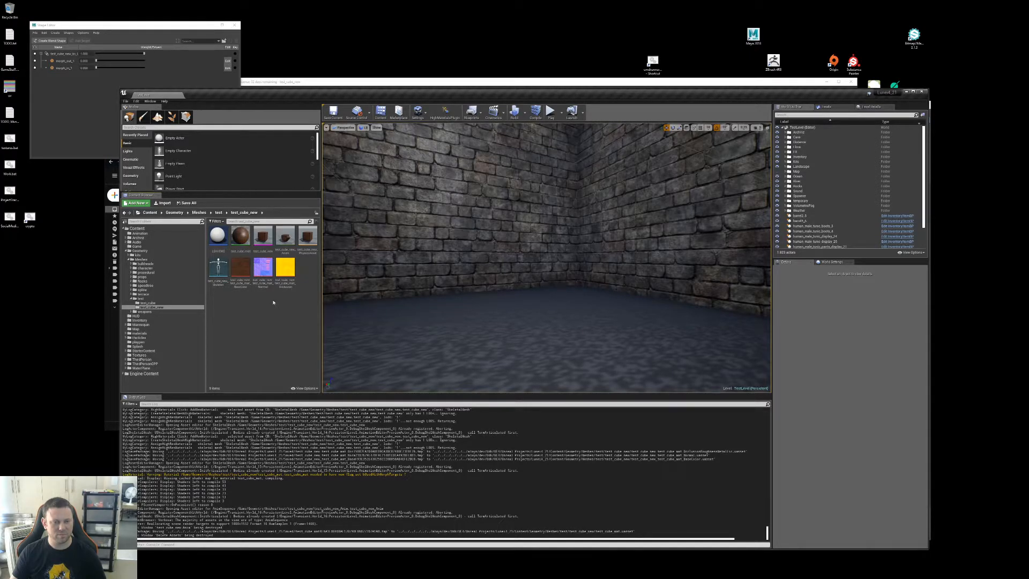
Step: Force delete all the test_cube_new assets in the test_cube_new folder, keeping only the first asset
click(241, 236)
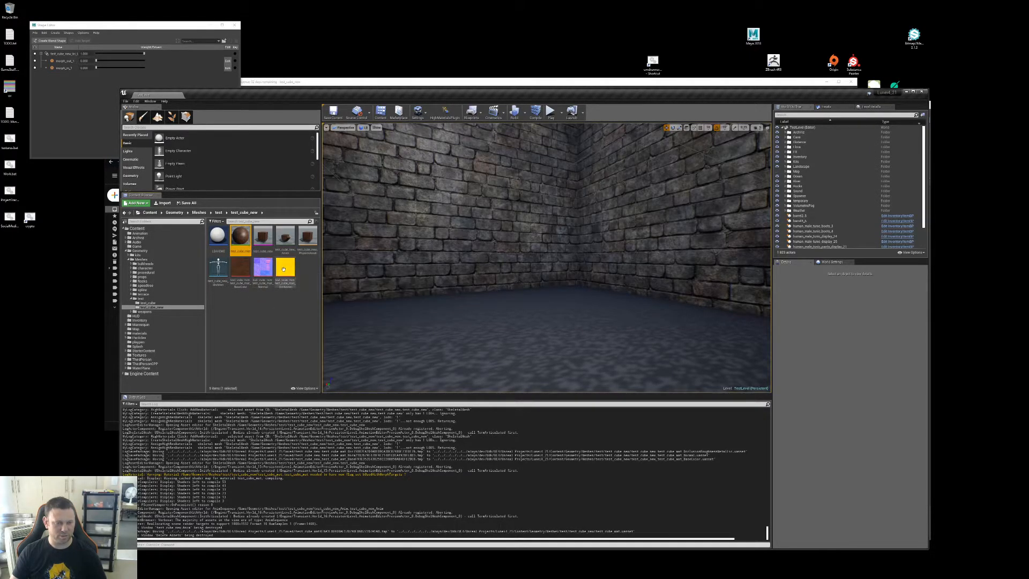
shift+click(292, 284)
key(Delete)
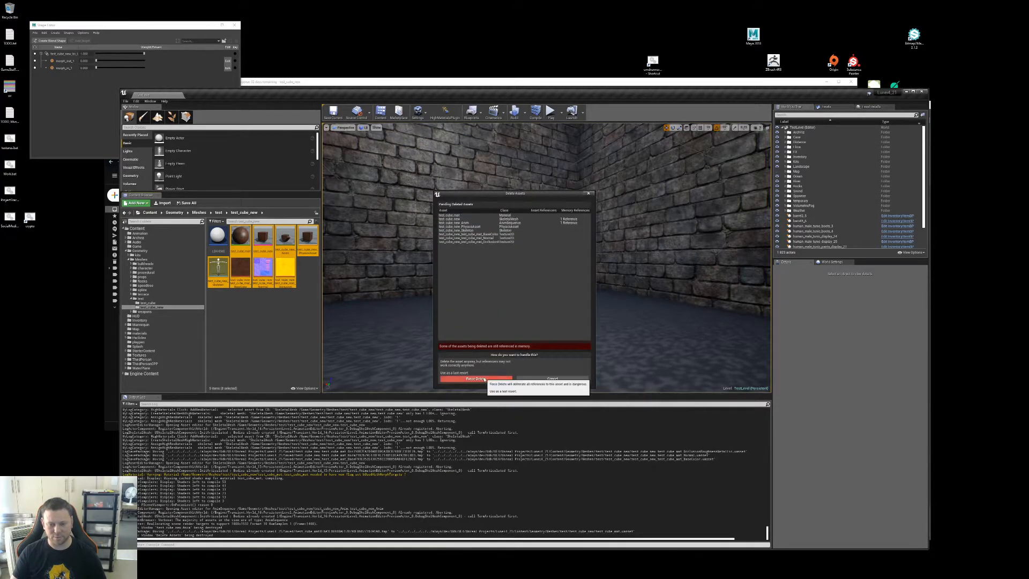
click(512, 380)
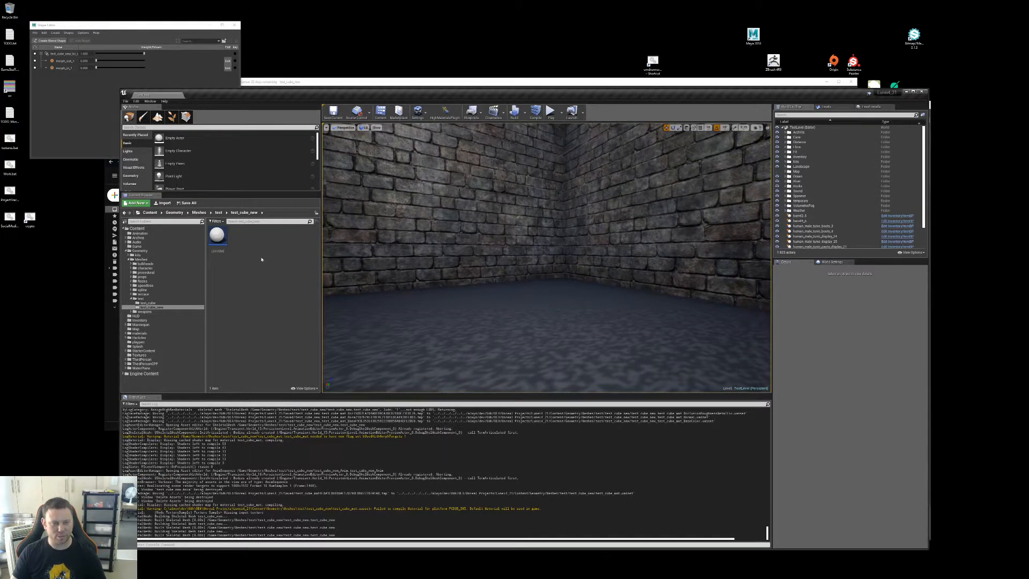
Step: Switch to Maya with the test cube scene
key(alt+Tab)
key(Tab)
key(Tab)
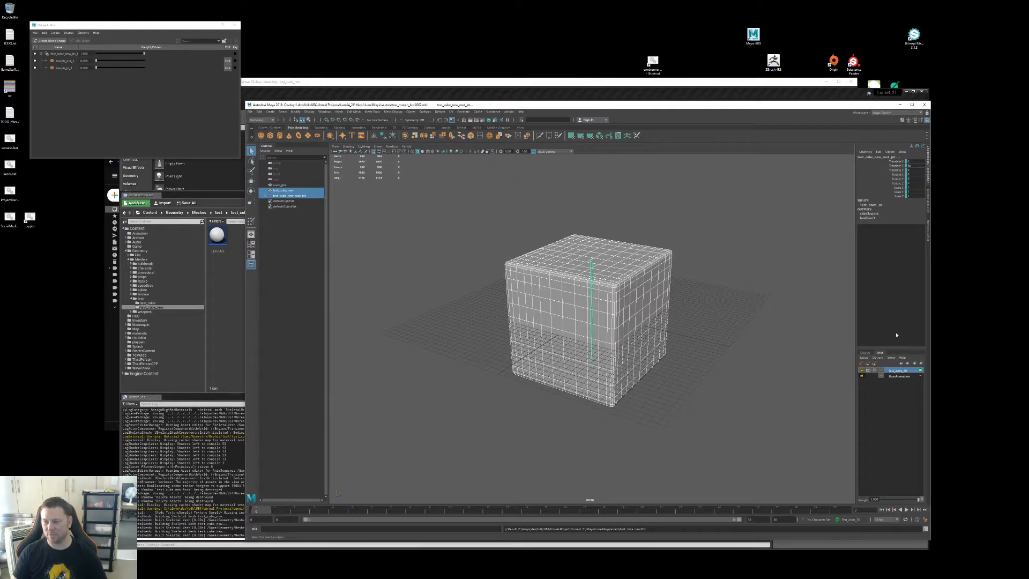
click(876, 372)
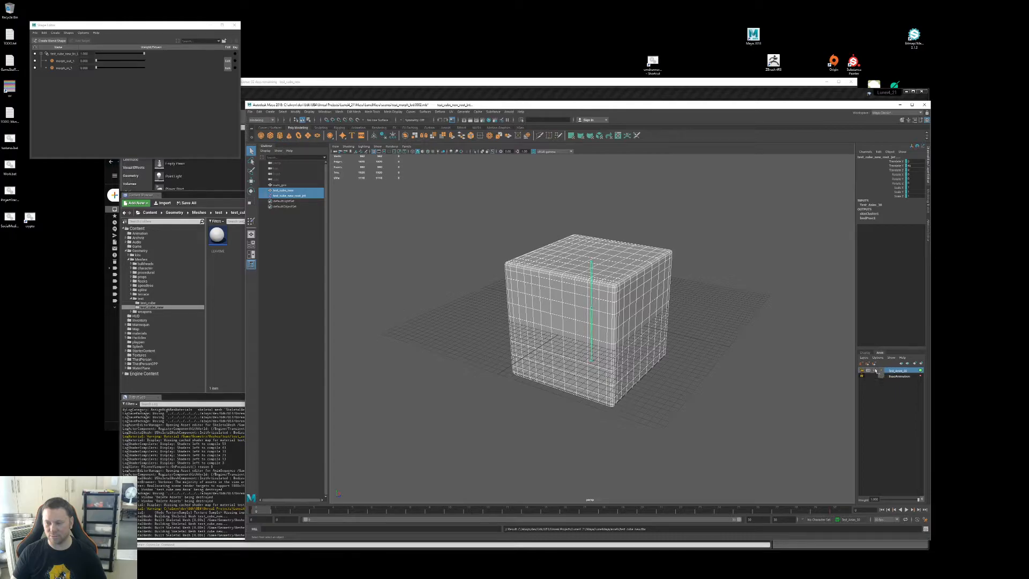
click(875, 372)
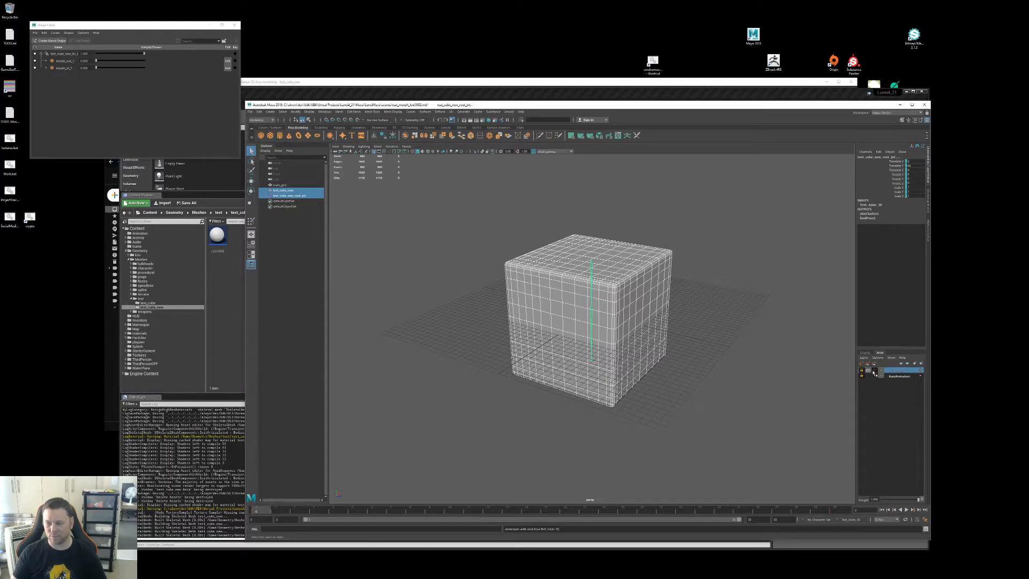
alt+drag(706, 360, 704, 365)
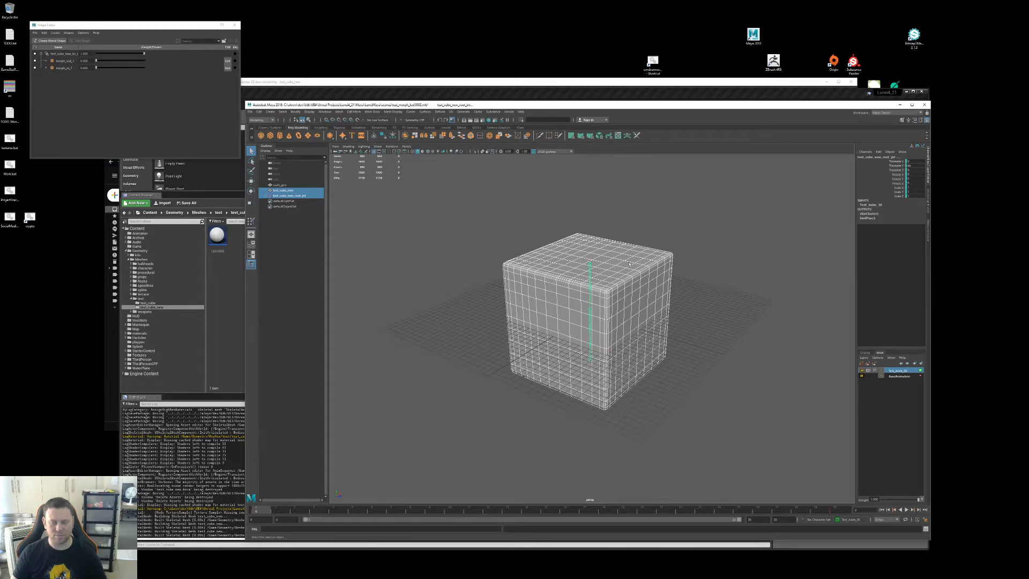
alt+drag(631, 264, 617, 268)
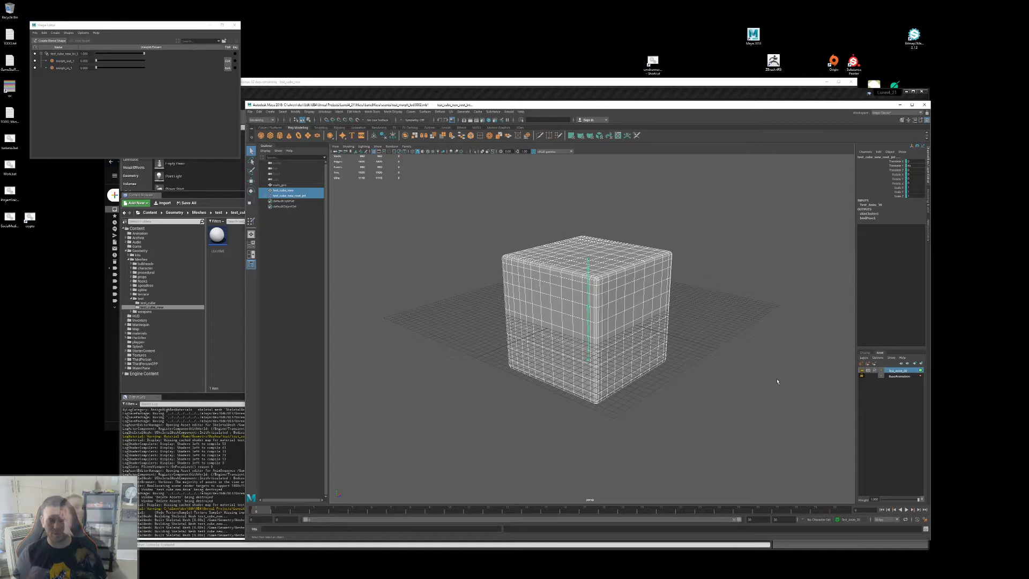
alt+drag(742, 385, 734, 381)
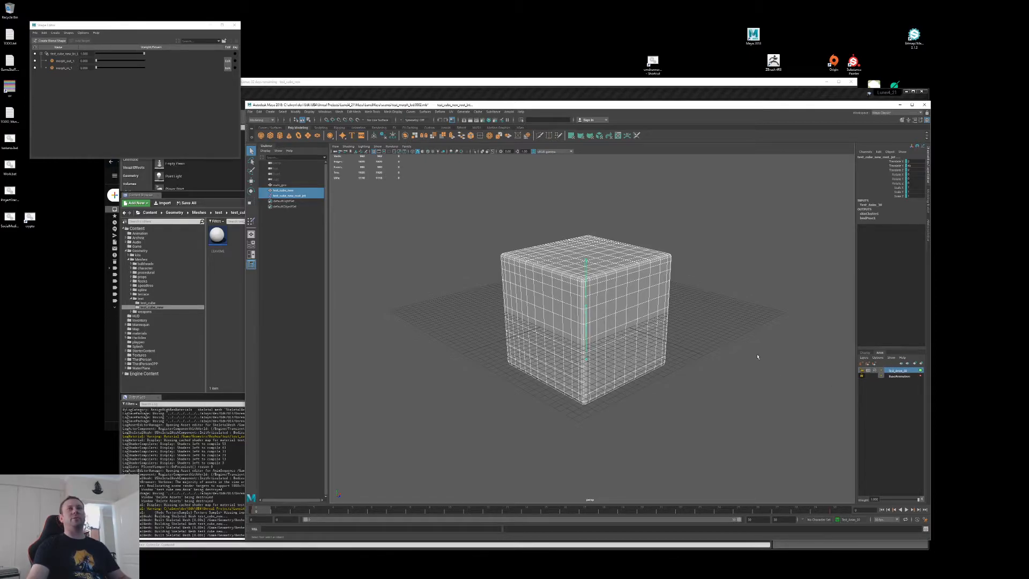
Step: With only the test_cube_new mesh selected, open and enlarge the Script Editor and clear its history
click(719, 319)
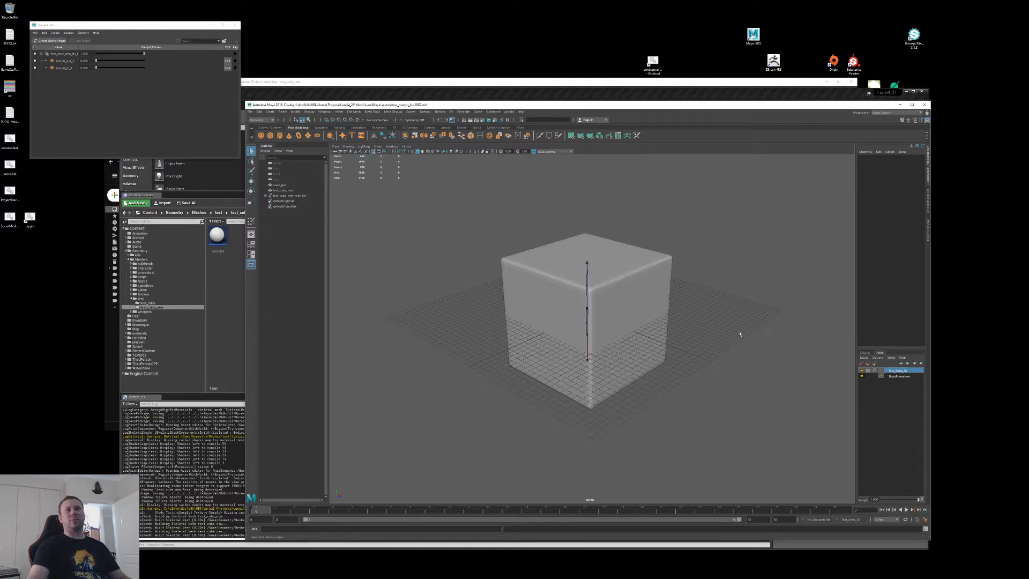
click(612, 288)
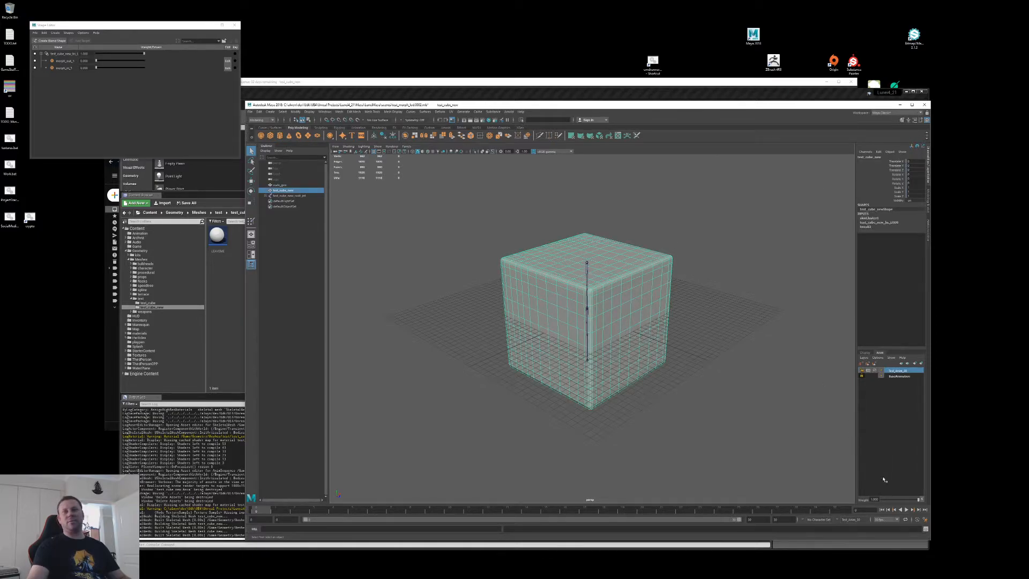
click(926, 530)
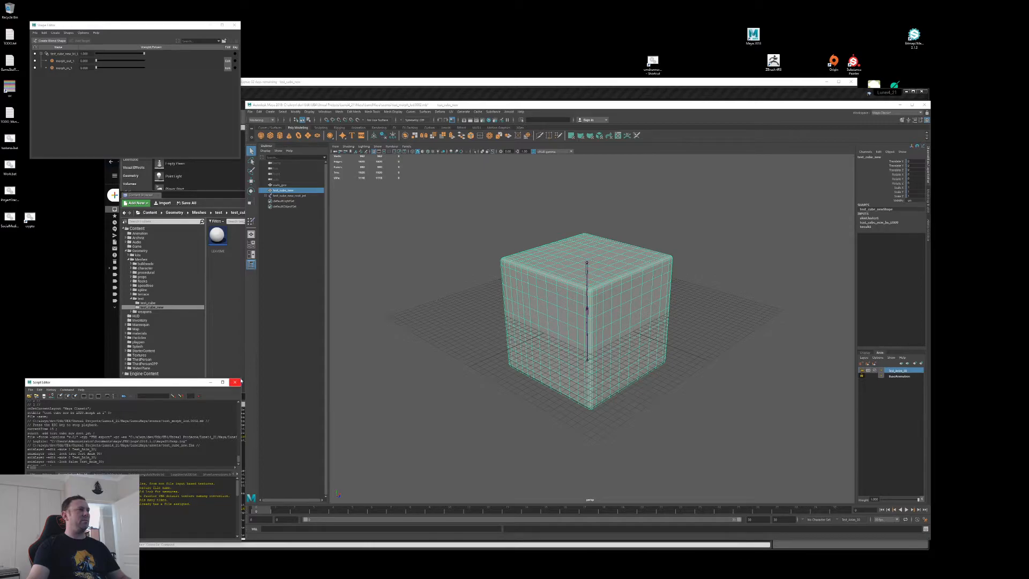
drag(240, 380, 302, 272)
drag(188, 416, 187, 336)
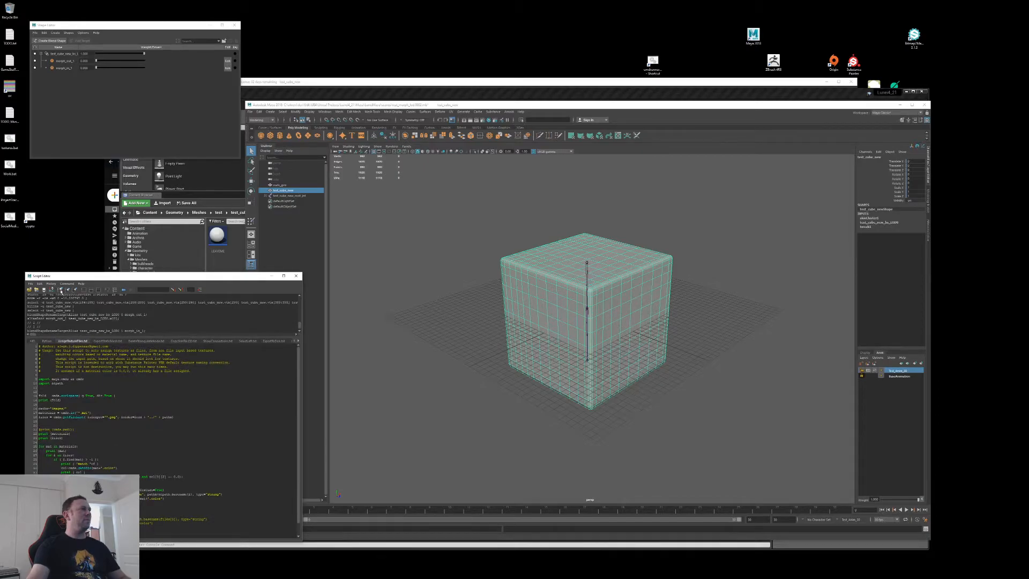
click(61, 290)
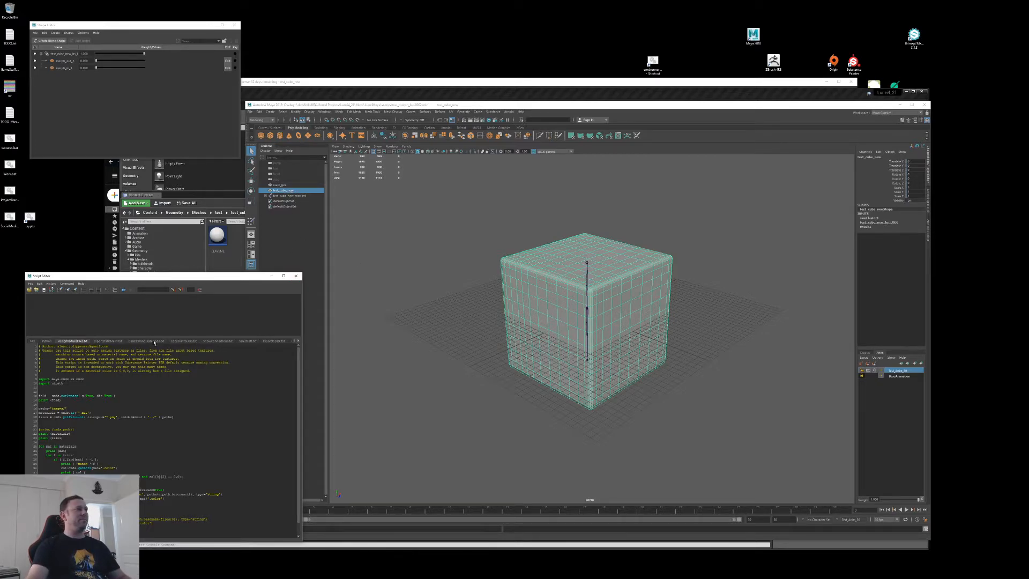
Step: Look through the loaded scripts and open the mesh export script that reduces meshes and creates an LOD group
click(297, 342)
click(298, 341)
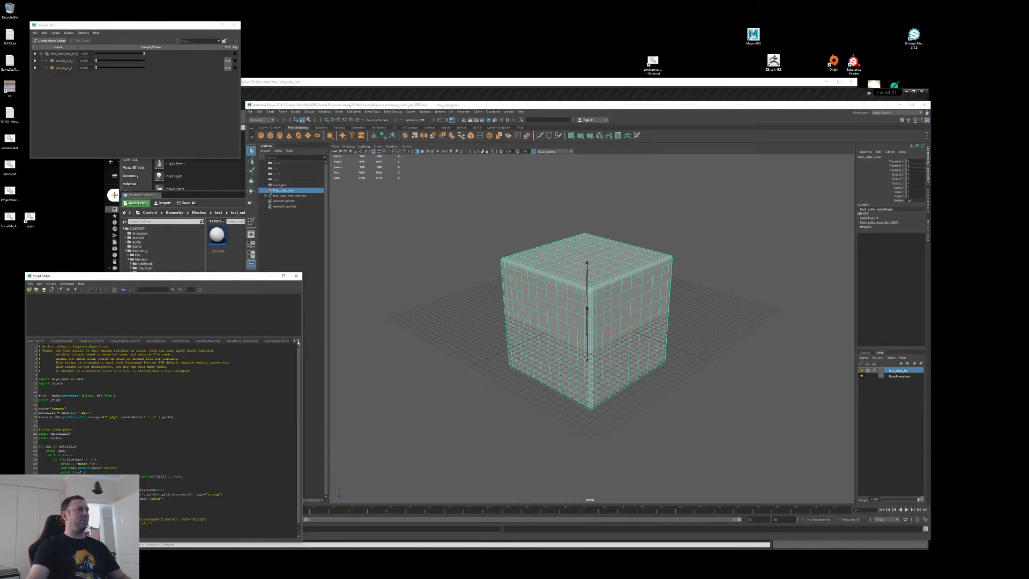
click(297, 342)
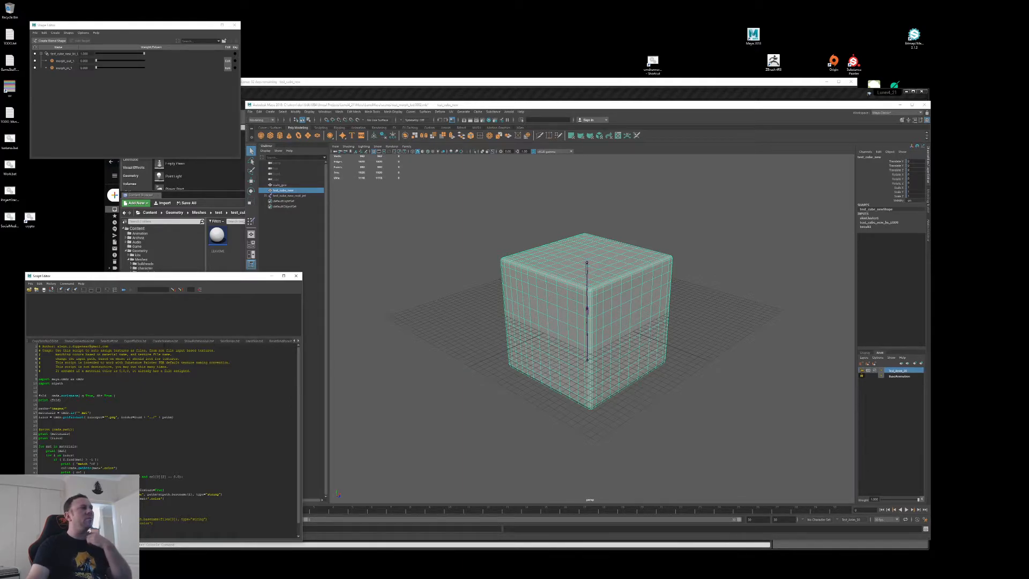
click(298, 341)
click(297, 342)
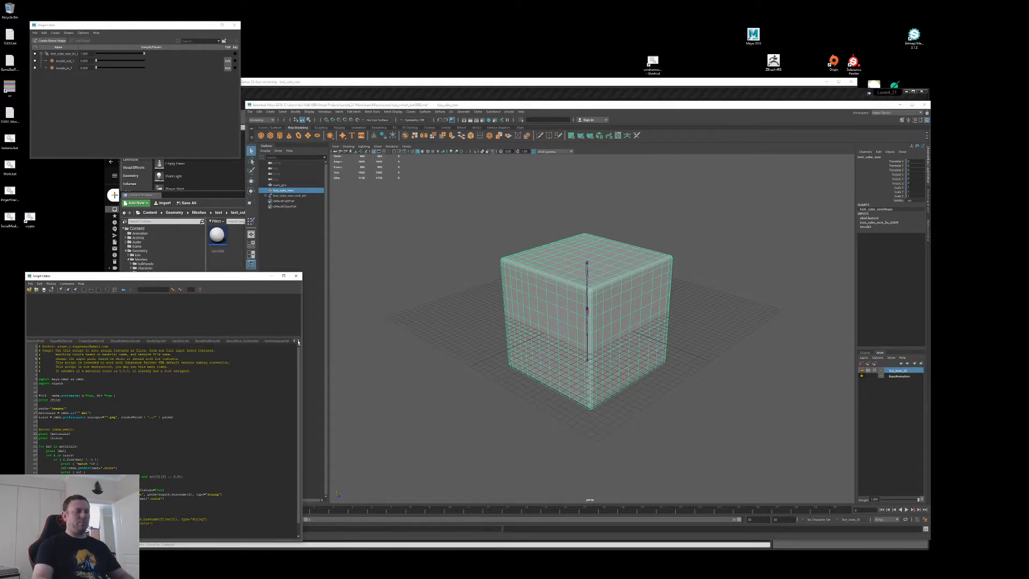
click(298, 342)
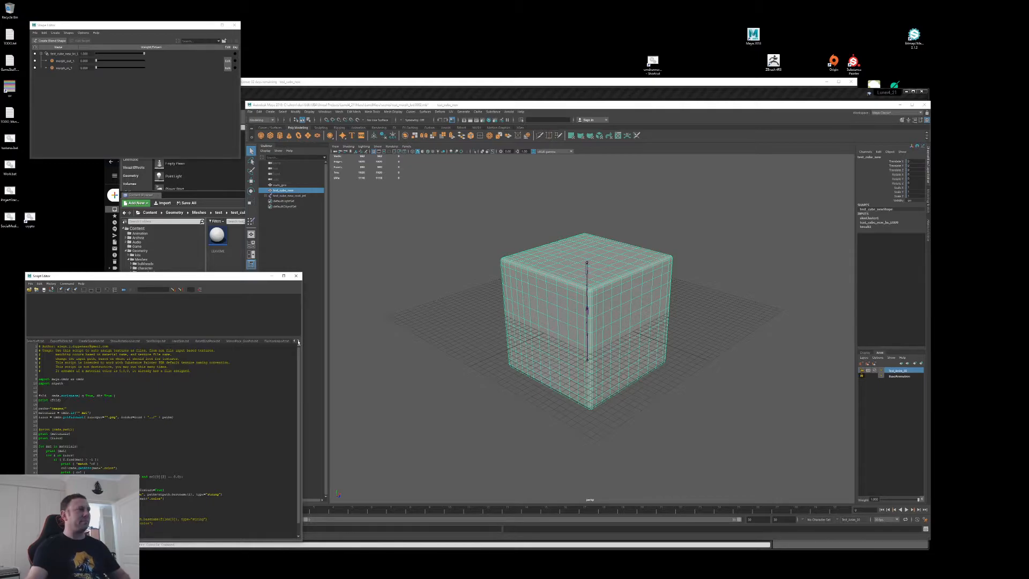
click(298, 341)
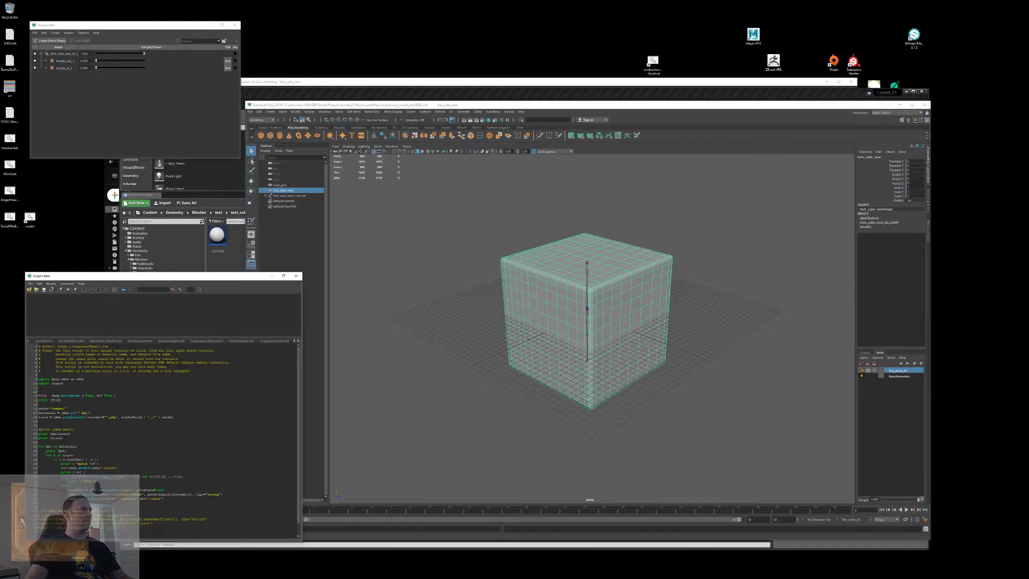
click(296, 341)
click(296, 342)
click(296, 342)
click(296, 341)
click(296, 342)
click(295, 341)
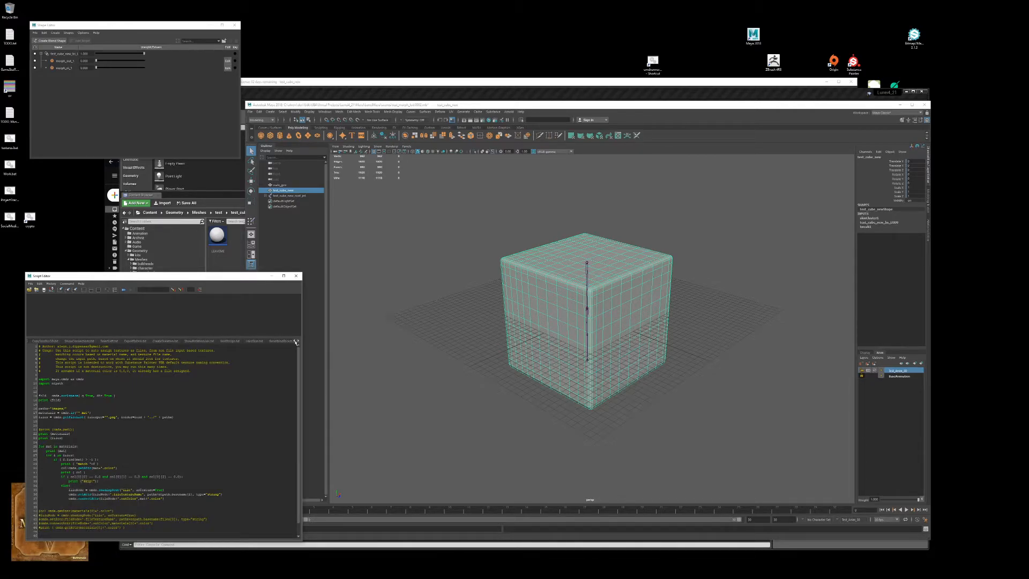
click(296, 341)
click(296, 341)
click(296, 342)
click(296, 341)
click(96, 341)
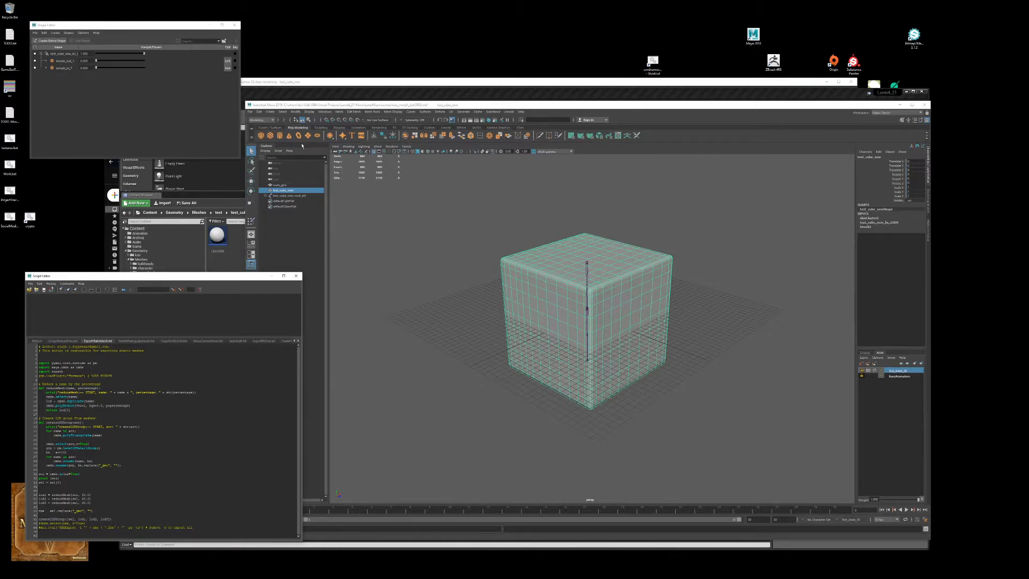
Step: Review the options for generating LOD meshes from the selected cube and close them without generating
click(260, 112)
mouse_move(303, 229)
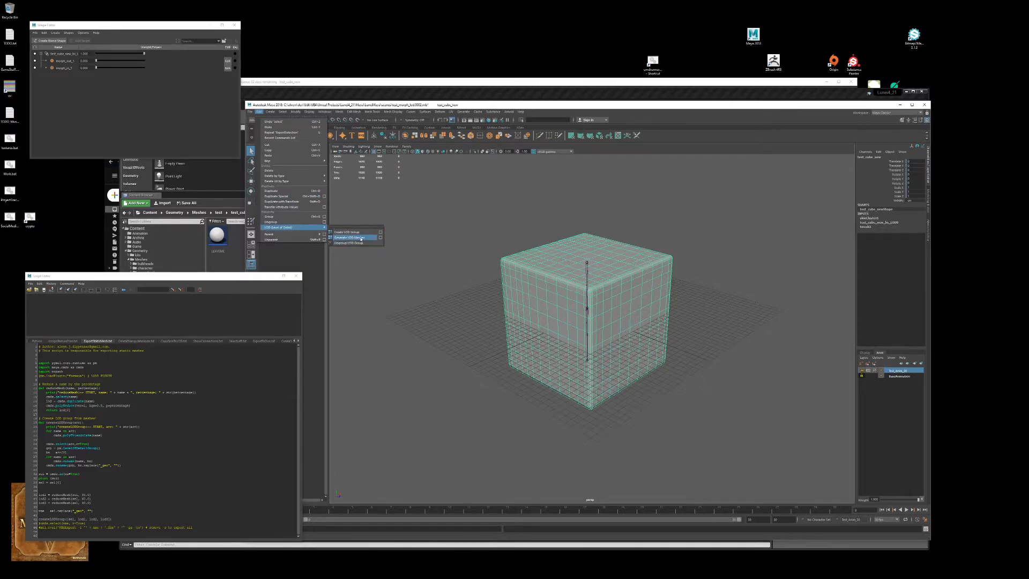
click(380, 238)
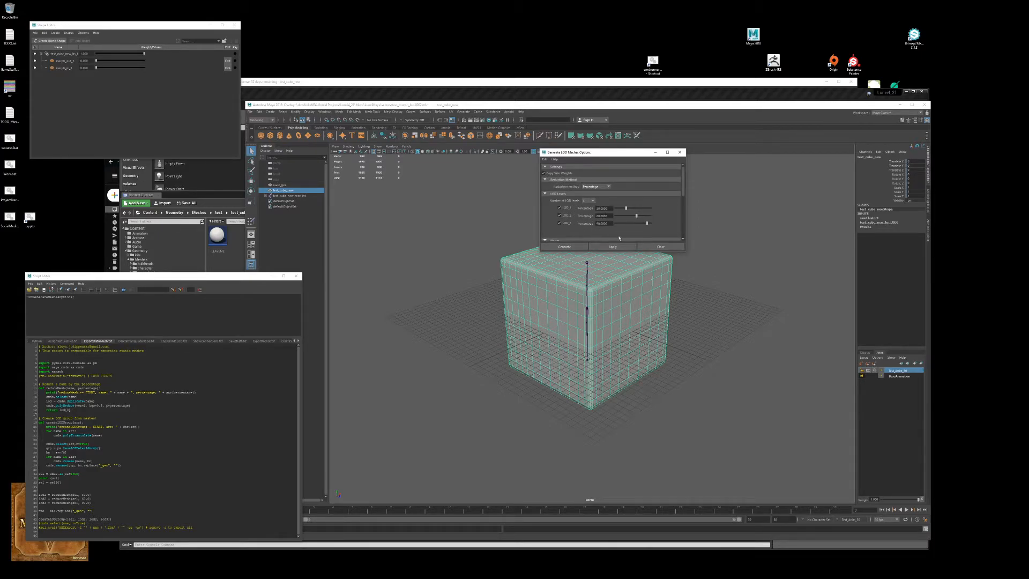
click(661, 247)
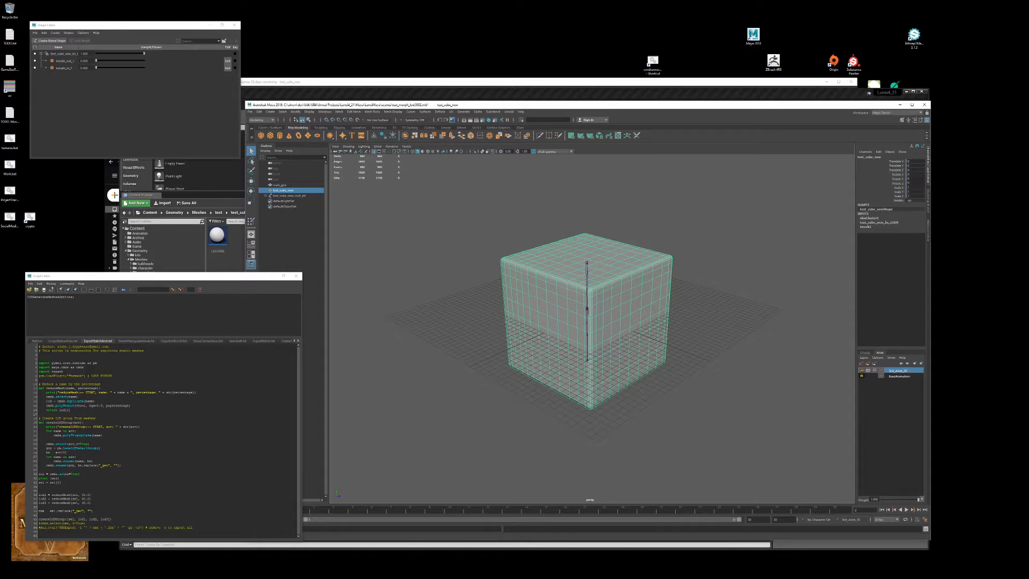
Step: Run the mesh export script on the test_cube_new mesh and expand the LOD group in the Outliner
click(103, 466)
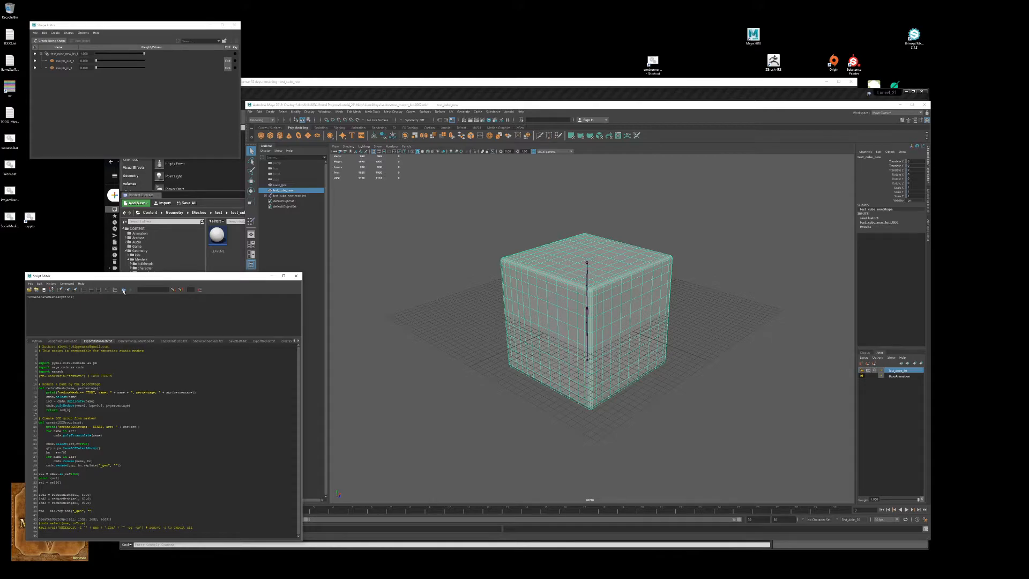
click(124, 290)
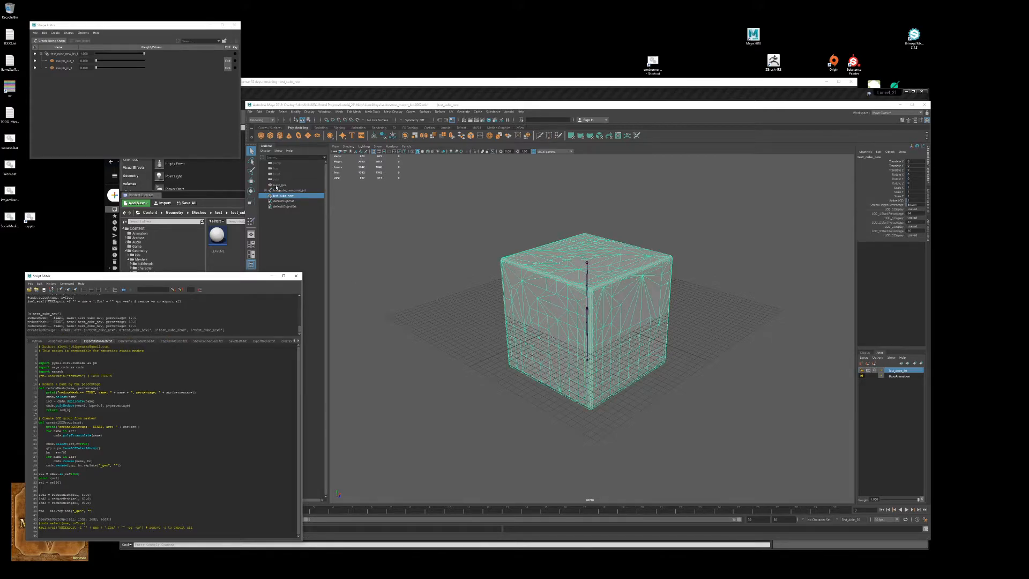
click(265, 196)
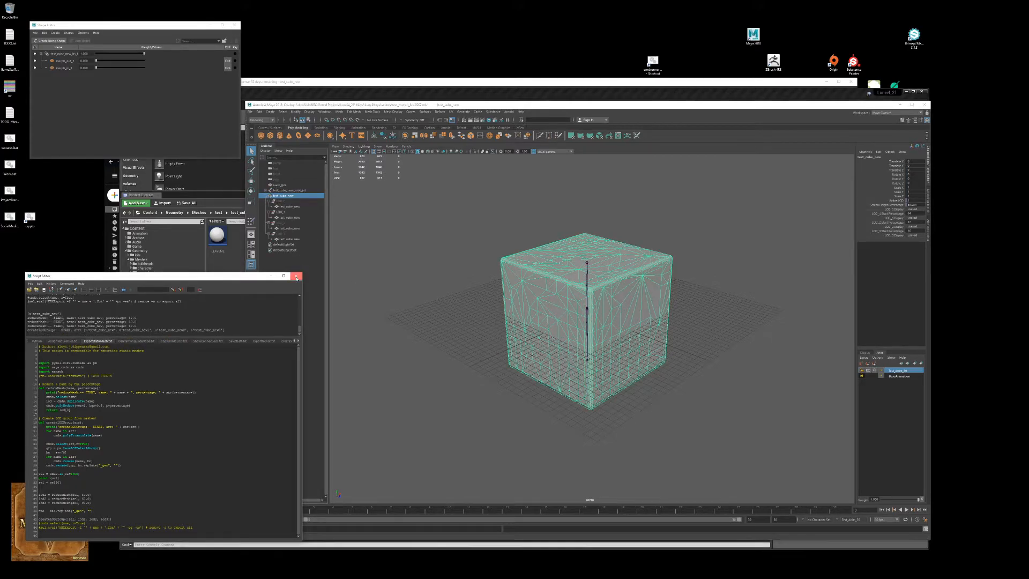
Step: Close the Script Editor and, with the four meshes in the LOD group selected, delete all non-deformer history
click(296, 275)
click(307, 207)
ctrl+click(293, 217)
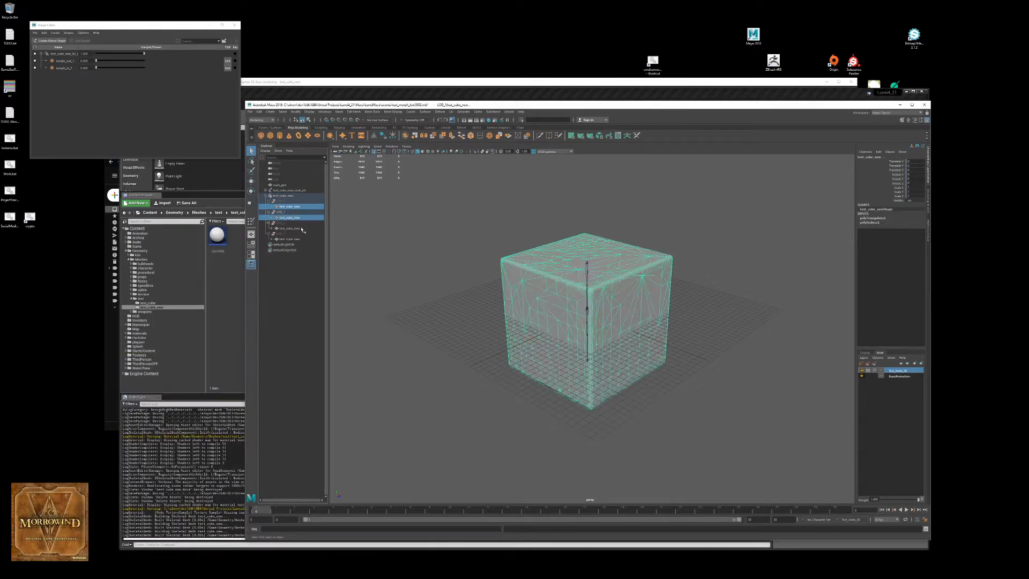
ctrl+click(302, 229)
ctrl+click(303, 240)
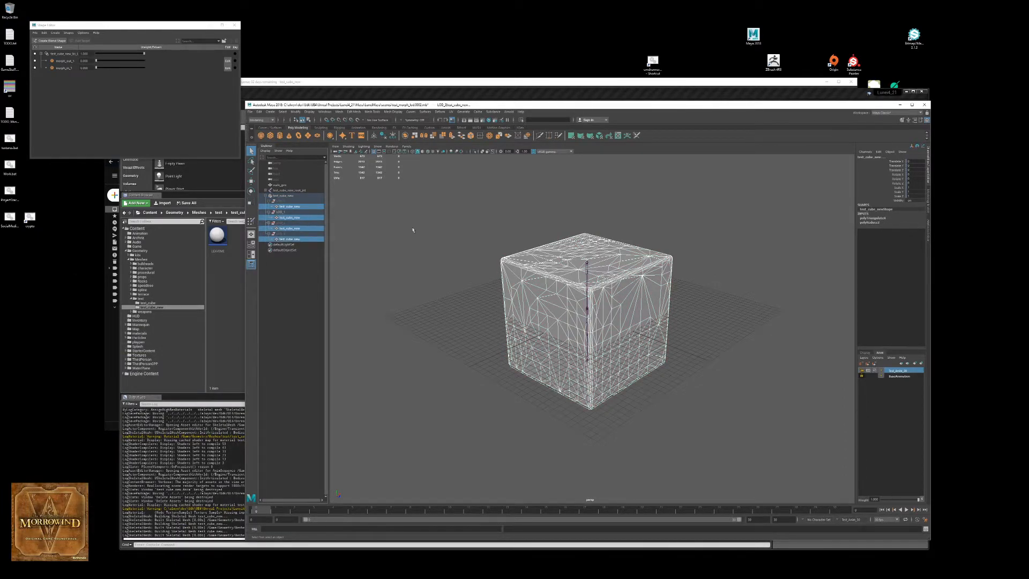
click(259, 111)
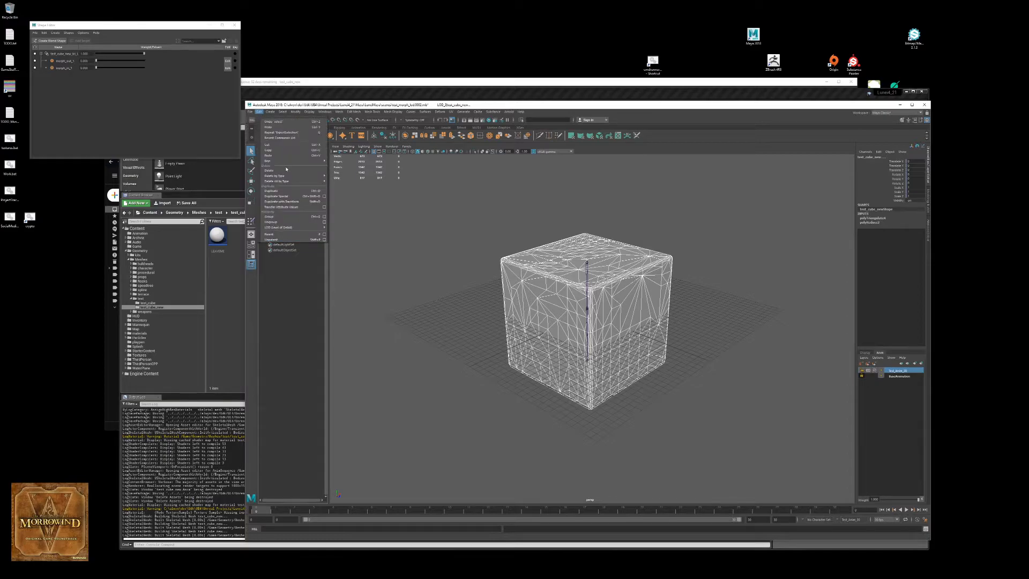
mouse_move(300, 184)
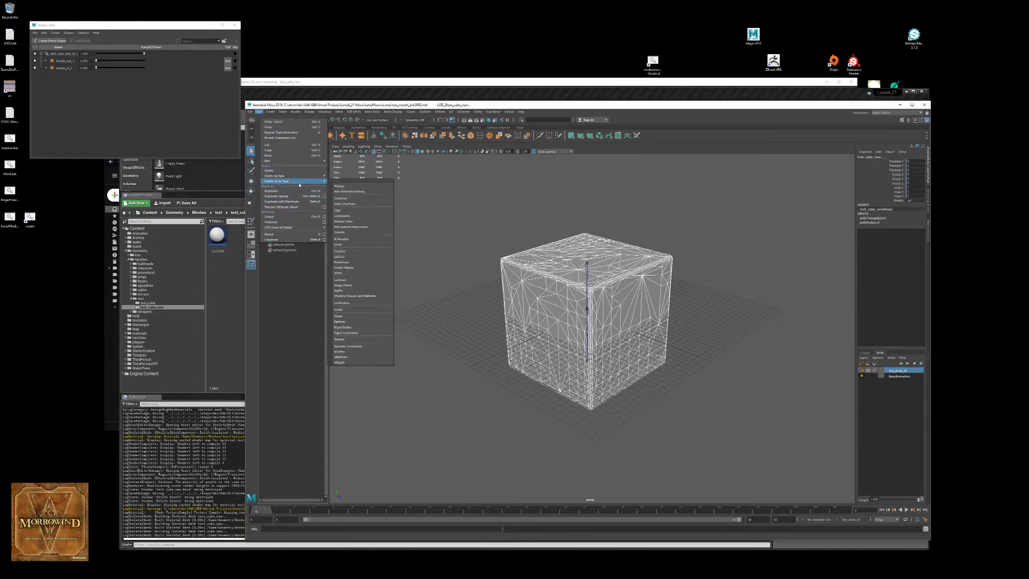
click(357, 193)
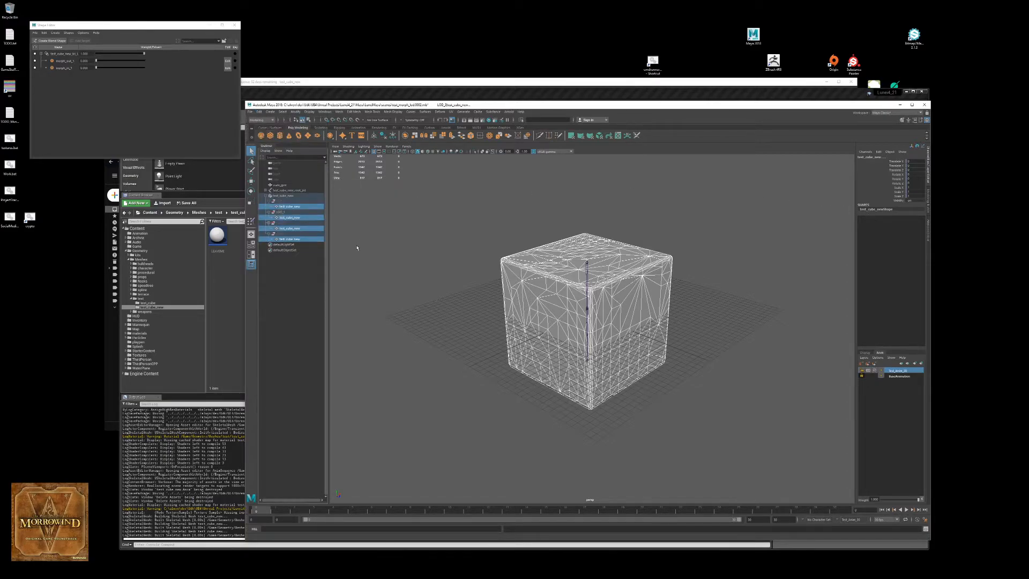
Step: Play the animation and compare how the LOD_1 and LOD_0 cube meshes follow the joints
click(372, 287)
key(alt+v)
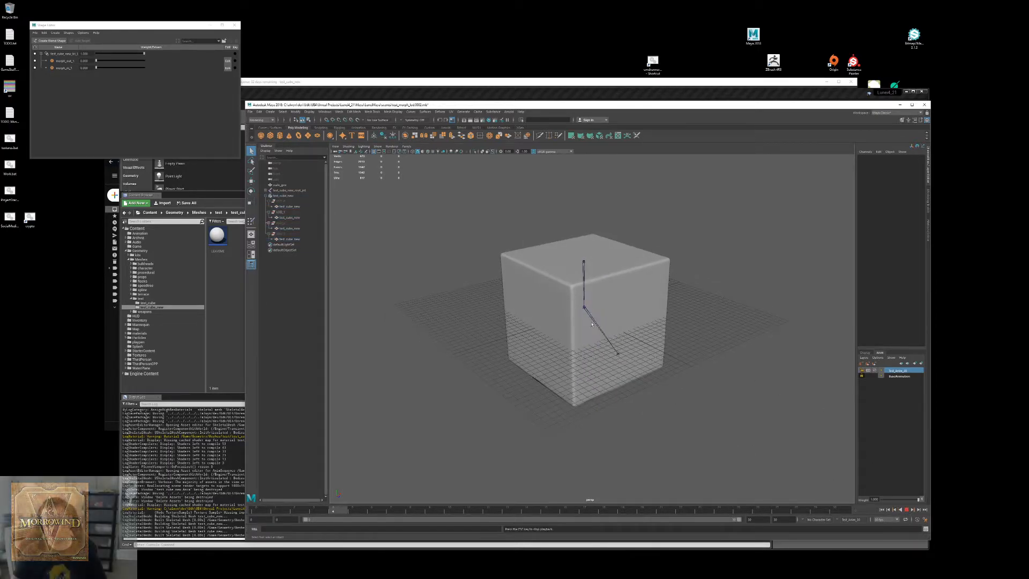
click(294, 217)
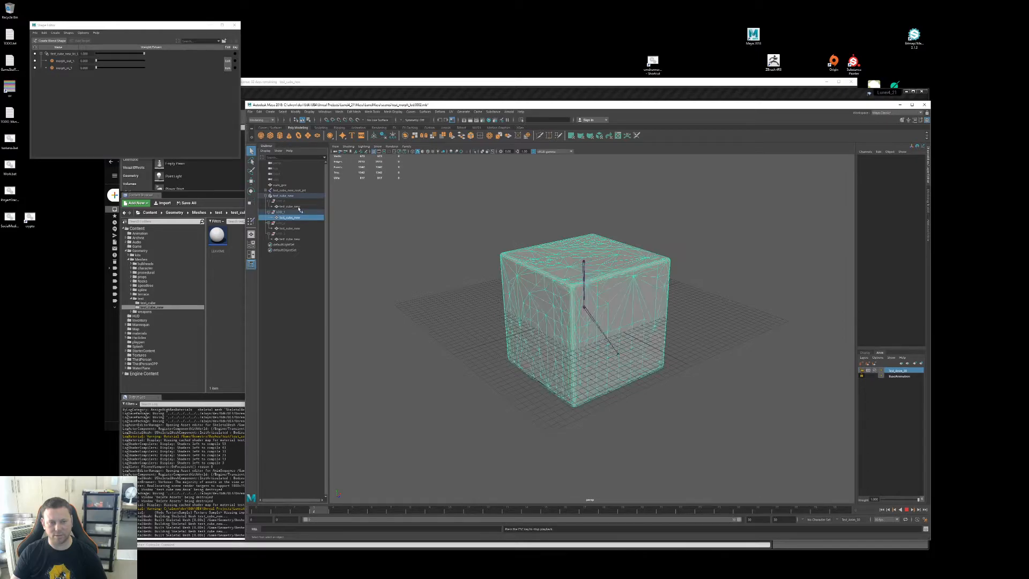
click(298, 207)
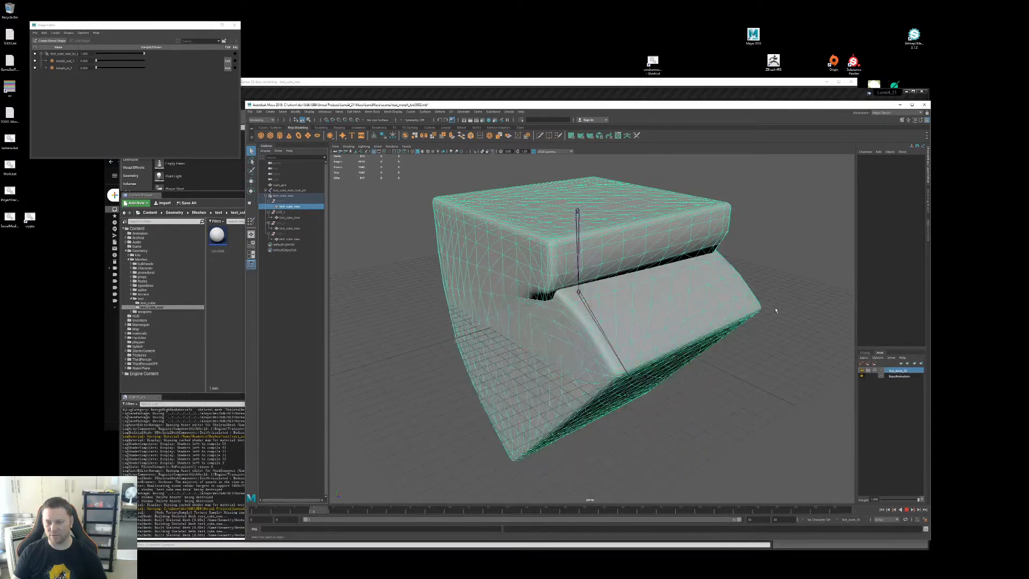
click(776, 310)
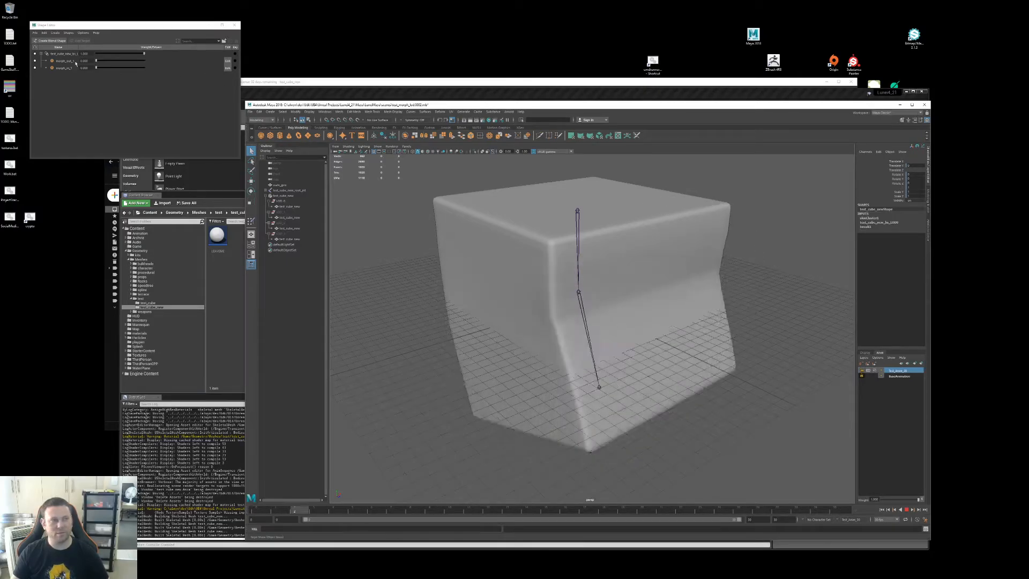
Step: Set the first morph target's weight to 1 and inspect the near and distant LODs while the animation plays
click(102, 62)
drag(102, 62, 155, 67)
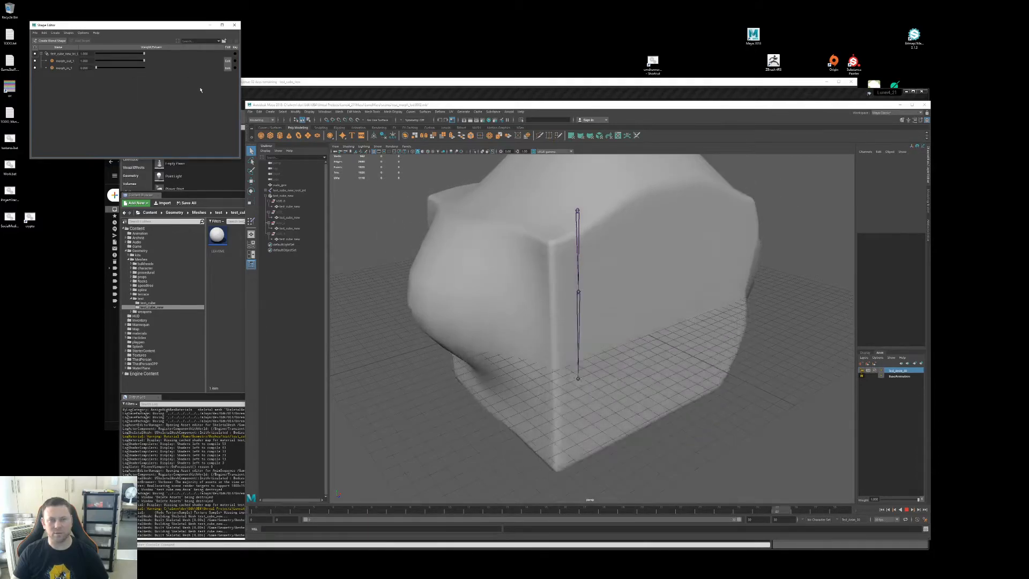
scroll(609, 263, down, 3)
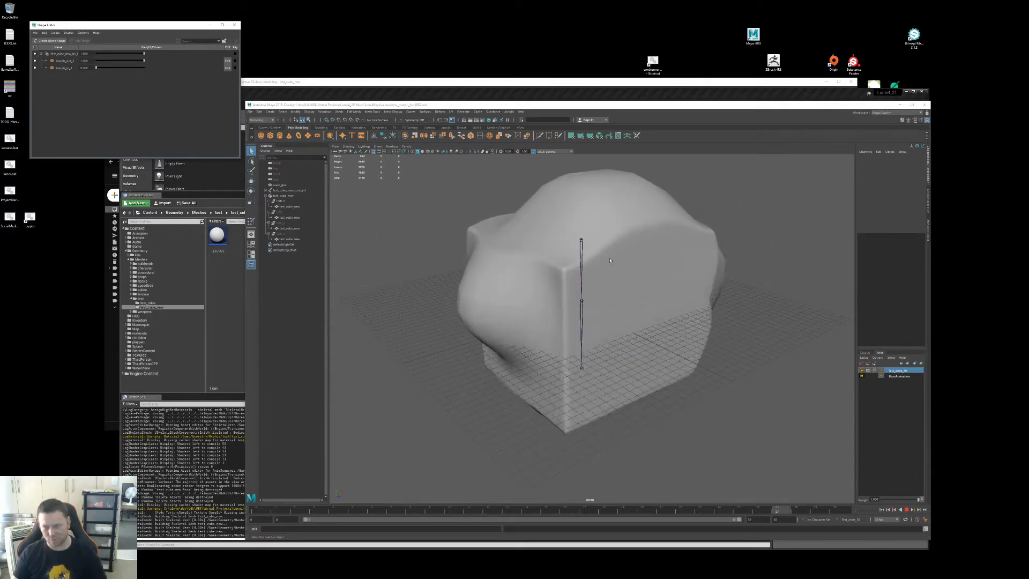
scroll(631, 277, down, 5)
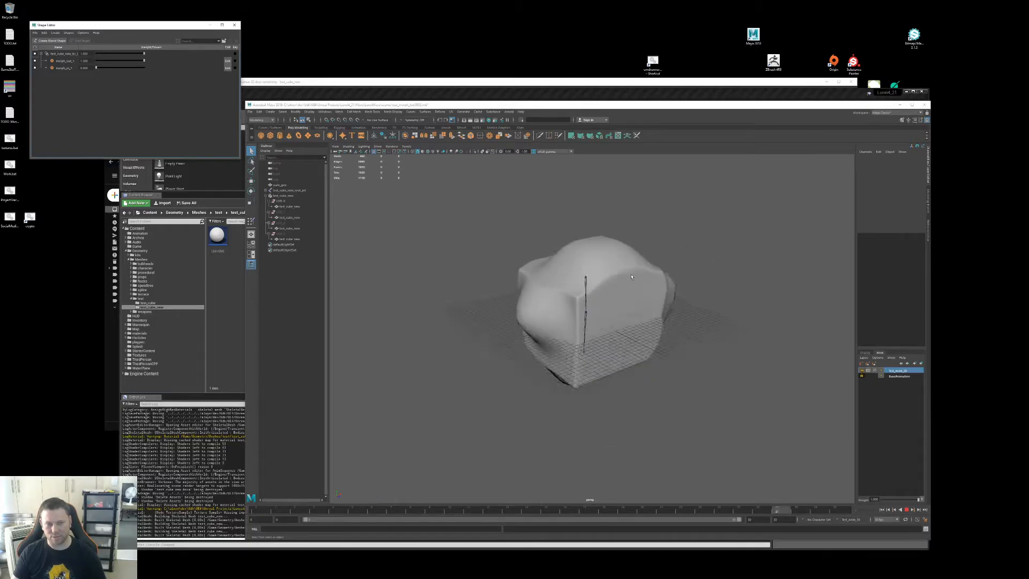
scroll(632, 277, up, 5)
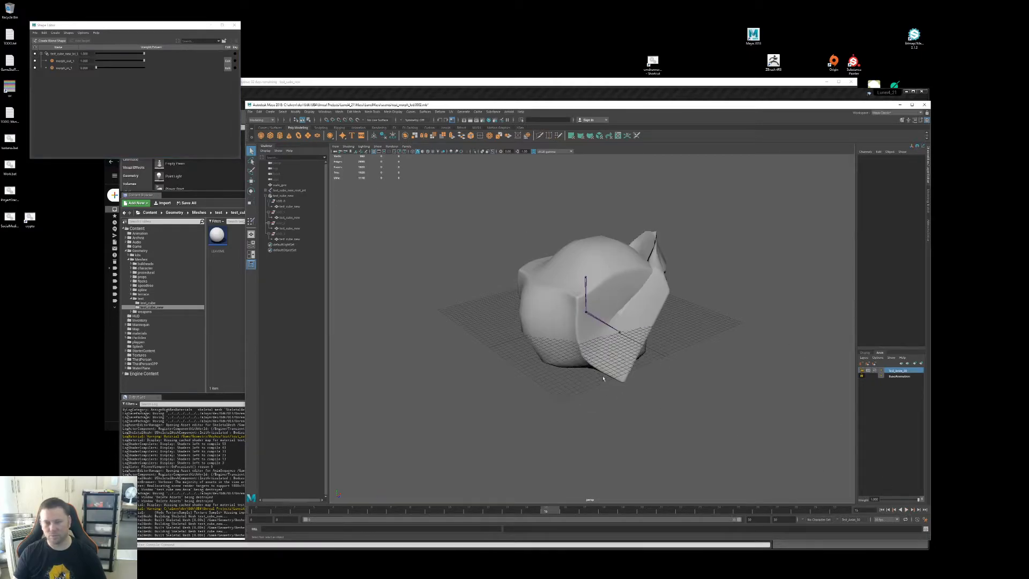
click(907, 511)
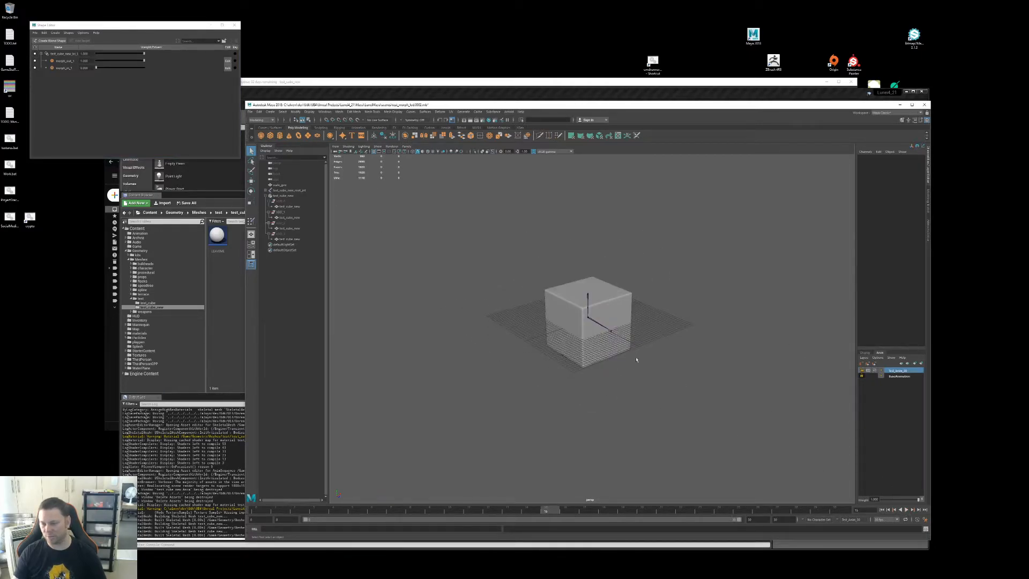
Step: Replay the animation at the LOD_1 distance and return the first morph target's weight to 0
click(284, 213)
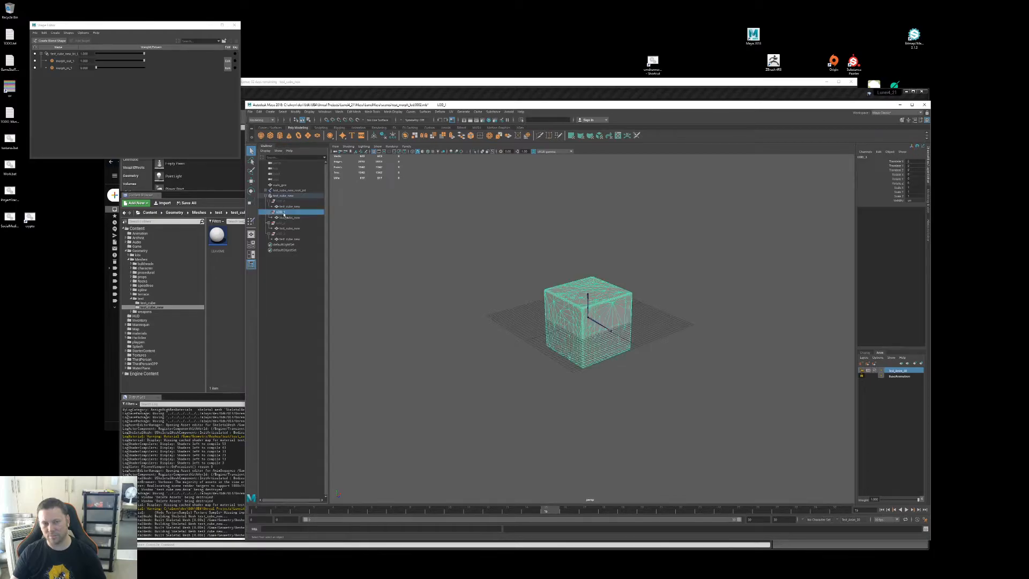
click(701, 385)
key(alt+v)
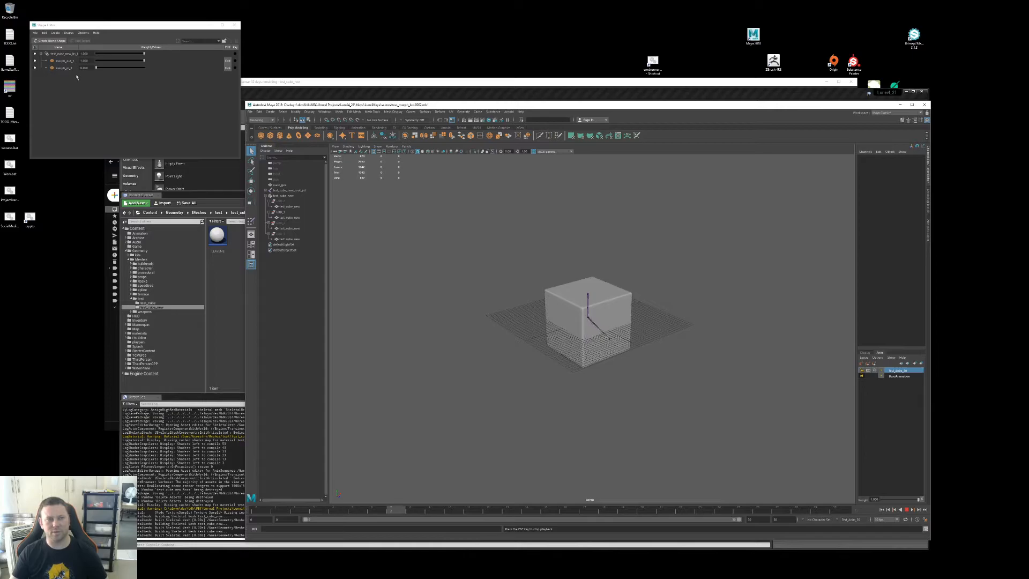
click(113, 63)
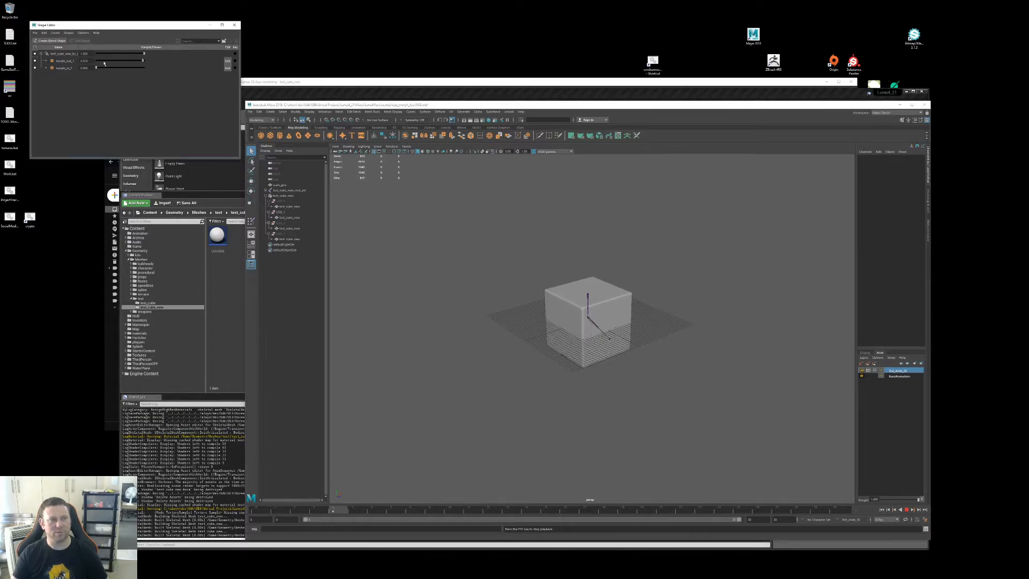
Step: Check the LOD_1 mesh against the close-up LOD_0 deformation, and save the scene
click(289, 217)
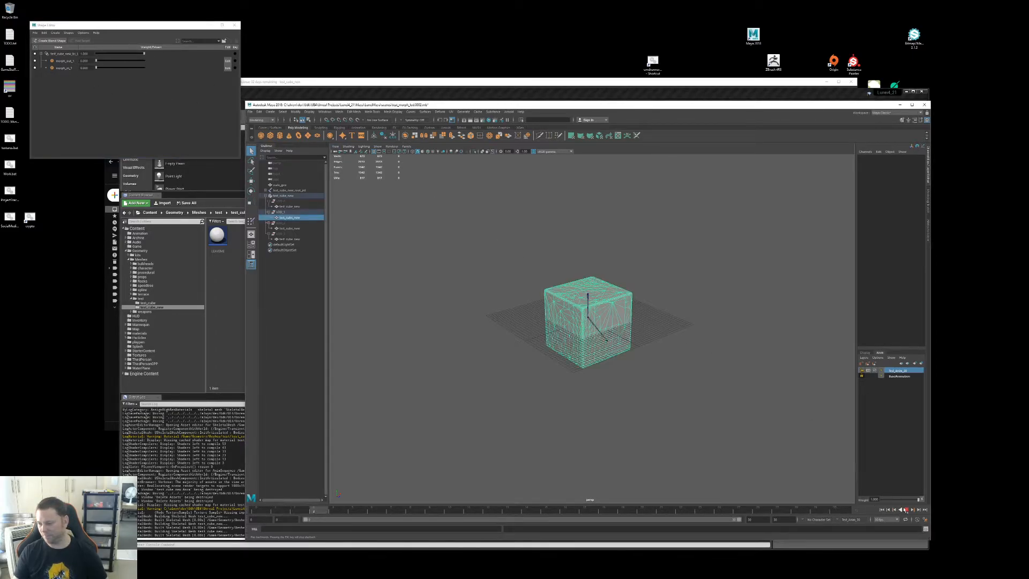
click(739, 395)
scroll(724, 363, up, 4)
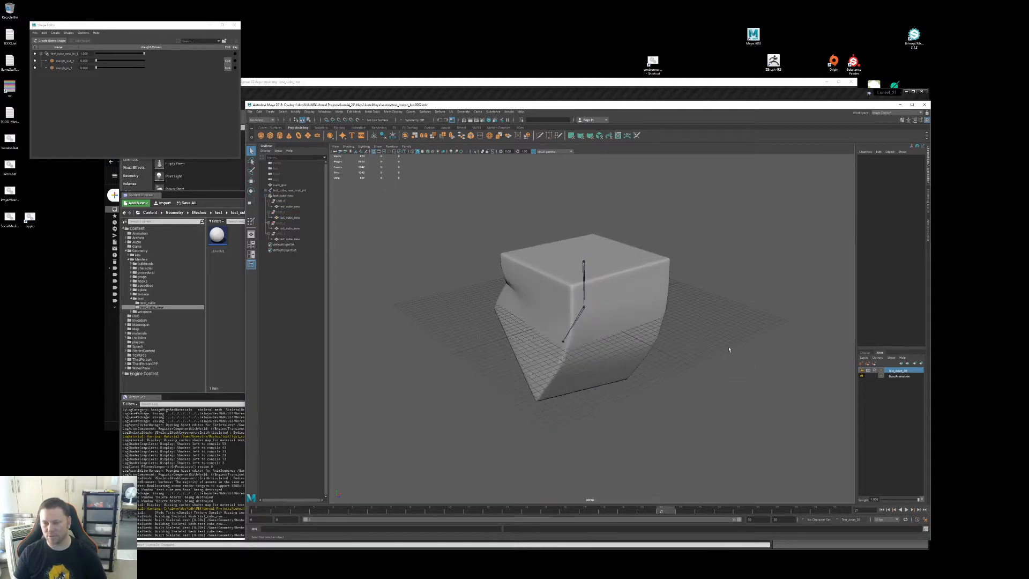
scroll(729, 349, up, 2)
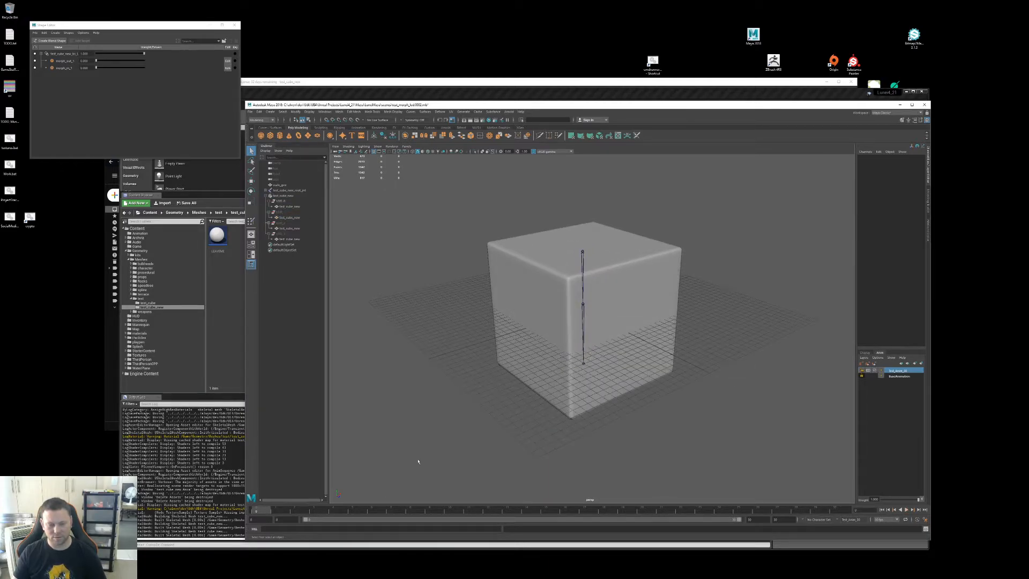
key(ctrl+s)
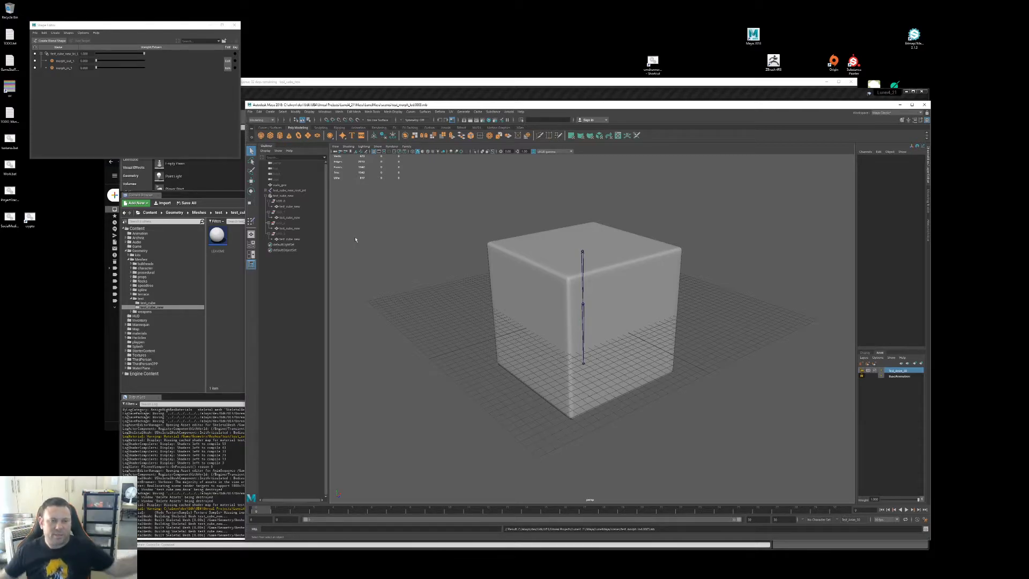
Step: With the LOD_0 mesh selected, reopen the Script Editor, clear its history and open the script that copies skin weights to the LODs
click(289, 206)
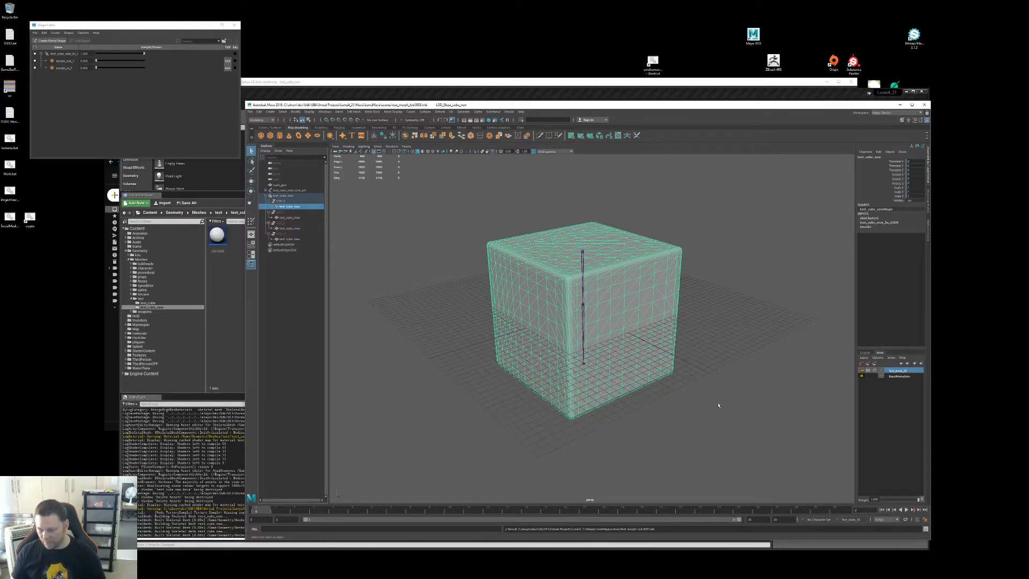
click(926, 529)
drag(149, 418, 149, 335)
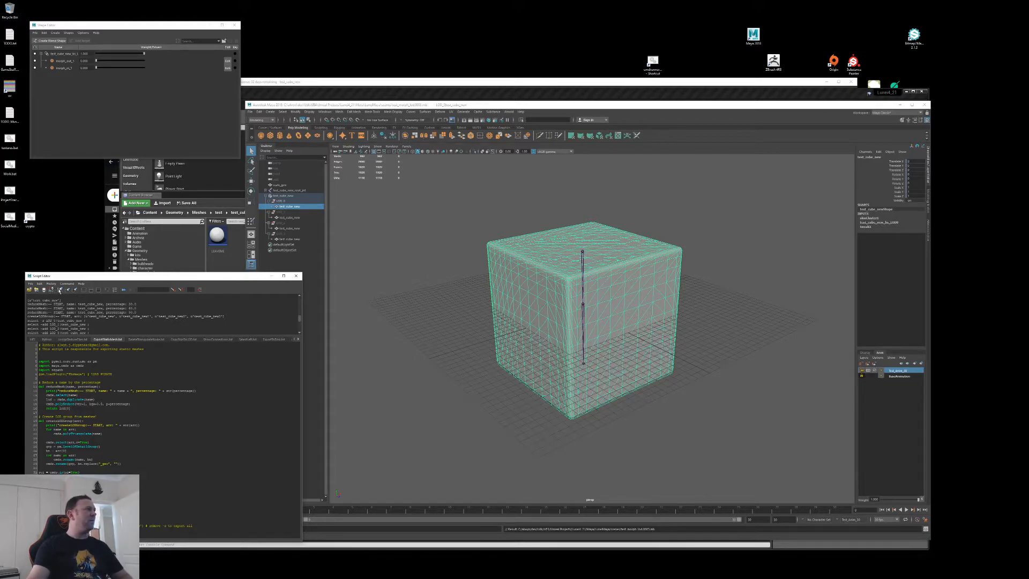
click(60, 290)
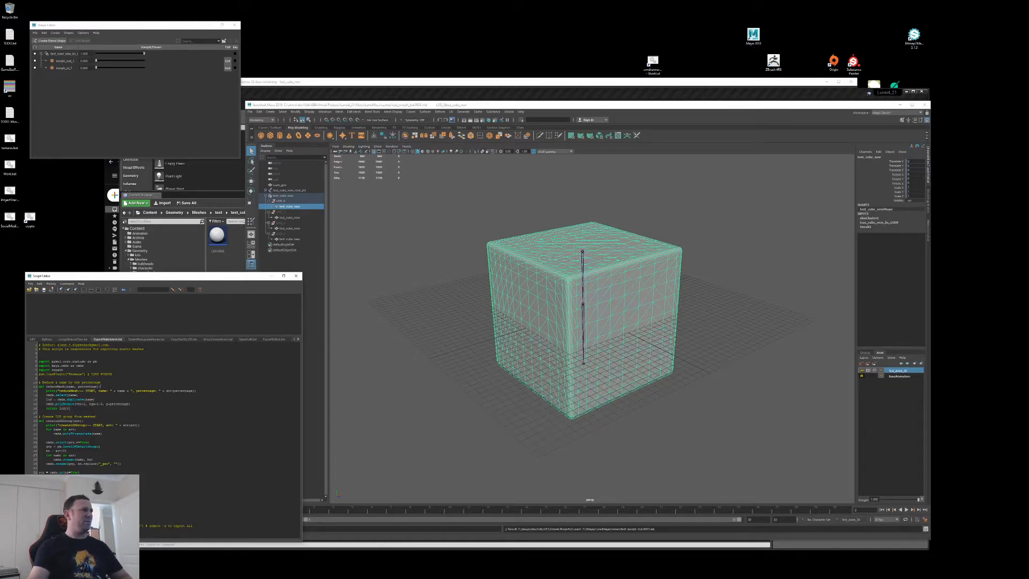
click(299, 340)
click(156, 339)
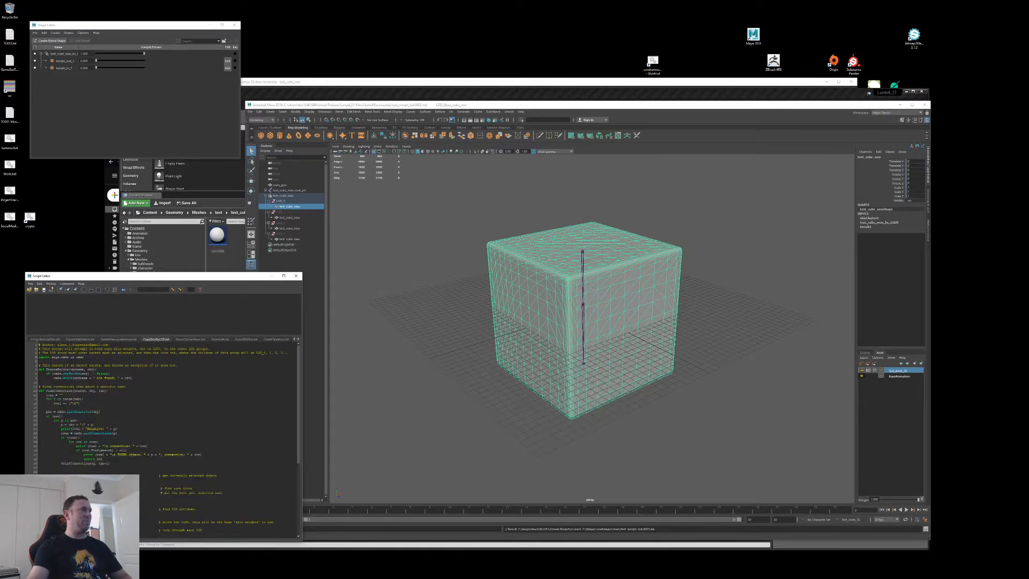
Step: Read through the skin weight copying script to see how it handles the root joint and the LOD meshes
scroll(160, 365, down, 8)
scroll(160, 418, down, 2)
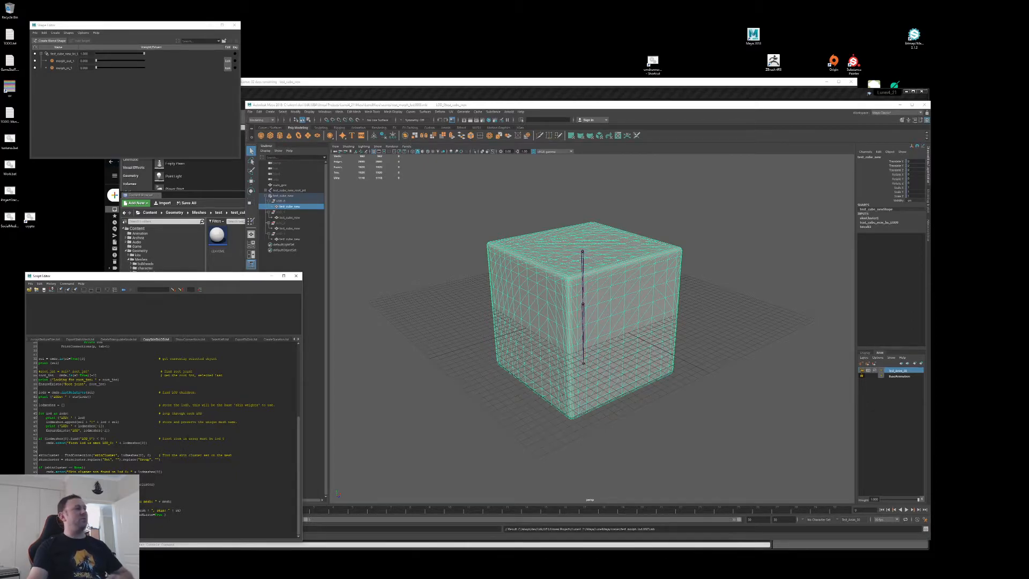
scroll(182, 449, up, 3)
scroll(181, 449, up, 6)
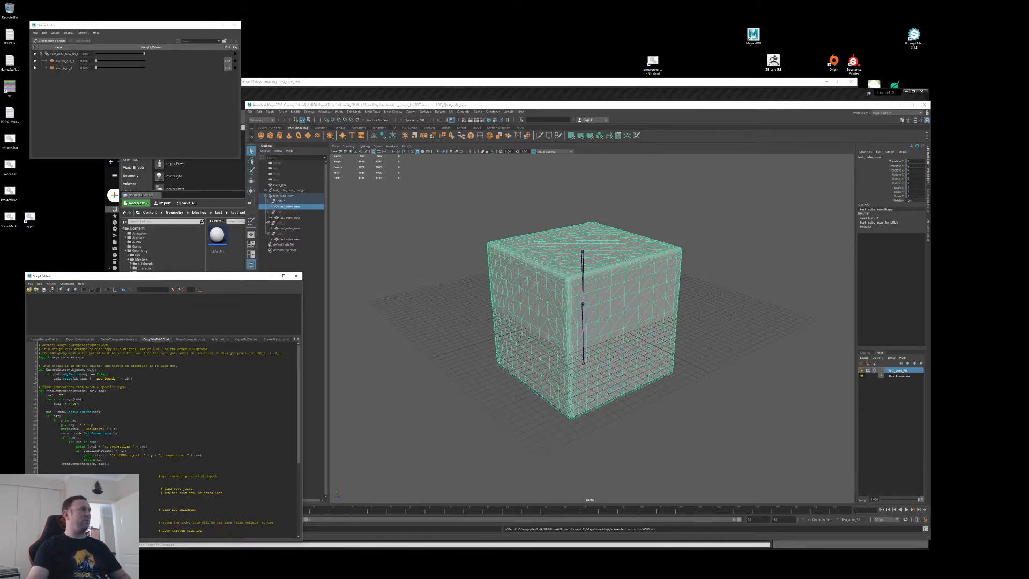
Step: Review the script's selection requirements, select the test_cube_new LOD group followed by its root joint, and run the skin weight copying script
click(289, 196)
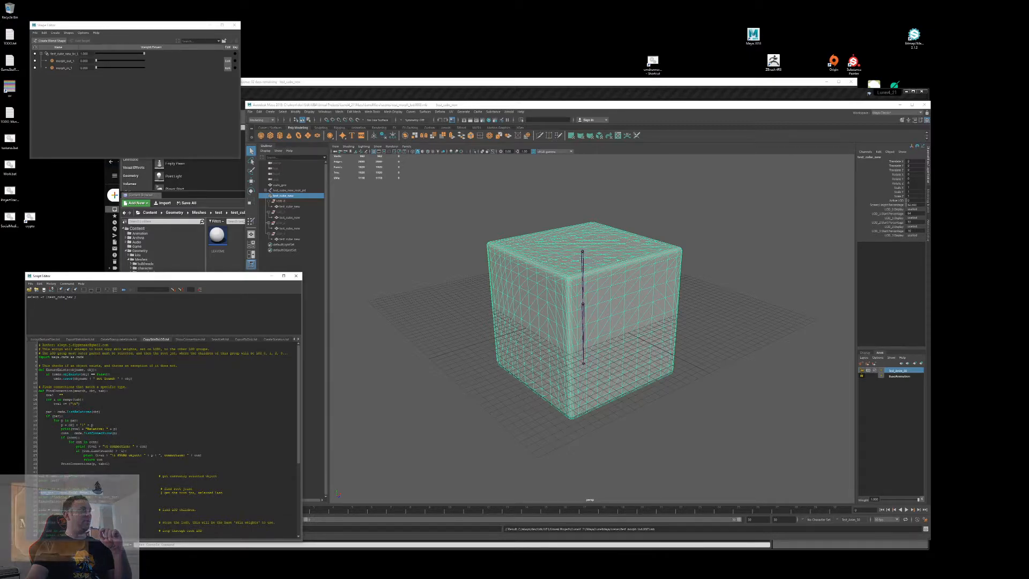
drag(44, 353, 189, 354)
click(190, 354)
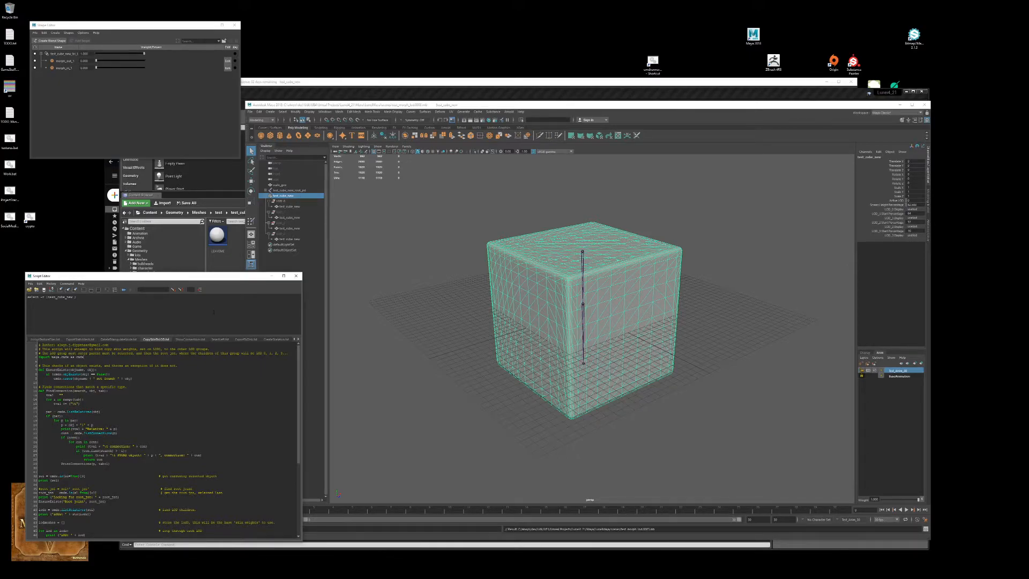
scroll(188, 421, down, 9)
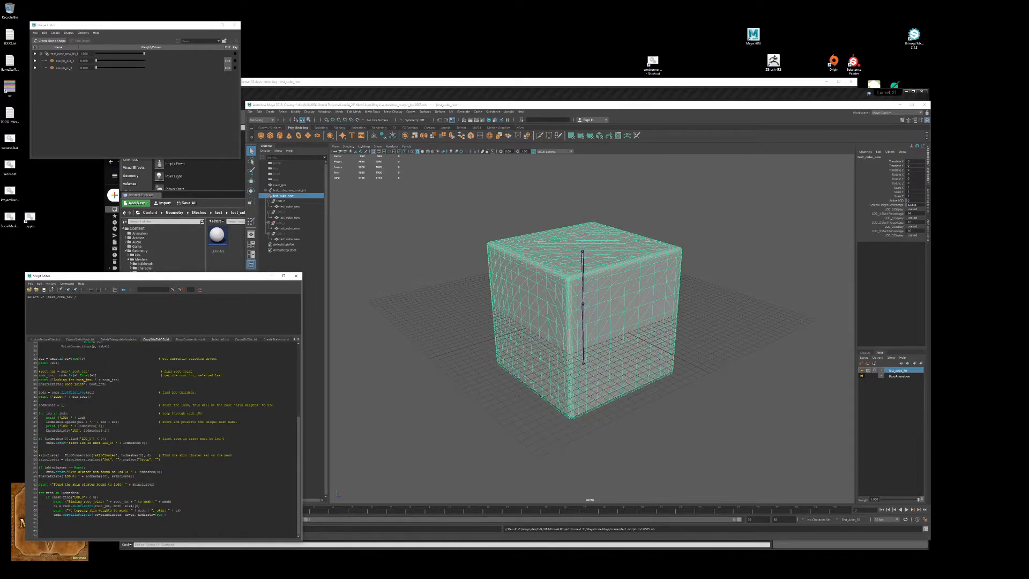
scroll(227, 392, up, 9)
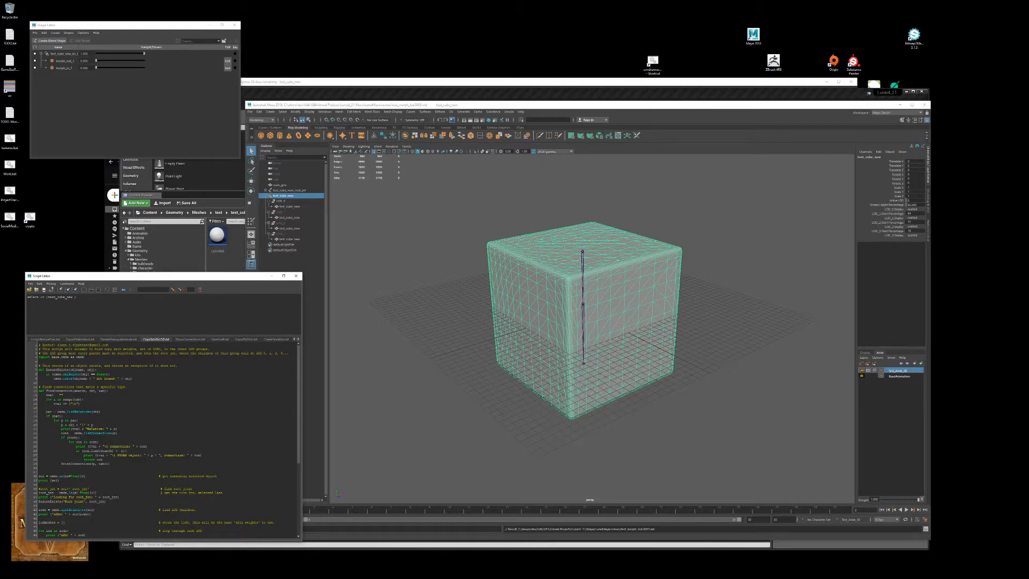
ctrl+click(292, 191)
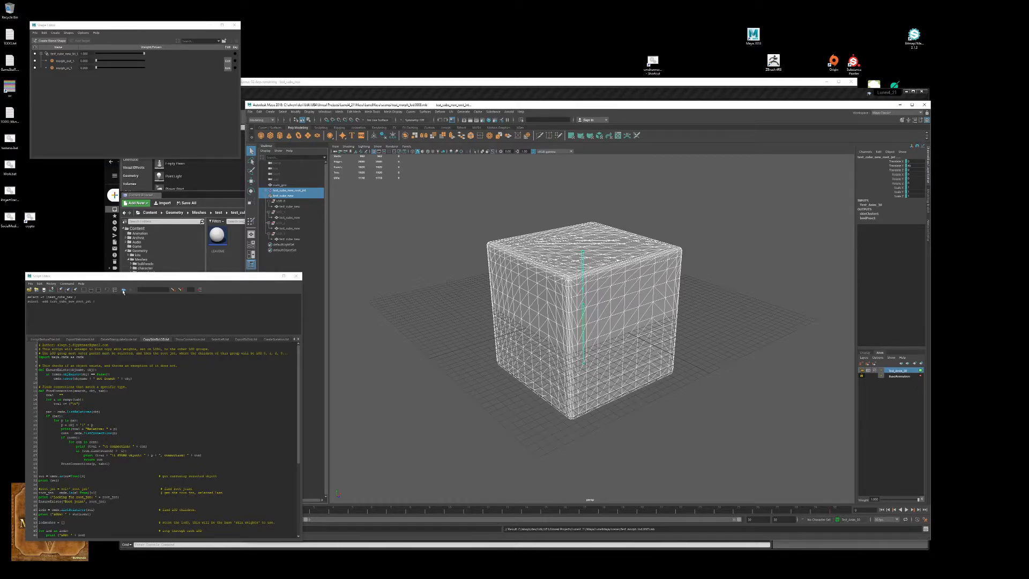
click(123, 290)
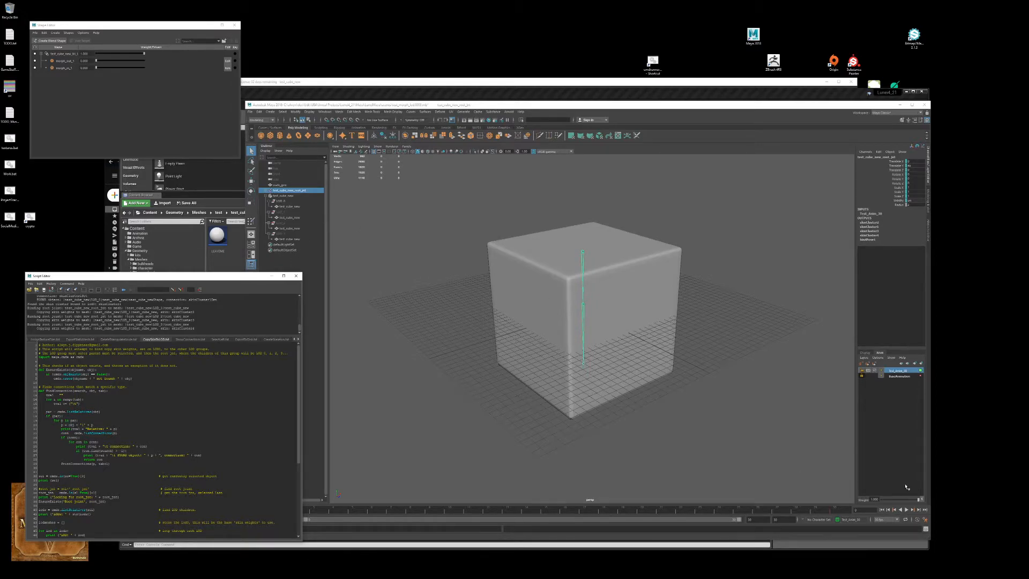
Step: Play the animation from a distance to check that the lower LOD meshes follow the joints
click(700, 384)
scroll(732, 381, down, 5)
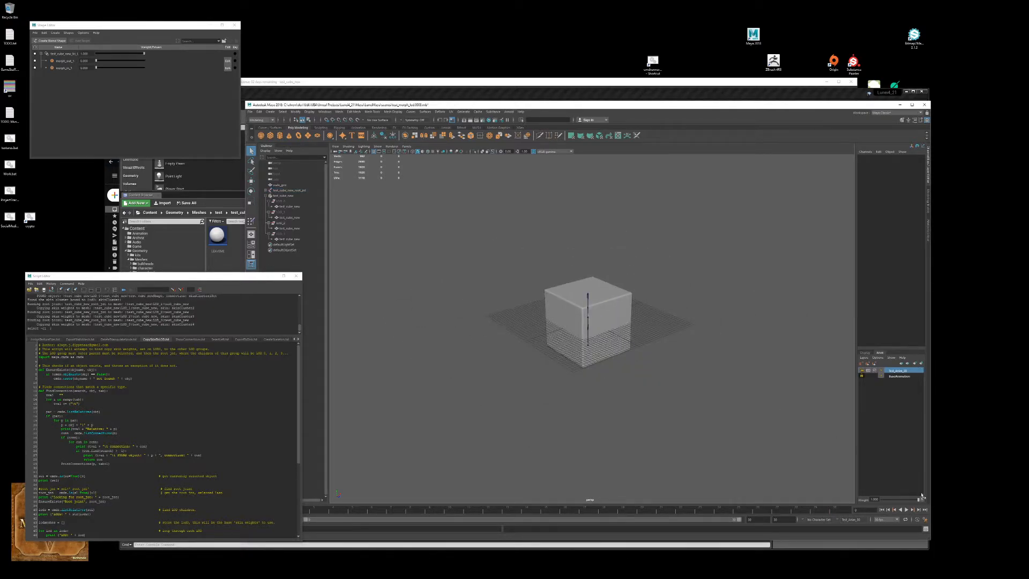
click(907, 510)
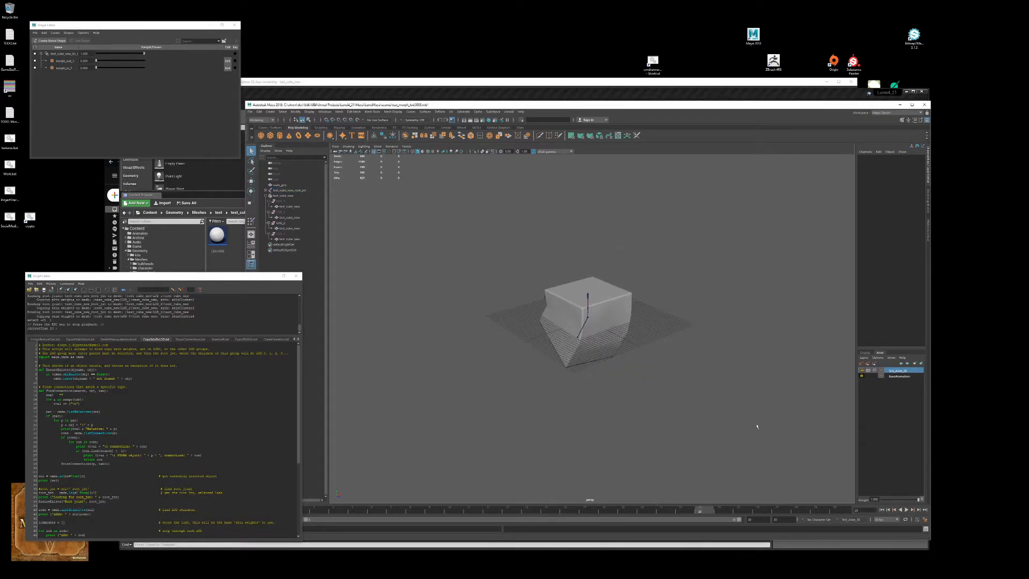
Step: Play the animation with the cube seen from far away to check the lower LOD's deformation, and return to the first frame
scroll(697, 381, down, 6)
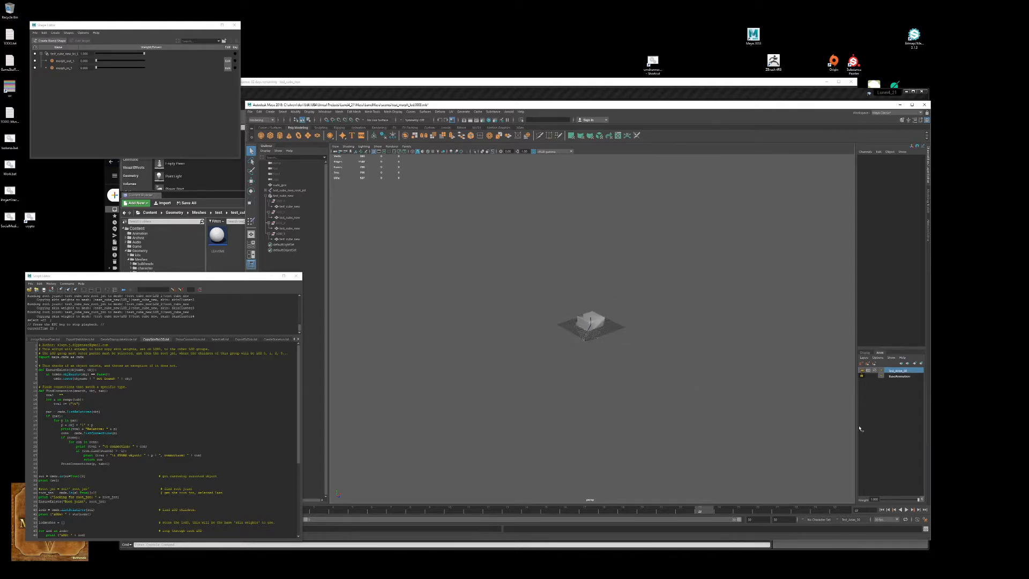
click(906, 510)
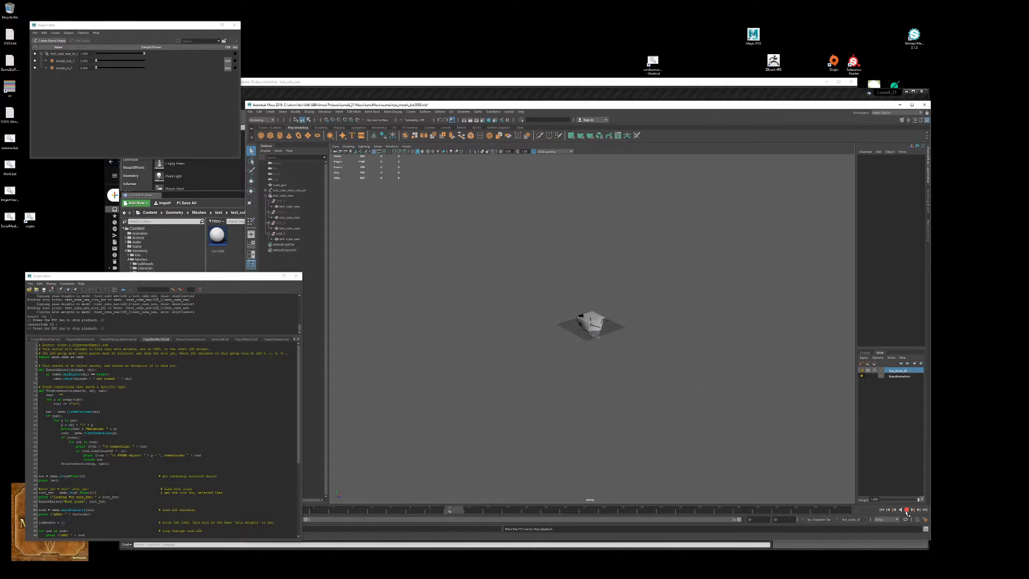
click(905, 510)
click(882, 510)
scroll(758, 385, up, 4)
scroll(729, 403, up, 5)
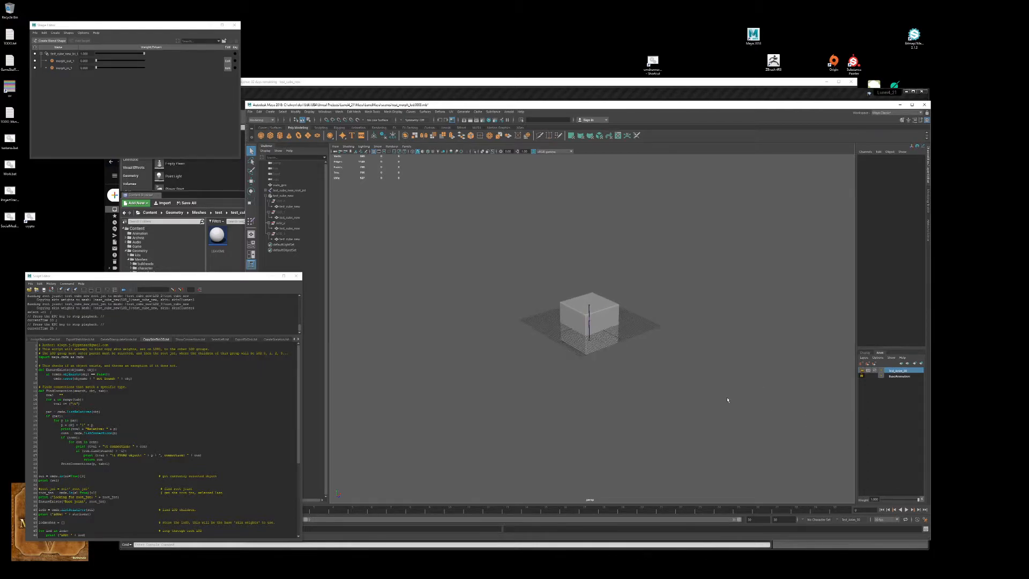
Step: Play the animation again while moving closer to the cube, return to the first frame, and save the scene
click(906, 509)
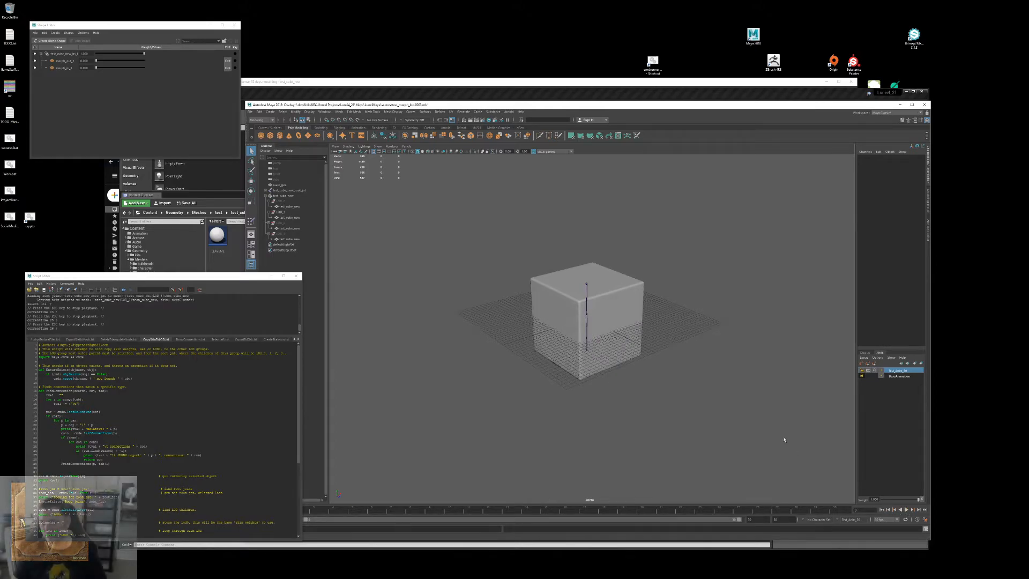
scroll(772, 427, up, 5)
click(907, 510)
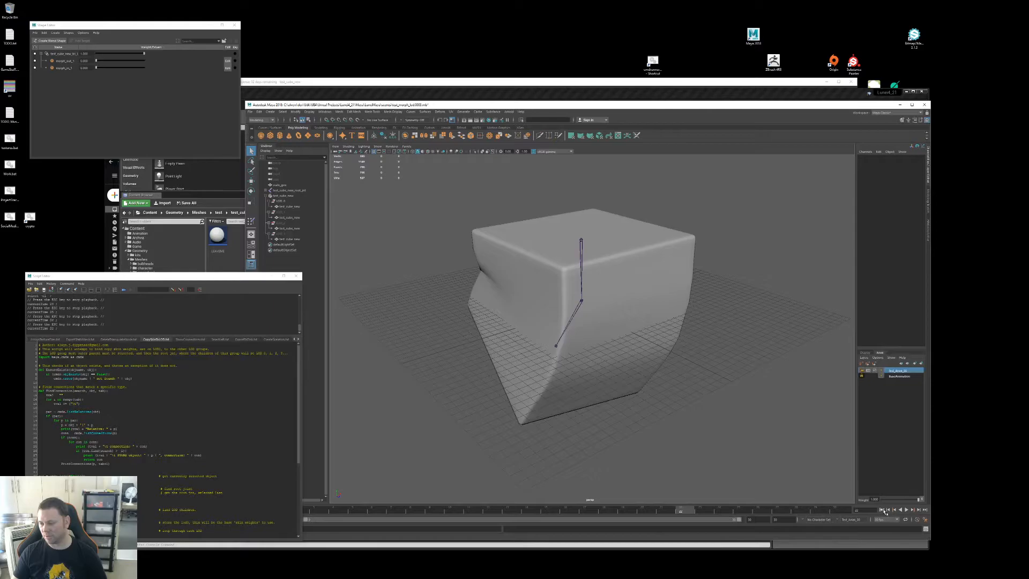
click(882, 510)
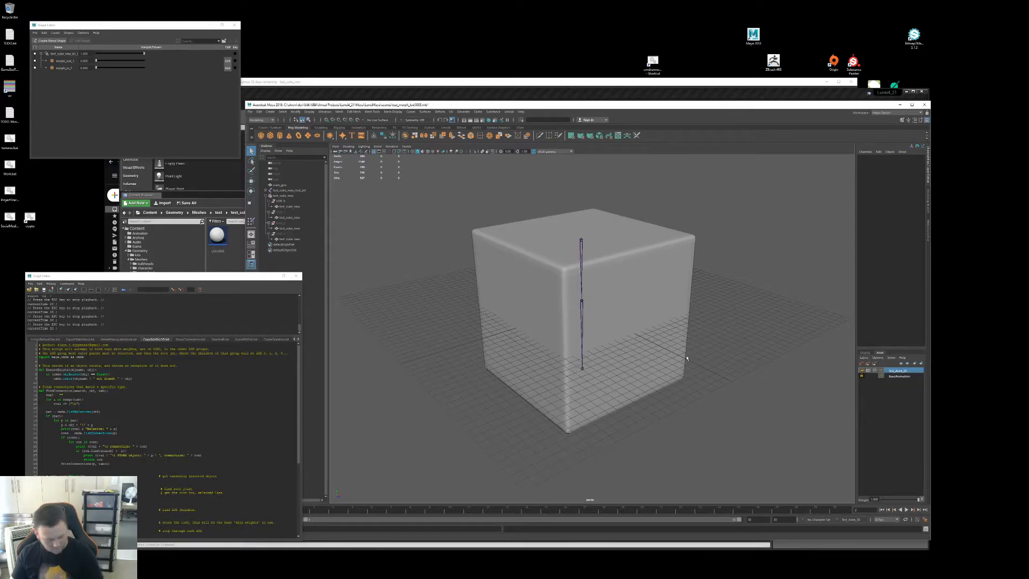
key(ctrl+s)
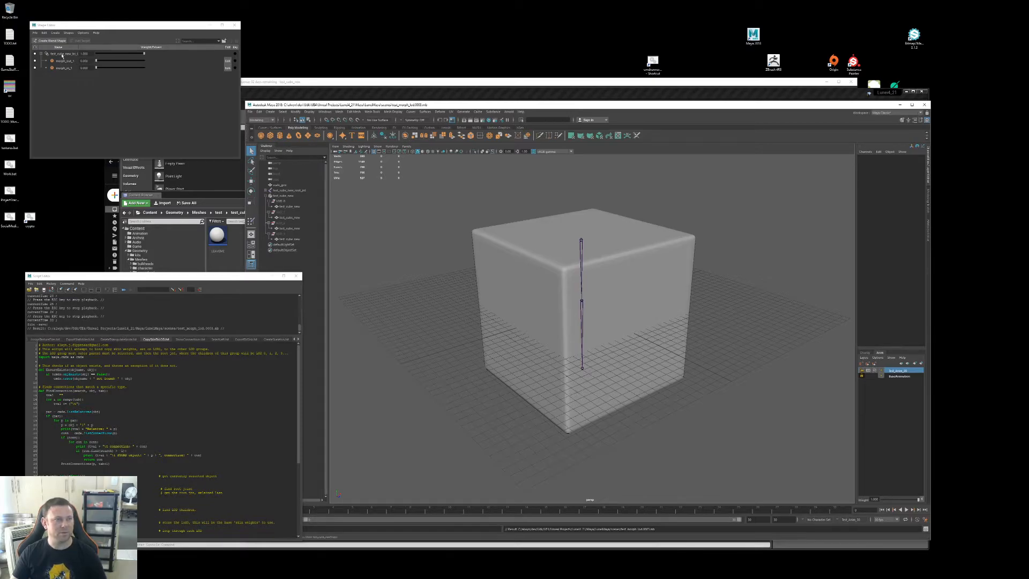
Step: Raise the weight of the second morph target, compare its effect on the near and distant LODs, and reset the weight to 0
drag(98, 62, 124, 68)
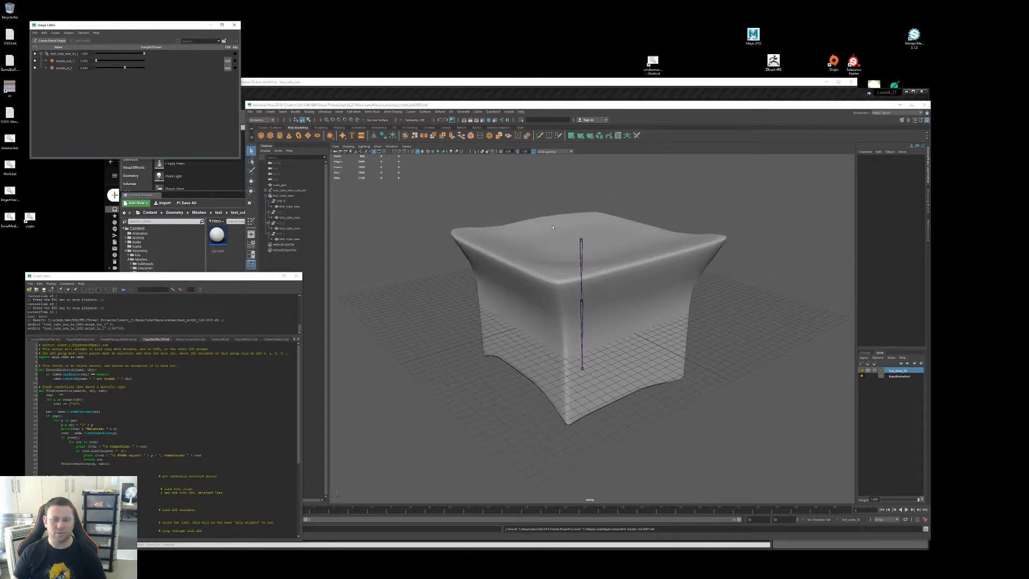
scroll(692, 318, down, 6)
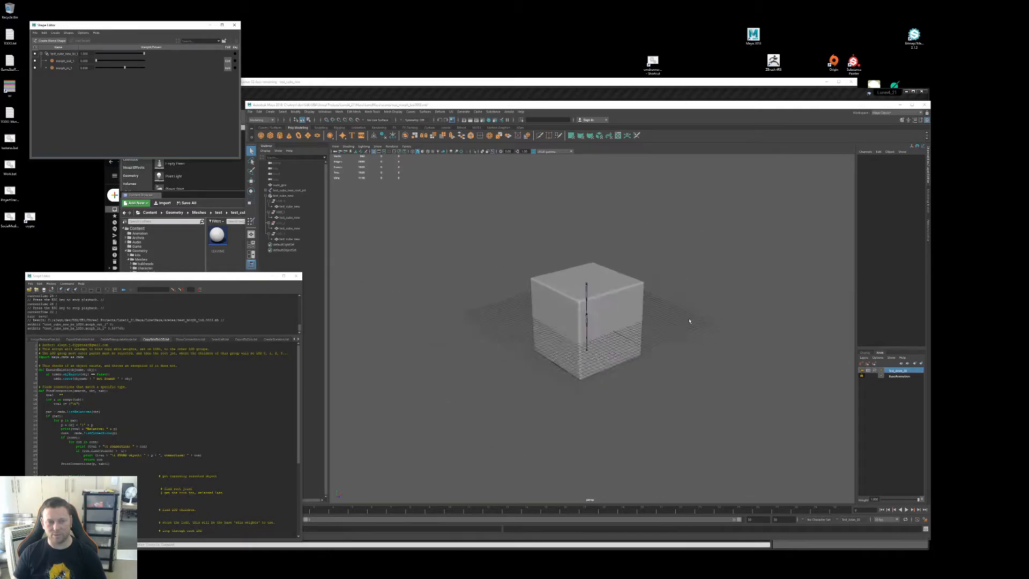
scroll(690, 320, up, 3)
scroll(690, 320, up, 3)
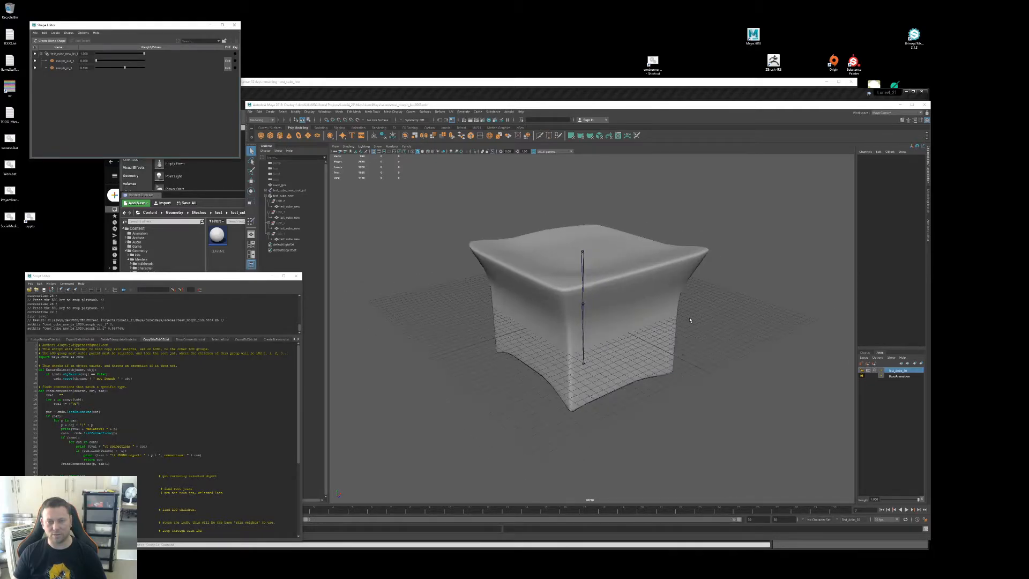
drag(126, 69, 96, 68)
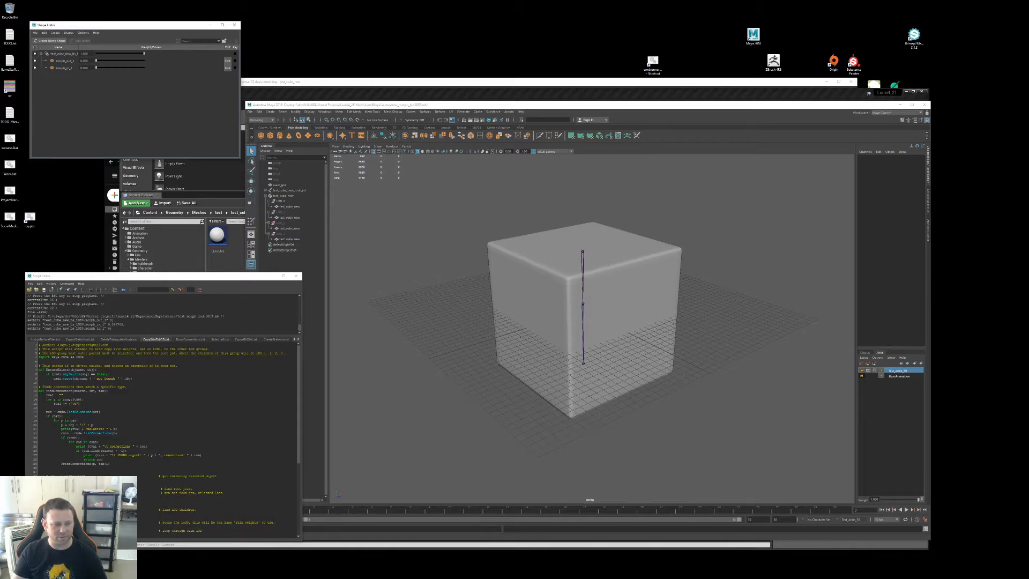
Step: Look through the scripts open in the Script Editor for the one that transfers blend shapes between meshes
click(299, 341)
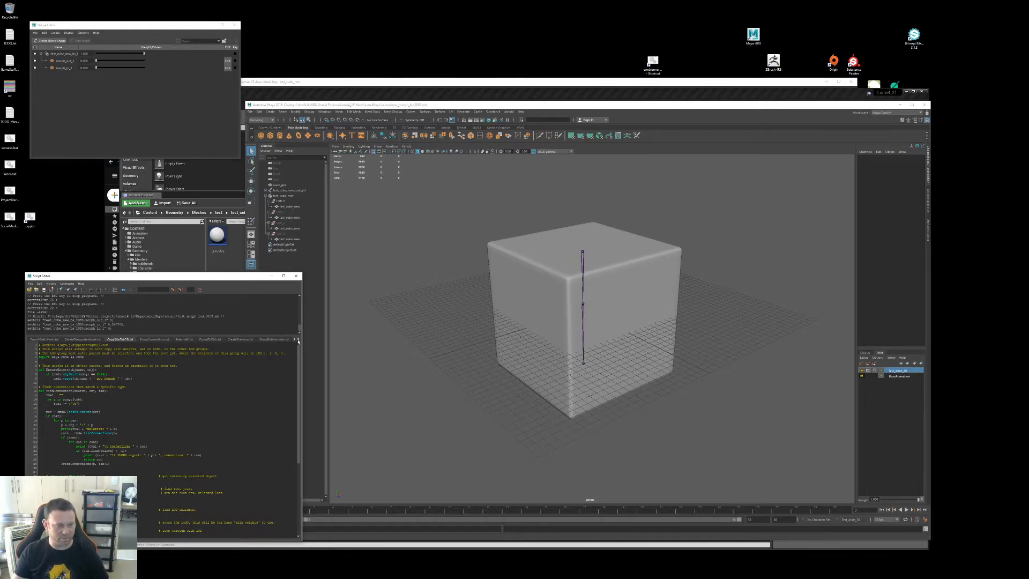
click(299, 341)
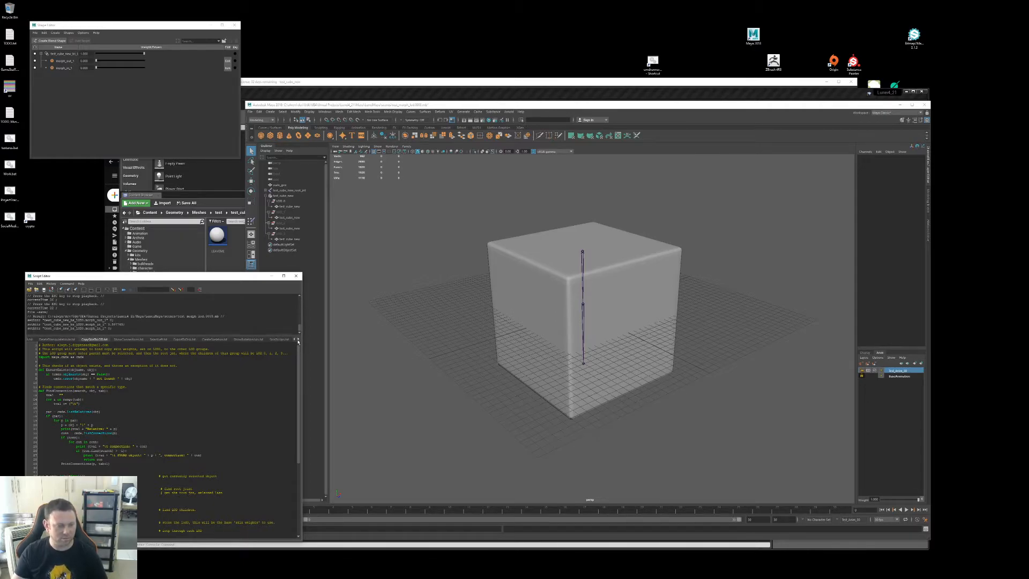
click(299, 340)
click(299, 340)
click(298, 340)
click(298, 340)
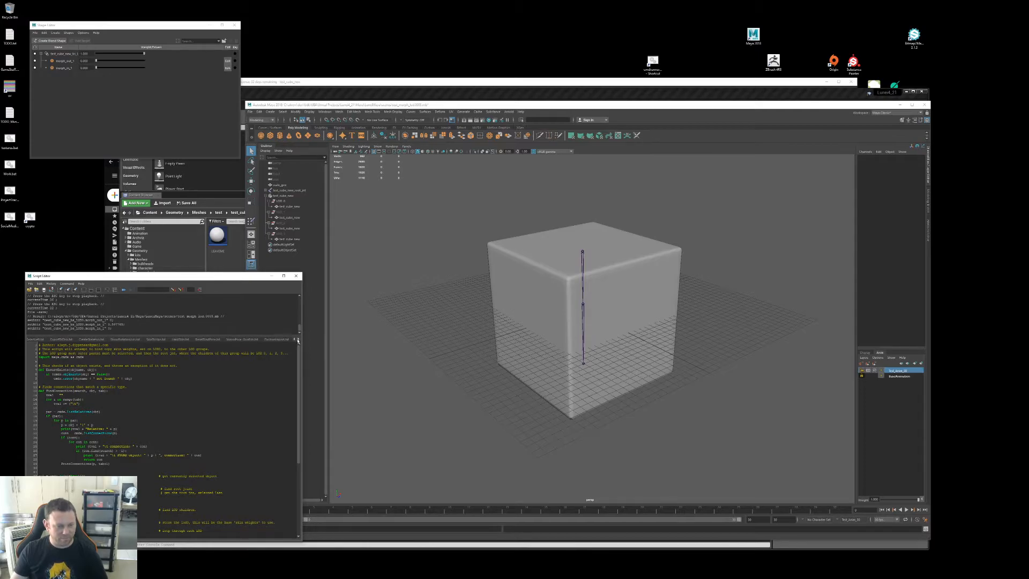
click(299, 341)
click(299, 341)
click(299, 341)
click(299, 341)
click(298, 340)
click(299, 340)
click(299, 341)
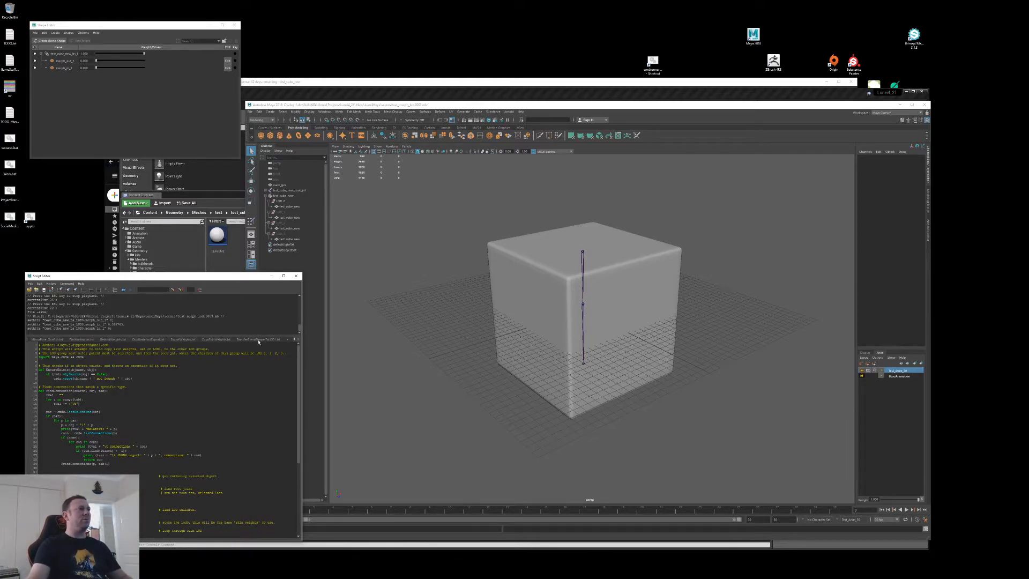
key(alt+Tab)
key(alt+Tab)
key(alt+Tab)
key(alt+Tab)
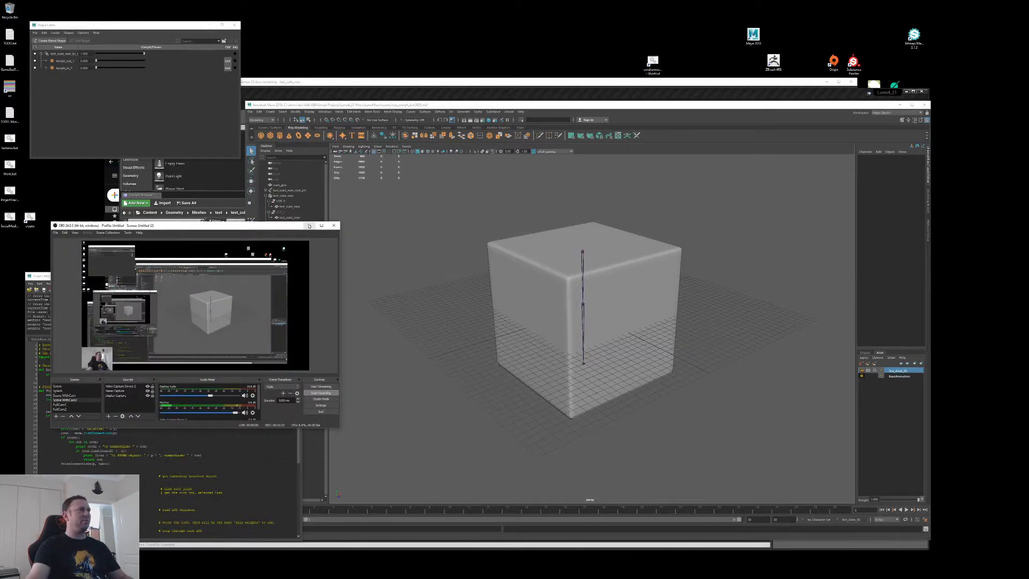
click(309, 226)
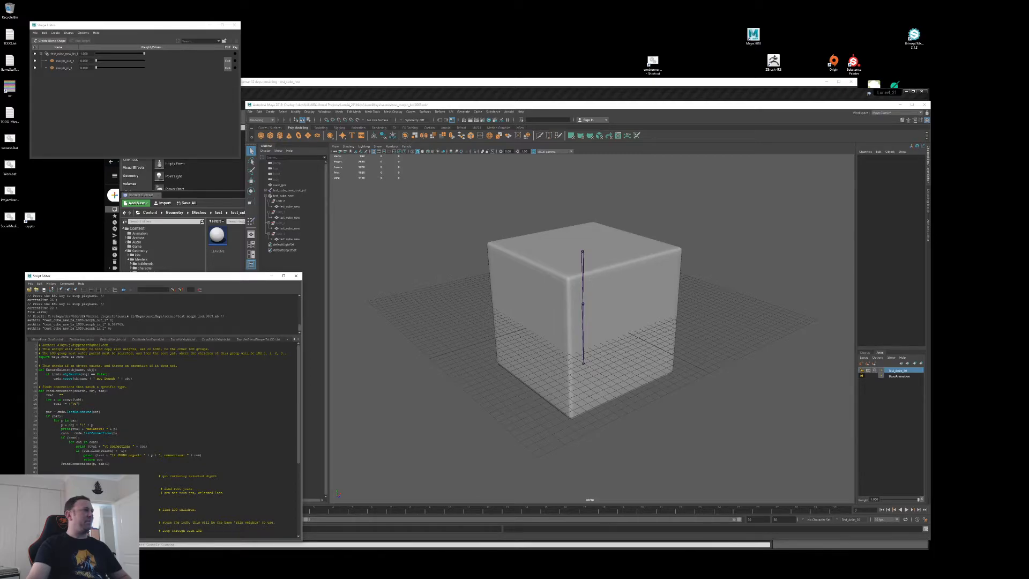
Step: Skim the rest of the skin weight copying script and open the script that transfers blend shapes between LODs
scroll(249, 393, down, 10)
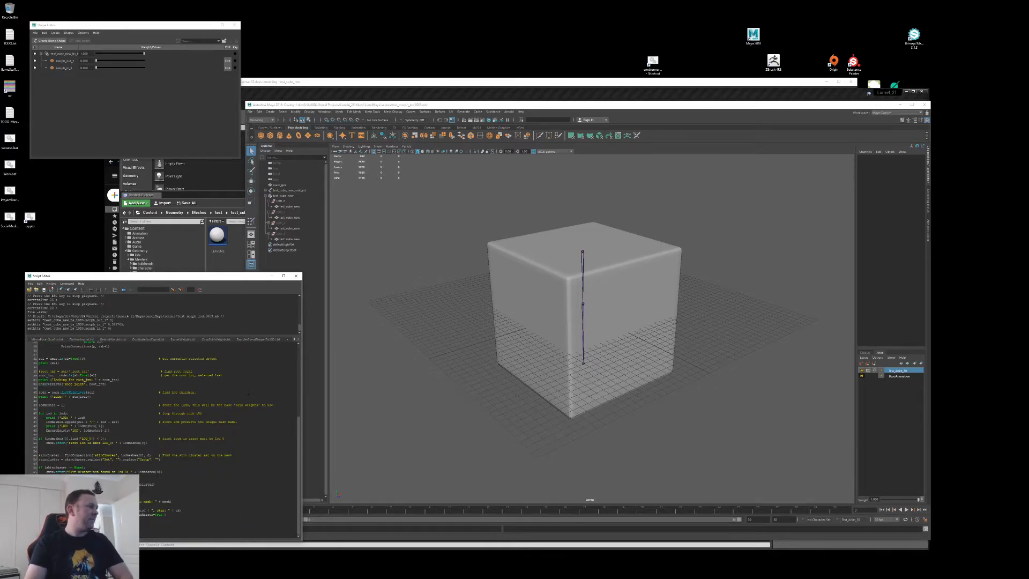
scroll(233, 393, up, 5)
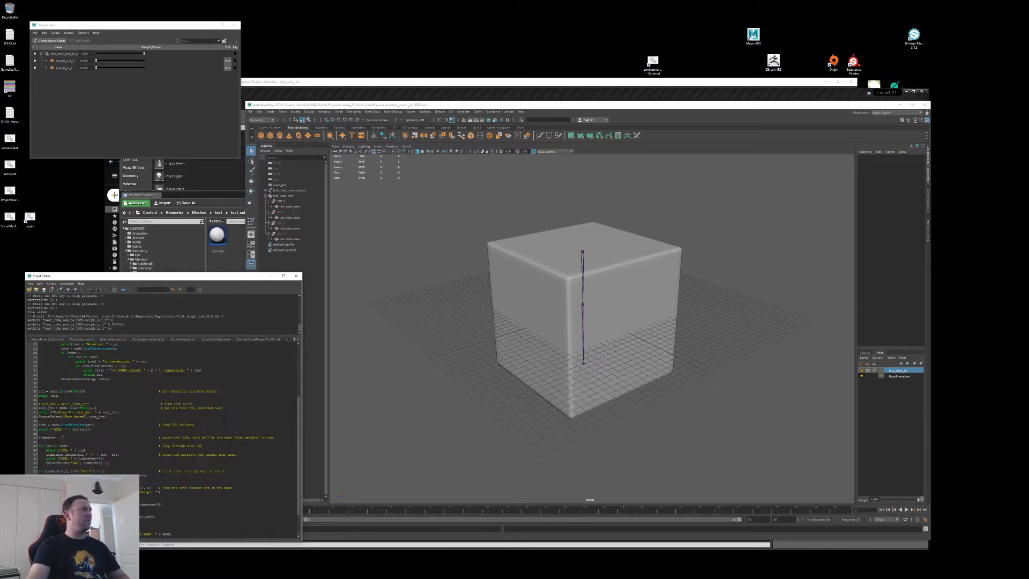
scroll(234, 393, down, 5)
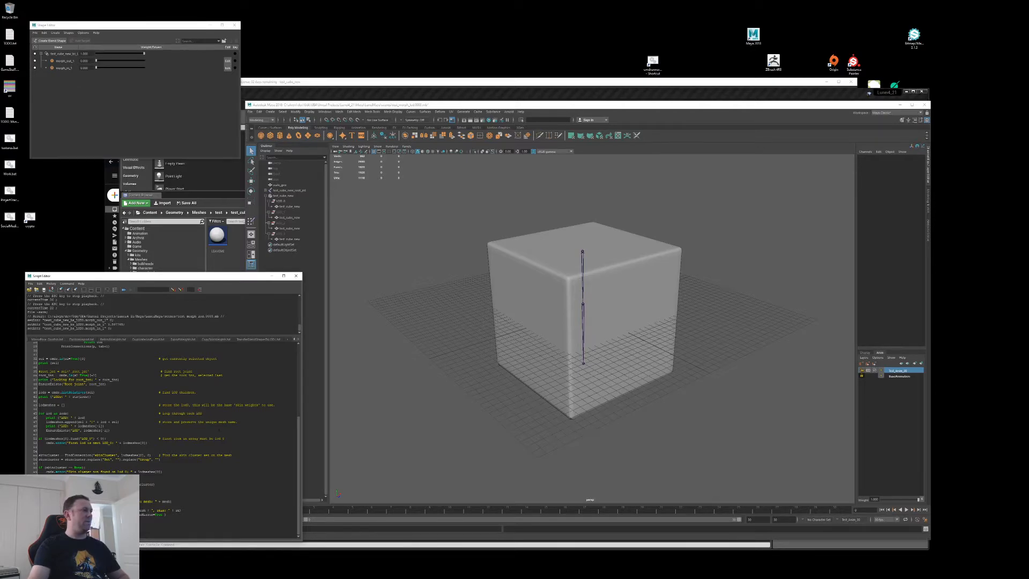
click(262, 339)
click(230, 397)
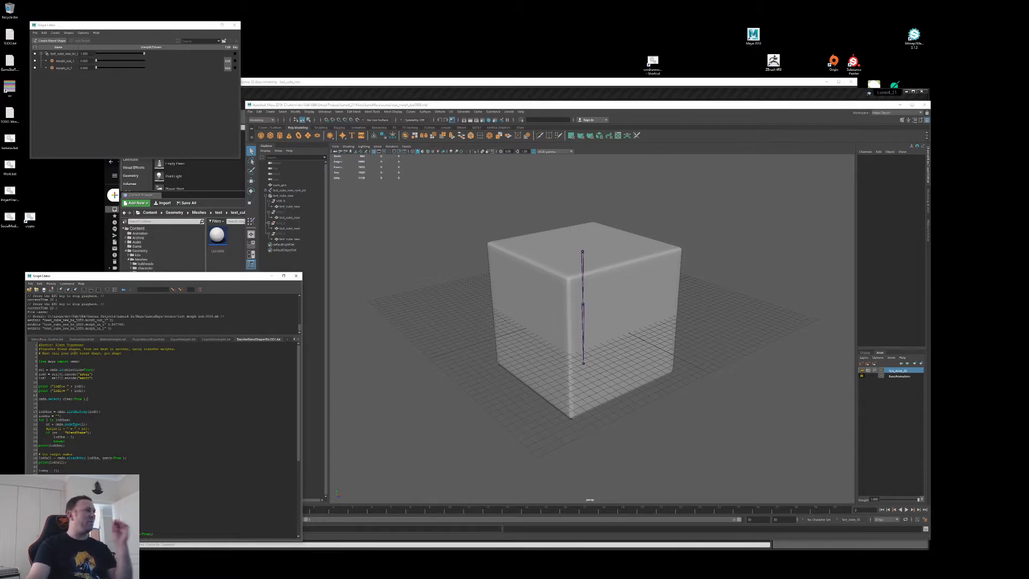
Step: Read through the blend shape transfer script from its selection requirements to its final loop over the targets
scroll(218, 382, down, 5)
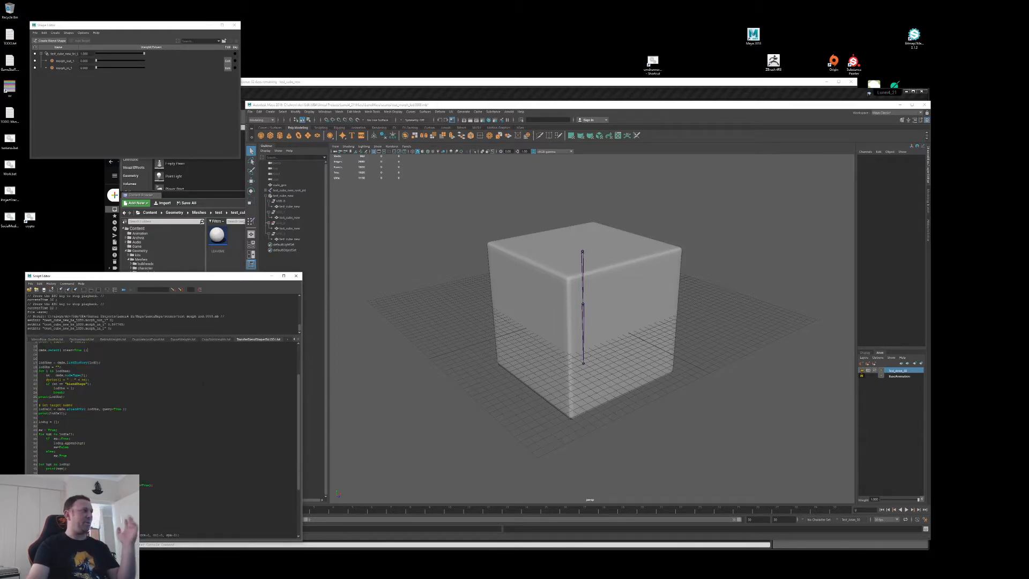
scroll(218, 381, down, 6)
scroll(218, 381, up, 11)
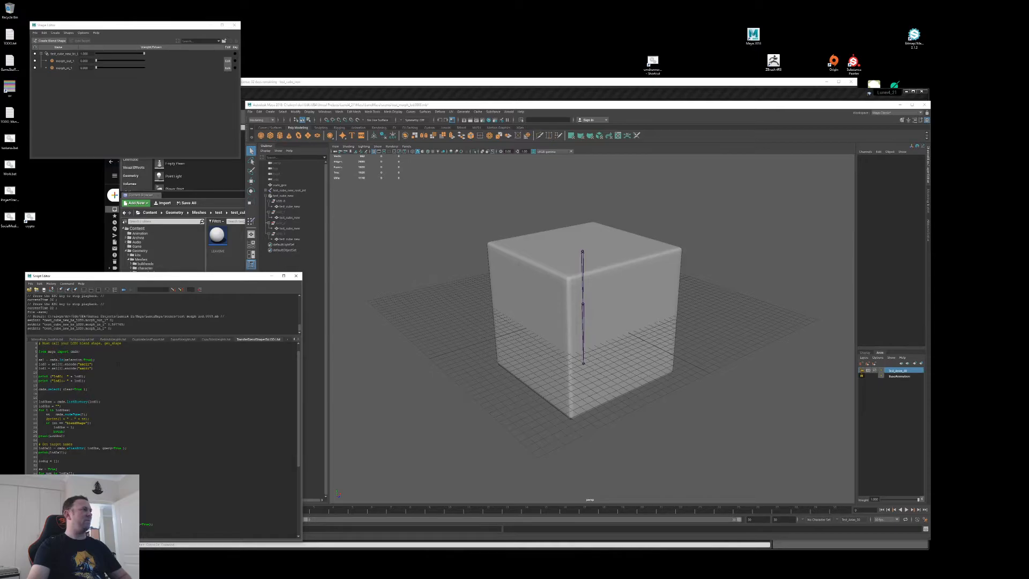
scroll(159, 366, up, 1)
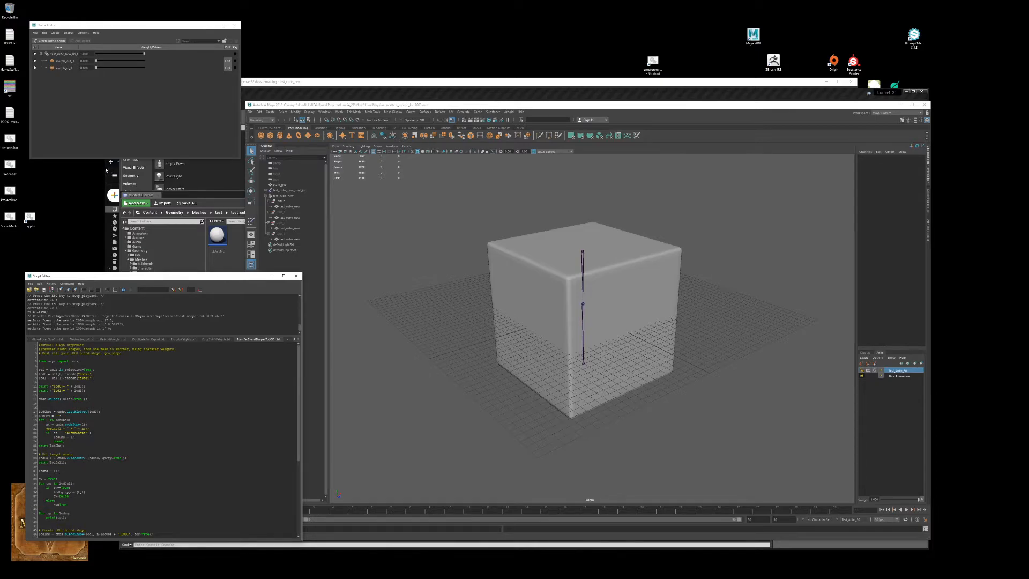
scroll(157, 374, down, 10)
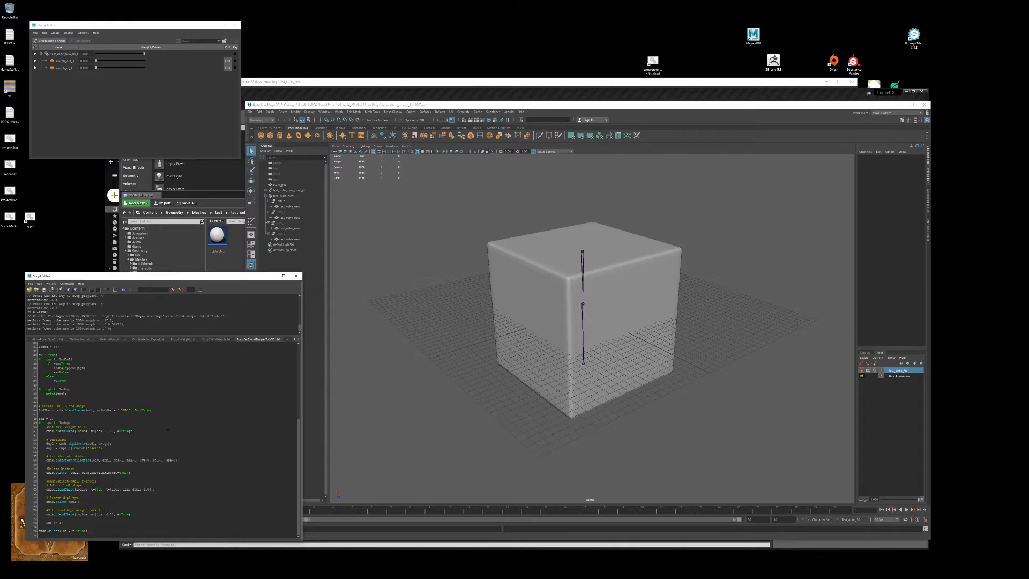
Step: Widen the name column in the Shape Editor so the LOD0 blend shape node's full name fits
click(87, 223)
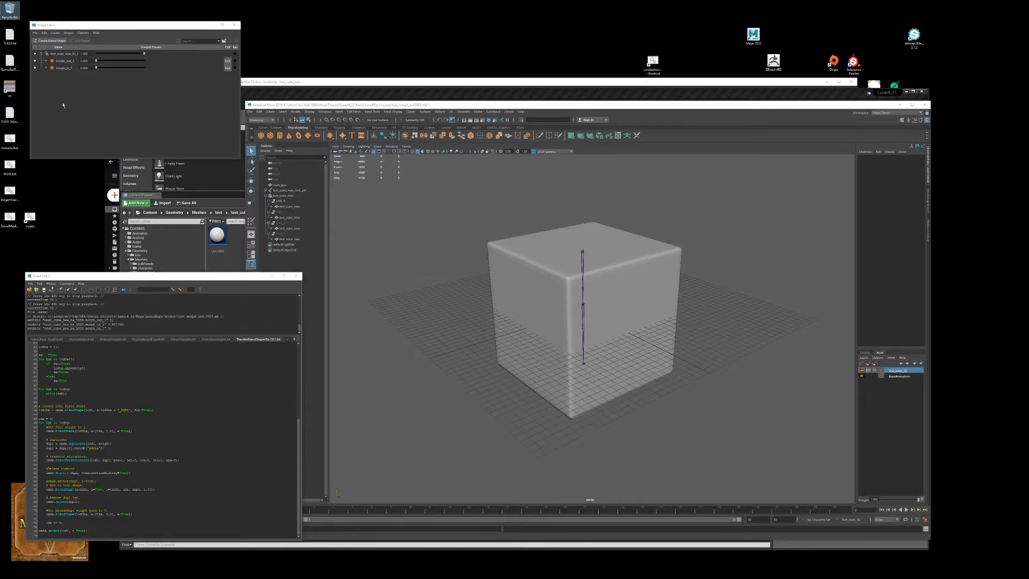
click(97, 111)
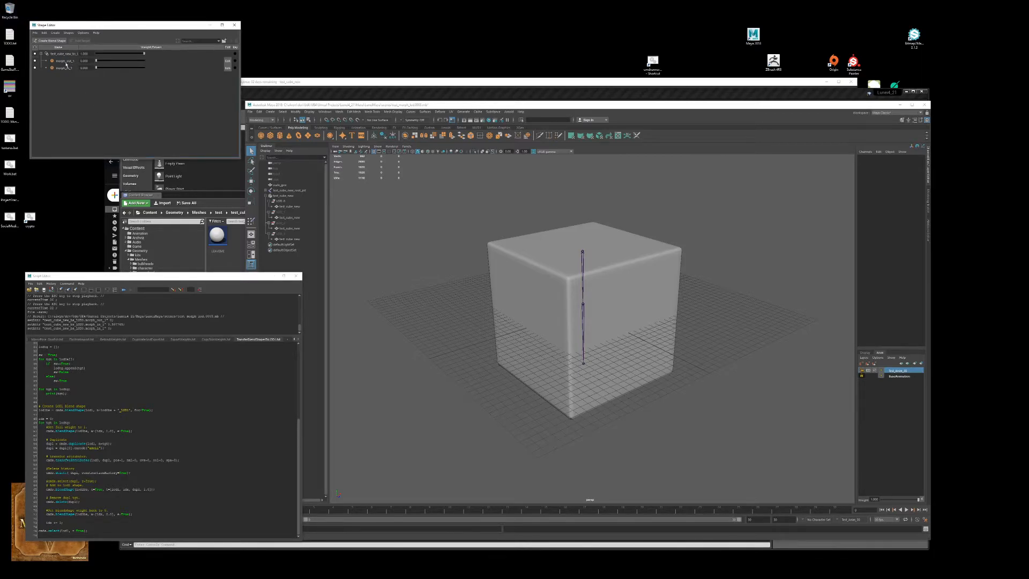
drag(81, 47, 89, 47)
Step: Review how the script gathers the LOD0 targets and builds the LOD1 blend shape, and highlight its transferAttributes command
click(239, 397)
scroll(240, 397, up, 10)
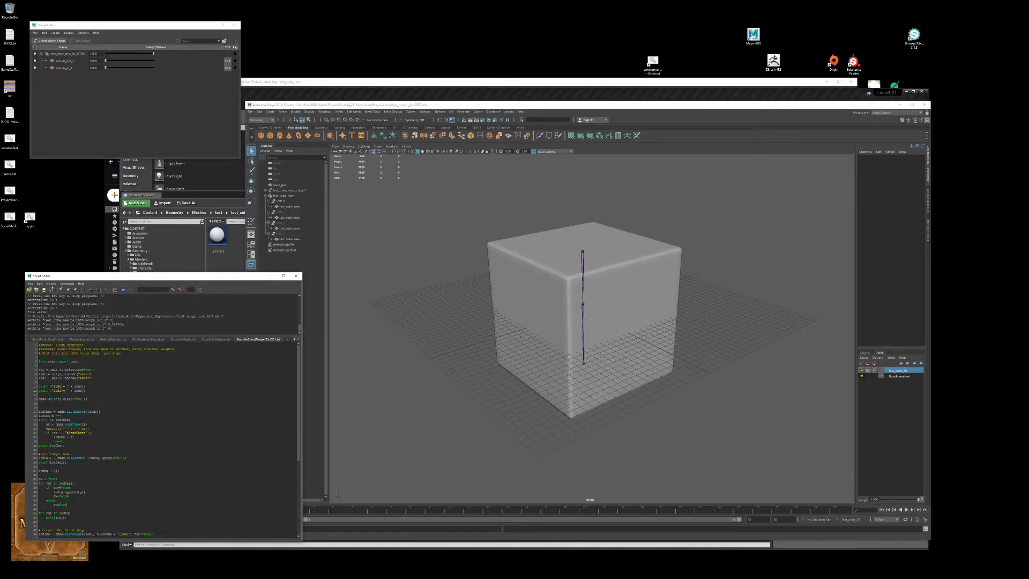
scroll(185, 417, down, 10)
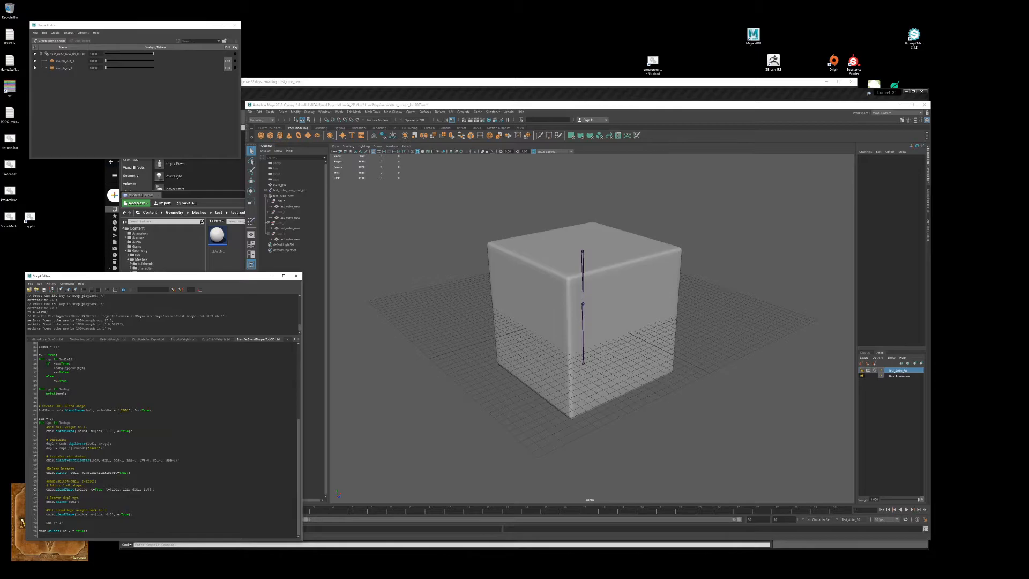
scroll(143, 422, up, 5)
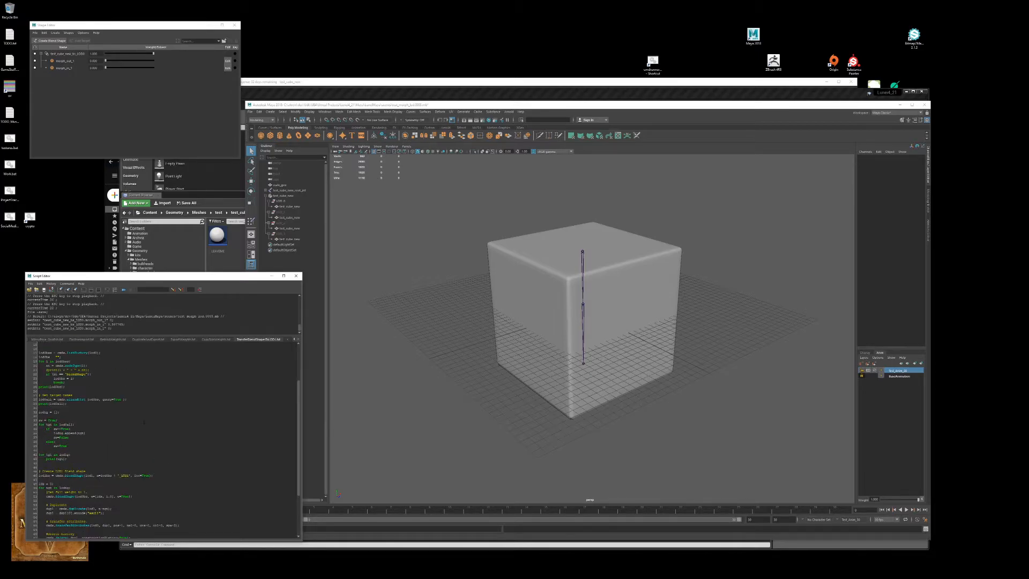
scroll(161, 429, up, 3)
scroll(134, 402, down, 8)
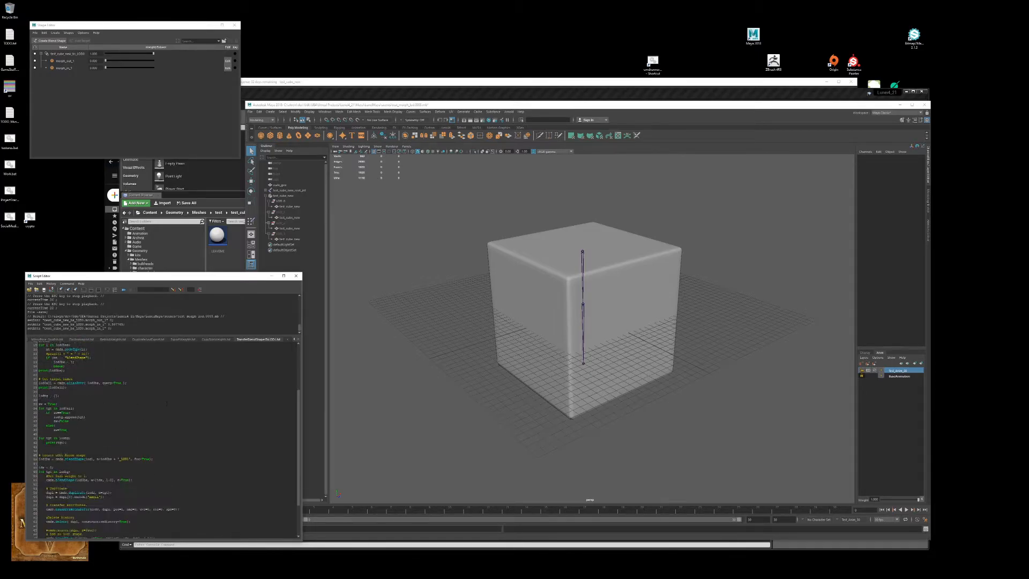
scroll(167, 403, up, 8)
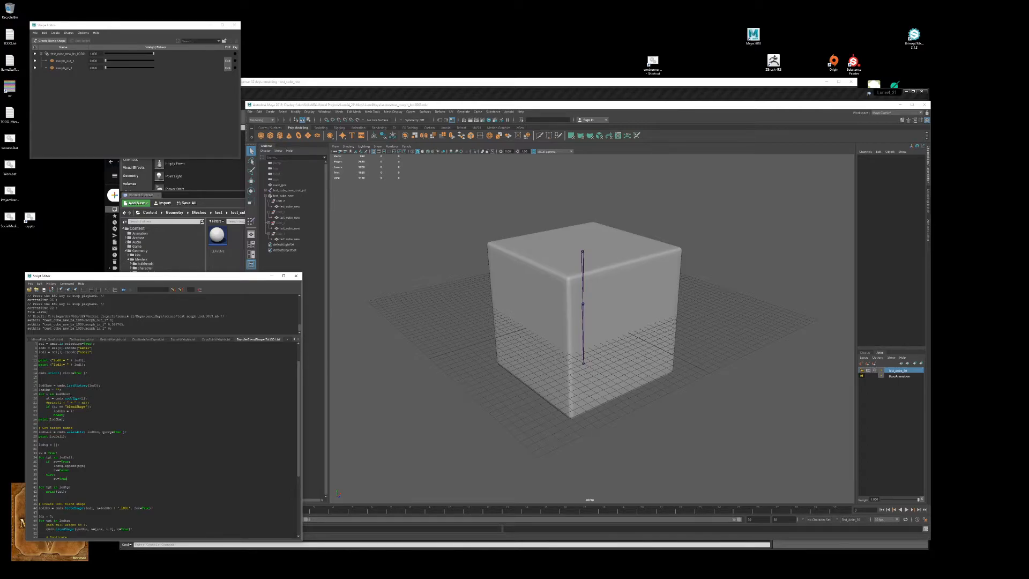
scroll(184, 423, down, 7)
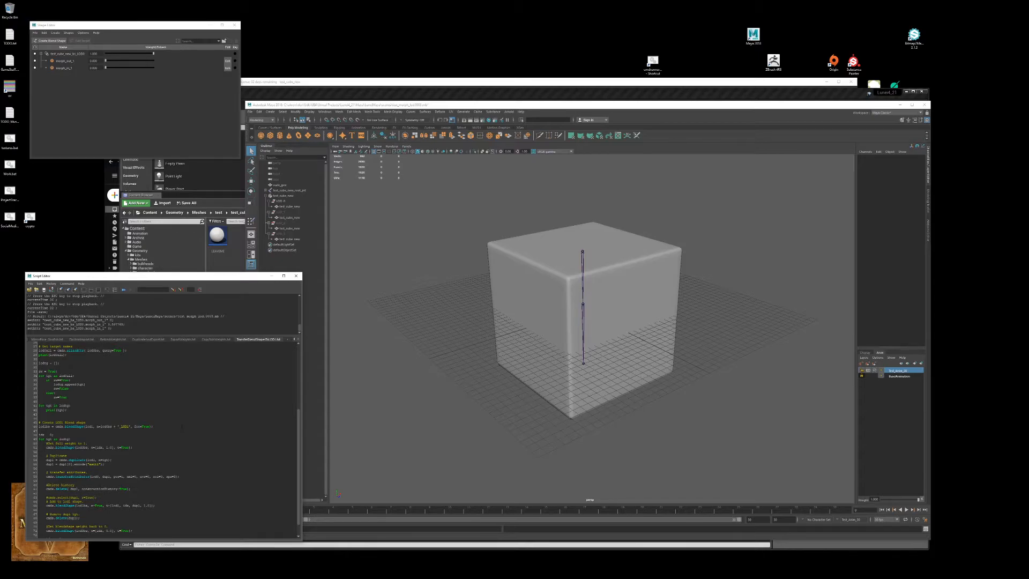
scroll(167, 439, down, 1)
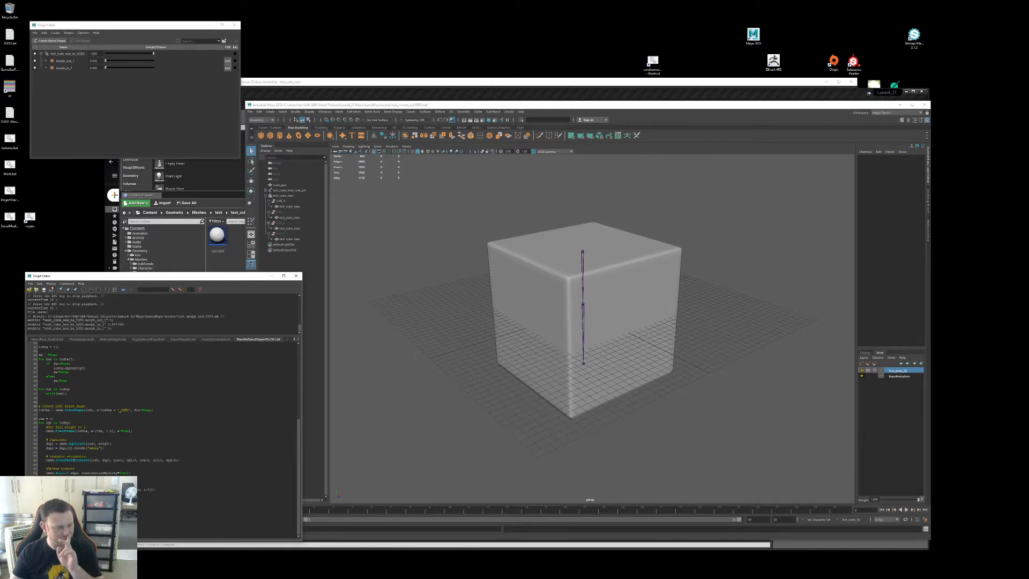
double_click(76, 460)
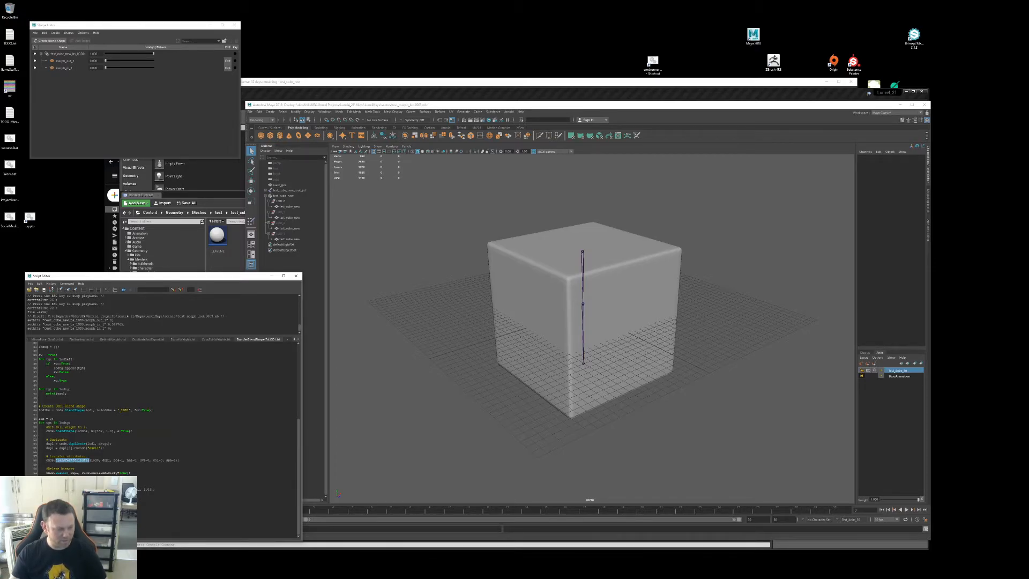
Step: Review how the script's loop sets each target's weight, duplicates the mesh and transfers attributes, highlighting the relevant commands
drag(63, 431, 133, 431)
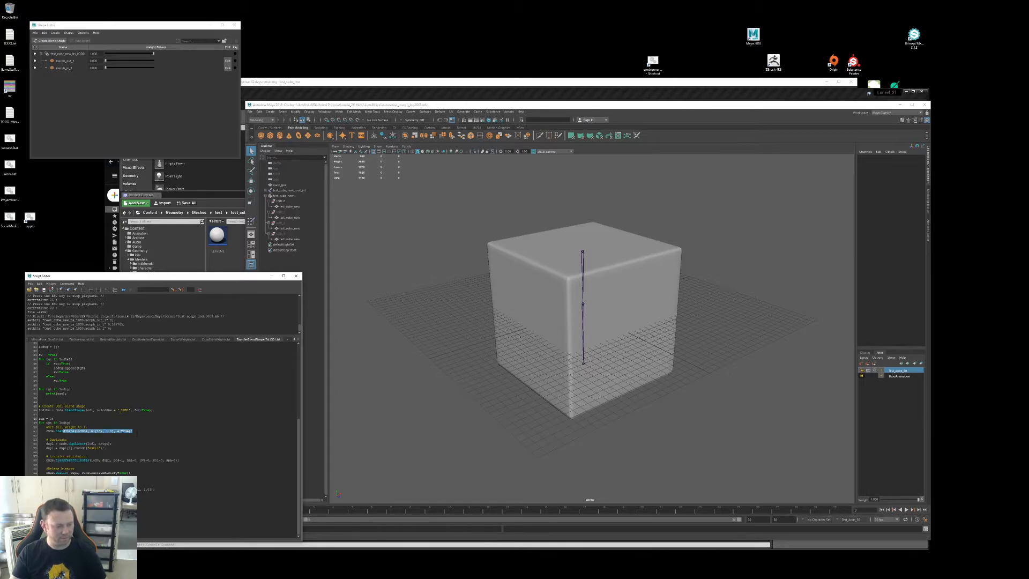
drag(76, 444, 114, 441)
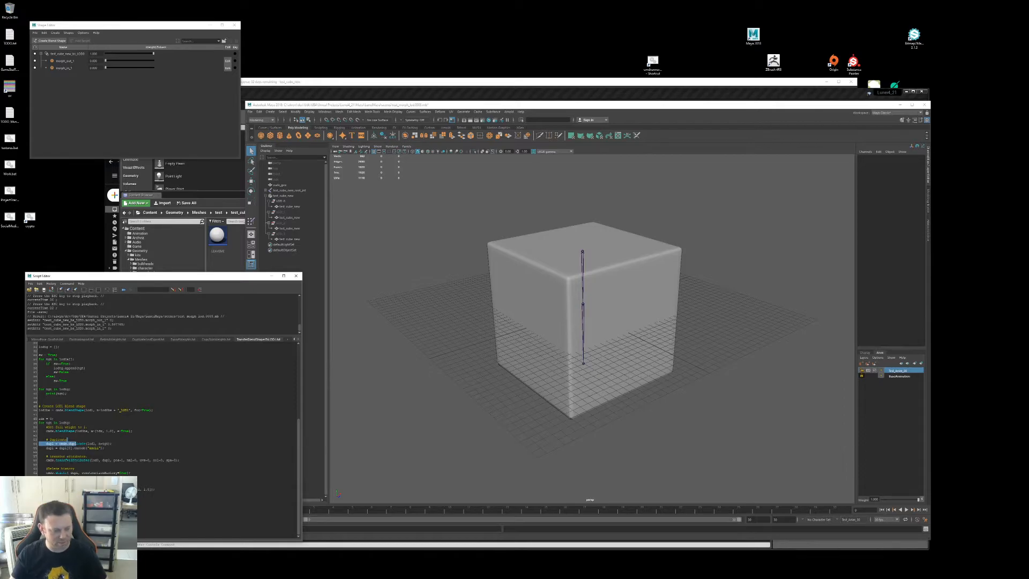
click(58, 473)
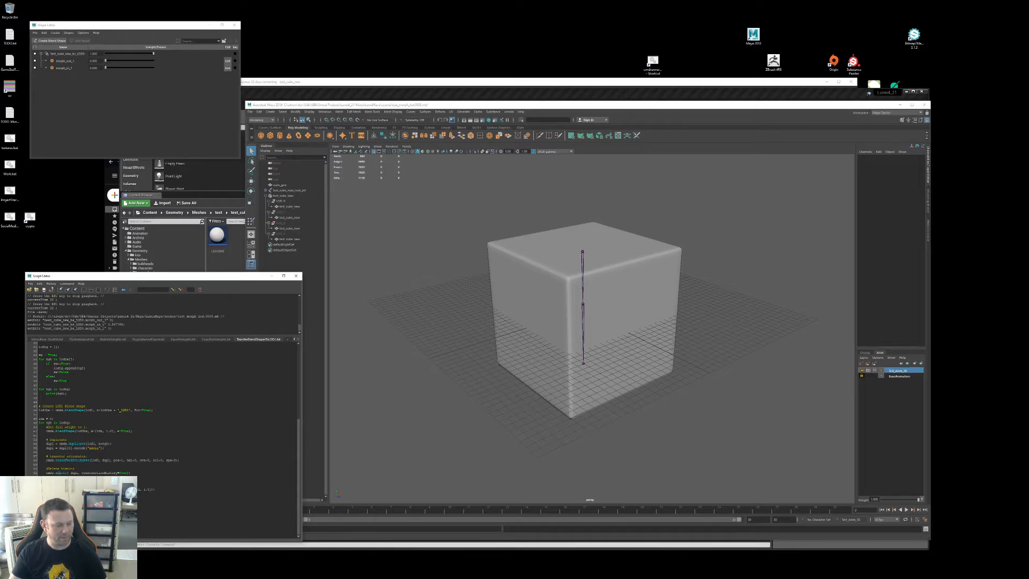
double_click(73, 460)
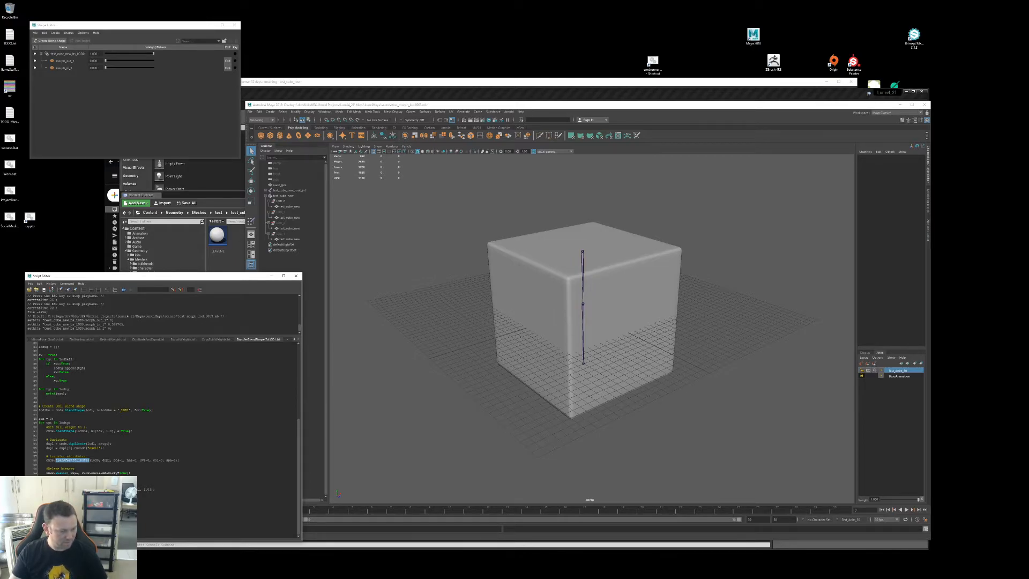
click(75, 461)
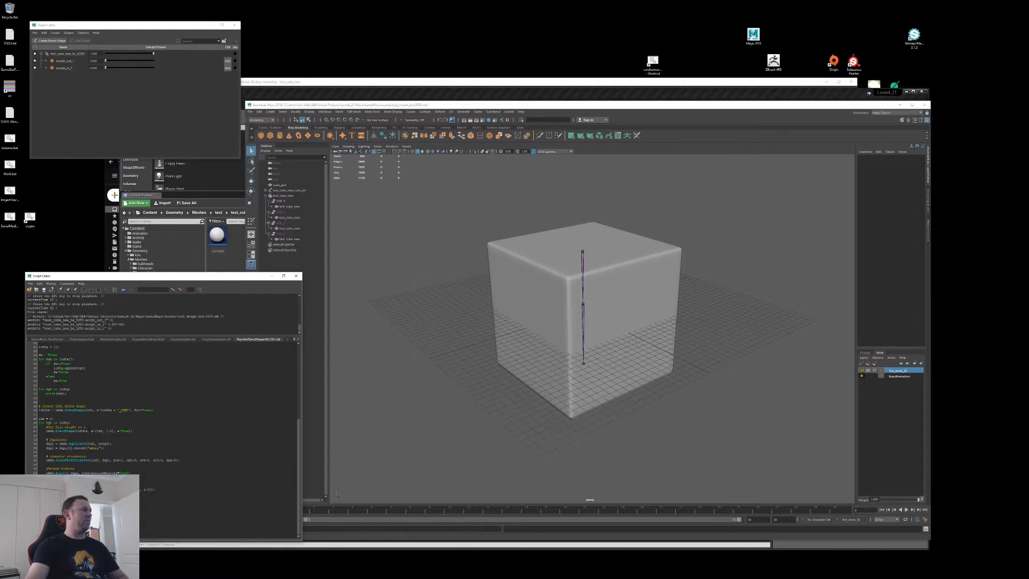
Step: Select the LOD0 mesh followed by the LOD1 mesh and run the blend shape transfer script on them
scroll(181, 384, up, 10)
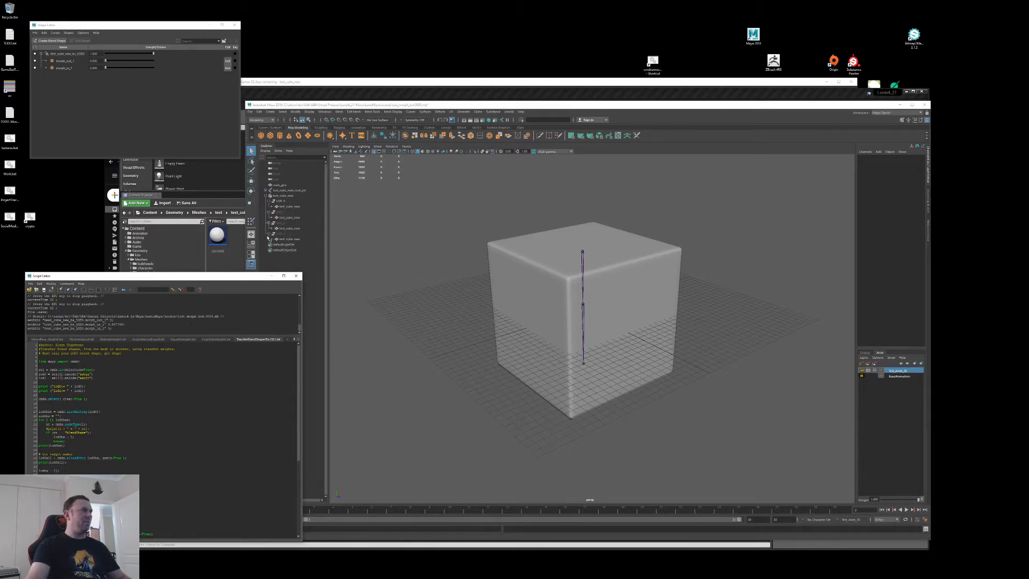
click(304, 206)
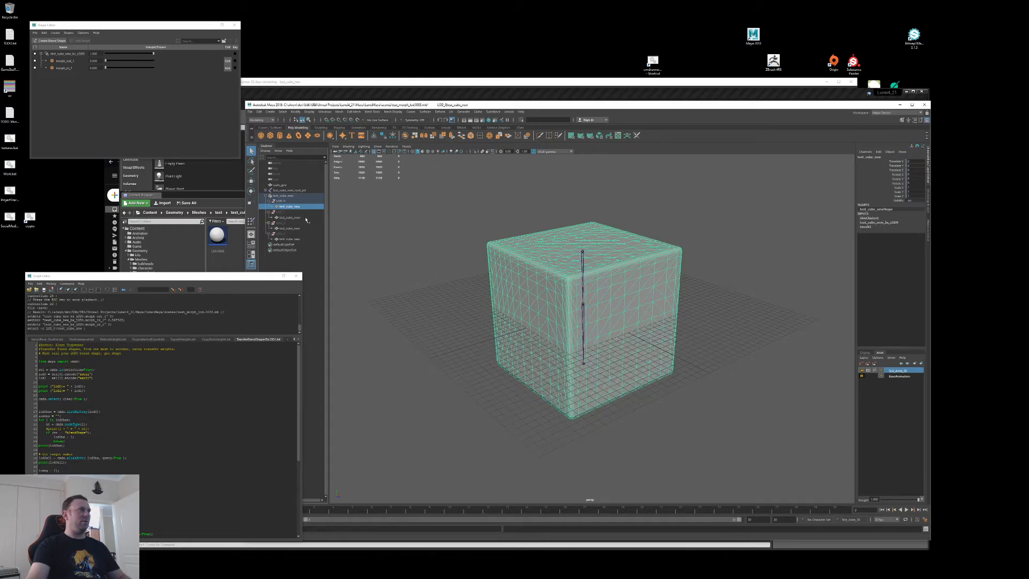
ctrl+click(308, 218)
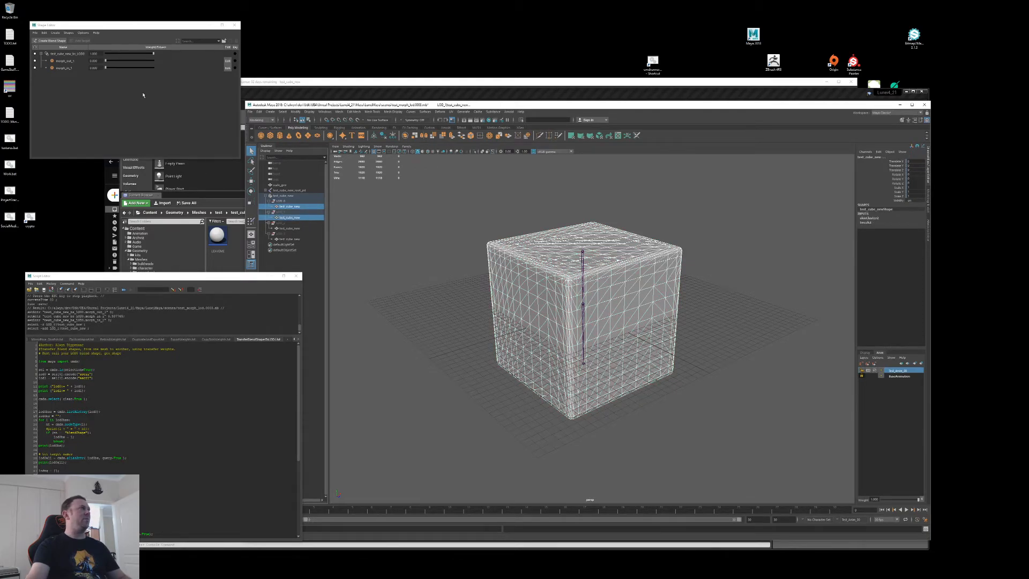
click(124, 289)
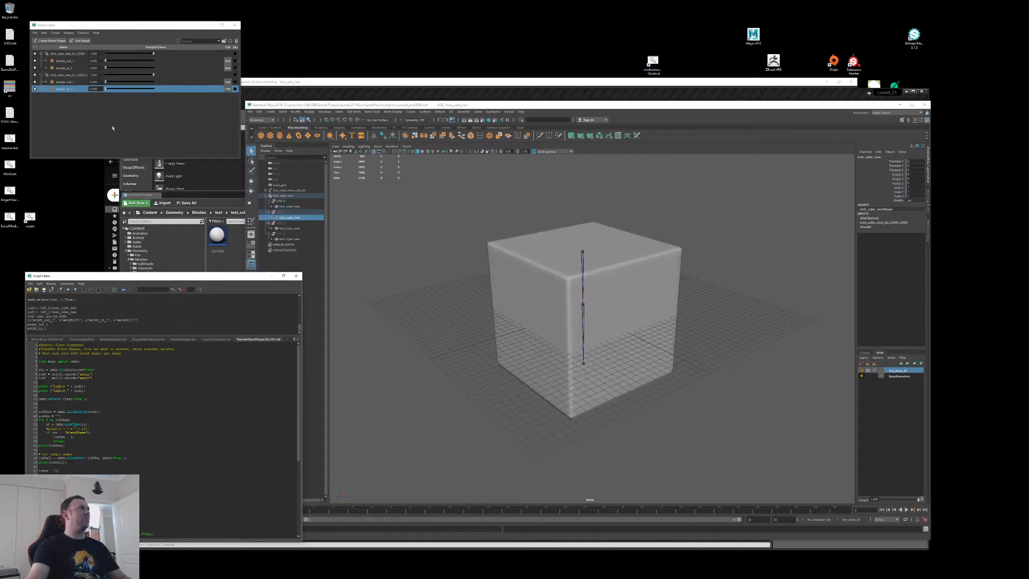
Step: Widen the Shape Editor's name column and compare the LOD1 blend shape's morph_out_1 and morph_in_1 targets with the LOD0 ones
click(79, 90)
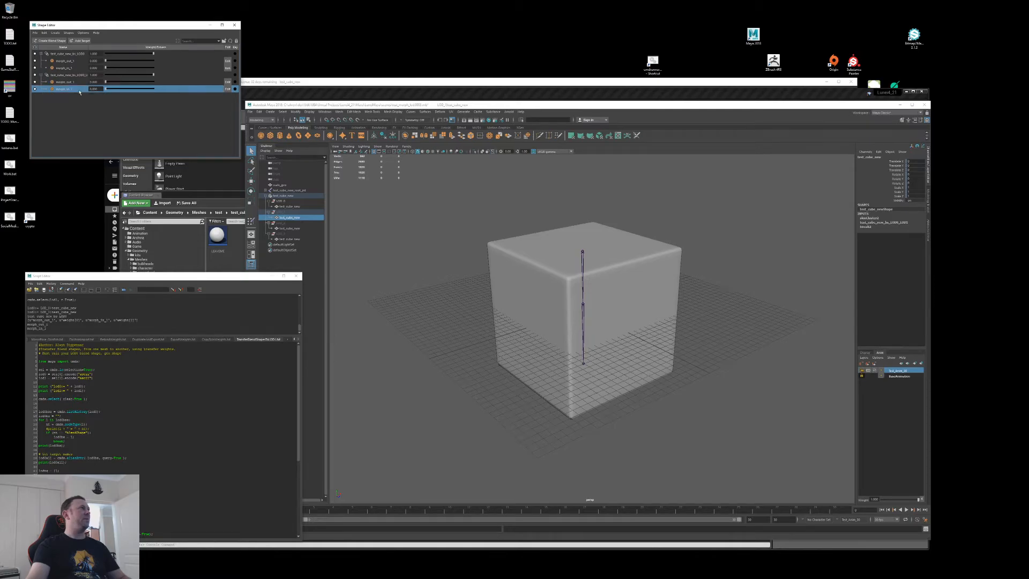
drag(87, 46, 100, 46)
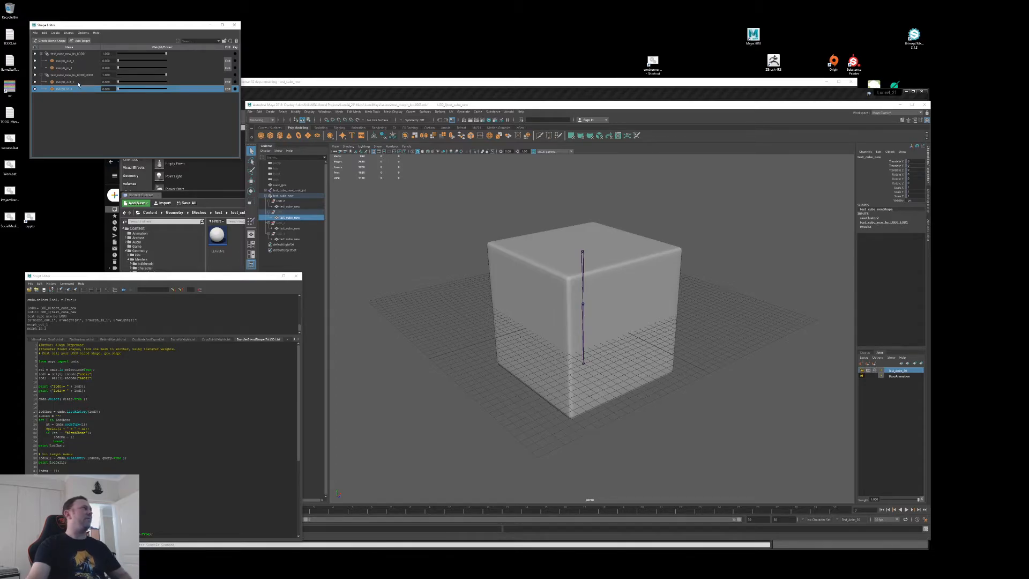
click(77, 82)
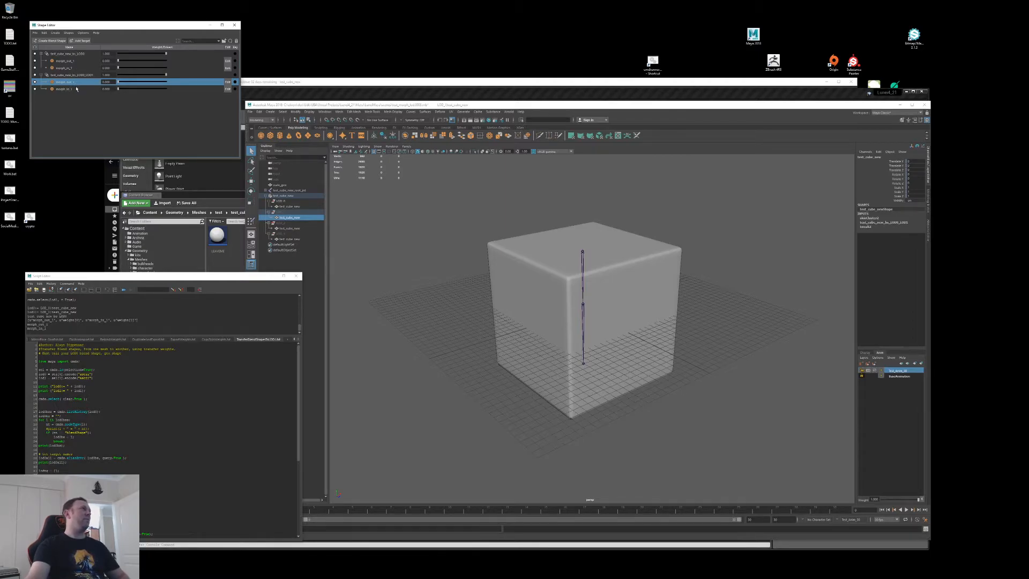
click(74, 62)
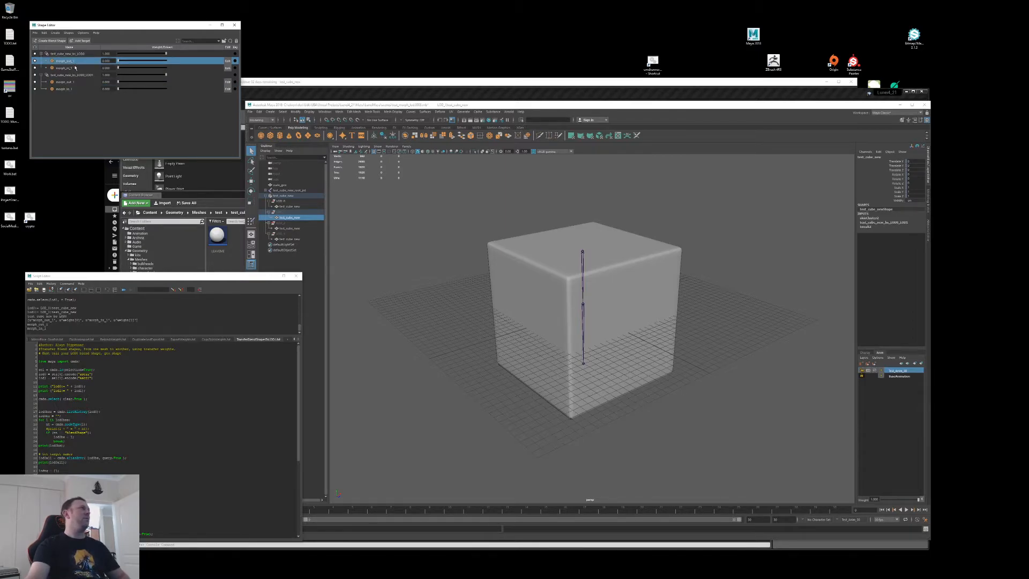
click(78, 82)
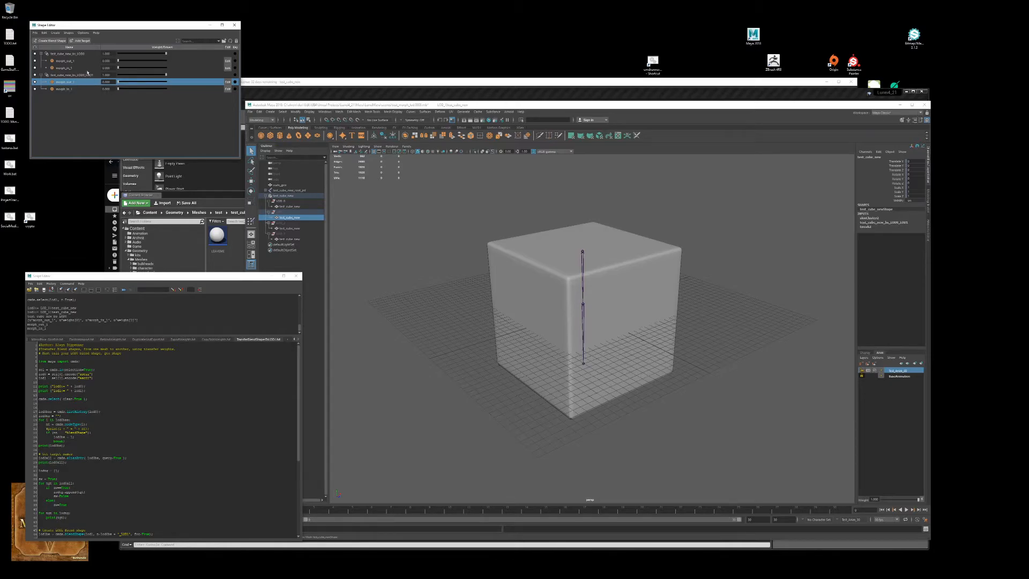
click(82, 55)
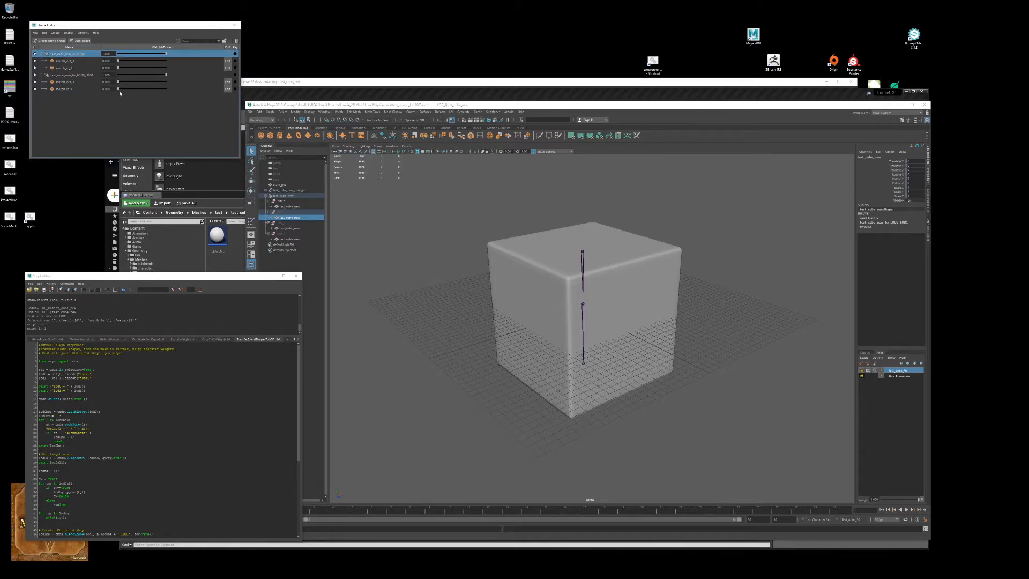
click(75, 83)
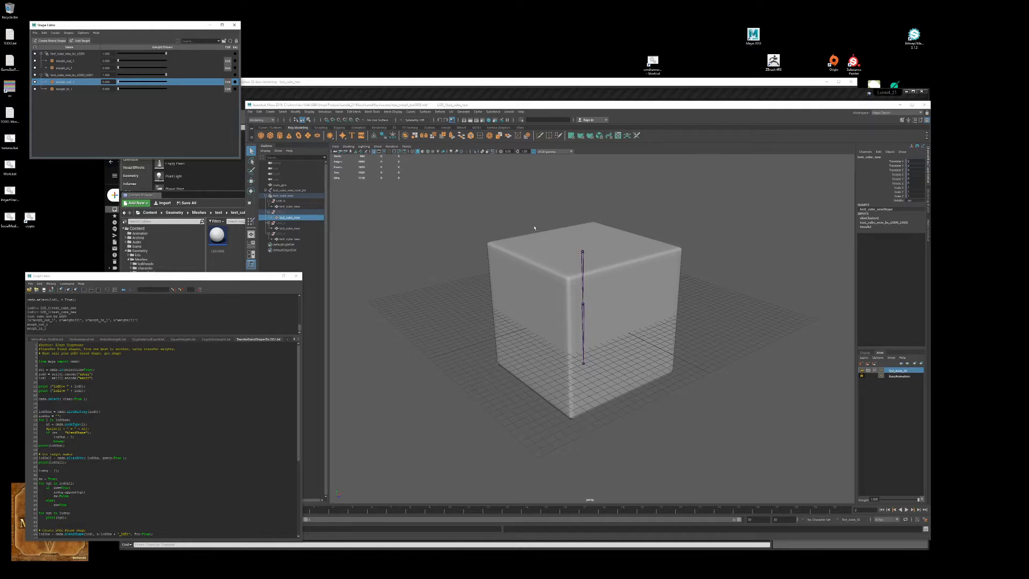
Step: Bring up LOD1 by viewing distance and select the LOD_1 group to check which mesh is displayed, leaving nothing selected
alt+right_drag(766, 284, 743, 287)
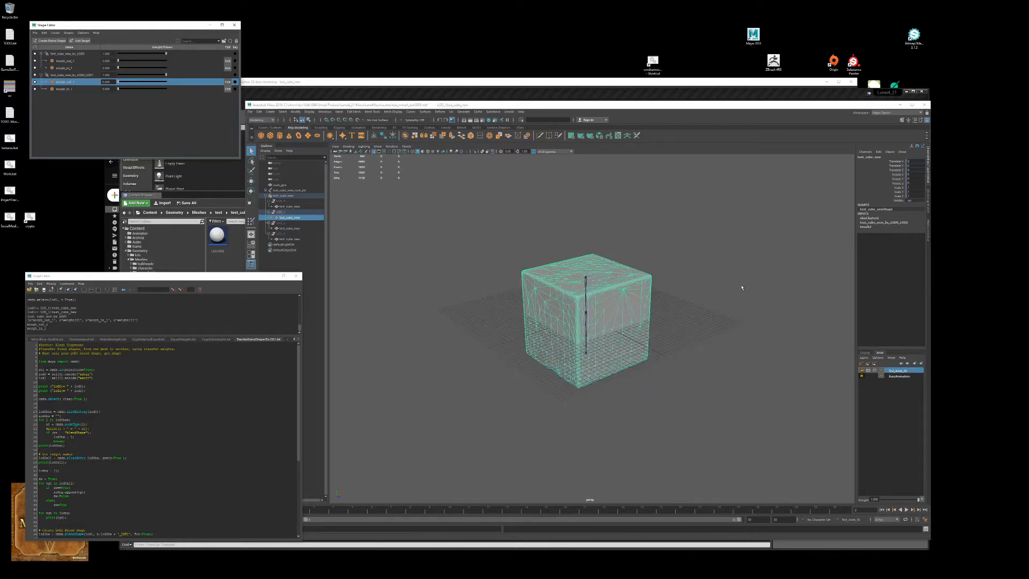
click(449, 252)
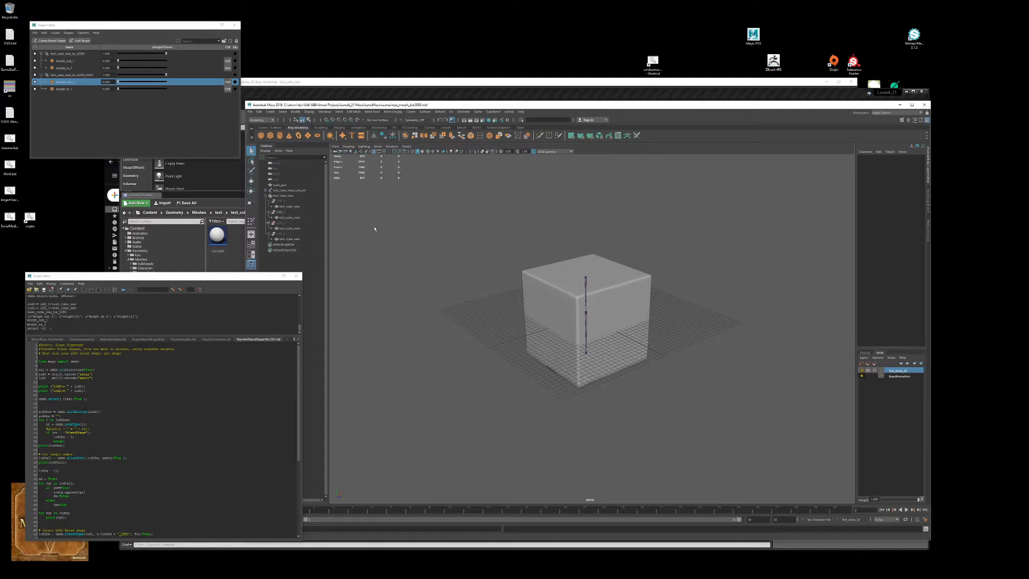
key(alt+Tab)
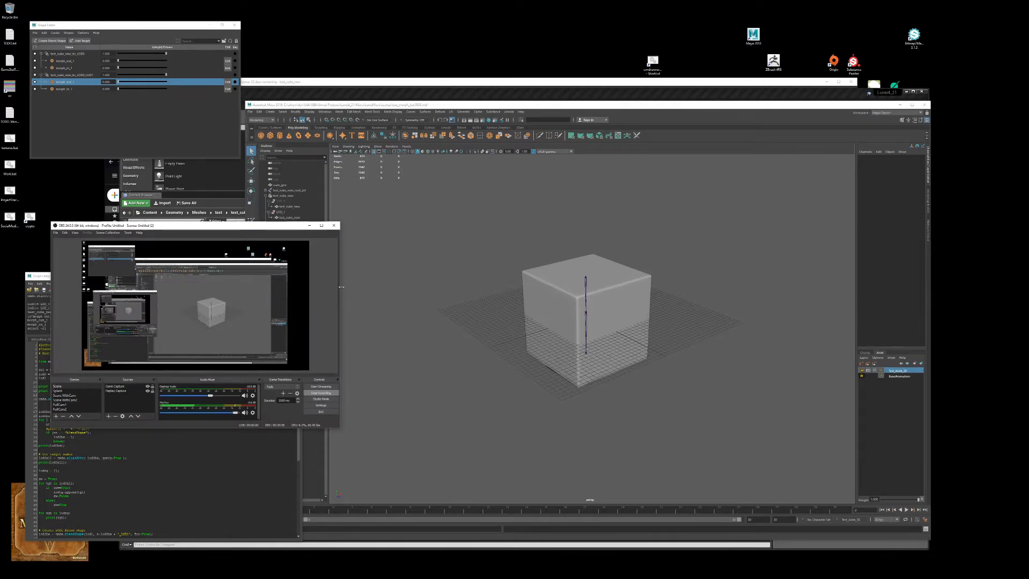
click(309, 225)
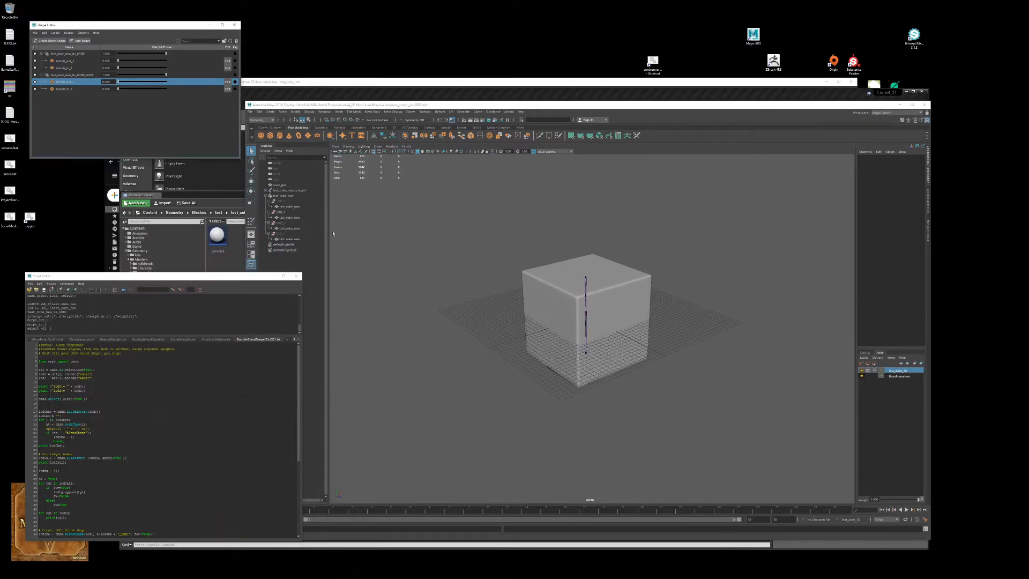
click(309, 213)
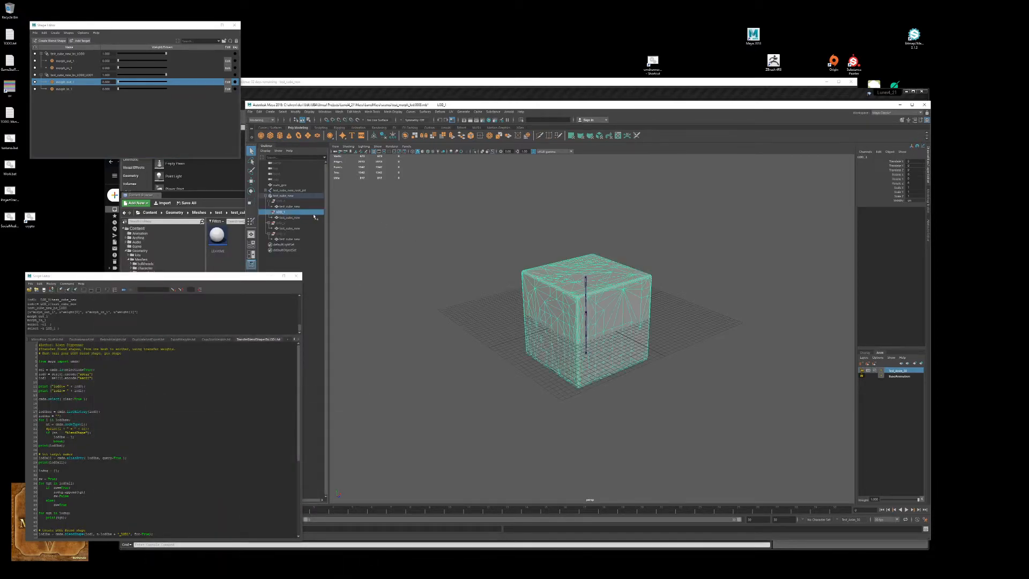
click(480, 262)
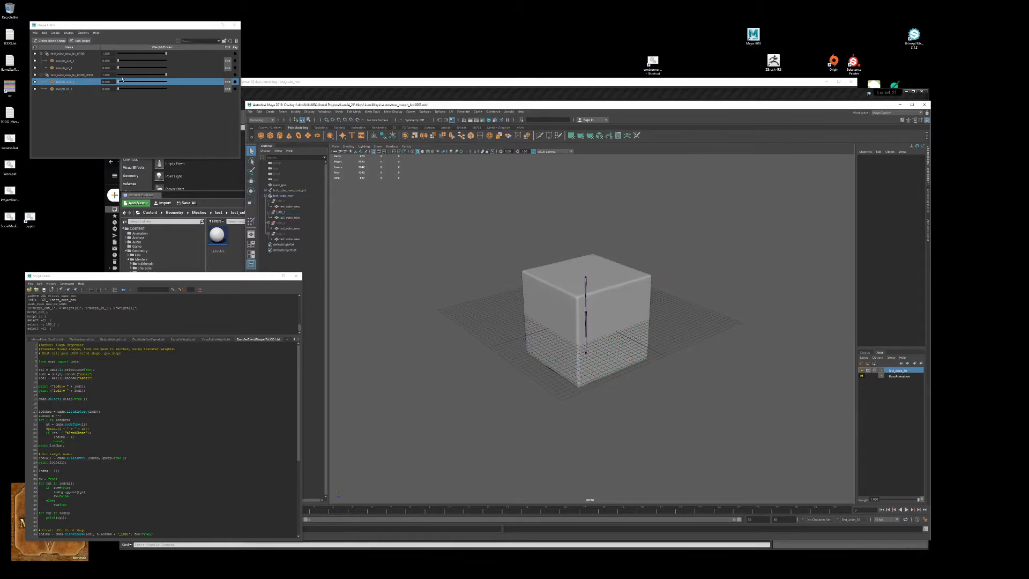
Step: Test the LOD1 morph_out_1 and morph_in_1 targets with wireframe on shaded turned on, and return their weights to 0
drag(119, 82, 141, 83)
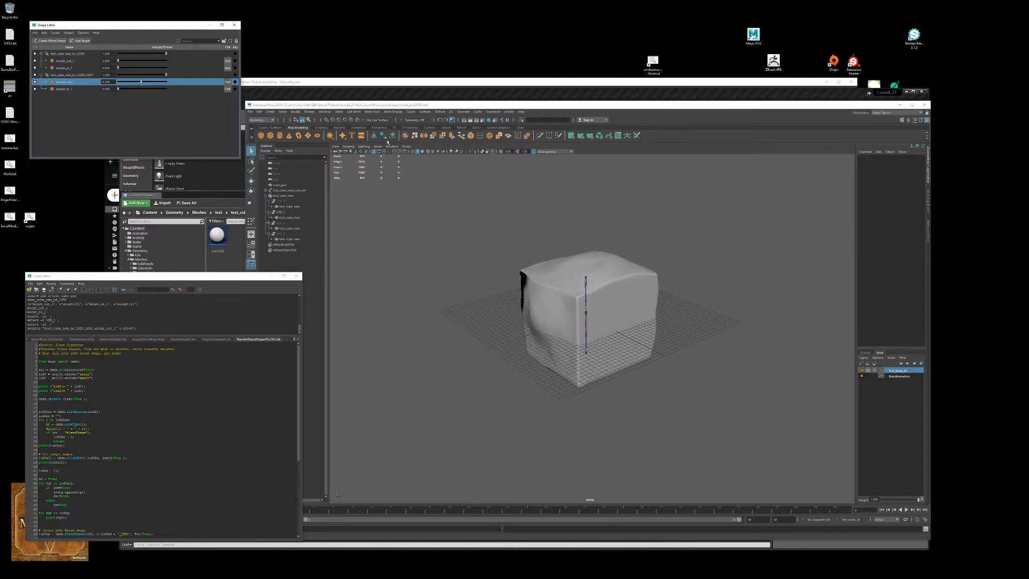
click(427, 152)
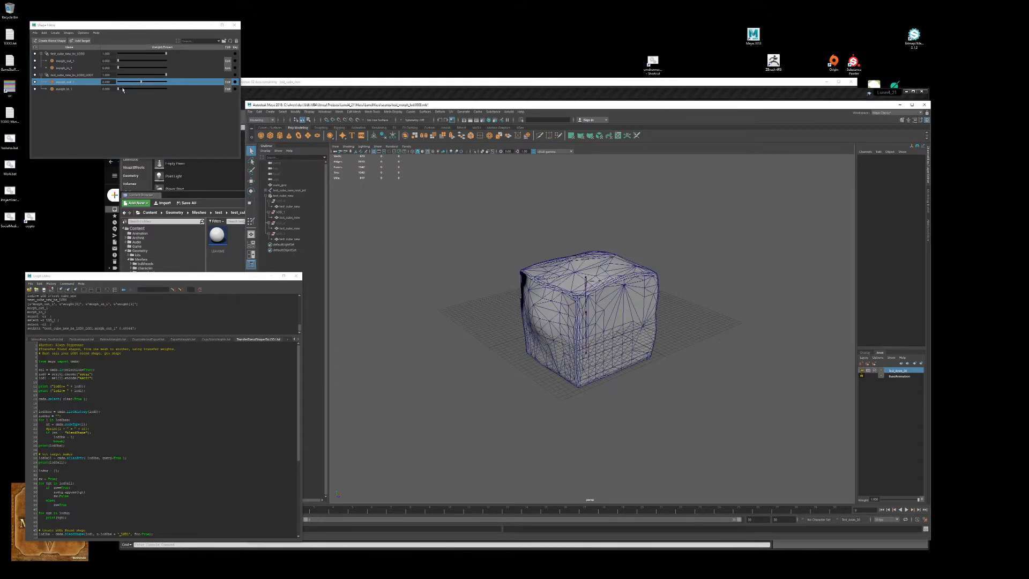
drag(141, 86, 104, 96)
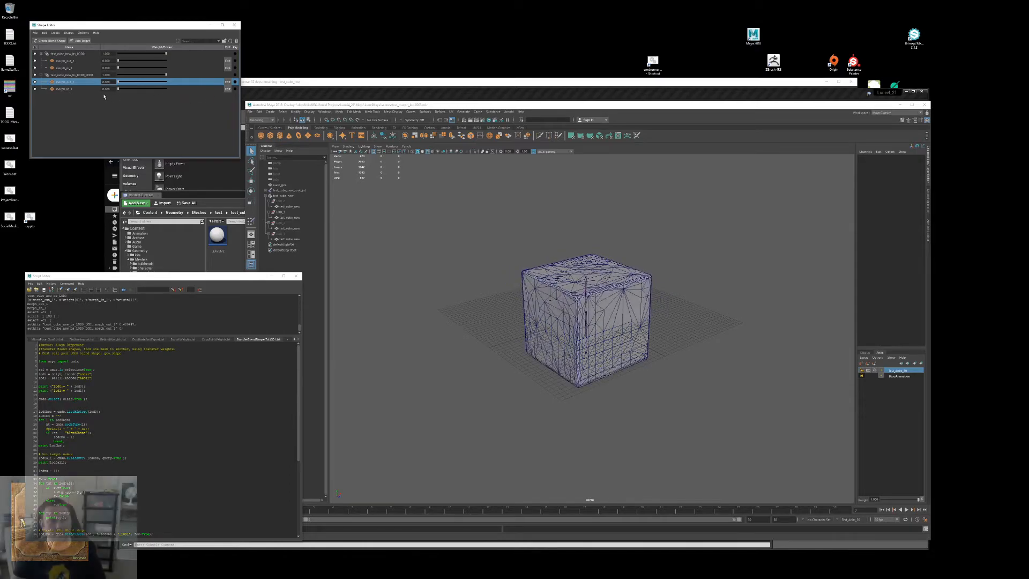
click(484, 279)
scroll(483, 278, down, 2)
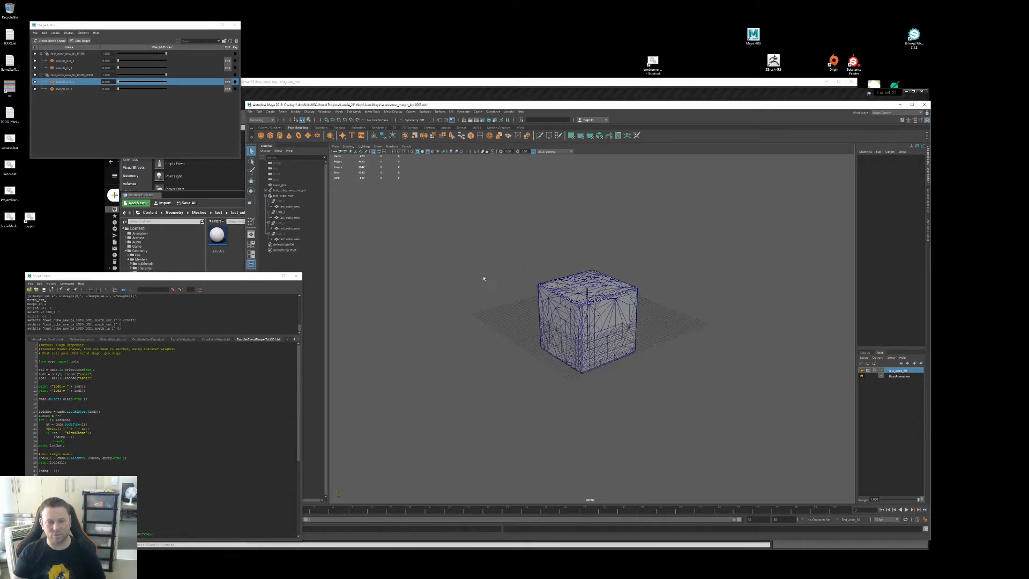
scroll(484, 279, down, 2)
scroll(510, 265, up, 5)
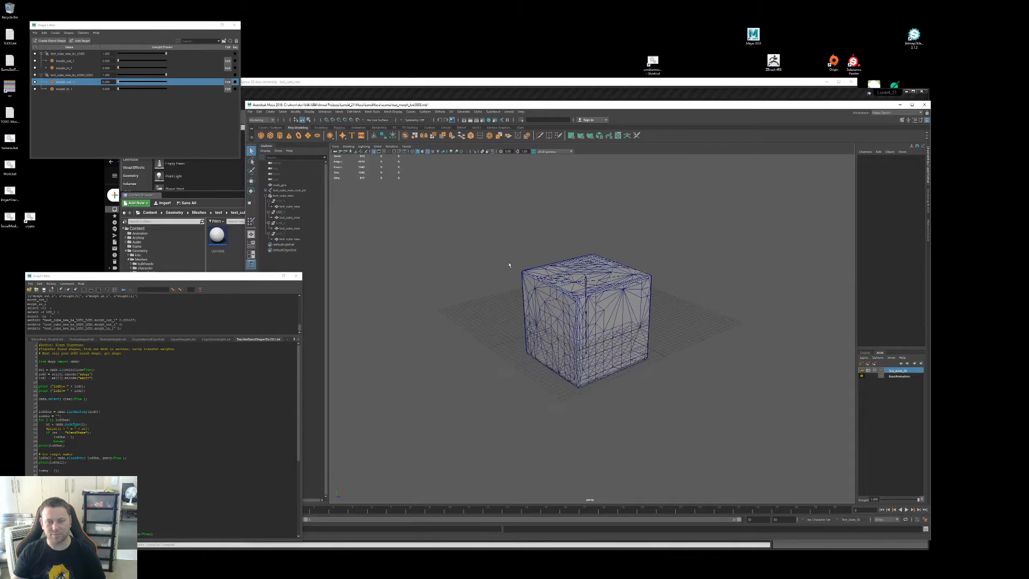
Step: Select the LOD0 mesh followed by the LOD2 mesh and run the blend shape transfer script on them
click(297, 206)
ctrl+click(298, 229)
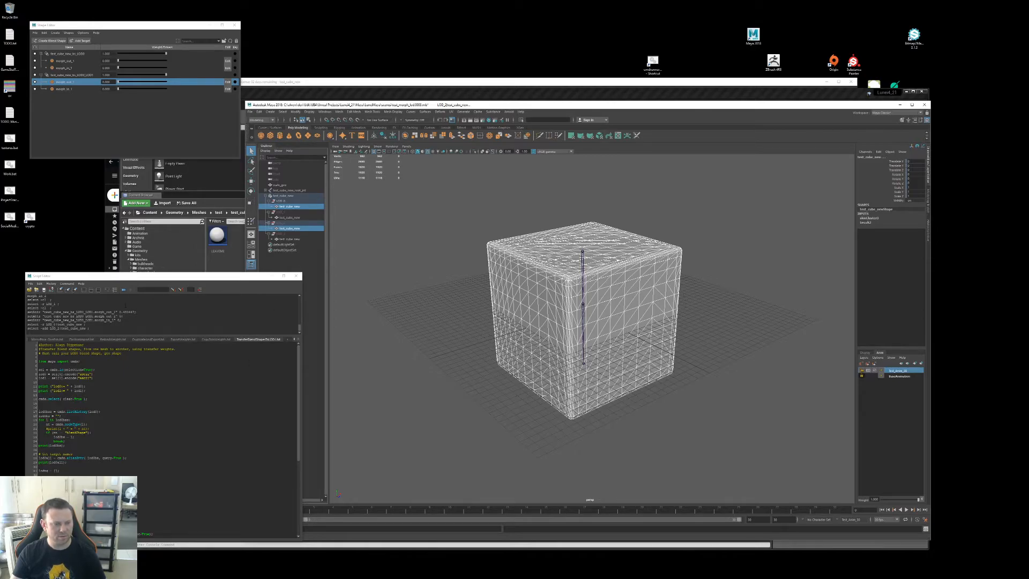
click(295, 207)
ctrl+click(303, 229)
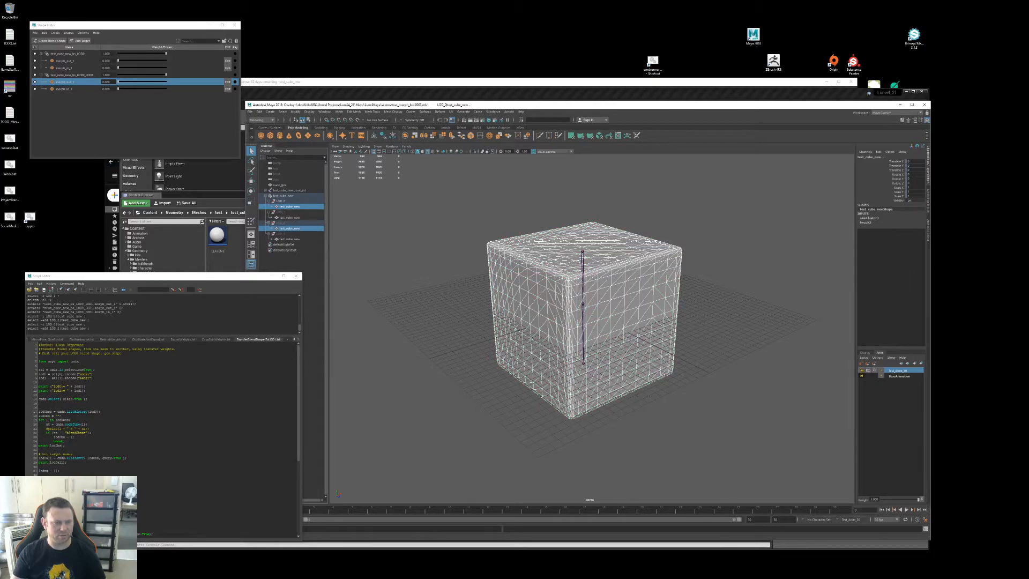
click(126, 291)
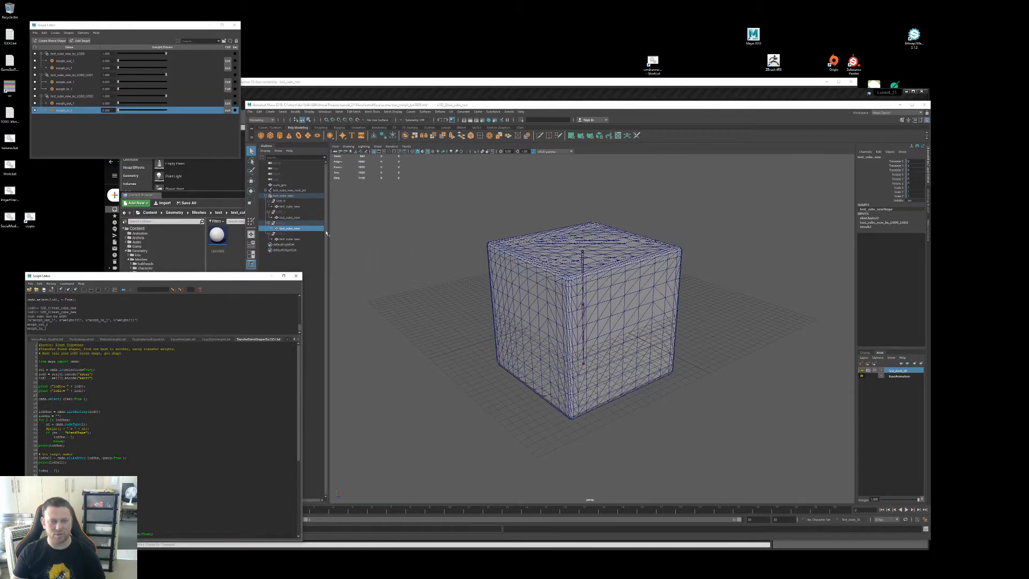
Step: Bring up LOD2 by viewing distance, test its morph_out_1 and morph_in_1 targets, and return both weights to 0
click(294, 224)
scroll(448, 241, down, 5)
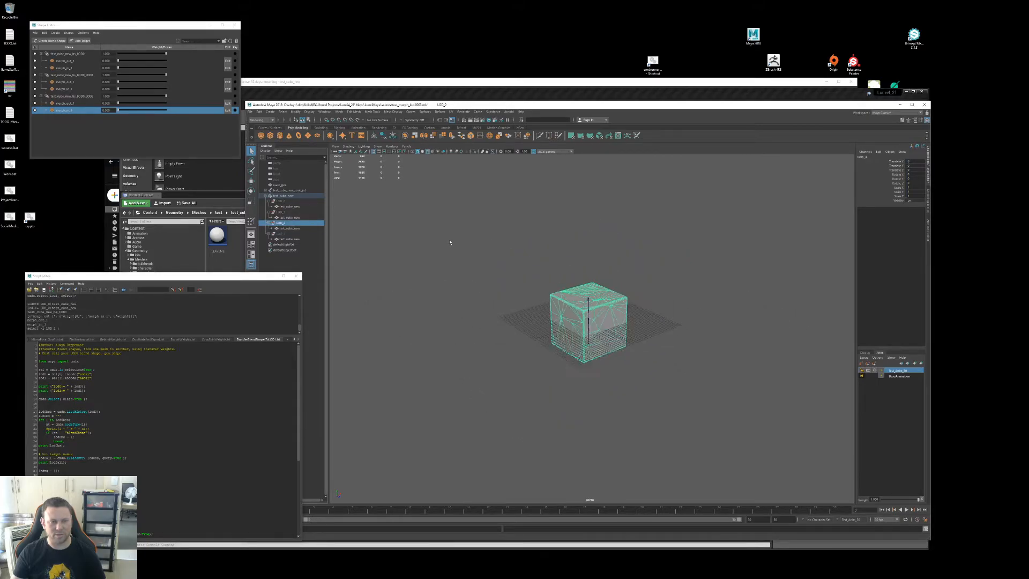
click(356, 223)
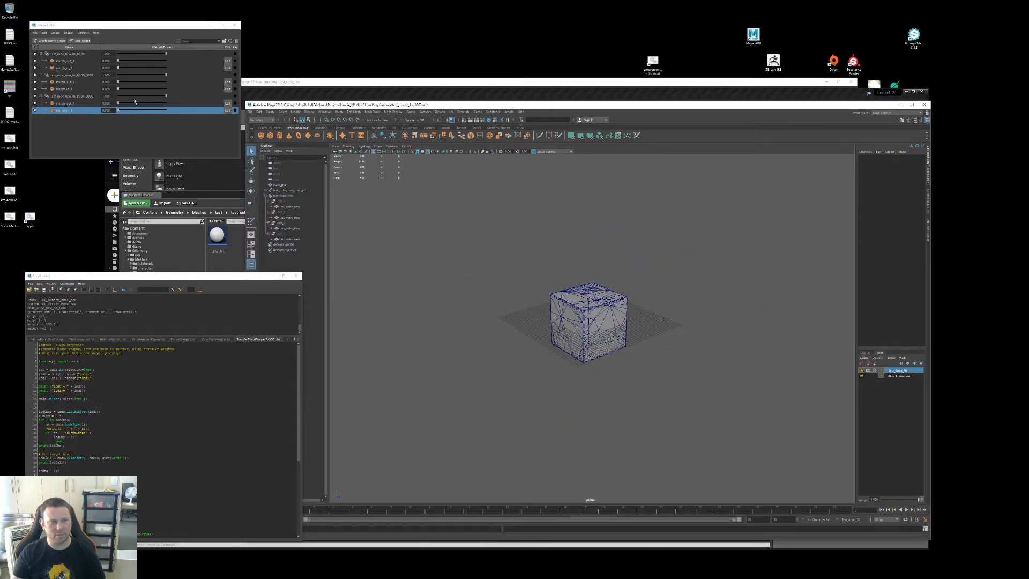
mouse_move(119, 103)
mouse_down()
mouse_move(184, 113)
mouse_move(118, 112)
mouse_up()
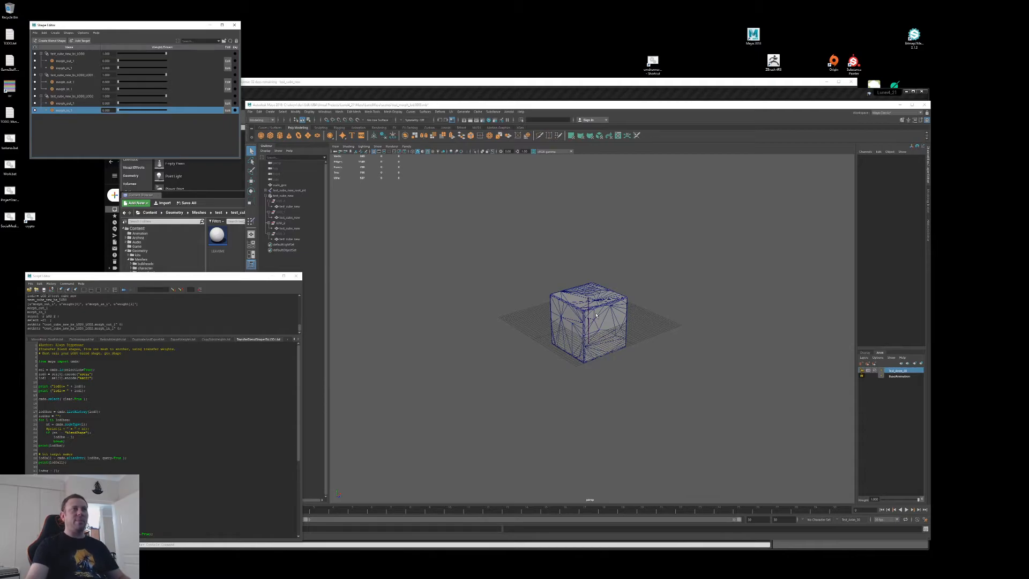
scroll(456, 288, down, 5)
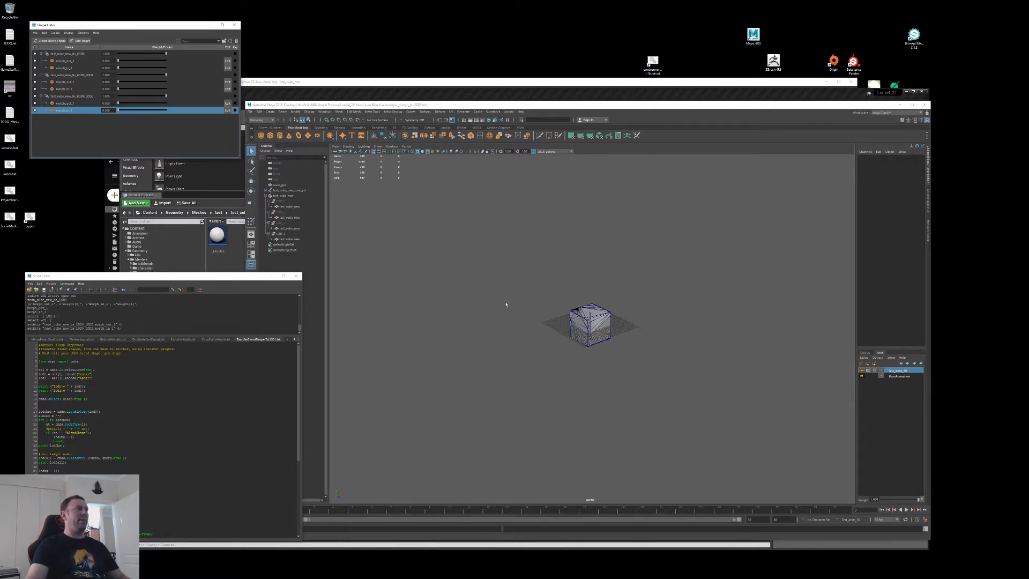
scroll(483, 282, up, 8)
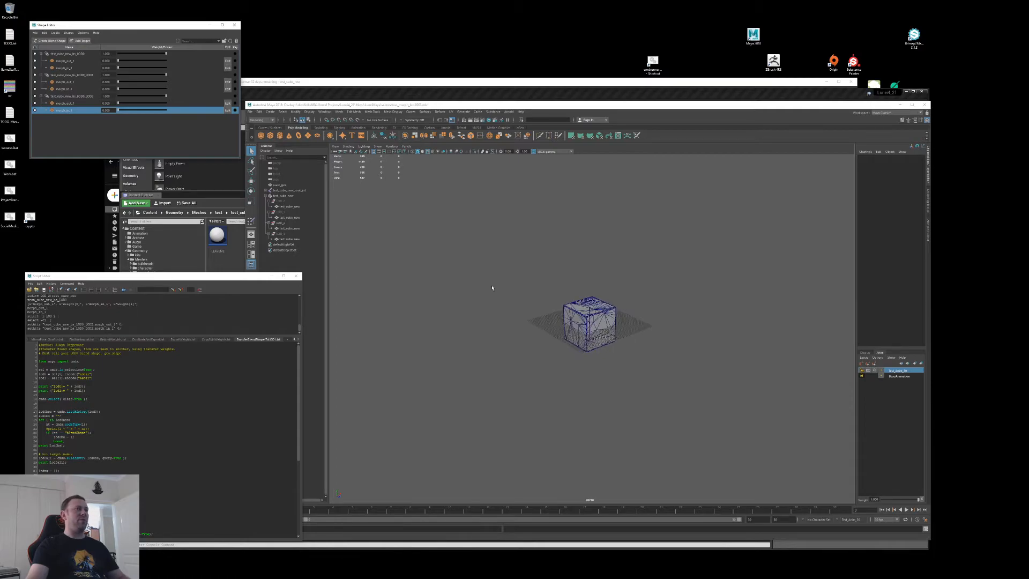
Step: Compare the LOD0 and LOD1 meshes at different viewing distances, selecting the LOD_1 group to check which one is displayed
scroll(489, 288, up, 3)
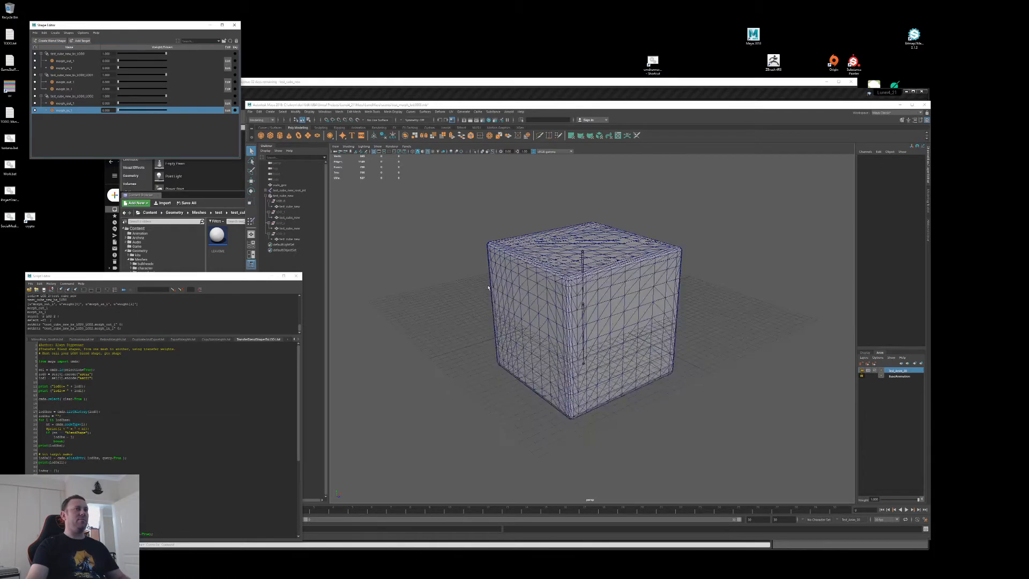
scroll(394, 250, down, 3)
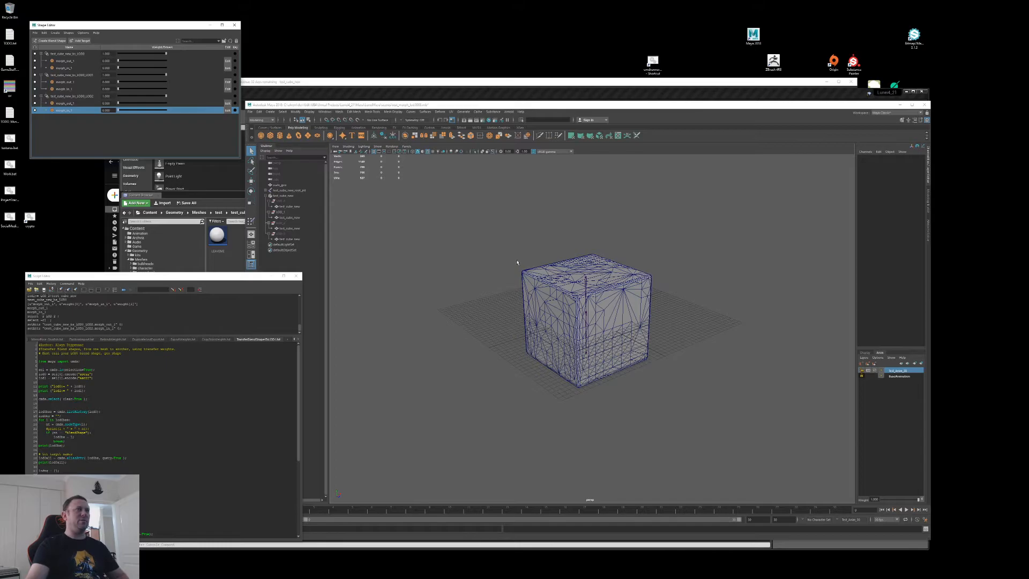
click(298, 212)
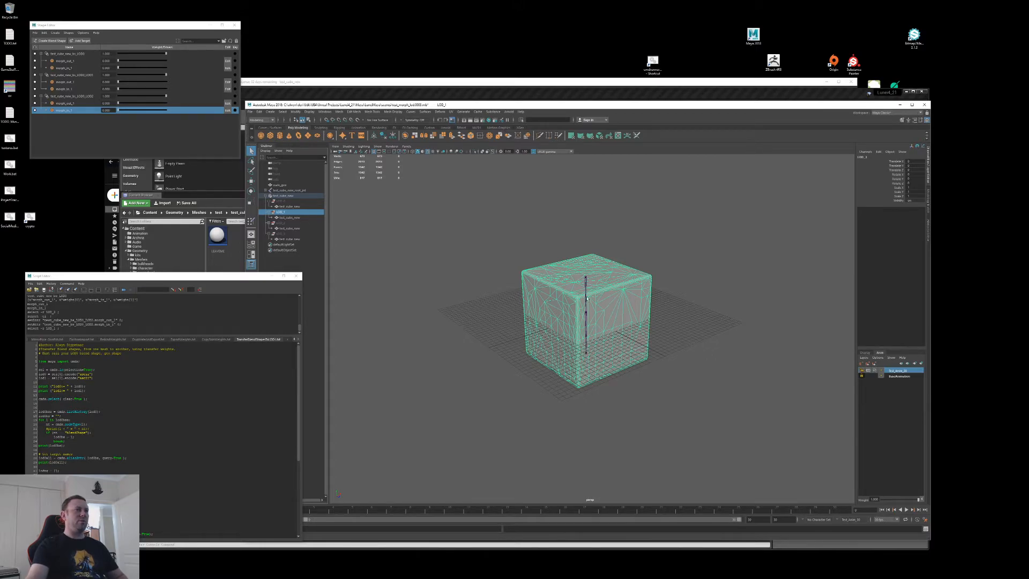
click(508, 292)
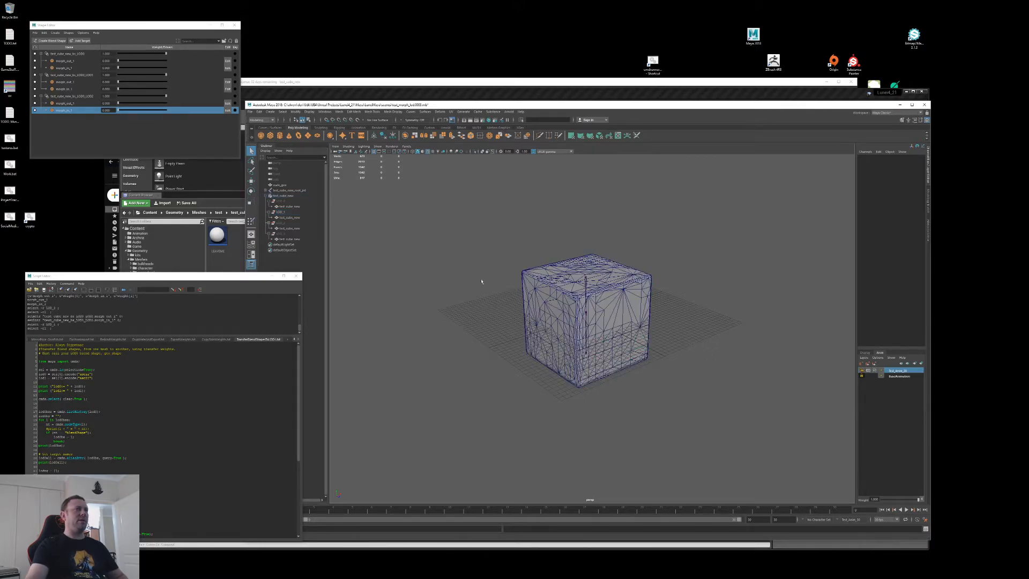
scroll(466, 278, down, 2)
scroll(466, 278, up, 6)
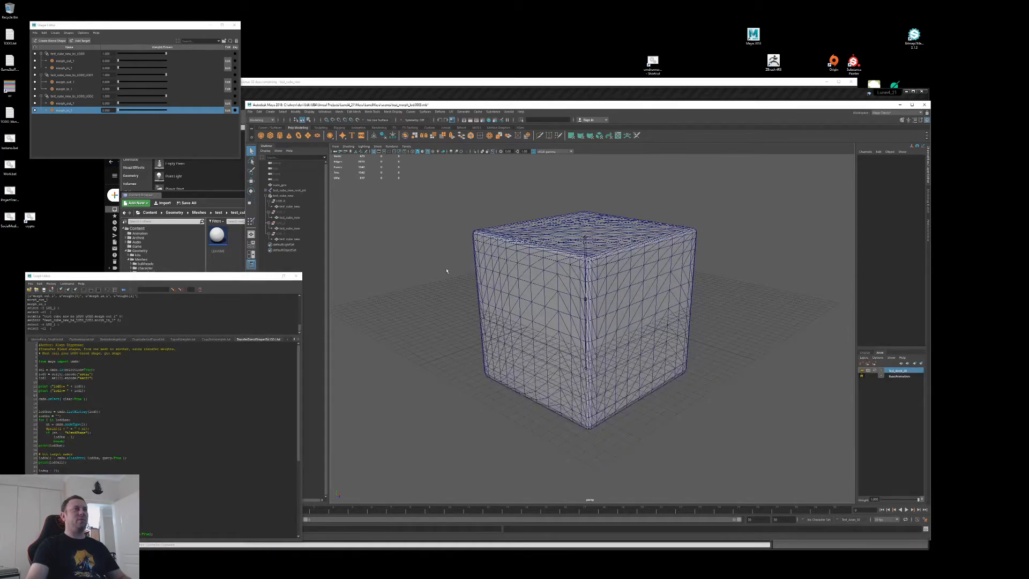
scroll(445, 271, down, 4)
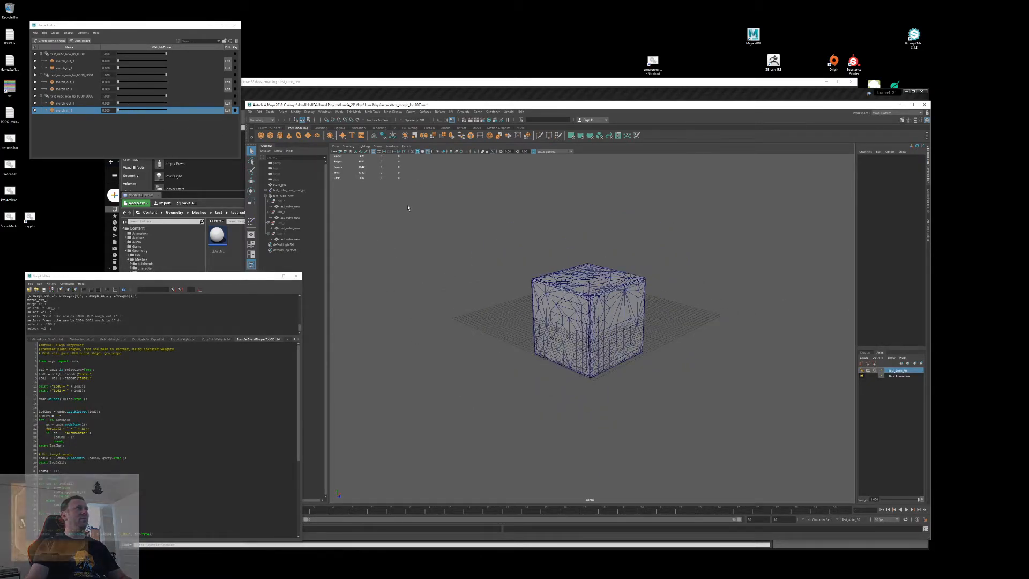
Step: Bring up LOD2 by viewing distance and retest its morph_out_1 and morph_in_1 targets, leaving both weights at 0
scroll(417, 211, down, 5)
scroll(418, 209, up, 1)
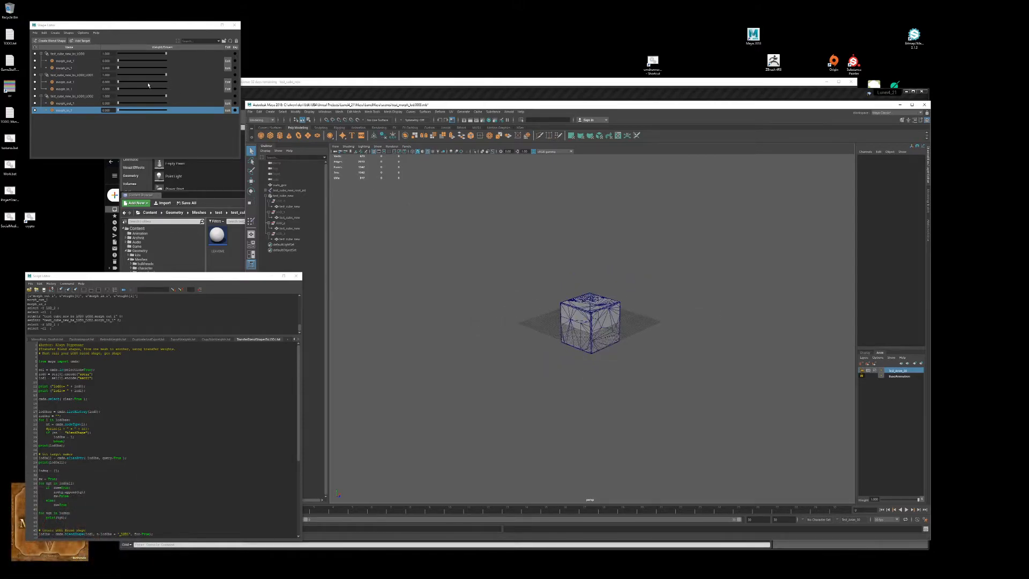
mouse_move(119, 103)
mouse_down()
mouse_move(140, 111)
mouse_move(118, 111)
mouse_up()
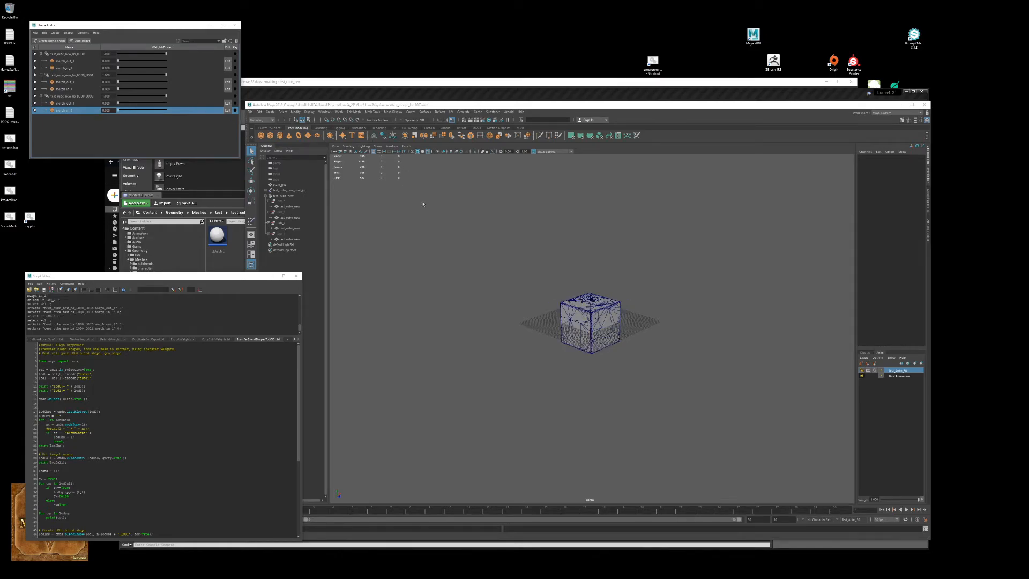
Step: Bring up LOD3 by viewing distance, select its mesh to inspect its inputs, and return to the close LOD0 view with nothing selected
scroll(435, 223, down, 4)
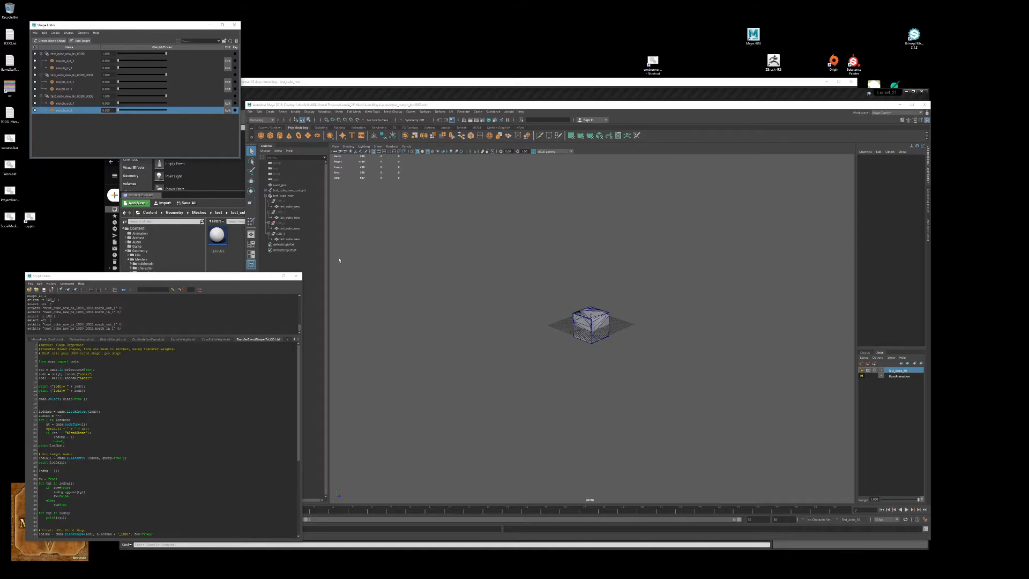
click(296, 239)
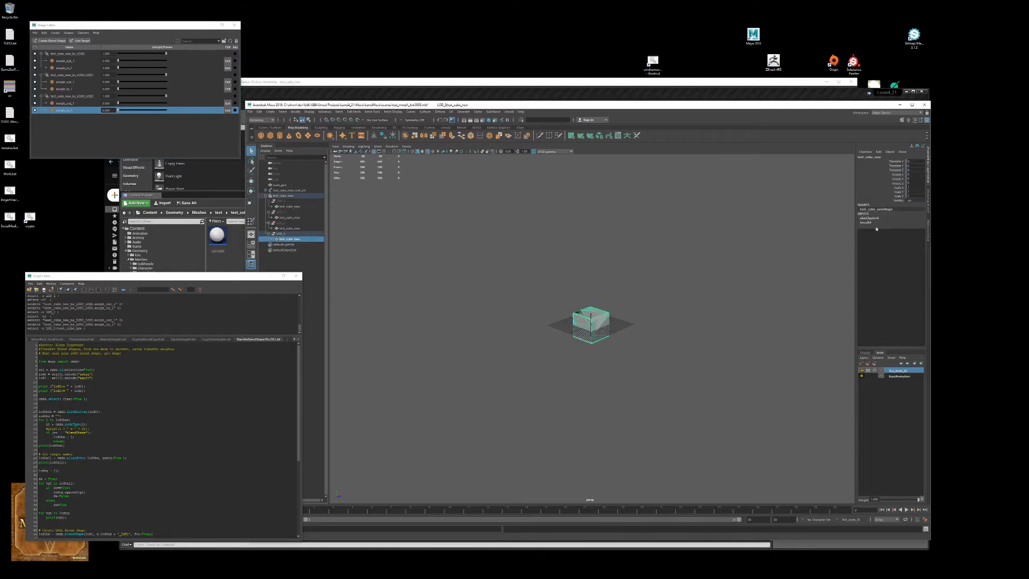
click(459, 261)
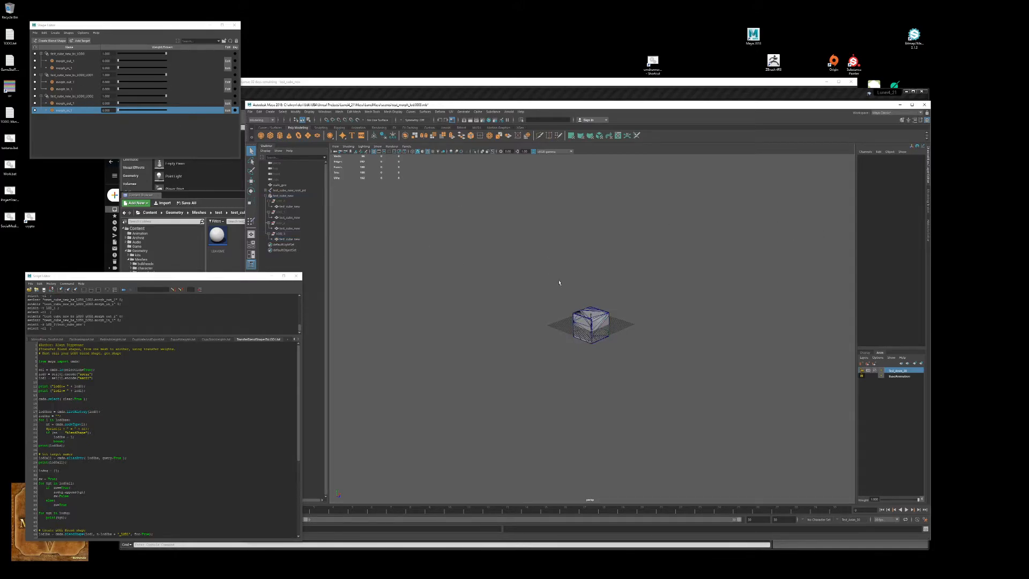
key(f)
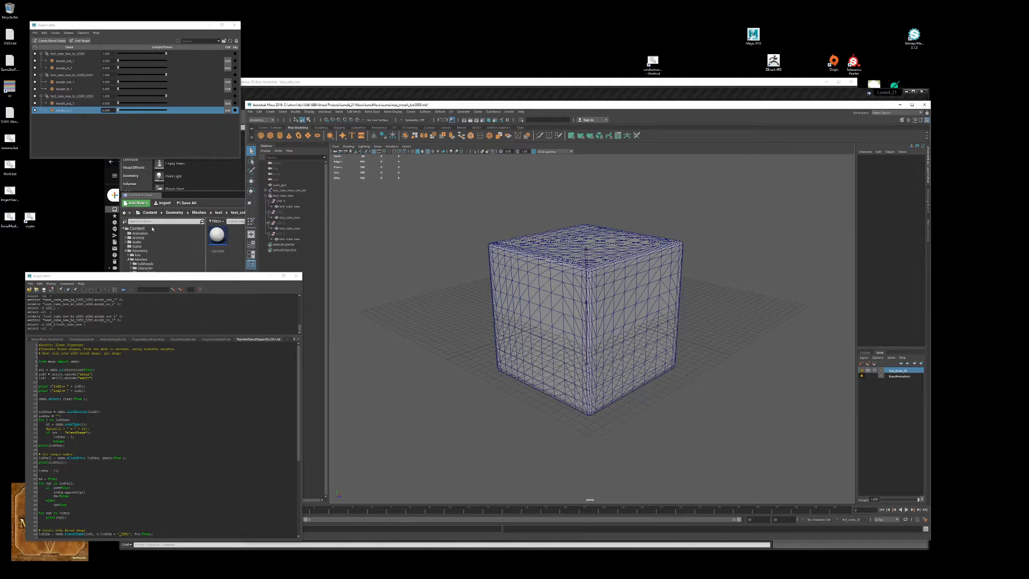
Step: Select the test_cube_new LOD group together with the root joint, and mute and lock the animation layer above BaseAnimation
click(165, 354)
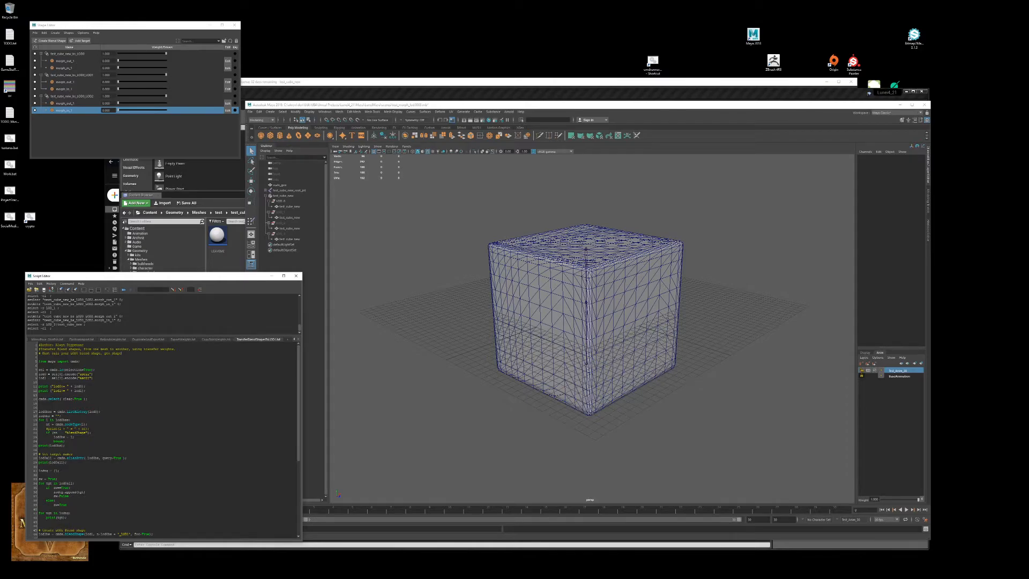
click(297, 197)
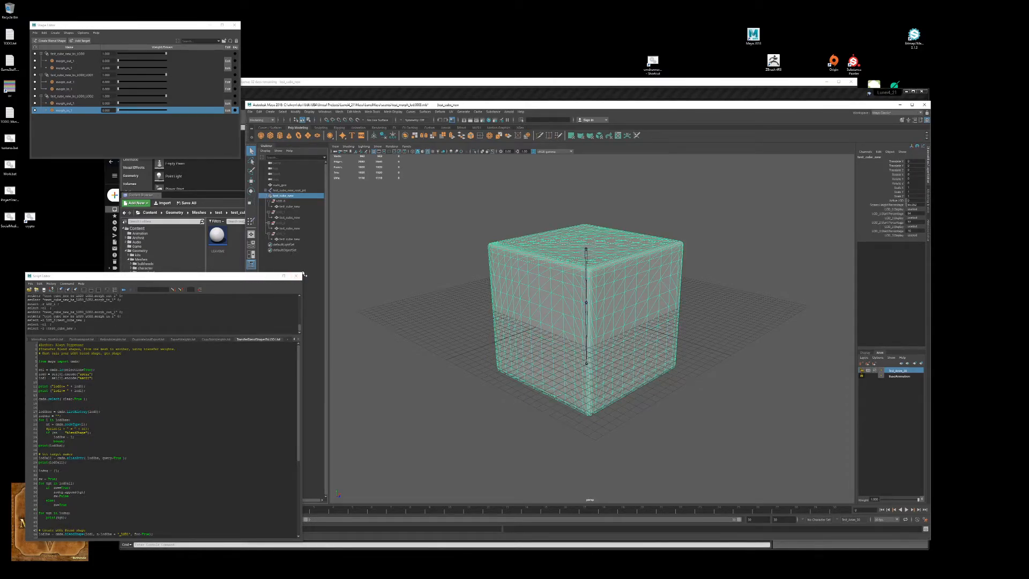
drag(303, 275, 268, 378)
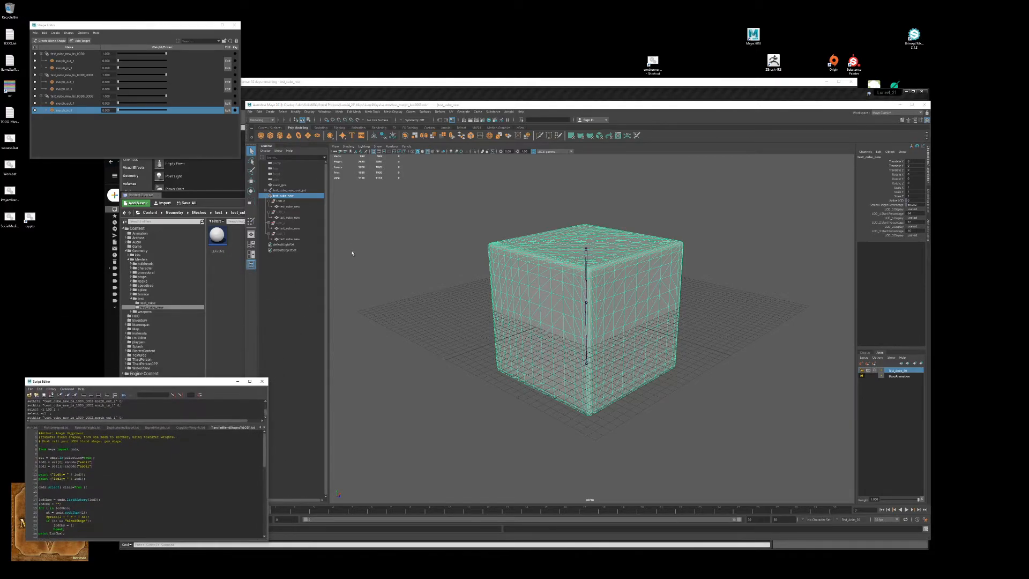
ctrl+click(301, 190)
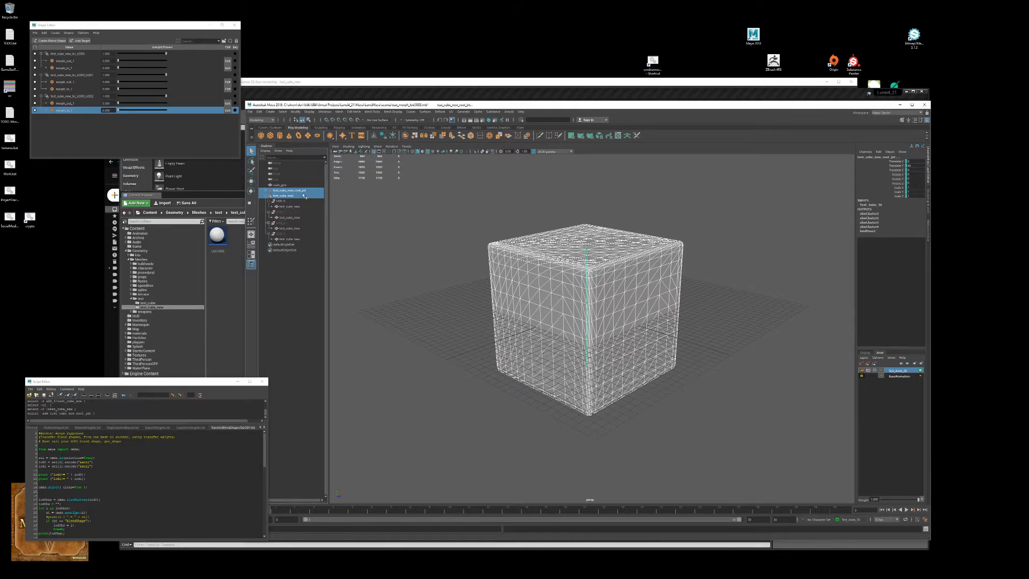
click(875, 371)
click(862, 370)
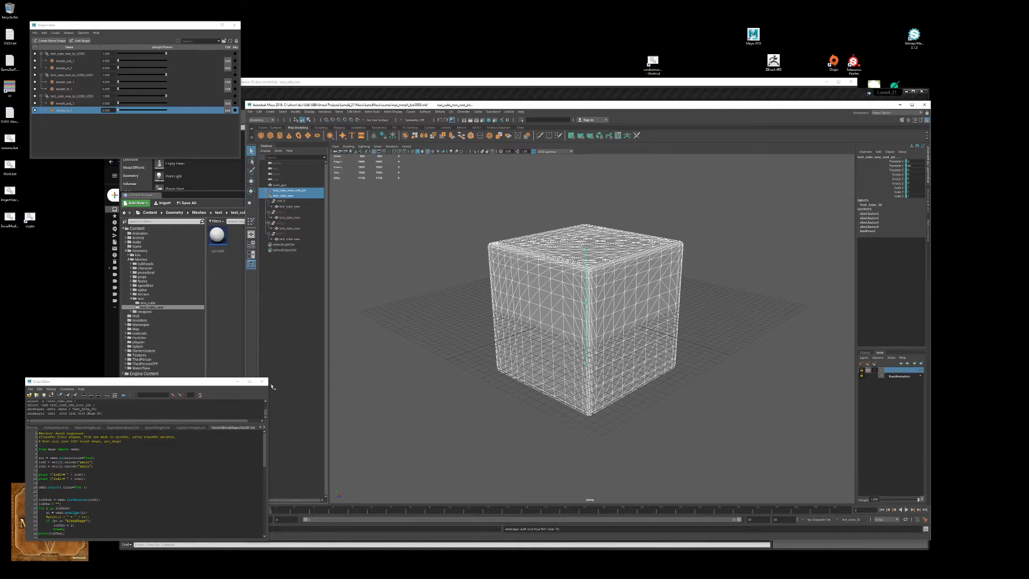
drag(223, 383, 246, 395)
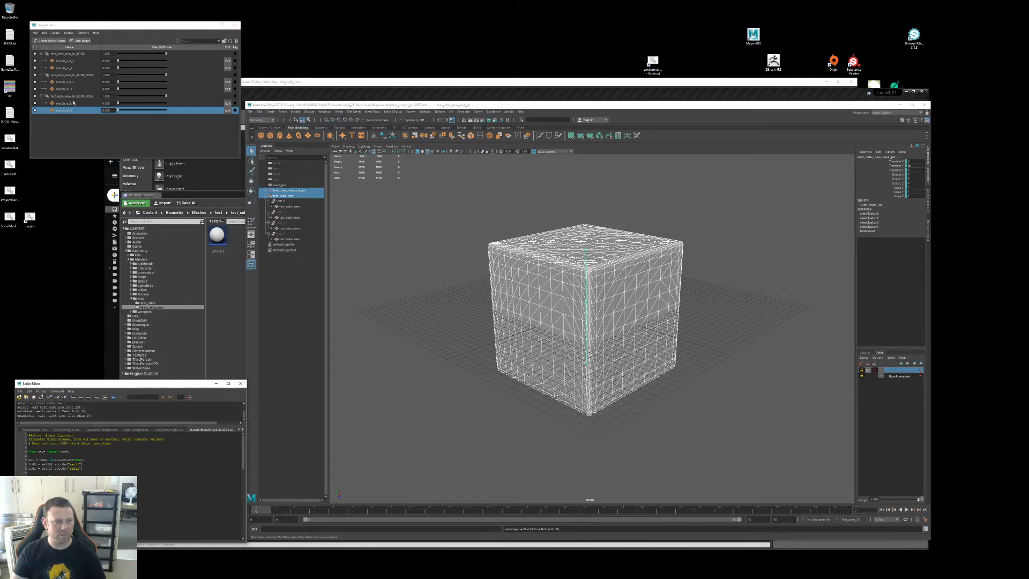
Step: Close the Shape Editor and export the selection over test_cube_new.fbx with Deformed Models, Skins and Blend Shapes included
click(237, 26)
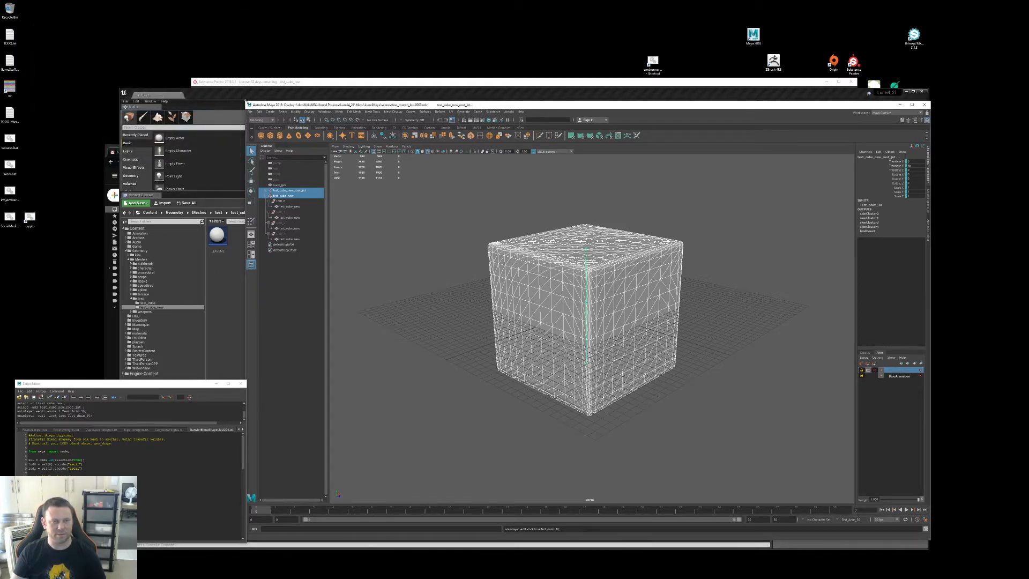
click(250, 111)
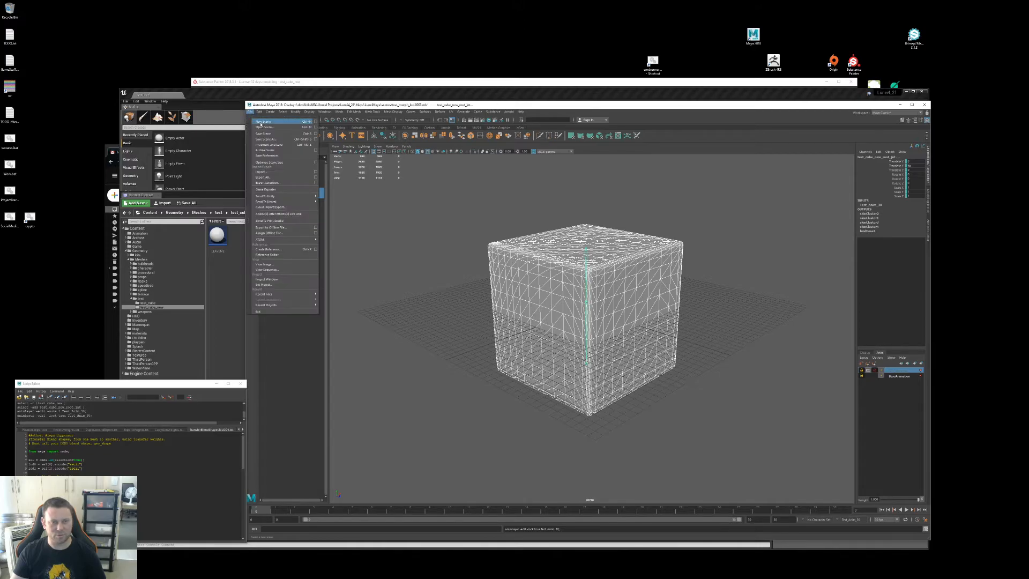
click(289, 184)
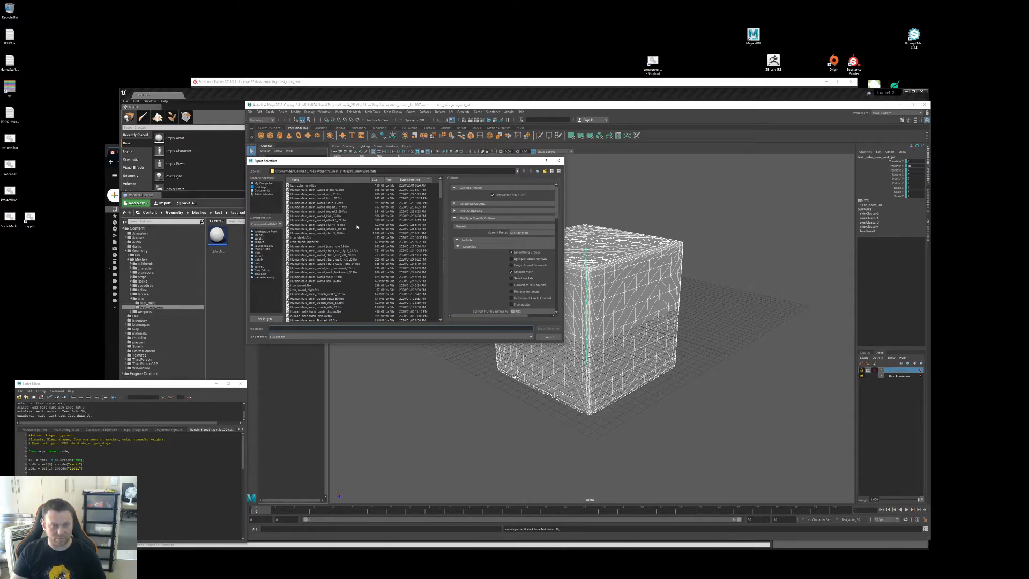
click(318, 186)
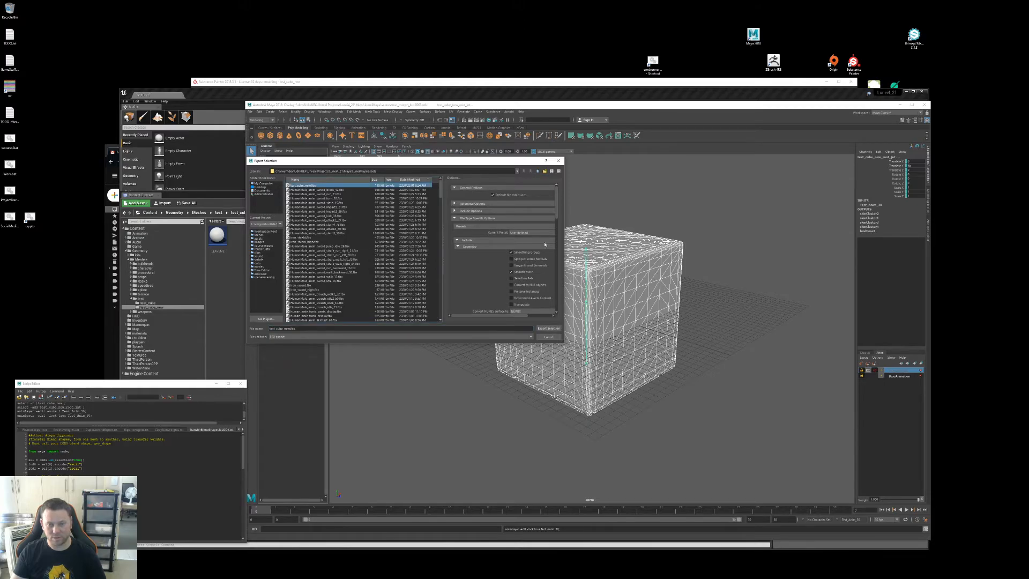
scroll(461, 252, down, 4)
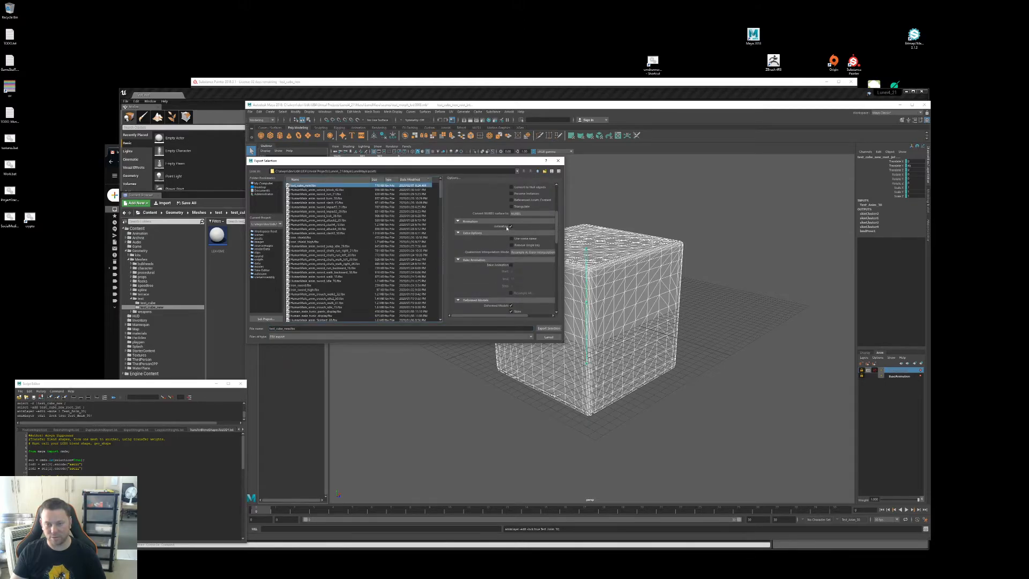
scroll(507, 242, down, 2)
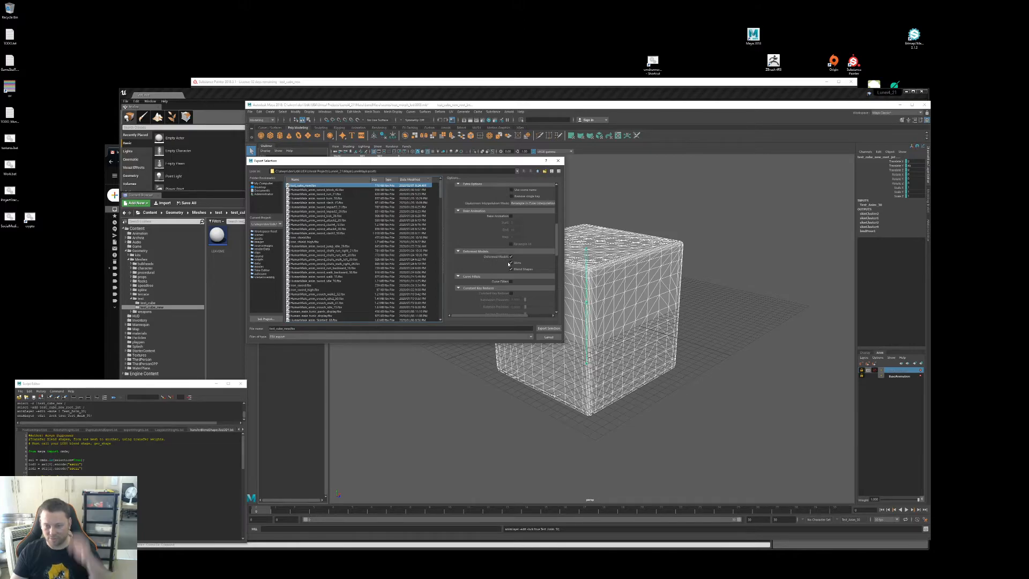
click(549, 329)
click(394, 260)
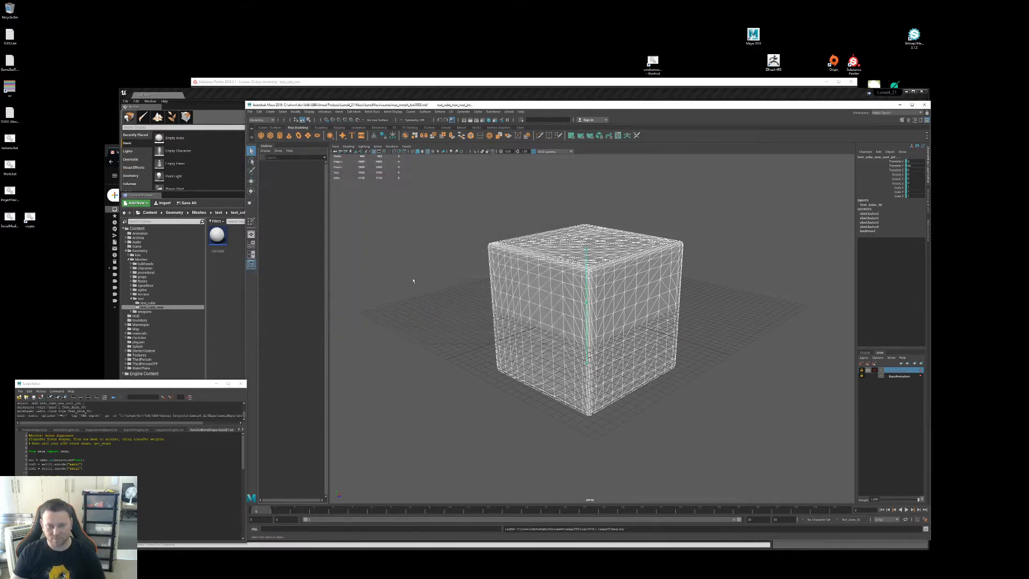
Step: Switch to Unreal and import test_cube_new.fbx from the Maya assets folder into test_cube_new as a skeletal mesh with morph targets and mesh LODs
key(alt+Tab)
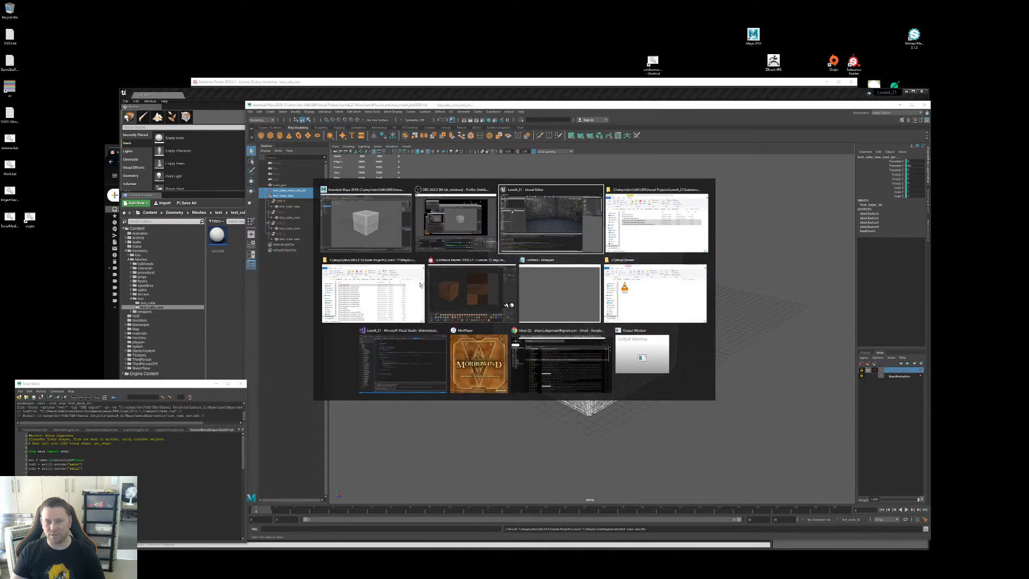
key(alt+Tab)
key(alt+Tab)
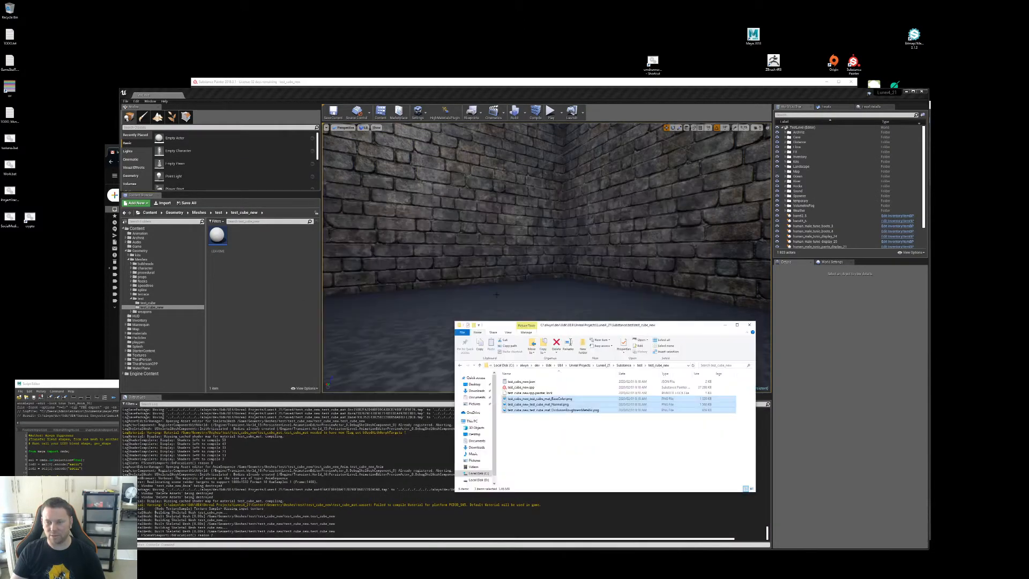
key(alt+Tab)
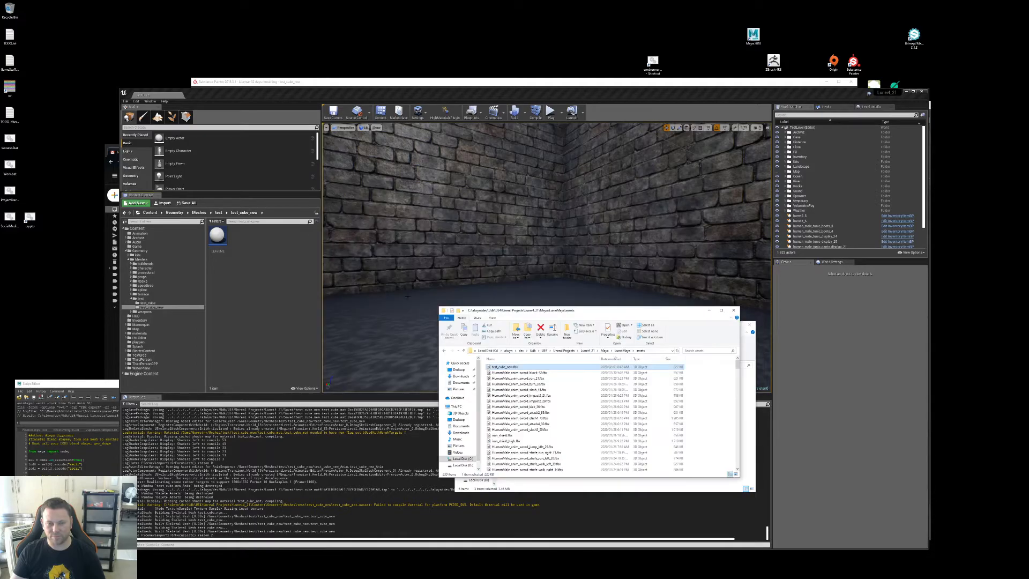
key(alt+Tab)
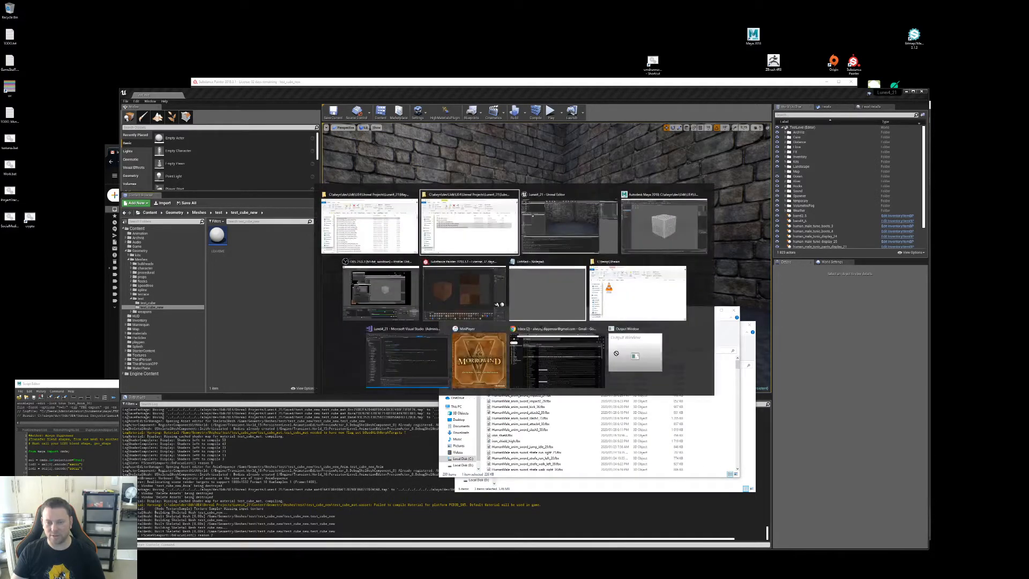
drag(284, 272, 260, 273)
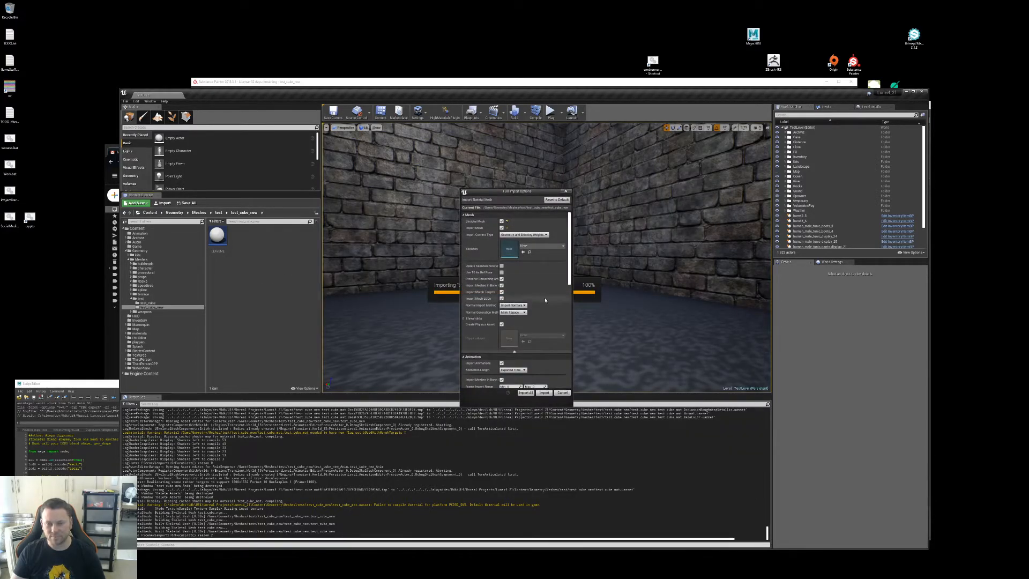
click(524, 393)
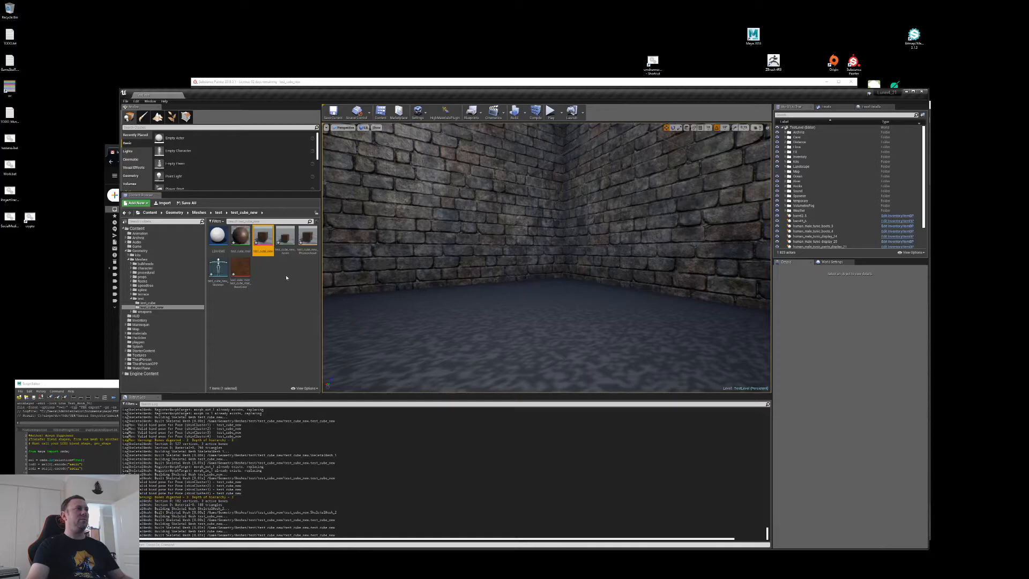
Step: Delete the imported test_cube_new animation asset from the test_cube_new folder
click(281, 239)
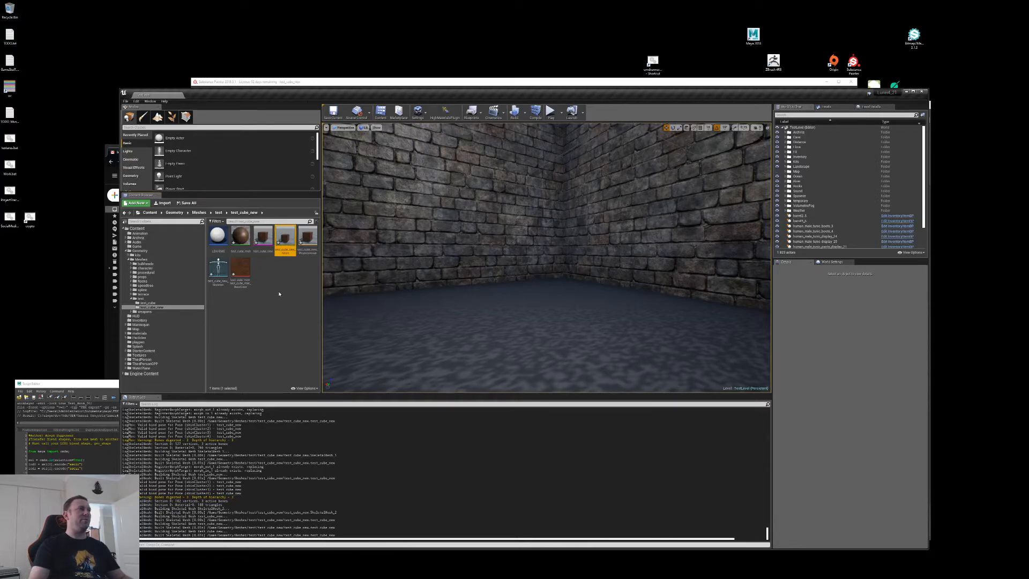
key(Delete)
click(494, 381)
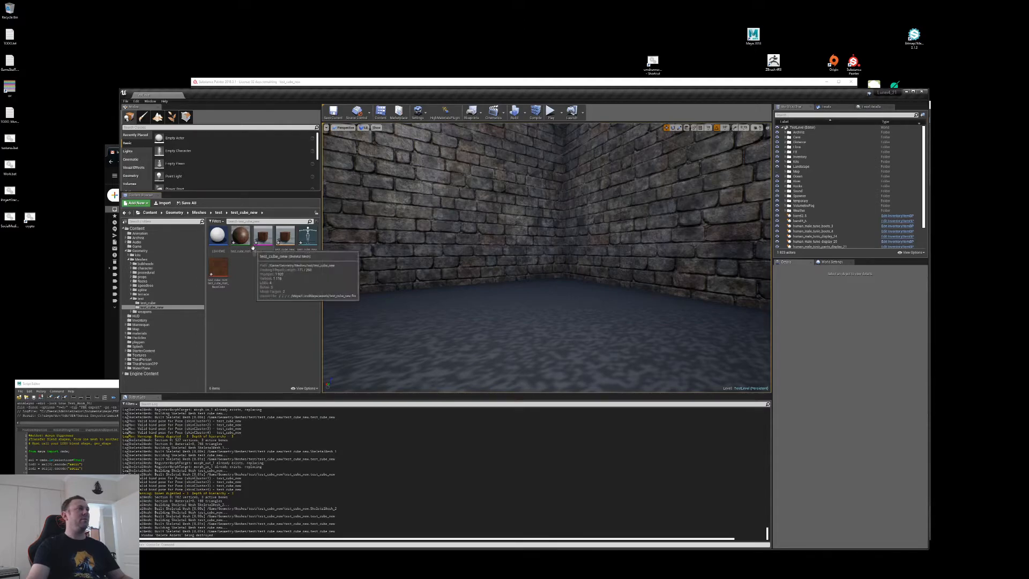
Step: Import the BaseColor, Normal and OcclusionRoughnessMetallic textures from the Substance folder into the test_cube_new content folder
click(265, 236)
key(alt+Tab)
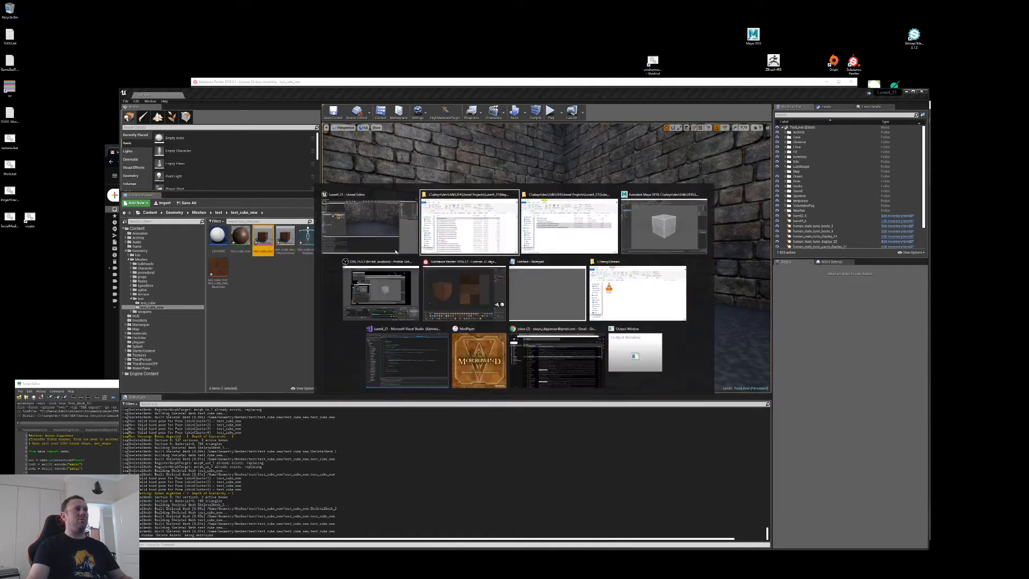
drag(697, 405, 257, 287)
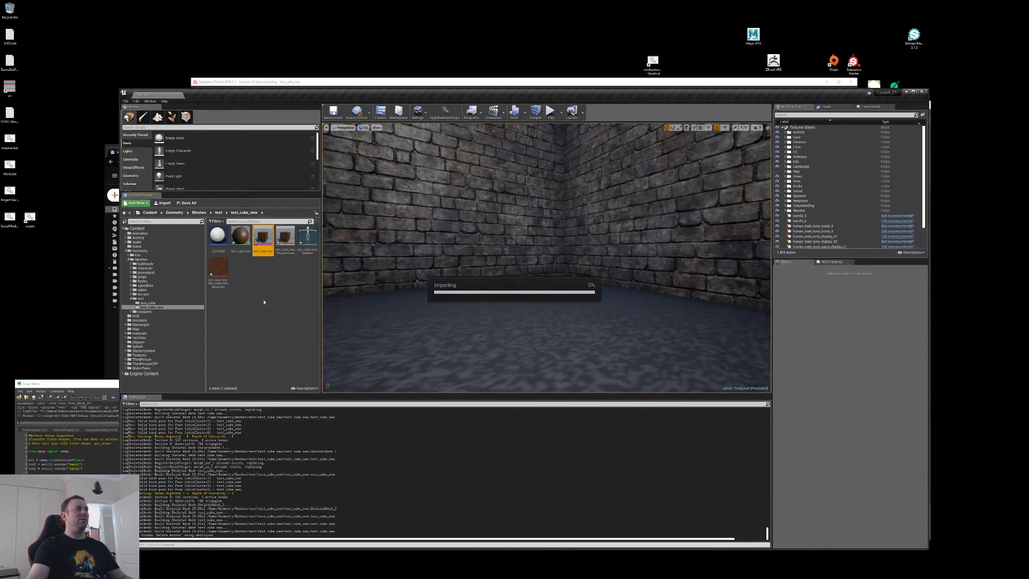
Step: Generate the high and low material instances for the test_cube_new skeletal mesh with the high materials plugin, and delete the originally imported material
click(263, 237)
click(448, 113)
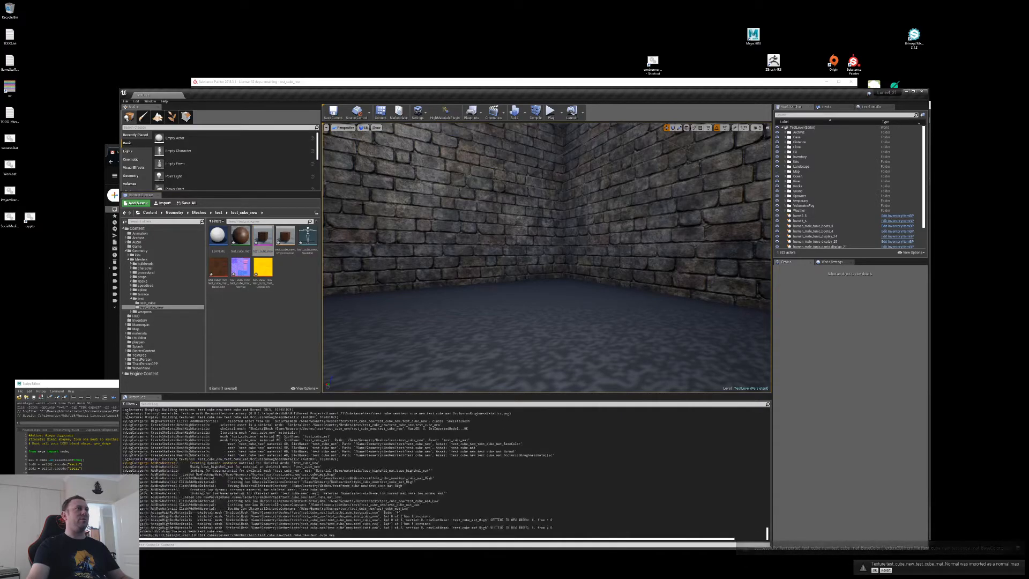
click(241, 237)
key(Delete)
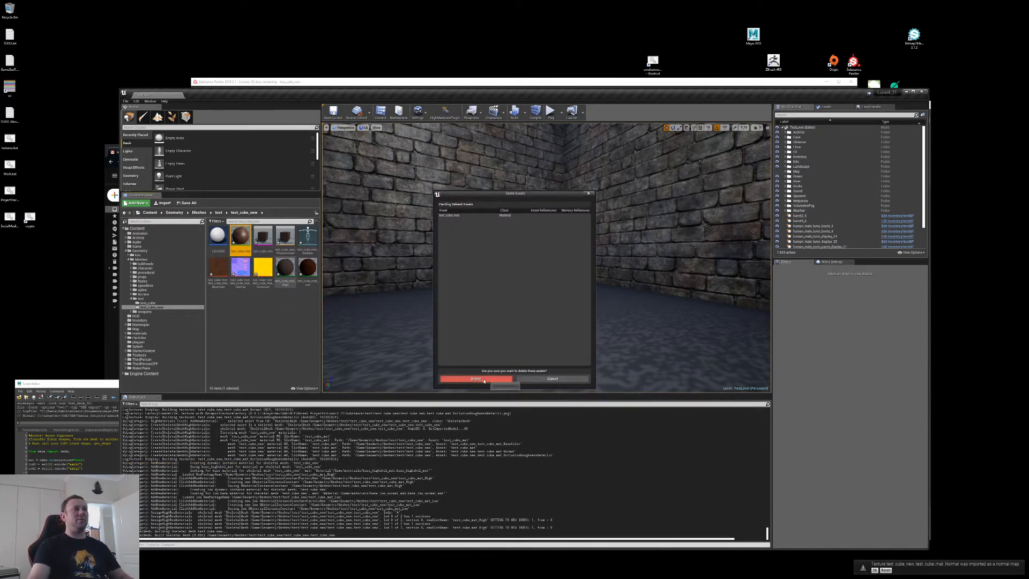
click(502, 383)
Step: Open the test_cube_new skeletal mesh, set ColorVar to 1 in its high material instance, and save the instance
double_click(236, 238)
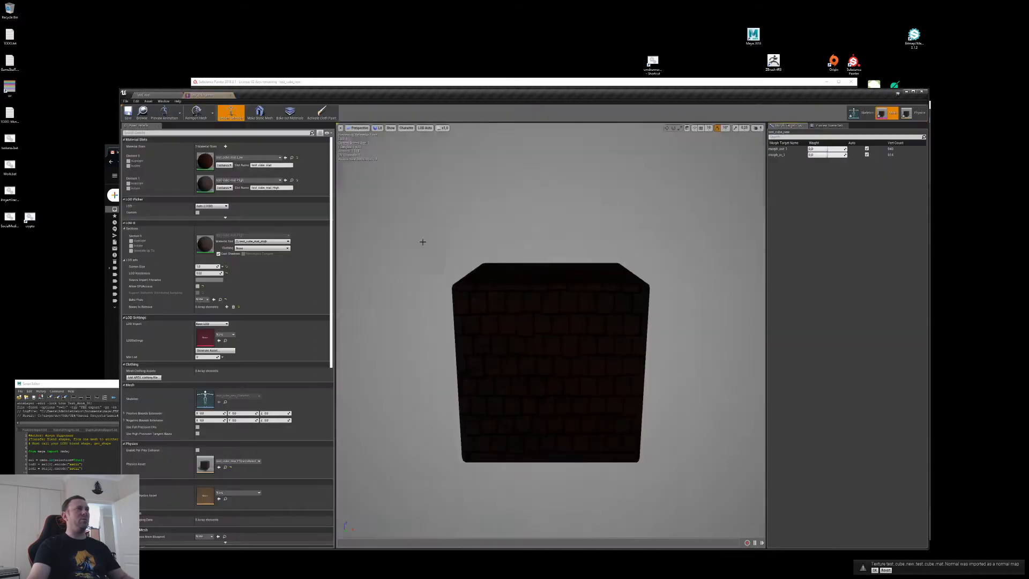
drag(458, 235, 410, 247)
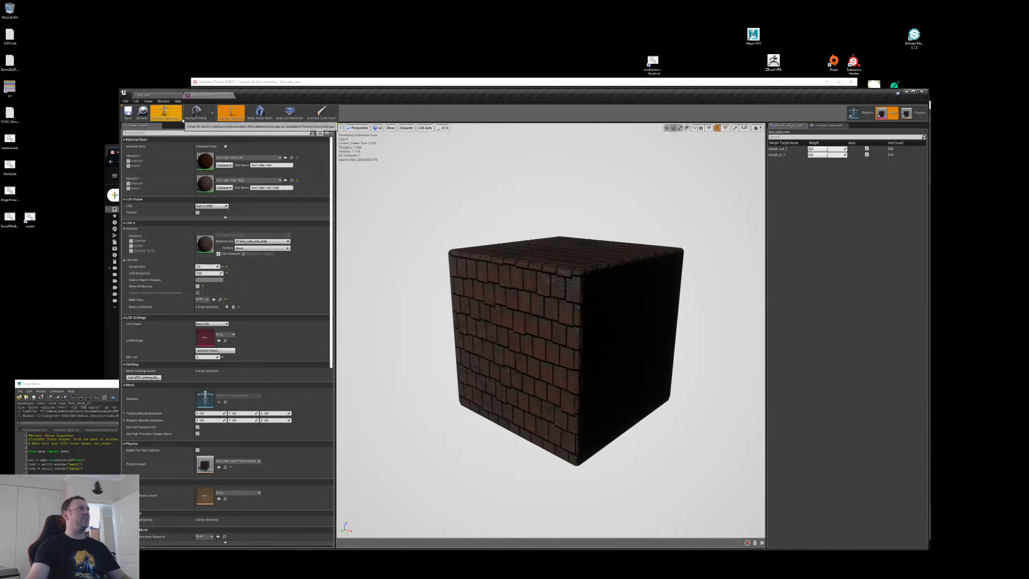
click(164, 96)
double_click(243, 240)
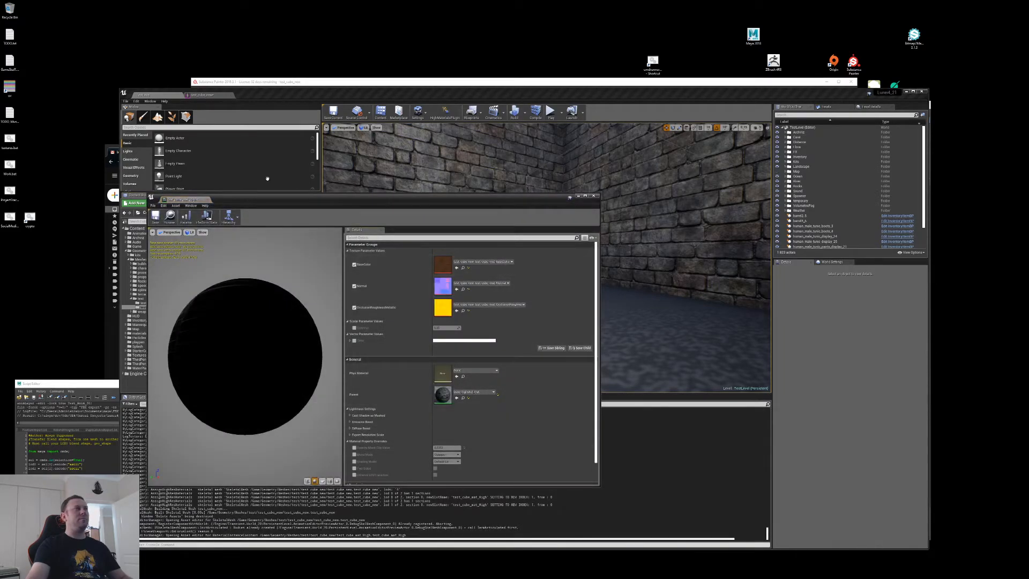
drag(185, 199, 259, 98)
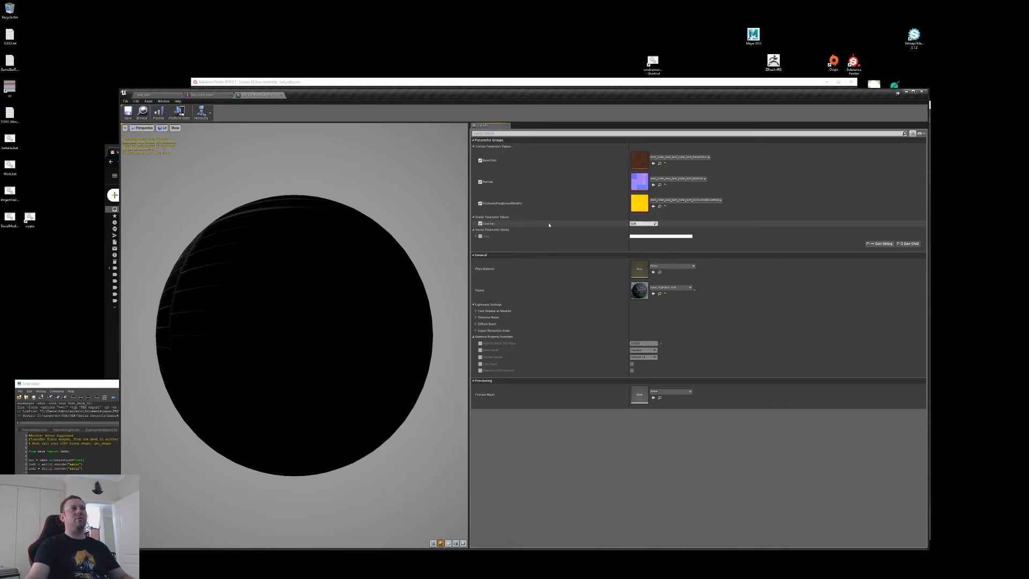
text(1)
key(Tab)
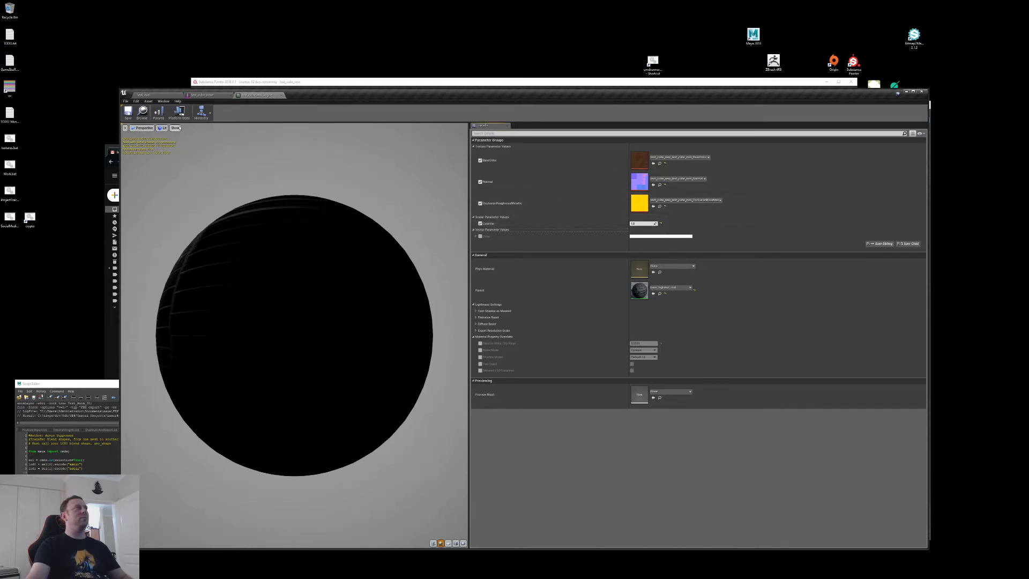
click(128, 112)
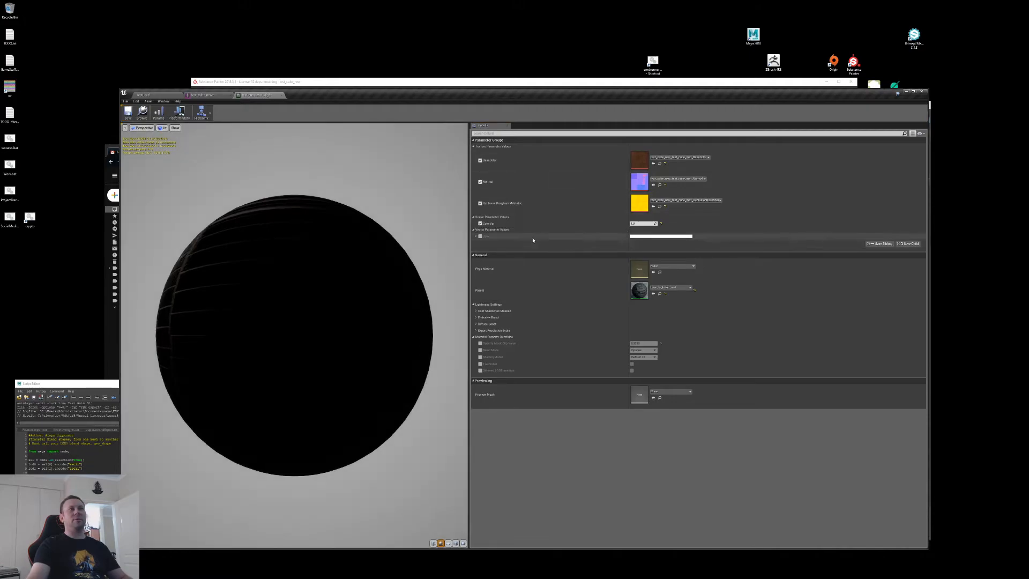
Step: Open the high material instance's parent material, examine how its OcclusionRoughnessMetallic texture node is wired, and close the material
click(659, 293)
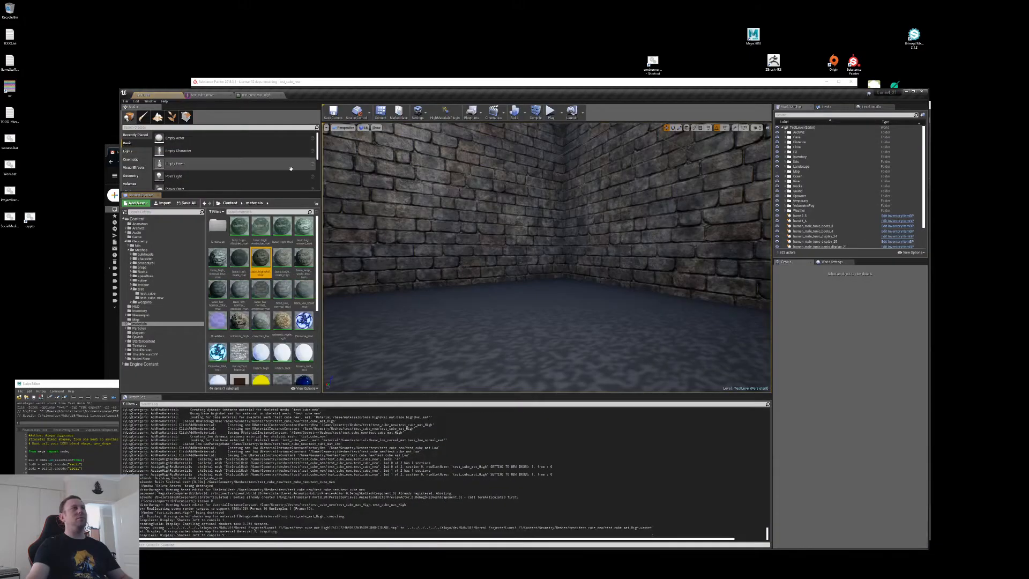
double_click(256, 251)
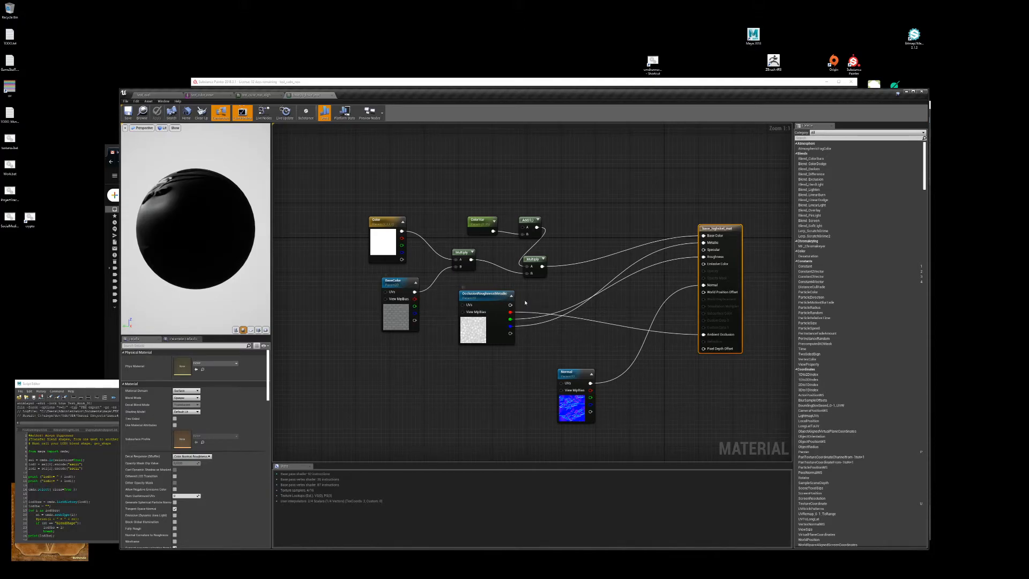
click(474, 294)
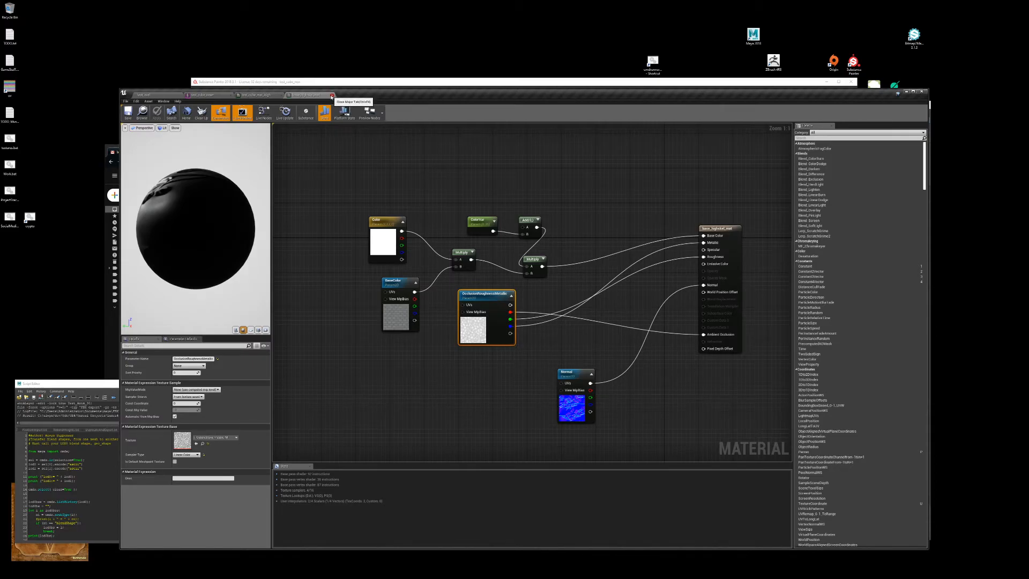
click(332, 95)
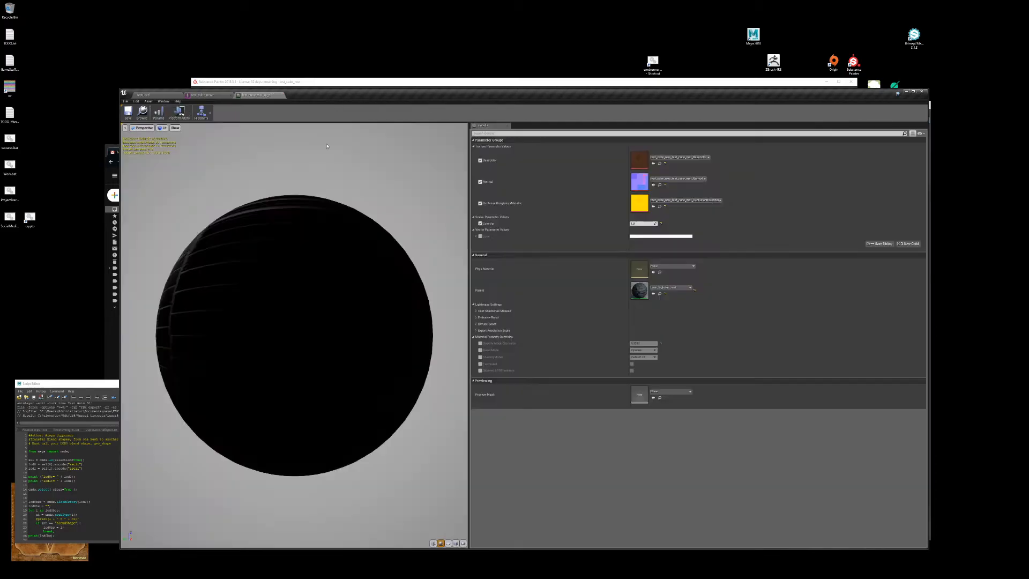
Step: Preview LOD 0 and LOD 1 of the test_cube_new skeletal mesh, checking LOD 1 from near and far
click(203, 95)
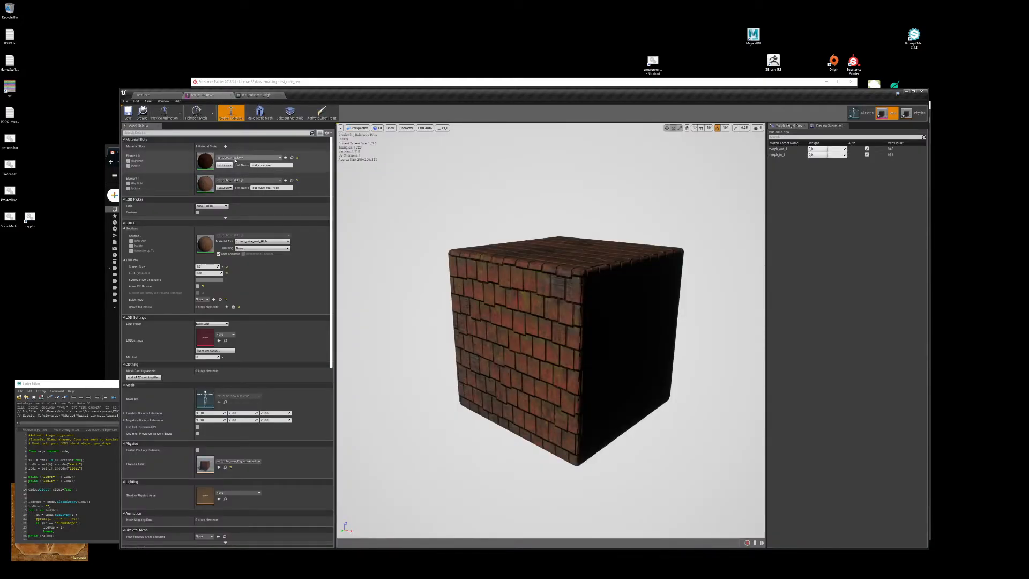
click(213, 206)
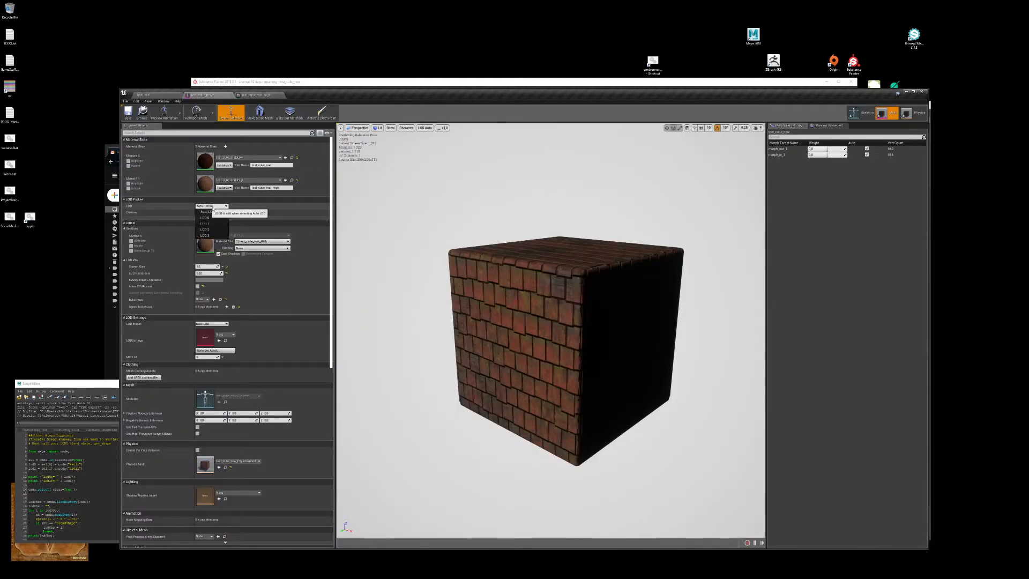
click(206, 217)
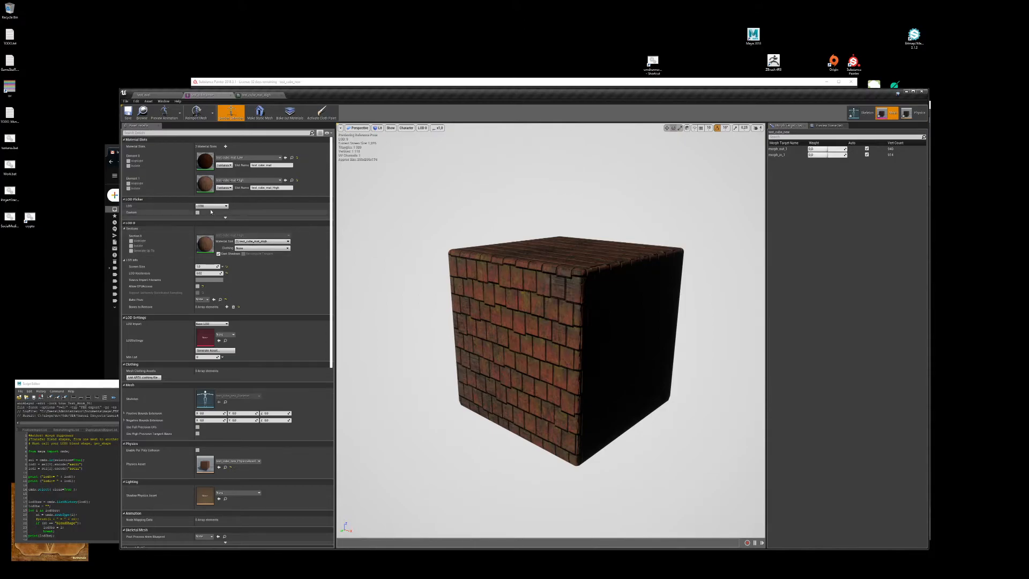
click(212, 207)
click(212, 224)
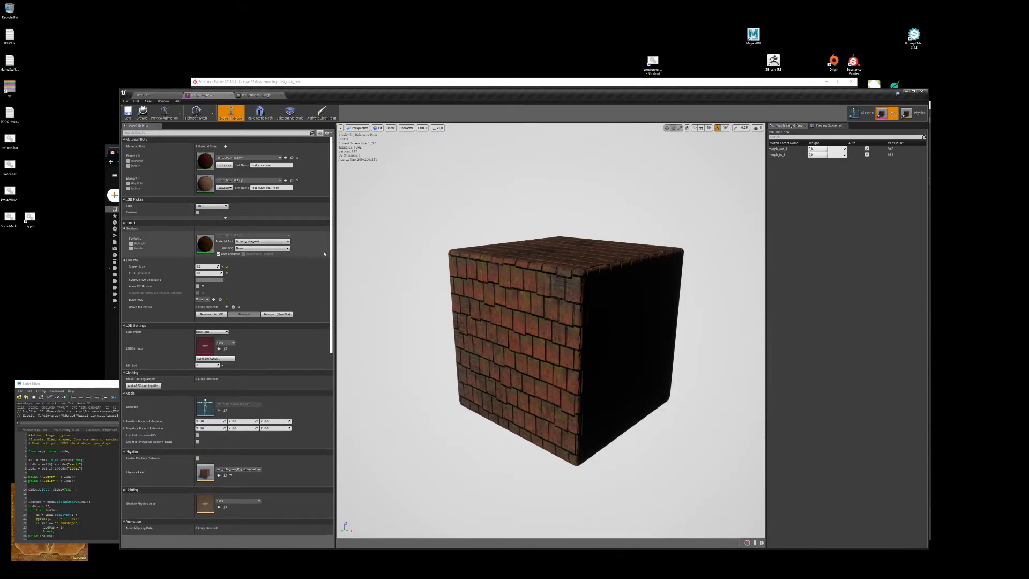
key(w)
right_drag(349, 143, 350, 143)
key(w)
key(s)
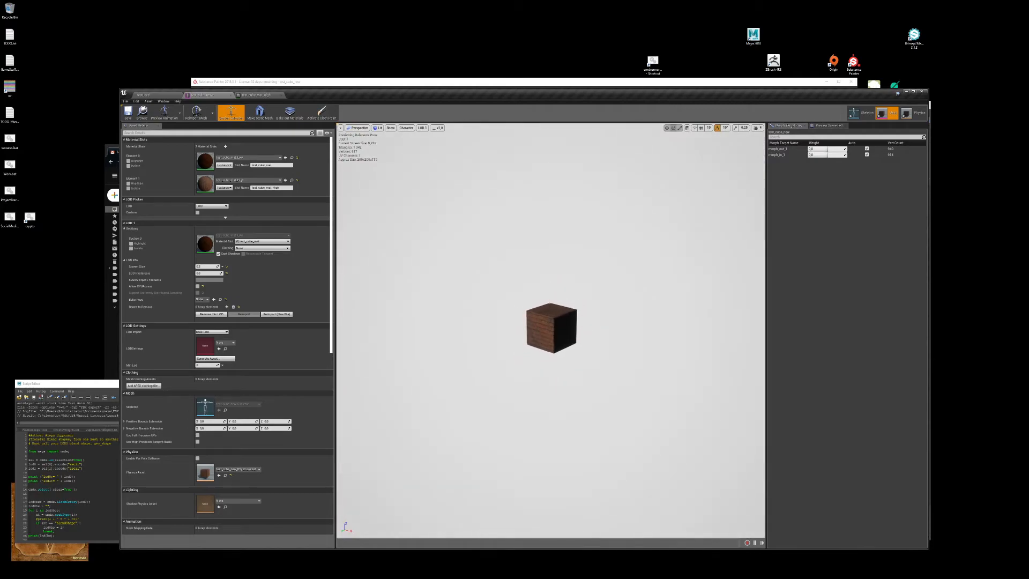
key(w)
key(w)
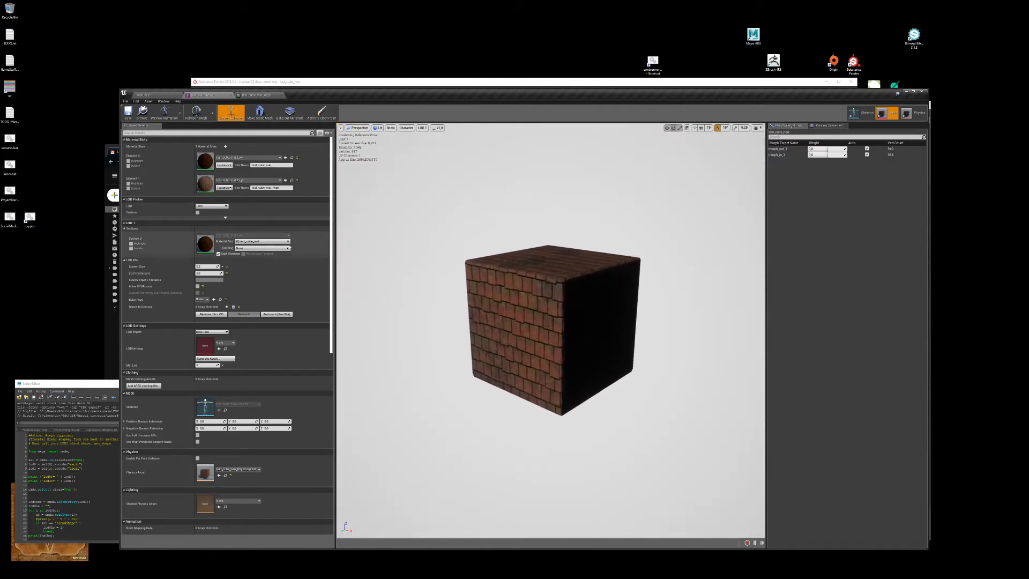
Step: Preview LOD 2 of the cube and compare its surface detail with LOD 1 and LOD 0
click(215, 206)
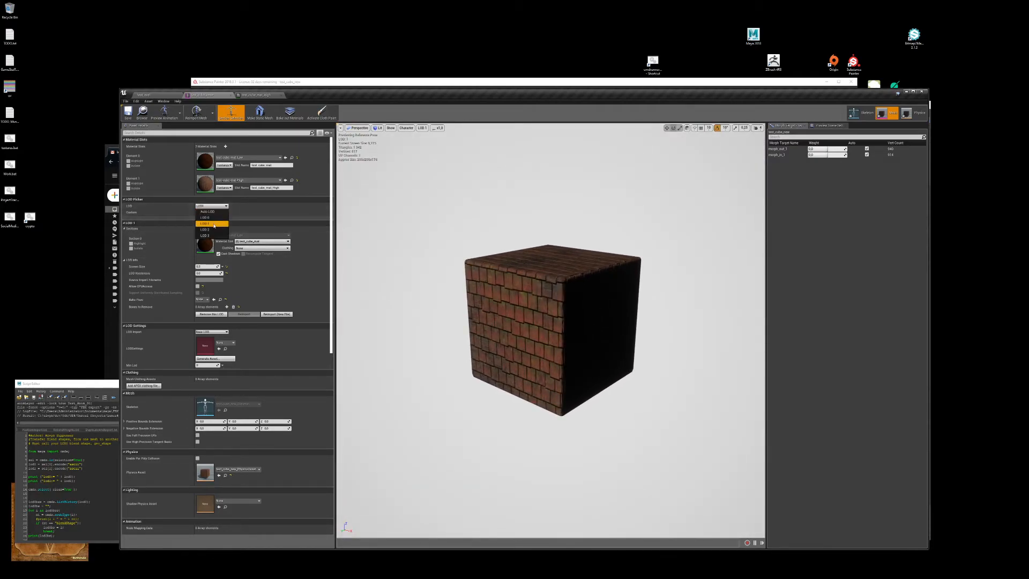
click(205, 229)
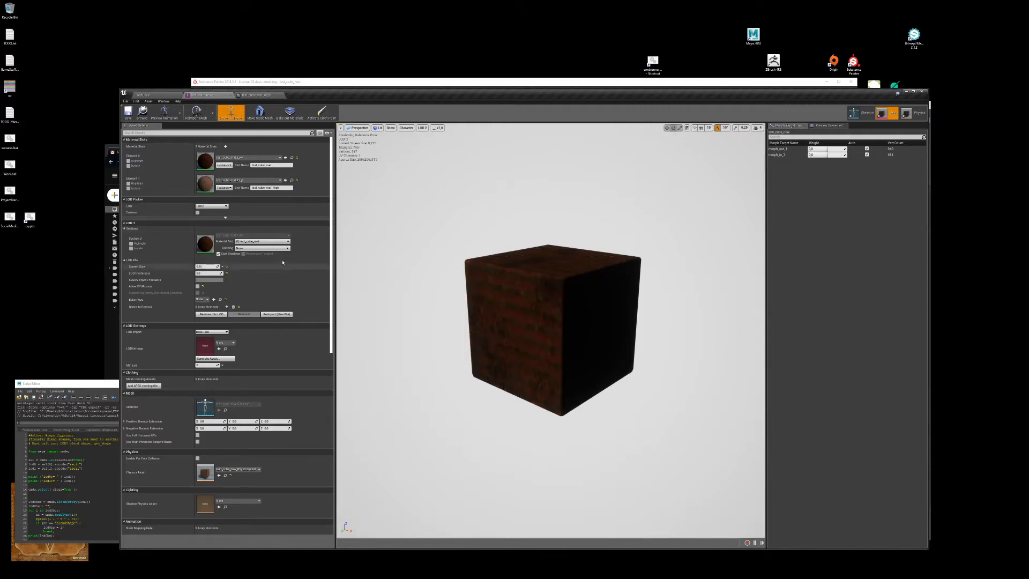
click(213, 205)
click(206, 223)
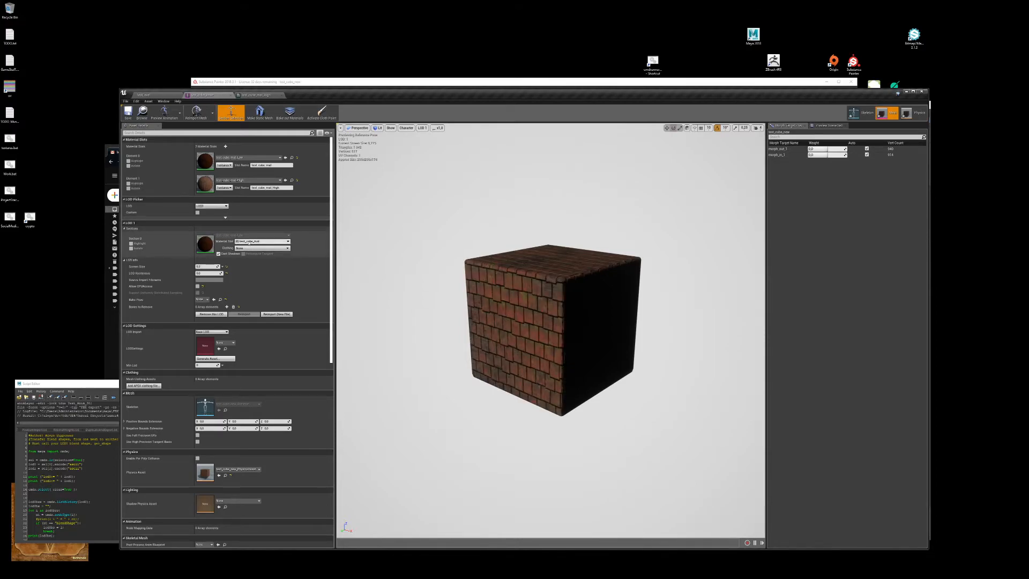
click(213, 206)
click(213, 218)
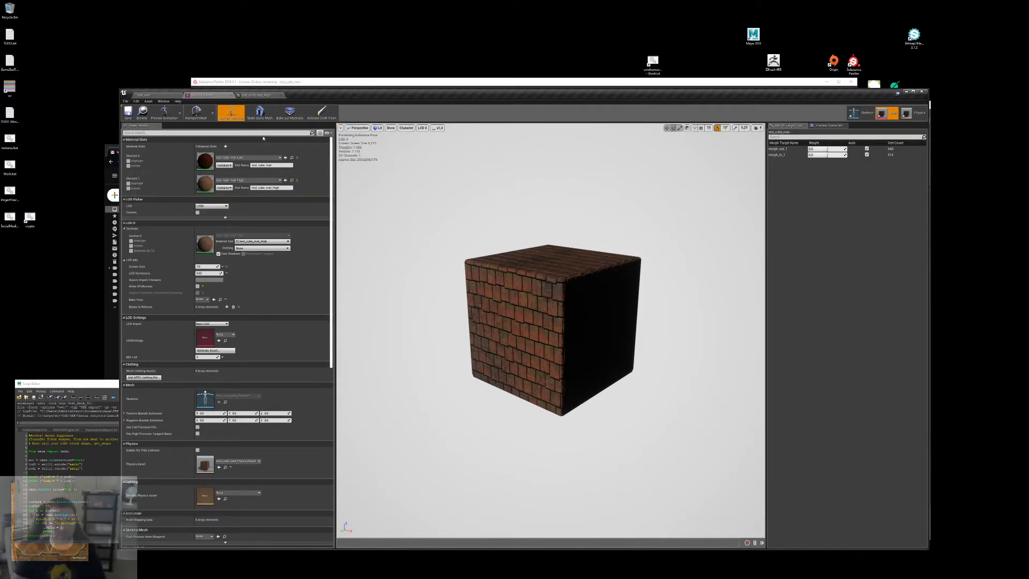
Step: Compare LOD 2 and LOD 3 of the cube with LOD 0, and return the preview to Auto LOD
click(211, 207)
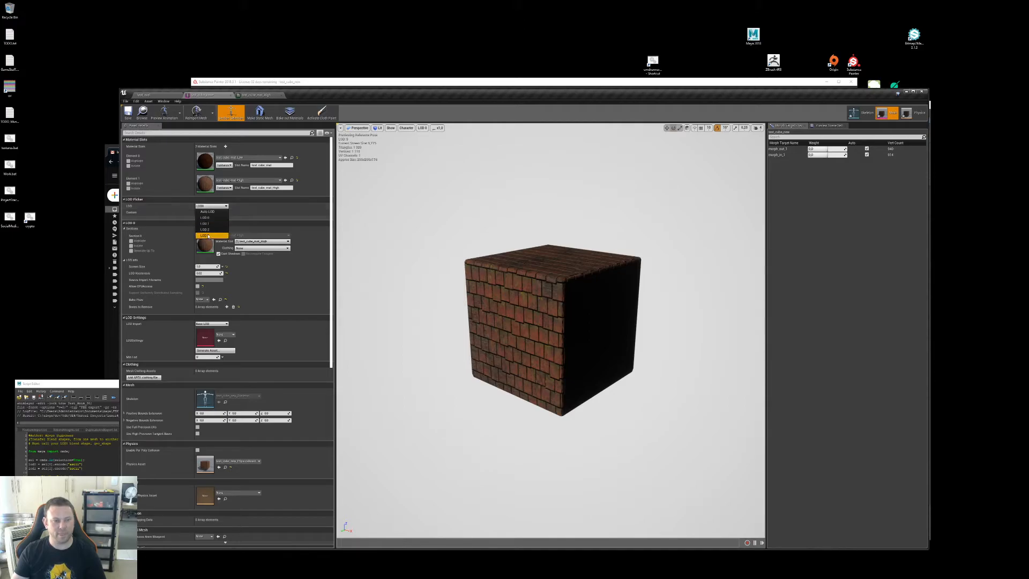
click(212, 230)
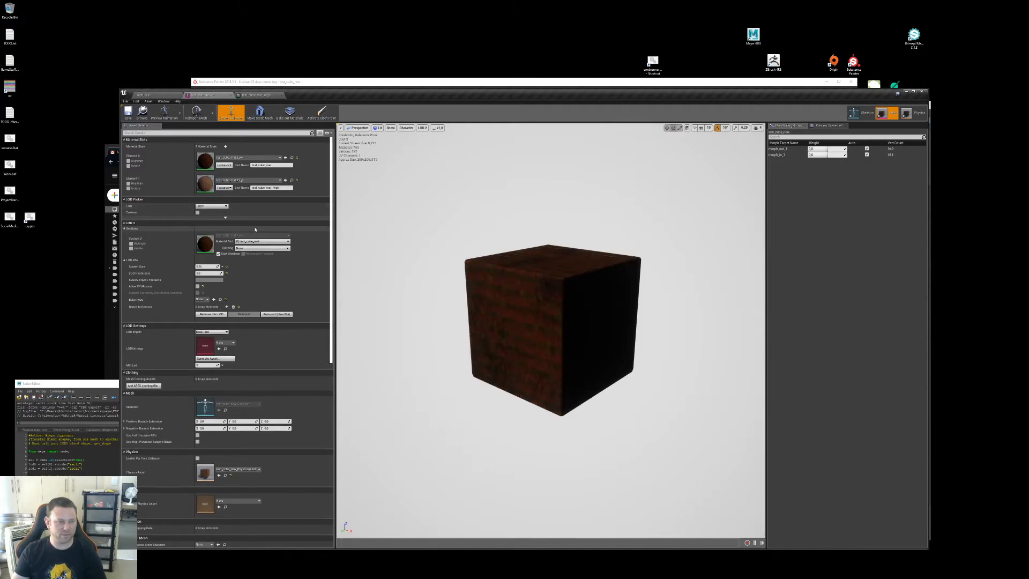
click(212, 205)
click(207, 236)
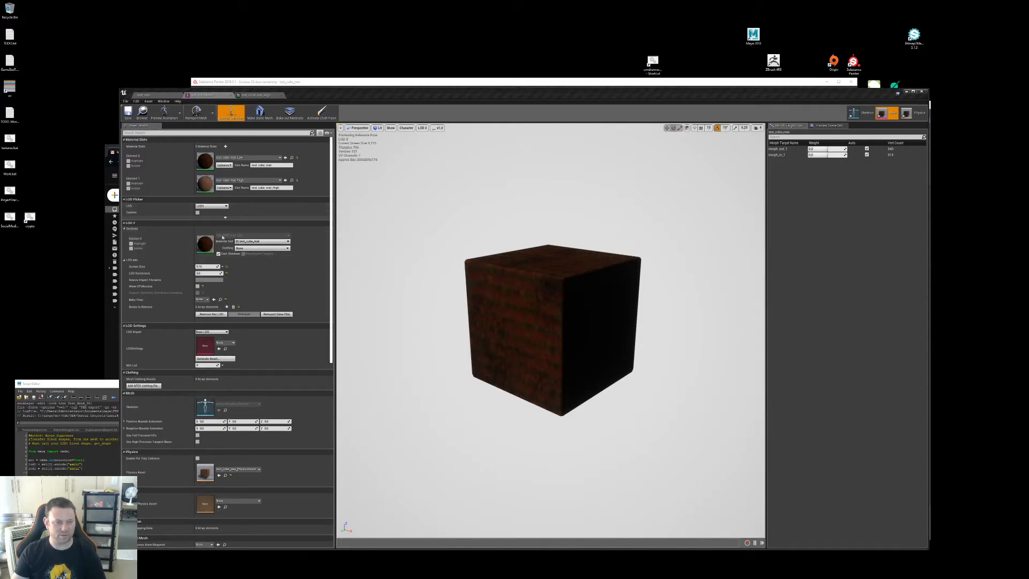
click(211, 206)
click(206, 217)
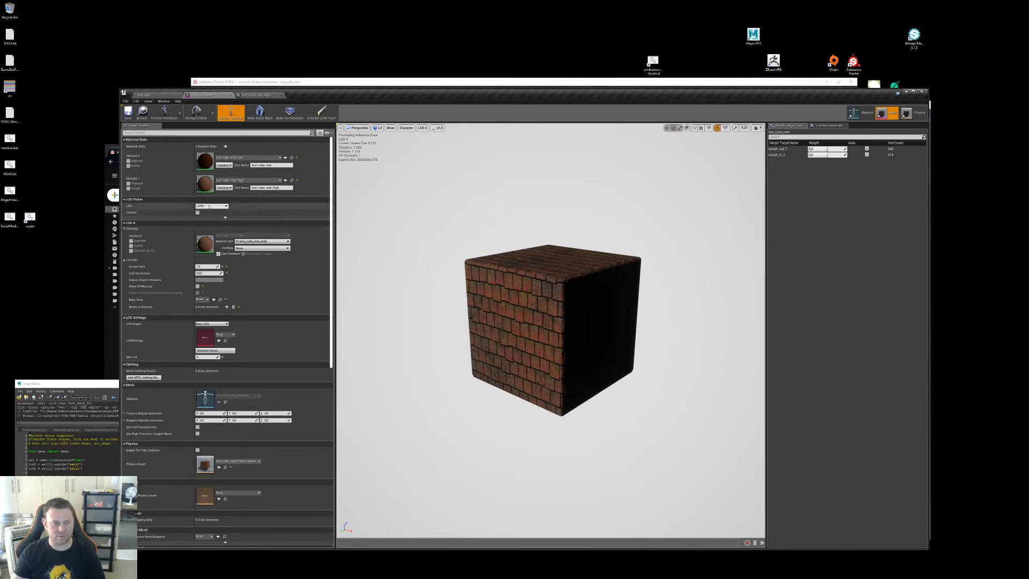
click(211, 207)
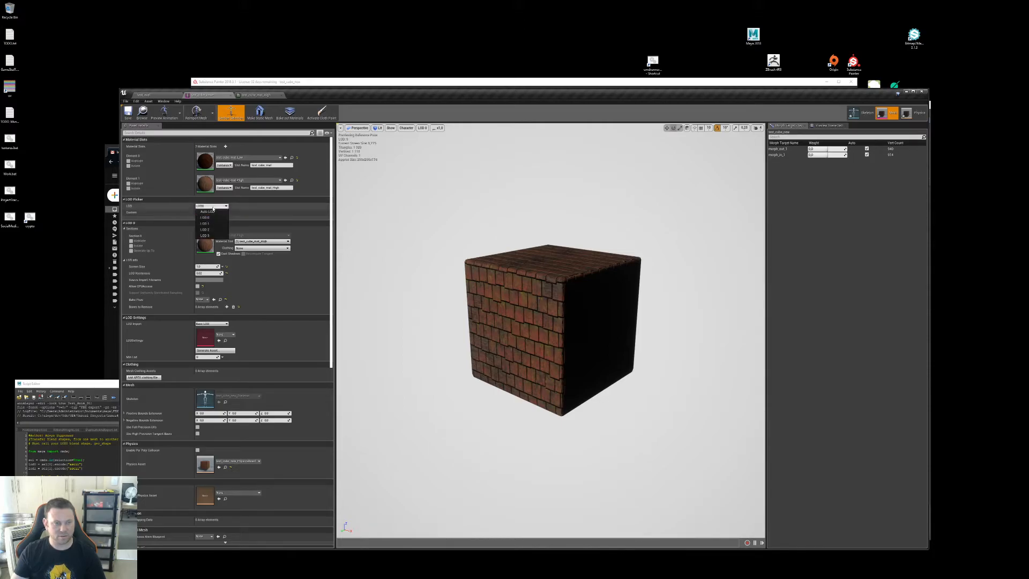
click(208, 212)
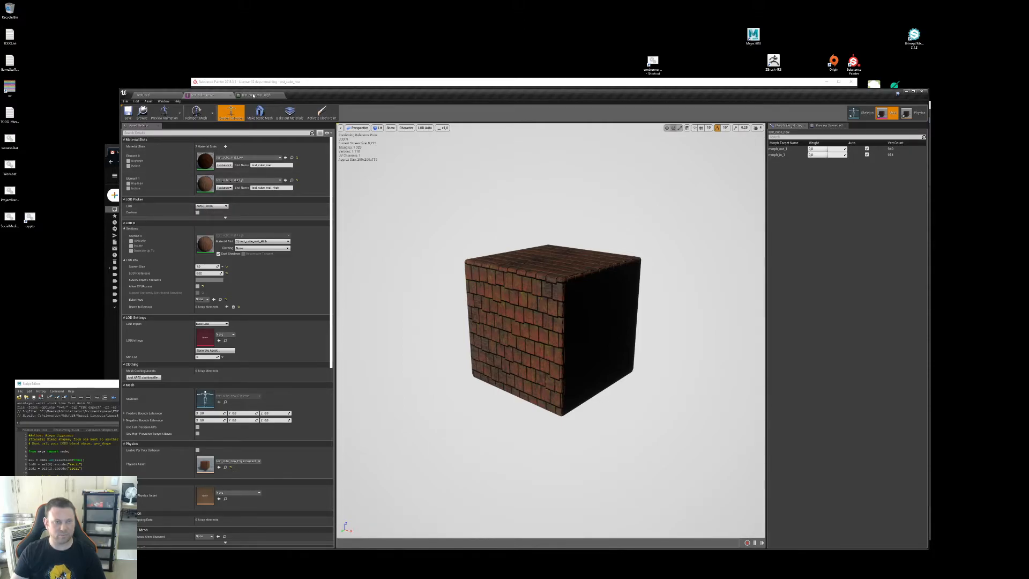
Step: Set ColorVar to 1 in the low material instance of test_cube_new, and close both material instances
click(253, 96)
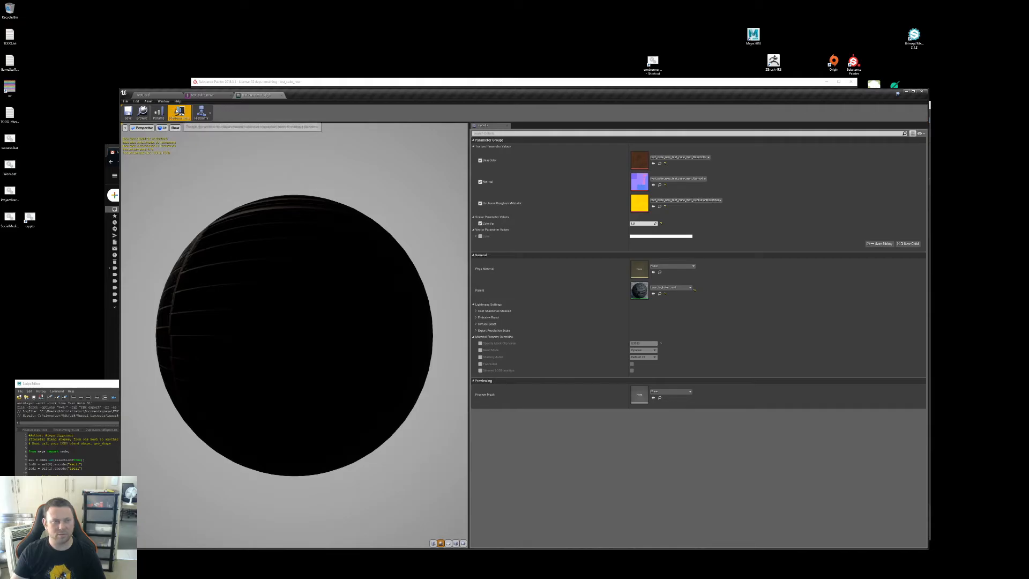
click(144, 95)
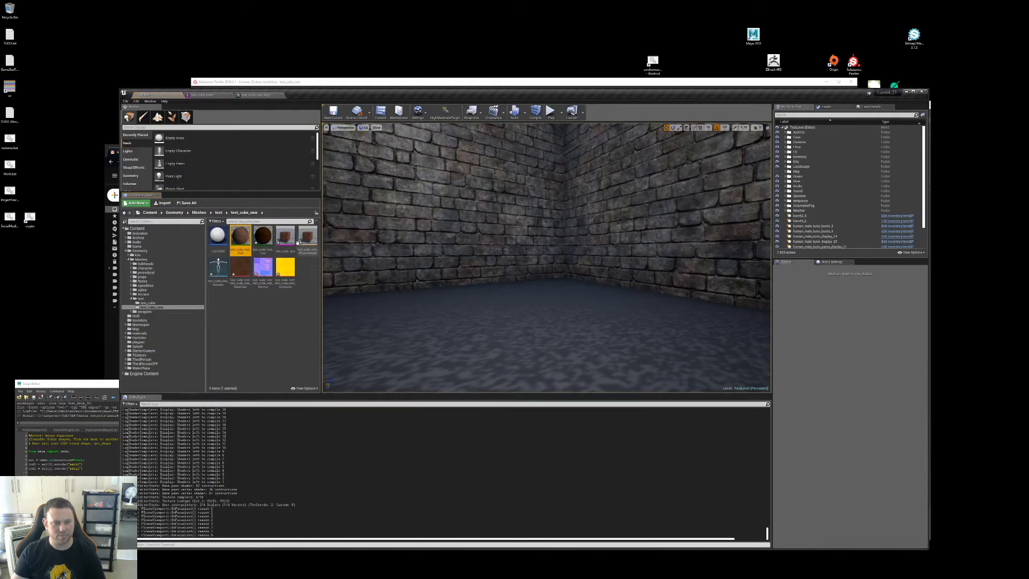
double_click(261, 239)
click(480, 181)
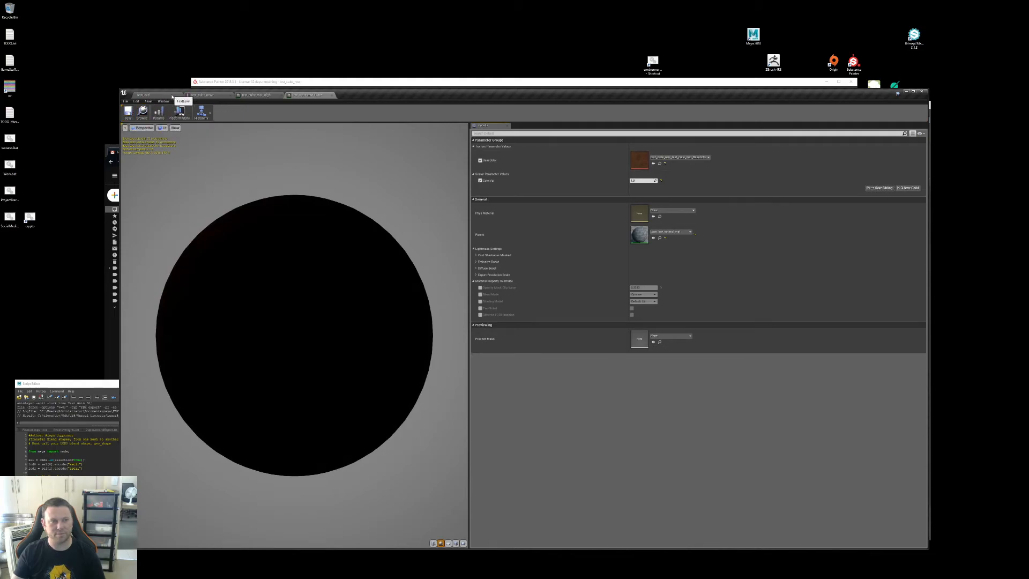
click(333, 96)
click(514, 294)
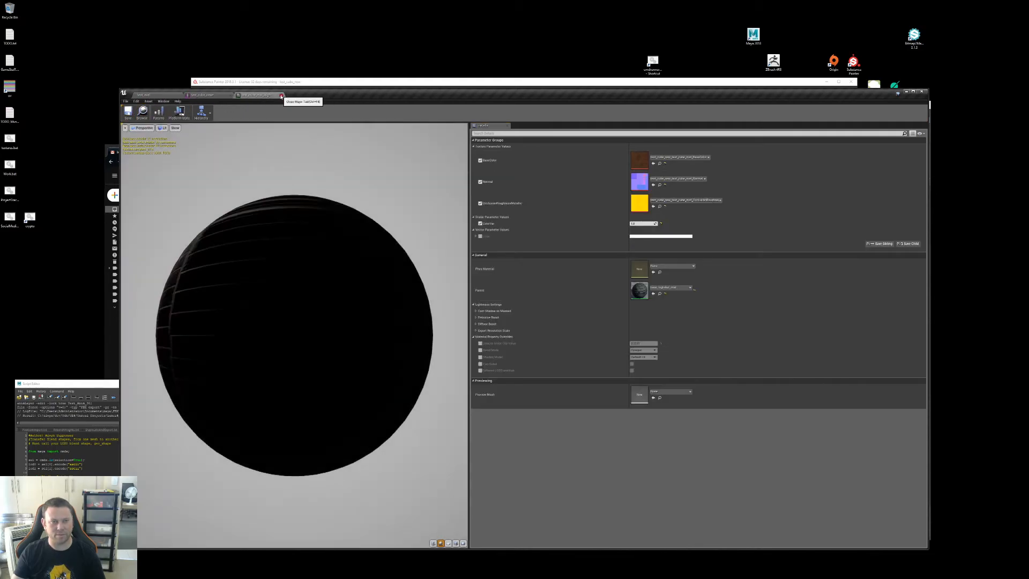
click(283, 95)
Step: Open the Normal texture from the test_cube_new folder docked in the main window to inspect the baked normal map
click(159, 96)
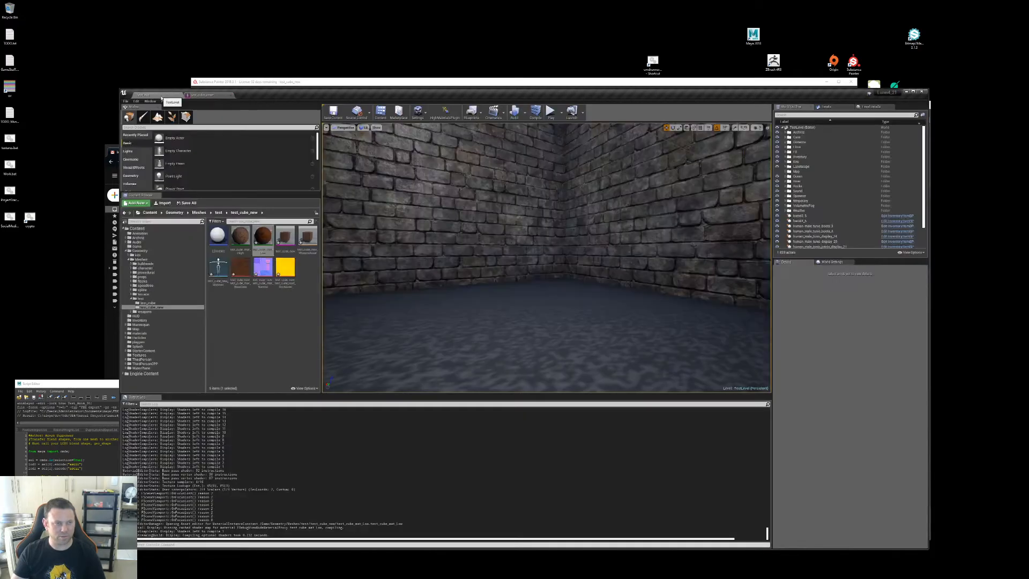
click(263, 267)
double_click(264, 266)
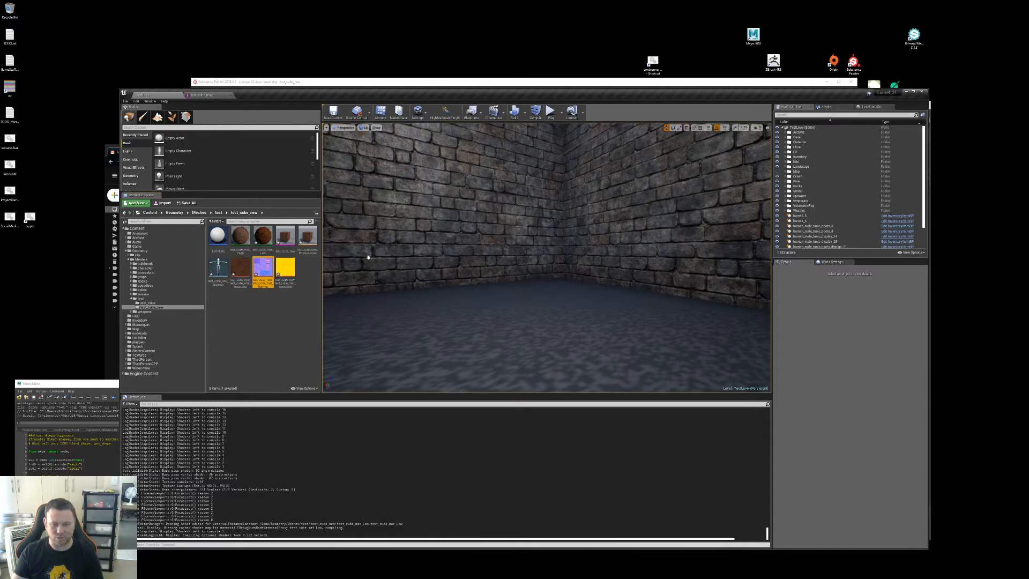
drag(185, 199, 268, 98)
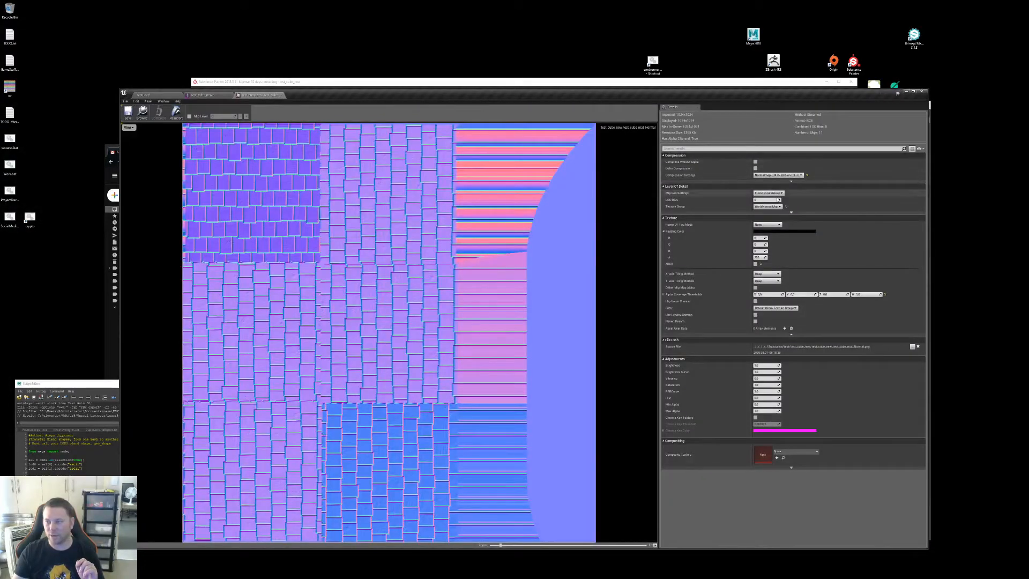
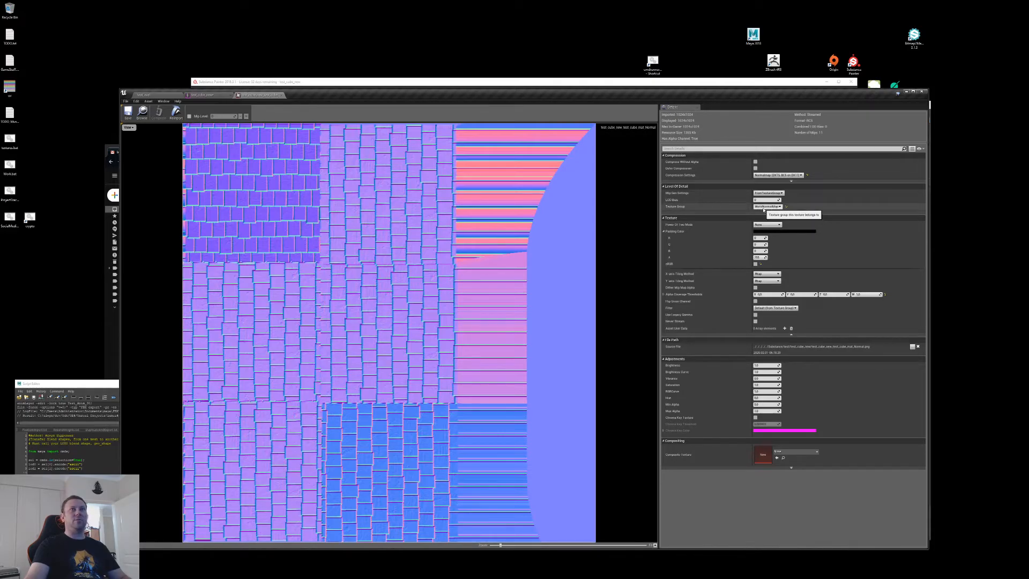
Step: Close the Normal texture and inspect the OcclusionRoughnessMetallic texture of test_cube_new, closing it when done
click(283, 95)
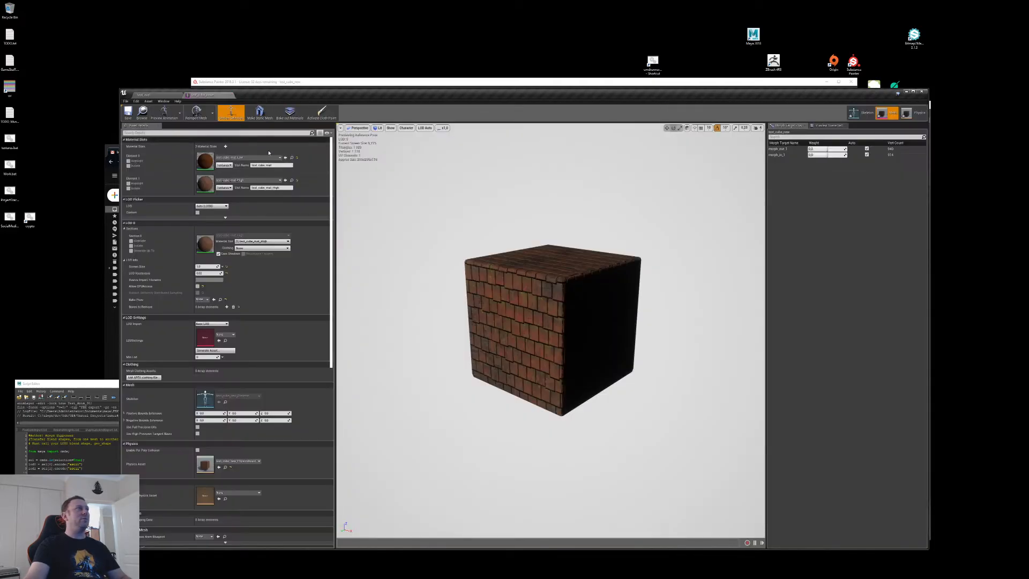
click(161, 95)
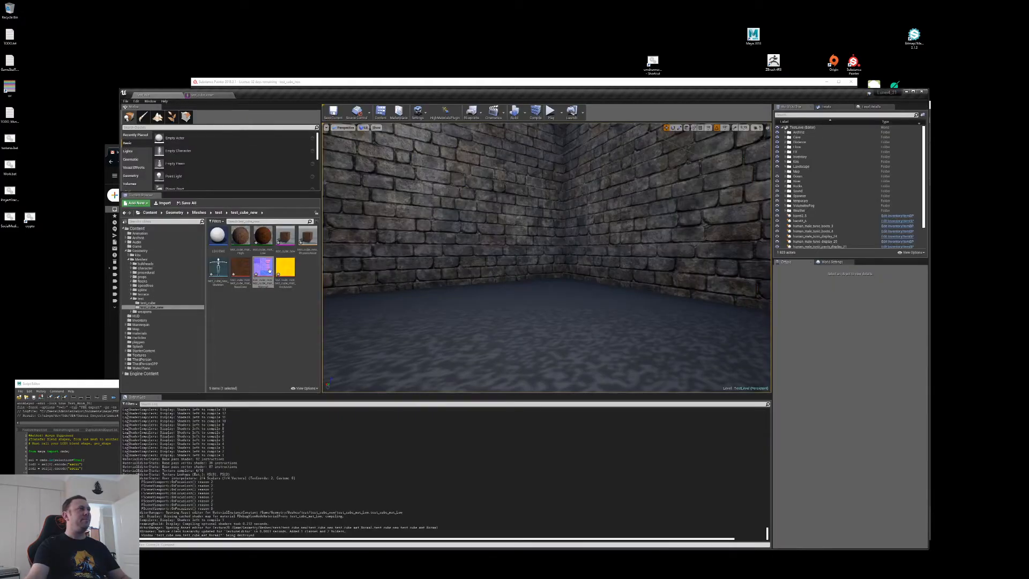
double_click(285, 267)
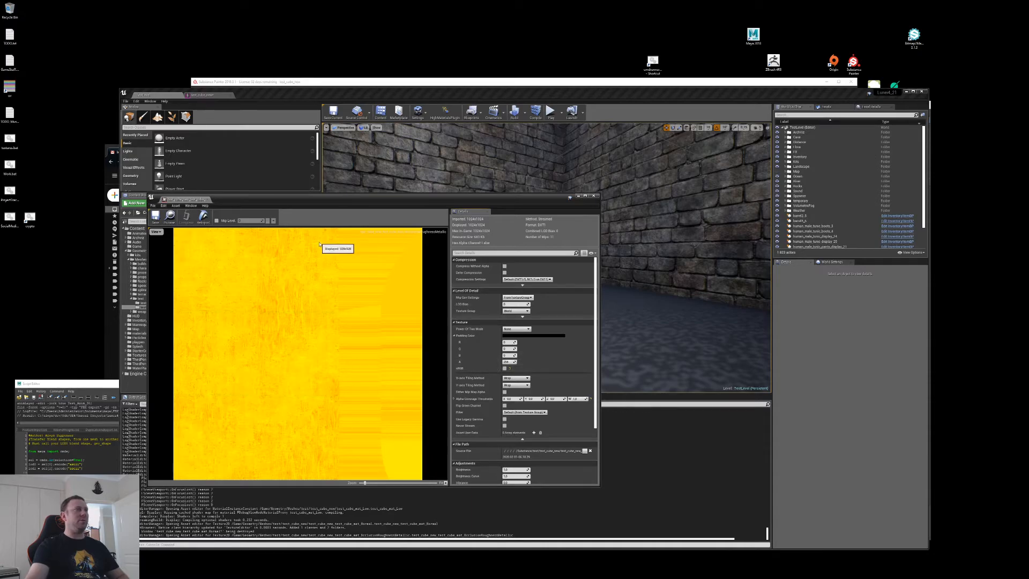
drag(179, 200, 272, 97)
click(281, 95)
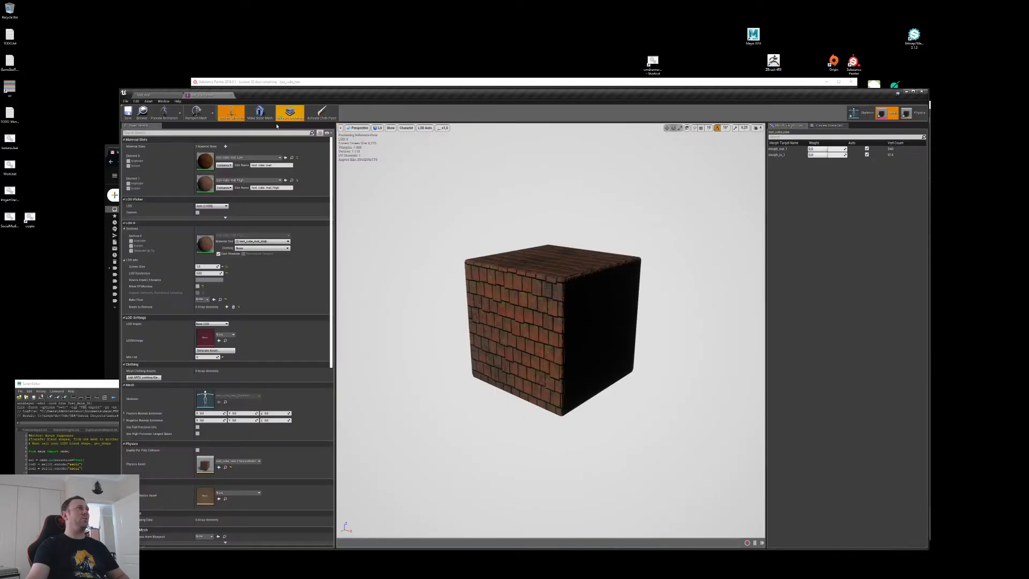
Step: Return to the level editor and save all modified test_cube_new assets
click(156, 95)
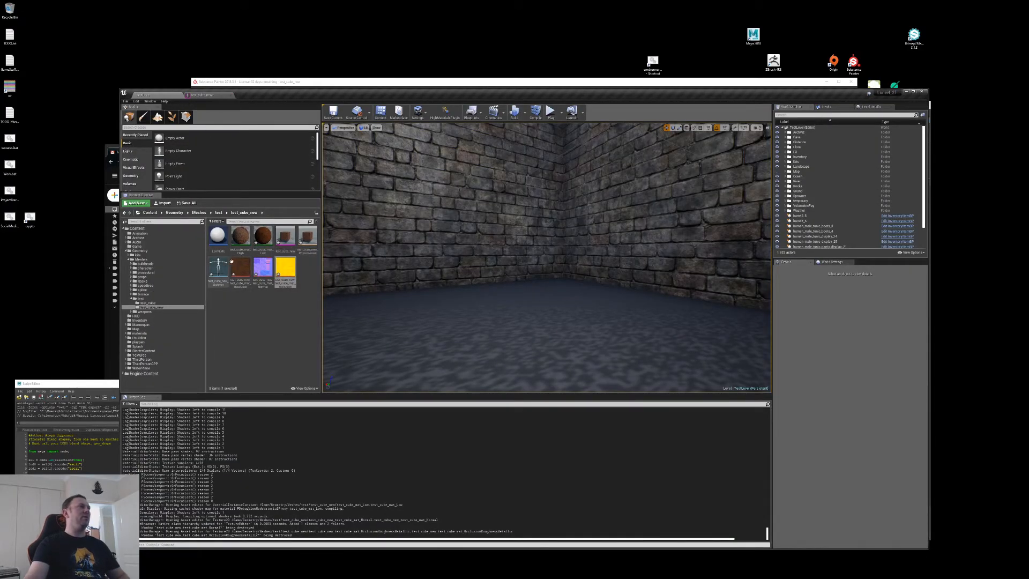
right_drag(459, 249, 467, 255)
key(ctrl+shift+s)
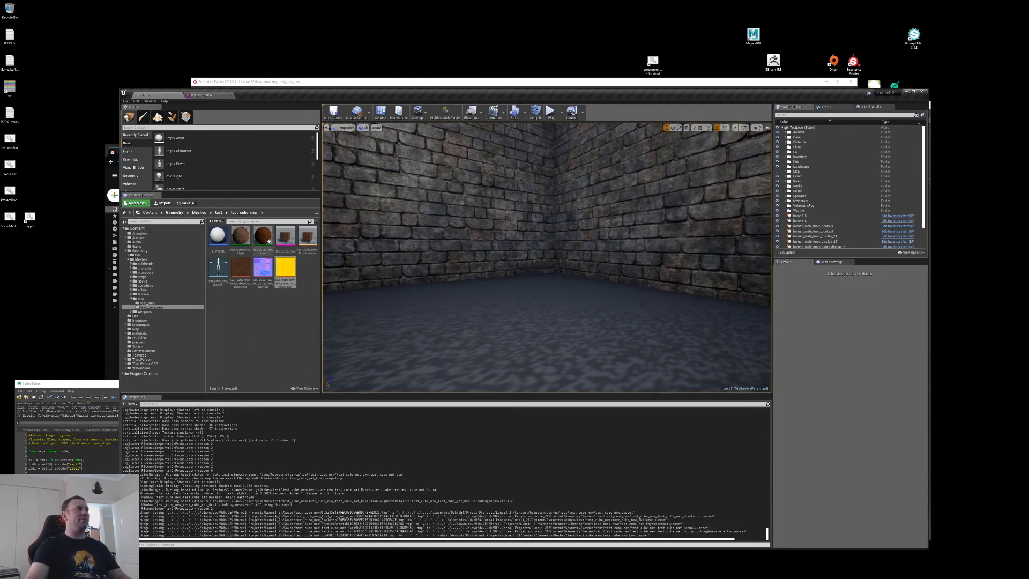
Step: Preview both morph targets on the test_cube_new skeletal mesh and check its LOD changes at a distance, closing the mesh editor when done
double_click(284, 238)
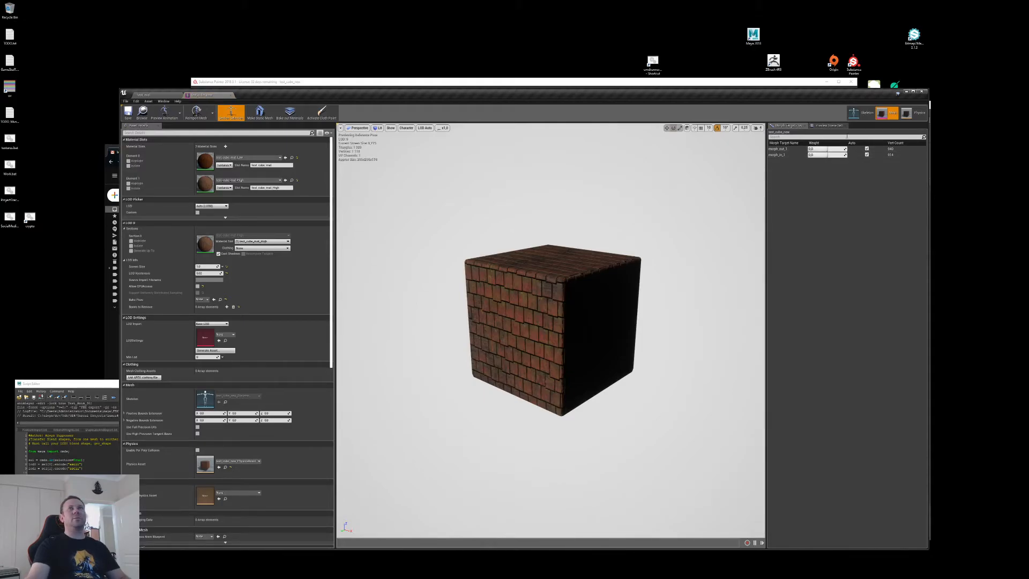
drag(825, 150, 792, 173)
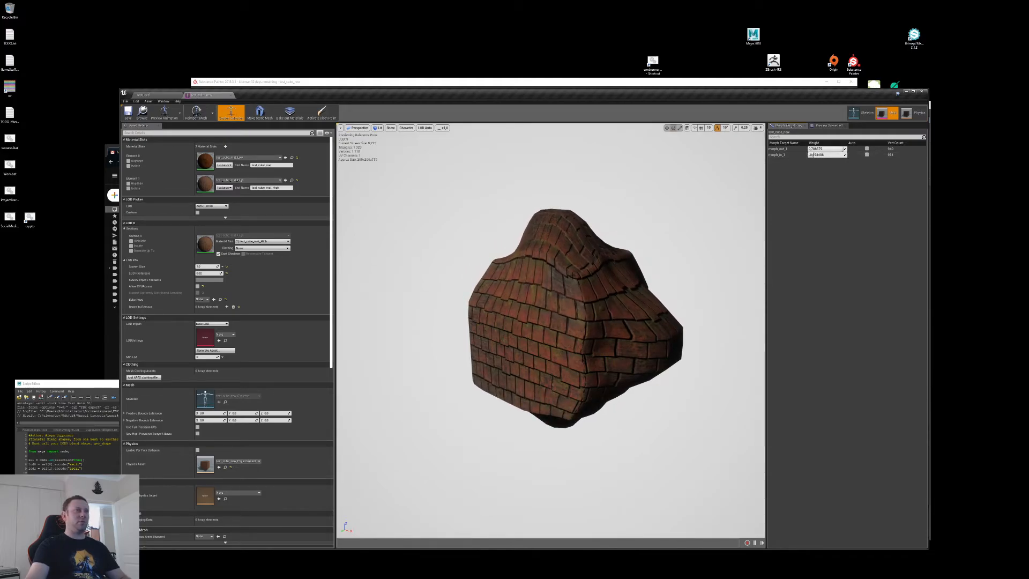
right_drag(568, 289, 492, 284)
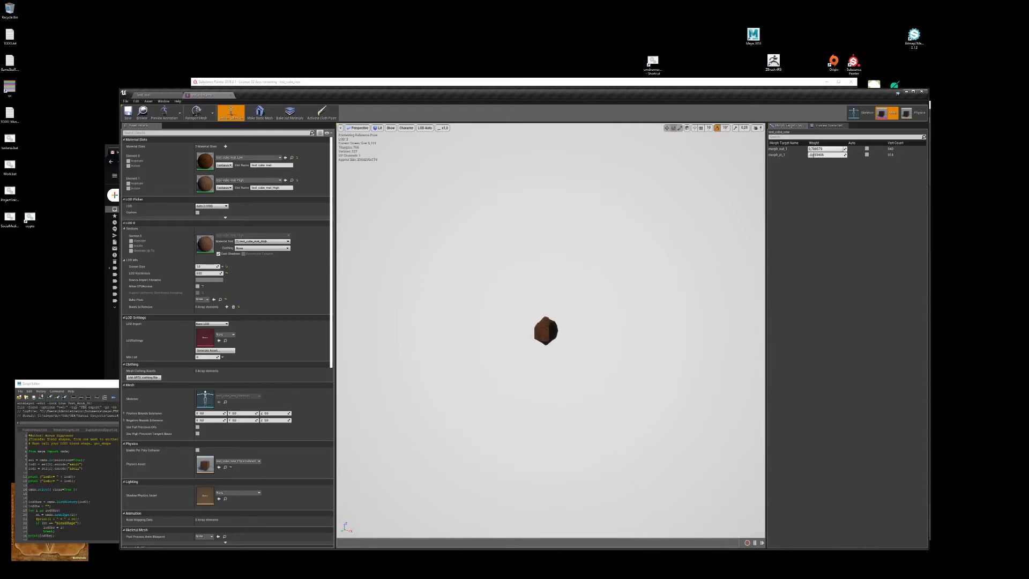
alt+right_drag(529, 279, 520, 279)
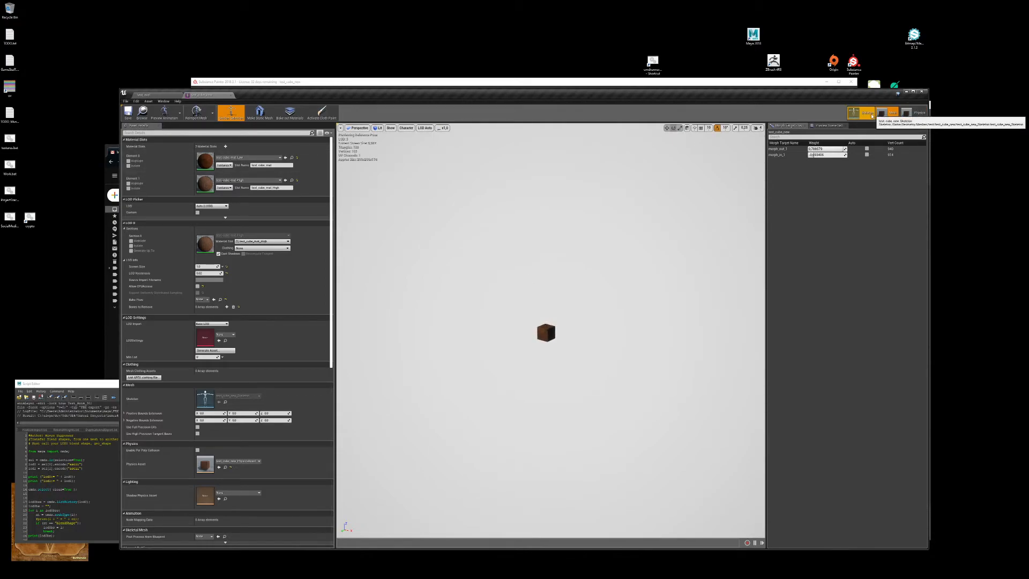
click(231, 95)
Step: In Maya, select the cube's root joint, unmute the test_anim_30 animation layer and play the animation
key(alt+Tab)
key(Tab)
key(Tab)
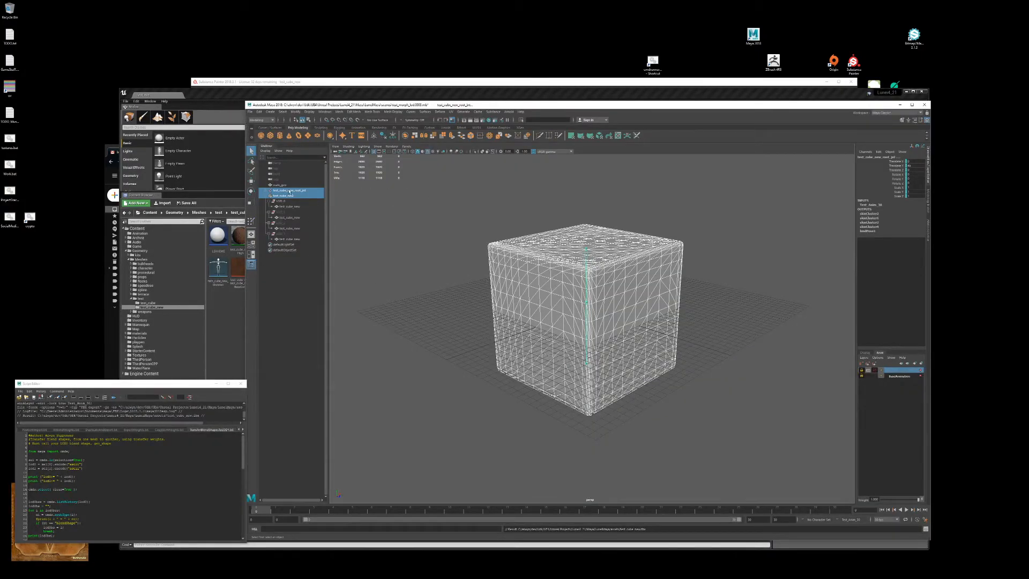
click(302, 191)
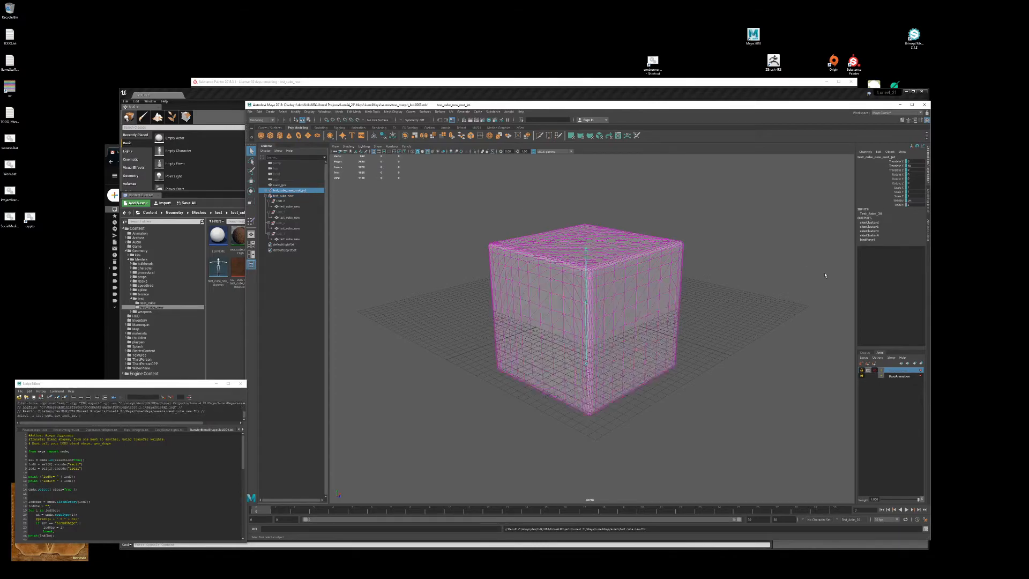
click(862, 370)
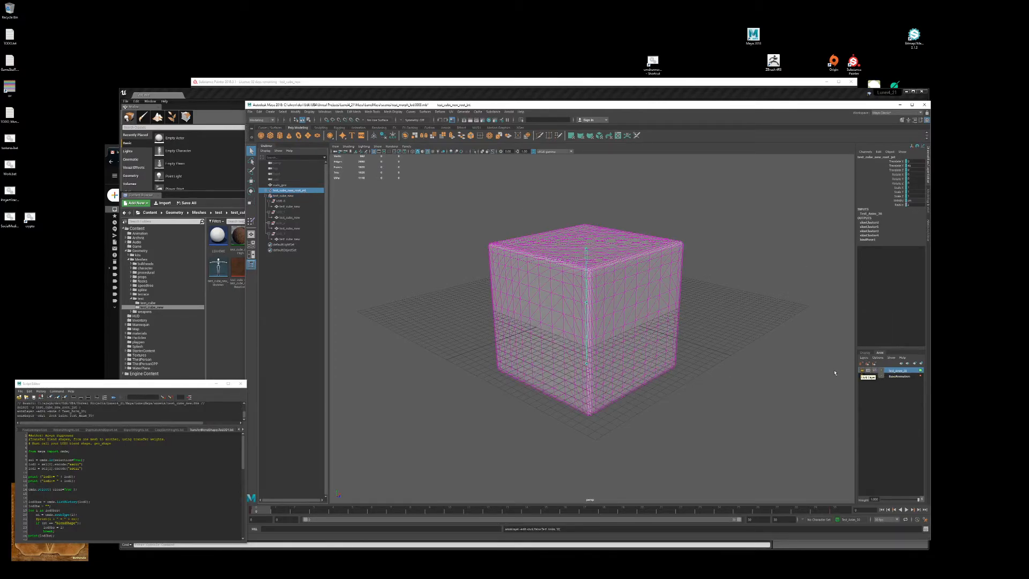
click(907, 510)
key(Escape)
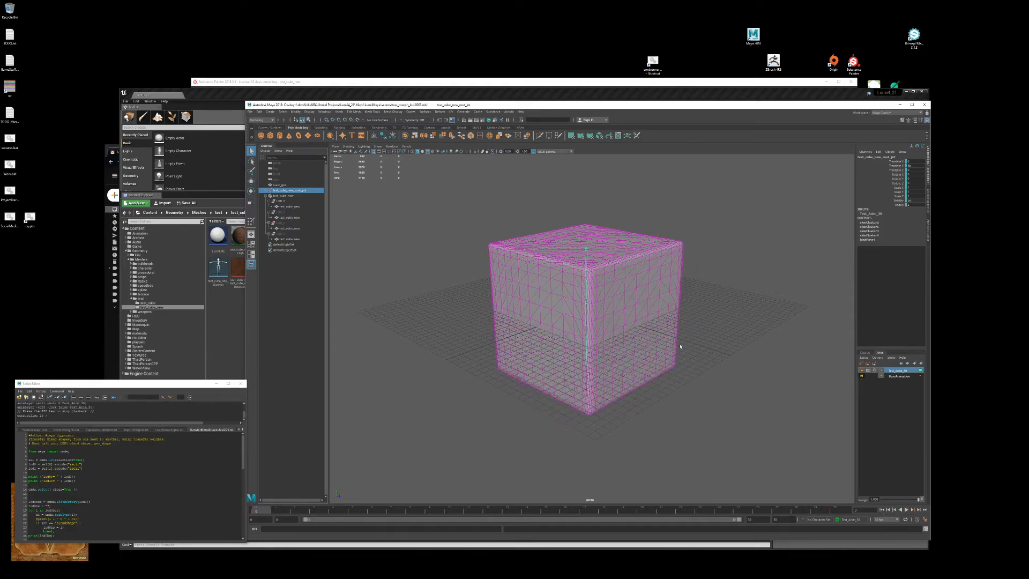
Step: Start an FBX export of the selected root joint, naming the file test_cube_new_test_anim_30.fbx
click(250, 112)
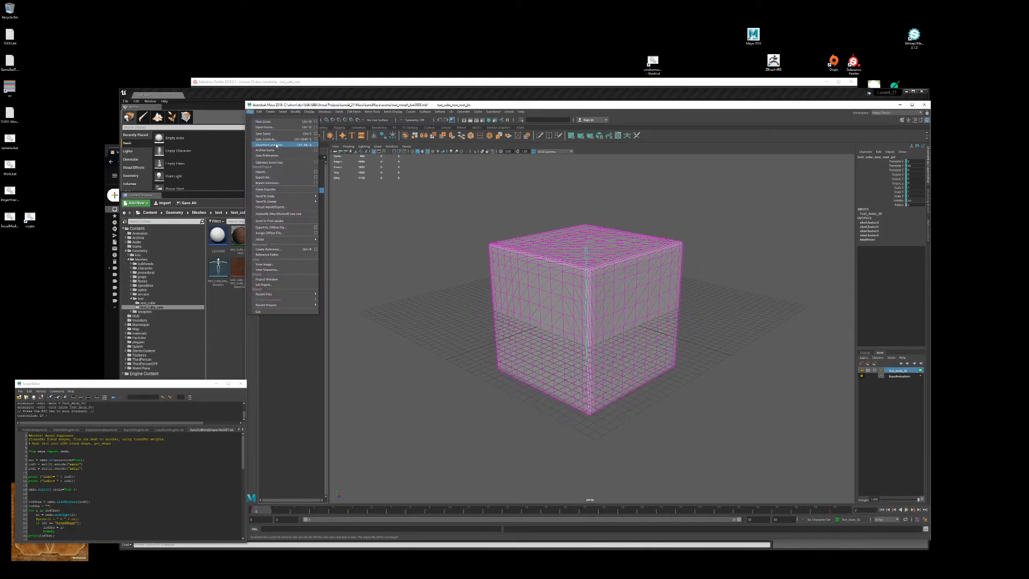
click(279, 183)
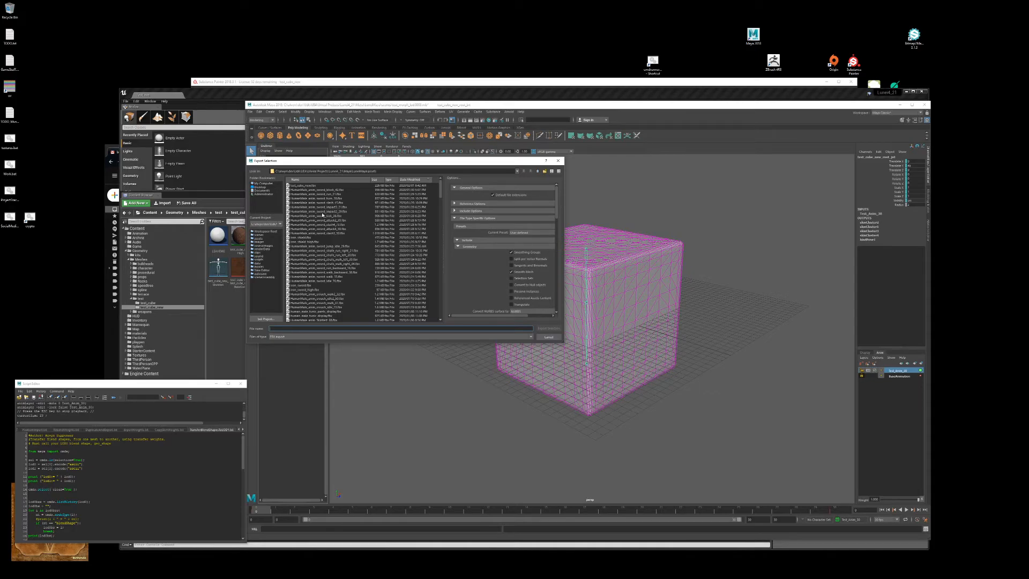
click(312, 185)
click(308, 329)
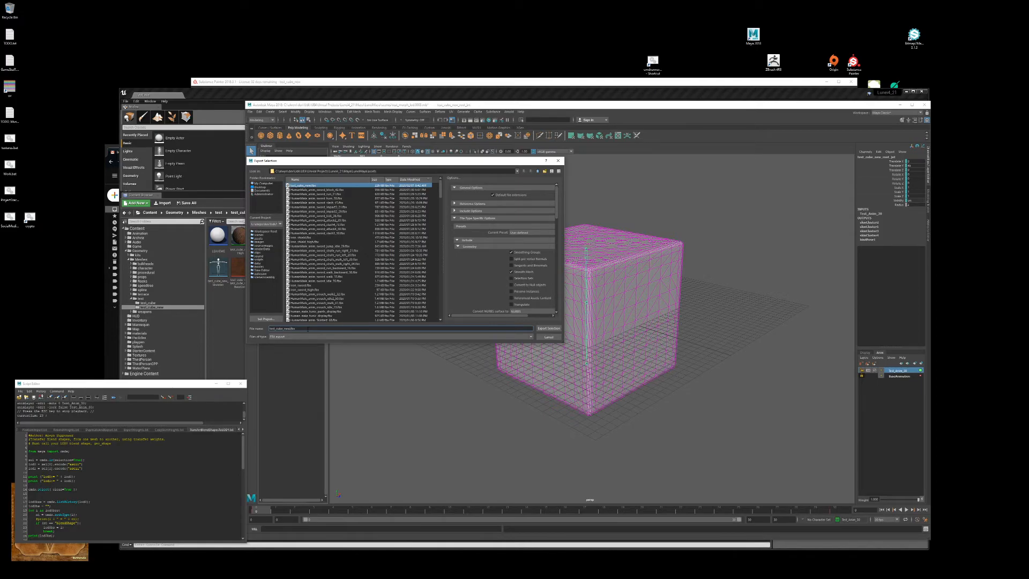
text(_test_anim_30)
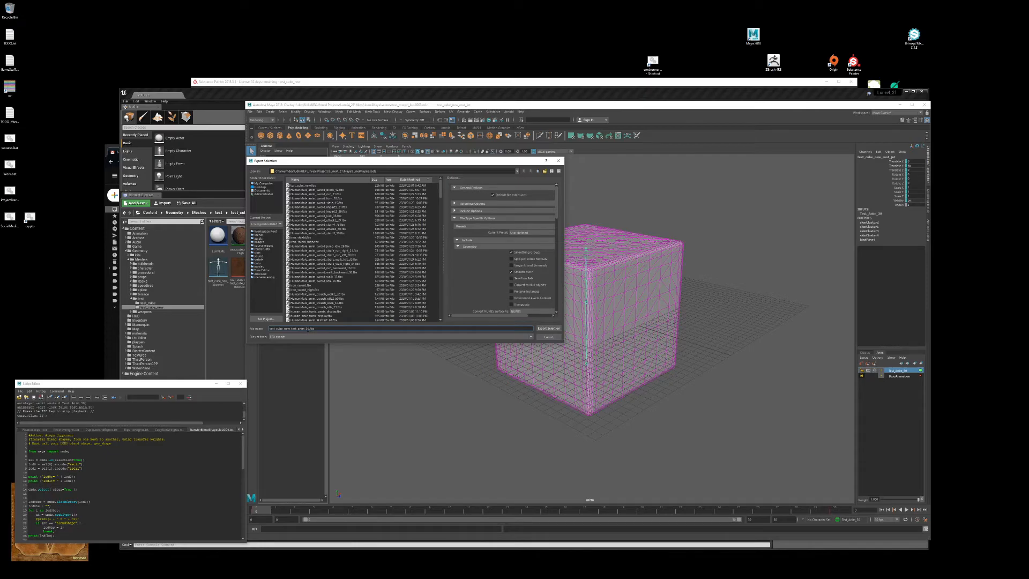
Step: Enable Bake Animation, export the selection, and review and close the export warnings
scroll(467, 278, down, 5)
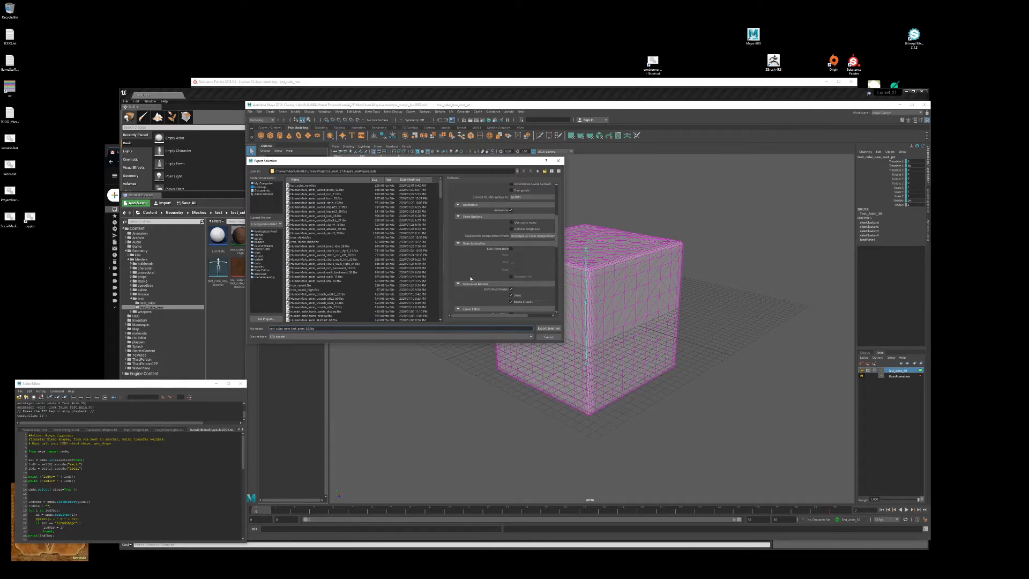
click(510, 250)
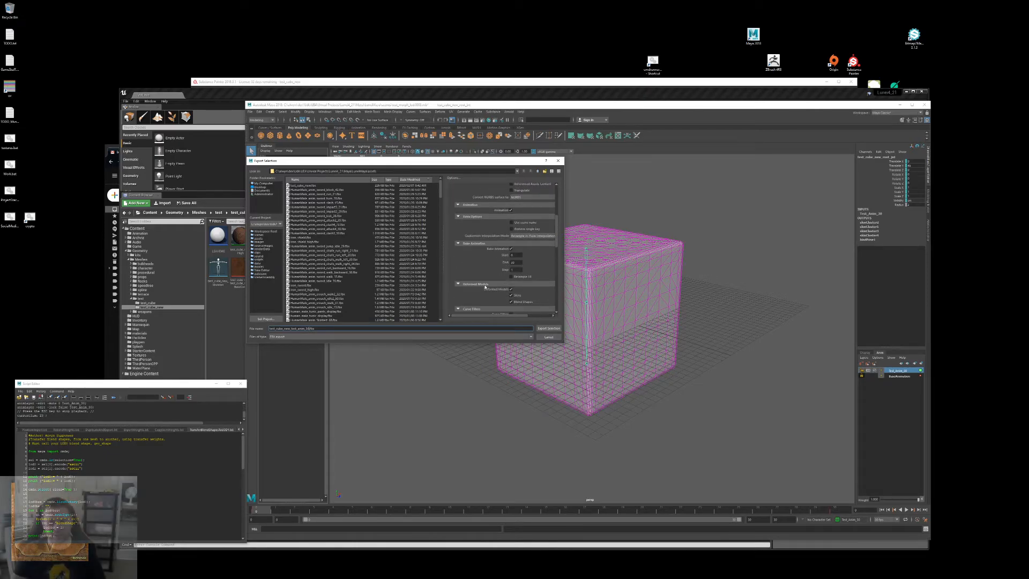
click(549, 328)
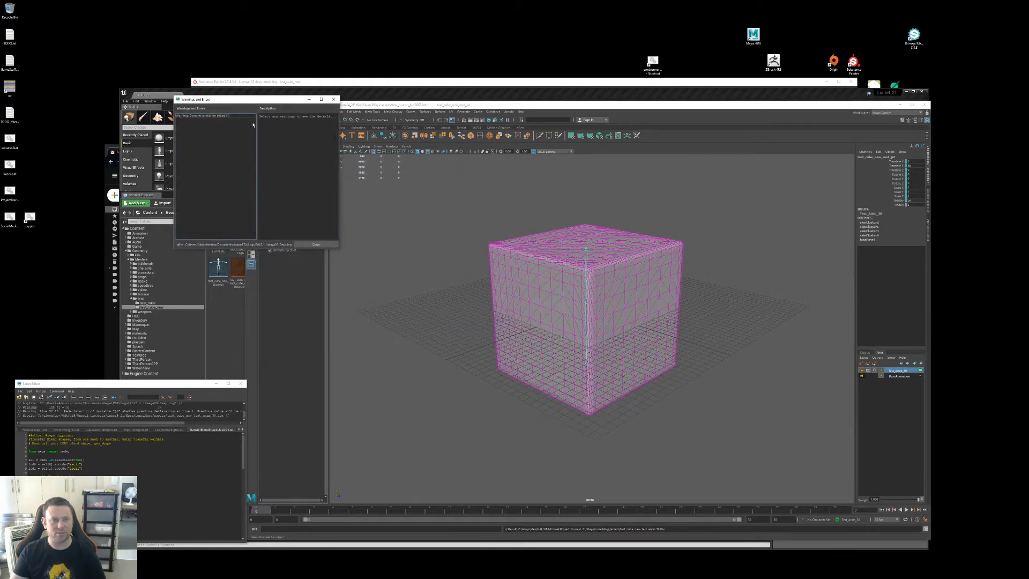
click(241, 116)
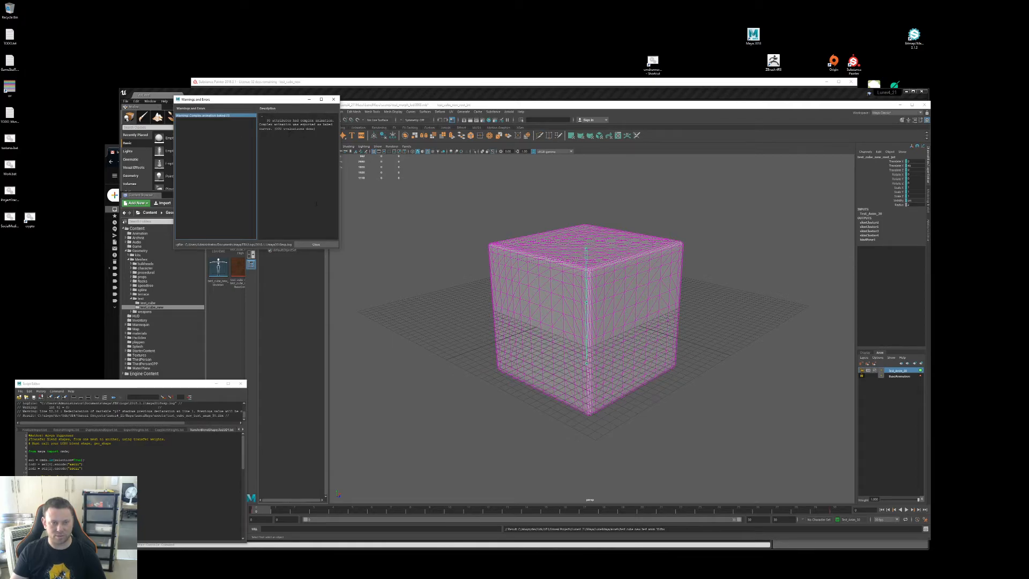
click(316, 244)
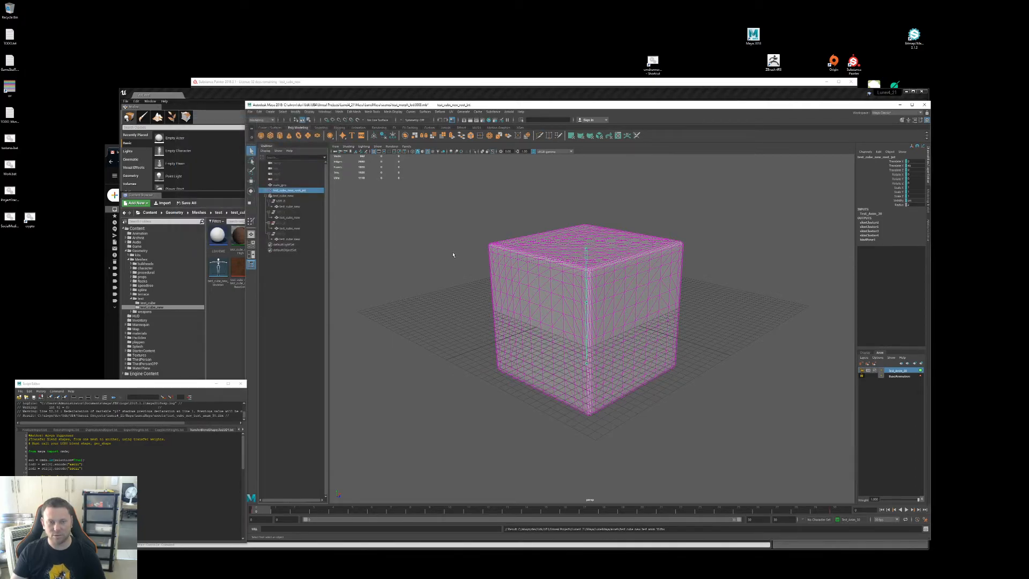
Step: Import test_cube_new_test_anim_30.fbx into the test_cube_new folder in Unreal and preview the resulting animation
key(alt+Tab)
key(alt+Tab)
key(alt+Tab)
key(alt+Tab)
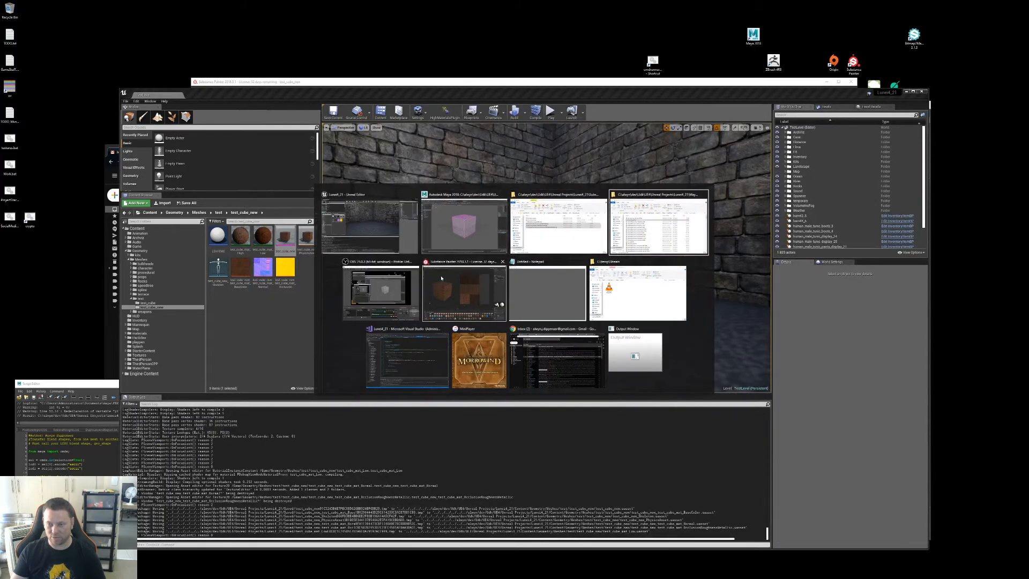
drag(533, 368, 253, 337)
key(alt+Tab)
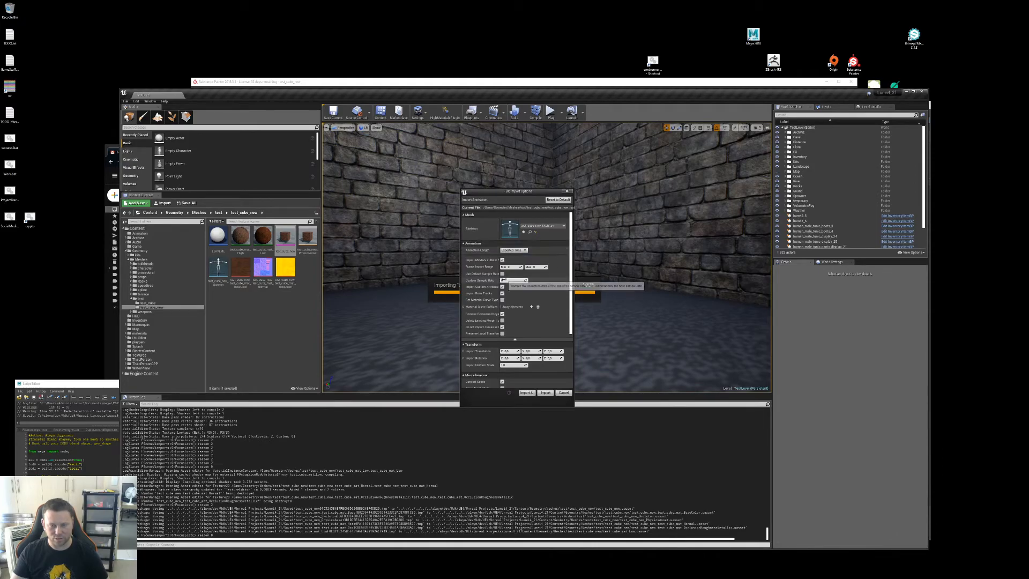
click(545, 393)
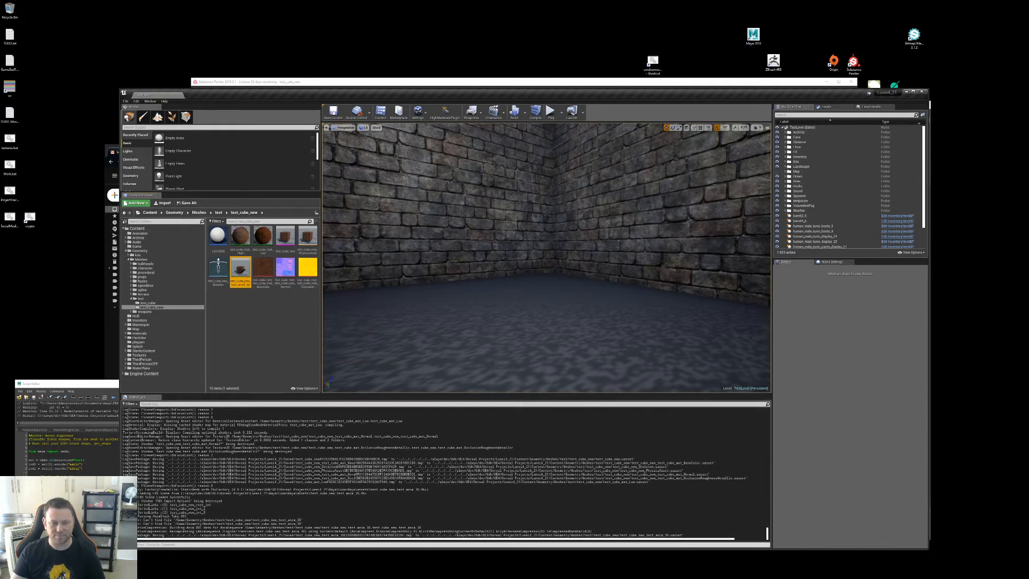
drag(185, 198, 209, 95)
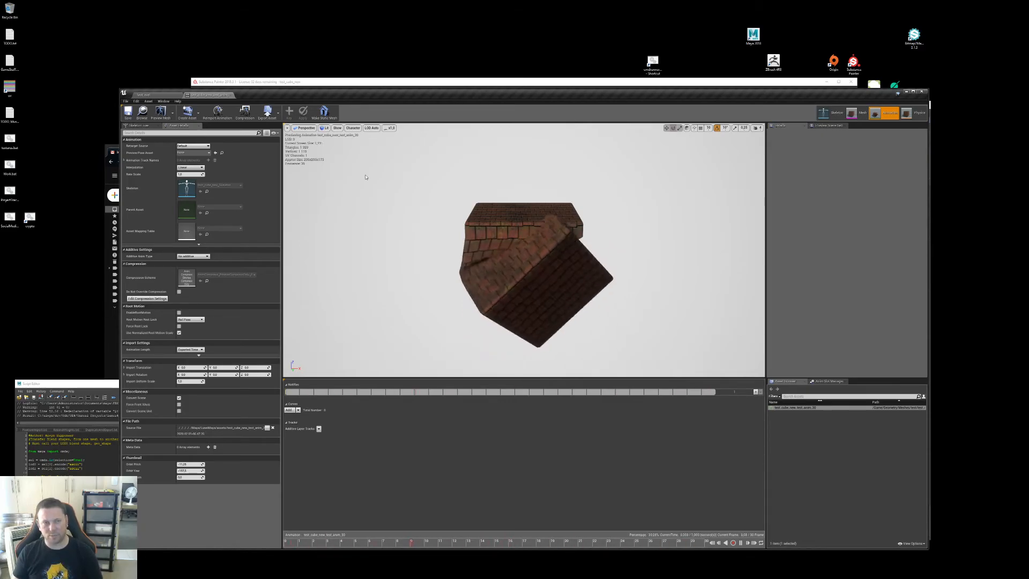
click(231, 95)
Step: In Maya, check the order of the input operations on the LOD_0 cube mesh and close the list
key(alt+Tab)
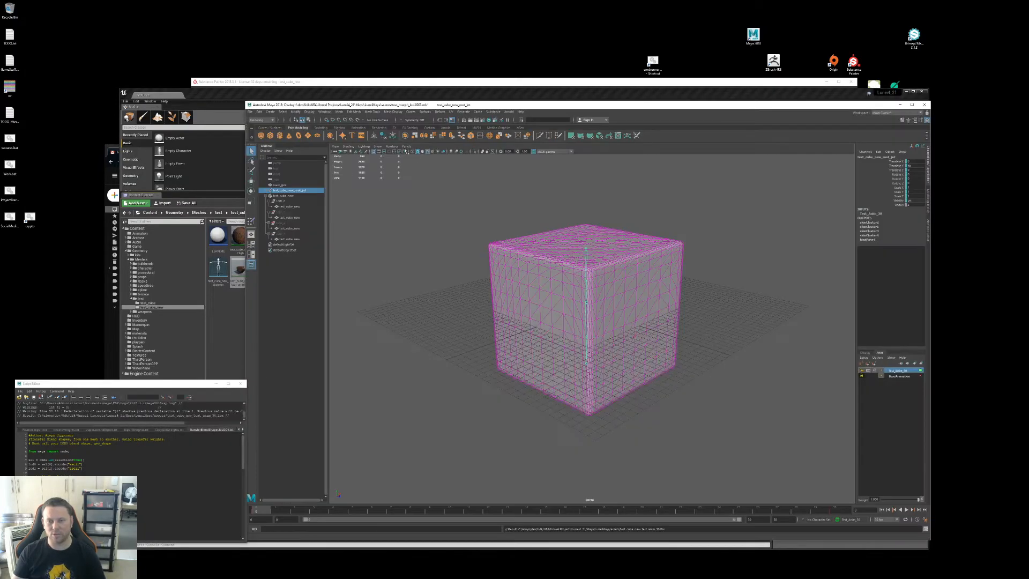
click(300, 197)
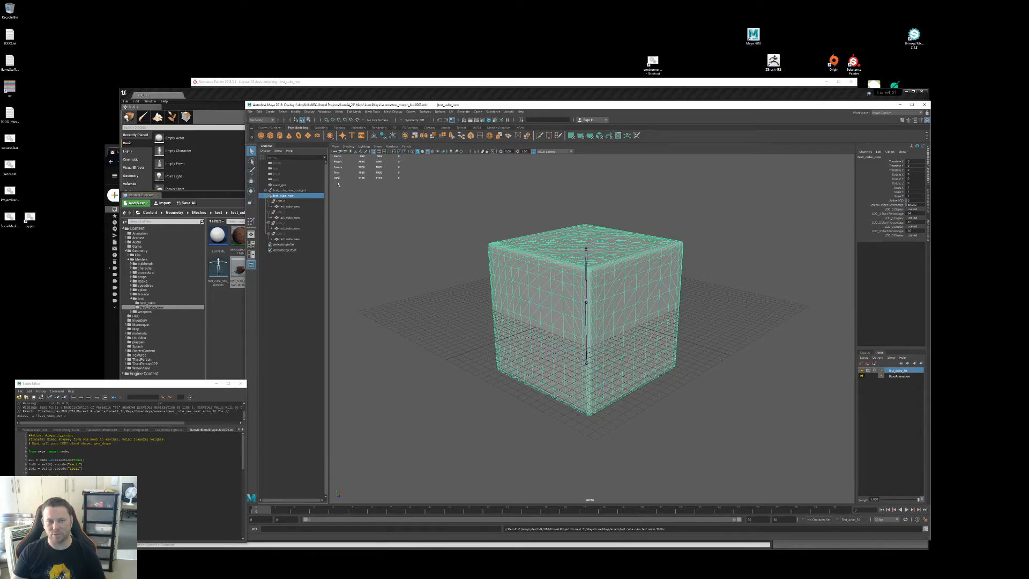
click(306, 208)
click(440, 119)
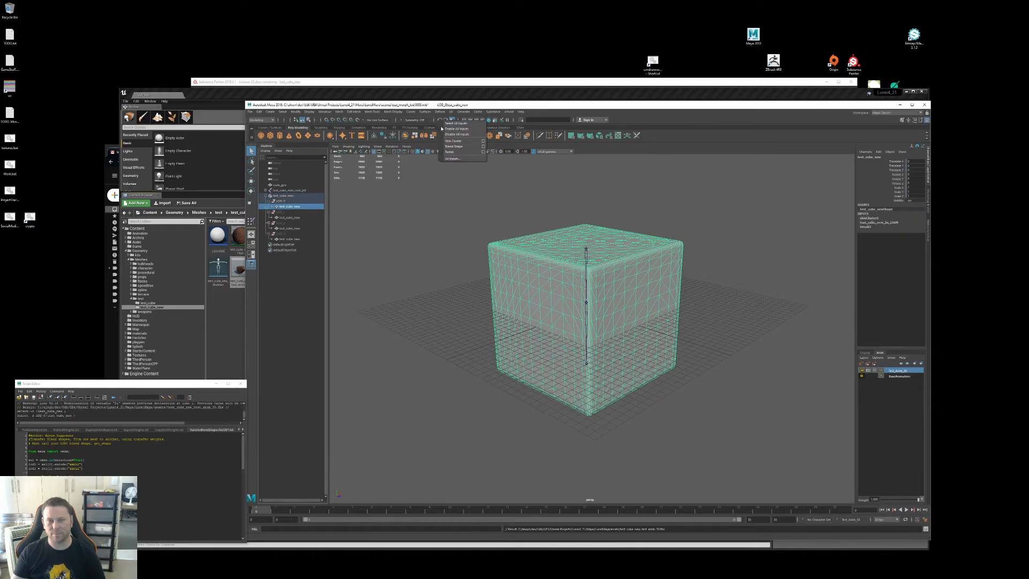
click(453, 159)
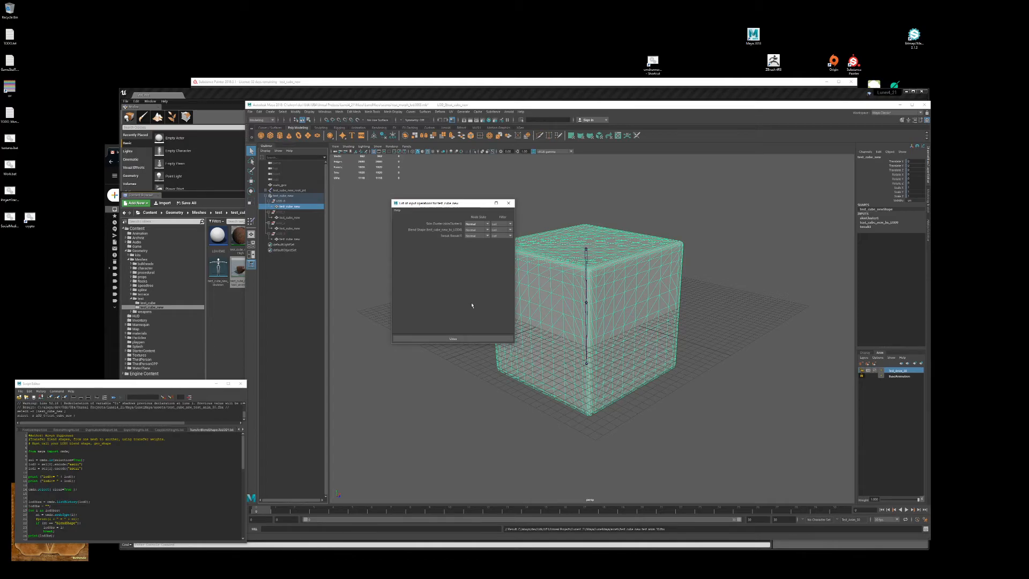
click(478, 339)
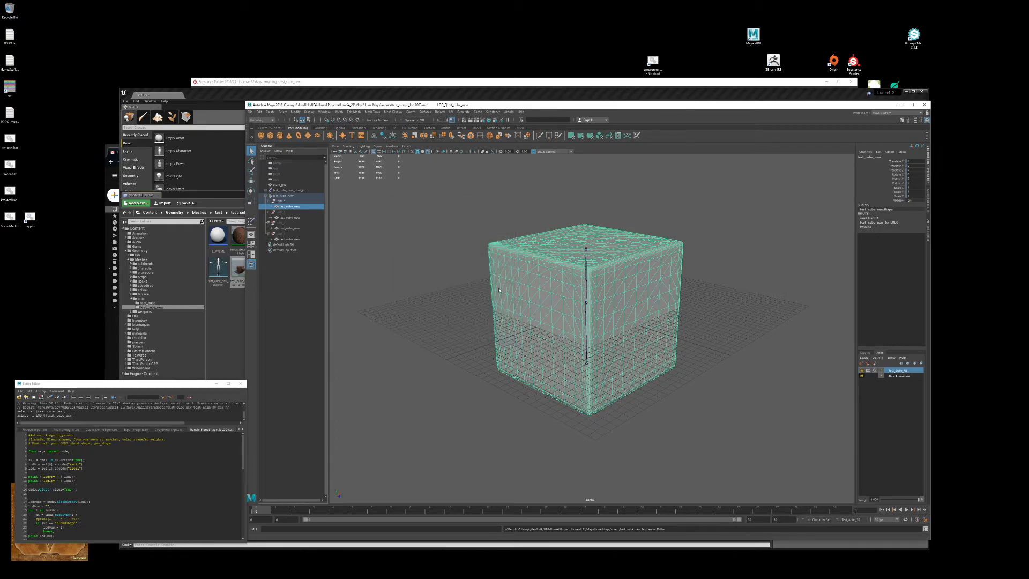
Step: Switch to Unreal and create an Actor Blueprint class named test_bp in the test_cube_new folder
key(alt+Tab)
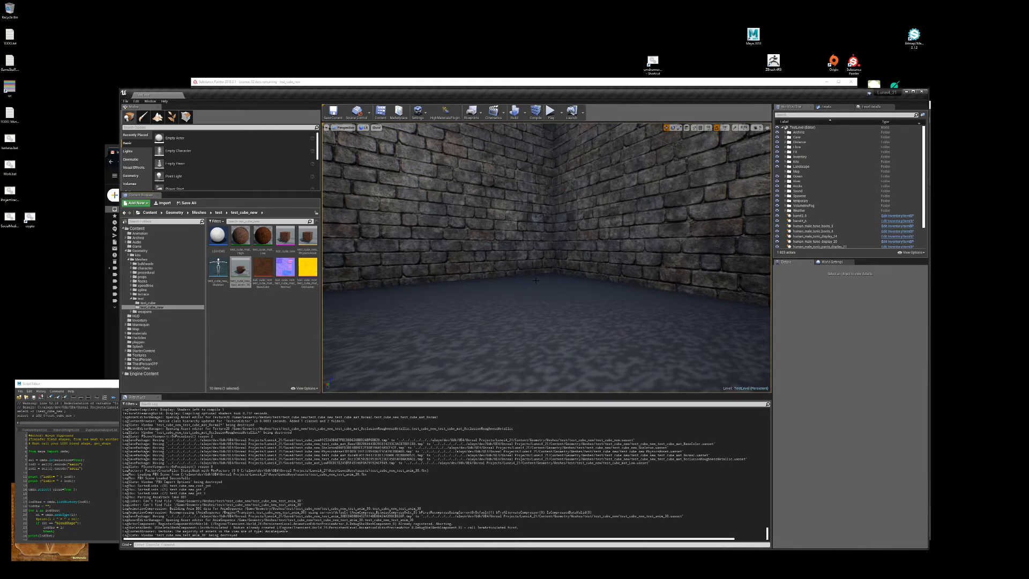
click(251, 315)
right_click(243, 313)
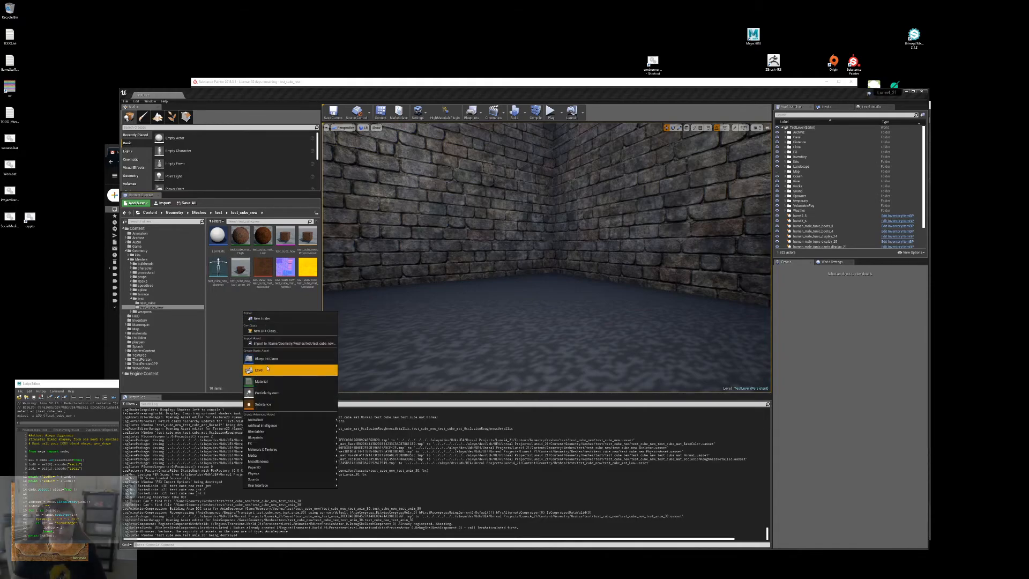
click(291, 355)
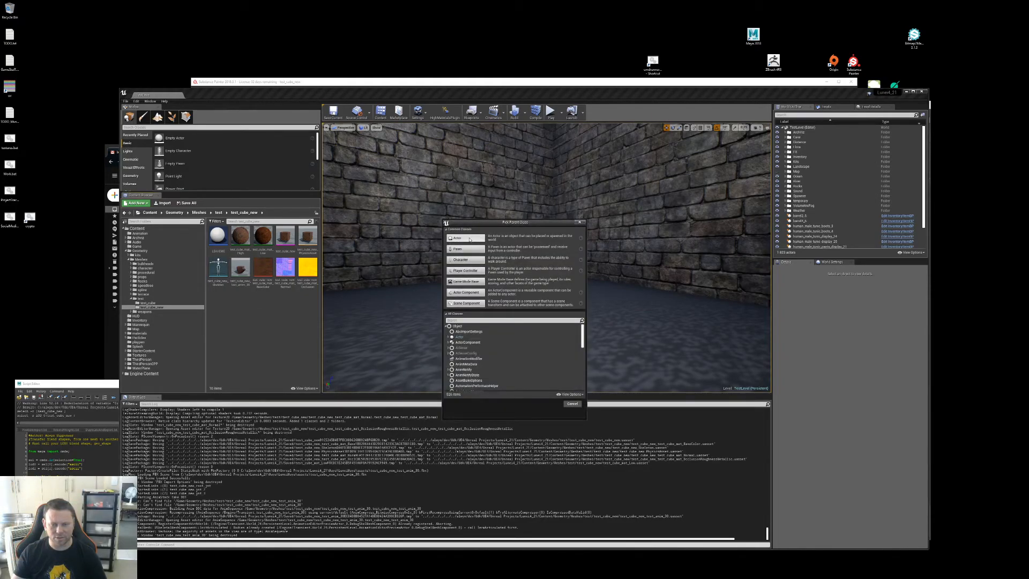
click(466, 240)
text(test_bp)
key(Return)
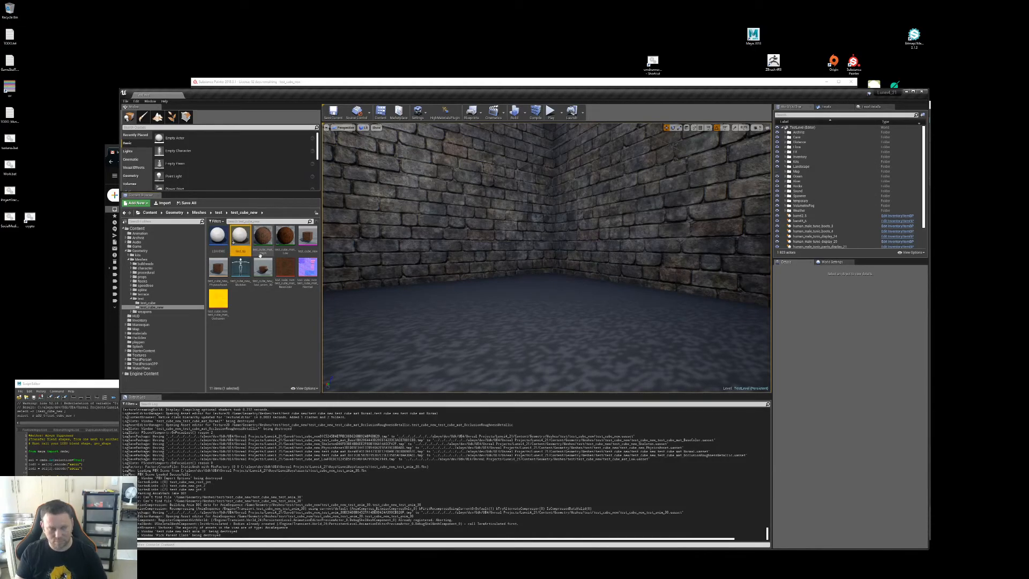
Step: Place test_bp in the level near the wall corner and open its blueprint editor docked in the main window
drag(236, 238, 539, 224)
double_click(232, 243)
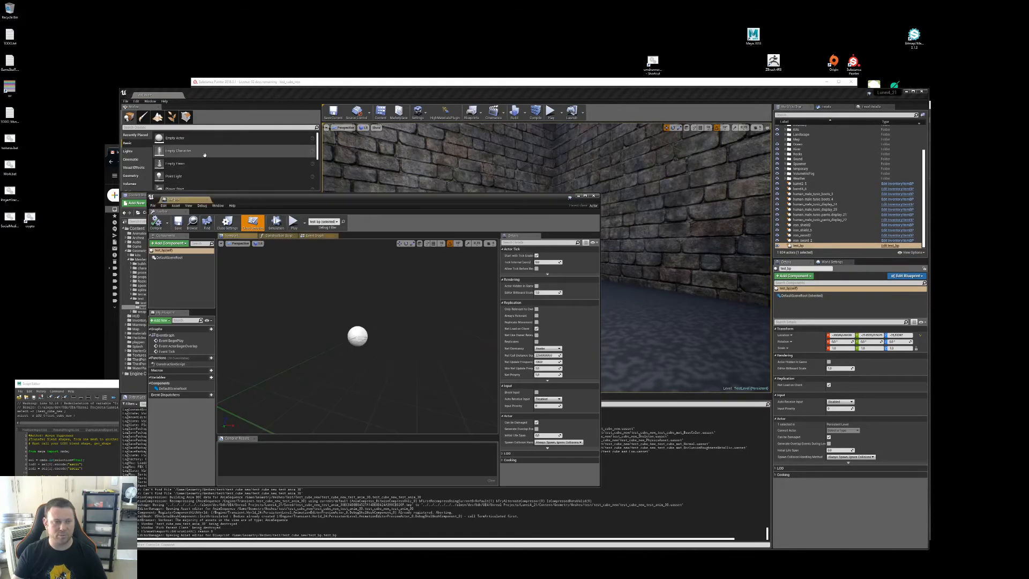
drag(186, 200, 198, 95)
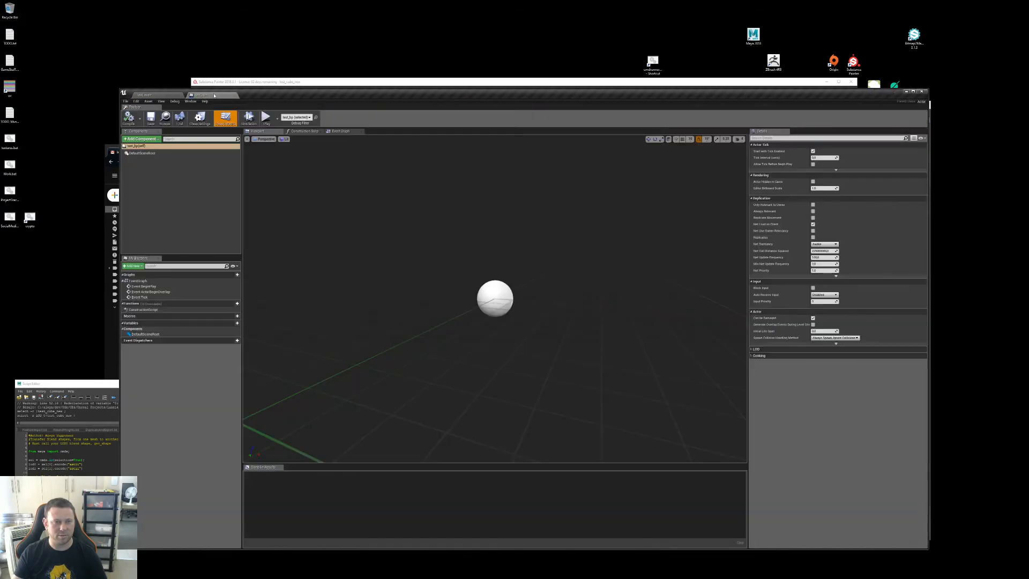
Step: Add the test_cube_new skeletal mesh as a component of the test_bp blueprint, keeping its default name
click(155, 95)
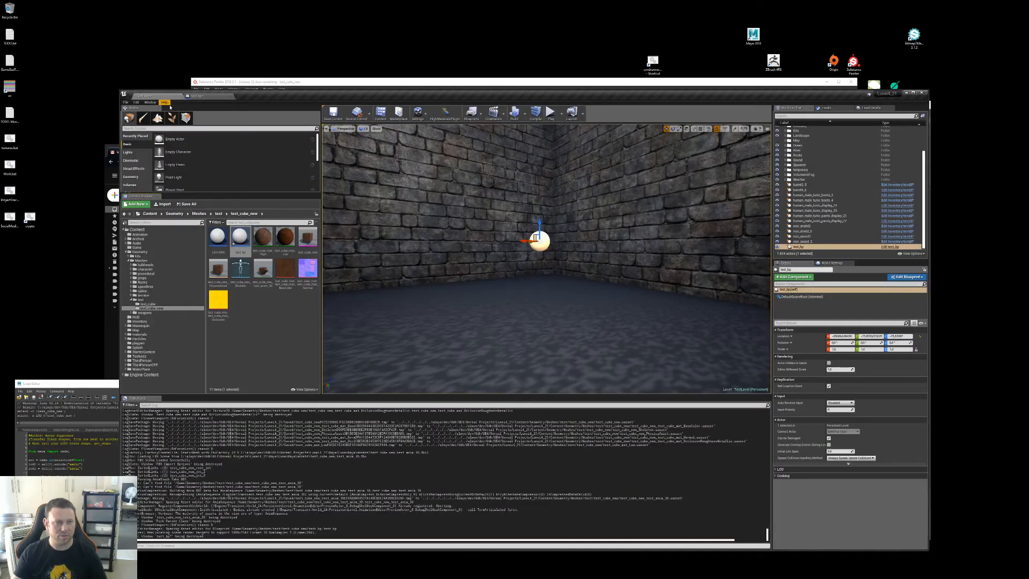
click(286, 238)
click(307, 238)
click(207, 101)
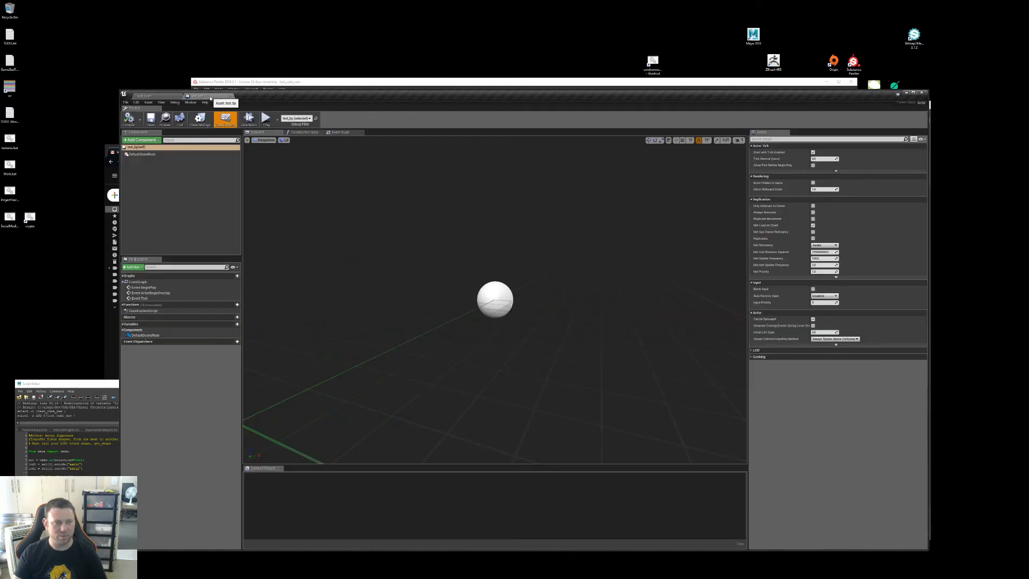
click(141, 139)
click(155, 204)
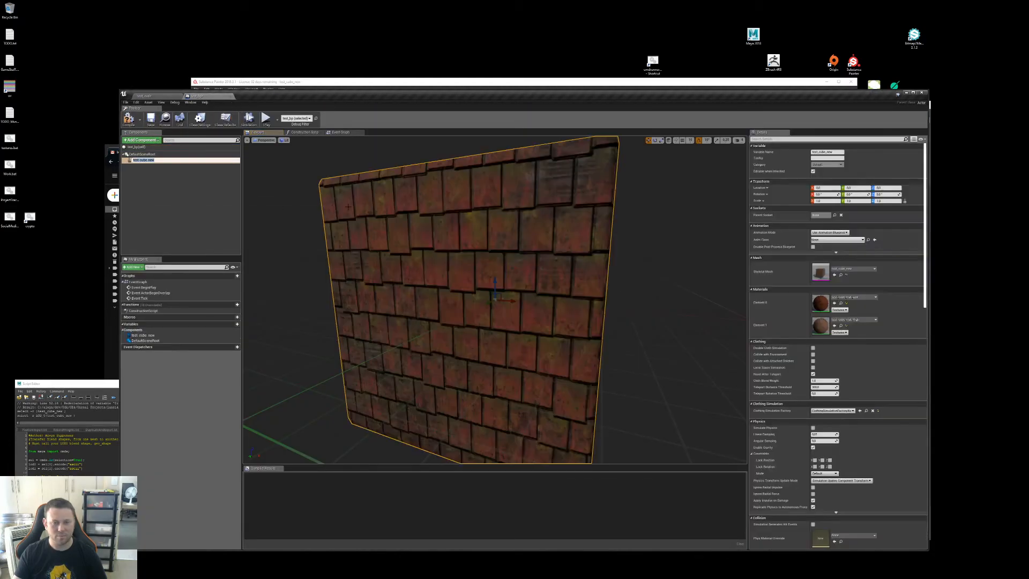
key(Return)
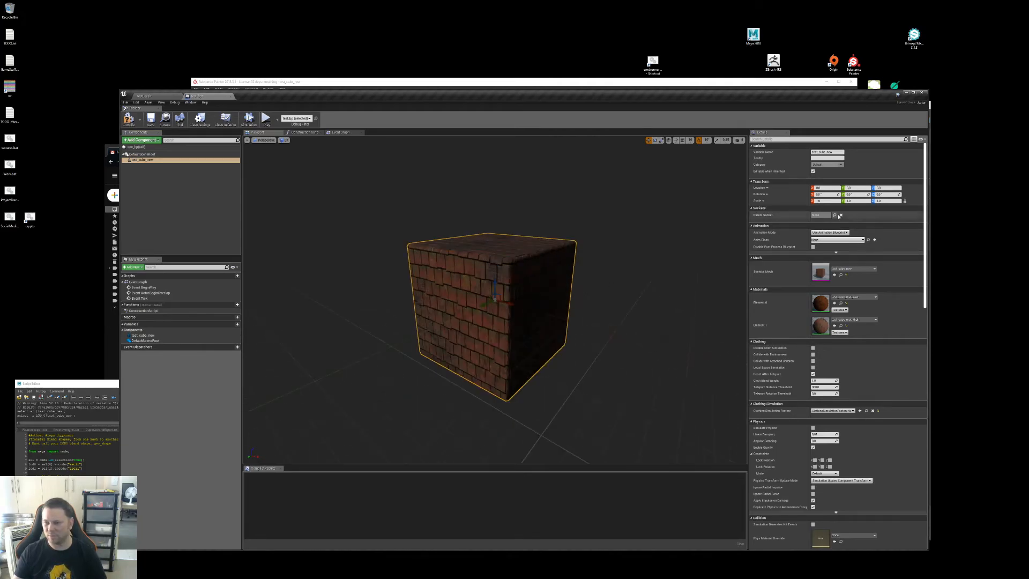
Step: Set the mesh component to Use Animation Asset with the test_cube_new_test_anim_30 sequence, and compile and save test_bp
click(831, 232)
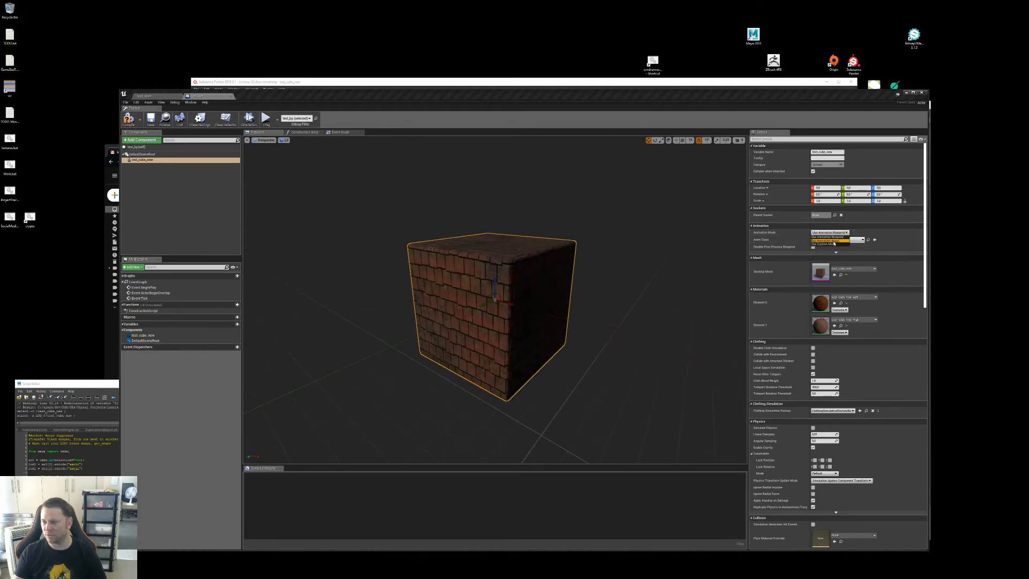
click(846, 243)
click(847, 243)
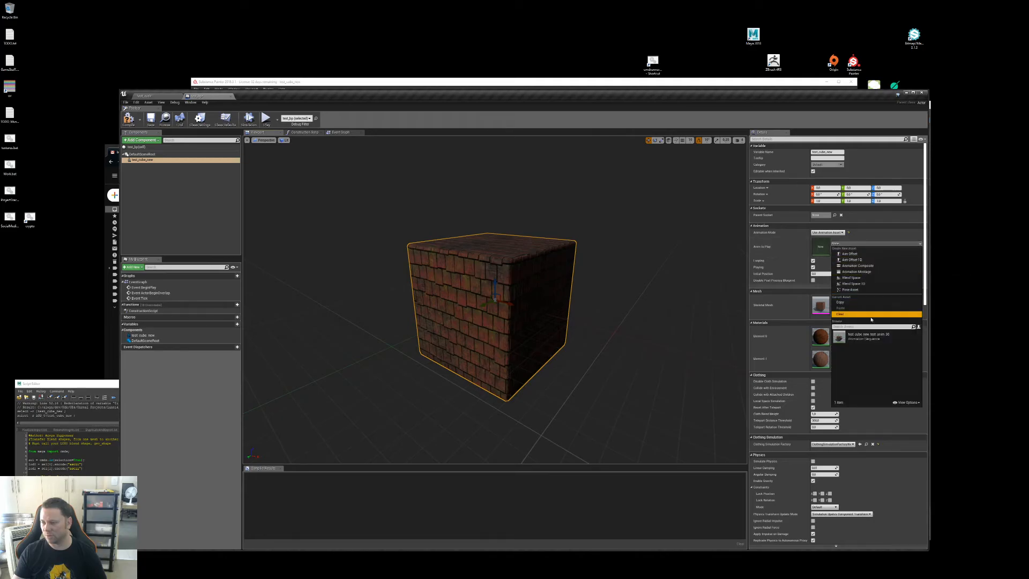
click(869, 336)
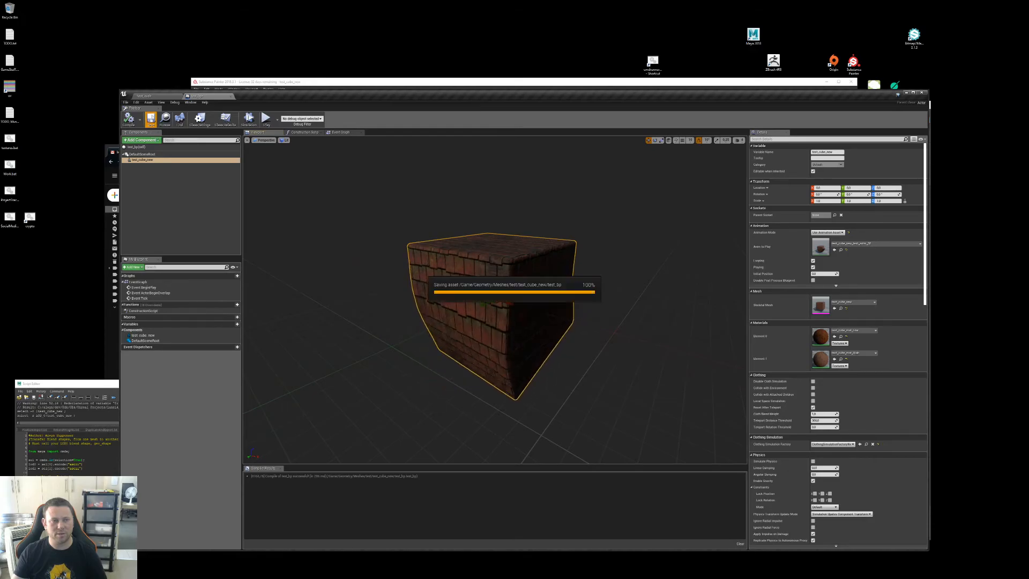
Step: Return to the level, play it to watch the animated cube, and stop the session
click(159, 97)
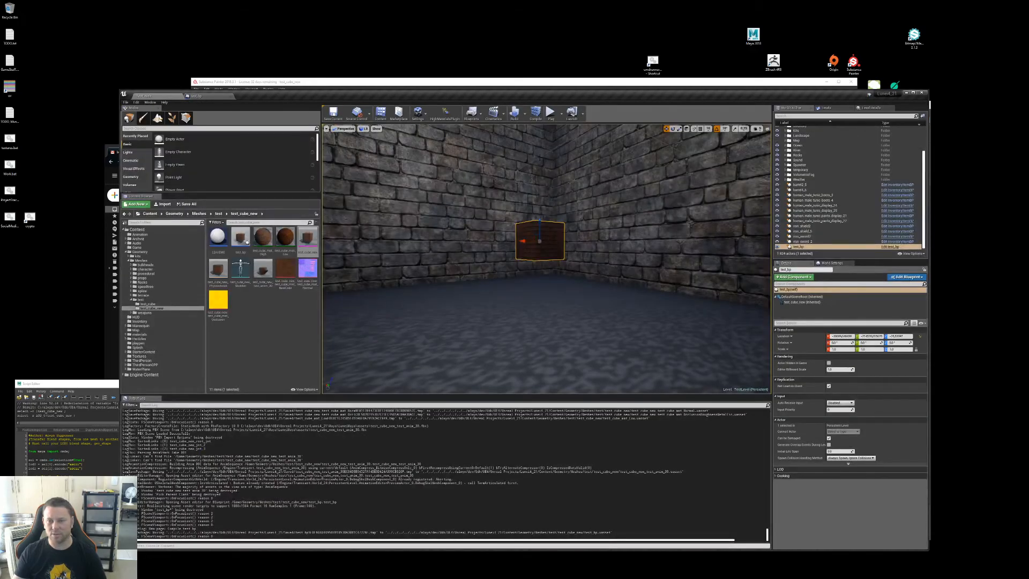
click(550, 112)
key(w)
key(e)
key(e)
key(e)
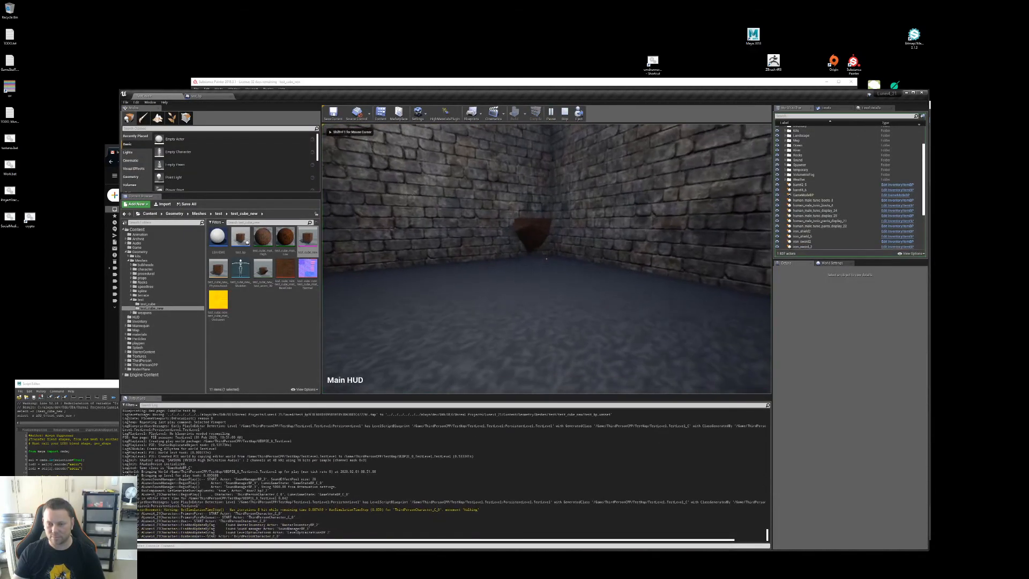
key(Escape)
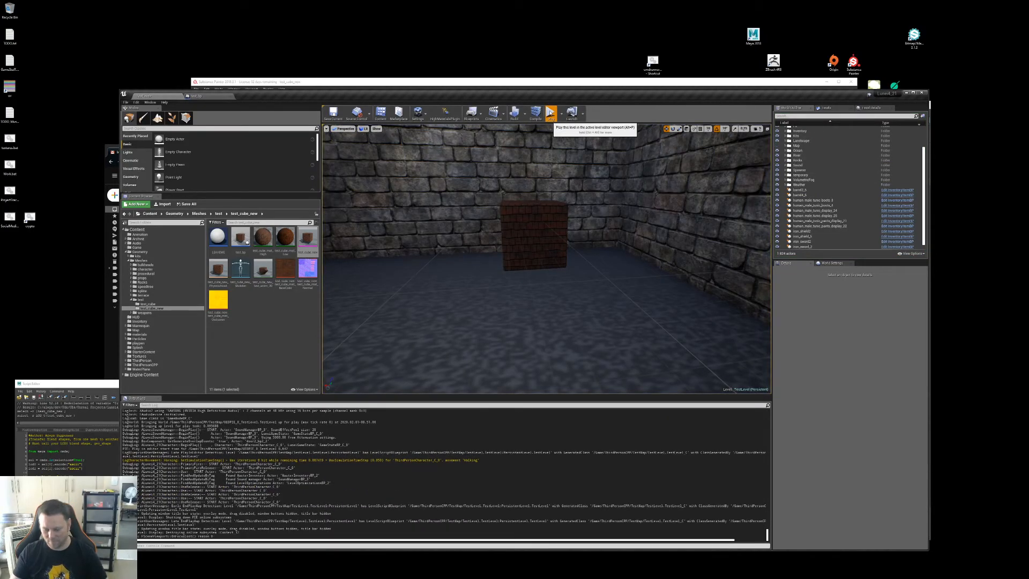
Step: Play the level again, minimize the recording software's window, and give the game view control
click(550, 113)
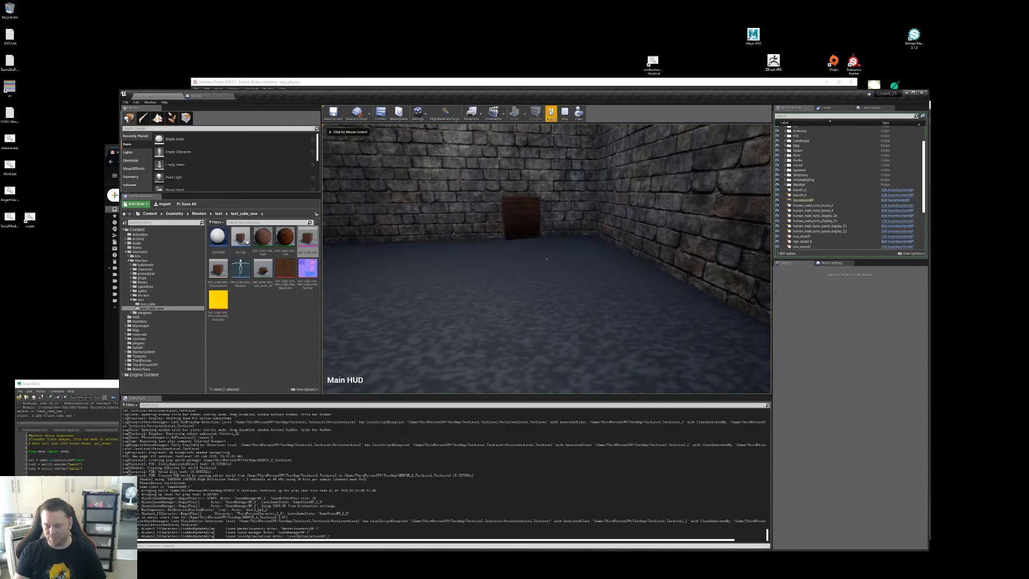
key(alt+Tab)
key(alt+Tab)
key(alt+Tab)
key(alt+Tab)
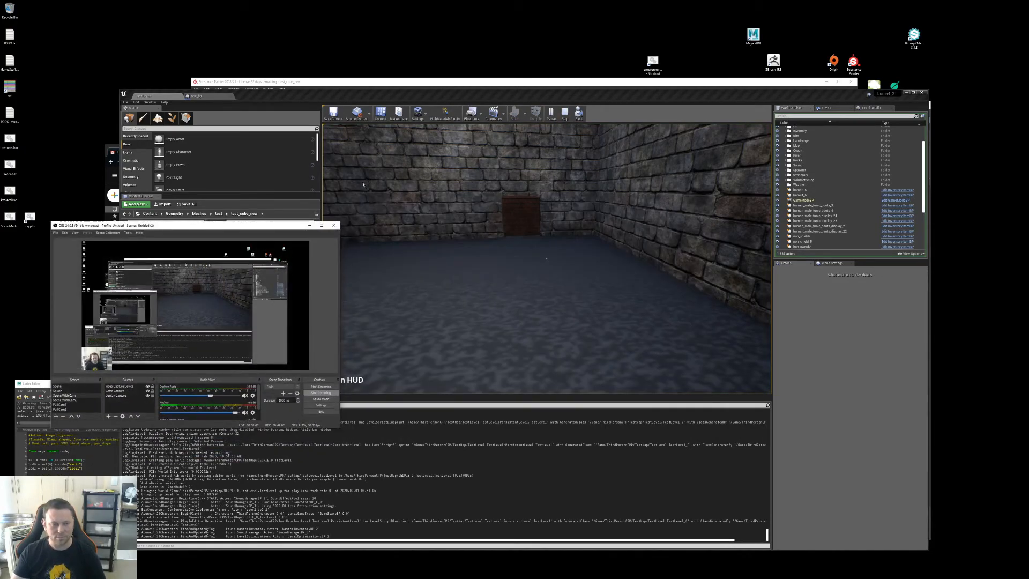
click(309, 225)
click(546, 265)
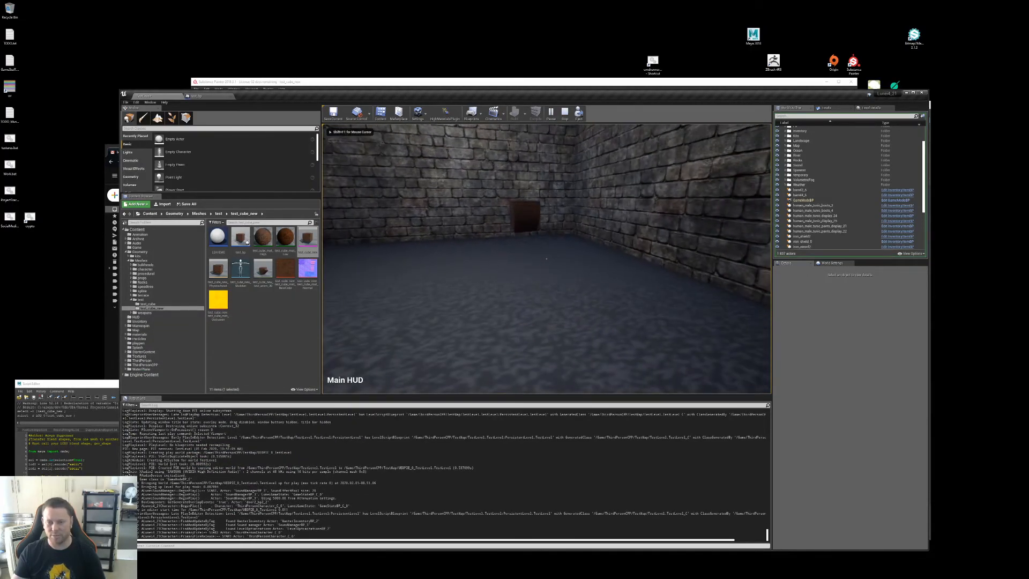
Step: Run the console commands r.Streaming.PoolSize 0, stat fps and stat unit in the running game
key(grave)
key(Up)
key(Up)
key(Up)
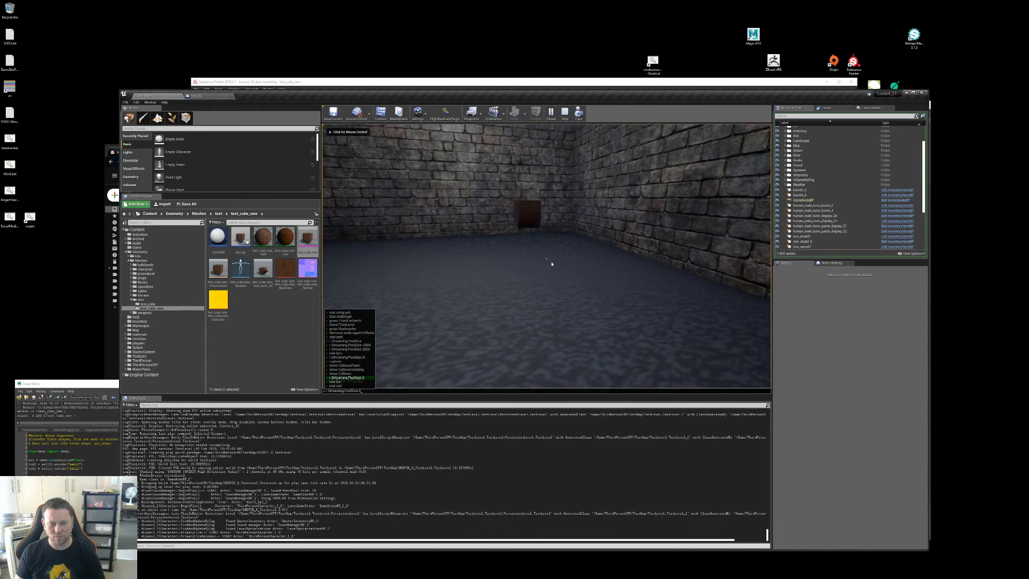
key(Return)
key(grave)
key(Up)
key(Up)
key(Up)
key(Return)
key(grave)
key(Up)
key(Up)
key(Up)
key(Return)
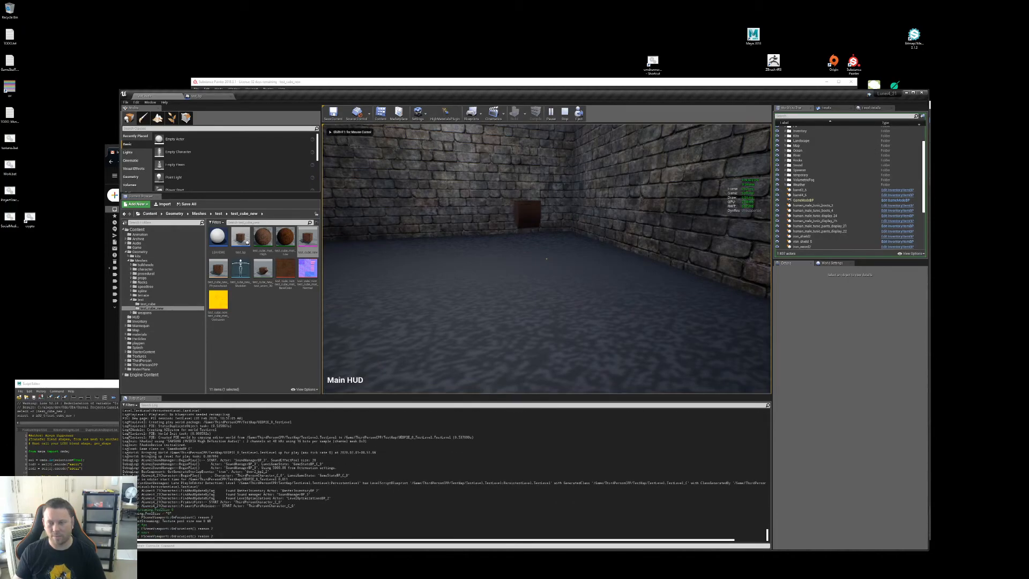
Step: Walk around the animated cube in full-screen and normal view to examine its animation and the performance stats
key(w)
key(F11)
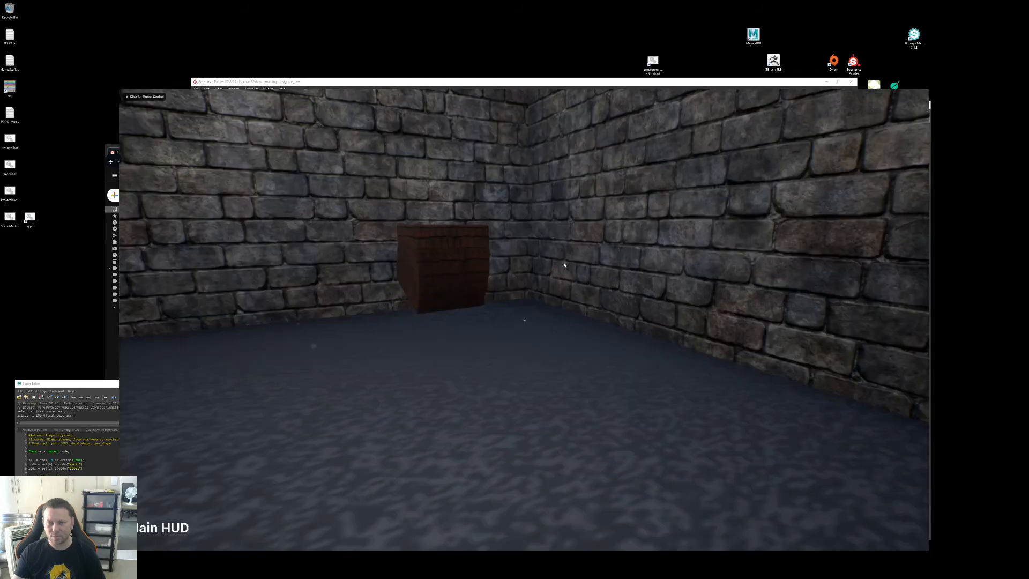
click(564, 262)
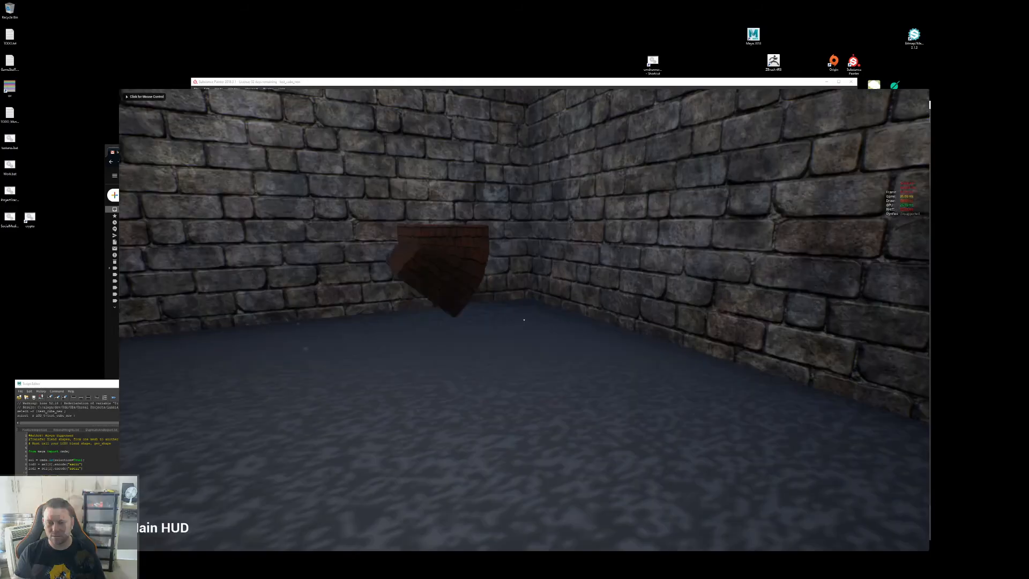
key(w)
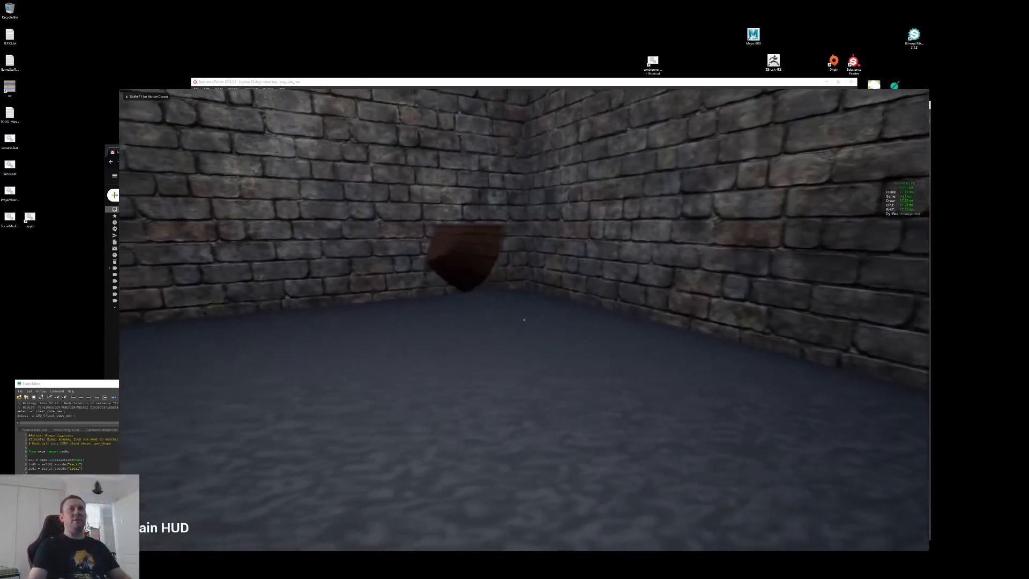
key(F11)
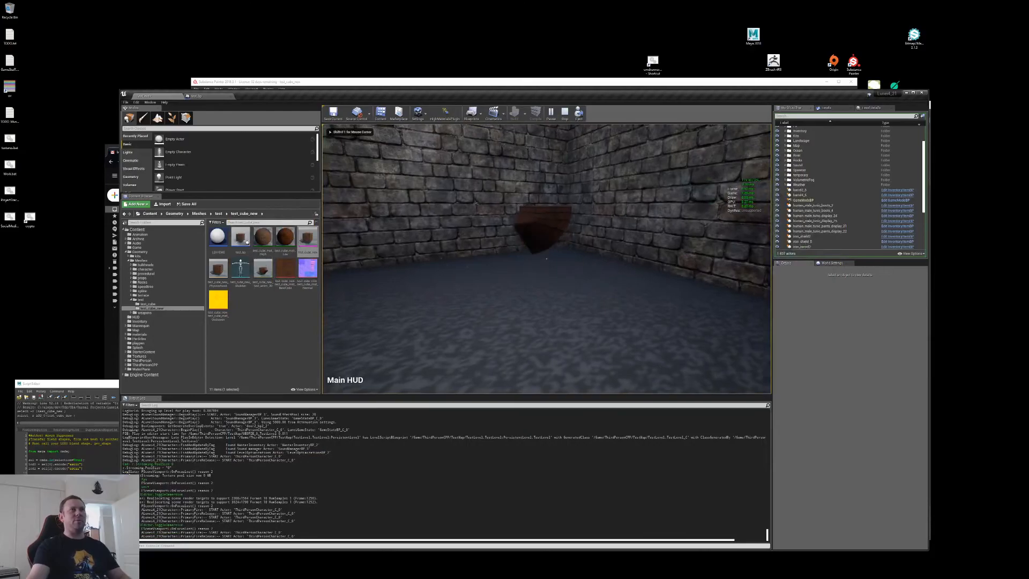
key(w)
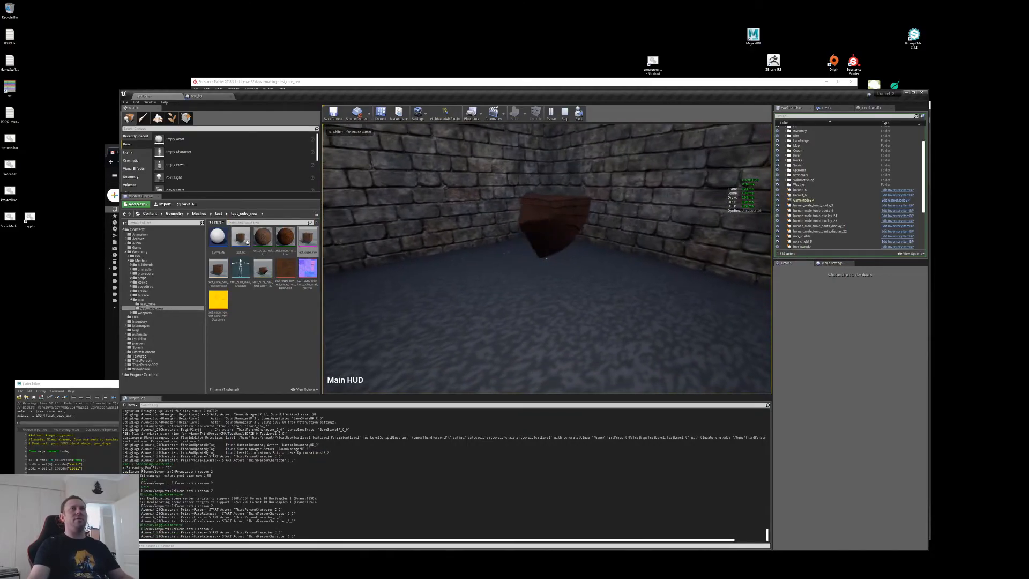
key(s)
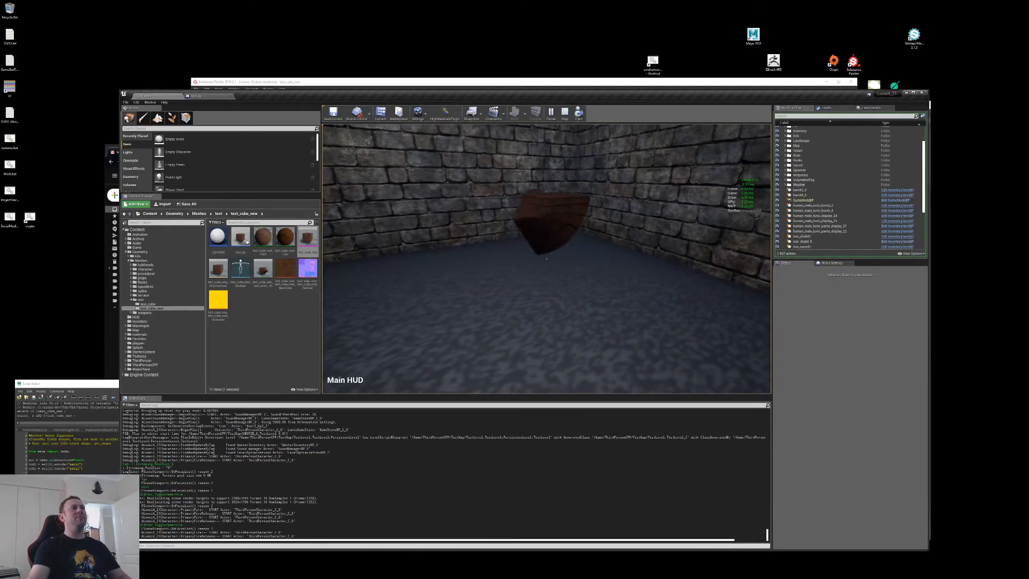
key(grave)
key(Up)
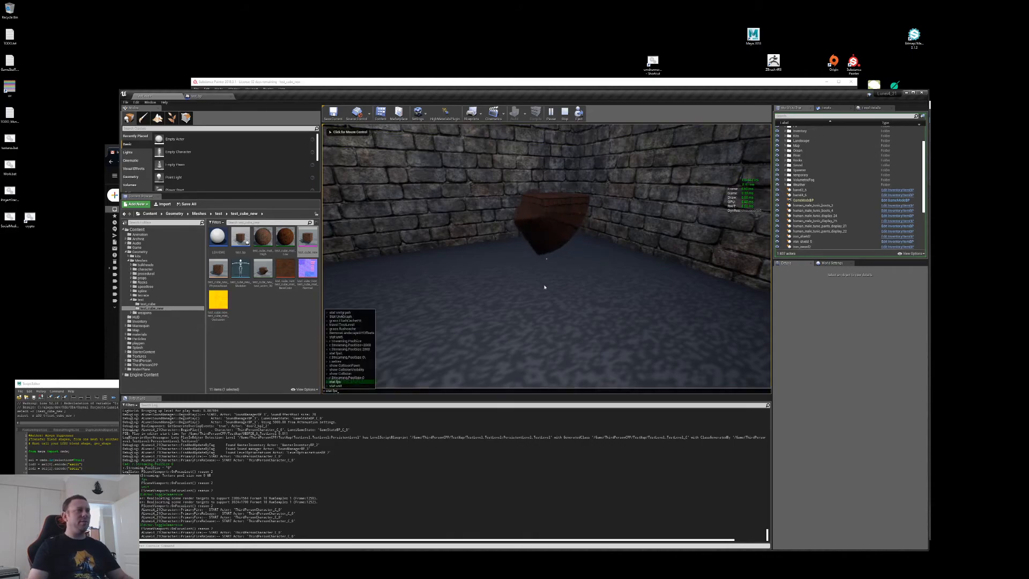
key(Up)
key(Up)
key(Up)
key(Up)
key(Up)
key(Up)
key(Up)
key(Up)
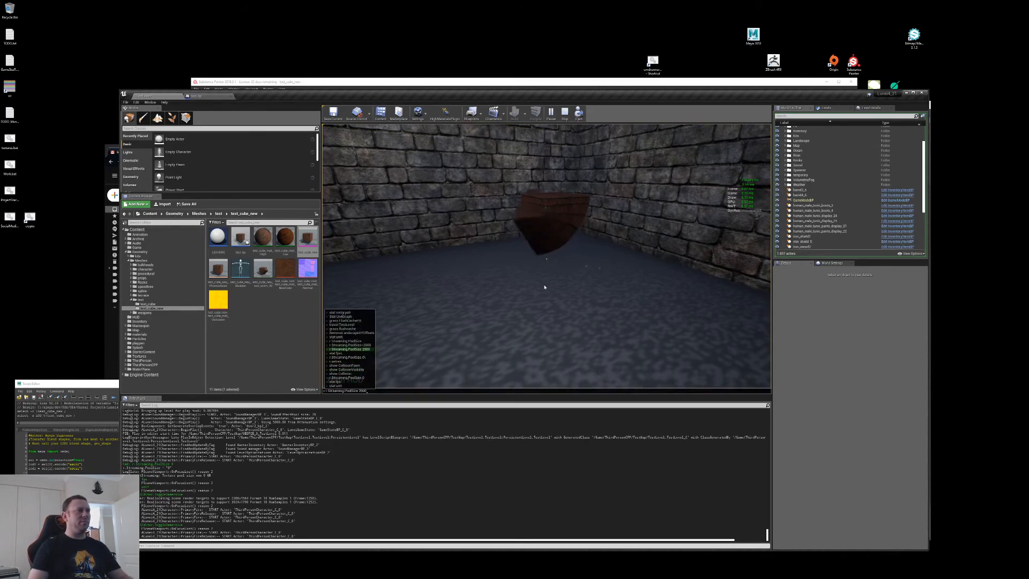
key(grave)
key(grave)
key(s)
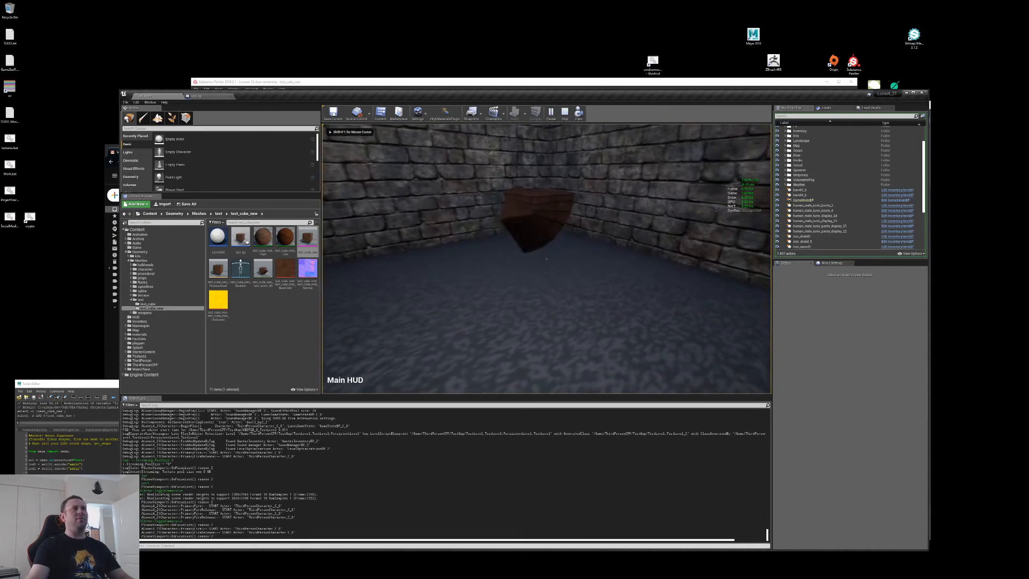
key(grave)
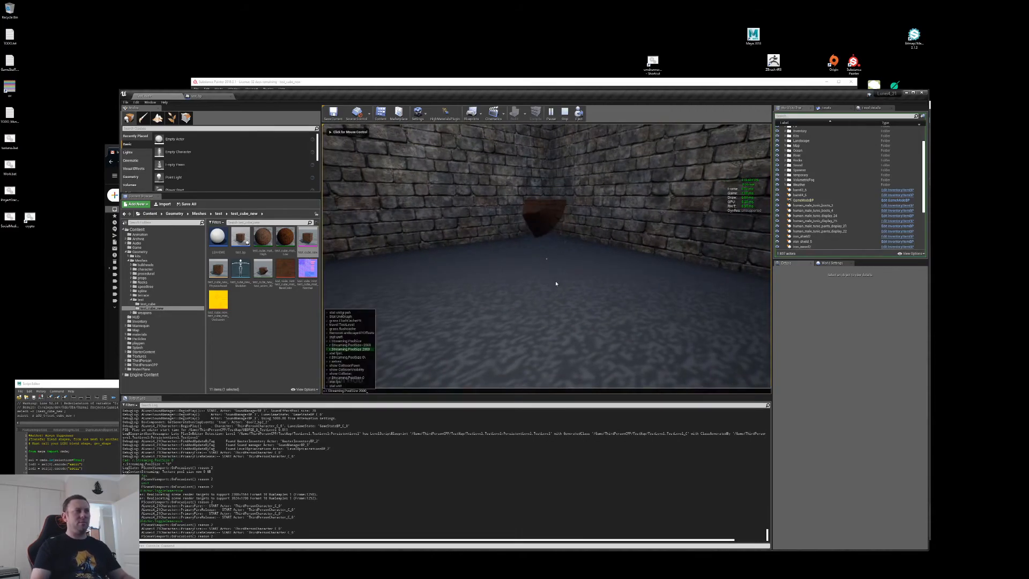
key(BackSpace)
key(BackSpace)
key(BackSpace)
key(BackSpace)
key(BackSpace)
key(BackSpace)
key(BackSpace)
key(BackSpace)
key(BackSpace)
key(BackSpace)
key(BackSpace)
key(BackSpace)
key(BackSpace)
key(BackSpace)
key(BackSpace)
key(BackSpace)
key(BackSpace)
key(BackSpace)
key(BackSpace)
key(BackSpace)
key(BackSpace)
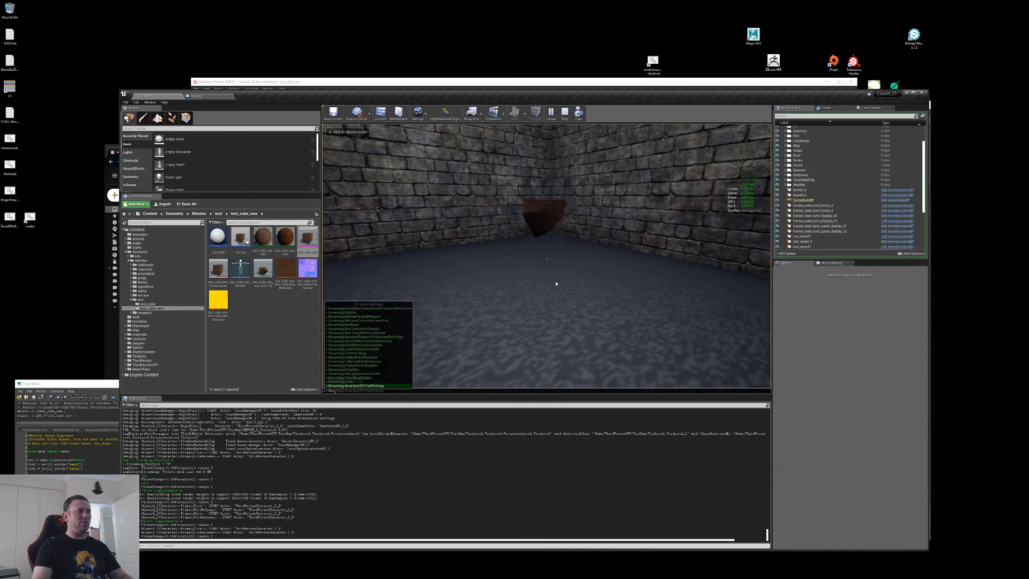
Step: Look through the recent console commands and the available stat commands in the running game
key(grave)
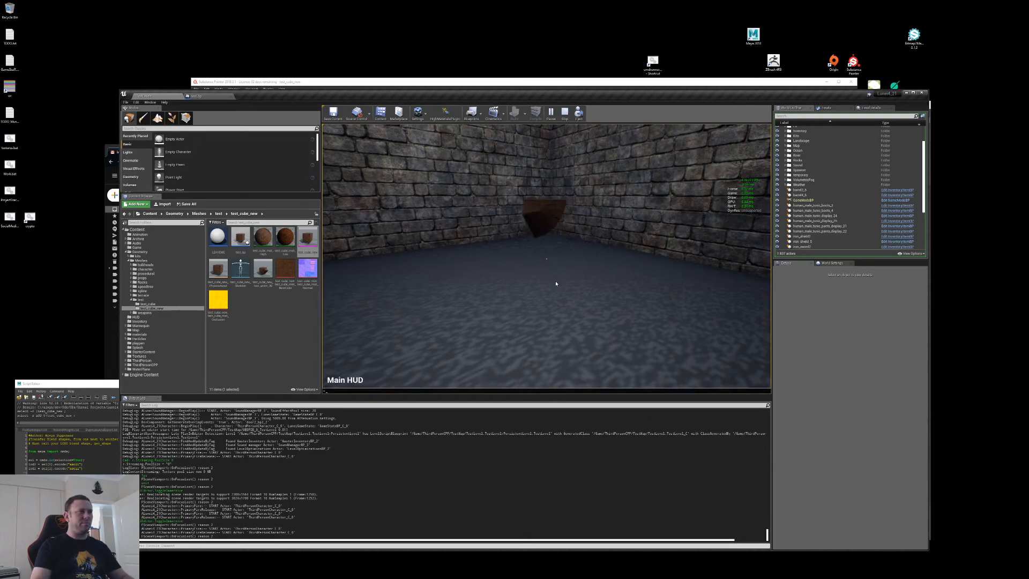
key(Up)
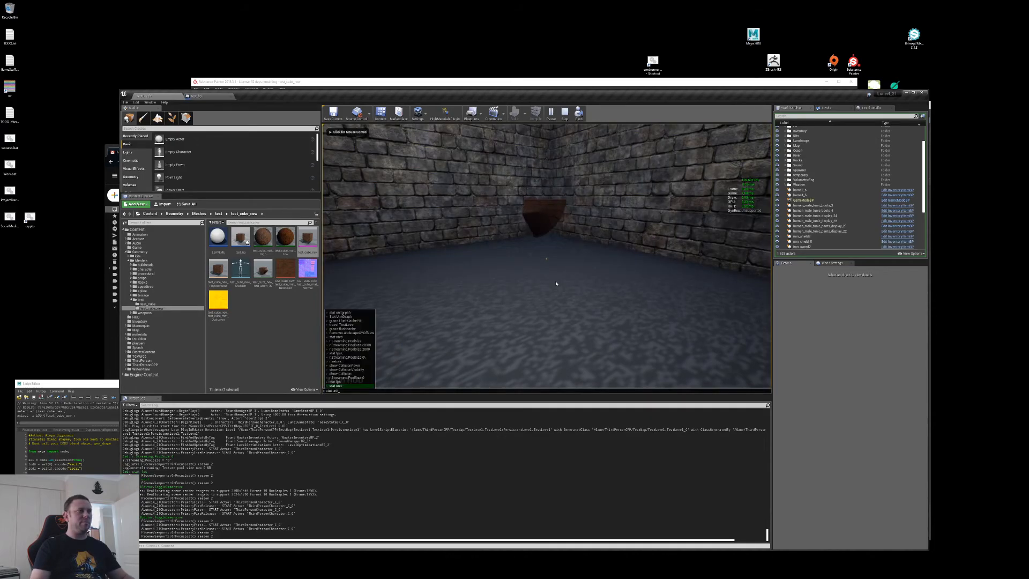
key(Return)
key(Up)
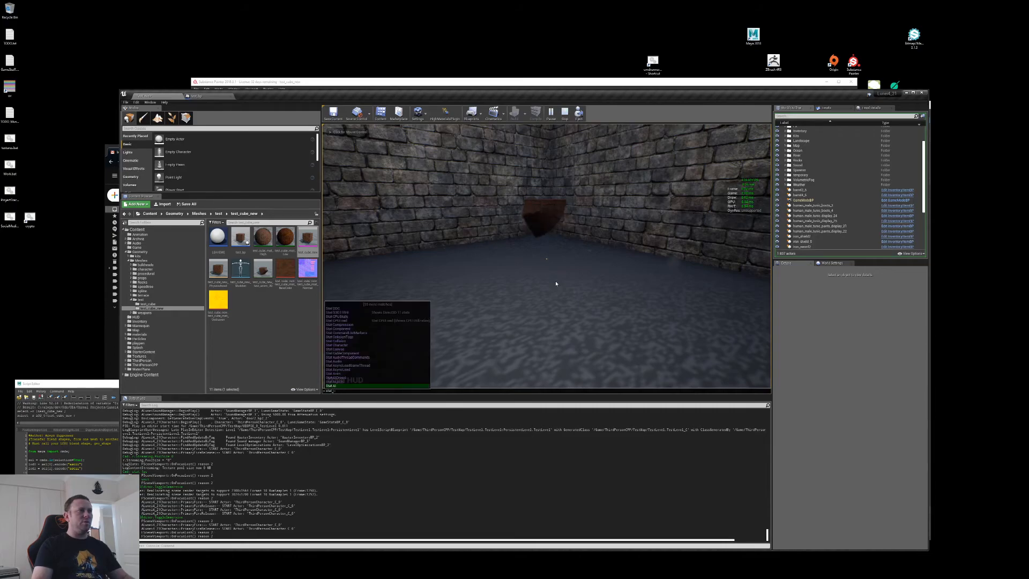
key(Return)
Step: Browse the show and ShowFlag console commands in the running game for one that concerns LODs
text(show)
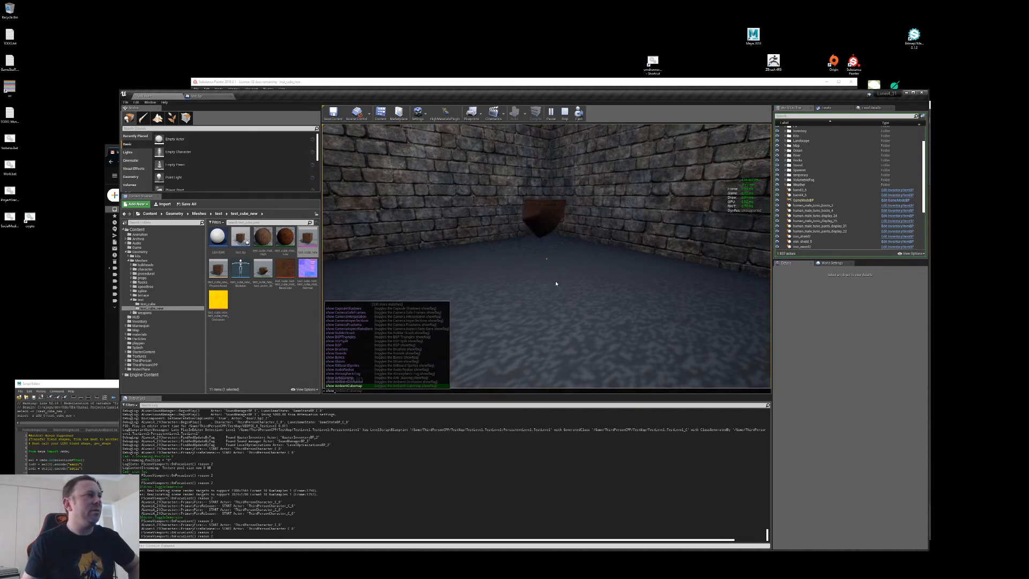
key(Down)
key(Up)
key(Down)
key(Down)
key(Down)
key(Down)
key(Down)
key(Down)
key(Down)
key(Down)
key(Down)
key(Down)
key(Down)
key(Down)
key(Down)
key(Down)
key(Down)
key(Down)
key(Down)
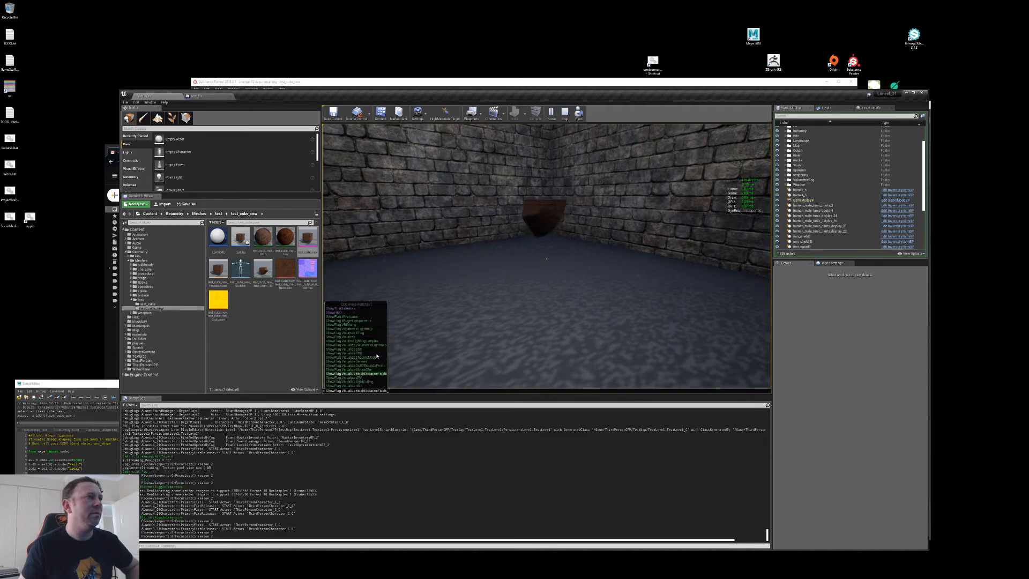
key(Down)
key(Down)
key(Down)
key(Down)
key(Down)
key(Down)
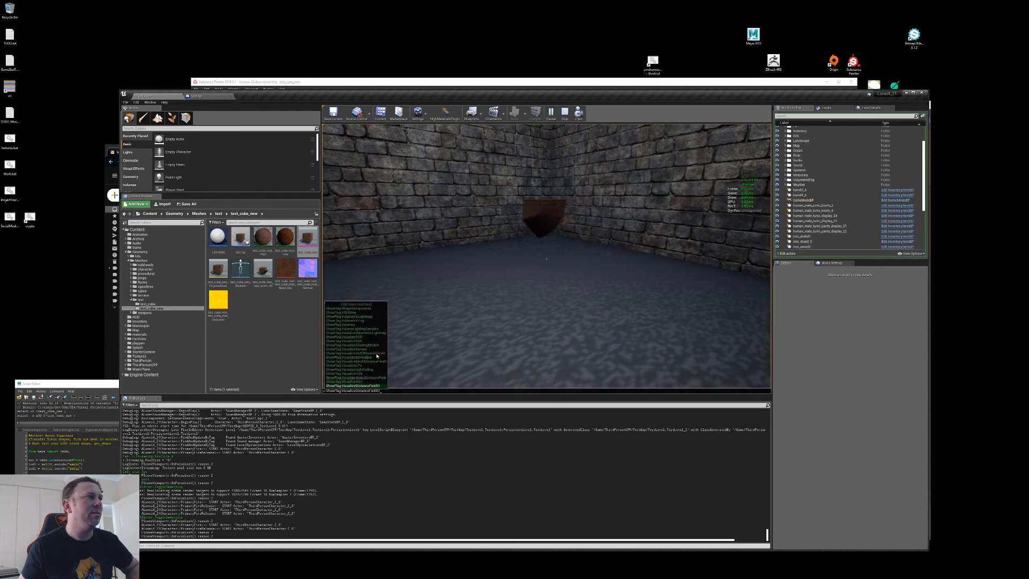
key(Down)
key(Down)
key(Down)
key(Down)
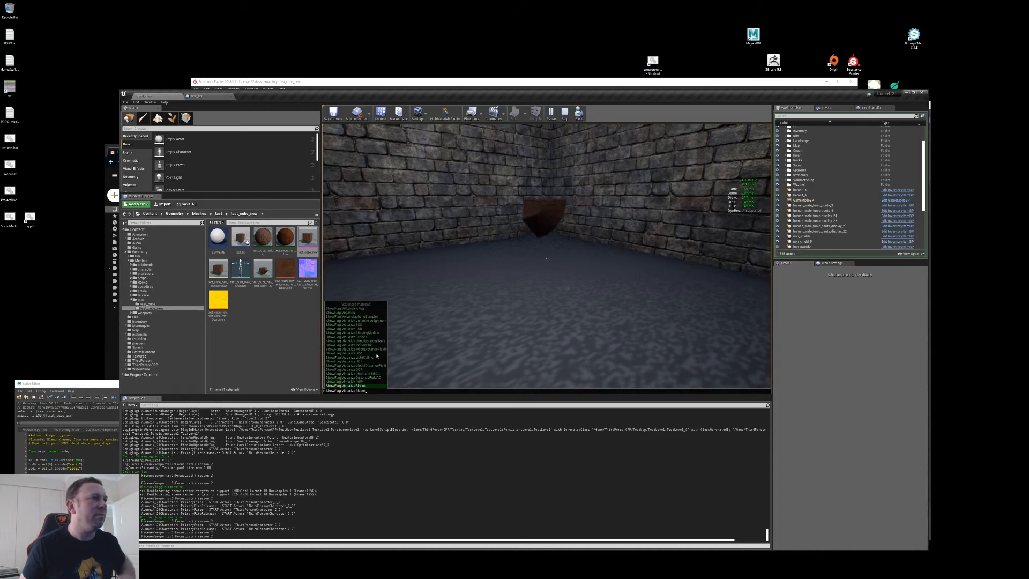
key(Down)
key(Down)
key(Down)
key(Down)
key(Down)
key(Down)
key(Down)
key(Down)
key(Down)
key(Down)
key(Down)
key(Down)
key(Down)
key(Down)
key(Down)
key(Down)
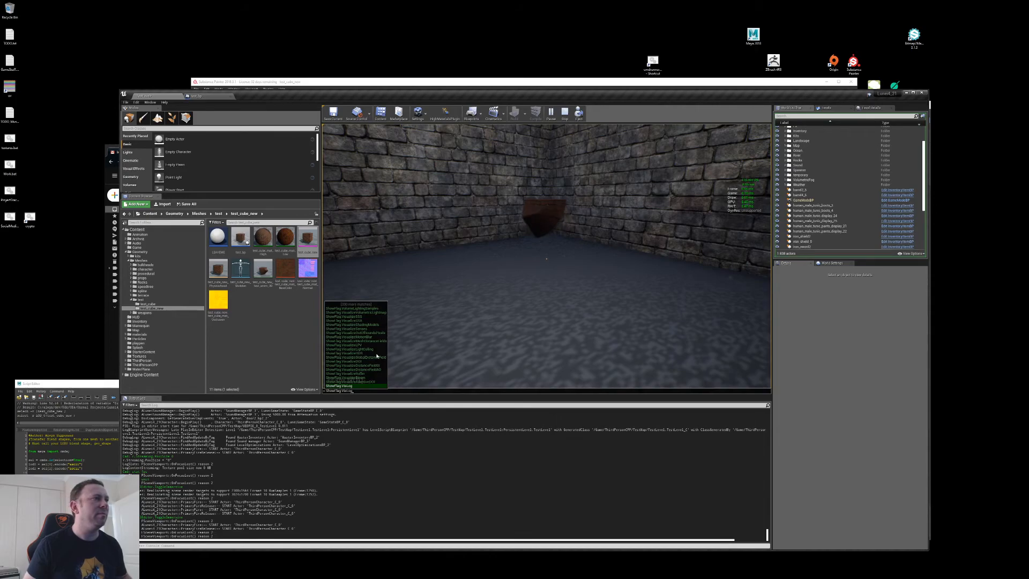
key(Down)
key(Down)
key(Down)
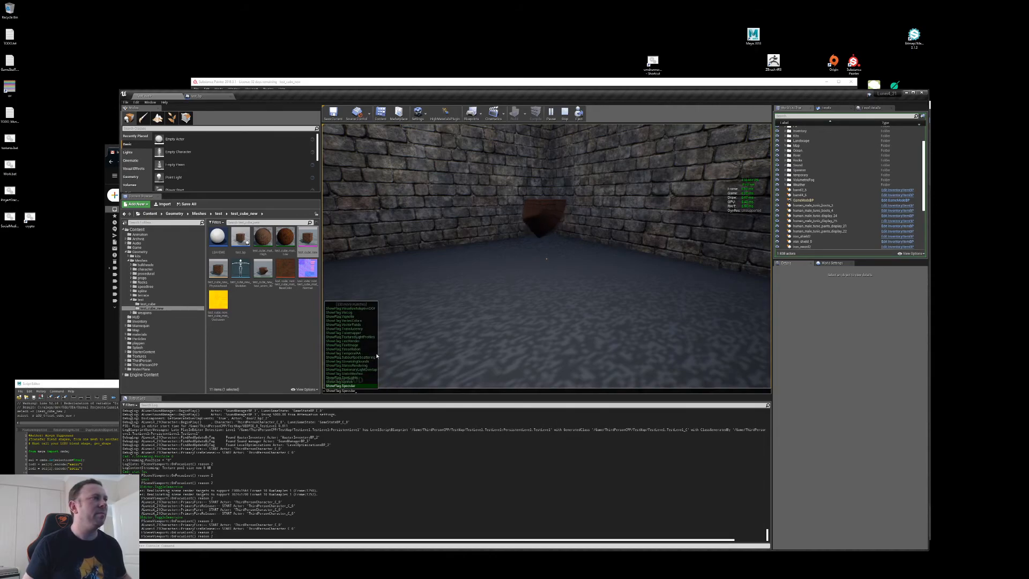
key(Down)
key(Down)
key(Down)
key(Down)
key(Down)
key(Down)
key(Down)
key(Down)
key(Down)
key(Down)
key(Down)
key(Down)
key(Down)
key(Down)
key(Down)
key(Down)
key(Down)
key(Down)
key(Down)
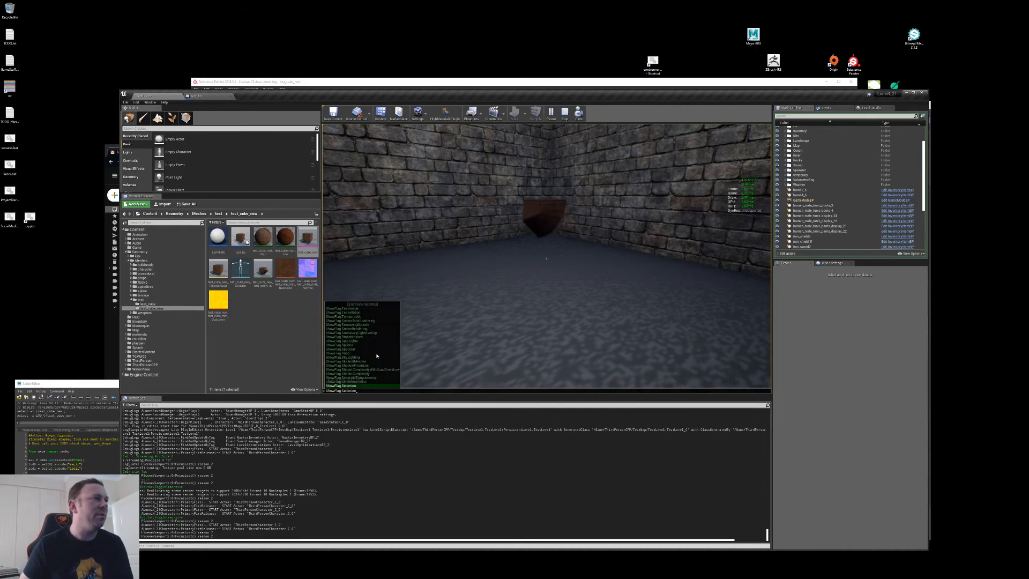
key(Down)
key(Down)
key(Down)
key(Down)
key(Down)
key(Down)
key(Down)
key(Down)
key(Down)
key(Down)
key(Down)
key(Down)
key(Down)
key(Down)
key(Down)
key(Down)
key(Down)
key(Down)
key(Down)
key(Down)
key(Down)
key(Down)
key(Down)
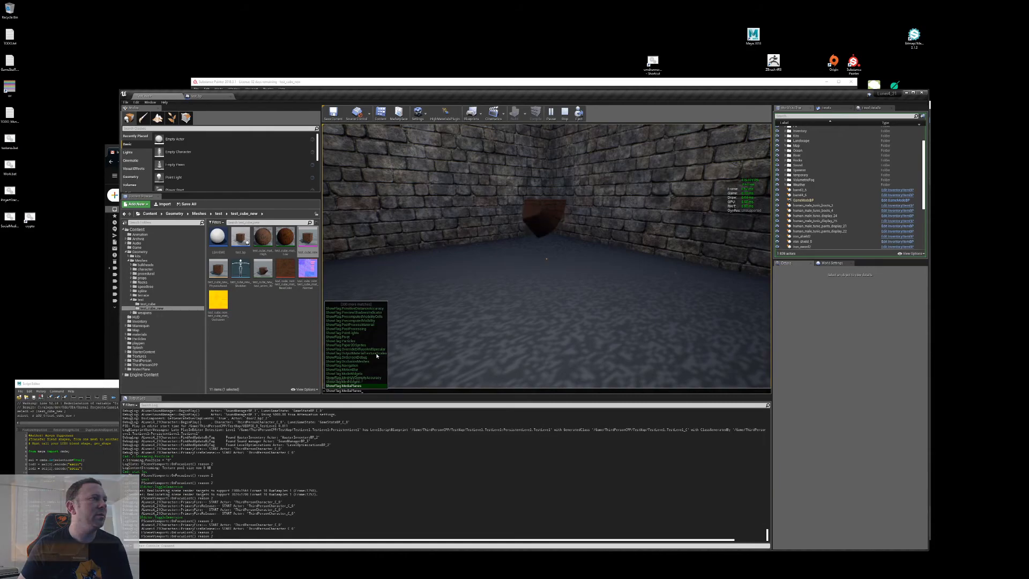
key(Down)
key(Down)
key(Down)
key(Down)
key(Down)
key(Down)
key(Down)
key(Down)
key(Down)
key(Down)
key(Down)
key(Down)
key(Down)
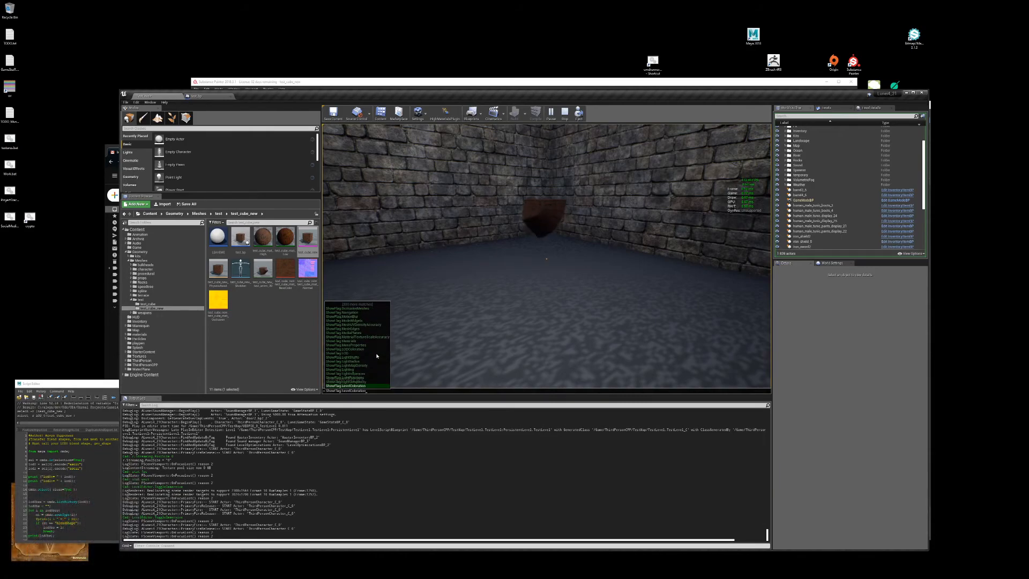
Step: Run the console command ShowFlag.LOD in the running game and walk closer to the animated cube
click(377, 354)
key(Up)
key(Return)
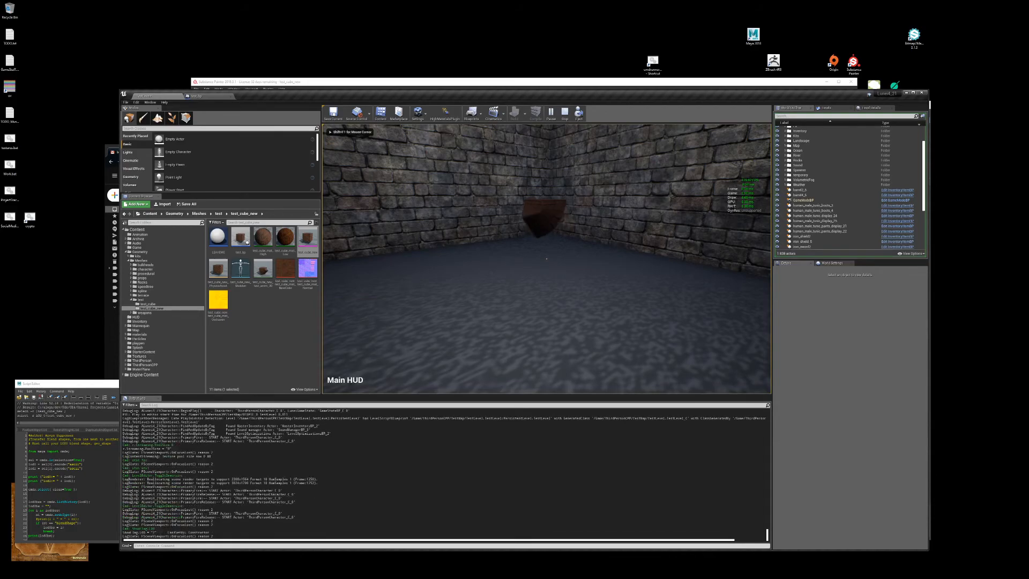
key(w)
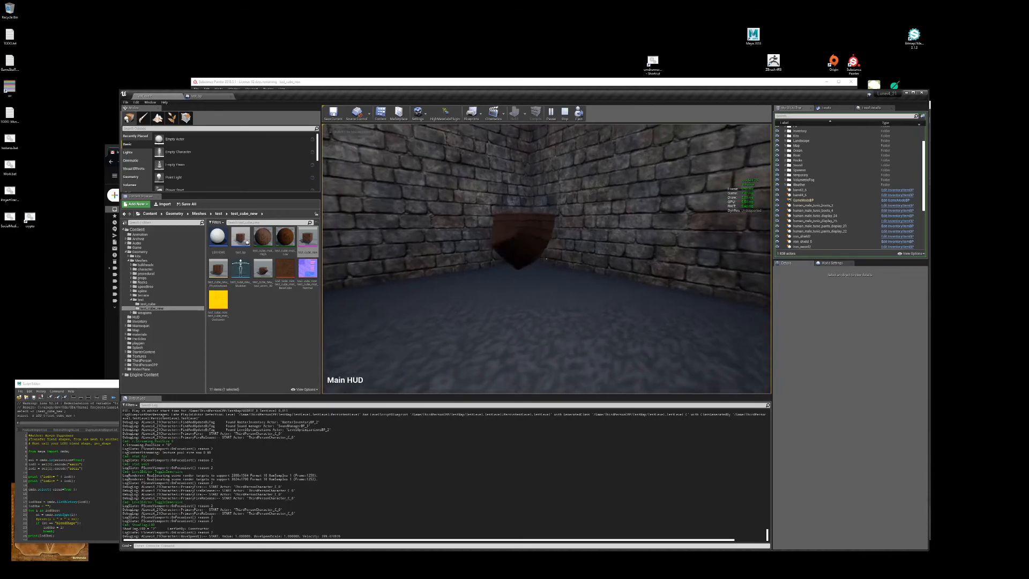
Step: Run the console command ShowFlag.LODColoration and return control to the game view
key(grave)
key(Up)
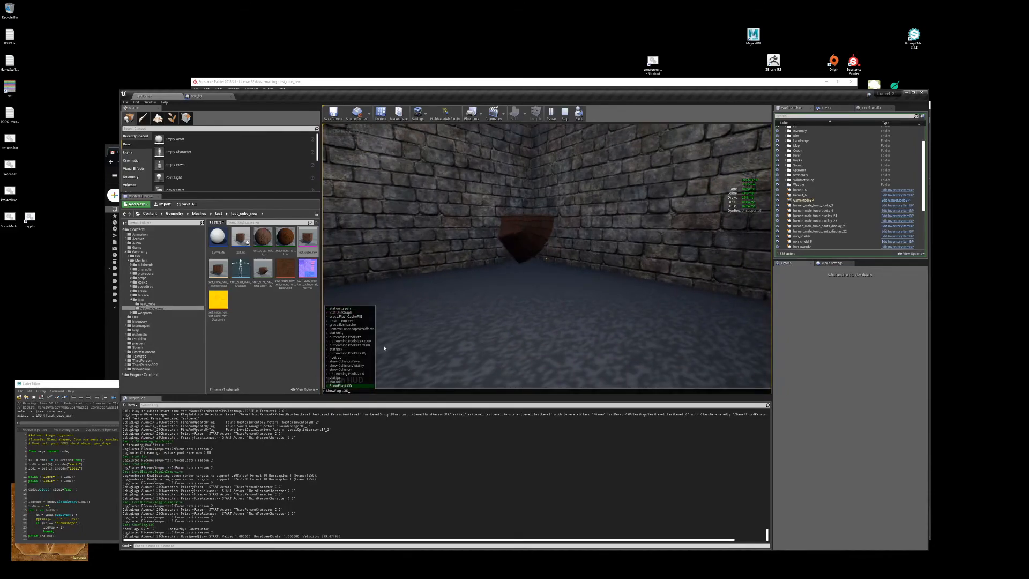
text(Coloration)
key(Return)
click(384, 348)
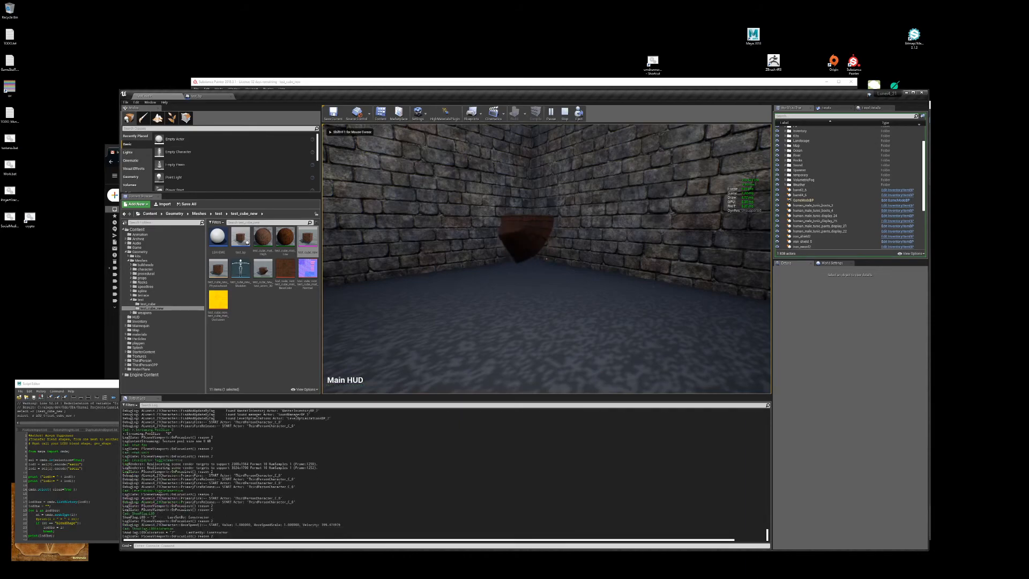
Step: Cycle the running game through the shader complexity, detail lighting, lit, unlit and wireframe view modes, and stop the session
key(F5)
key(F4)
key(F3)
key(F2)
key(F1)
key(F4)
key(F5)
key(F4)
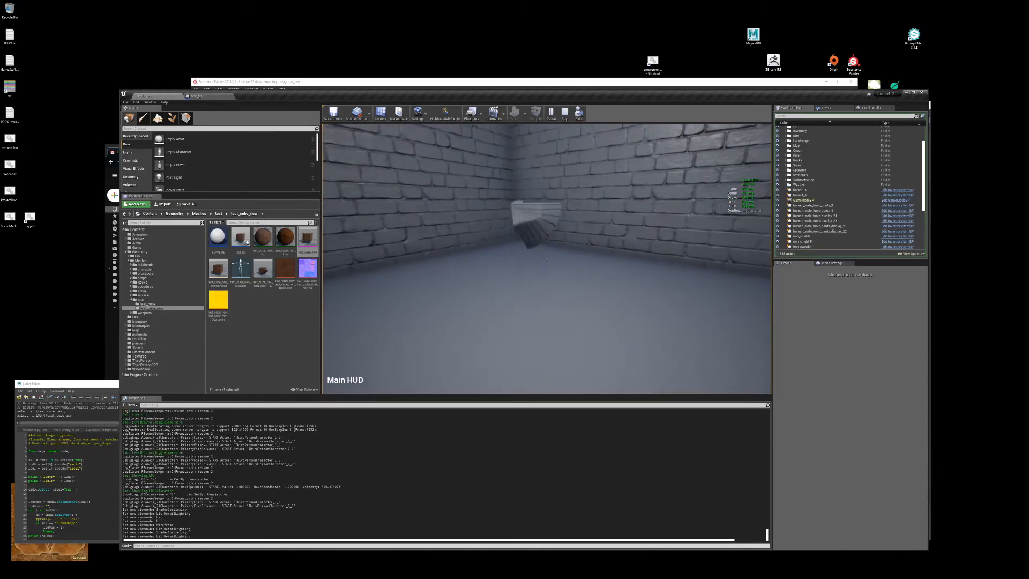
key(Escape)
Step: Set the level viewport's view mode to Level of Detail Coloration for mesh LODs
key(w)
mouse_move(424, 341)
right_down()
mouse_move(421, 334)
mouse_move(424, 342)
right_up()
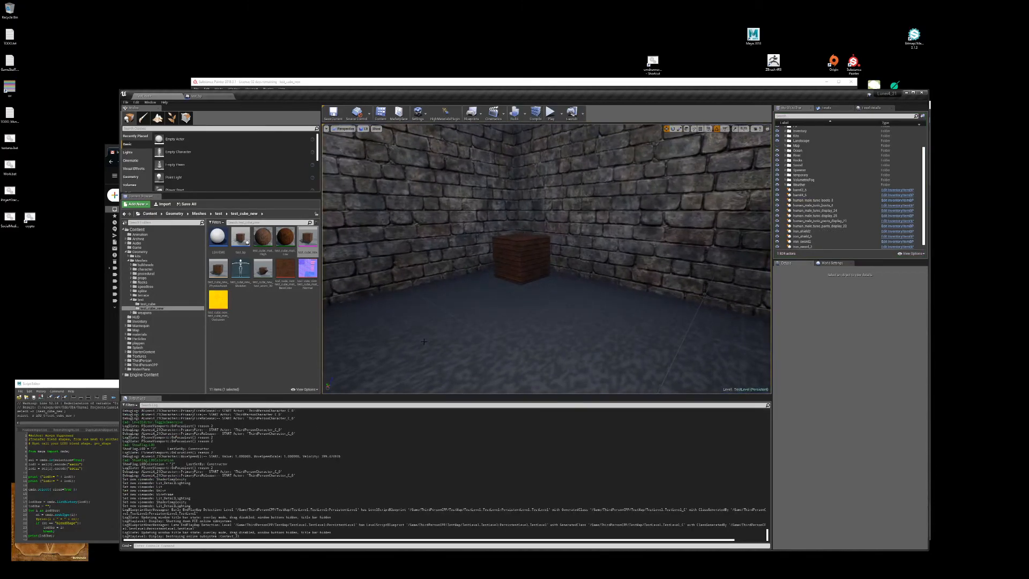
click(376, 130)
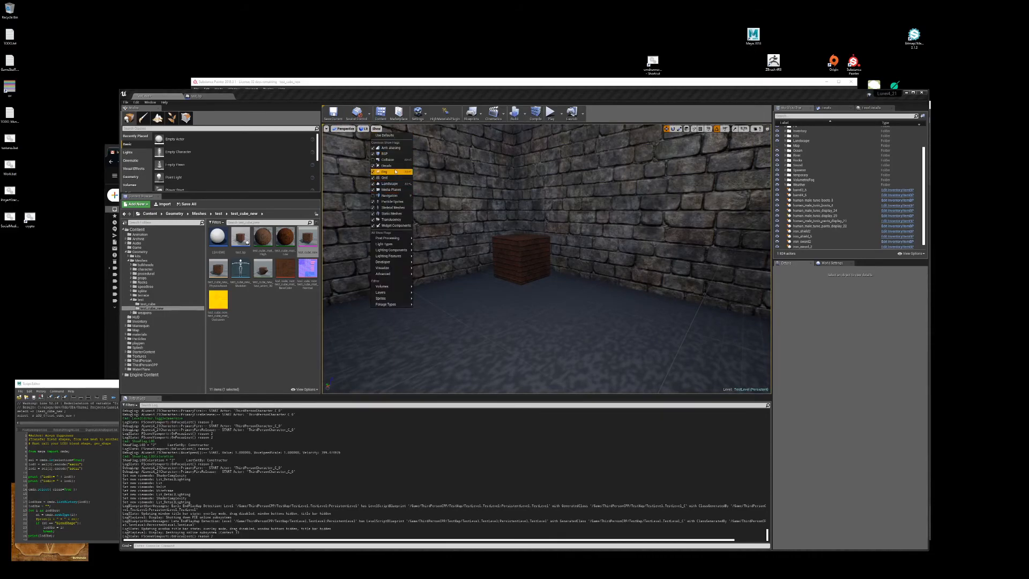
click(363, 129)
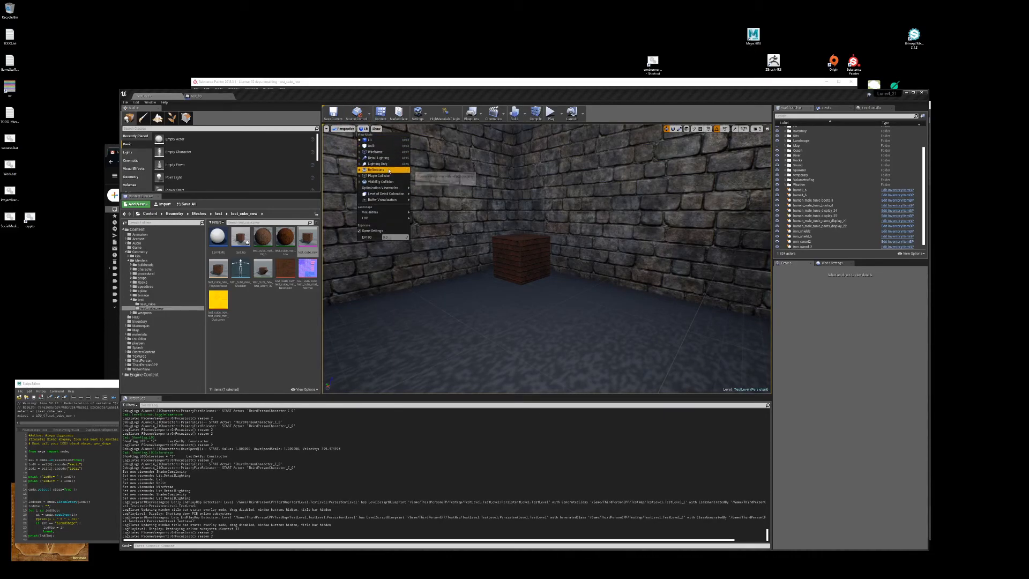
mouse_move(391, 188)
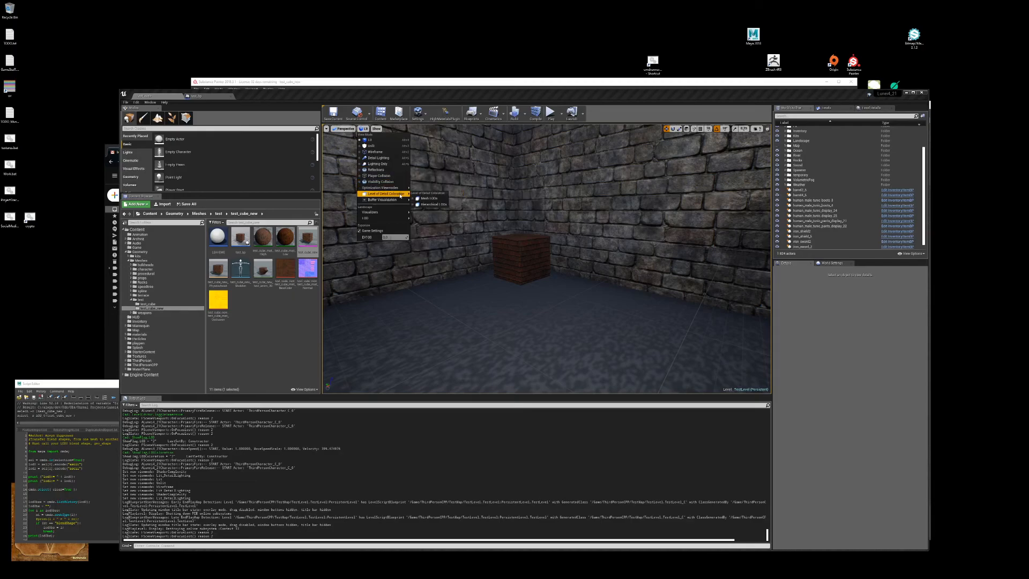
click(435, 199)
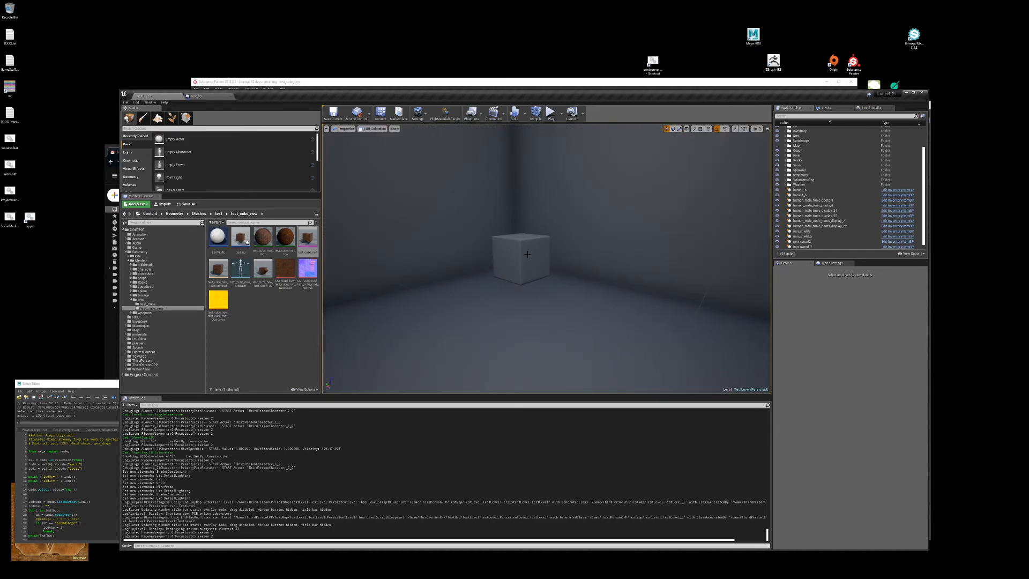
Step: Move the viewport camera away from the cube and back towards it to examine its LOD colours
drag(536, 268, 538, 386)
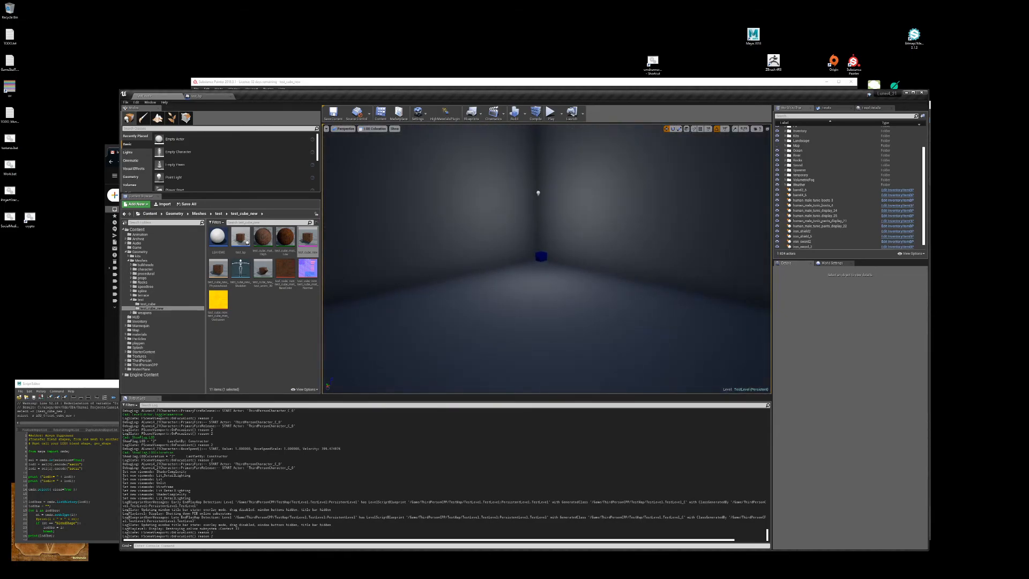
drag(537, 239, 537, 210)
mouse_move(528, 86)
mouse_down()
mouse_move(538, 202)
mouse_move(527, 91)
mouse_up()
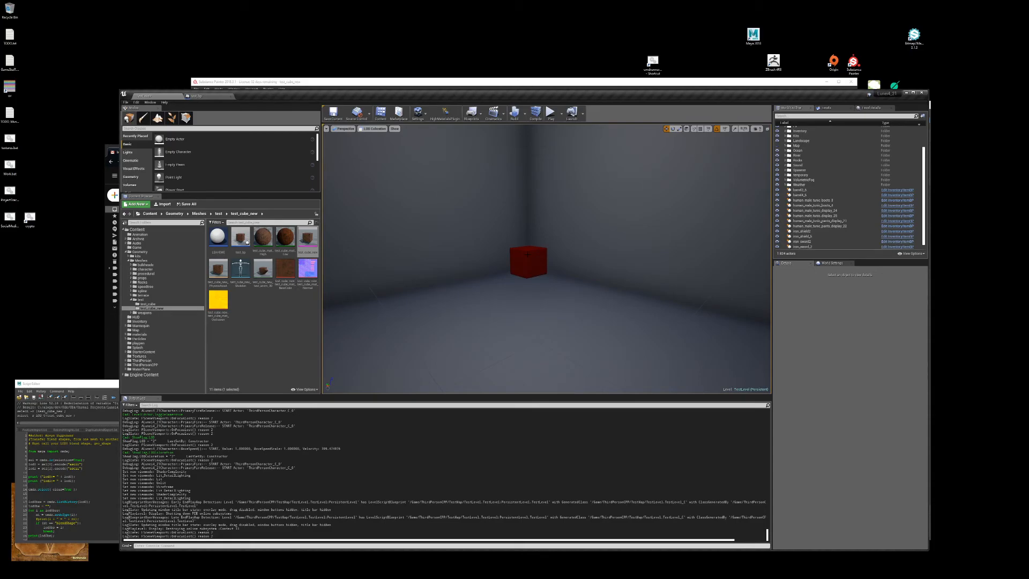
Step: Start playing the level and cut the recalled ShowFlag.LODColoration console command back to show
key(alt+p)
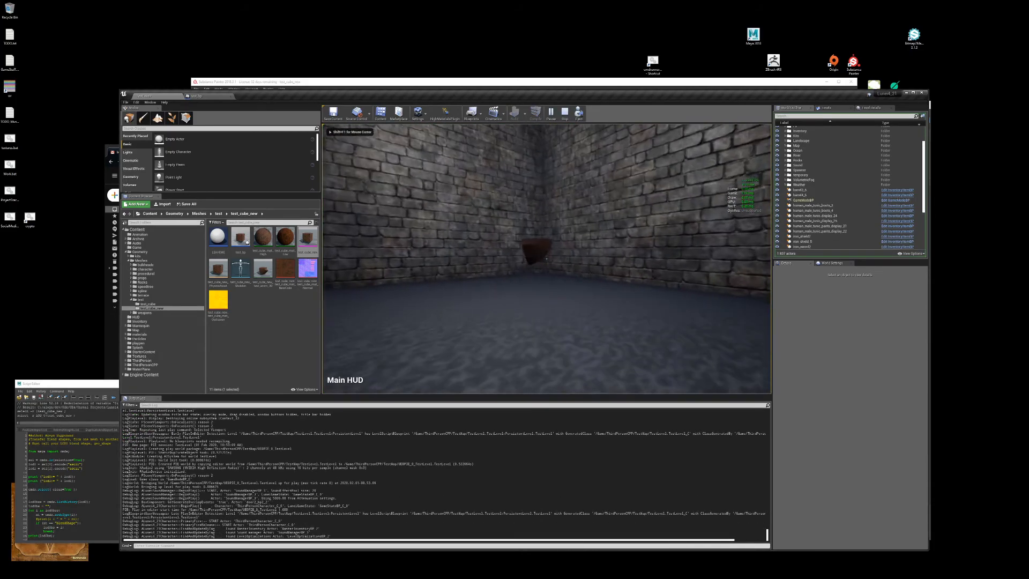
key(grave)
key(Up)
key(Return)
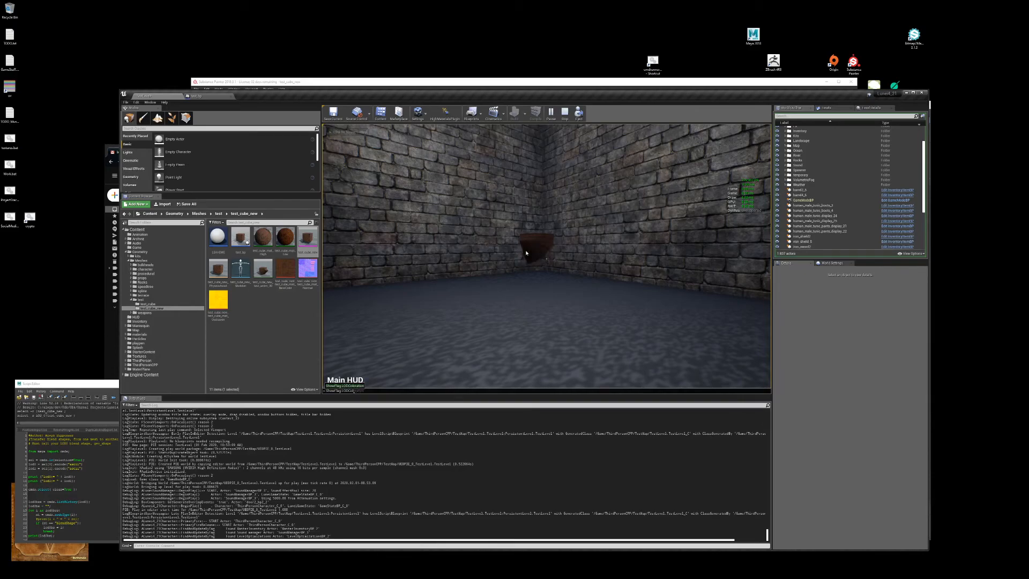
key(BackSpace)
key(BackSpace)
key(BackSpace)
key(BackSpace)
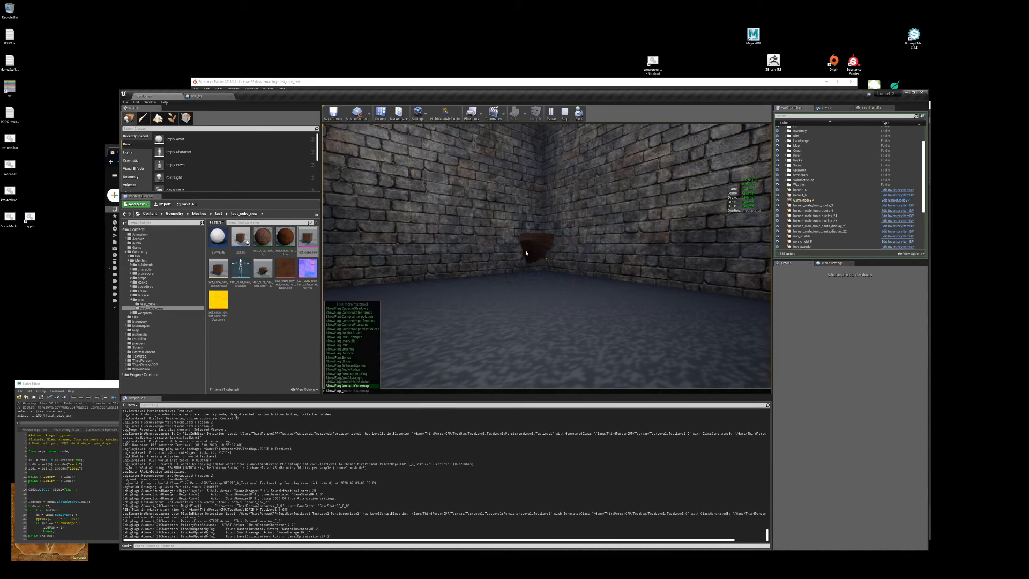
key(BackSpace)
key(BackSpace)
key(BackSpace)
key(BackSpace)
key(BackSpace)
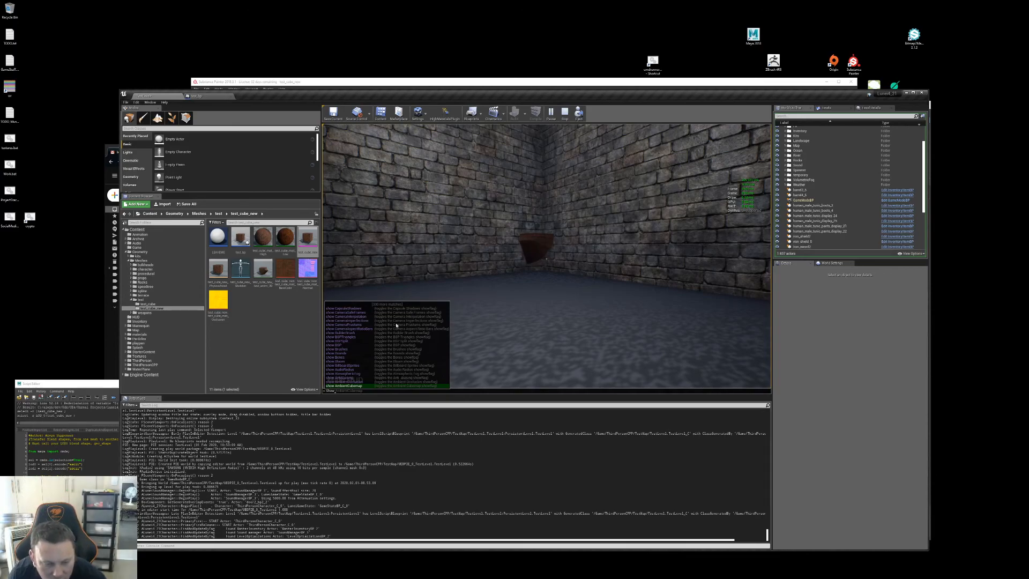
Step: Choose LODColoration among the suggested show commands and run show LODColoration in the game console
key(Up)
key(Up)
key(Up)
key(Up)
key(Up)
key(Up)
key(Up)
key(Up)
key(Up)
key(Up)
key(Up)
key(Up)
key(Up)
key(Up)
key(Up)
key(Up)
key(Up)
key(Up)
key(Up)
key(Up)
key(Up)
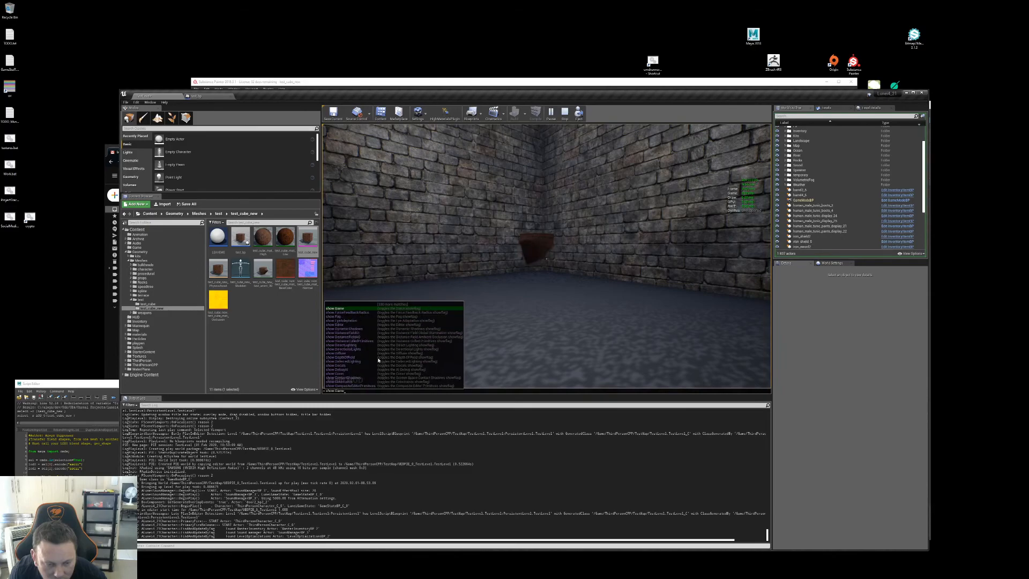
key(Up)
key(Up)
key(Up)
key(Up)
key(Up)
key(Up)
key(Up)
key(Up)
key(Up)
key(Up)
key(Up)
key(Up)
key(Up)
key(Up)
key(Up)
key(Up)
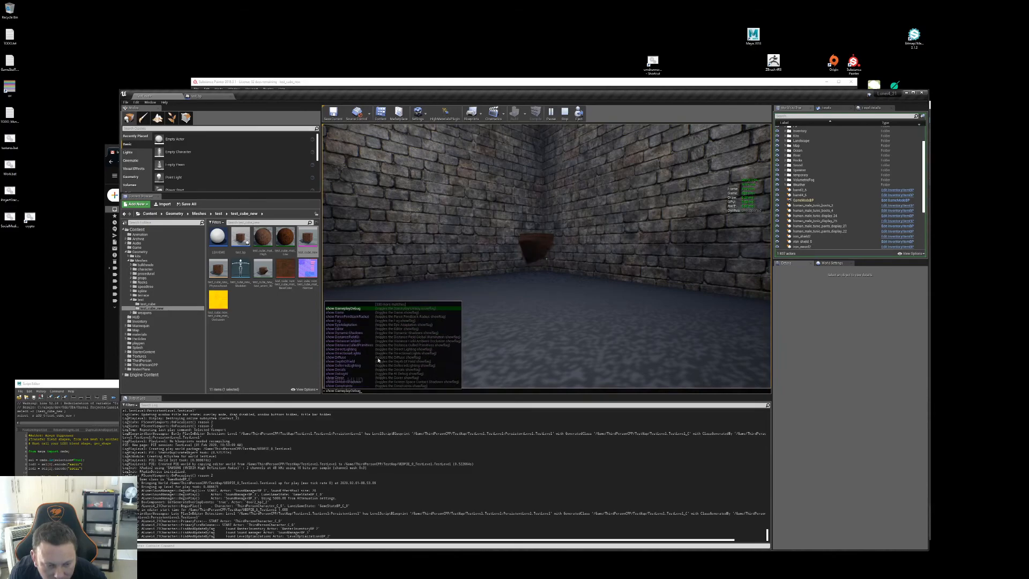
key(Up)
key(Up)
key(Up)
key(Up)
key(Up)
key(Up)
key(Up)
key(Up)
key(Up)
key(Up)
key(Up)
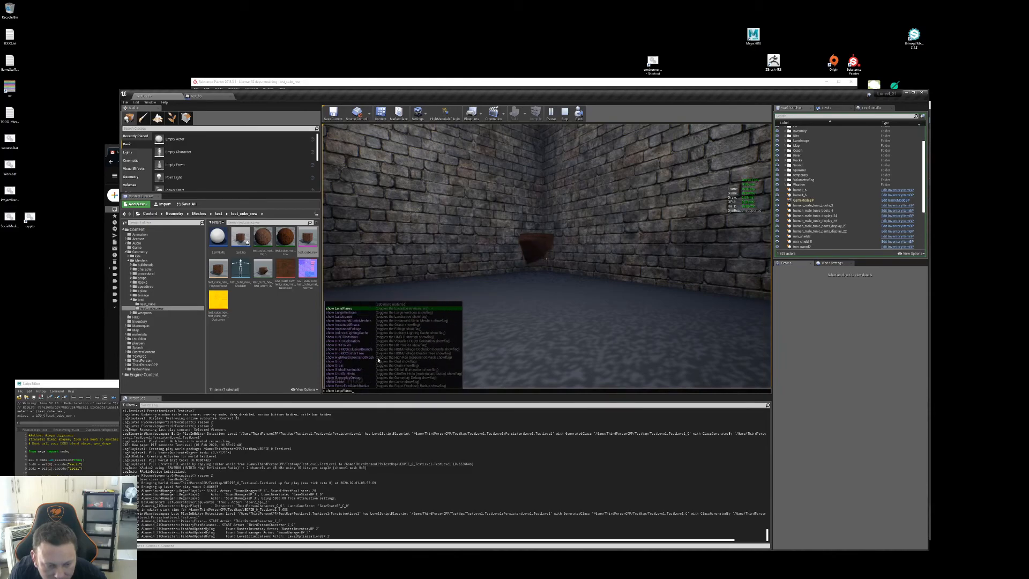
key(Up)
key(Up)
key(Up)
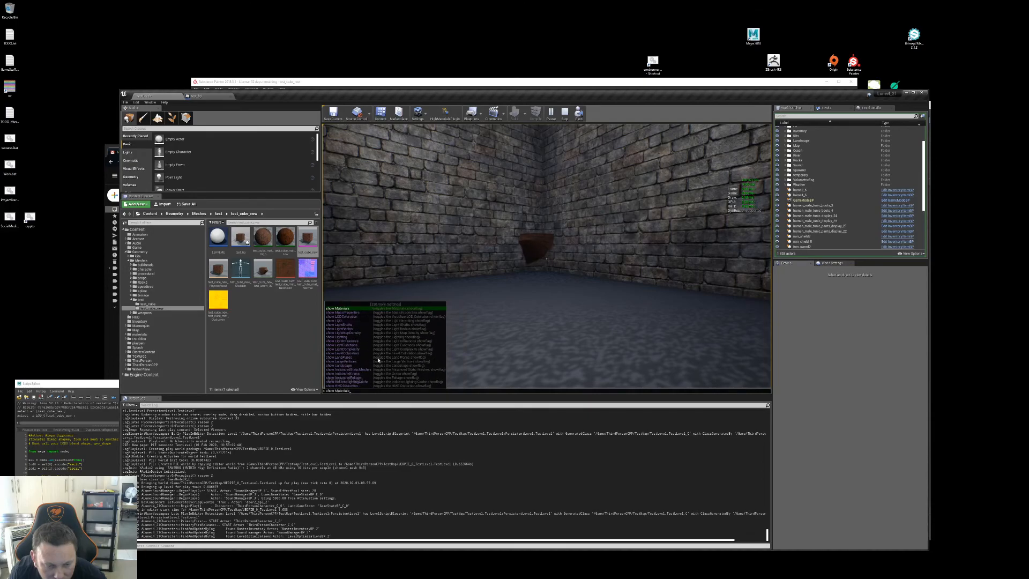
key(Down)
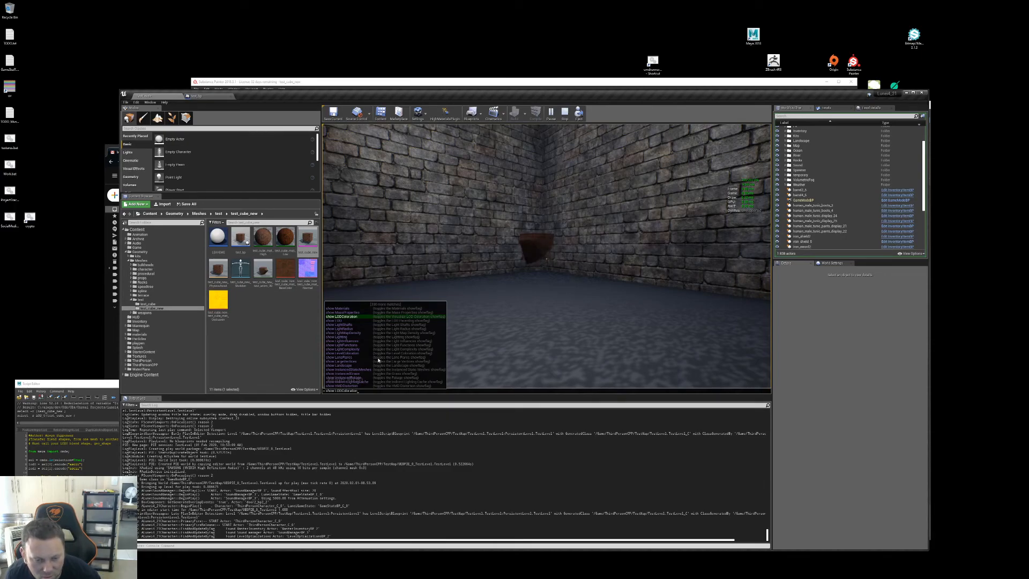
key(Return)
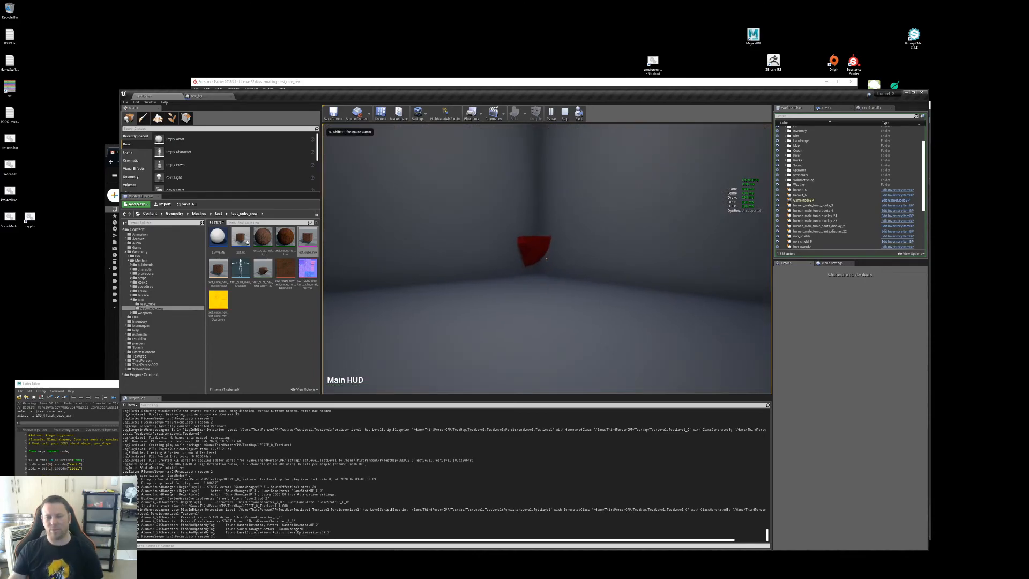
Step: Walk towards and away from the animated cube to examine its LOD colours in-game, and stop the session
key(w)
key(s)
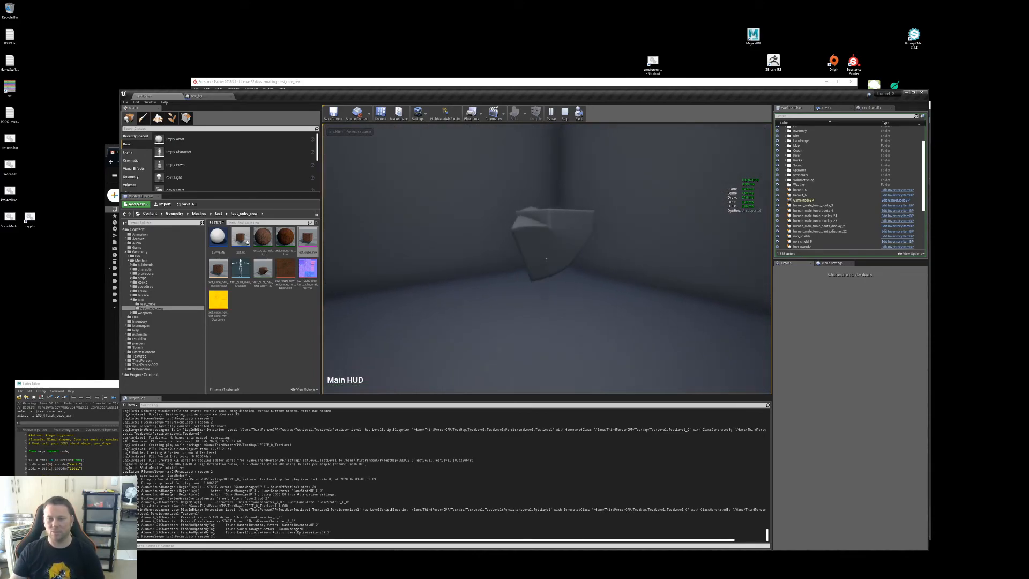
key(s)
key(s)
key(w)
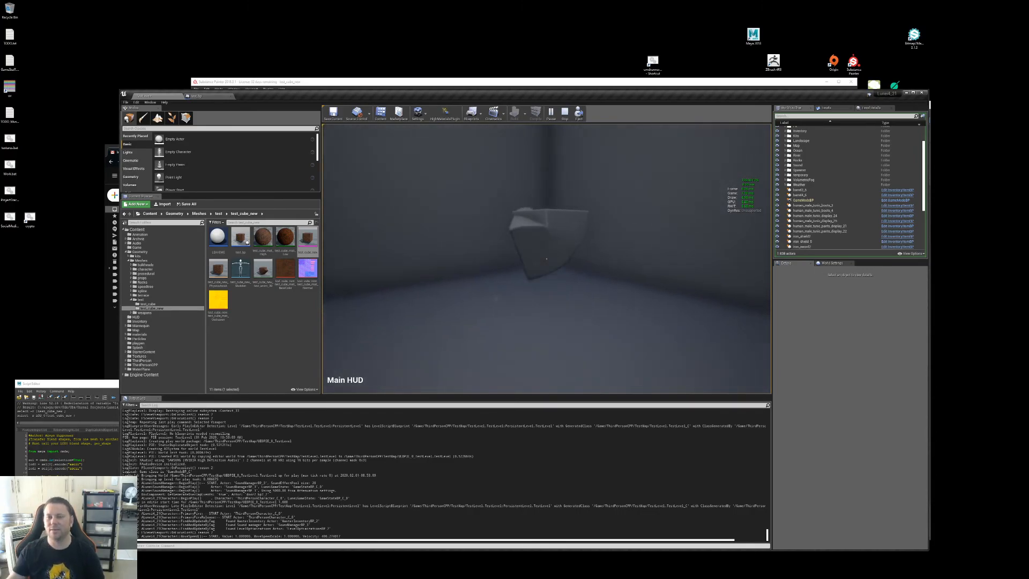
key(s)
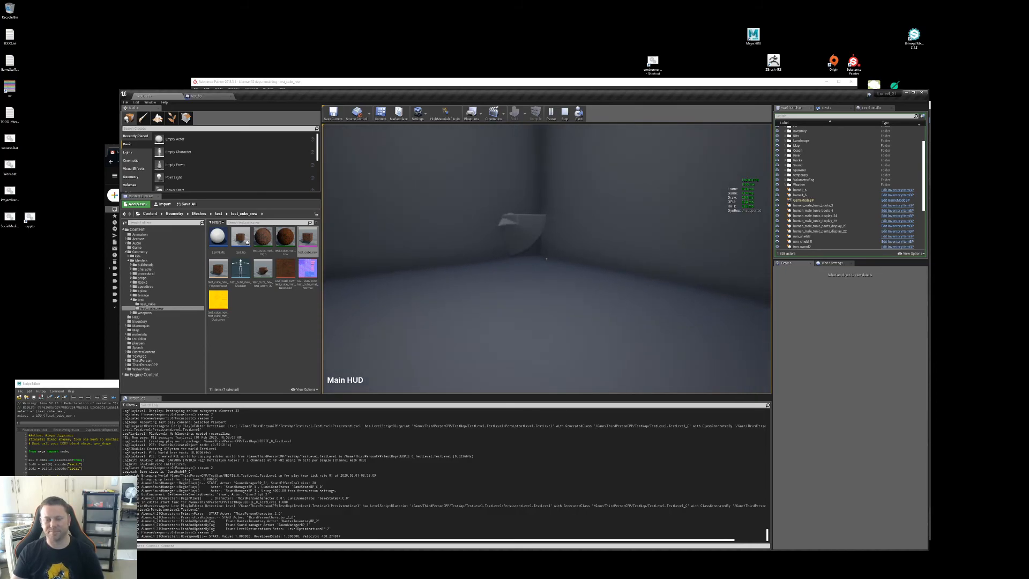
key(s)
key(w)
key(s)
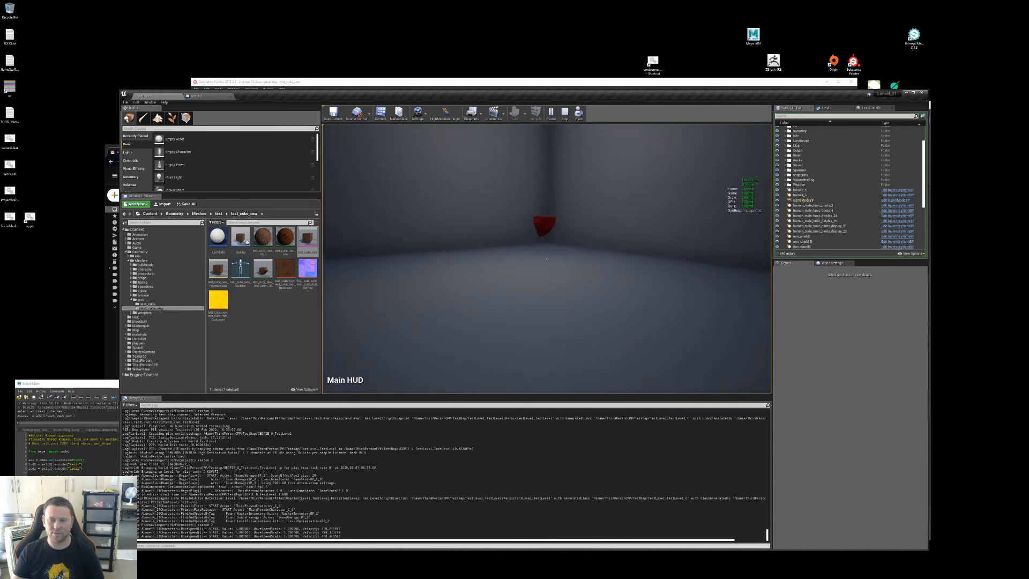
key(Escape)
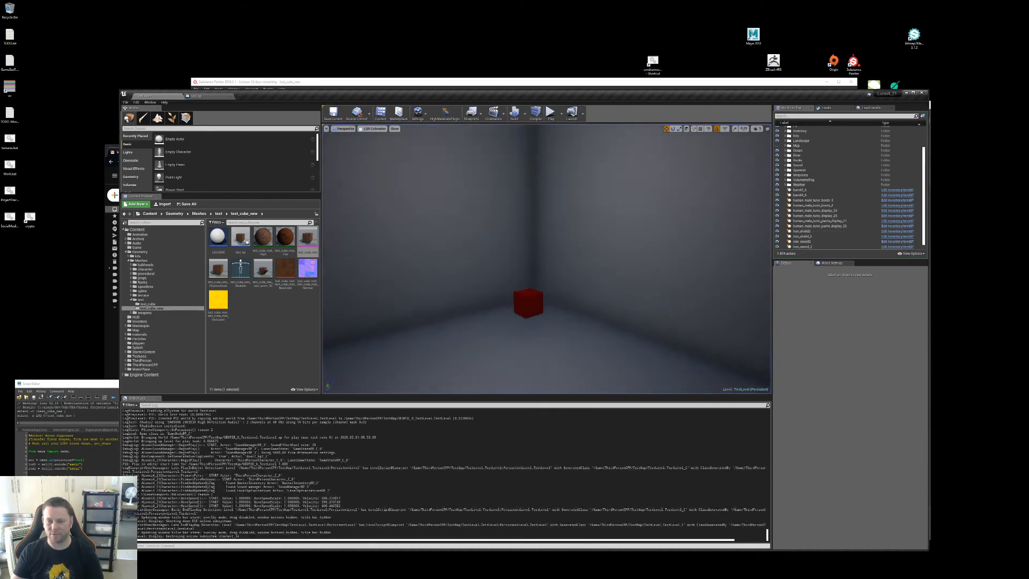
Step: Move the level viewport closer to the cube and set its view mode back to Lit
middle_drag(435, 337, 433, 375)
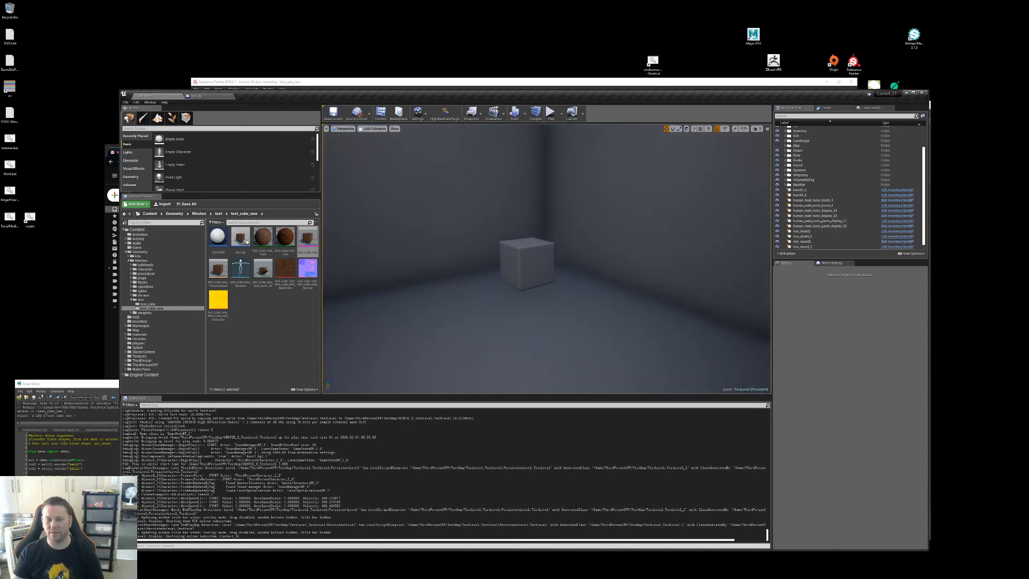
scroll(436, 337, up, 4)
click(374, 129)
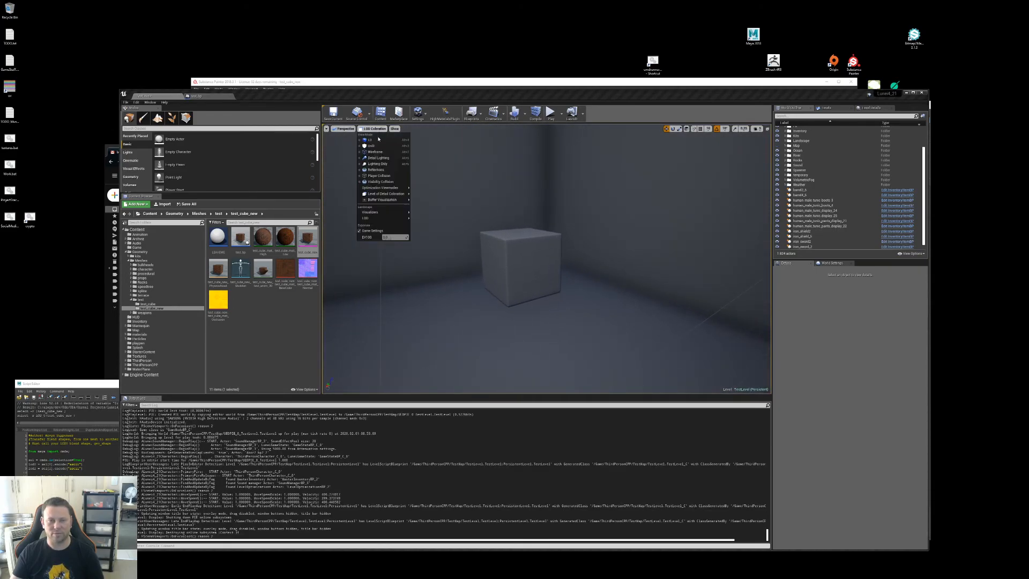
click(382, 140)
right_drag(461, 263, 448, 266)
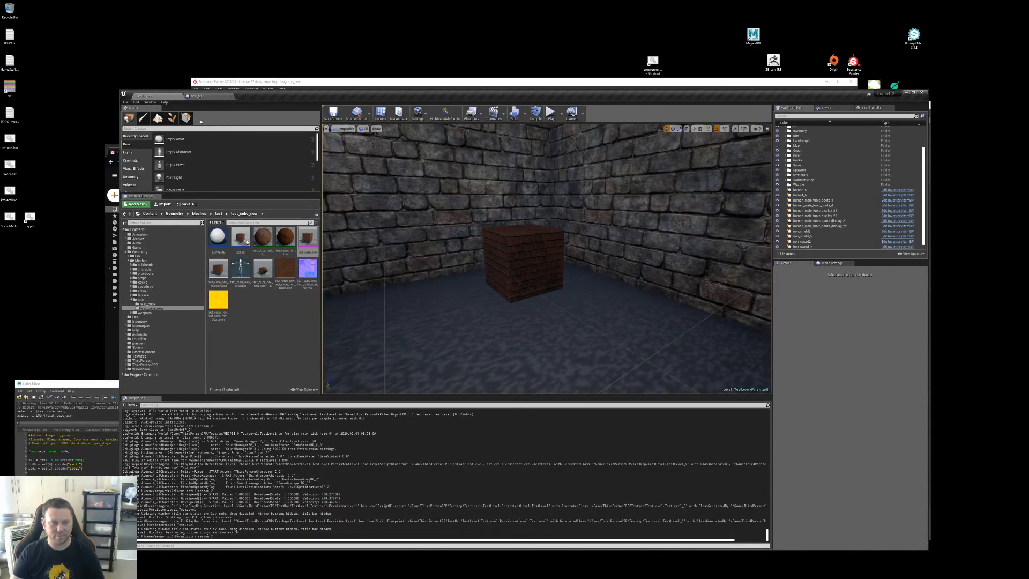
Step: In the test_bp Event Graph, add a test_cube_new reference feeding an IsValid check that runs from Event BeginPlay
double_click(240, 238)
click(340, 132)
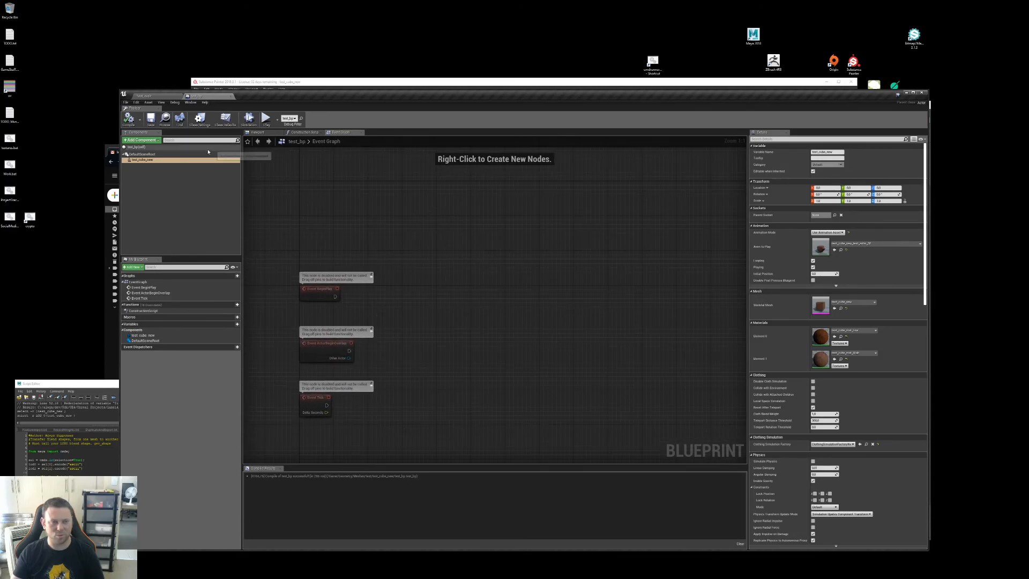
drag(142, 159, 504, 234)
text(isvalid)
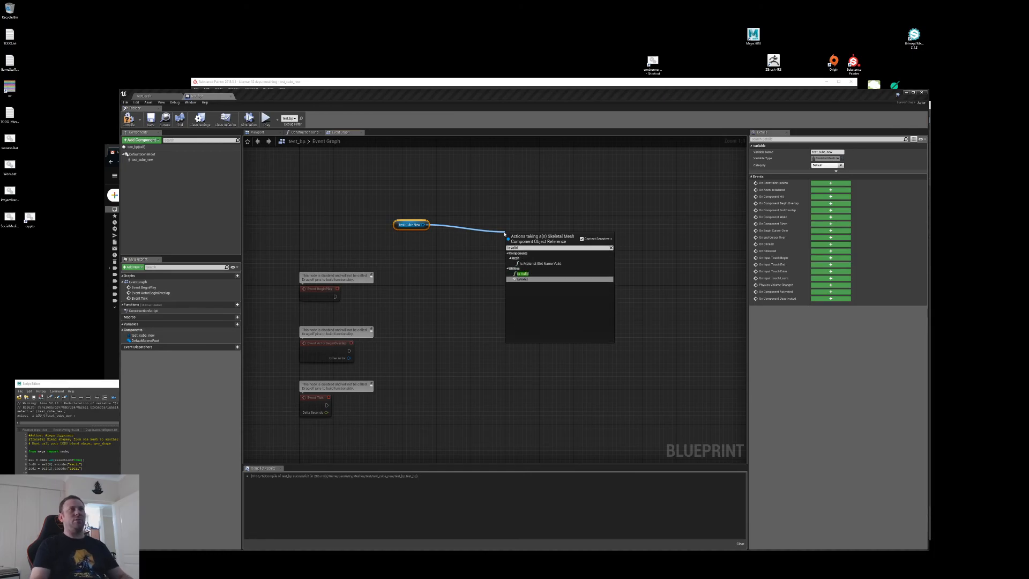
key(Return)
drag(335, 296, 509, 246)
drag(416, 223, 473, 294)
right_drag(530, 288, 393, 281)
Step: Add a Set Morph Target node targeting test_cube_new and run it from the Is Valid output
drag(340, 288, 492, 265)
text(set mor)
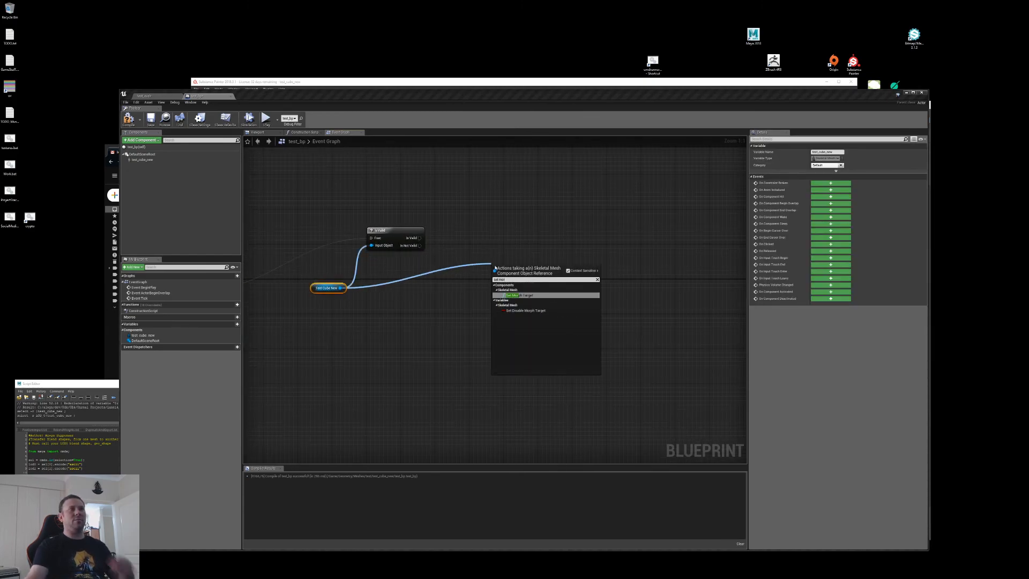
click(514, 296)
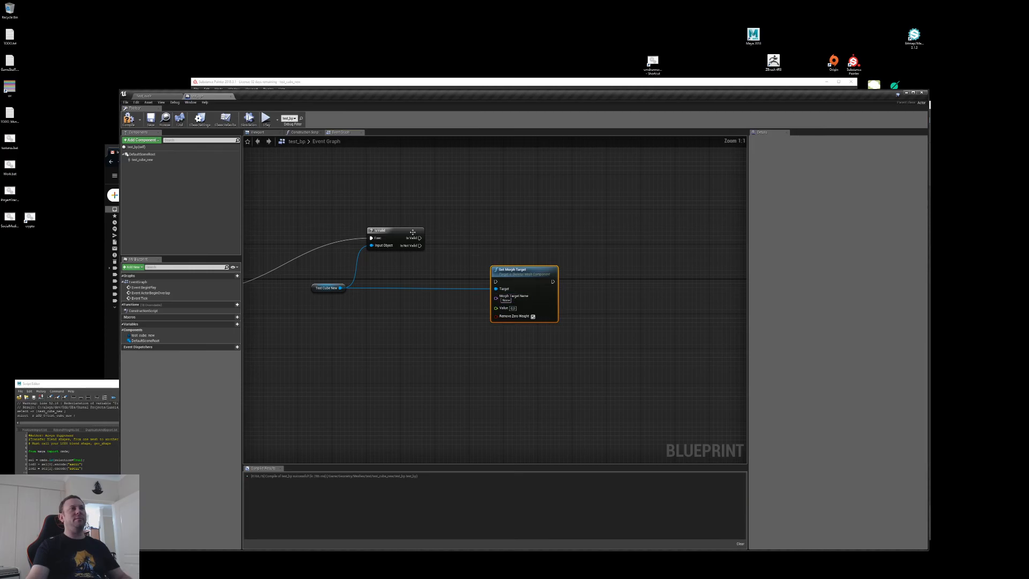
drag(499, 284, 495, 281)
Step: Look up the morph target names in the test_cube_new skeletal mesh and enter morph_out_1 as the Set Morph Target name
click(142, 159)
click(165, 119)
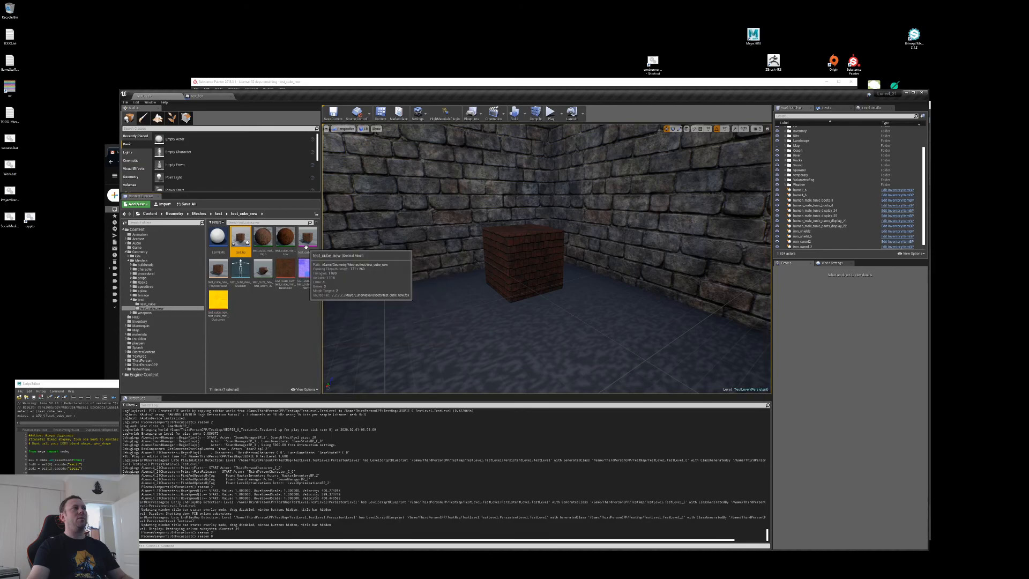
double_click(306, 244)
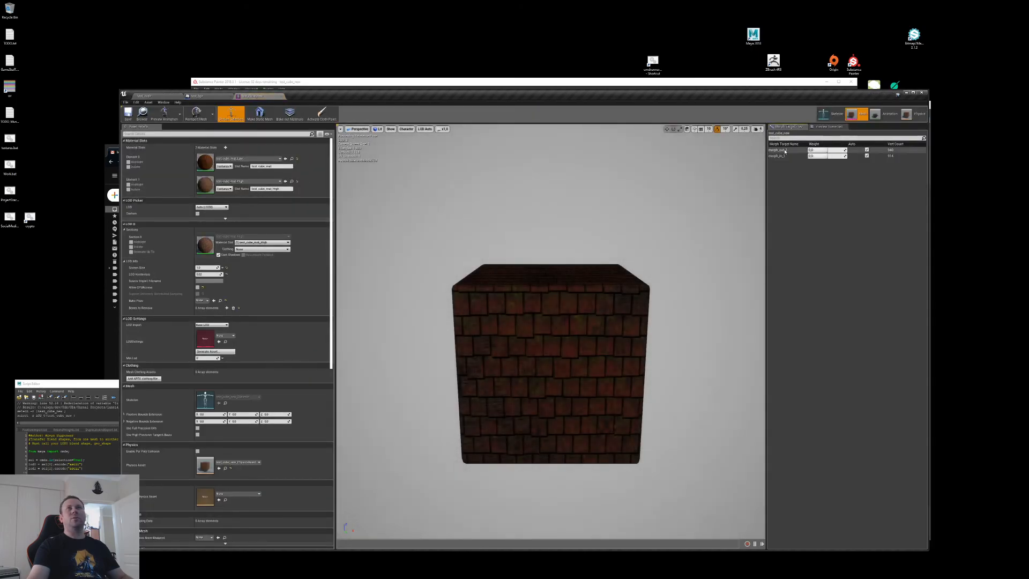
click(777, 150)
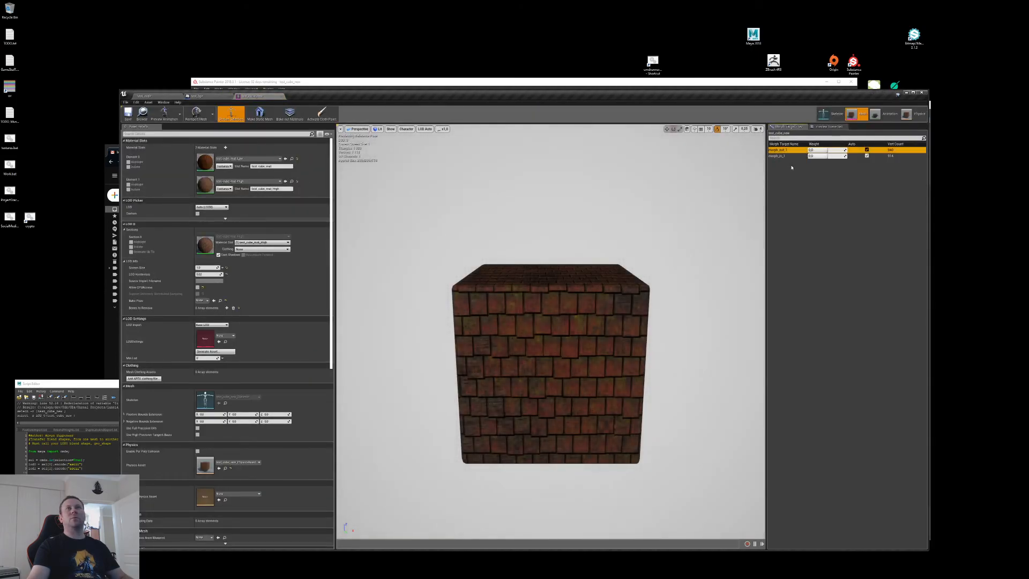
click(208, 97)
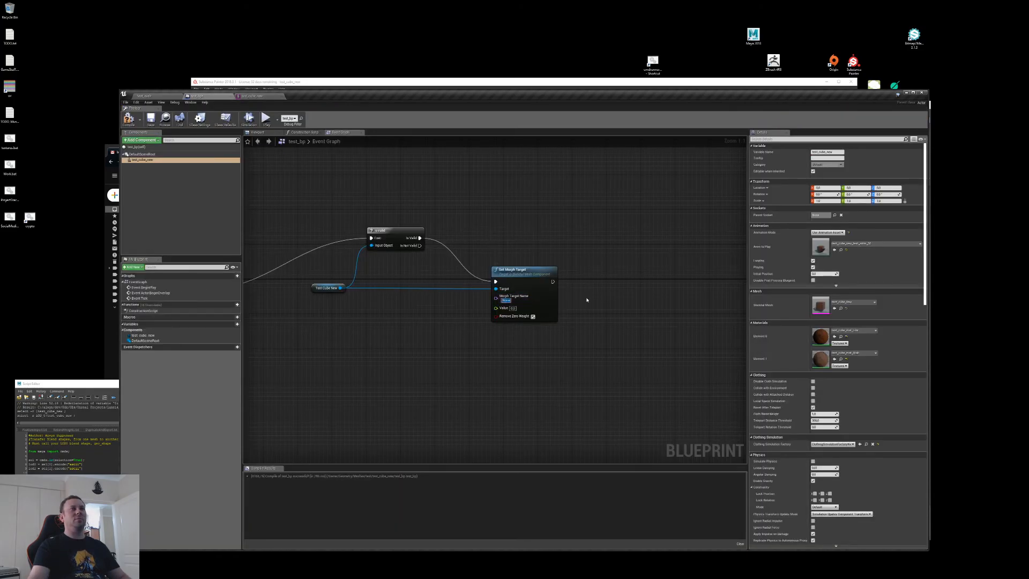
right_drag(450, 316, 491, 294)
Step: Feed the morph target's Value from a Random Float in Range node with Min -1 and Max 1
drag(537, 286, 468, 315)
text(rand)
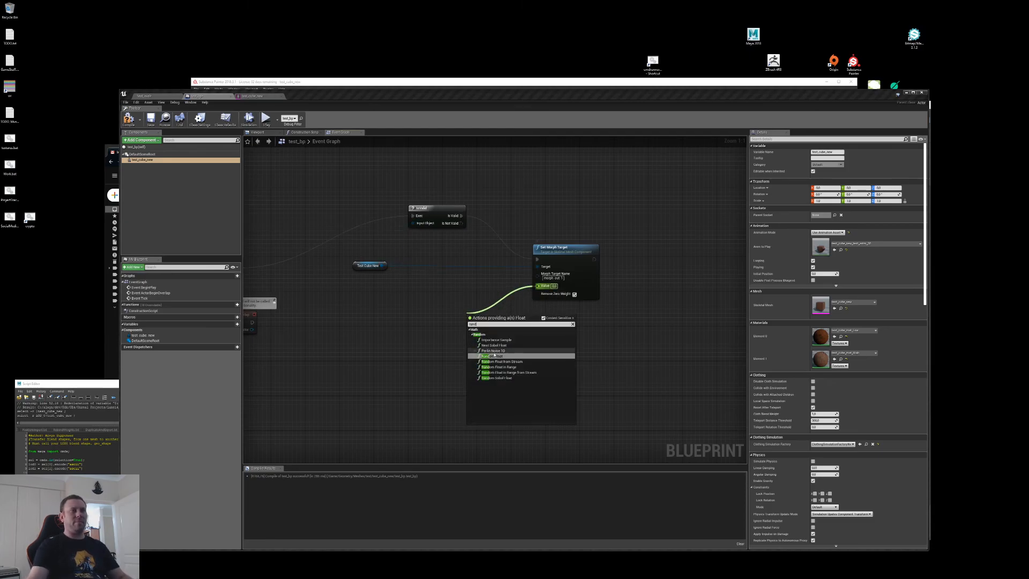
click(509, 367)
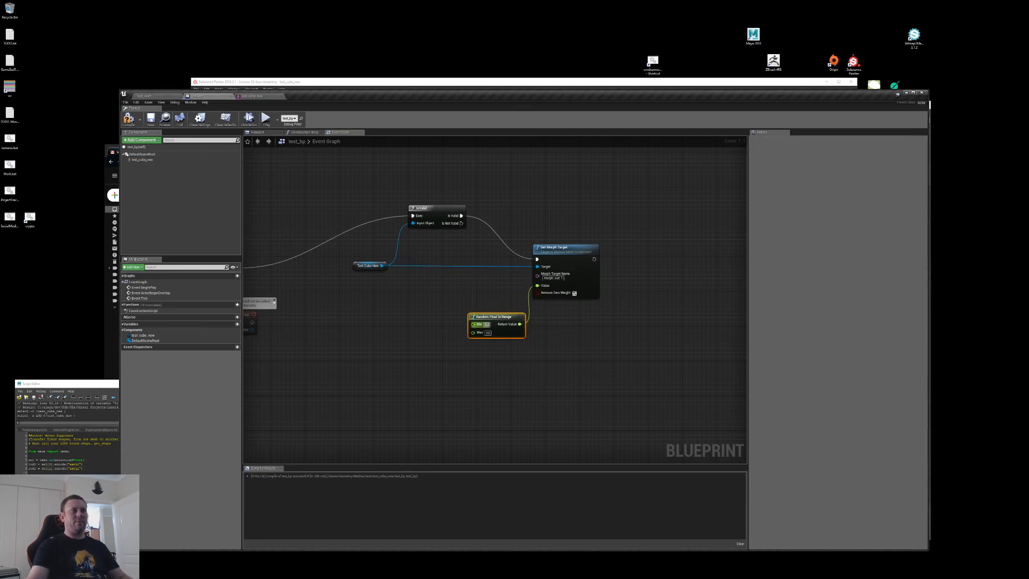
key(Return)
text(-1)
key(Tab)
key(Return)
drag(504, 314, 457, 302)
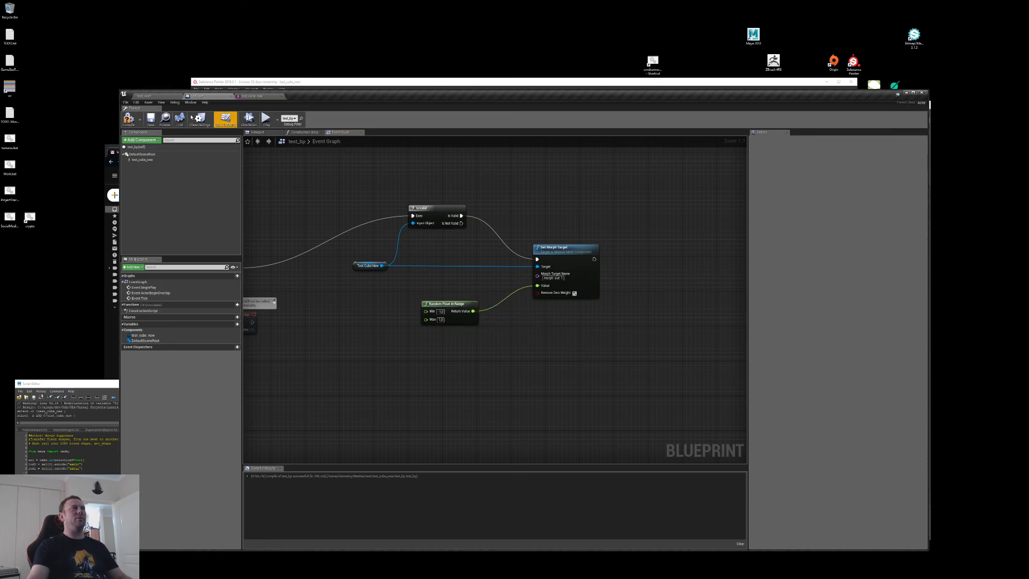
Step: Compile test_bp and play the level briefly to check the morph target on the cube
click(132, 120)
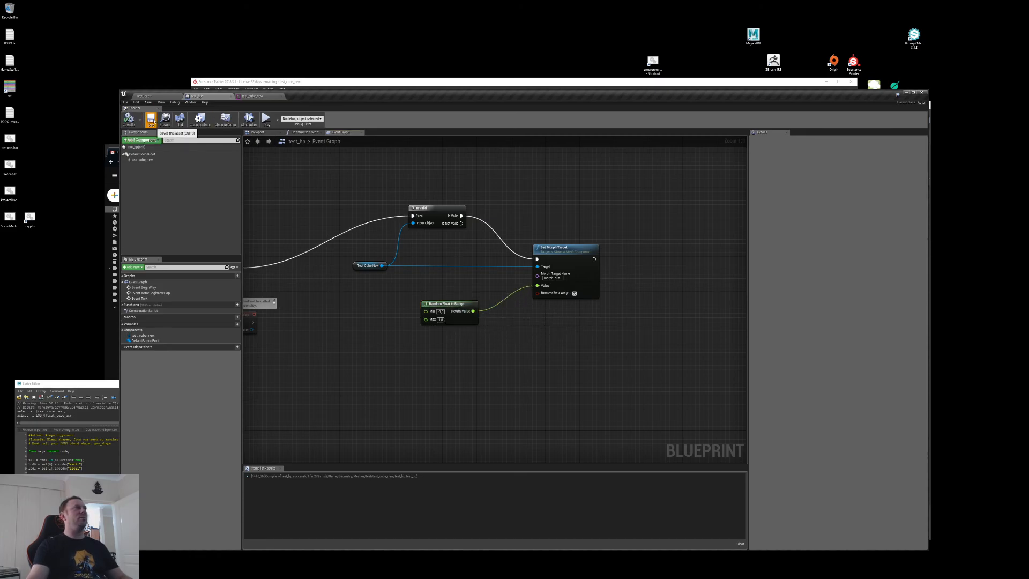
click(161, 97)
click(550, 114)
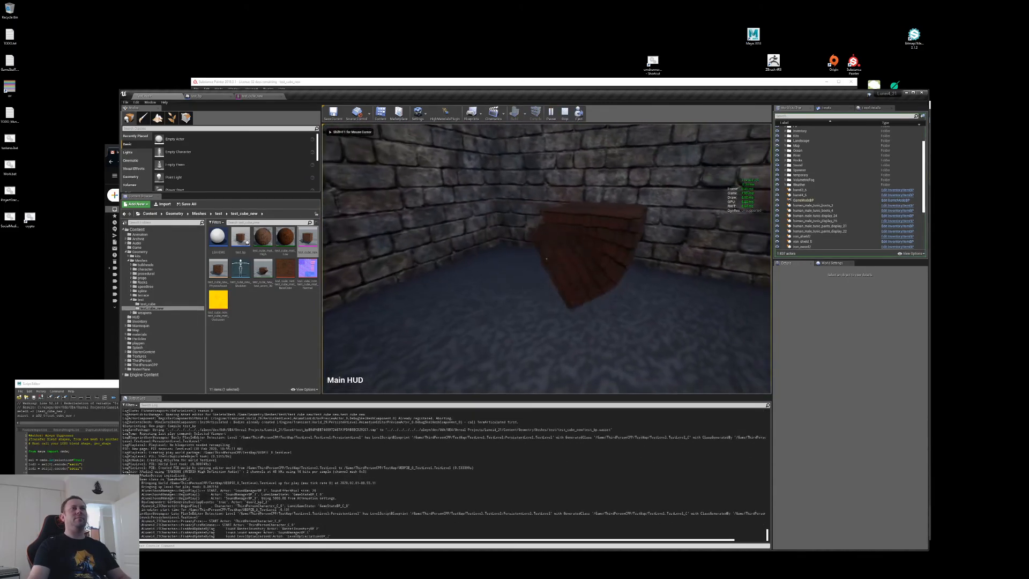
key(Escape)
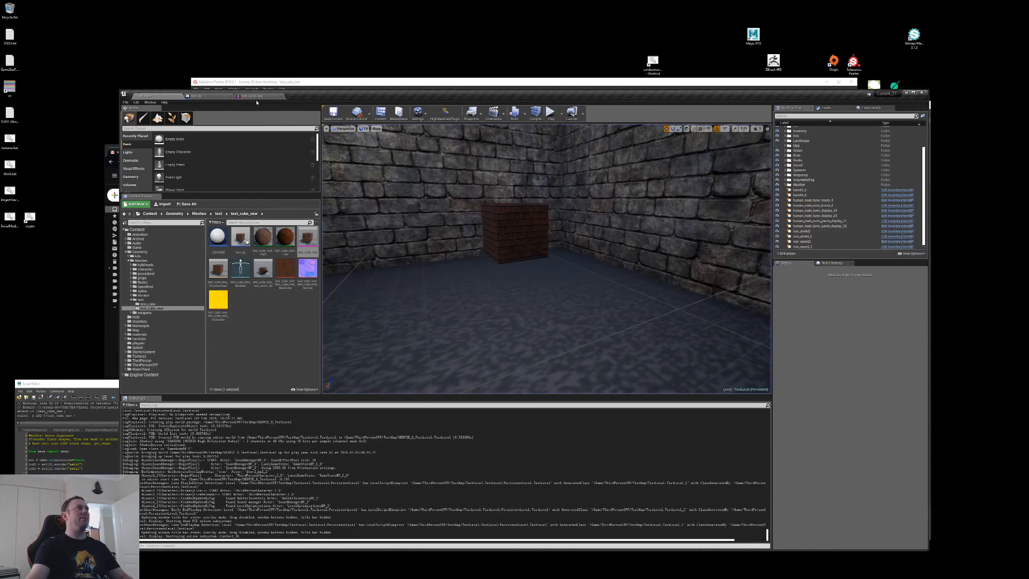
Step: Delete the Random Float in Range node and set the Set Morph Target node's Value to 1
click(254, 96)
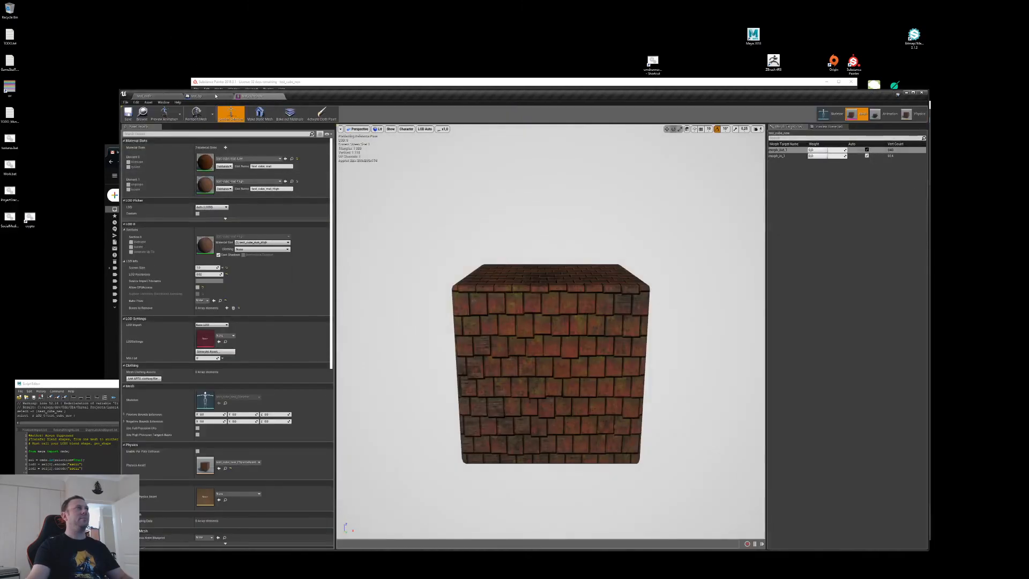
click(216, 96)
right_drag(351, 287, 375, 322)
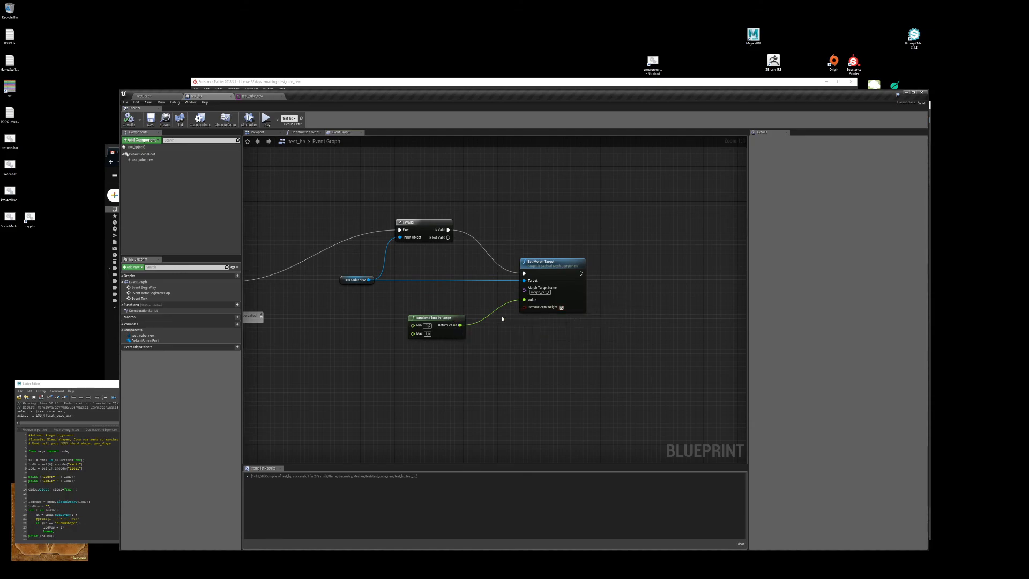
click(431, 318)
key(Delete)
click(541, 299)
text(1)
key(Return)
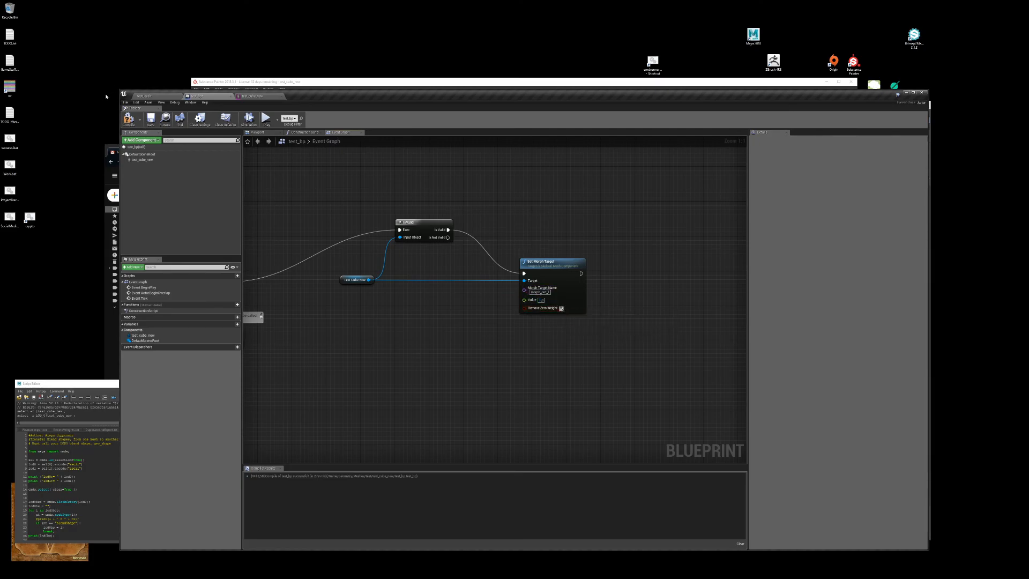
Step: Save test_bp and play the level to check the morph target on the cube up close
click(151, 119)
click(144, 96)
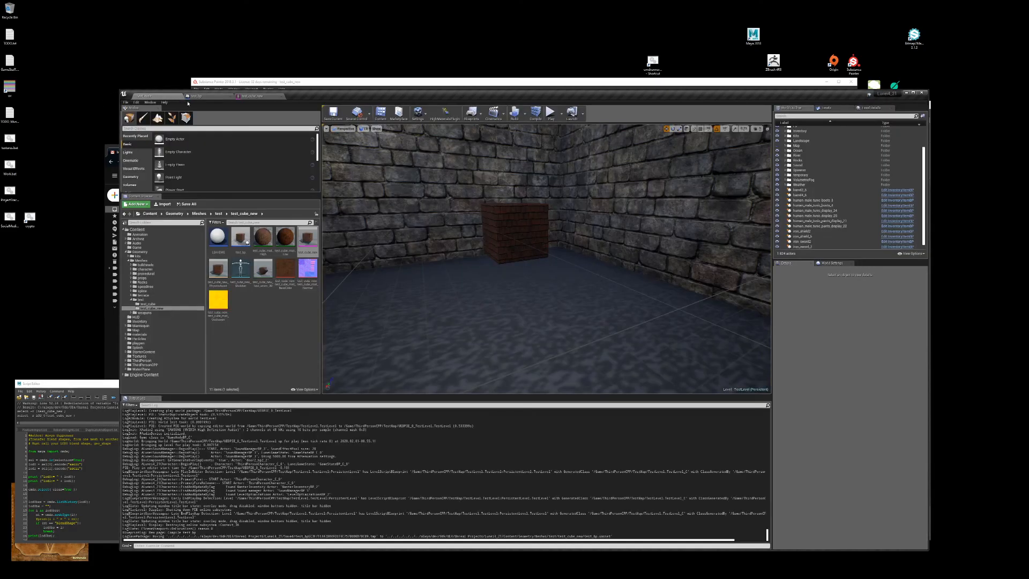
click(550, 113)
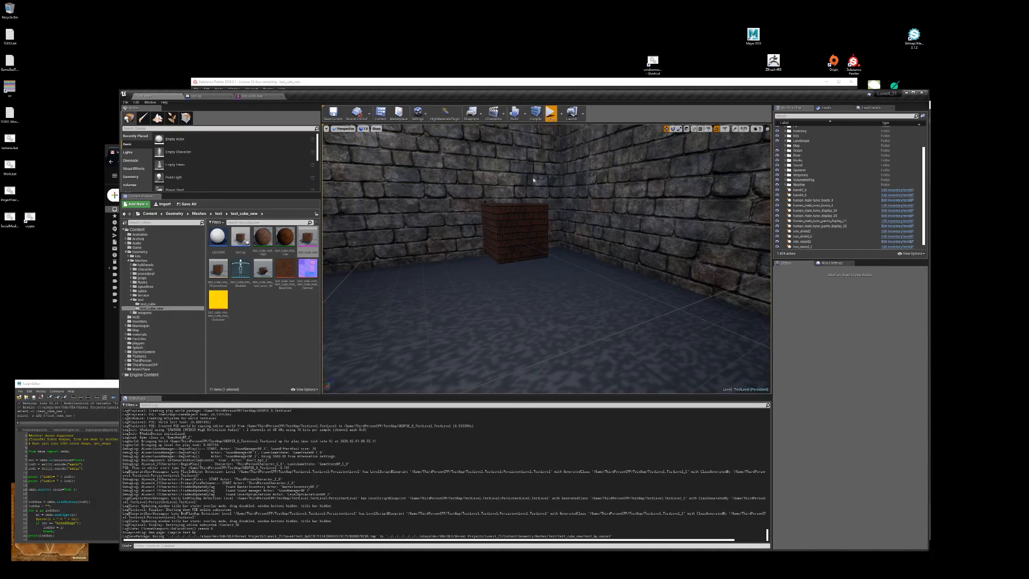
click(534, 180)
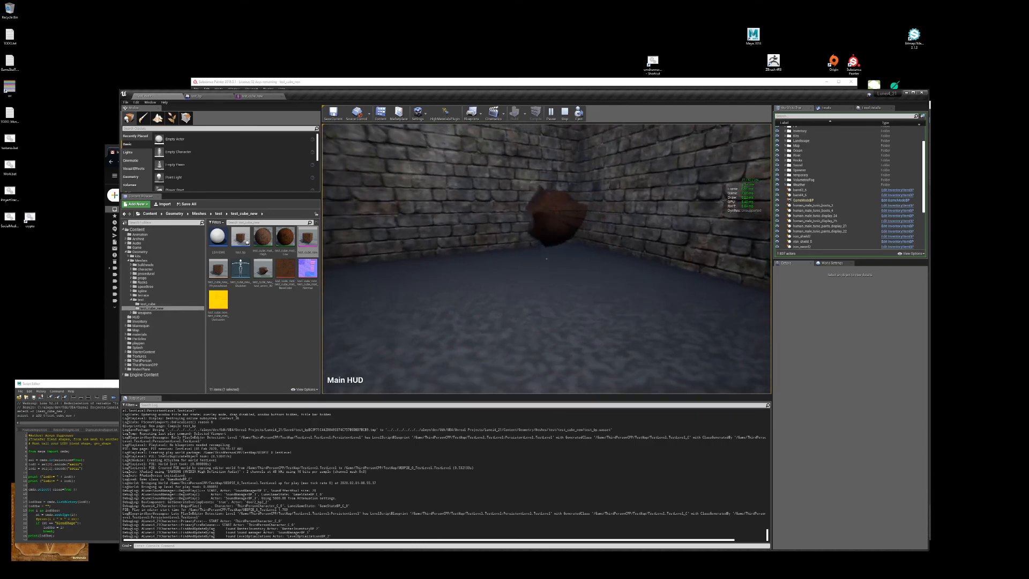
key(w)
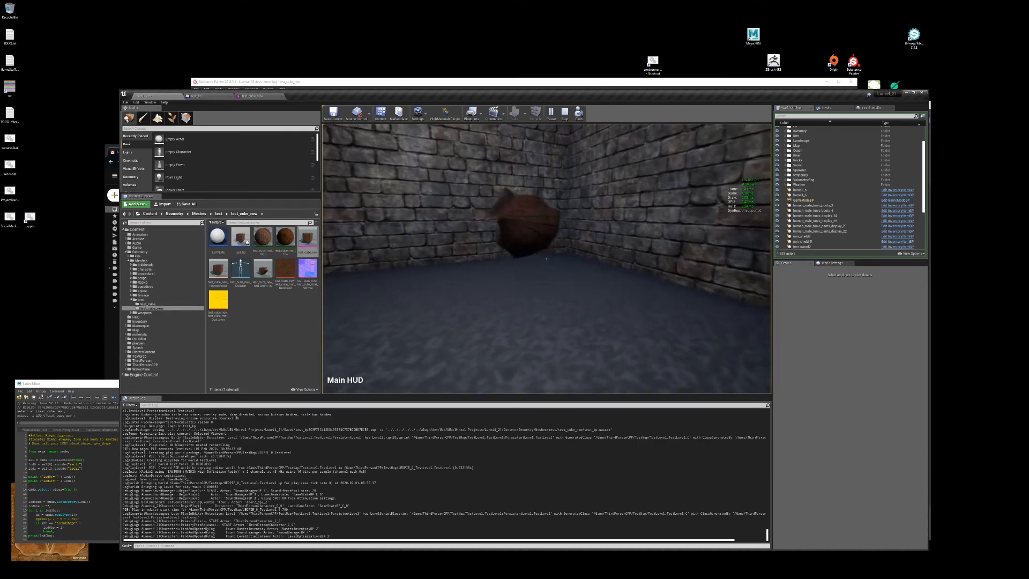
Step: Rerun the last console command to show LOD coloration, and back away from the cube in full-screen view to check its LOD changes
key(grave)
key(Up)
key(Return)
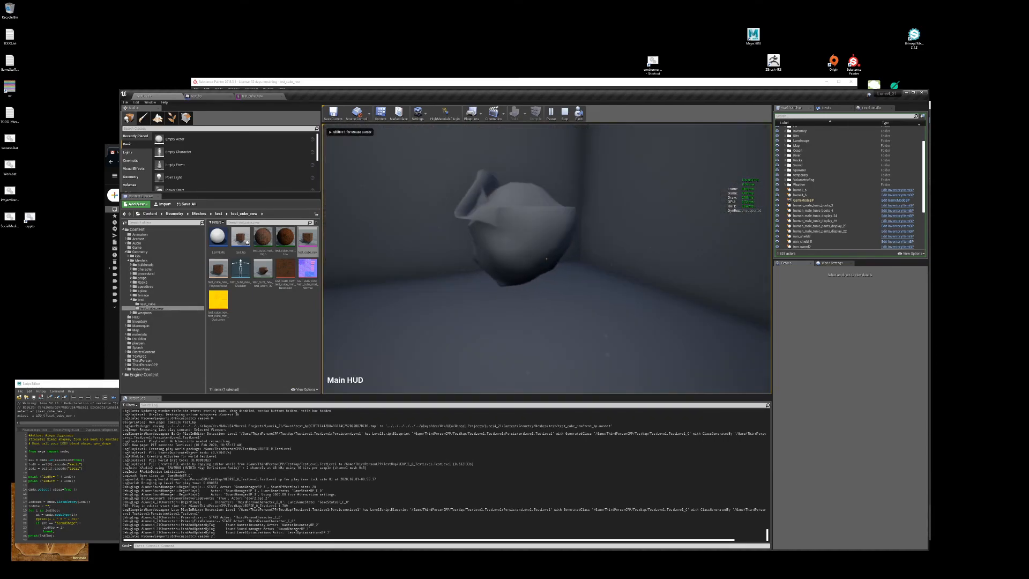
key(shift+F1)
key(F11)
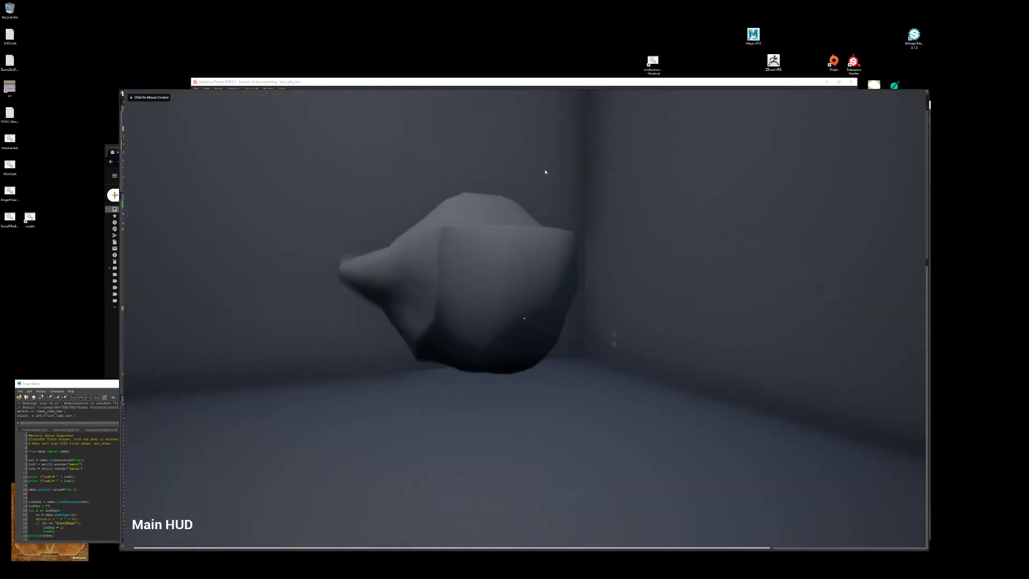
click(541, 173)
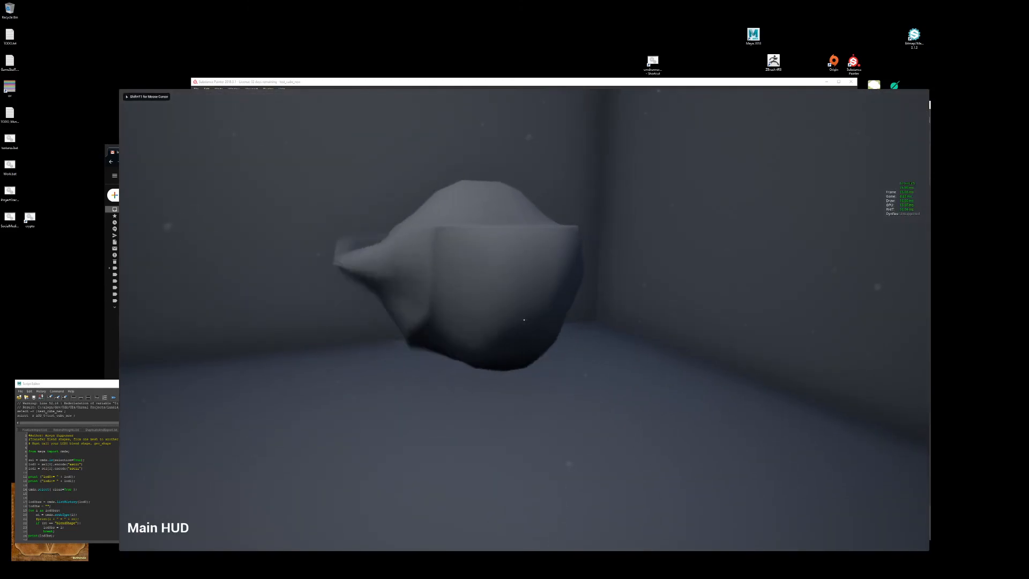
key(s)
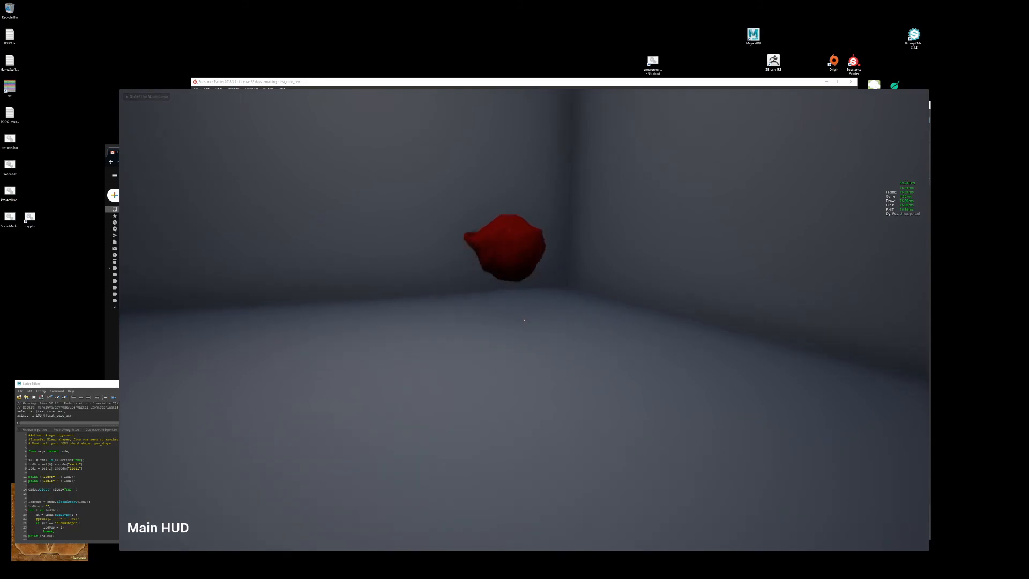
key(s)
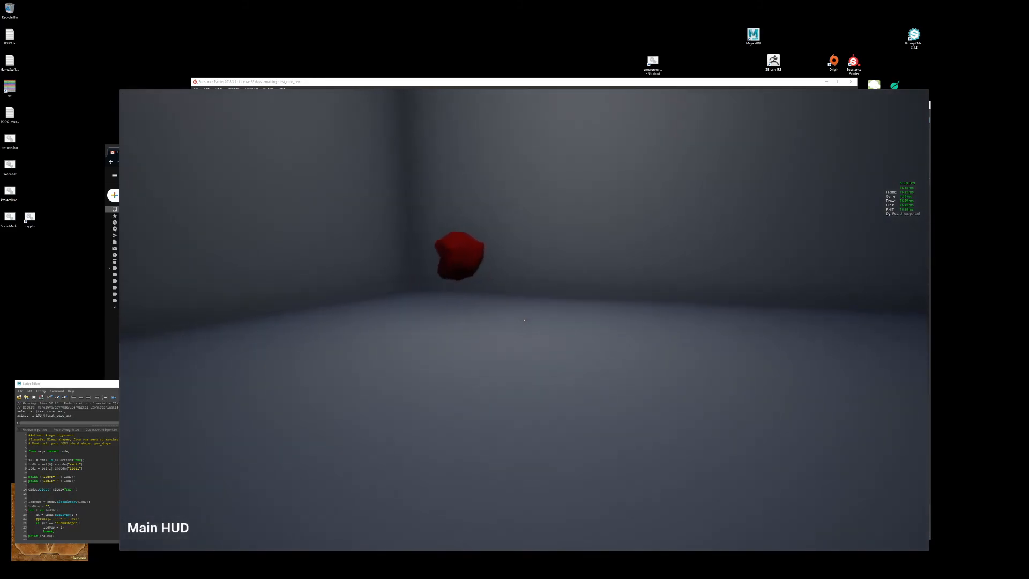
key(s)
key(s)
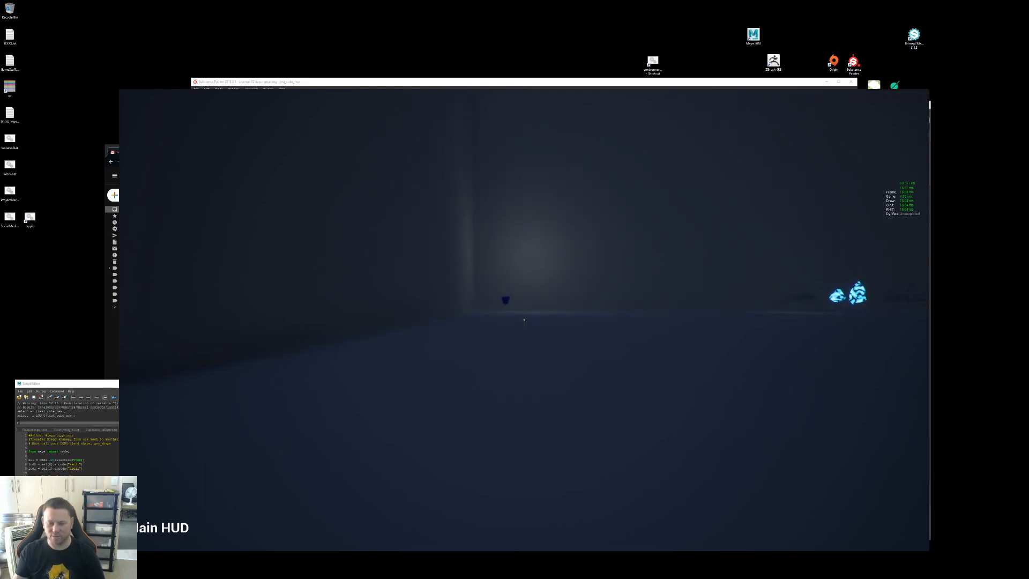
Step: Leave full-screen view, toggle LOD coloration off, inspect the textured morphed cube from different sides and stop the play session
key(F11)
click(547, 258)
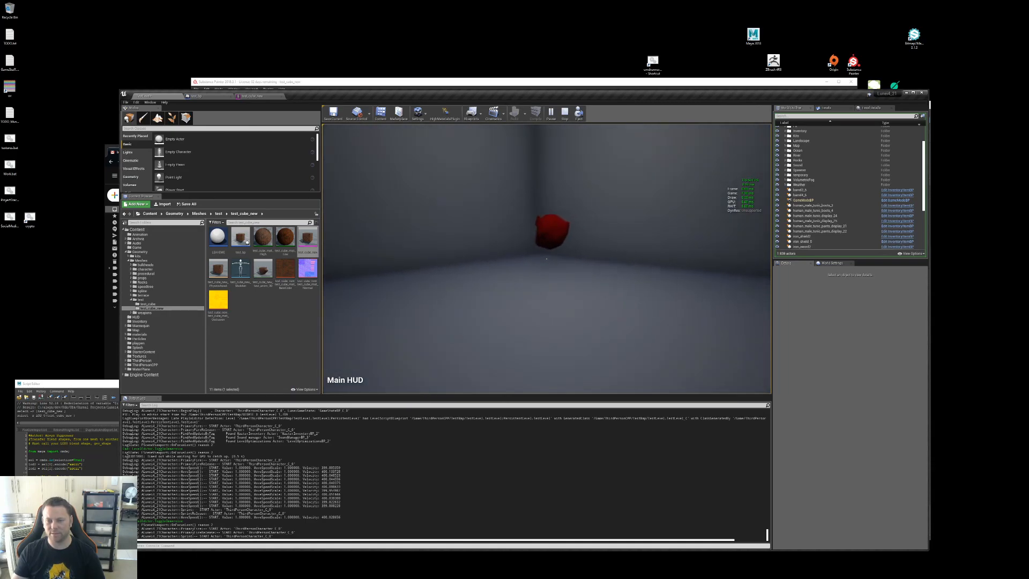
key(grave)
key(Up)
key(Return)
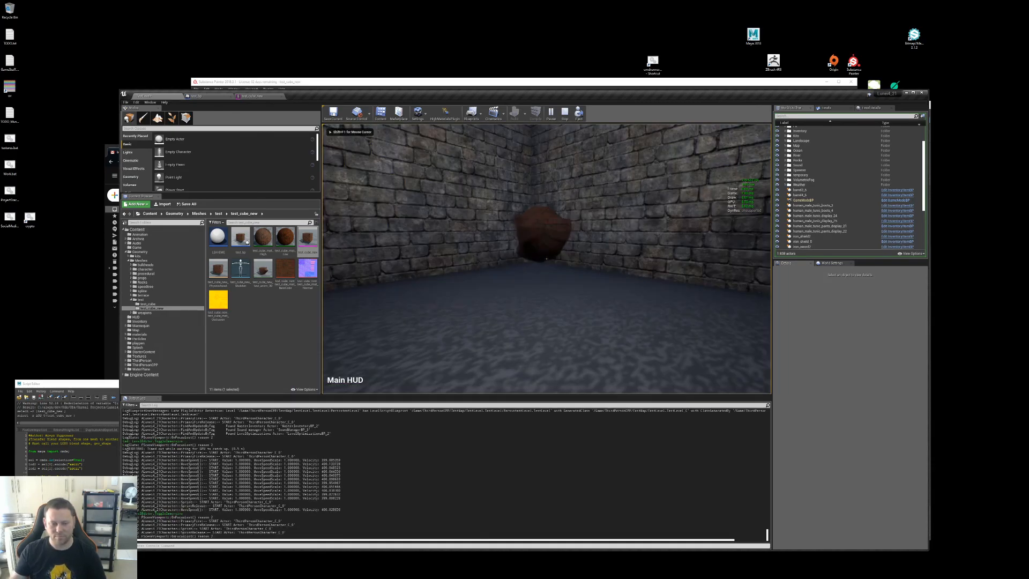
key(w)
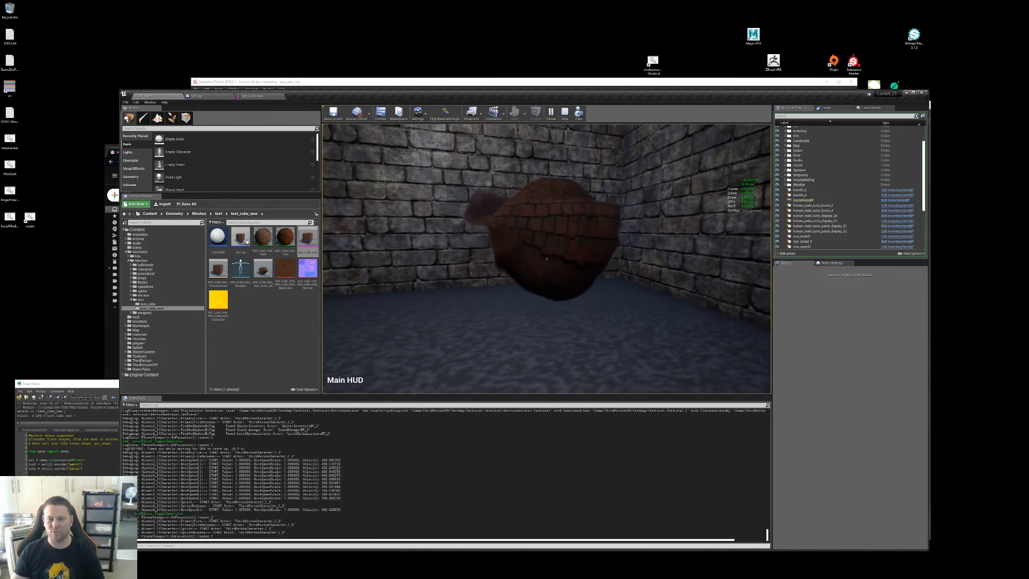
key(d)
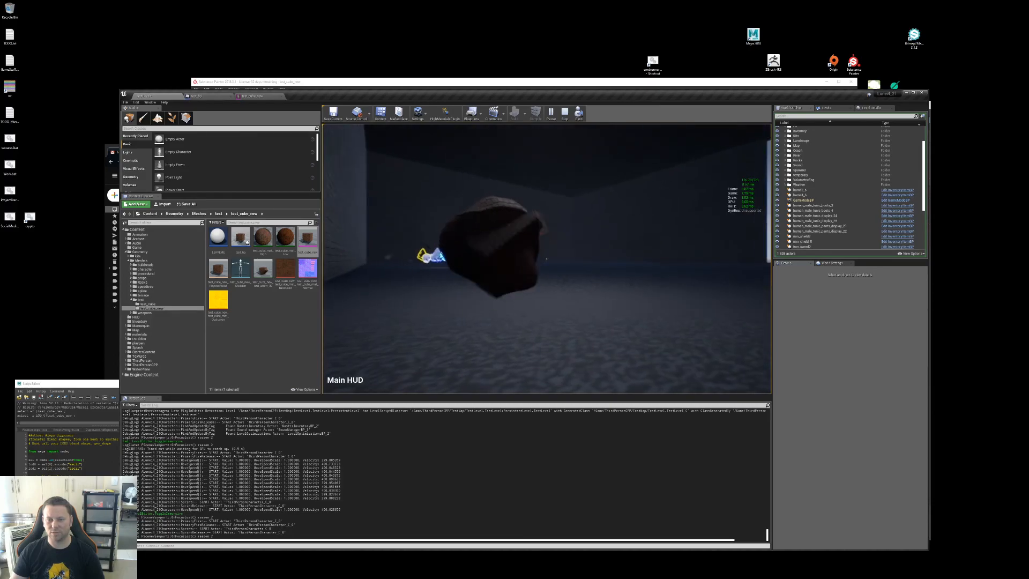
key(a)
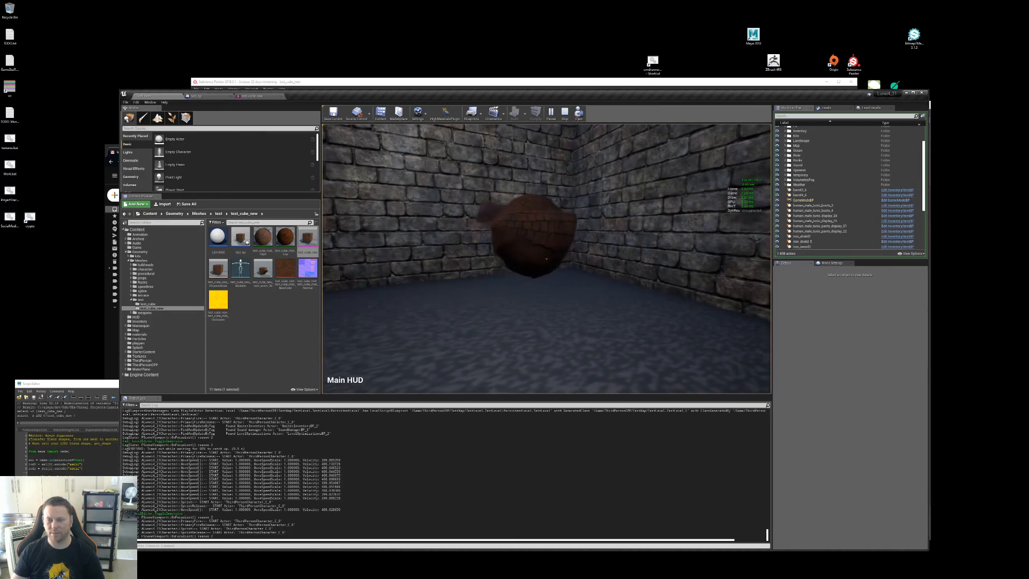
key(shift+F1)
key(Escape)
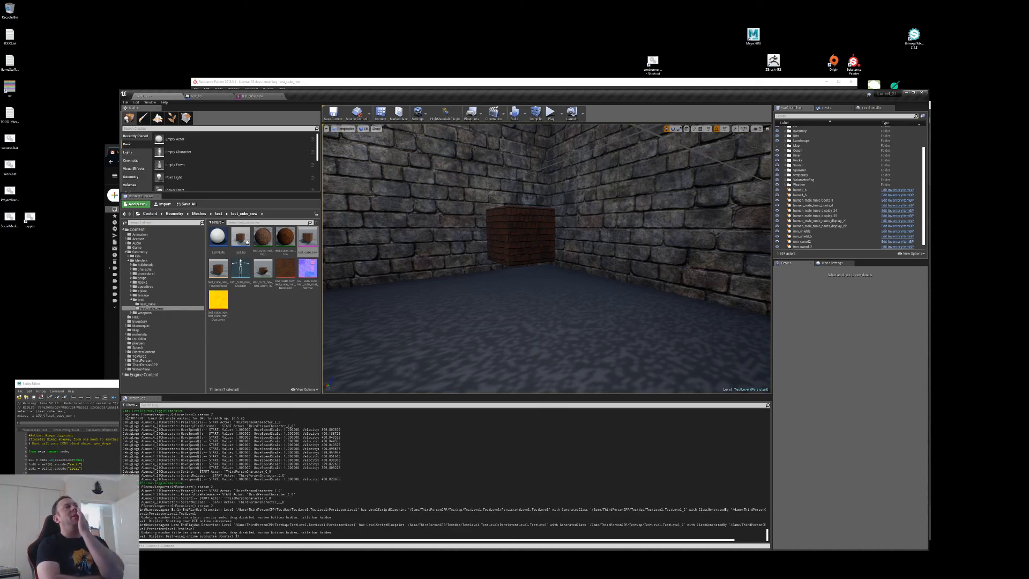
right_drag(504, 260, 503, 249)
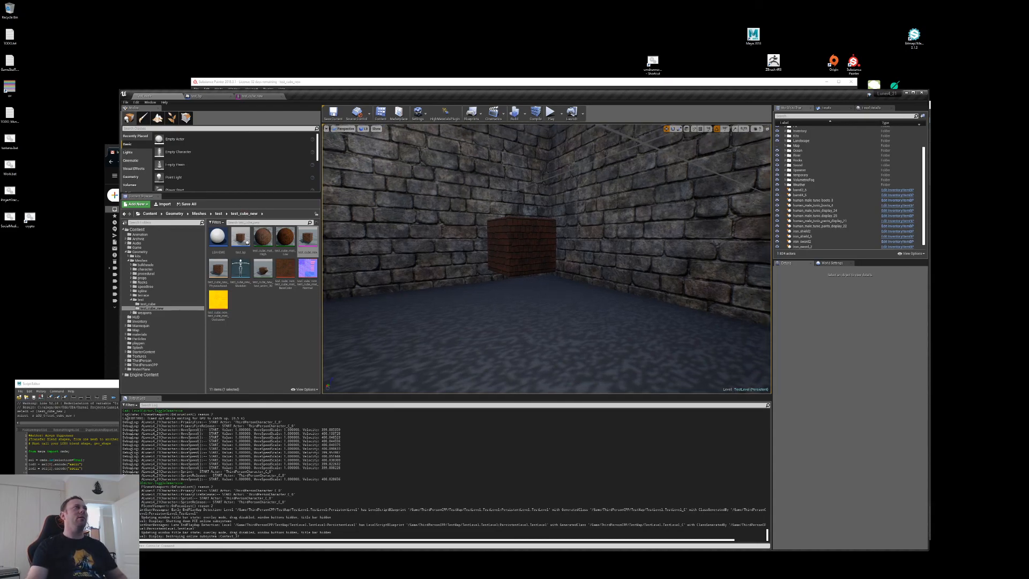